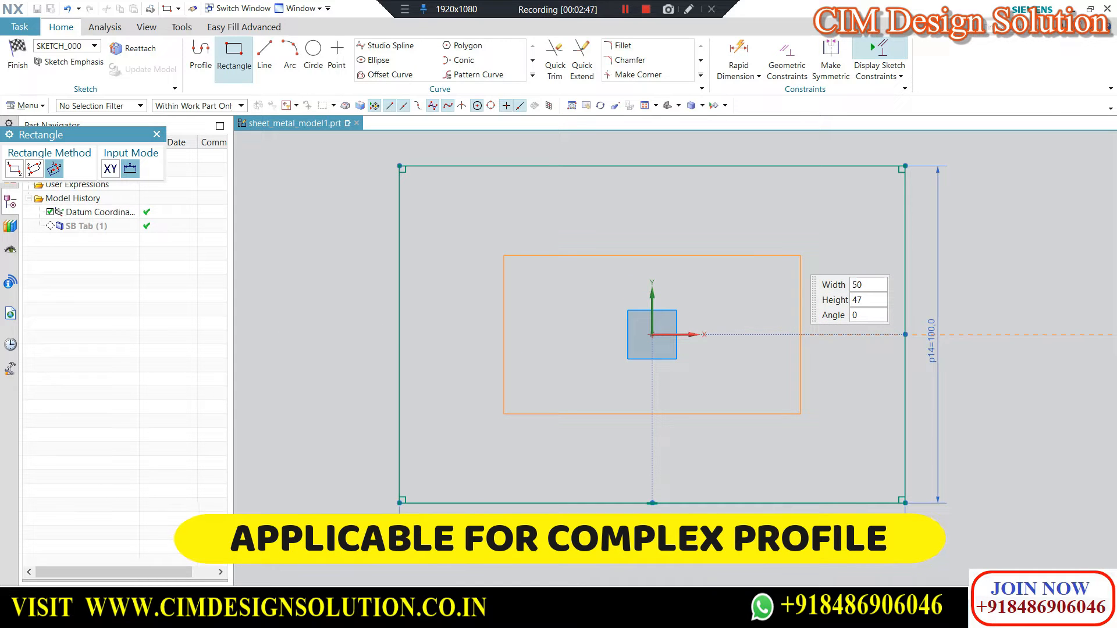
Draw a 50 by 50 mm square at 0° angle, centred on the origin inside the outer rectangle.
type("50")
key("Tab")
type("50")
key("Tab")
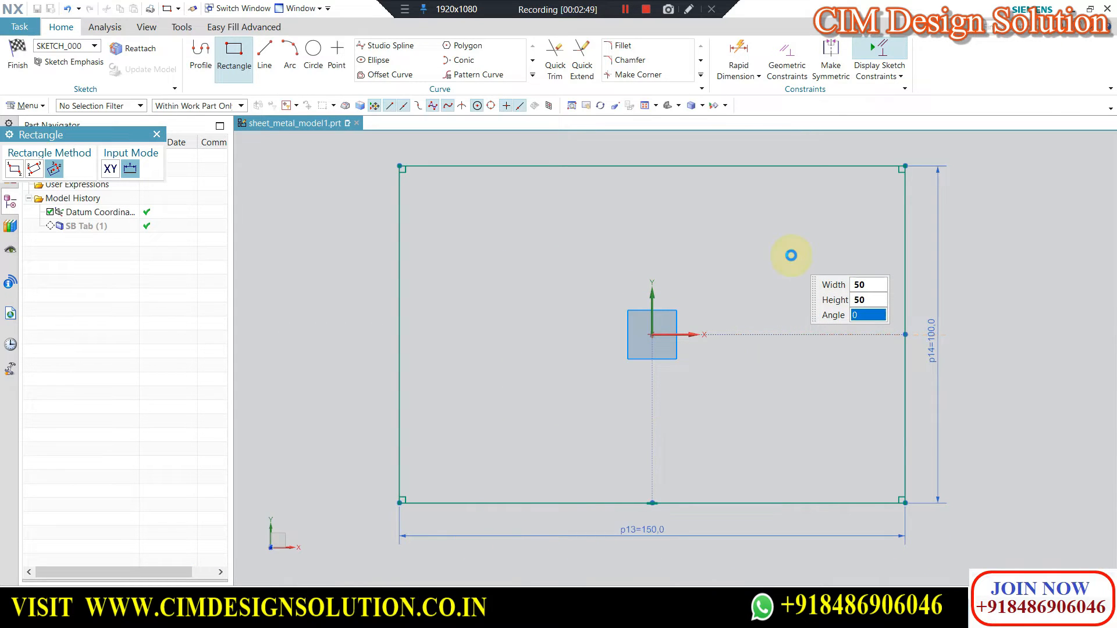
left_click(791, 255)
key("Escape")
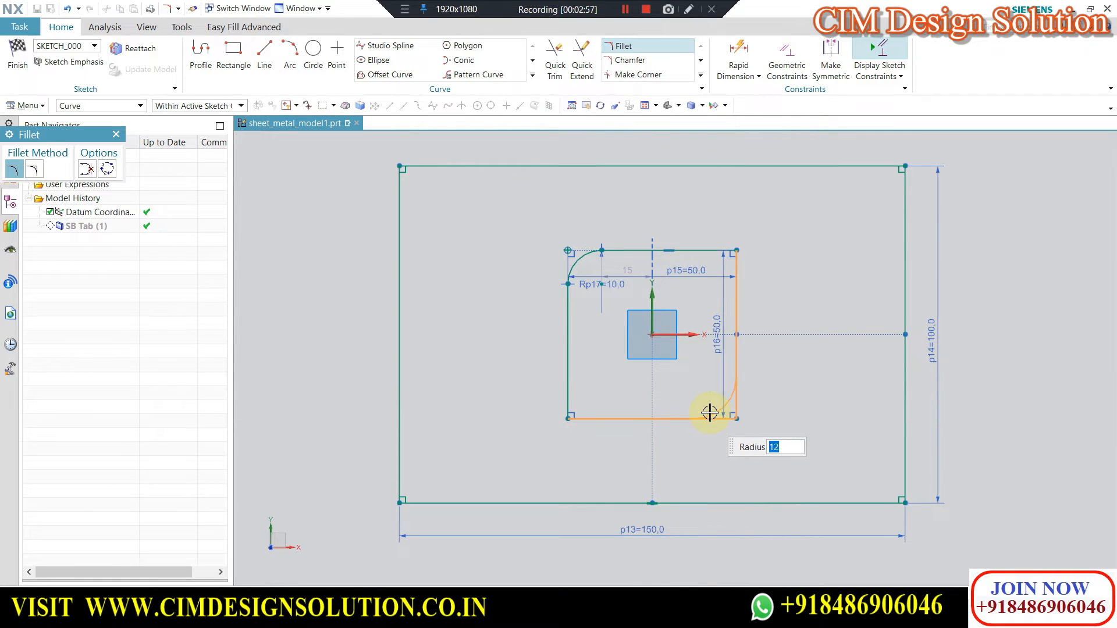
Fillet the inner square's upper-left and lower-right corners with a 10 mm radius and finish the sketch.
left_click(198, 51)
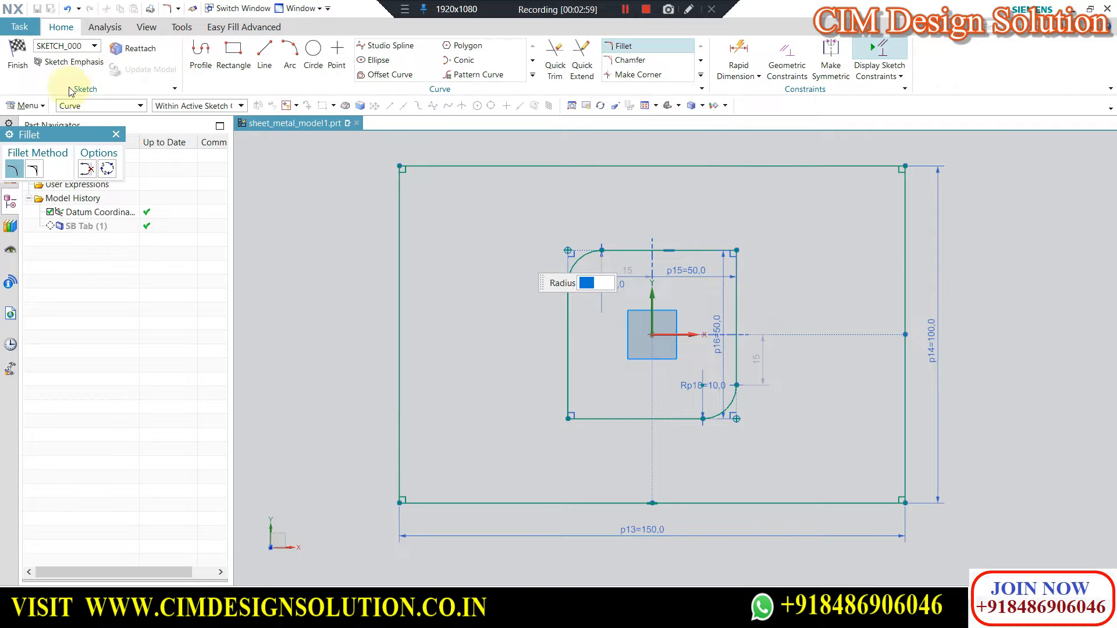
left_click(18, 55)
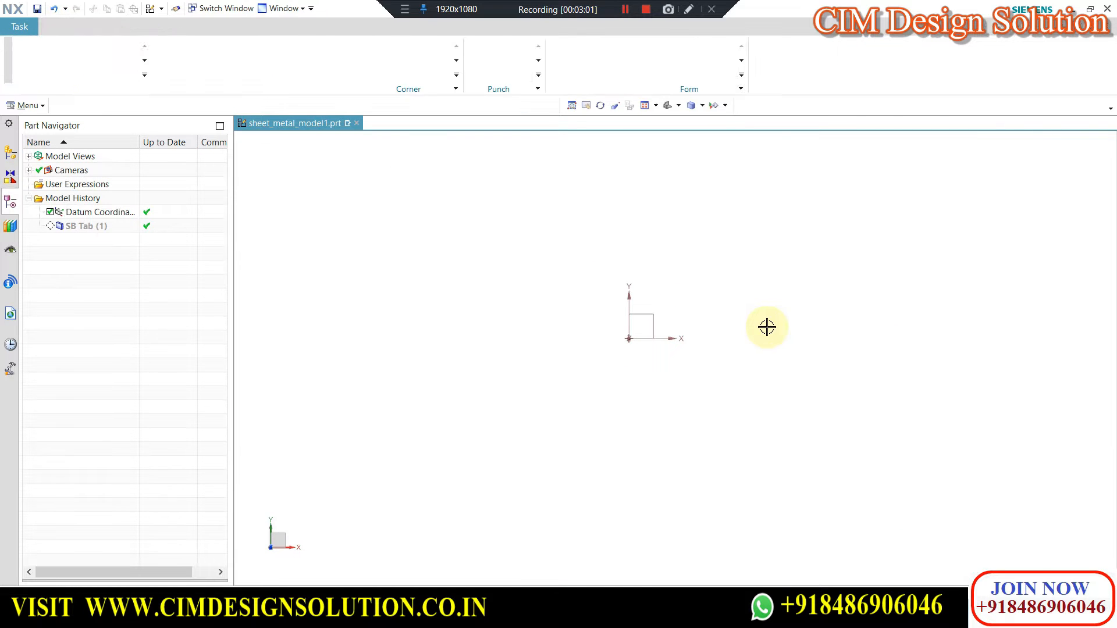
mouse_move(742, 324)
middle_mouse_down()
mouse_move(723, 320)
mouse_move(727, 299)
mouse_move(738, 344)
middle_mouse_up()
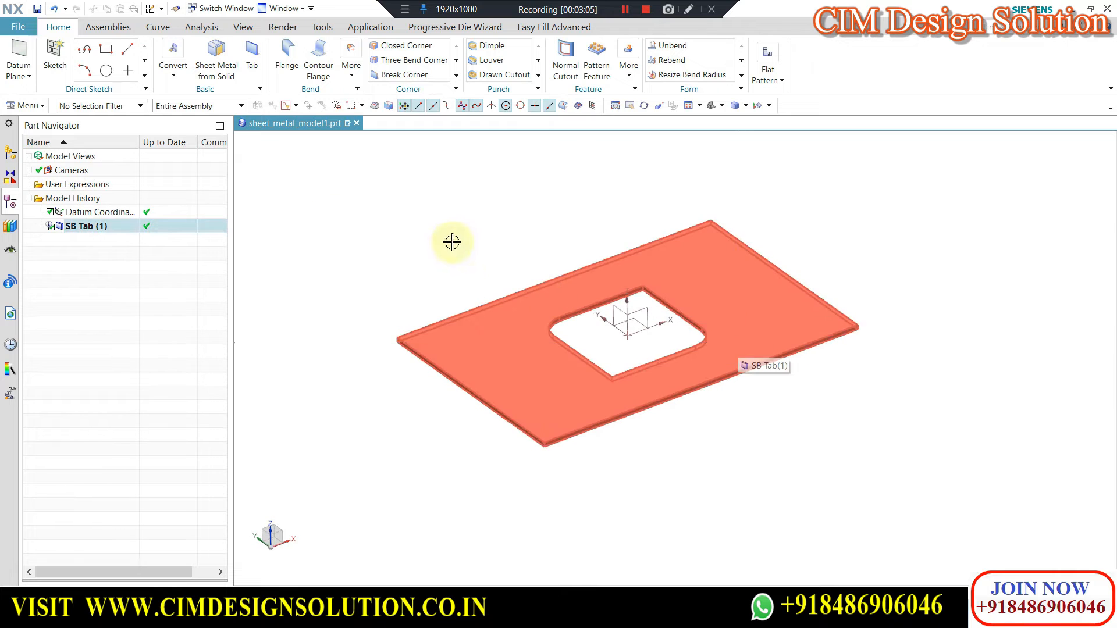
Edit the tab feature, choose Feature Curves as the curve rule for its section, and accept it.
double_click(79, 227)
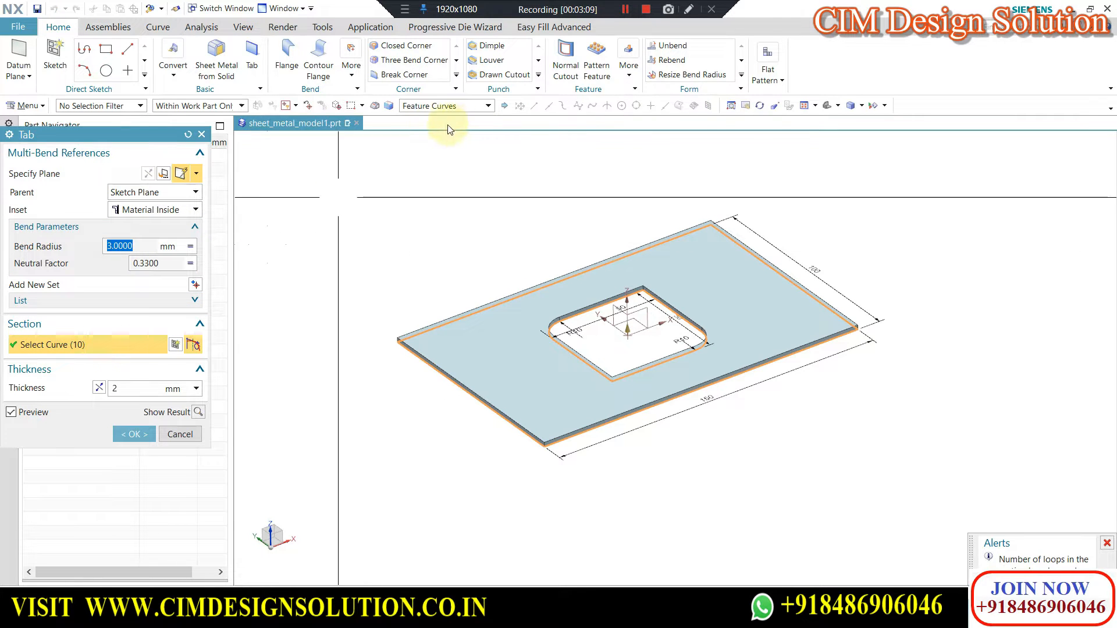
left_click(427, 108)
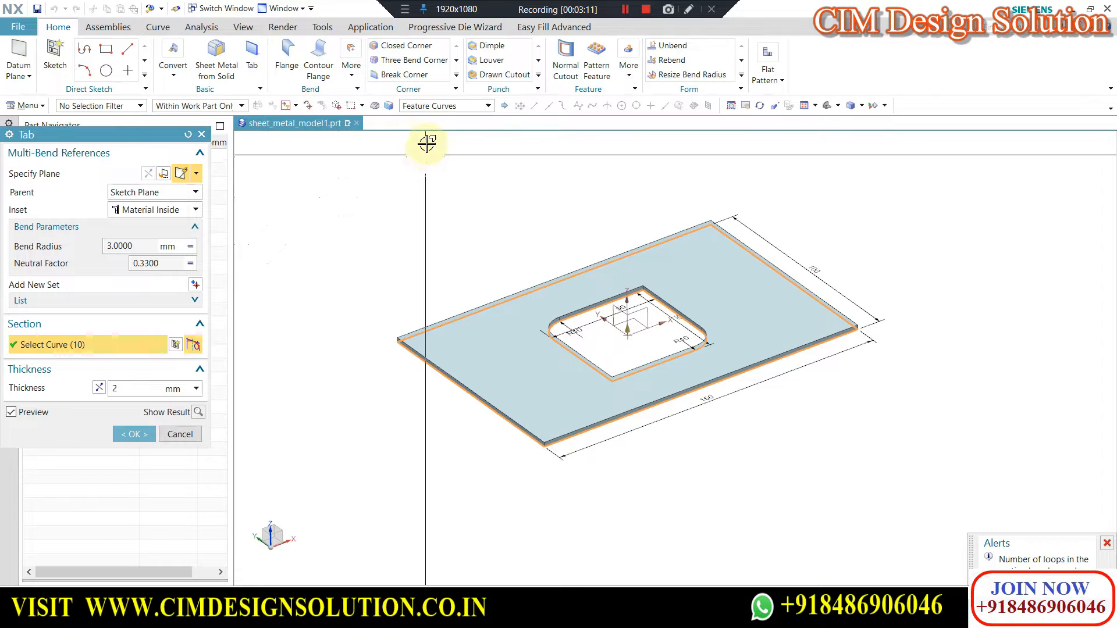
left_click(428, 109)
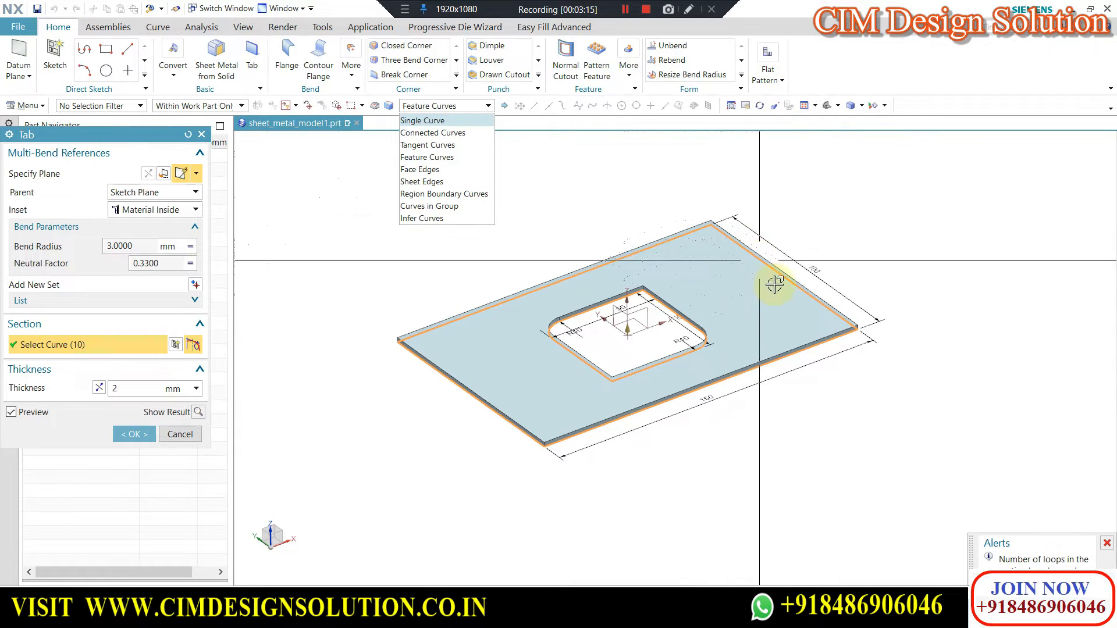
left_click(435, 156)
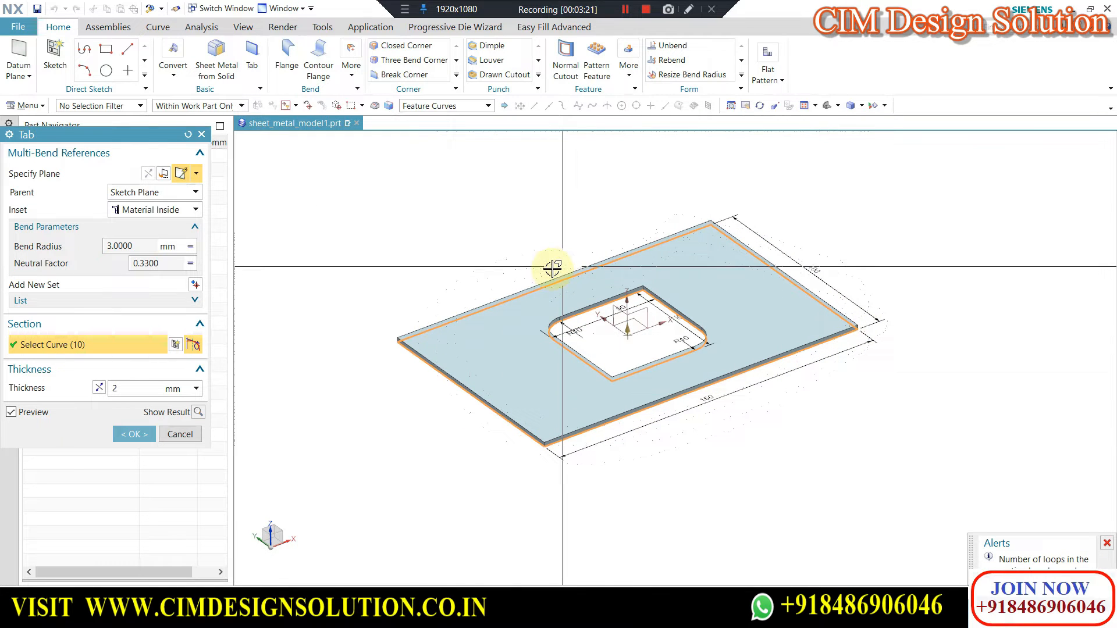
left_click(133, 434)
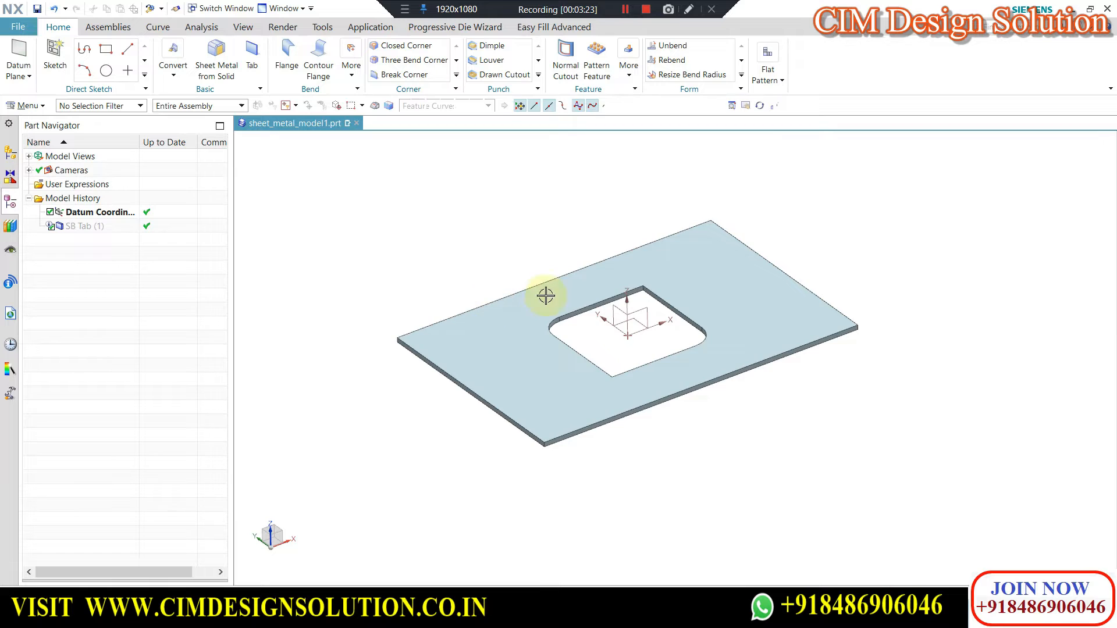
scroll(641, 335, "up", 1)
mouse_move(640, 336)
middle_mouse_down()
mouse_move(645, 322)
mouse_move(646, 342)
middle_mouse_up()
scroll(651, 333, "down", 1)
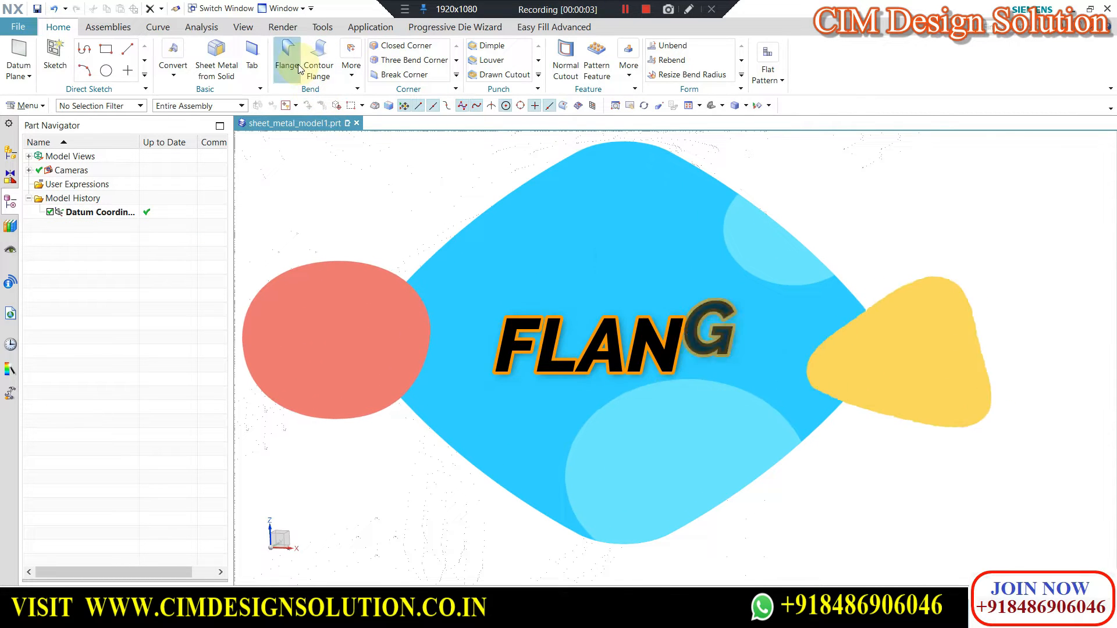
Create a 2 mm thick base tab from a 100 by 60 mm rectangle centred on the origin in the XY plane.
left_click(299, 69)
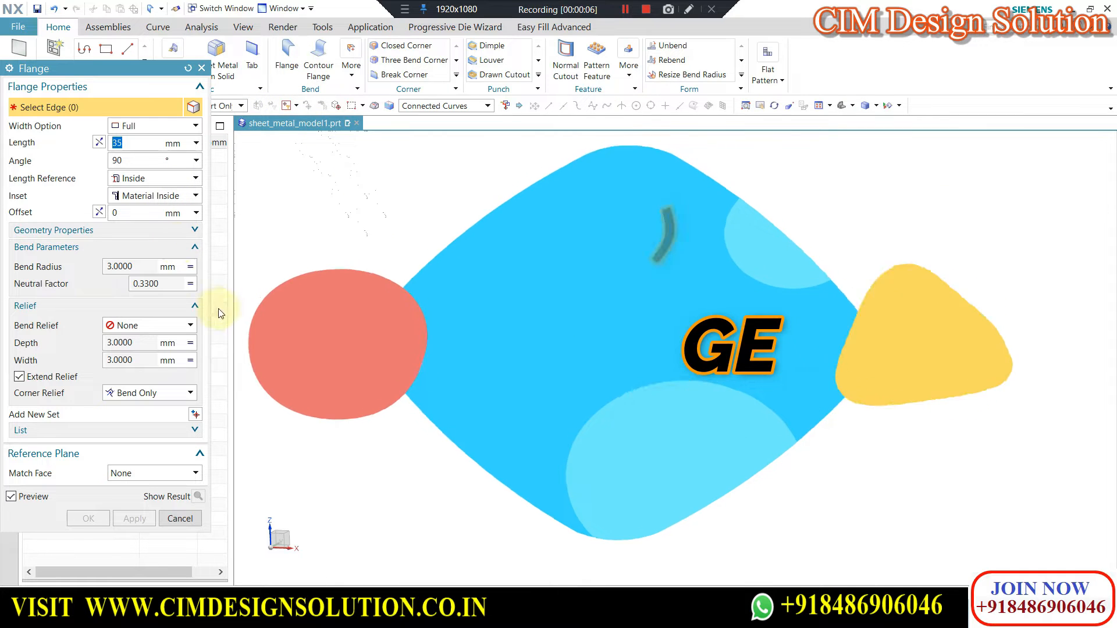
left_click(201, 68)
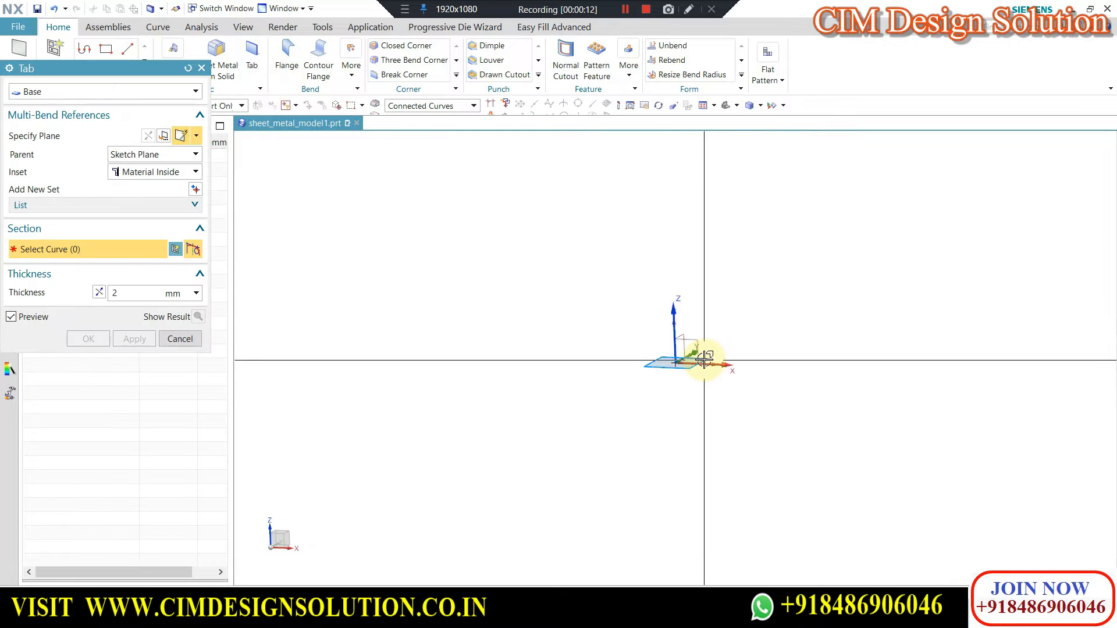
left_click(706, 360)
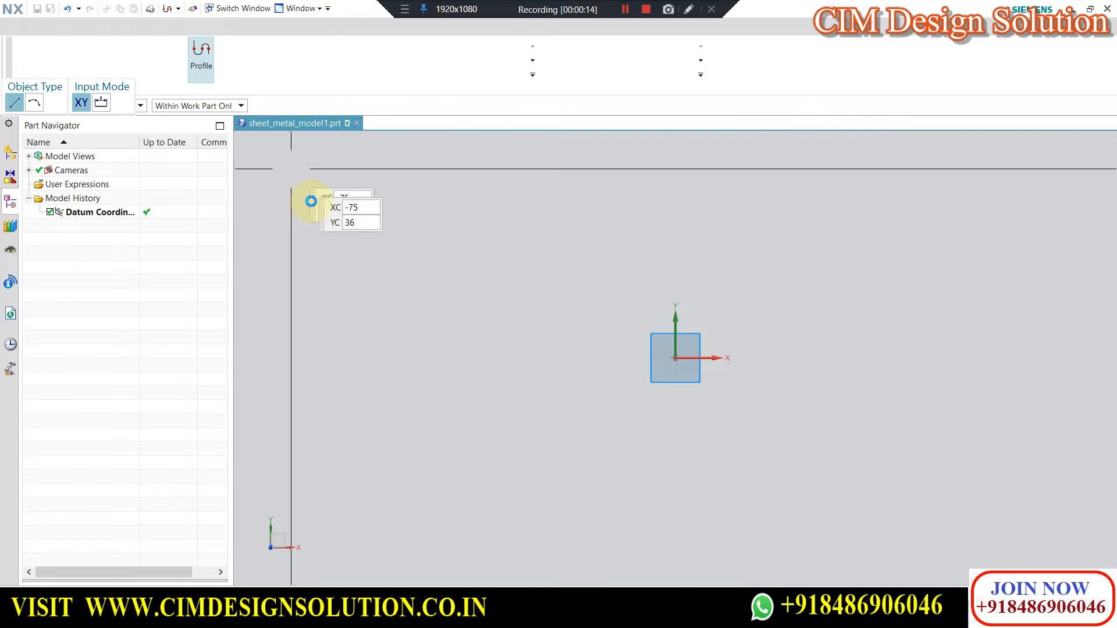
left_click(234, 55)
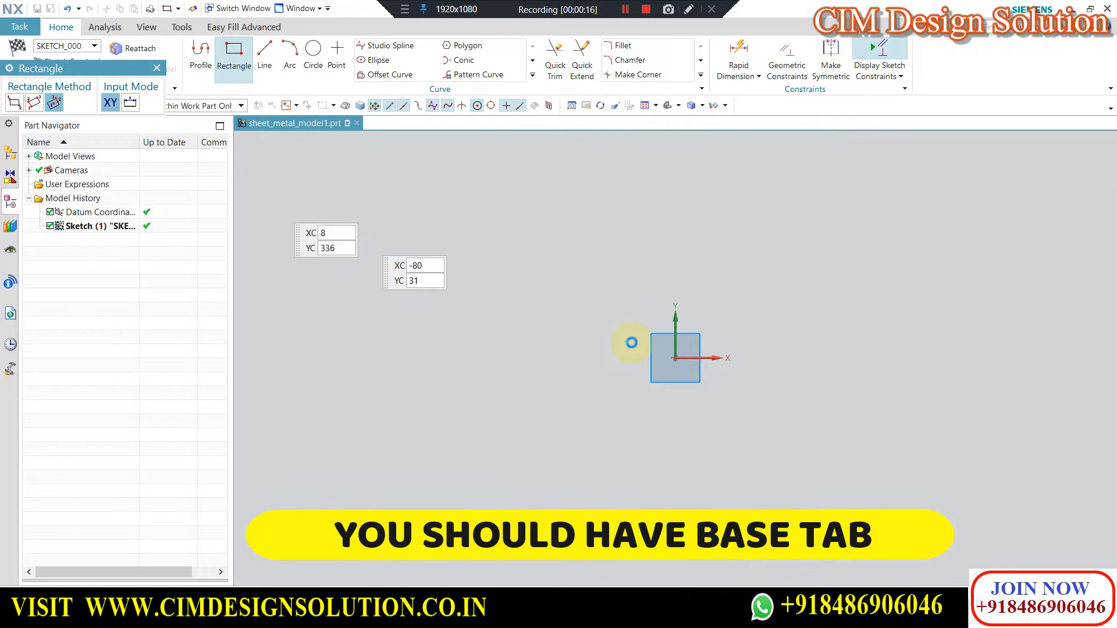
left_click(675, 358)
left_click(877, 365)
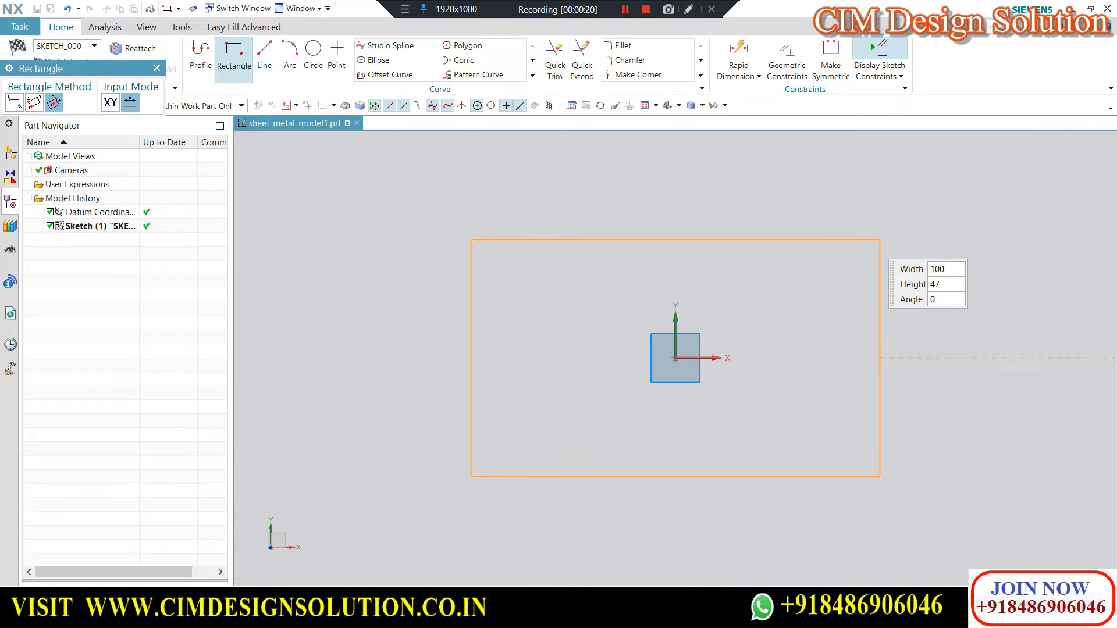
key("Tab")
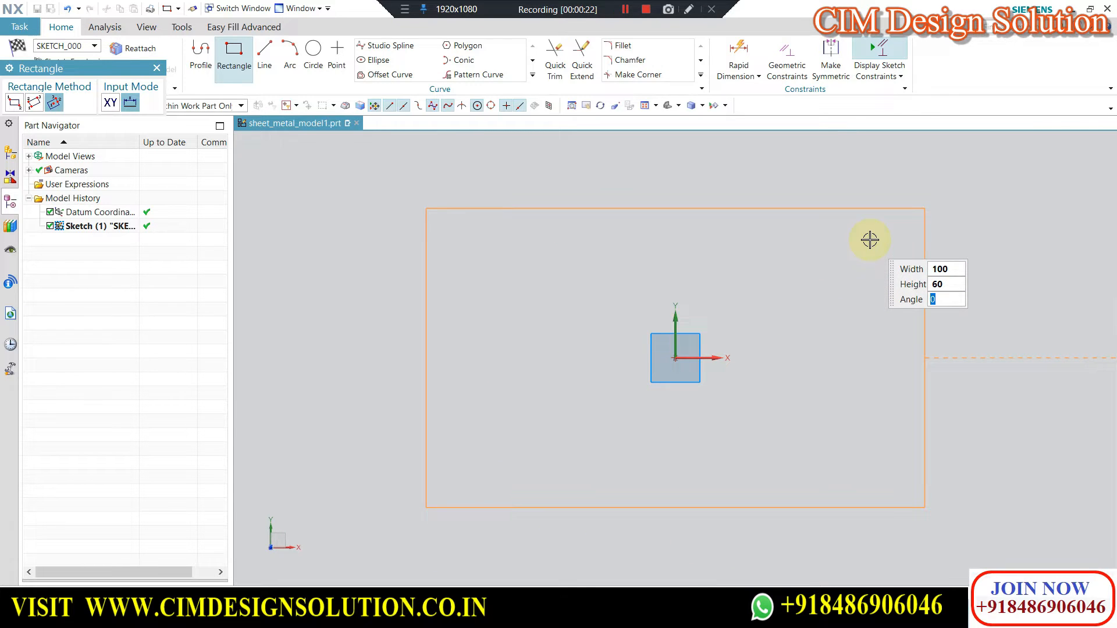
key("Return")
left_click(18, 49)
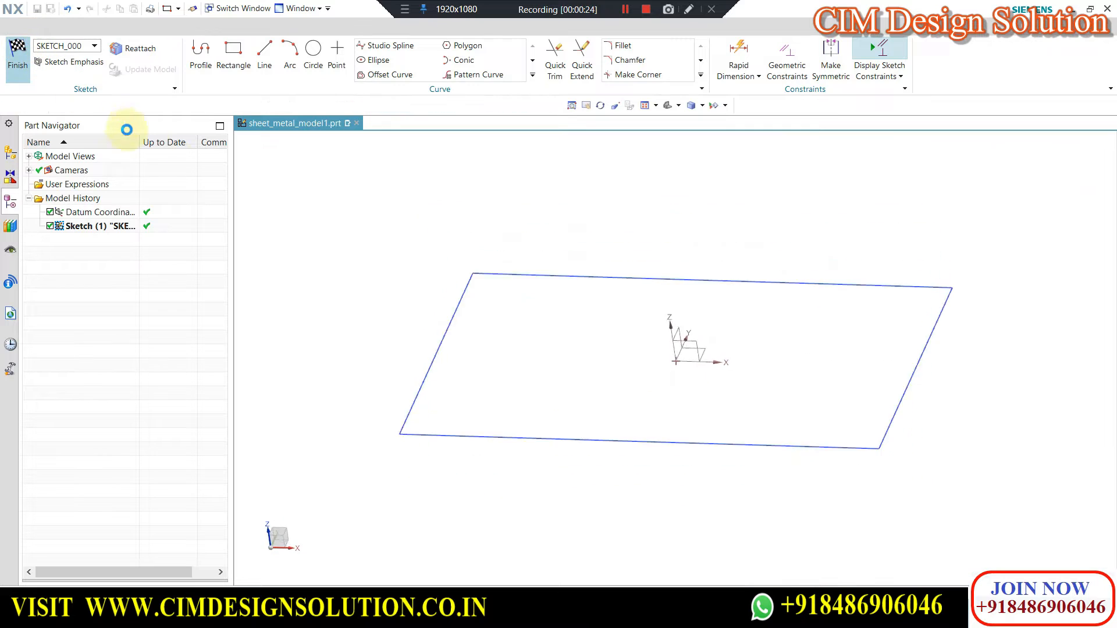
left_click(97, 354)
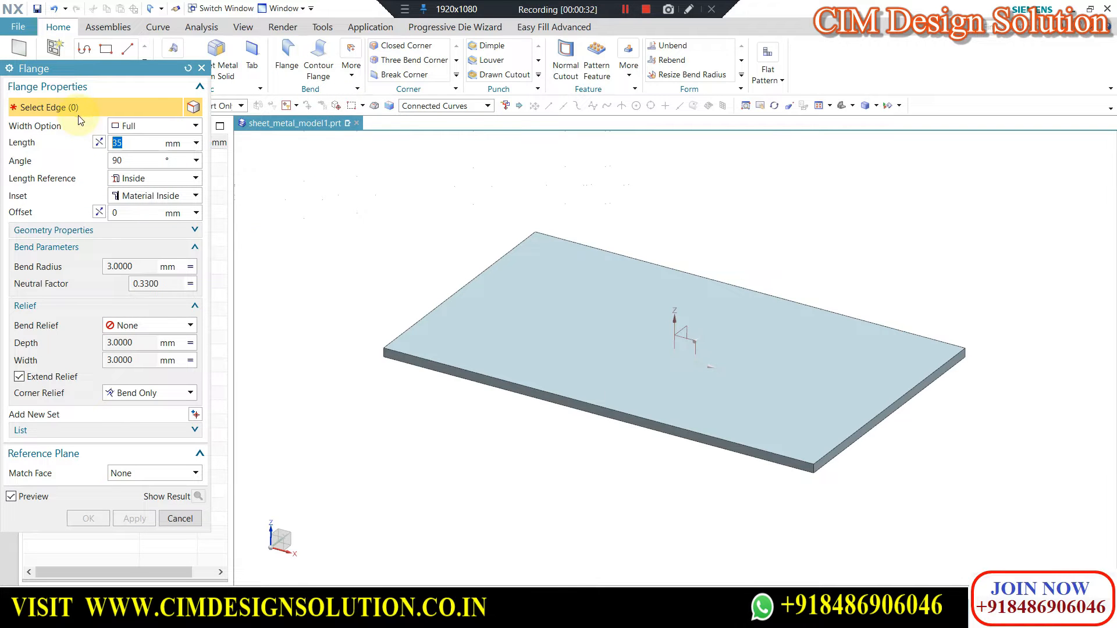
Try a full-width 35 mm flange on the plate's upper front long edge and on its lower one, clearing each selection.
middle_click_drag(456, 224, 531, 295)
scroll(532, 295, "up", 4)
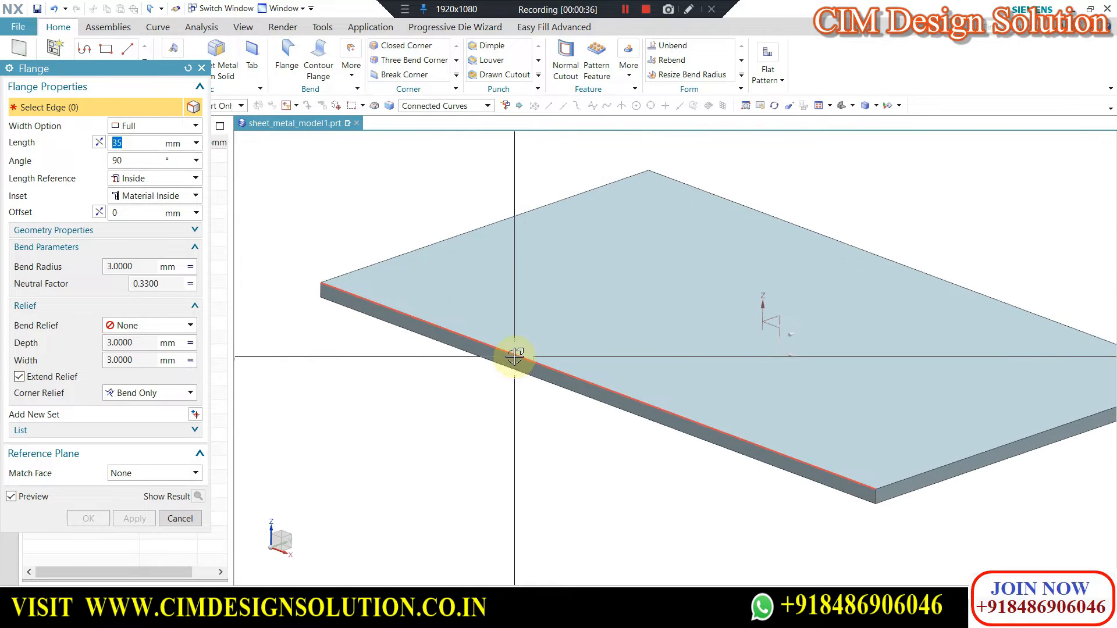
left_click(515, 356)
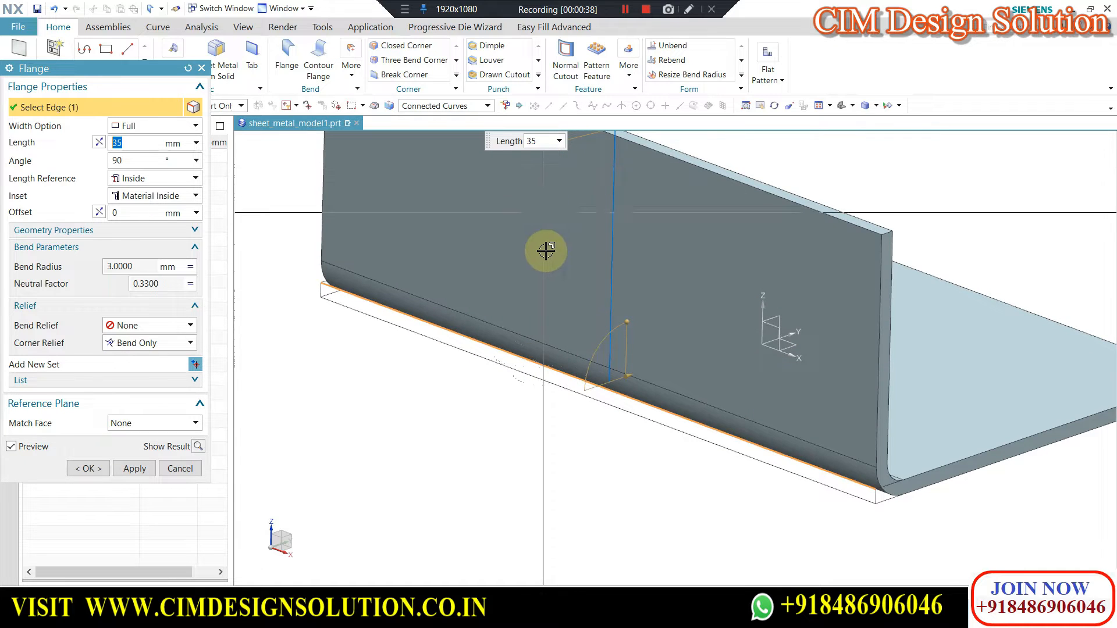
left_click(471, 339, "shift")
left_click(468, 351)
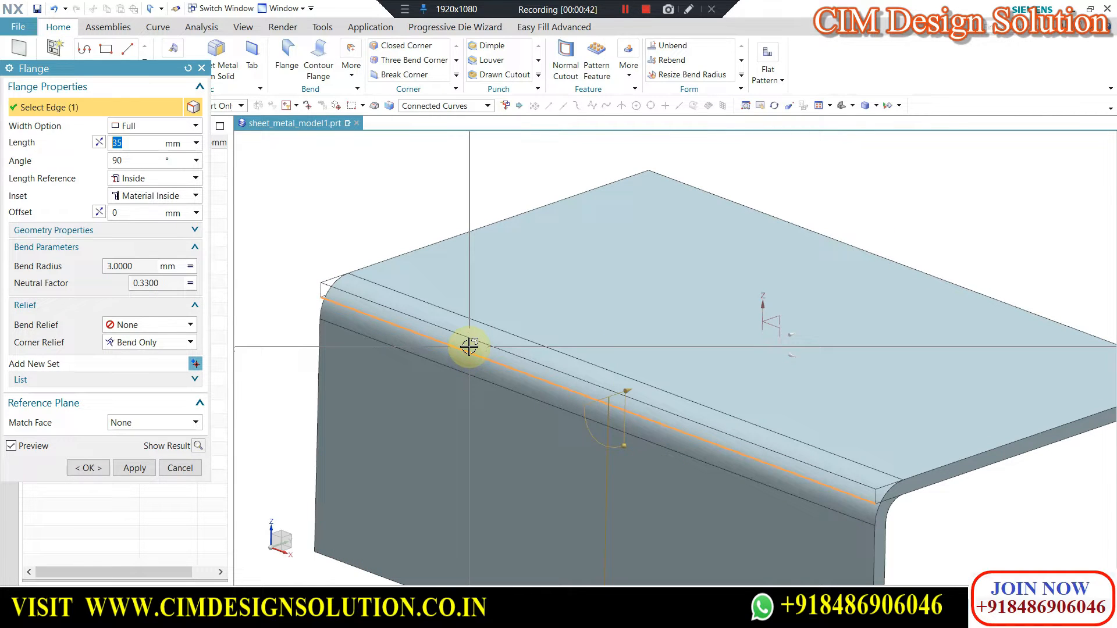
left_click(469, 345, "shift")
Select the plate's upper front long edge for a 35 mm flange with the Full width option.
scroll(489, 297, "down", 3)
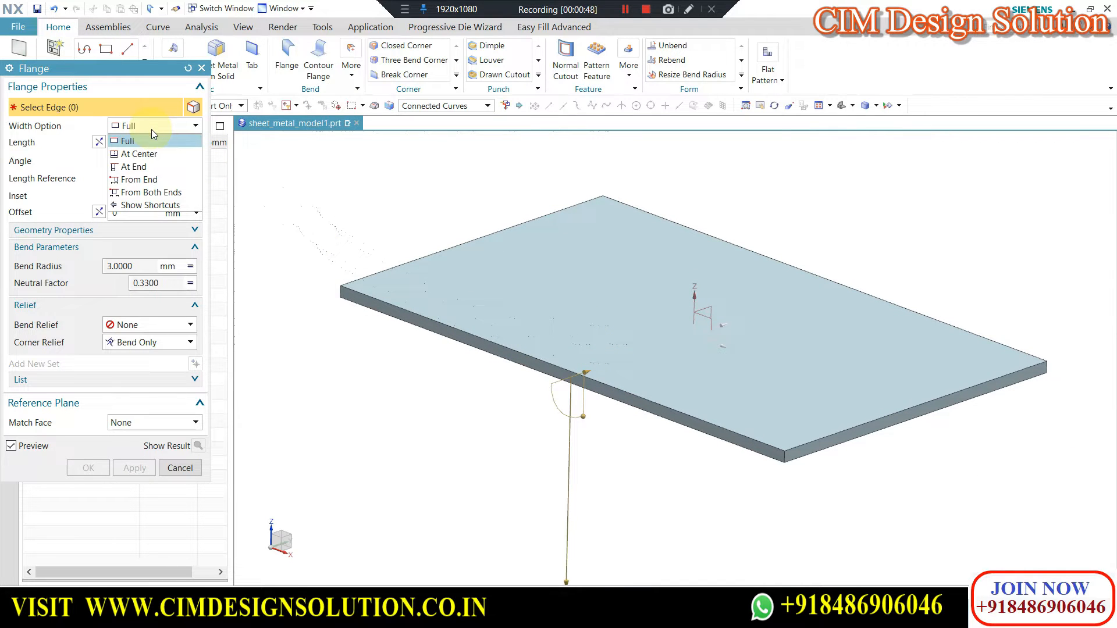
left_click(69, 125)
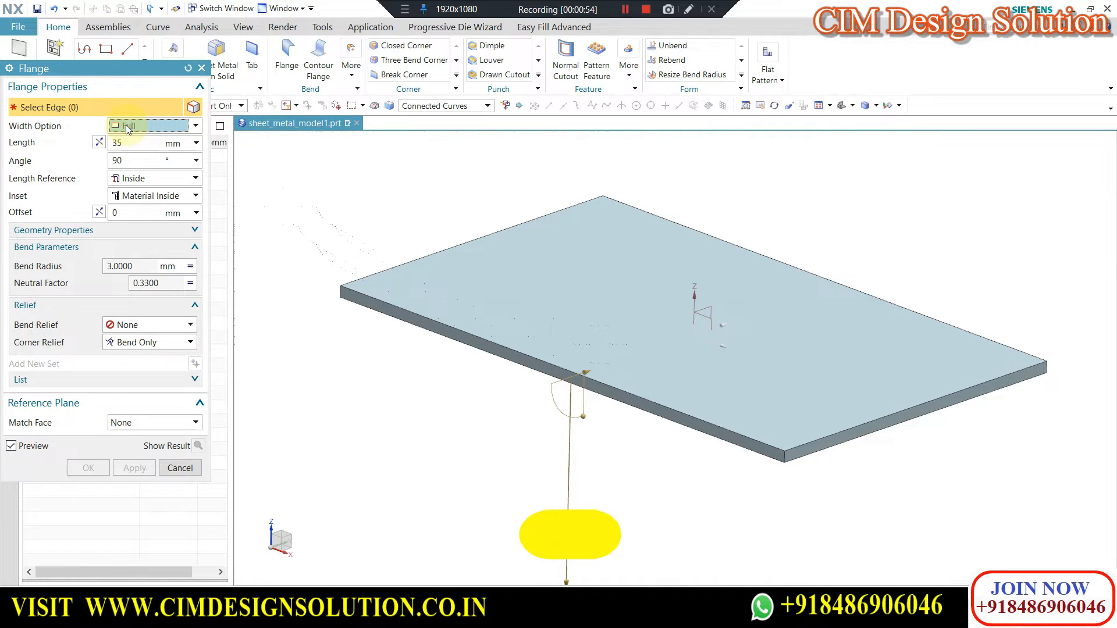
left_click(463, 328)
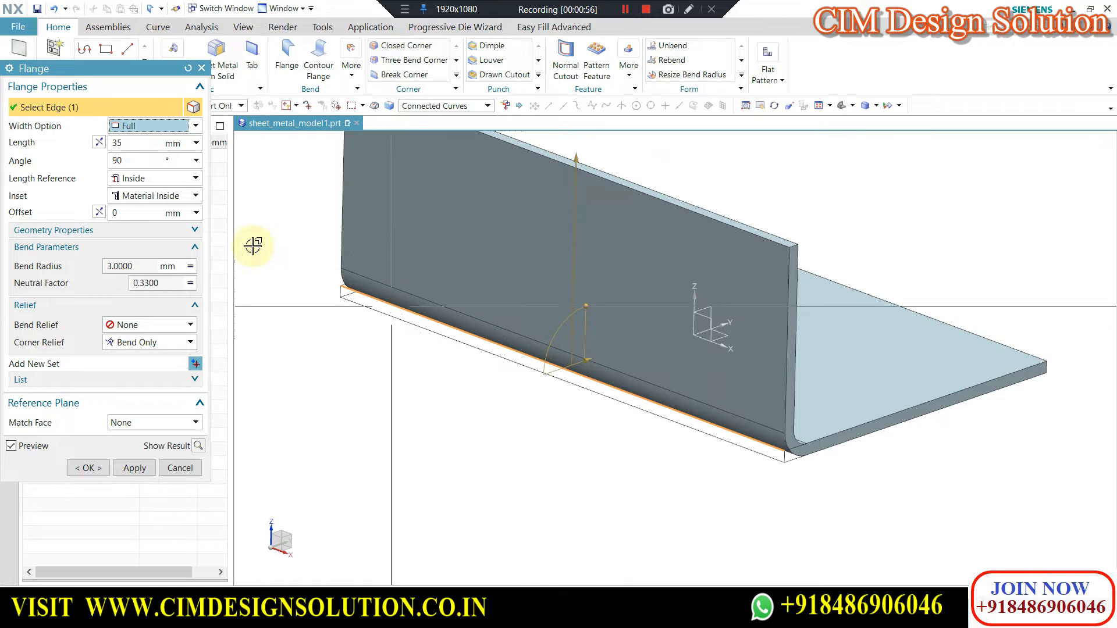
scroll(609, 350, "down", 1)
scroll(609, 326, "down", 2)
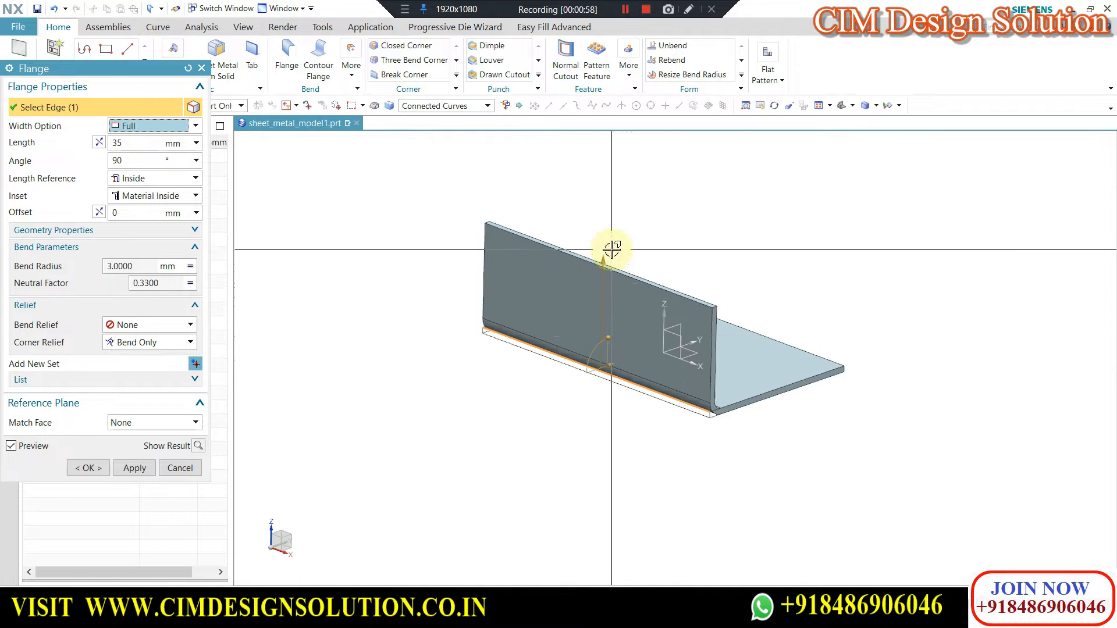
Switch the flange's width option to At Center.
scroll(627, 285, "up", 1)
left_click(152, 129)
left_click(144, 152)
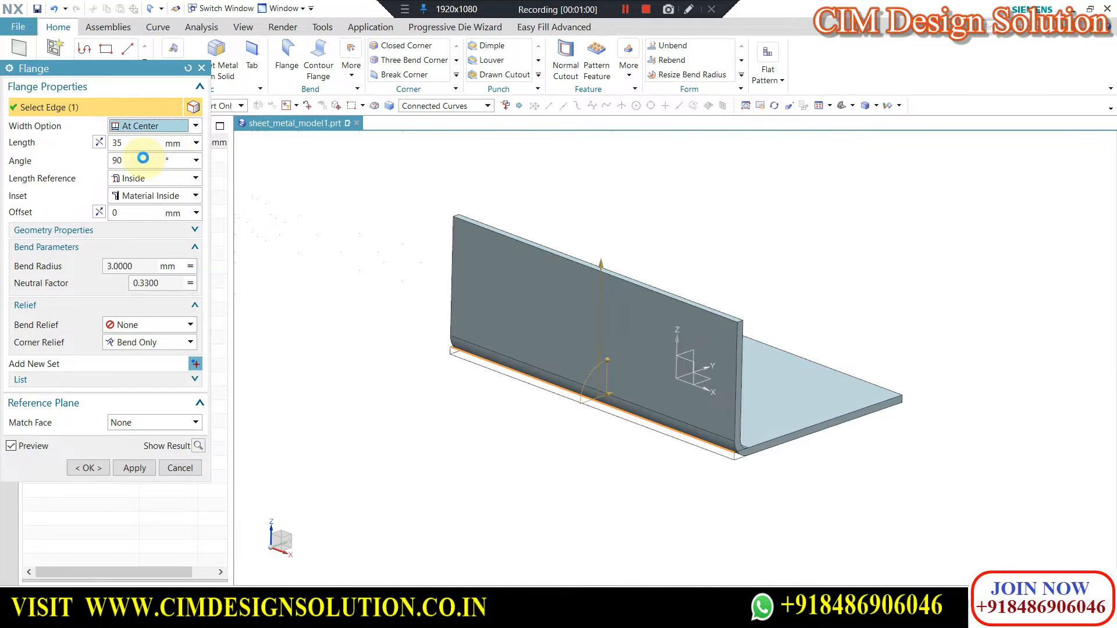
scroll(620, 403, "up", 1)
scroll(620, 403, "up", 1)
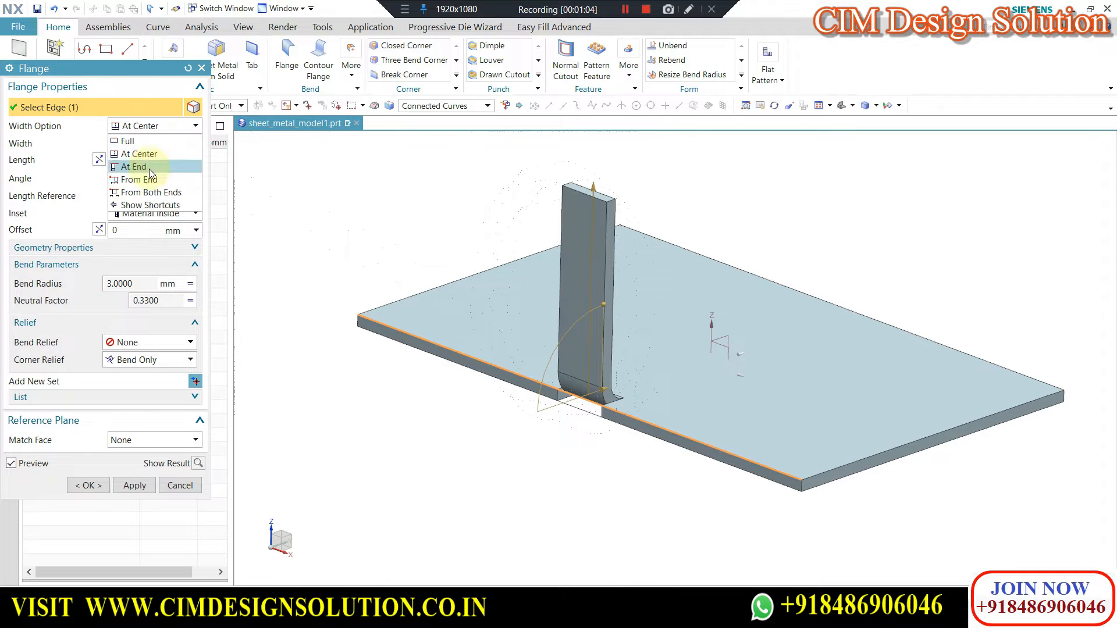
Set the flange's width option to At End and specify the plate's front corner as its reference point.
left_click(146, 167)
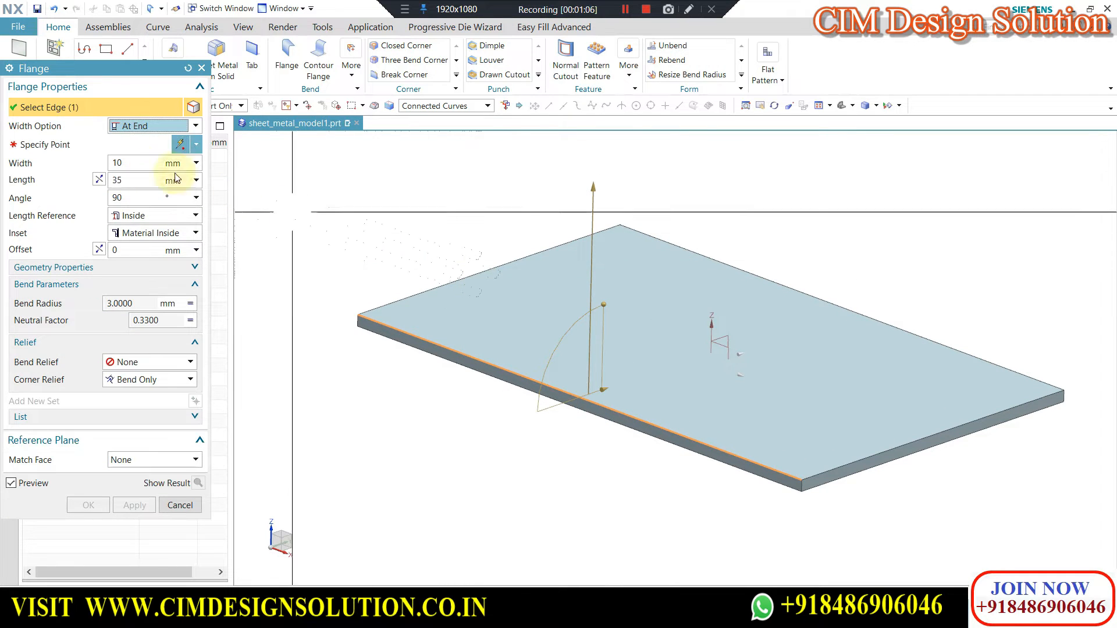
left_click(63, 141)
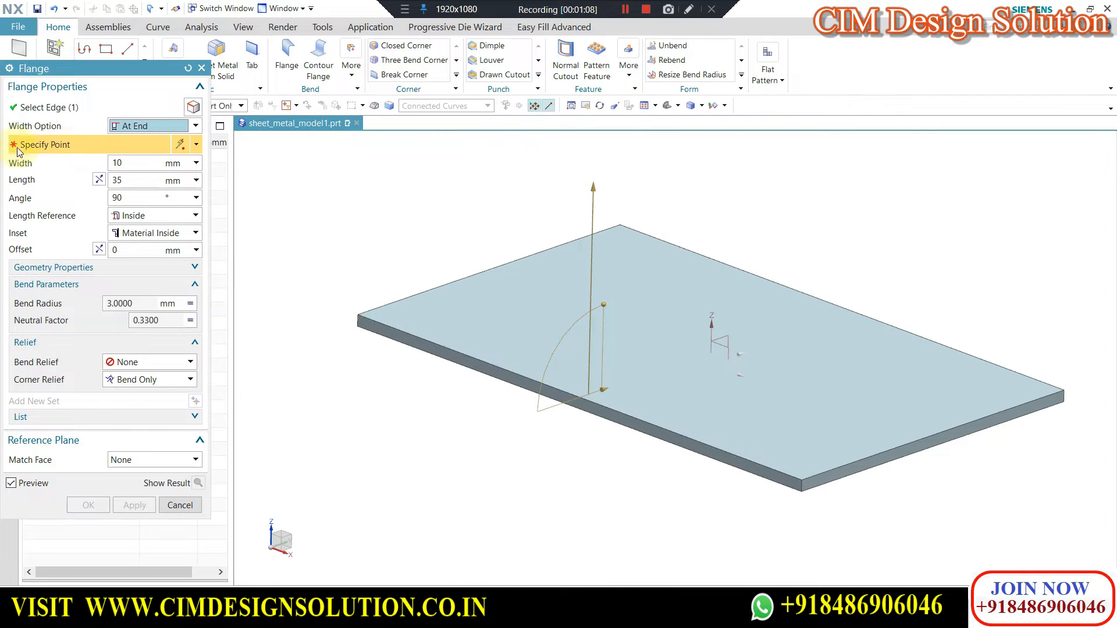
scroll(358, 221, "down", 1)
scroll(706, 449, "up", 1)
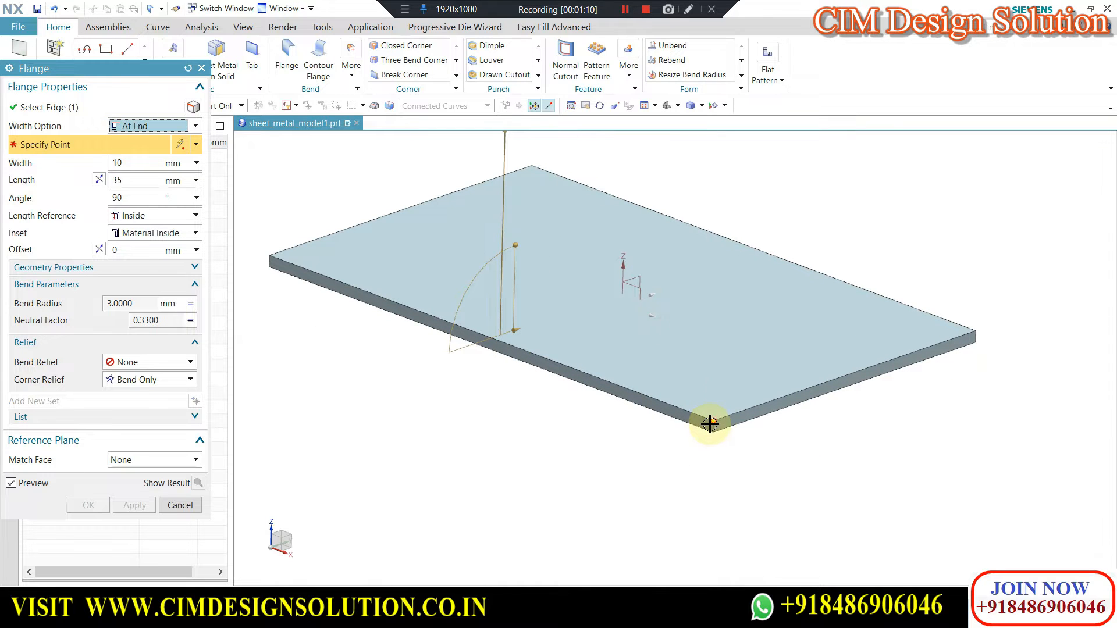
left_click(711, 422)
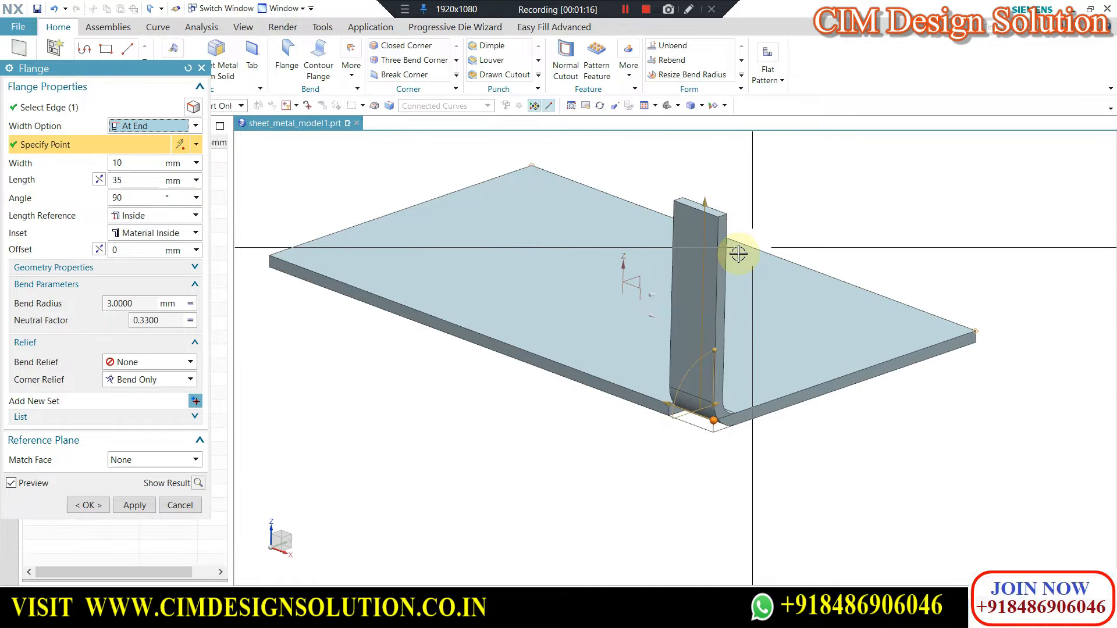
Change the flange's width option to From End, keeping the width and Distance 1 at 10 mm.
left_click(192, 130)
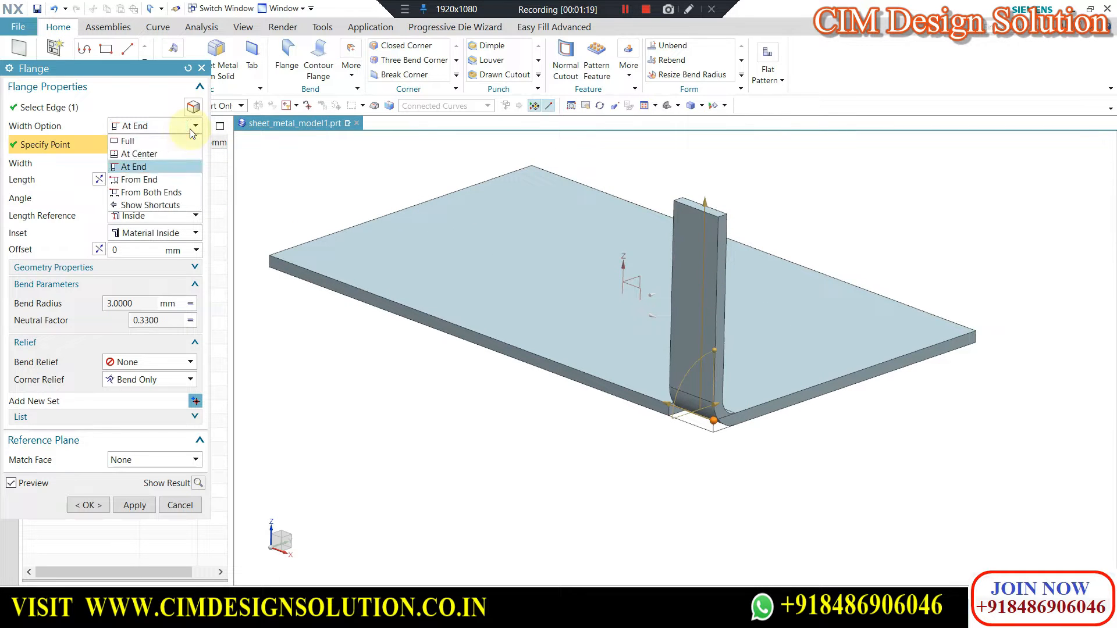
left_click(143, 181)
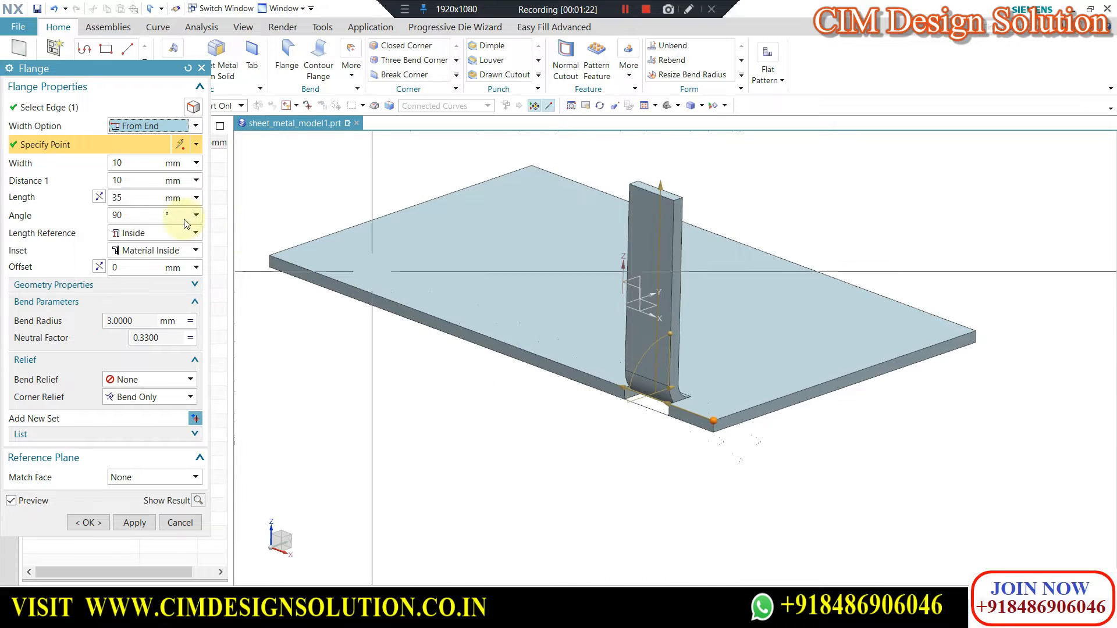
scroll(698, 431, "up", 2)
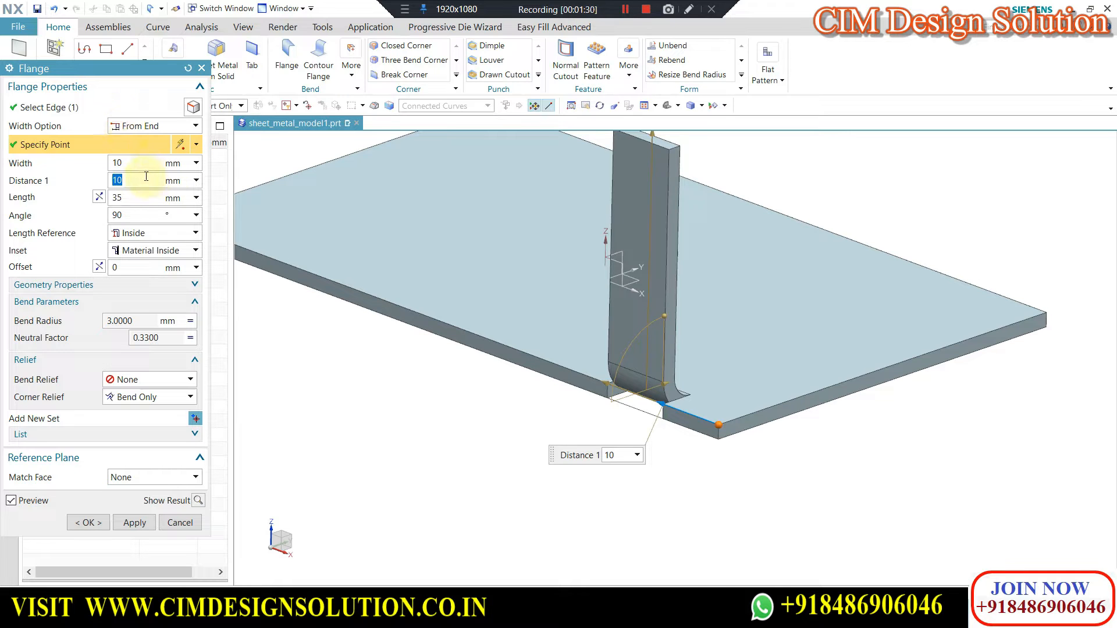
Set the From End flange's Distance 1 to 20 mm and change its width option to From Both Ends.
type("20")
key("Return")
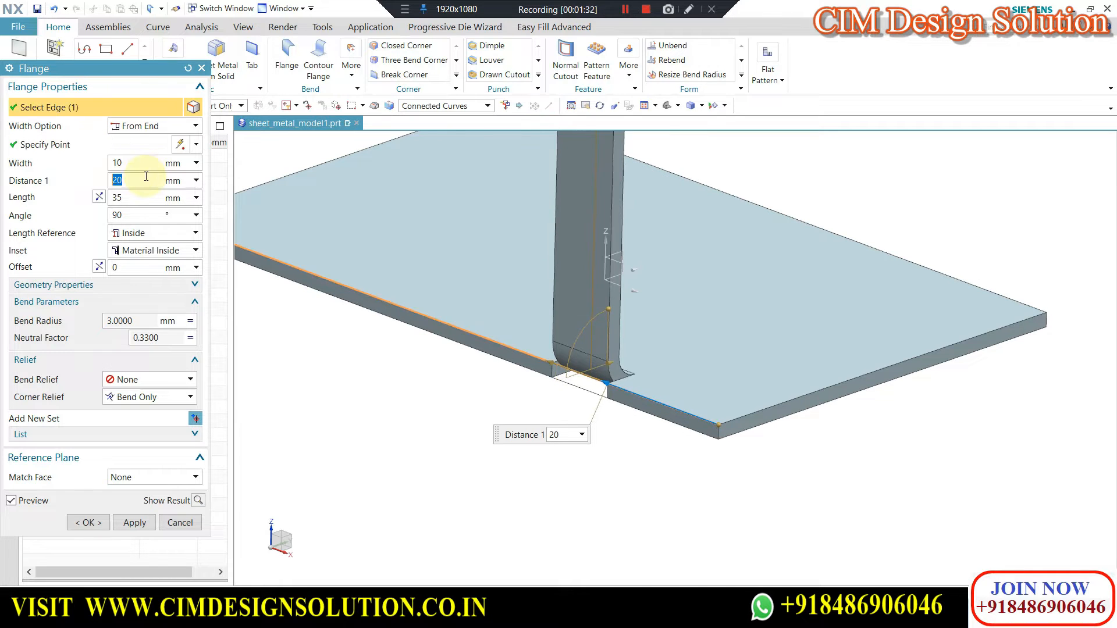
left_click(132, 128)
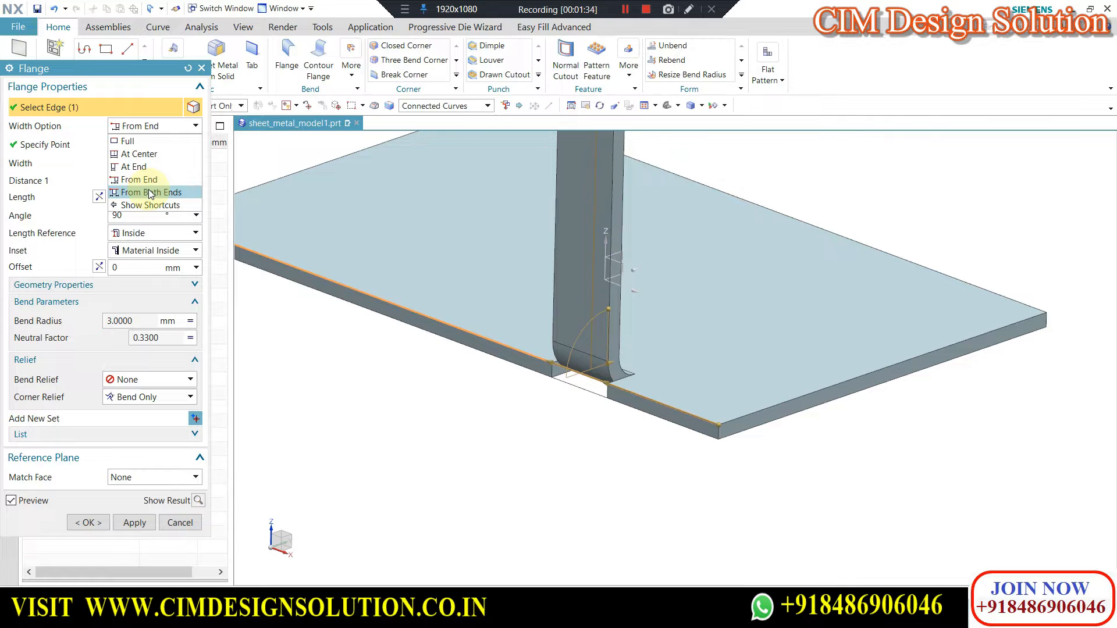
left_click(151, 198)
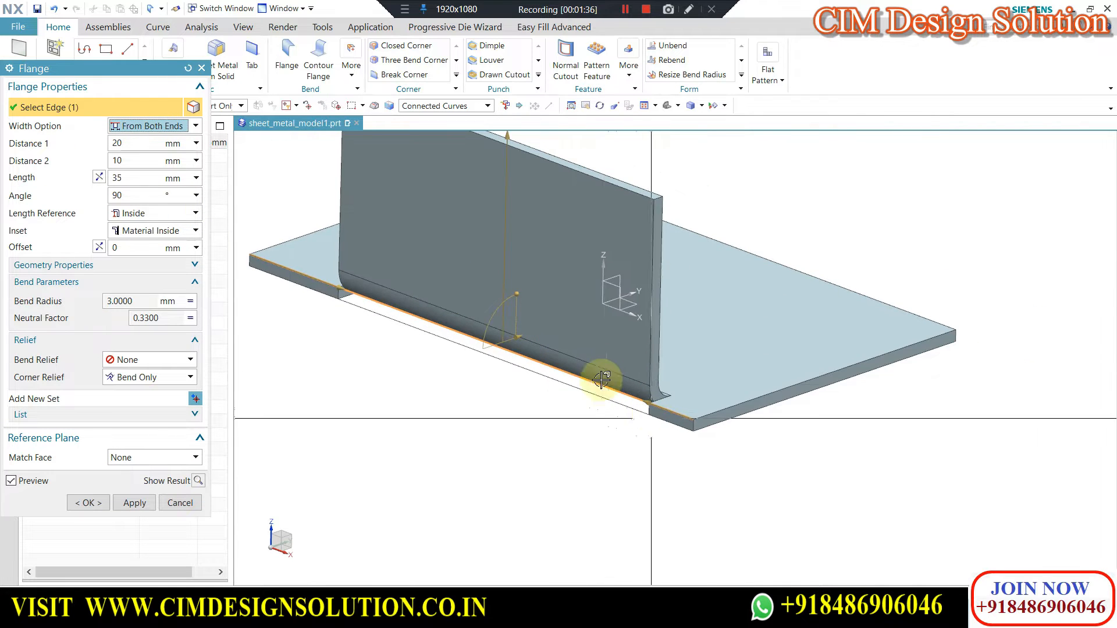
scroll(734, 418, "down", 2)
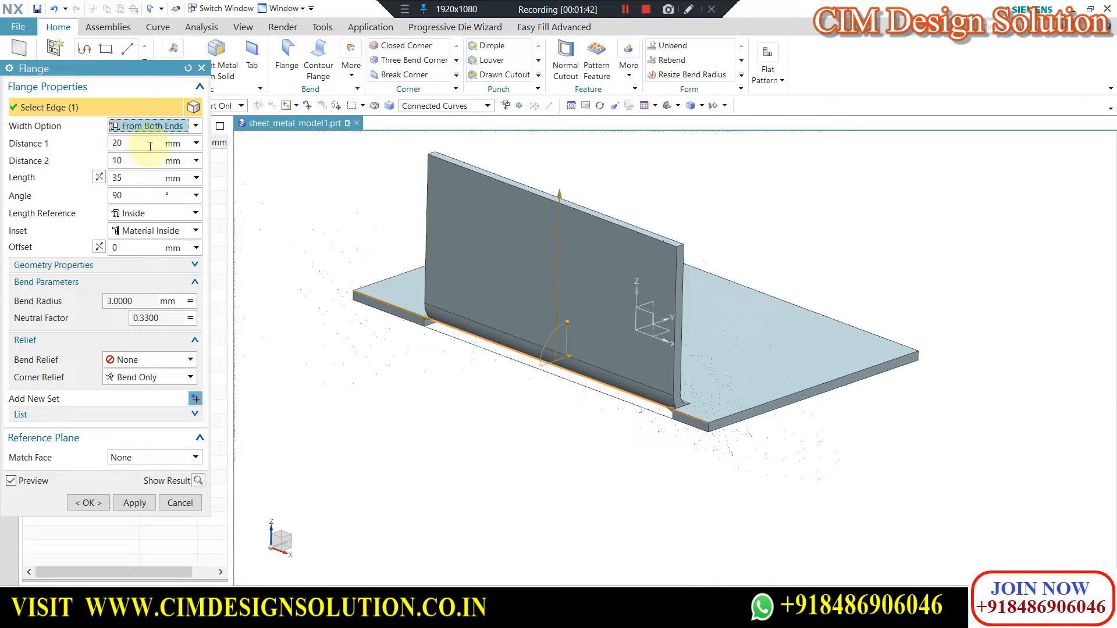
For the From Both Ends flange, set Distance 1 to 30 mm and Distance 2 to 20 mm.
type("0")
key("Return")
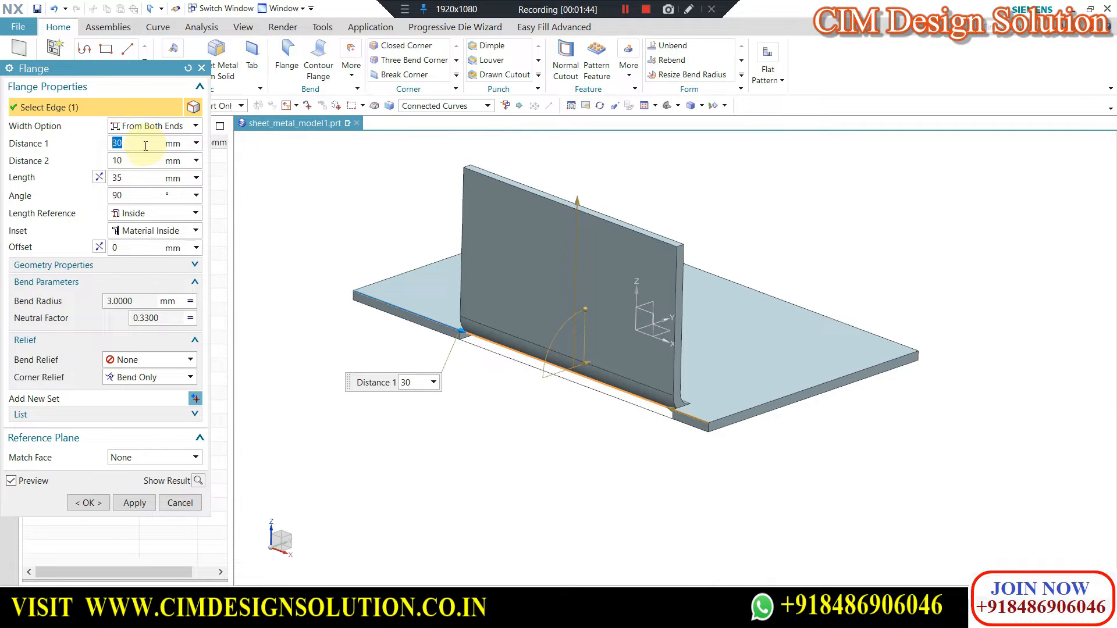
type("20")
key("Return")
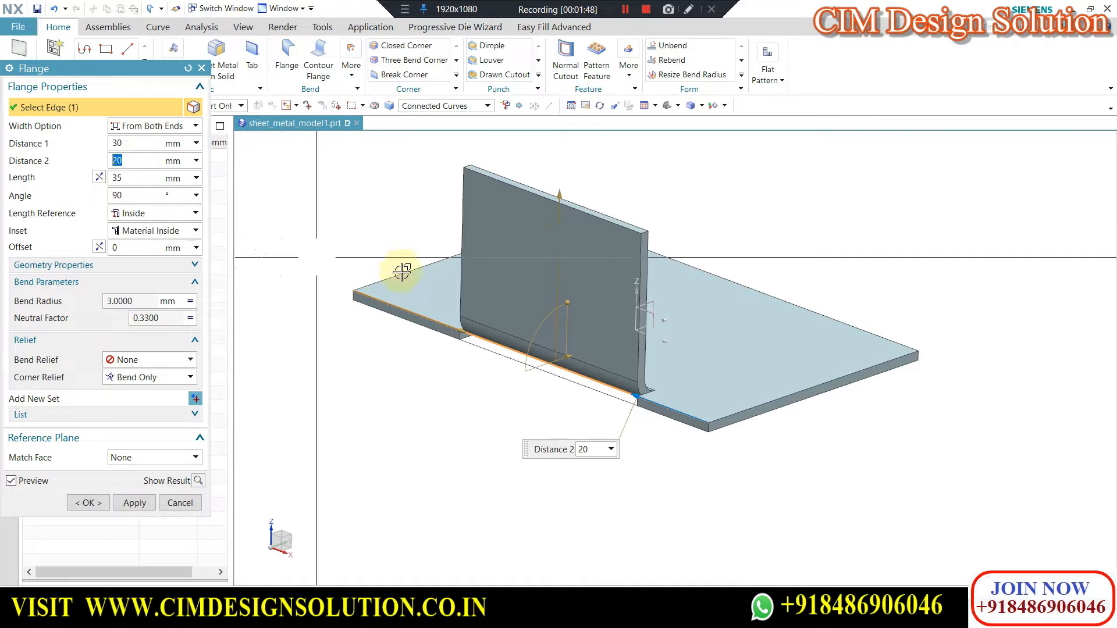
scroll(406, 279, "down", 2)
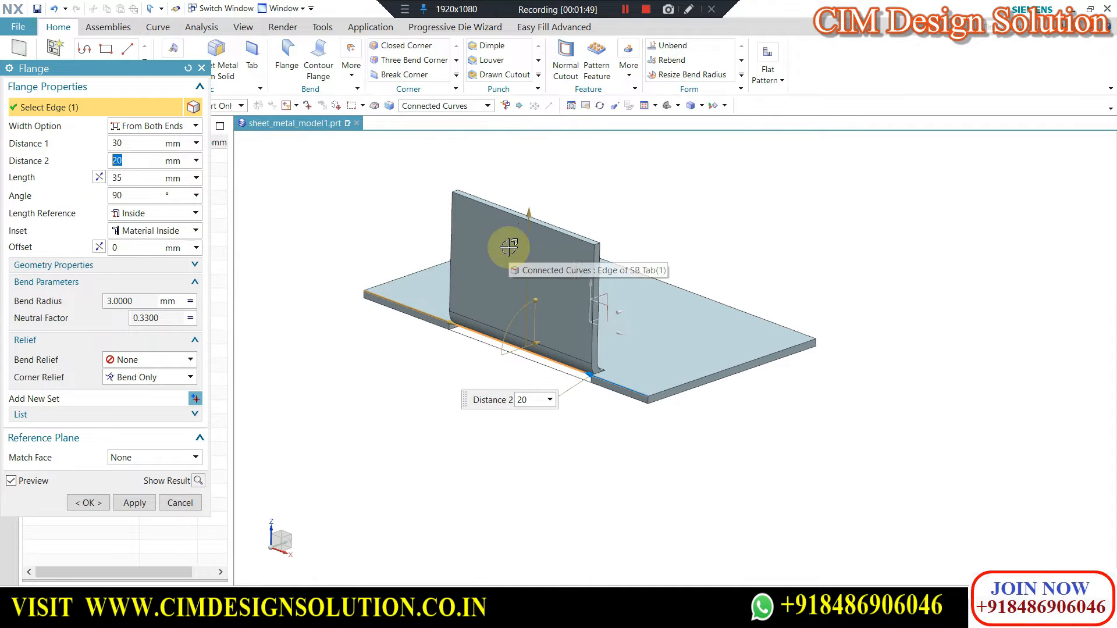
Return the flange's width option to Full and set its length to 25 mm.
left_click(153, 131)
left_click(127, 139)
scroll(501, 273, "down", 1)
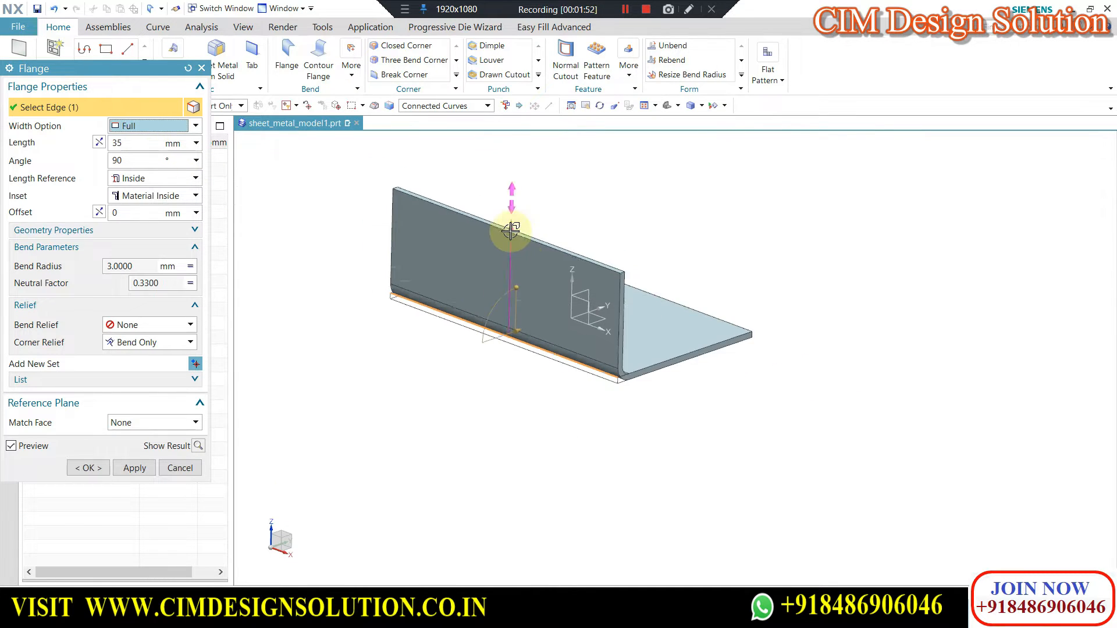
scroll(510, 231, "up", 1)
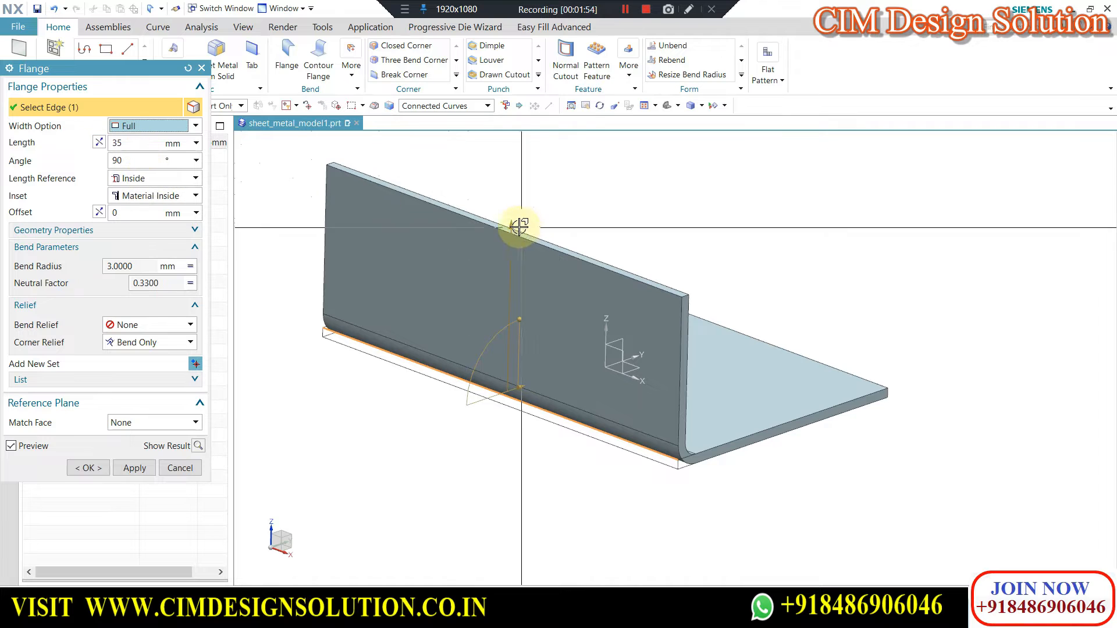
mouse_move(511, 210)
left_mouse_down()
mouse_move(511, 170)
mouse_move(501, 209)
left_mouse_up()
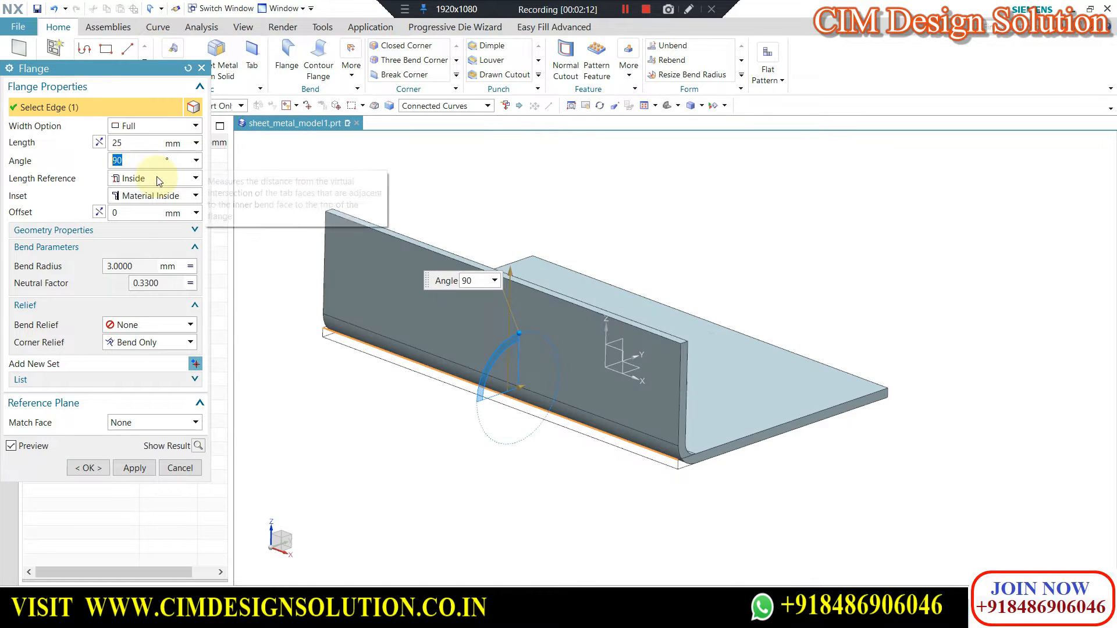
Examine the bend in side profile with the Inside length reference to see where the flange length is measured from.
middle_click_drag(599, 215, 474, 324)
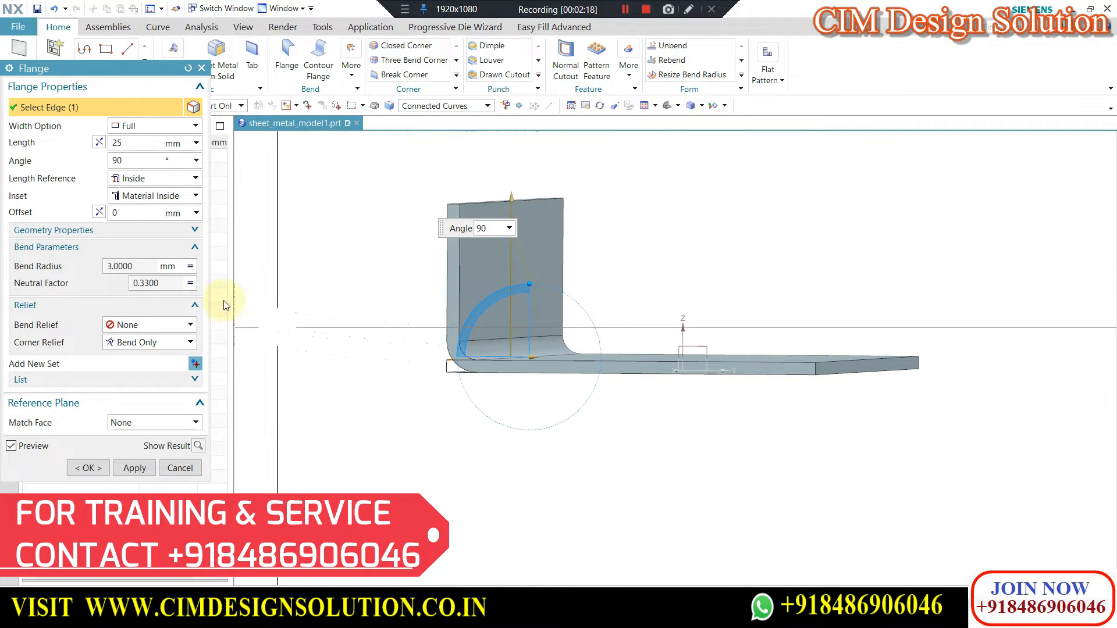
middle_click_drag(675, 217, 507, 324)
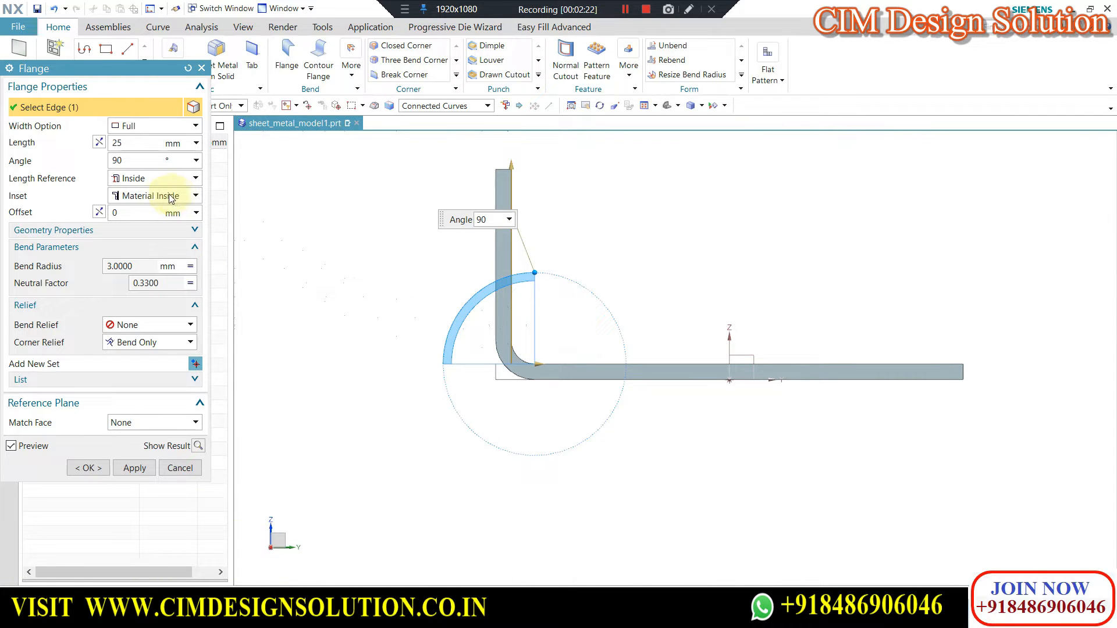
left_click(149, 179)
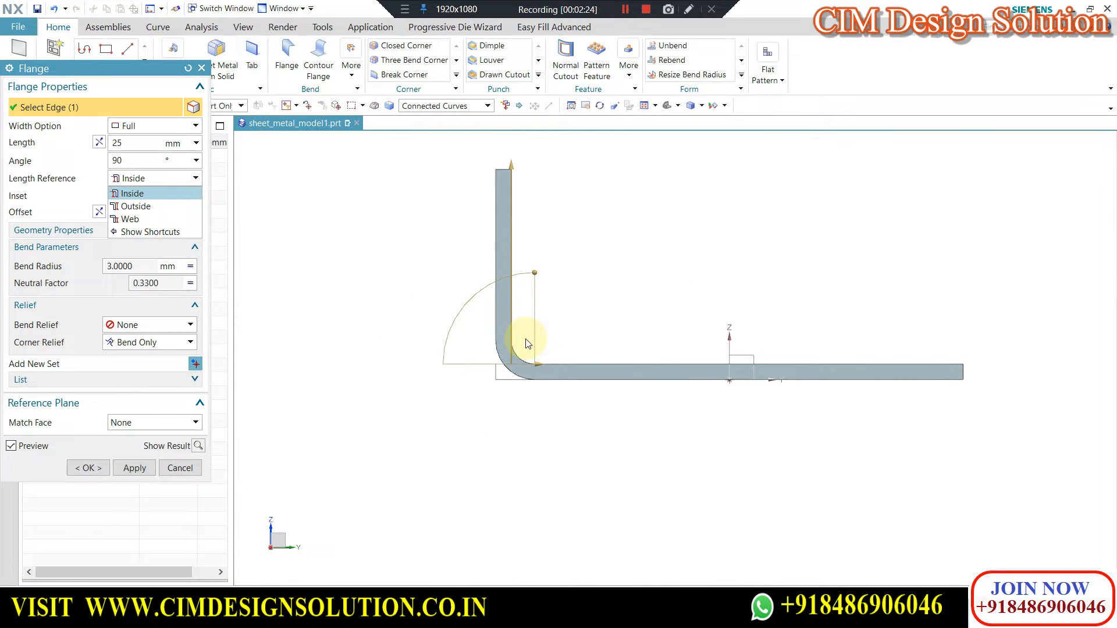
left_click(149, 195)
scroll(544, 320, "up", 3)
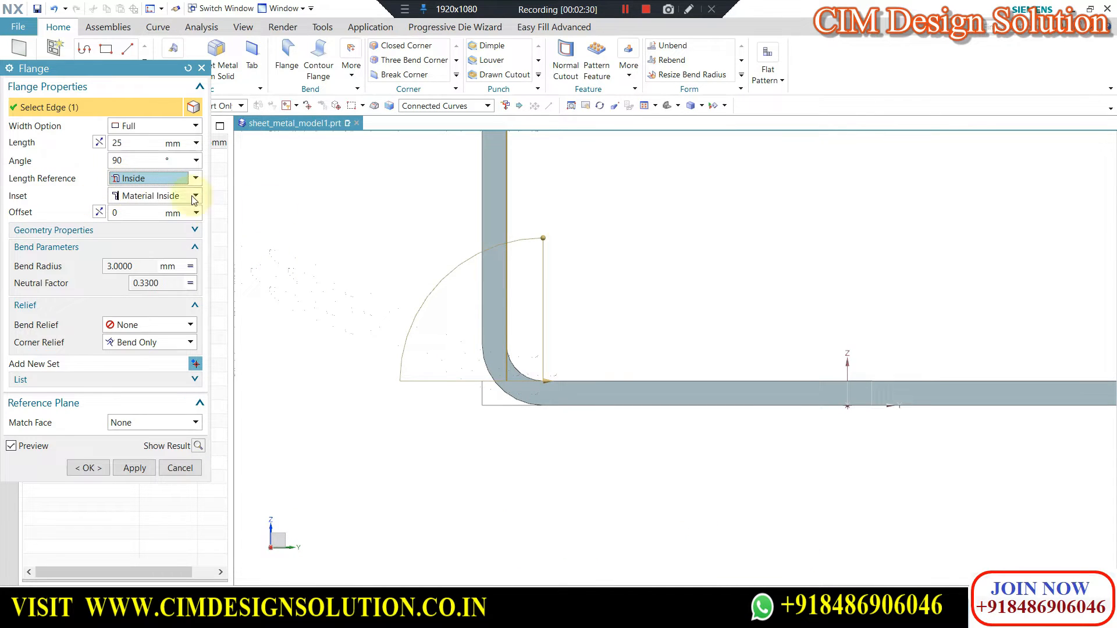
scroll(544, 249, "down", 3)
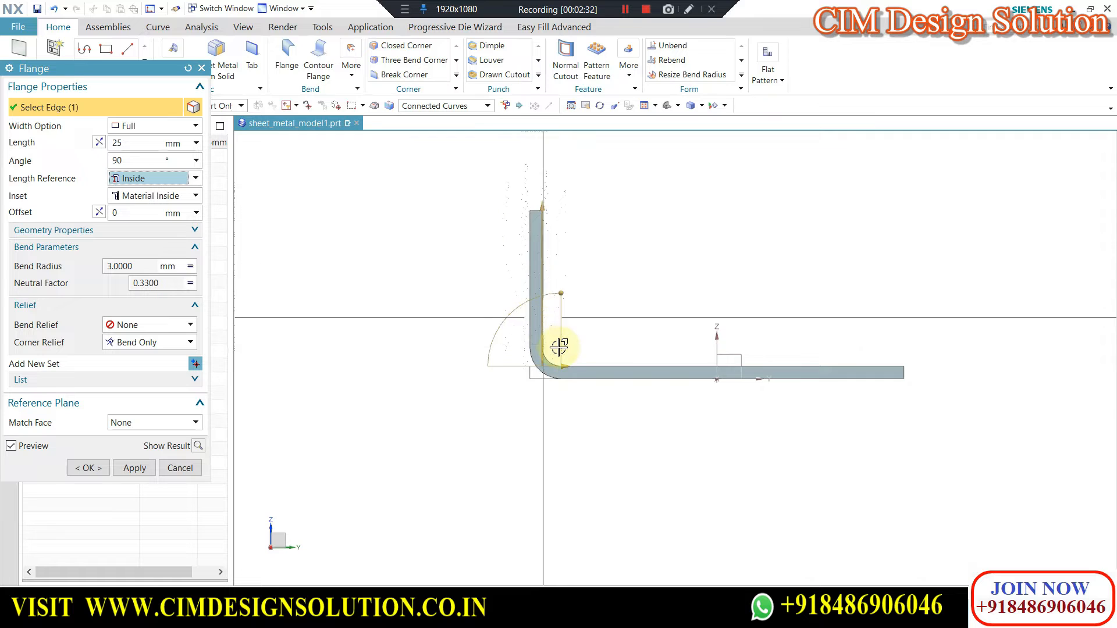
scroll(558, 347, "up", 2)
scroll(456, 239, "down", 2)
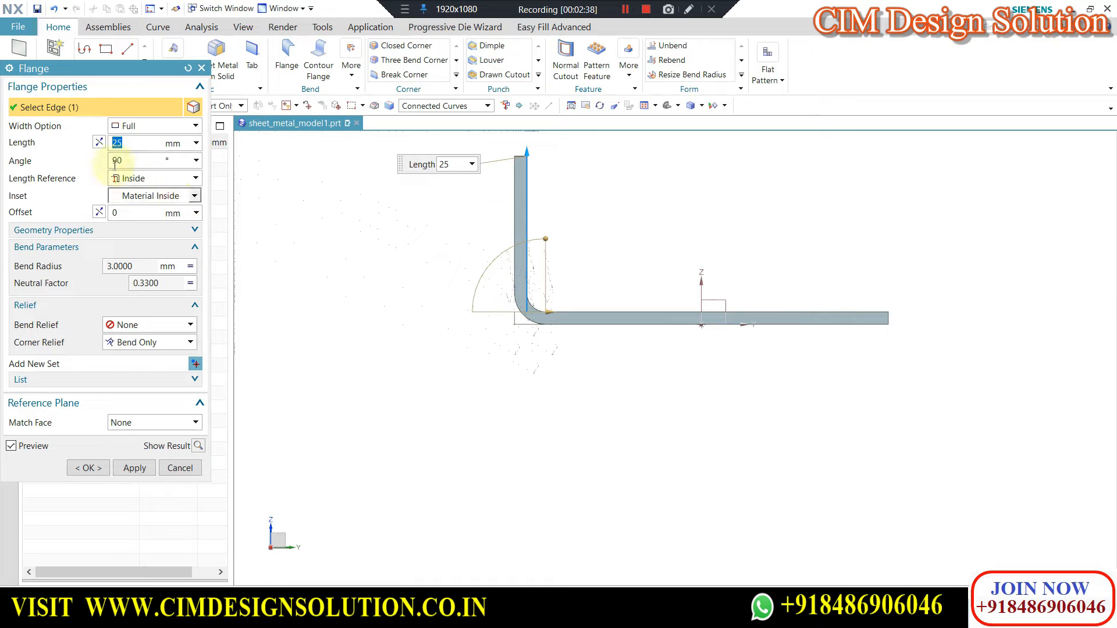
scroll(517, 218, "up", 4)
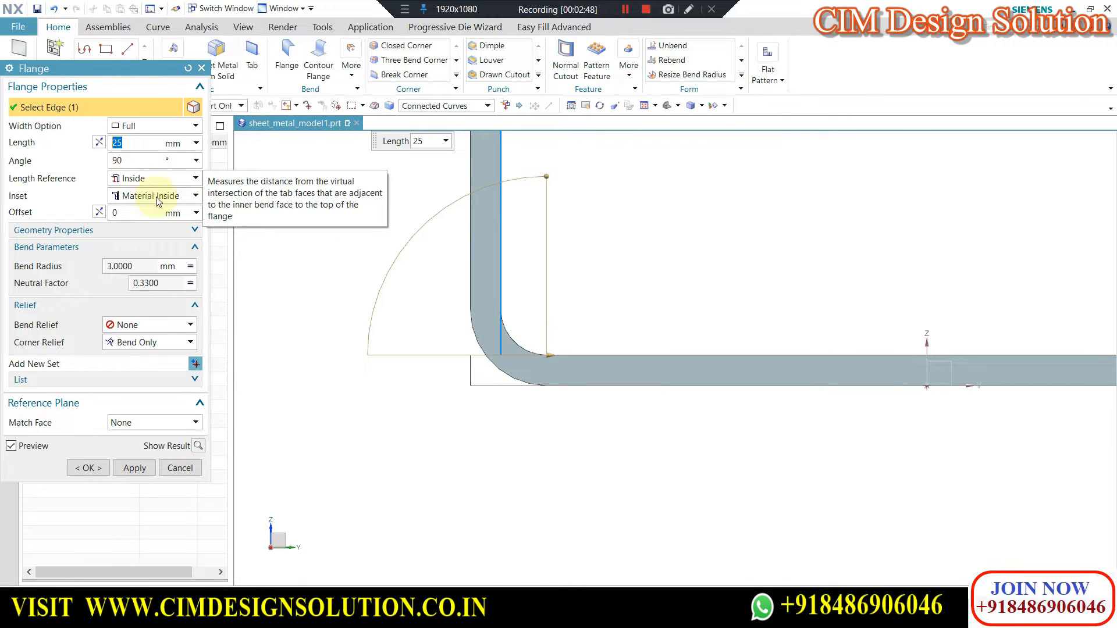
scroll(553, 344, "down", 4)
scroll(541, 257, "up", 2)
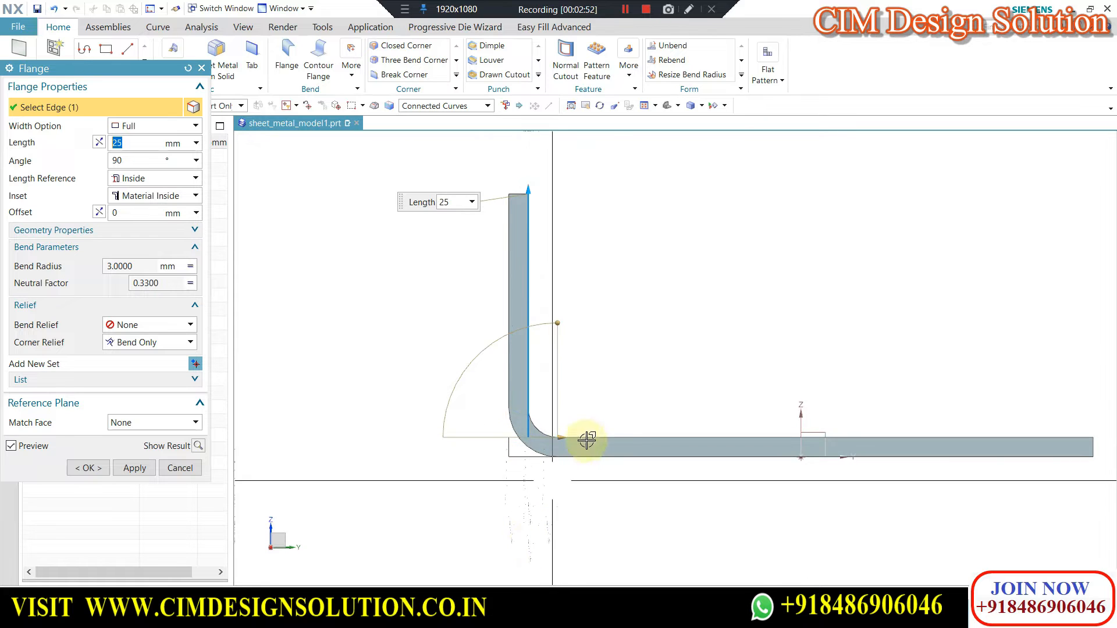
scroll(512, 424, "up", 3)
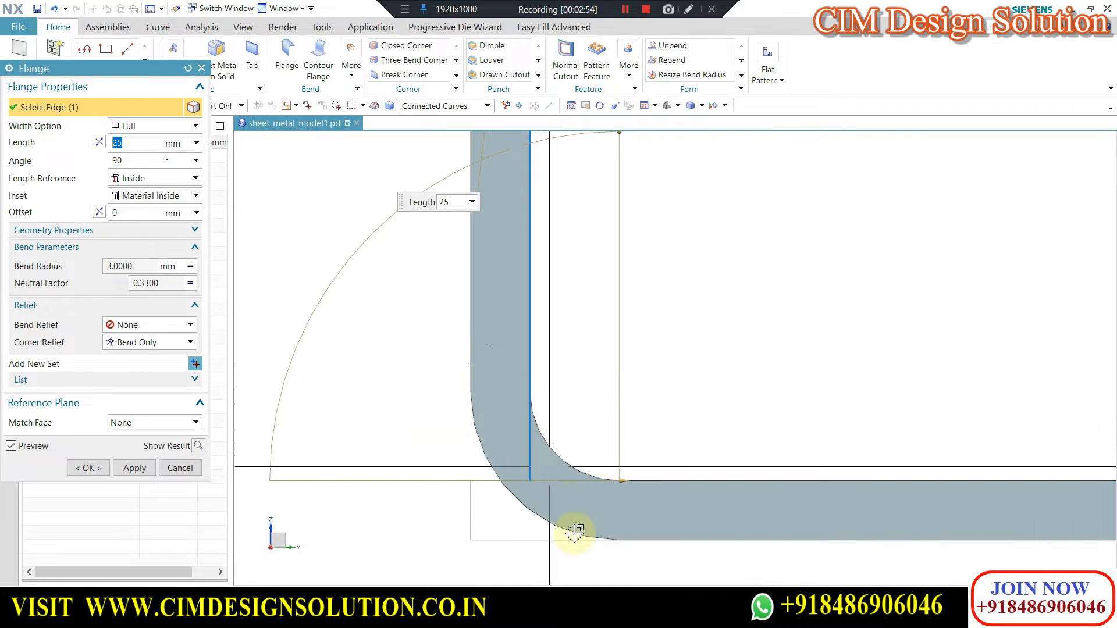
scroll(573, 526, "up", 3)
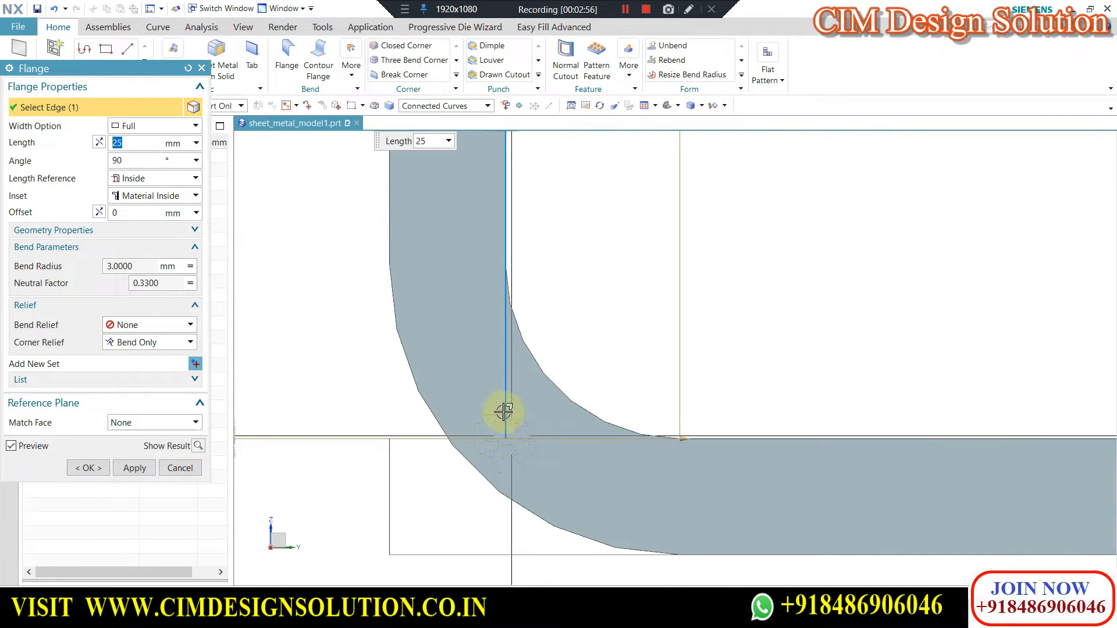
scroll(510, 435, "down", 2)
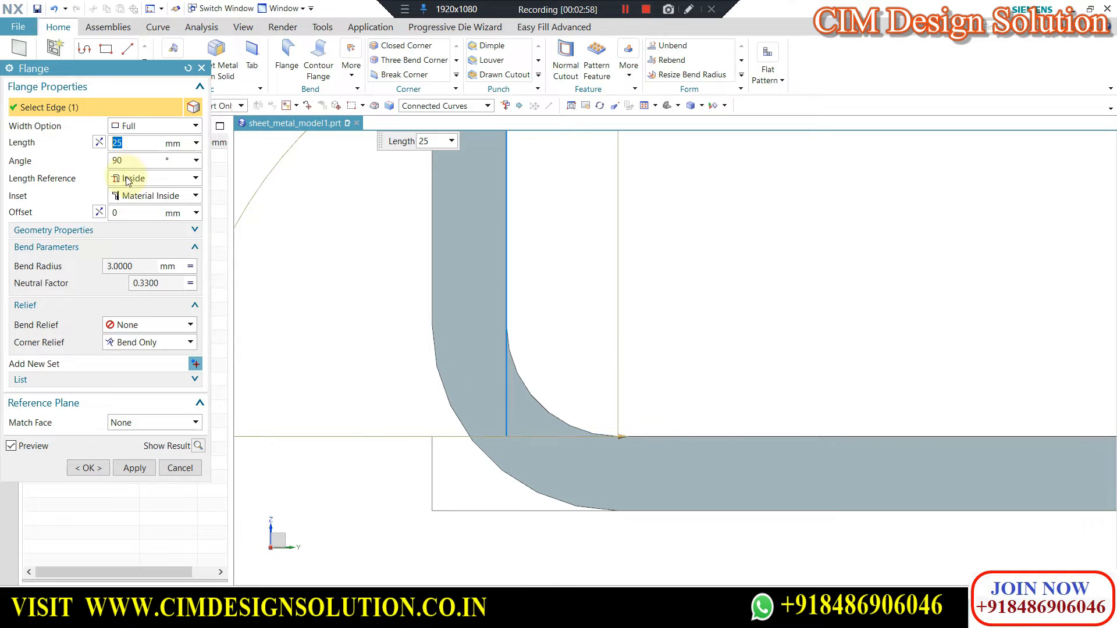
scroll(569, 295, "down", 2)
scroll(588, 297, "down", 1)
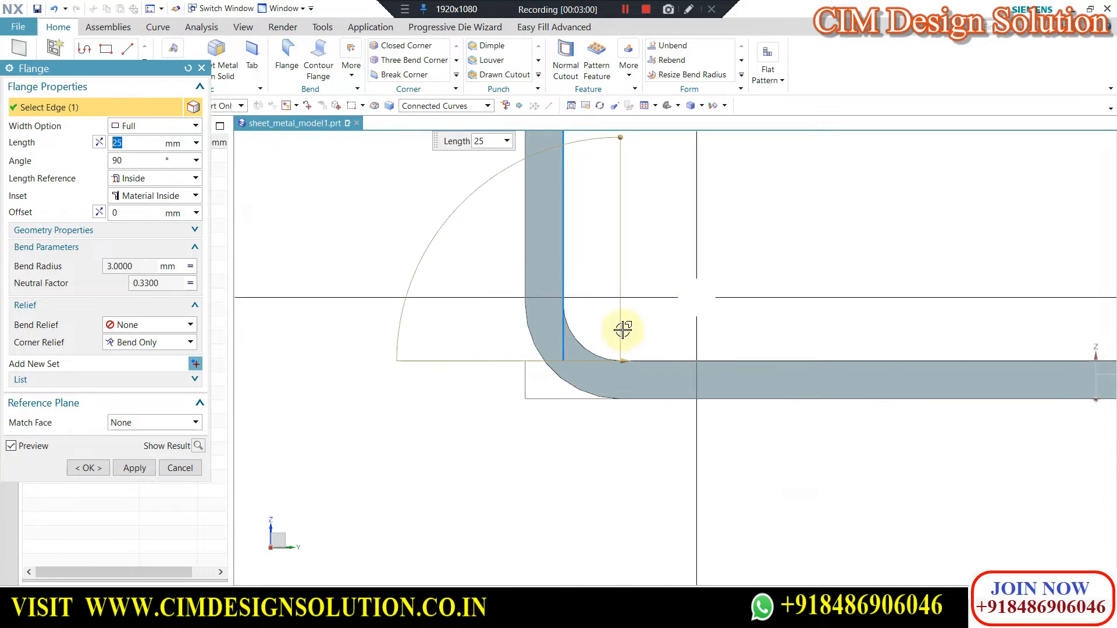
Switch the flange's length reference to Outside and inspect the length's starting point at the bend.
left_click(145, 179)
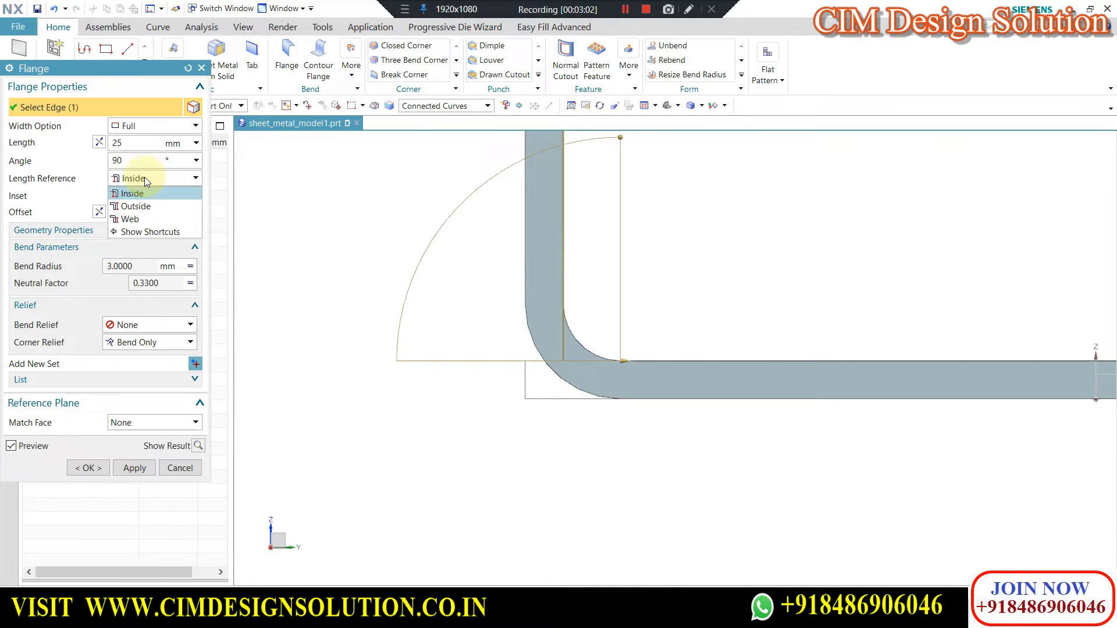
left_click(149, 208)
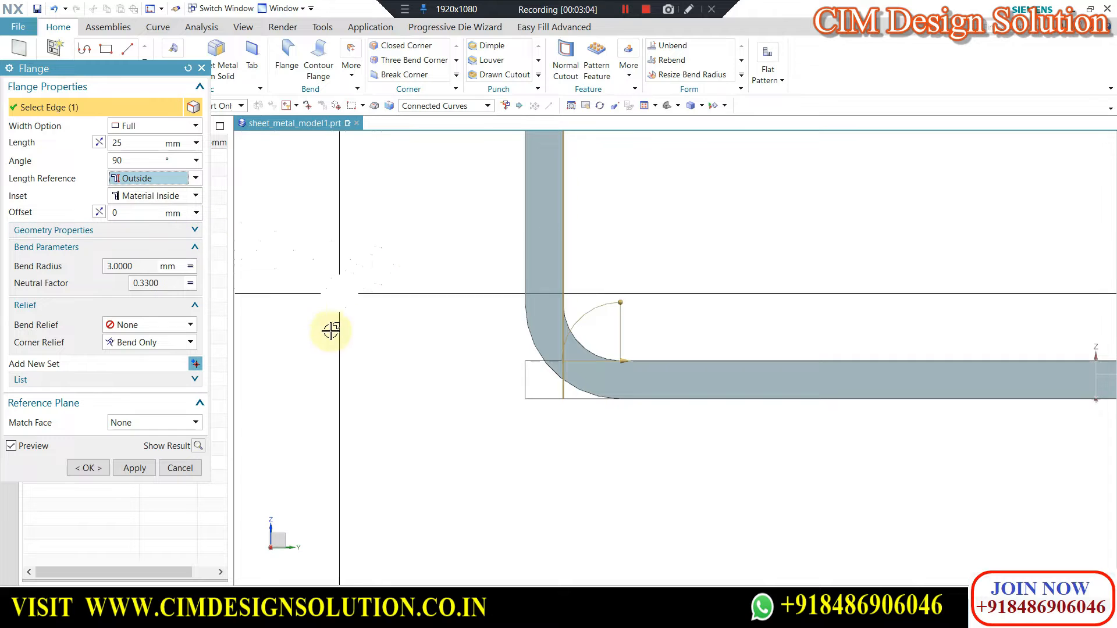
scroll(634, 387, "down", 1)
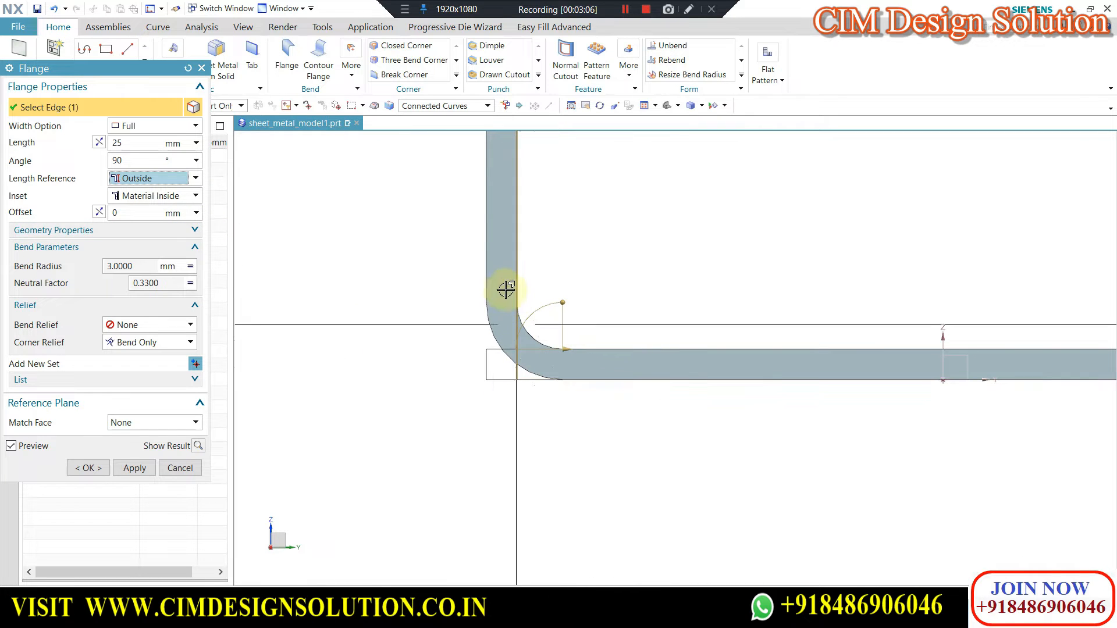
scroll(509, 384, "up", 3)
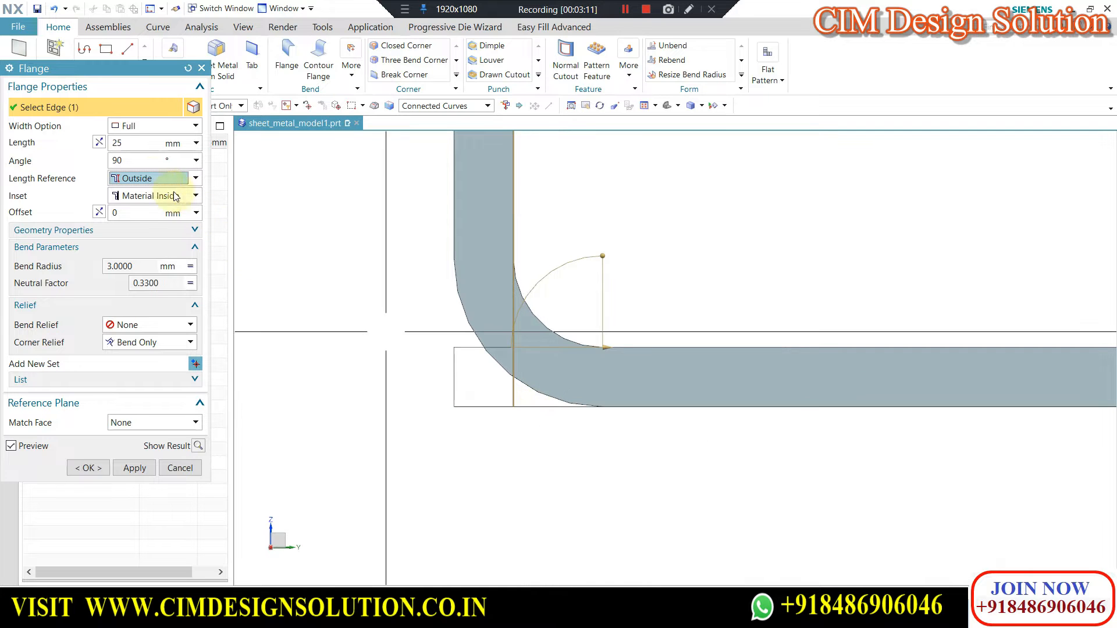
Set the flange's length reference to Web and inspect the bend tangent line where the length measurement starts.
left_click(146, 179)
left_click(139, 224)
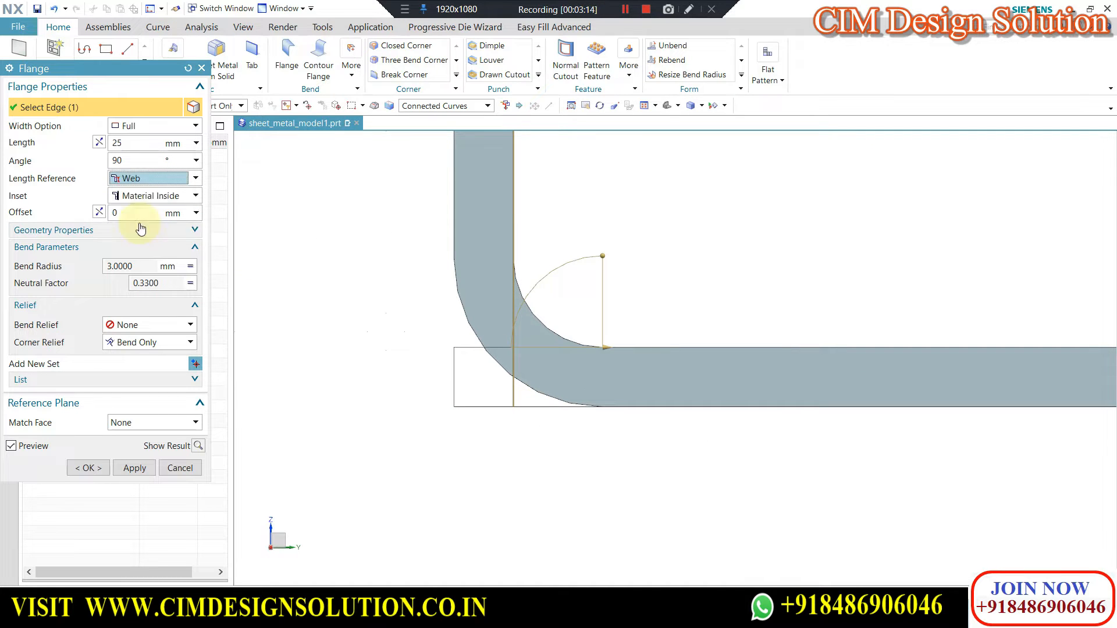
scroll(551, 338, "down", 4)
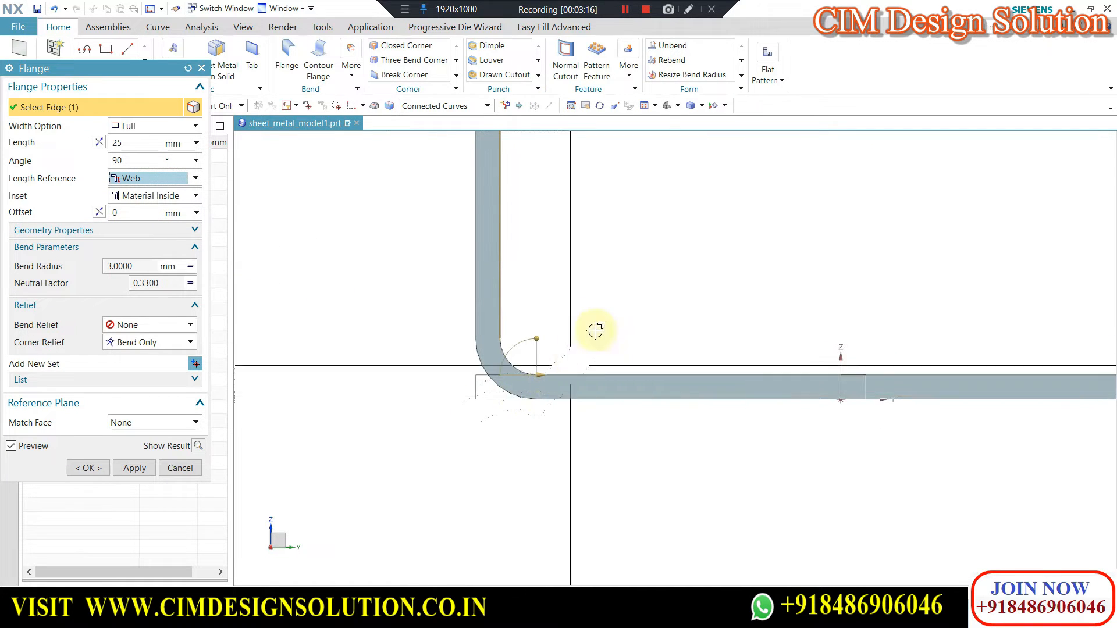
mouse_move(528, 379)
middle_mouse_down()
mouse_move(551, 364)
mouse_move(534, 373)
middle_mouse_up()
scroll(534, 372, "up", 6)
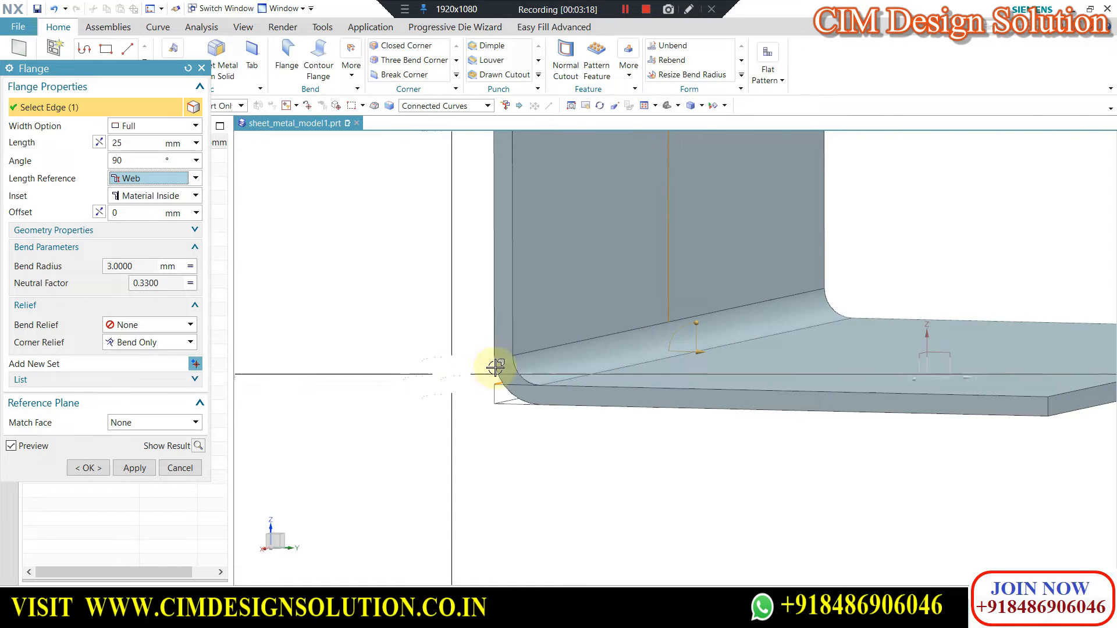
scroll(495, 372, "down", 3)
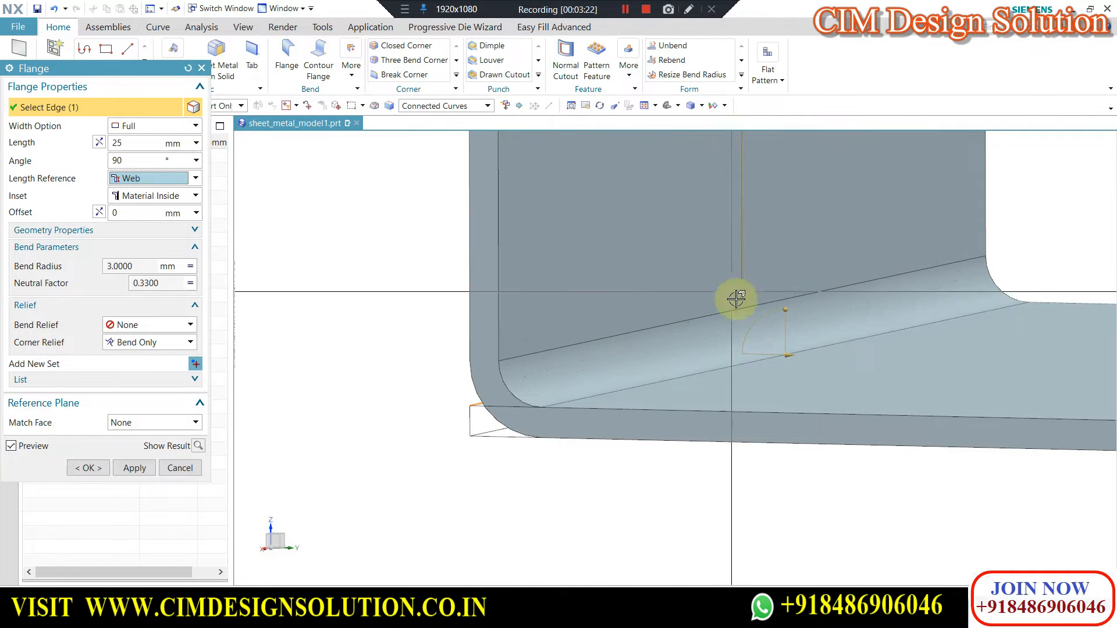
scroll(499, 393, "down", 2)
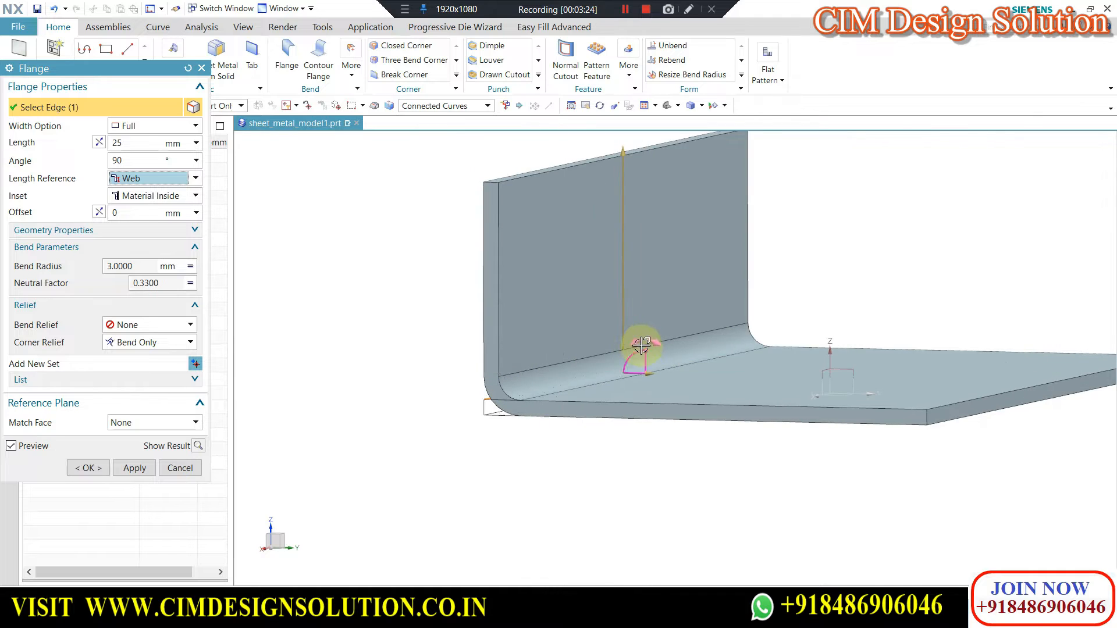
scroll(627, 339, "up", 2)
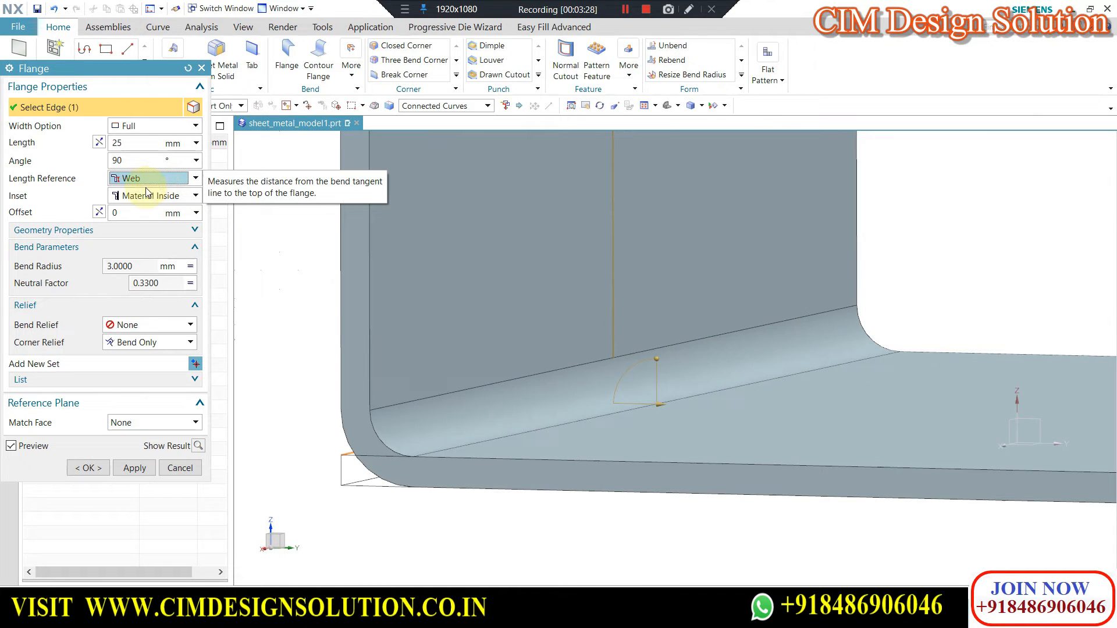
Expand the flange's Geometry Properties and its set list to review the available options.
left_click(82, 231)
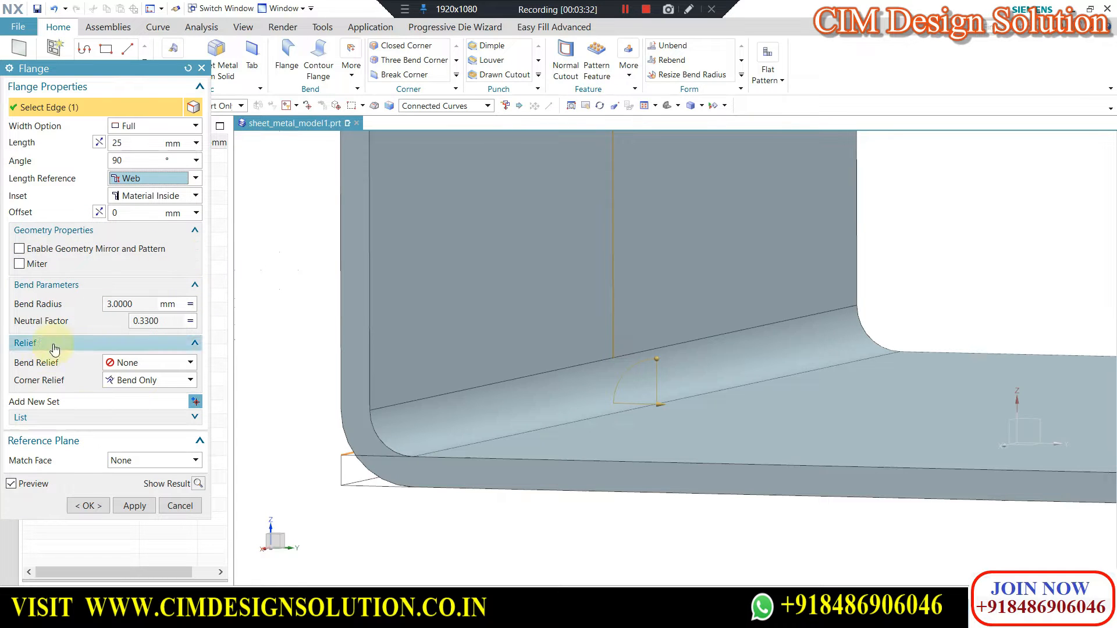
left_click(60, 418)
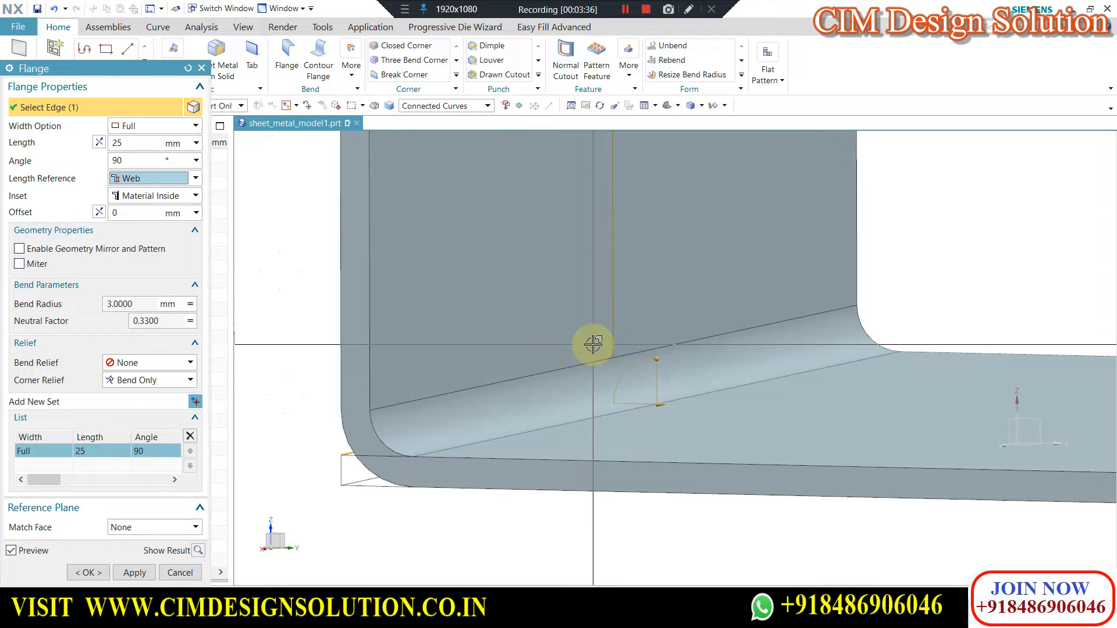
scroll(566, 367, "down", 1)
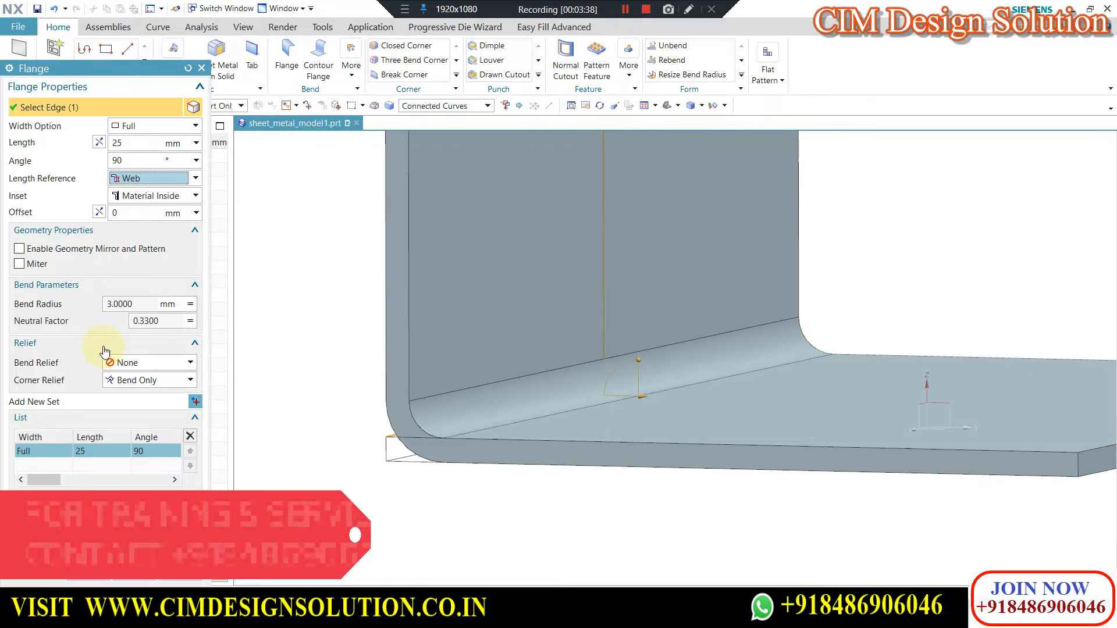
Compare the flange's Inside, Outside and Web length references by applying each one in turn at the bend.
left_click(135, 179)
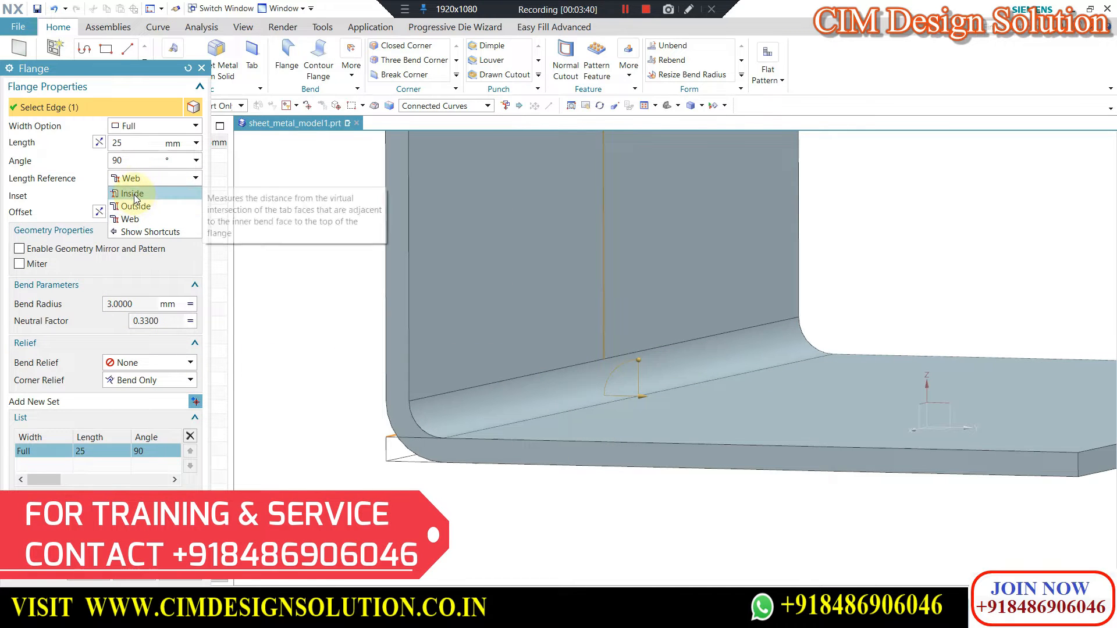
left_click(133, 193)
scroll(469, 431, "up", 2)
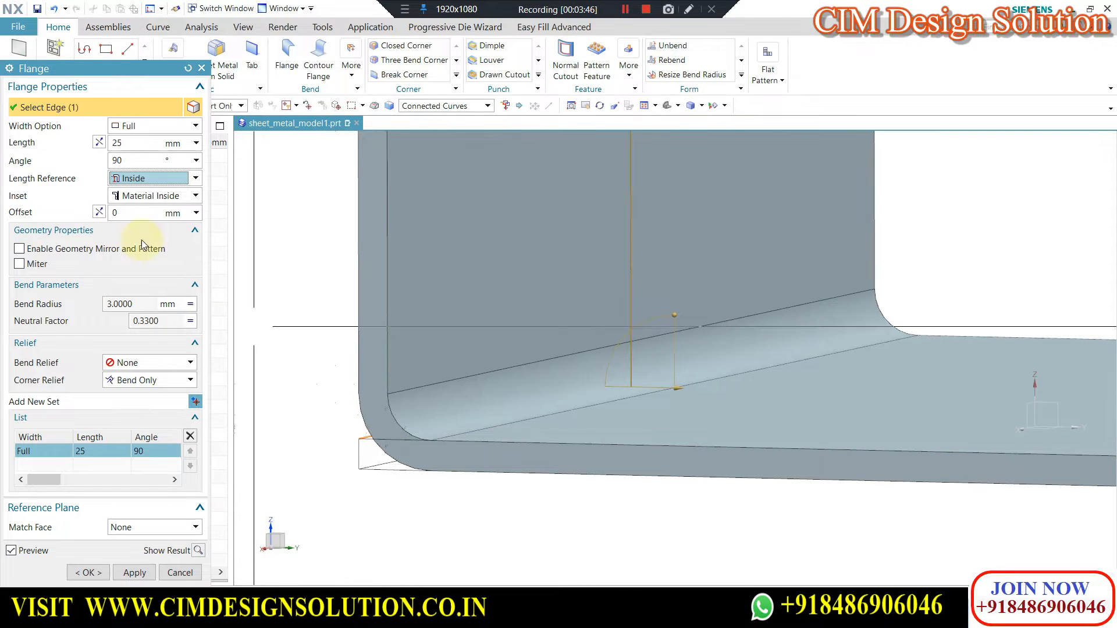
left_click(131, 182)
left_click(135, 203)
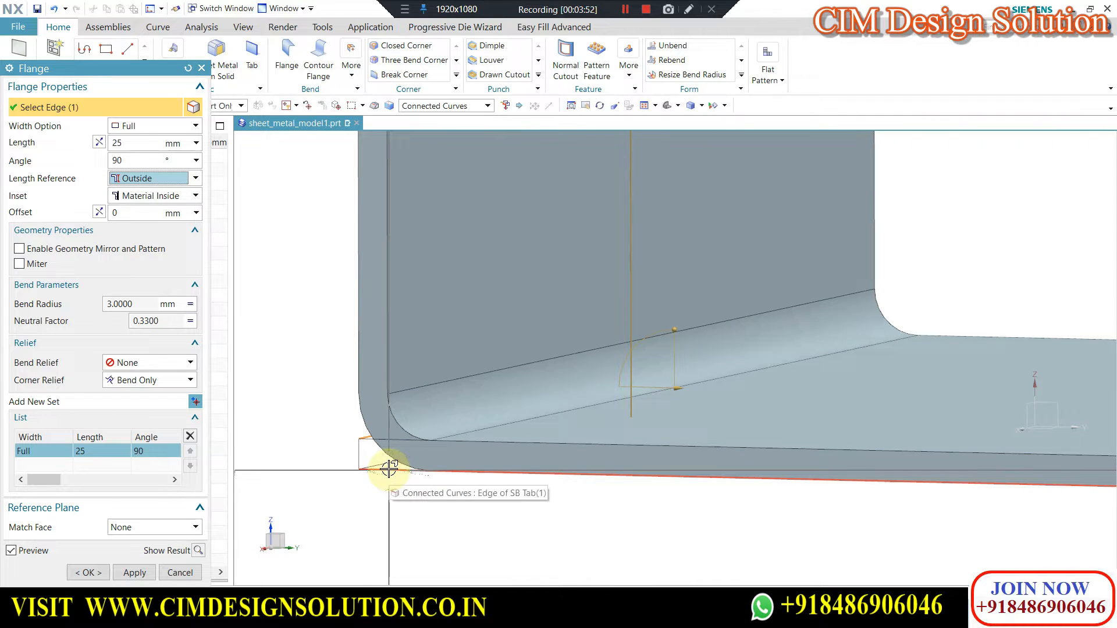
left_click(139, 180)
left_click(135, 217)
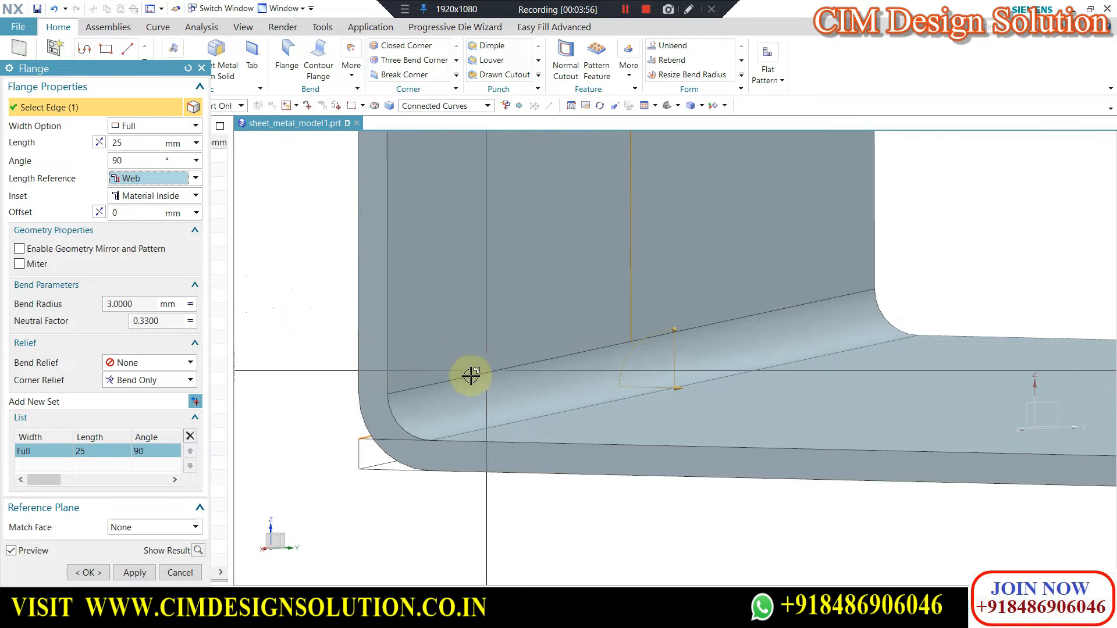
Set the flange's inset to Material Outside and inspect the flange's position against the tab's edge in side profile.
scroll(472, 393, "down", 4)
key("F8")
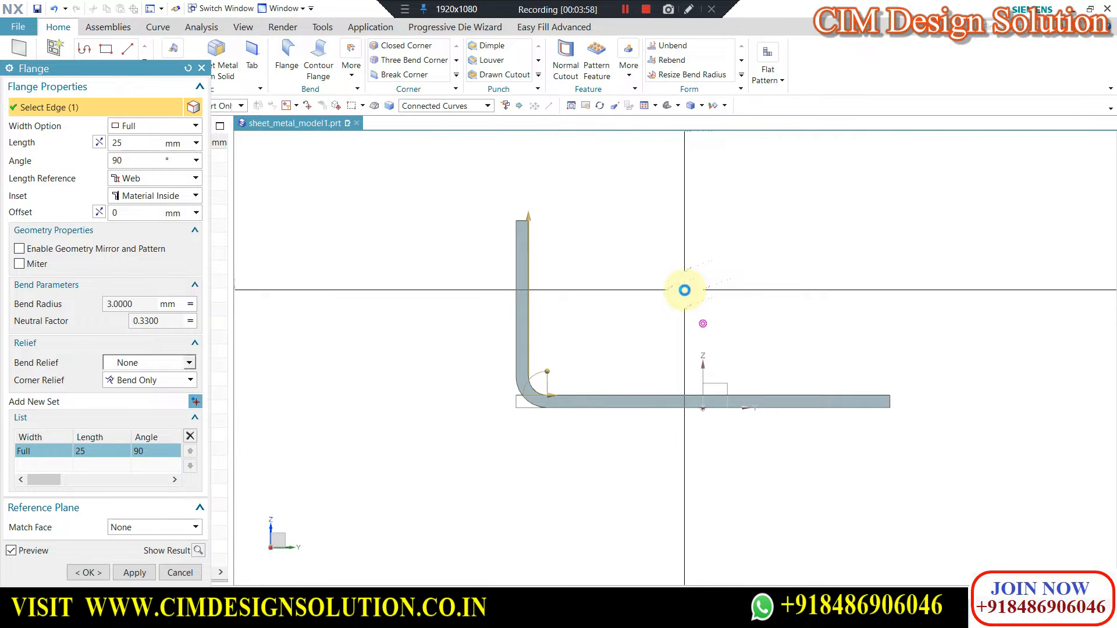
middle_click_drag(585, 357, 499, 390)
left_click(146, 198)
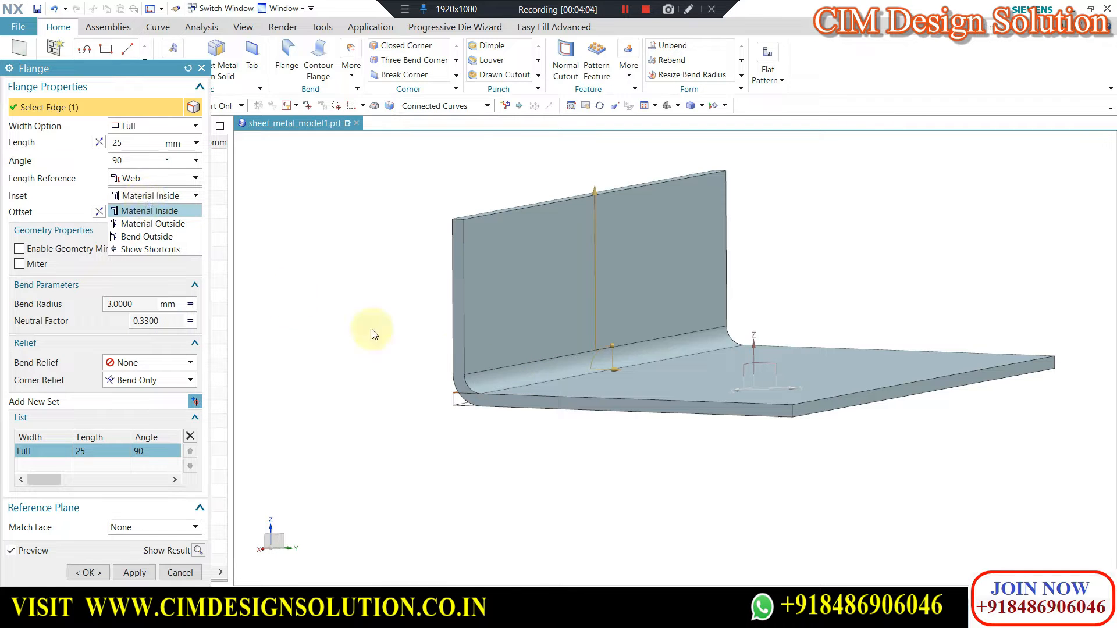
left_click(143, 226)
key("F8")
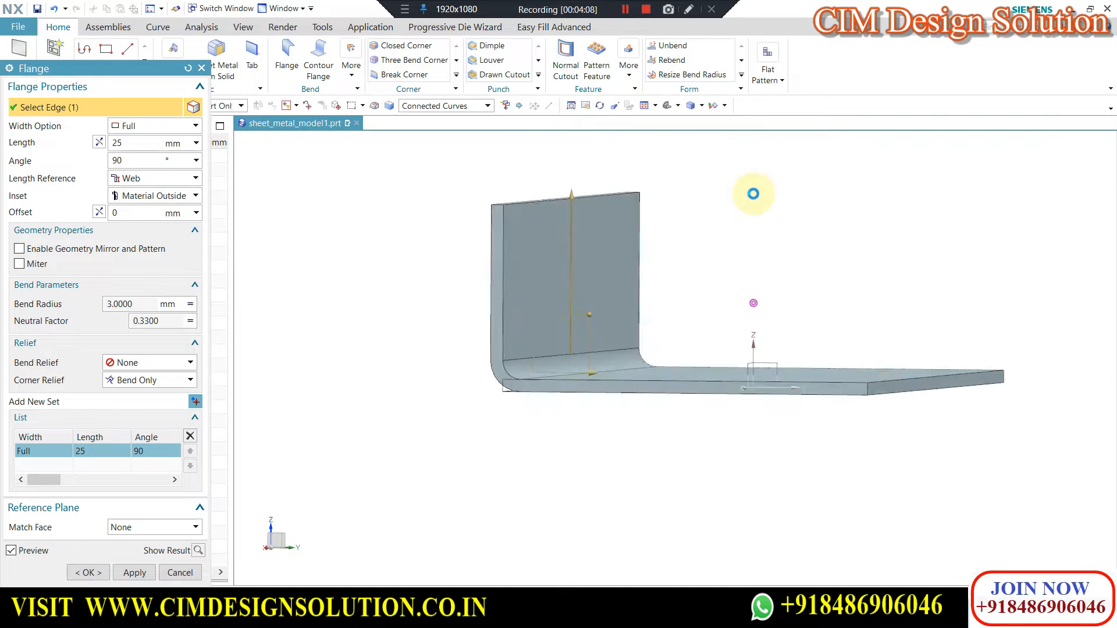
scroll(586, 359, "up", 3)
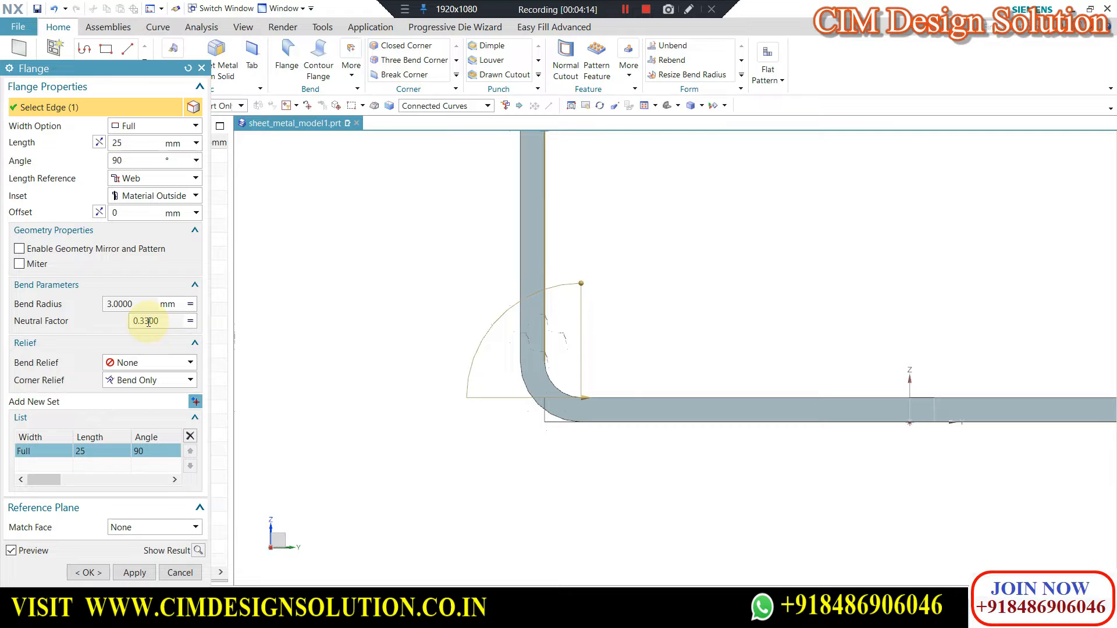
scroll(534, 387, "down", 2)
scroll(536, 341, "up", 2)
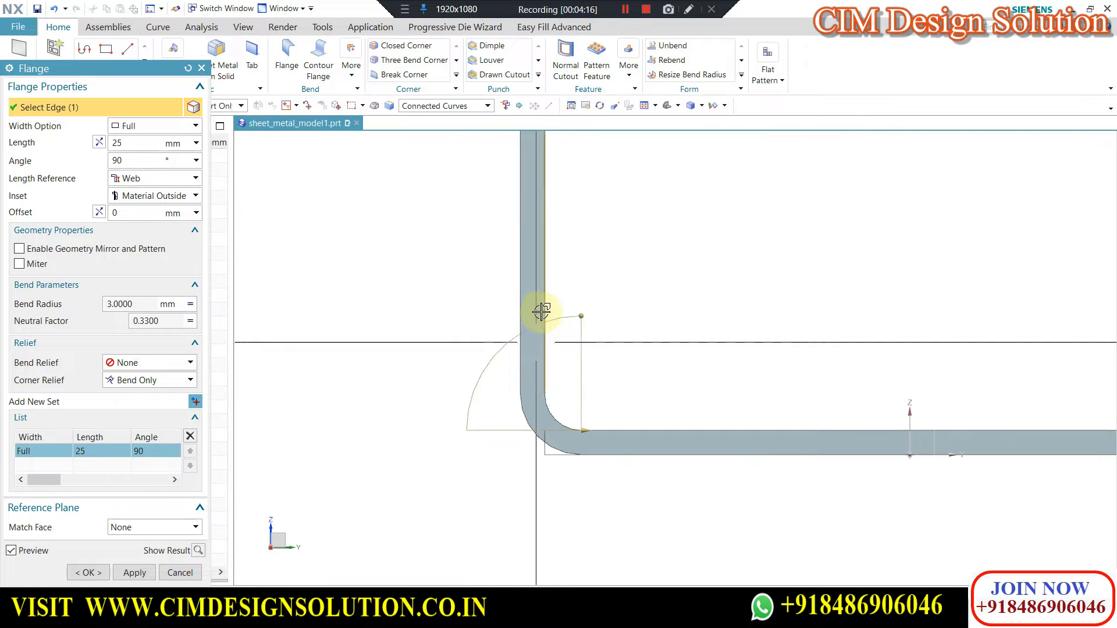
Switch the flange's inset to Material Inside and inspect how the material sits within the original tab edge.
left_click(143, 196)
left_click(146, 210)
scroll(547, 427, "up", 1)
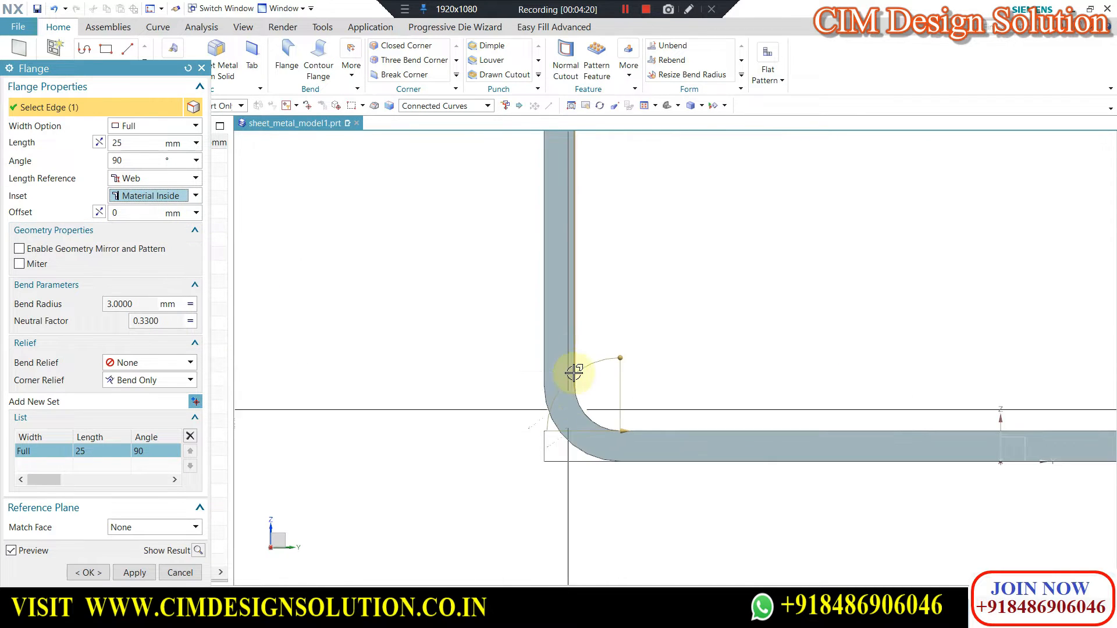
scroll(572, 358, "up", 1)
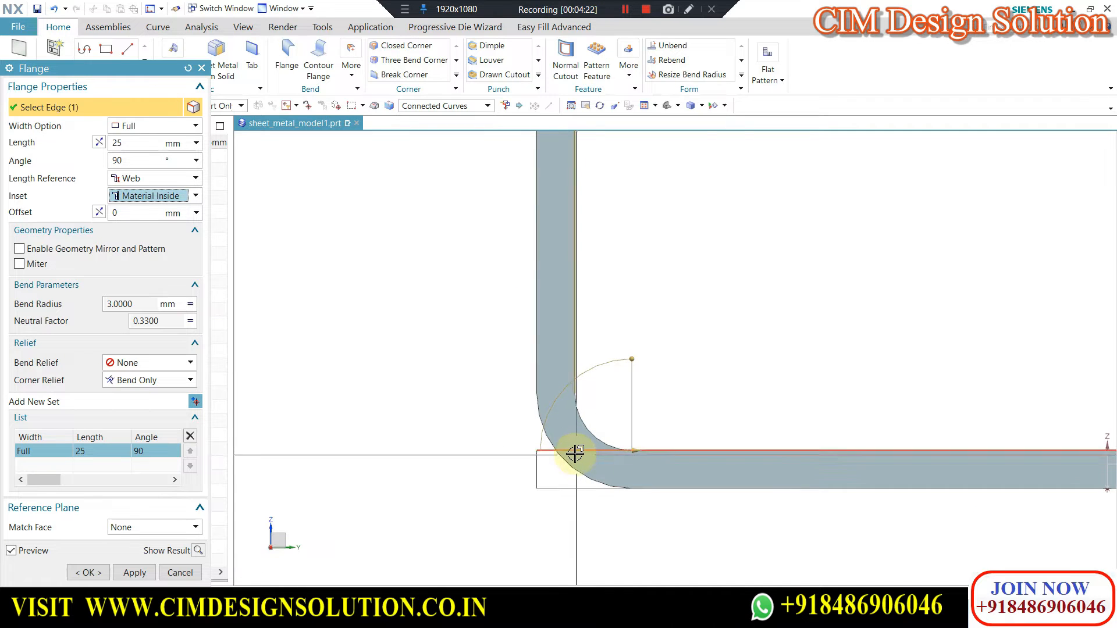
scroll(498, 405, "down", 2)
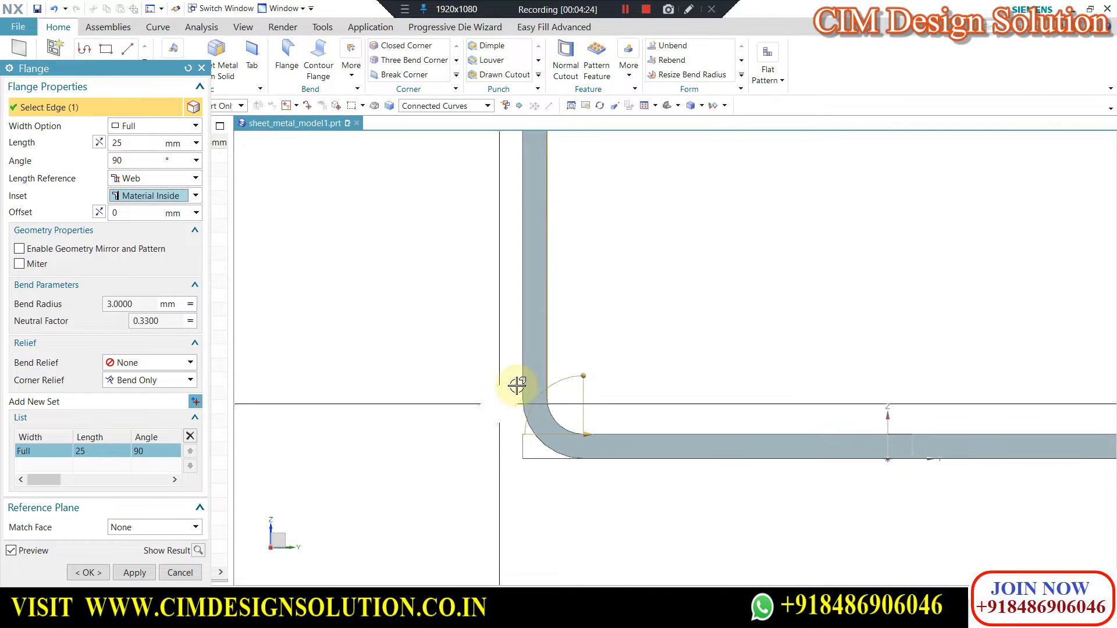
scroll(523, 378, "down", 2)
key("Home")
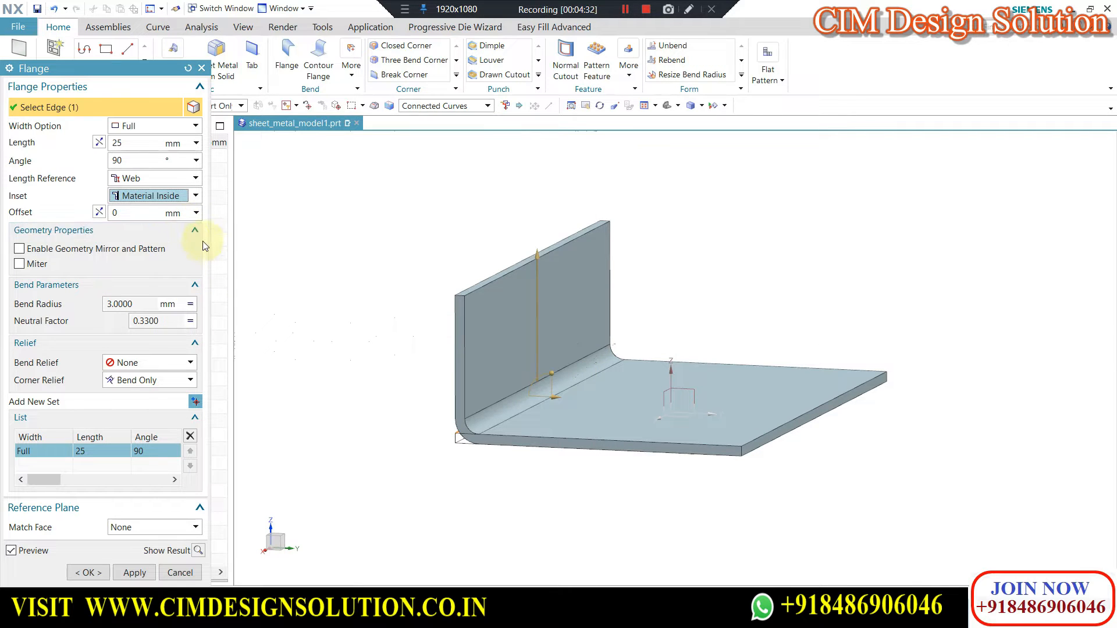
Set the flange's length reference to Outside and its inset to Bend Outside, and inspect where the bend starts.
left_click(159, 181)
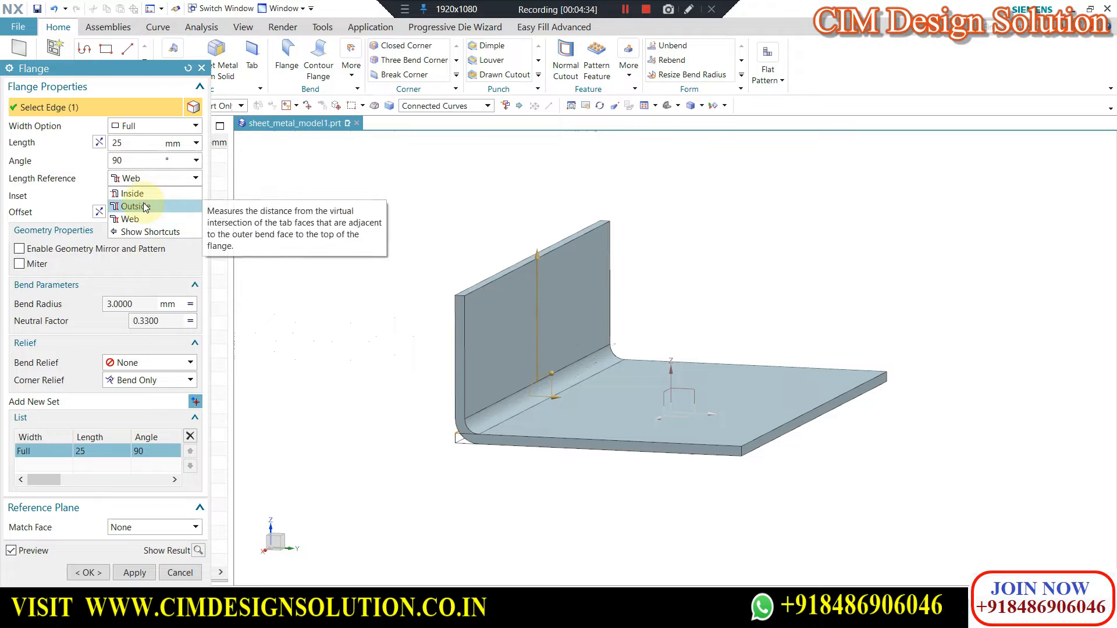
left_click(143, 206)
left_click(143, 198)
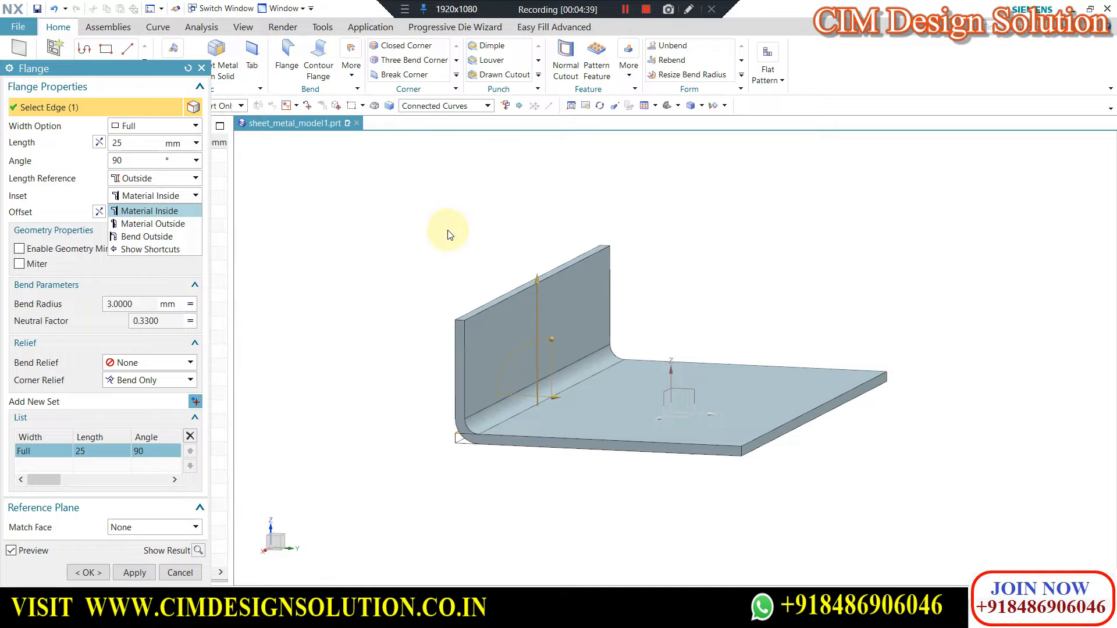
left_click(161, 240)
middle_click_drag(516, 294, 465, 391)
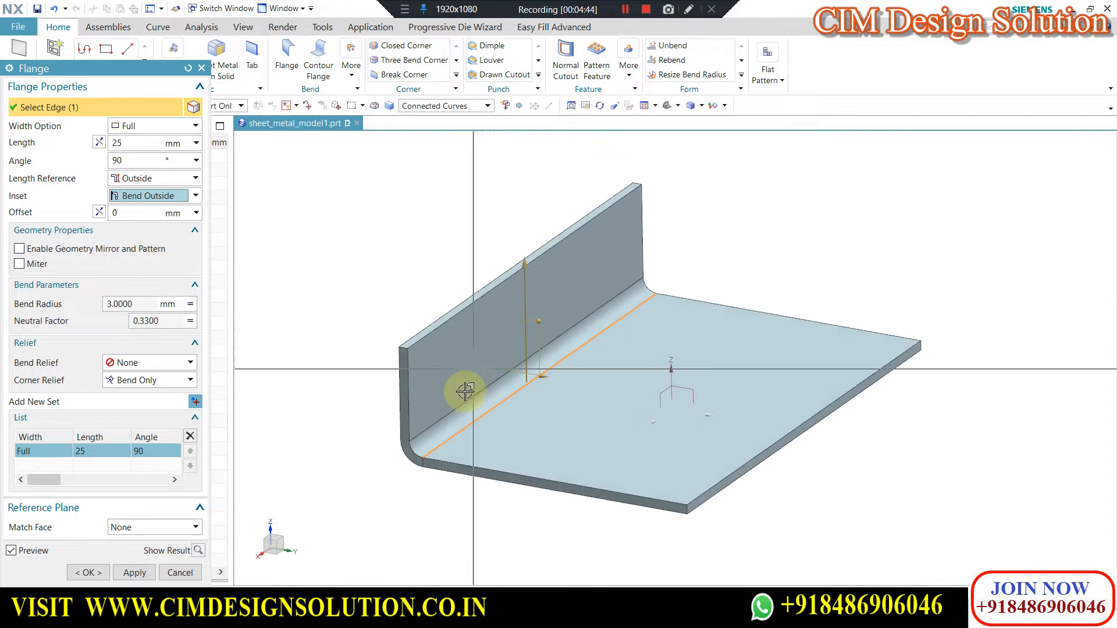
scroll(465, 395, "up", 6)
scroll(556, 262, "down", 3)
scroll(466, 395, "up", 1)
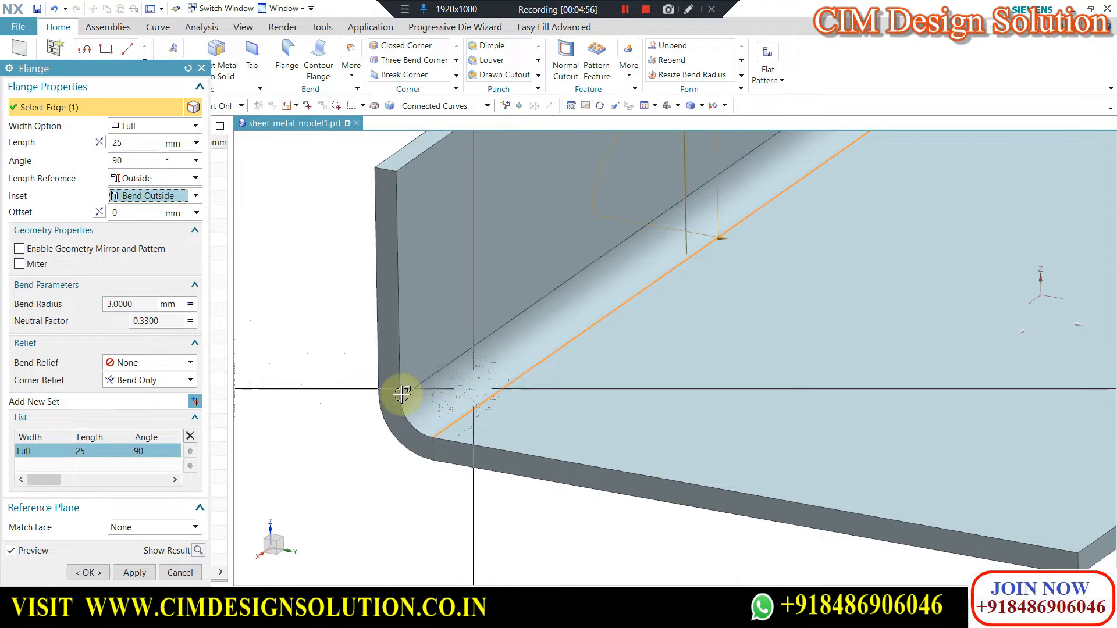
Switch the inset back to Material Inside and compare the bend's position from an angled view.
left_click(144, 198)
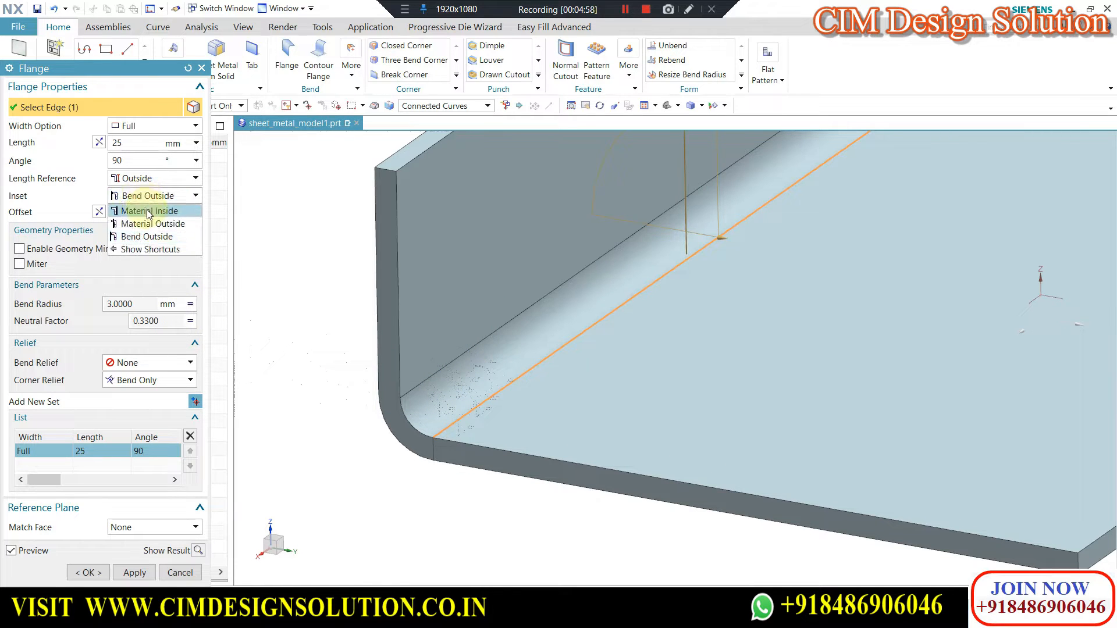
left_click(148, 214)
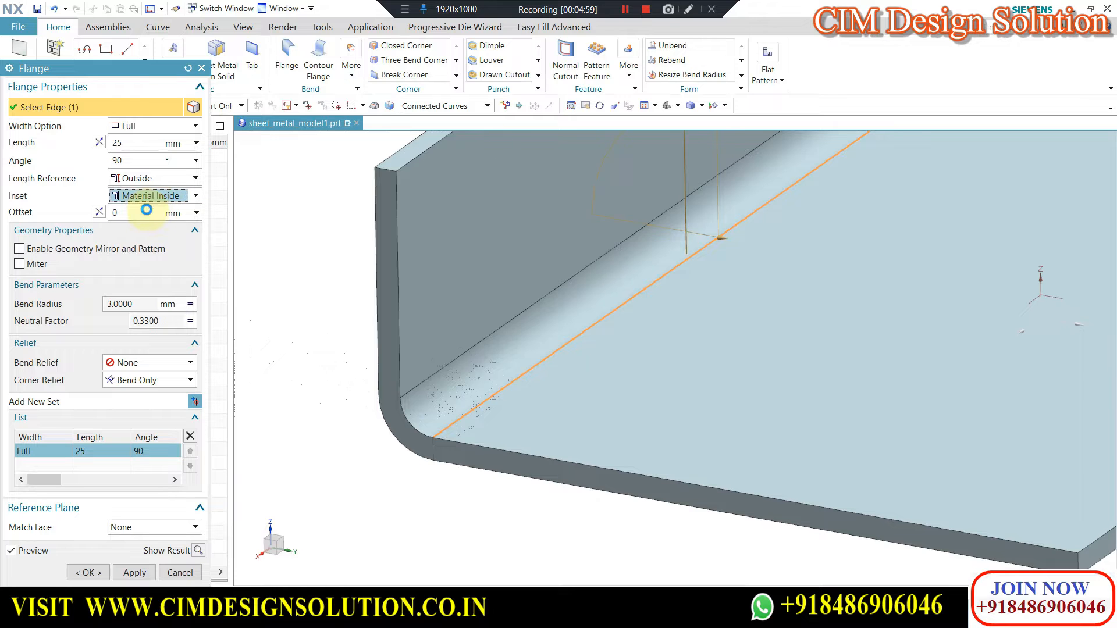
key("ctrl+alt+r")
middle_click_drag(693, 254, 633, 275)
scroll(634, 275, "up", 1)
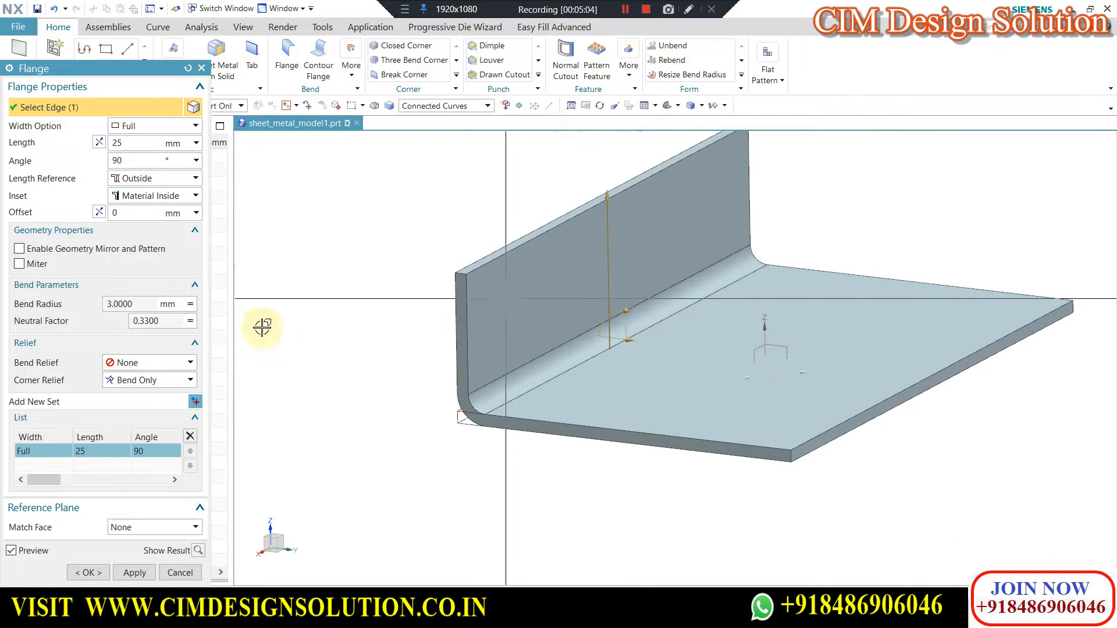
Try the Material Outside inset on the flange and return it to Bend Outside to compare the bend positions.
left_click(157, 197)
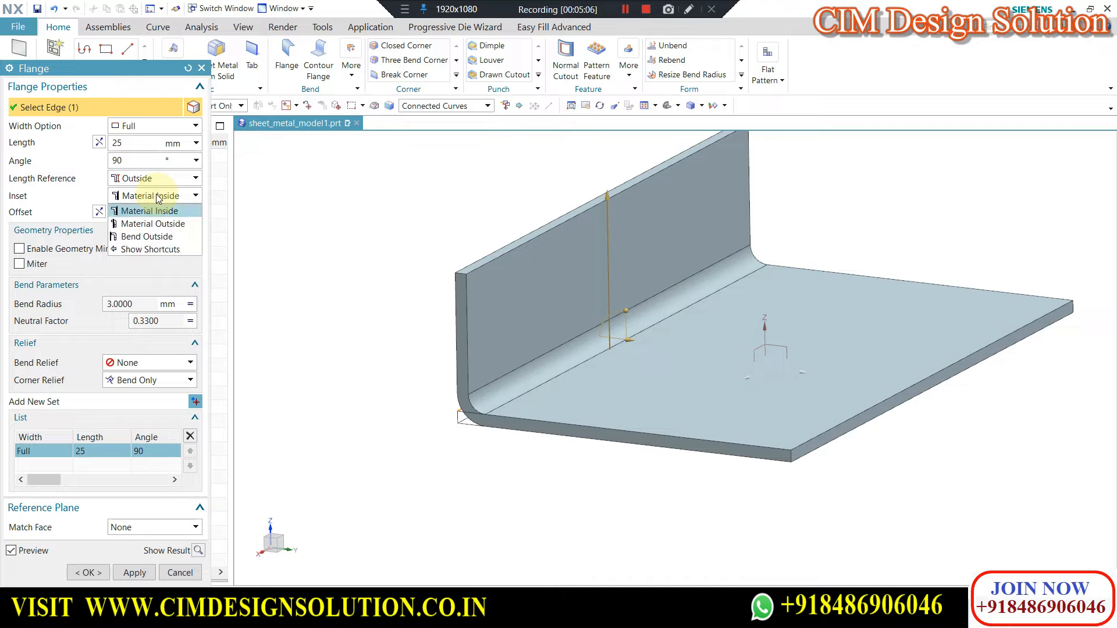
left_click(150, 224)
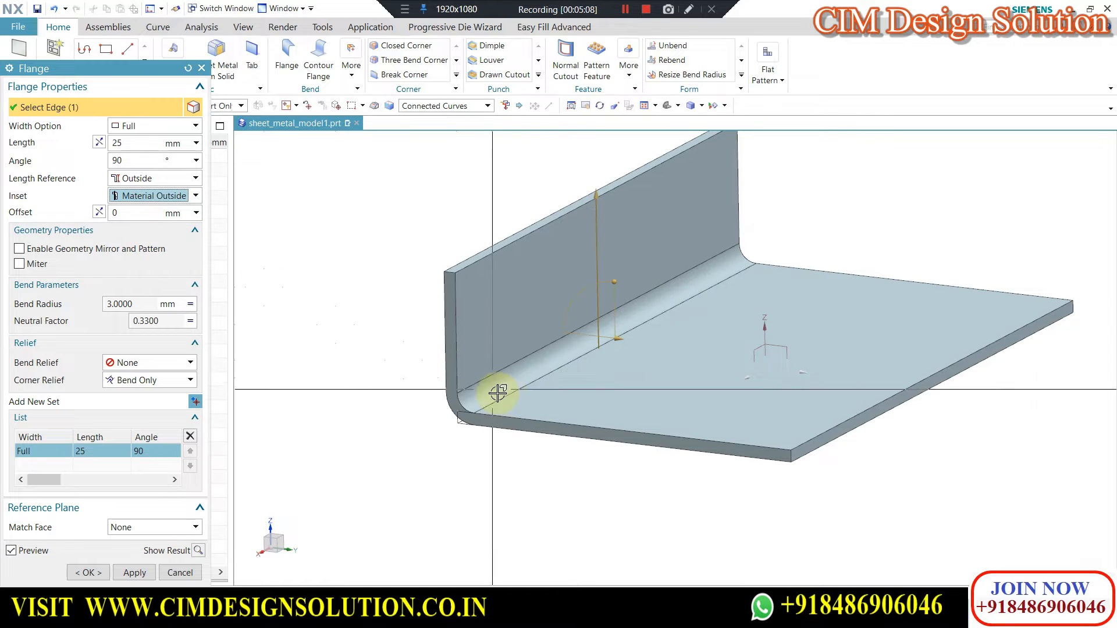
scroll(456, 466, "up", 3)
left_click(156, 198)
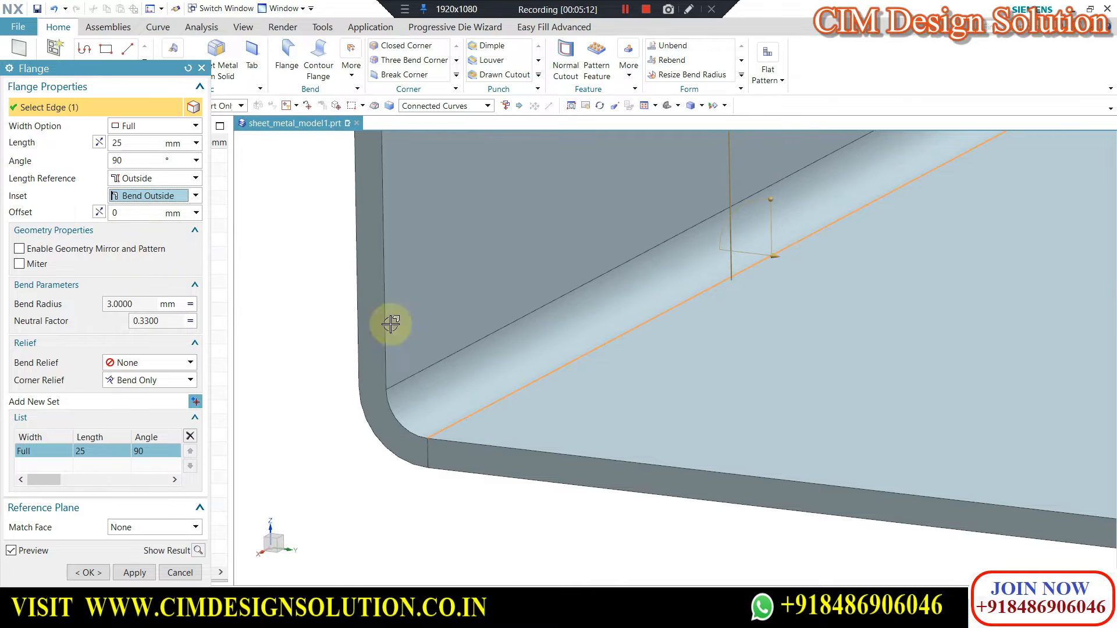
scroll(473, 404, "down", 2)
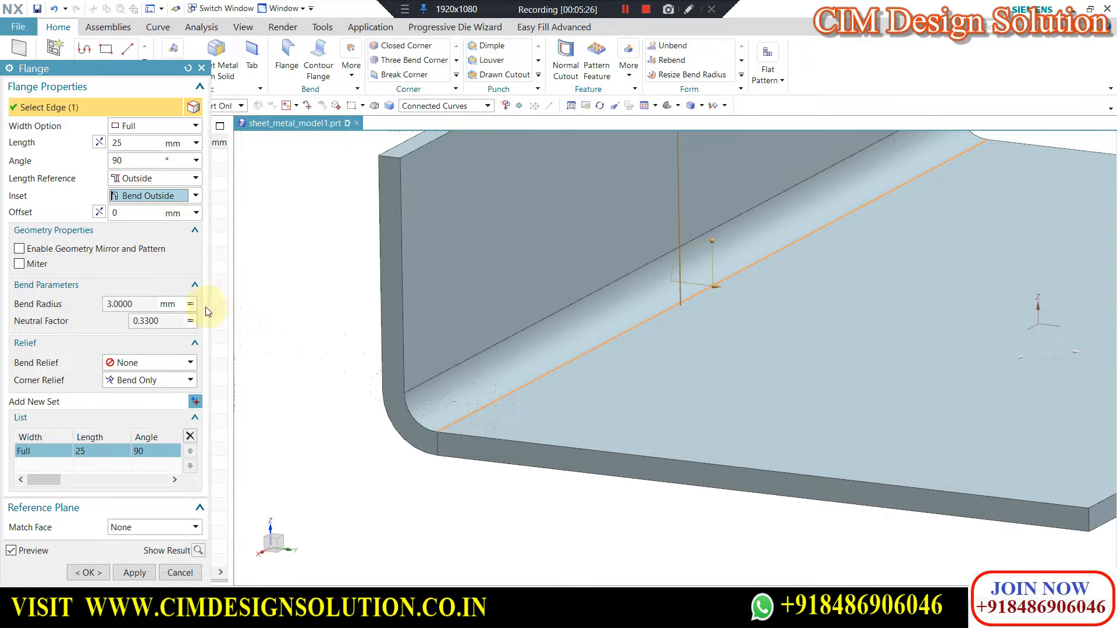
Override the flange's bend radius with a local value of 1.5 mm.
left_click(191, 305)
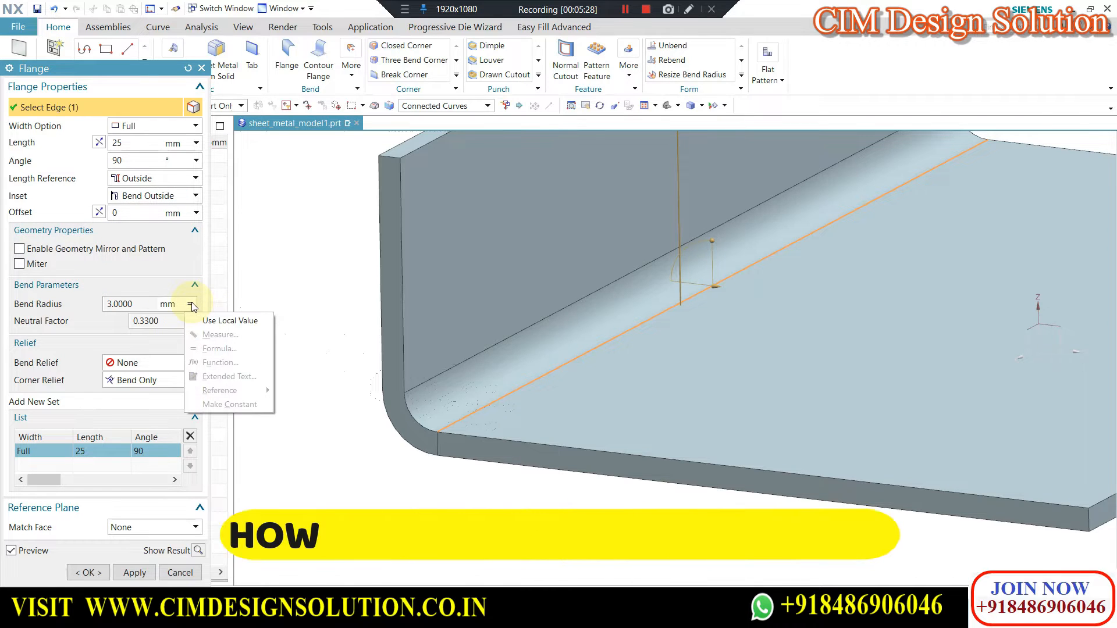
left_click(140, 305)
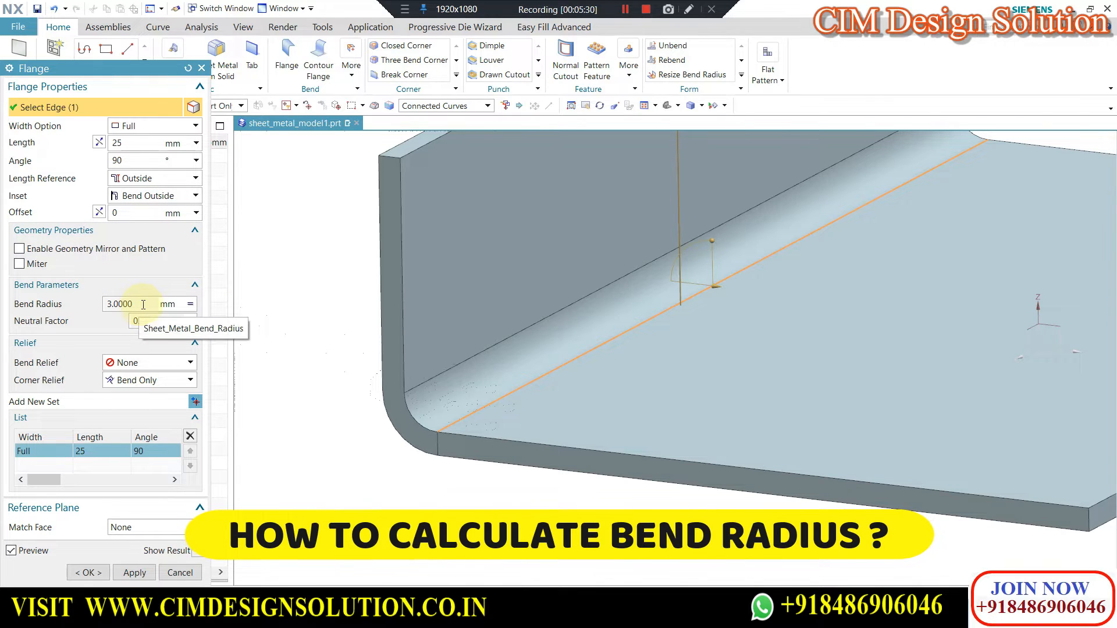
left_click(205, 322)
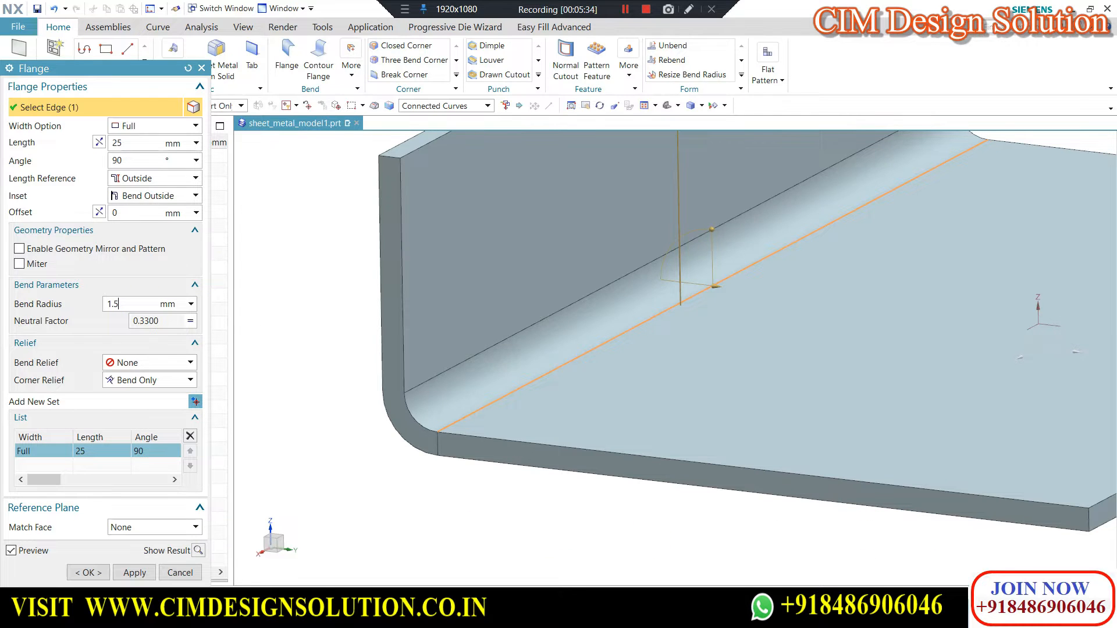
type("1.5")
key("Return")
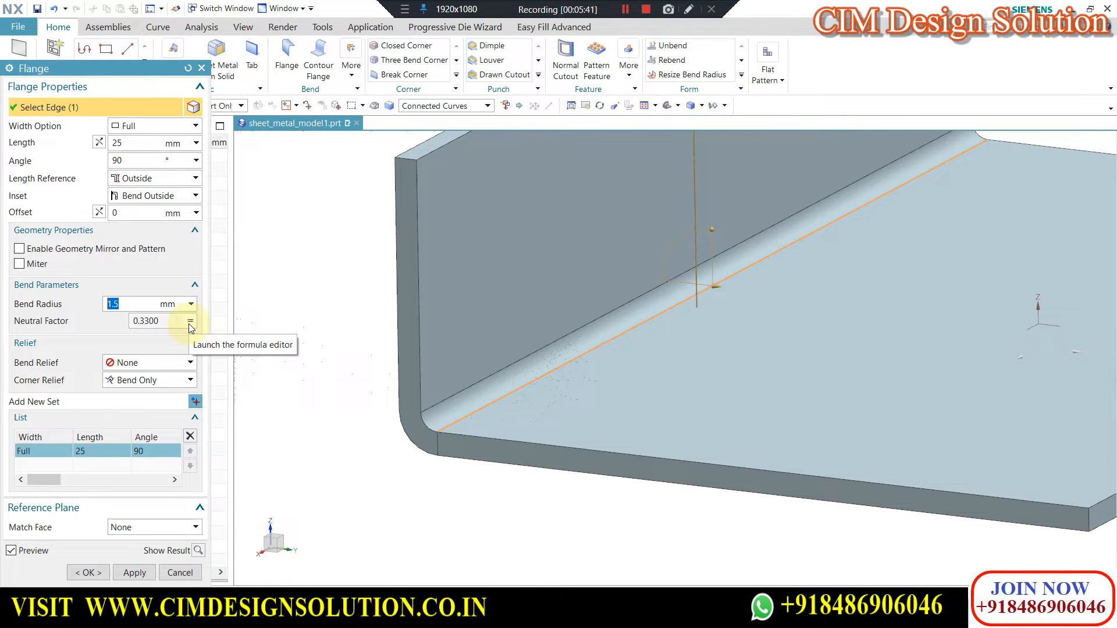
scroll(330, 309, "down", 2)
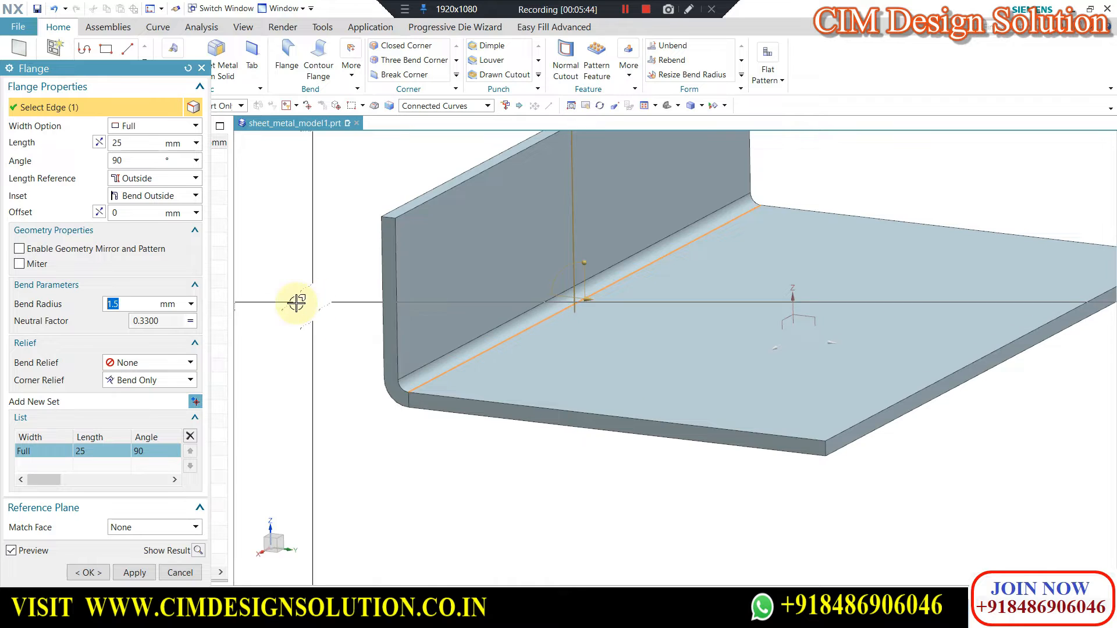
Set the flange's width option to At Center.
key("F8")
scroll(533, 342, "down", 2)
middle_click_drag(525, 394, 511, 419)
scroll(555, 362, "down", 2)
middle_click_drag(566, 340, 572, 332)
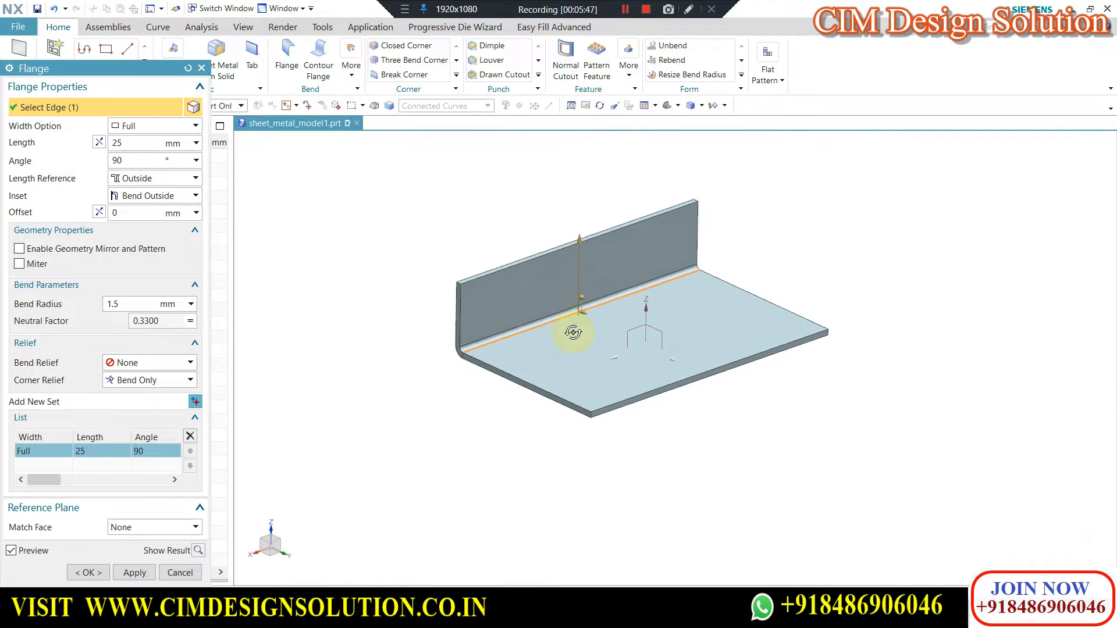
left_click(150, 133)
left_click(142, 153)
Set the flange's bend relief to Square and inspect the relief notches beside the bend.
middle_click_drag(551, 281, 655, 331)
scroll(617, 423, "up", 6)
scroll(518, 409, "down", 1)
mouse_move(529, 405)
middle_mouse_down()
mouse_move(535, 391)
mouse_move(519, 399)
middle_mouse_up()
scroll(517, 429, "up", 3)
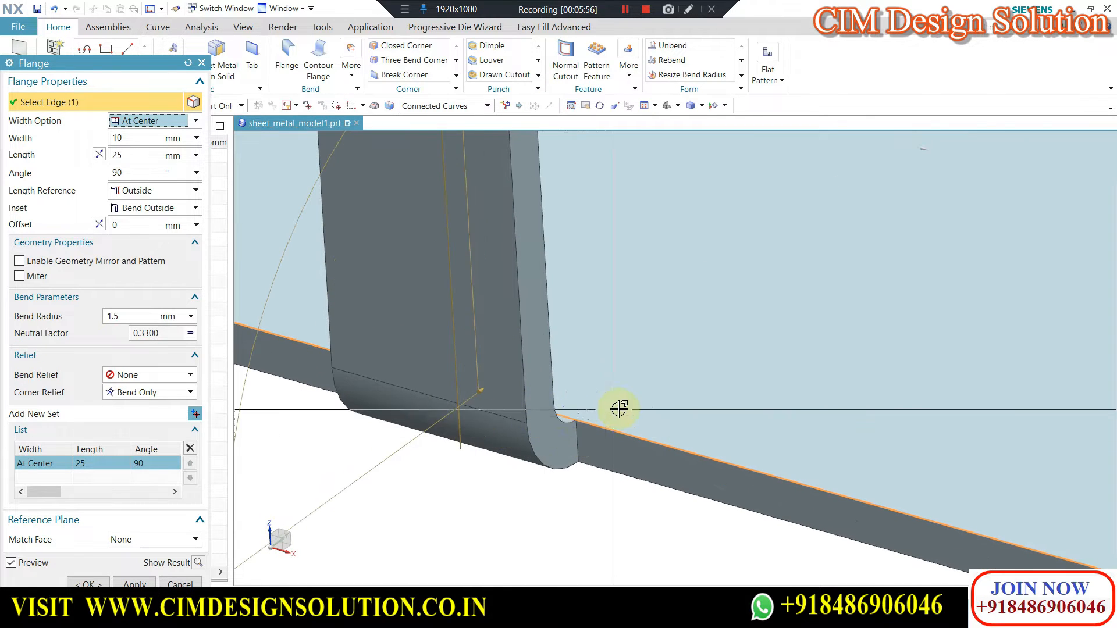
scroll(606, 411, "down", 3)
scroll(606, 416, "up", 2)
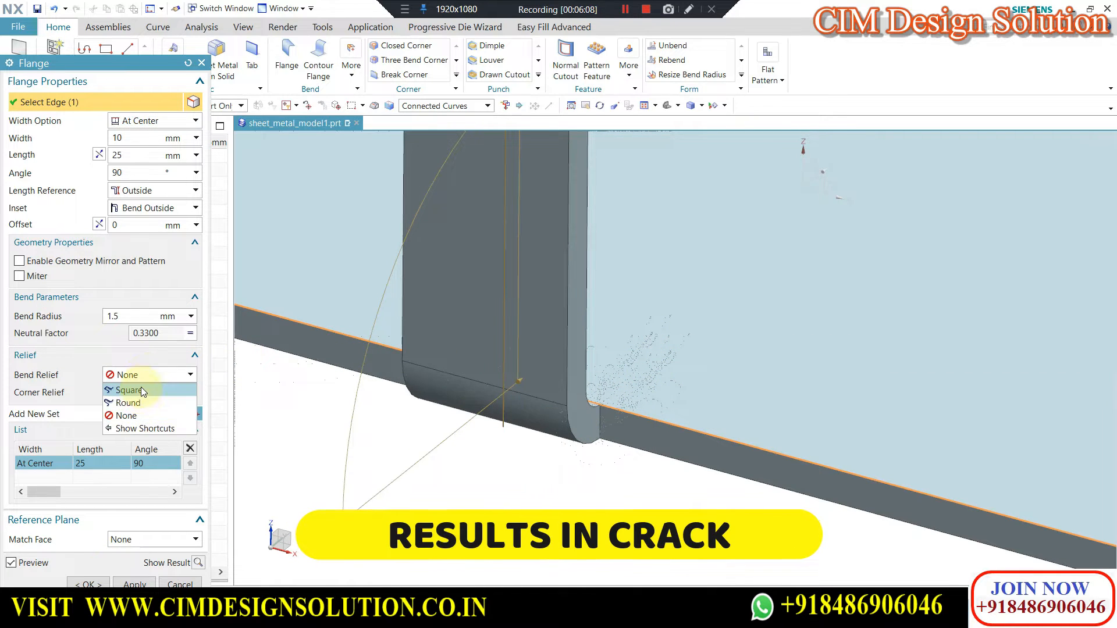
left_click(139, 391)
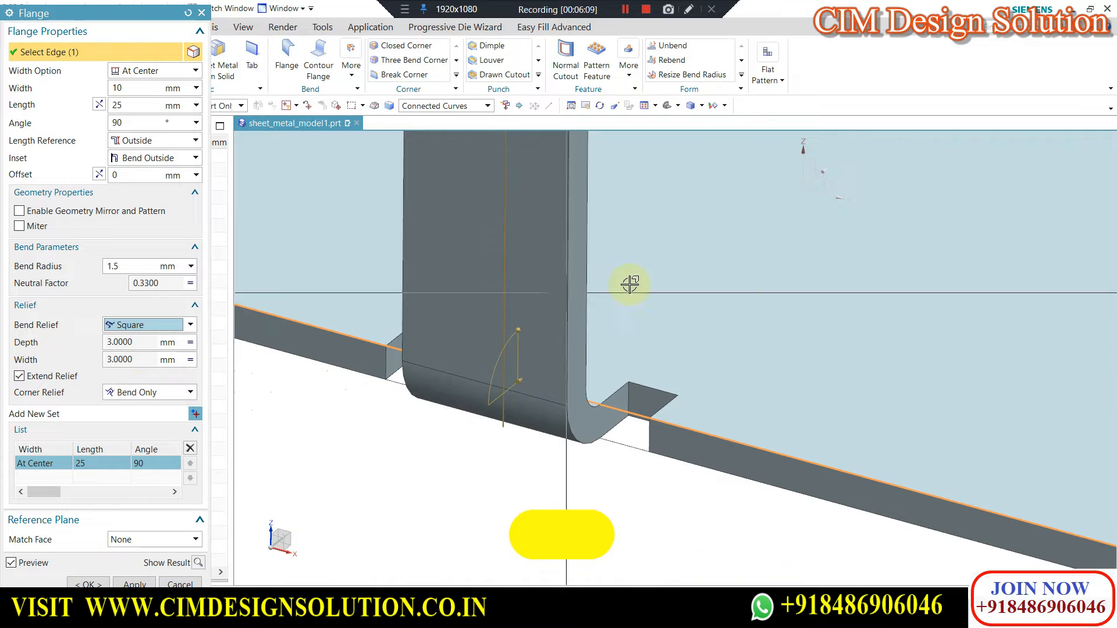
scroll(629, 315, "down", 4)
scroll(629, 315, "down", 4)
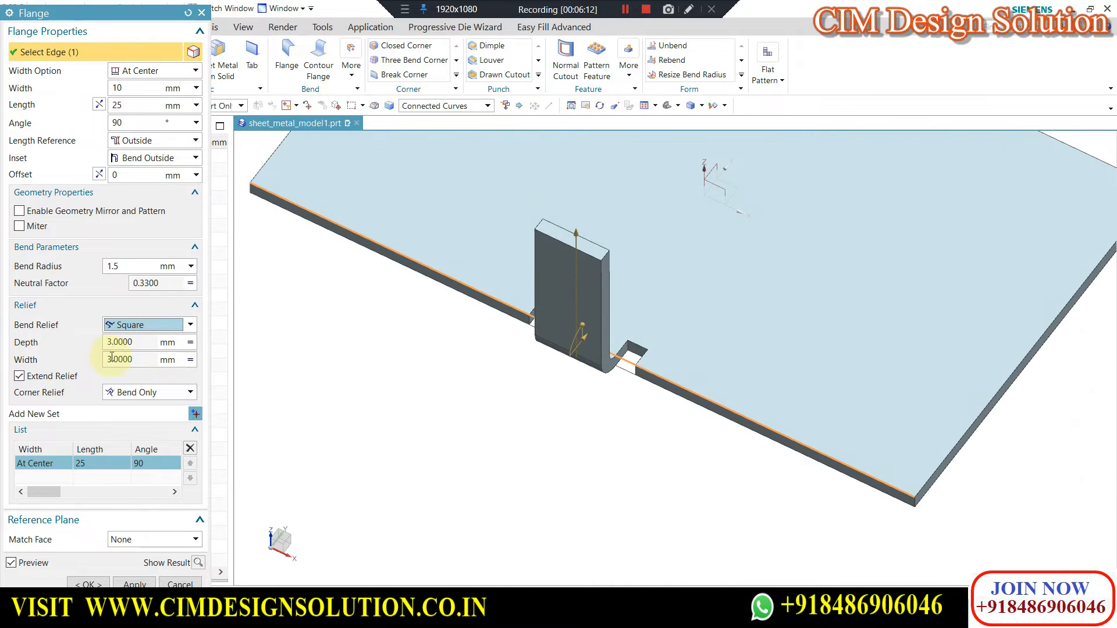
scroll(634, 372, "up", 4)
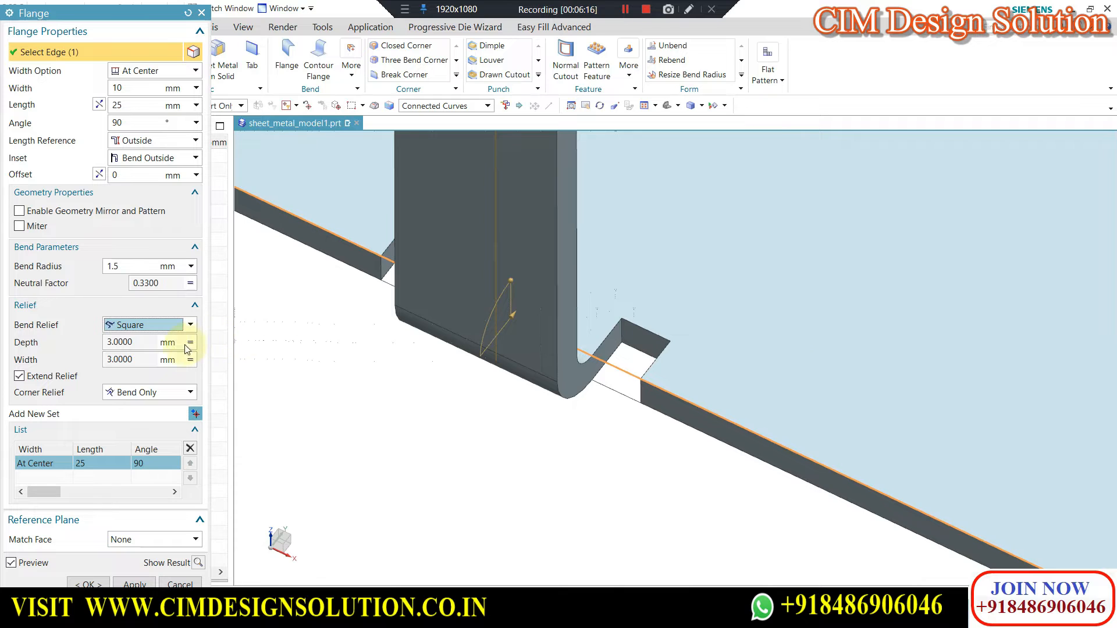
Override the flange's bend relief with a local depth of 1.5 mm and a local width of 1.5 mm.
left_click(228, 359)
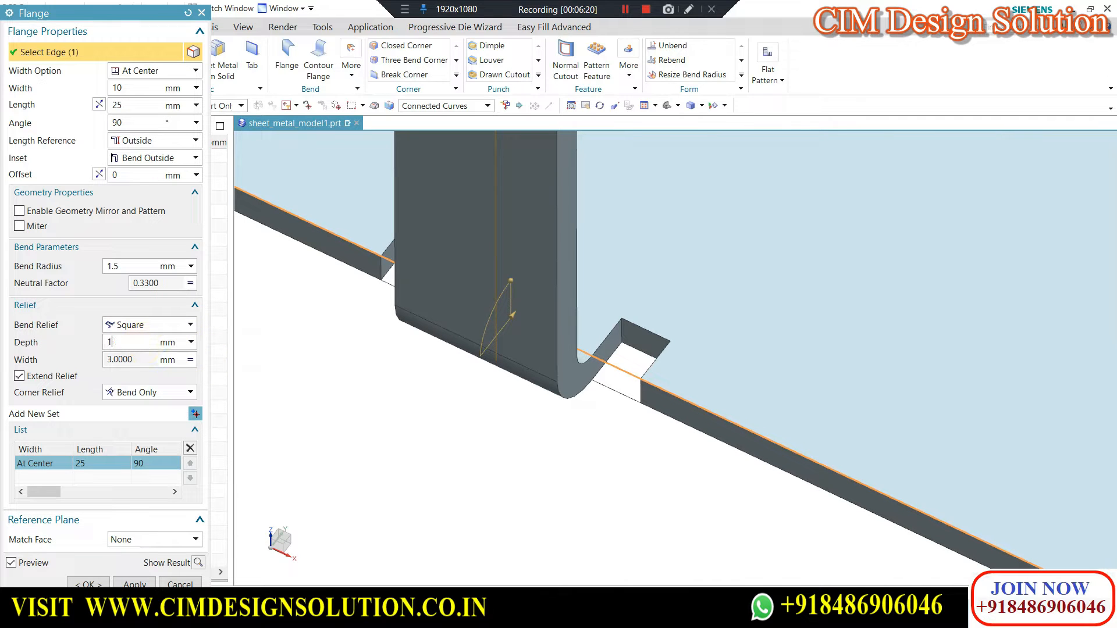
key("Return")
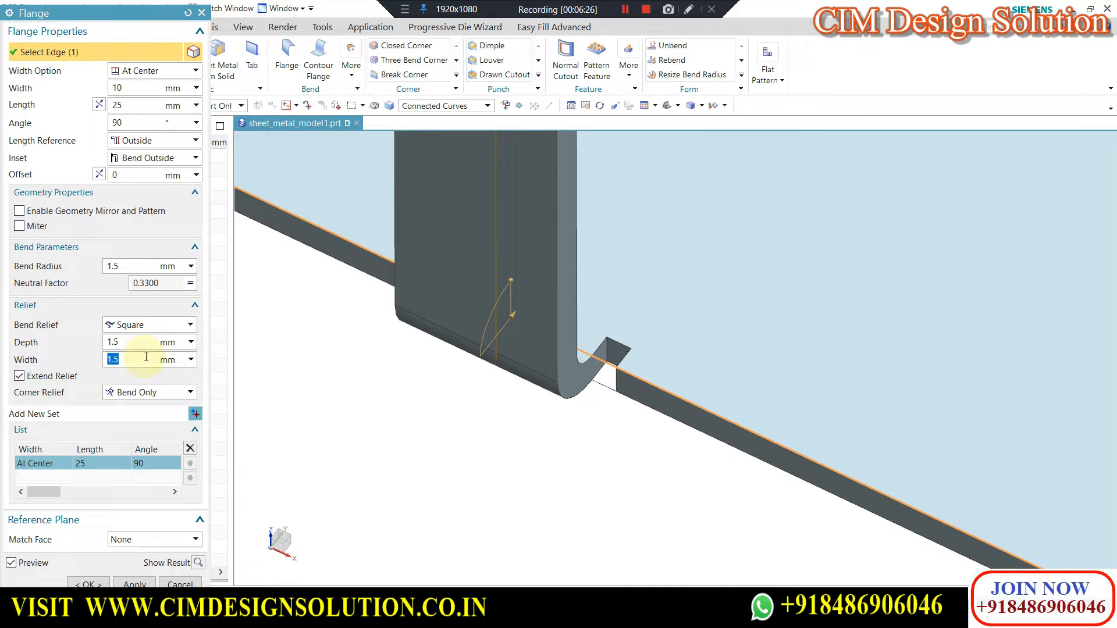
middle_click_drag(462, 369, 518, 367)
scroll(545, 378, "up", 2)
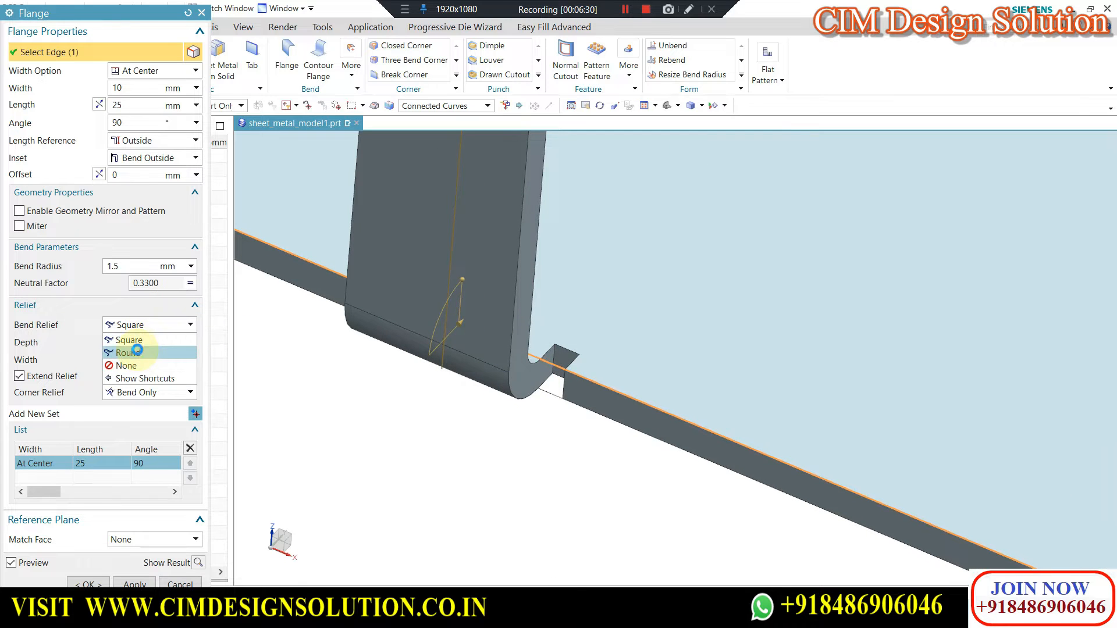
Set the flange's bend relief to Round and inspect the rounded notch beside the bend.
left_click(138, 350)
scroll(552, 349, "up", 2)
scroll(652, 336, "up", 2)
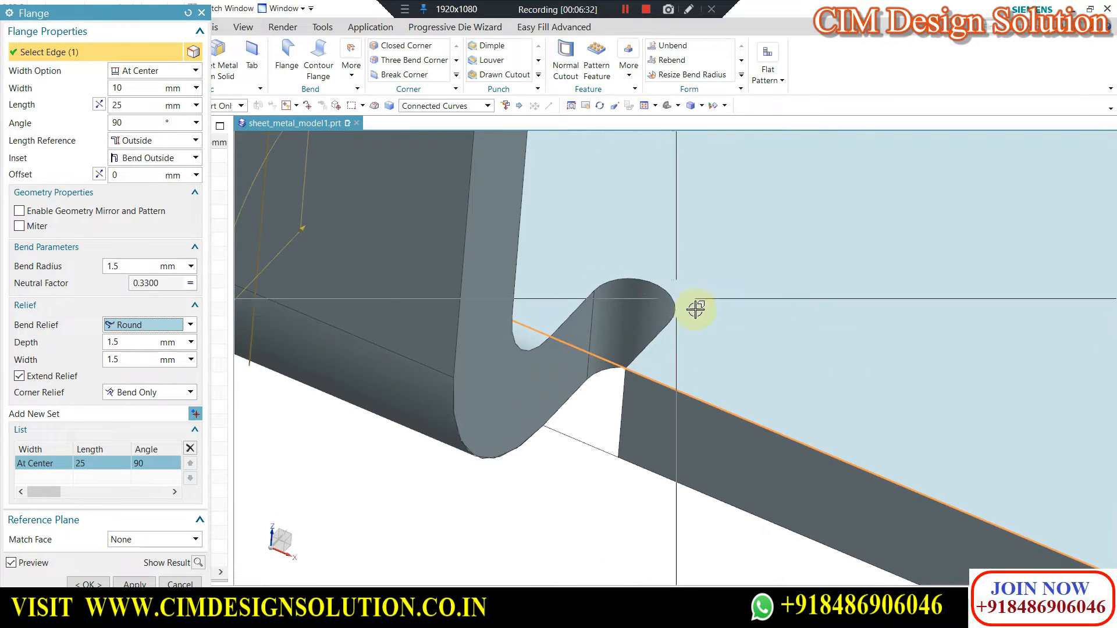
scroll(696, 309, "down", 5)
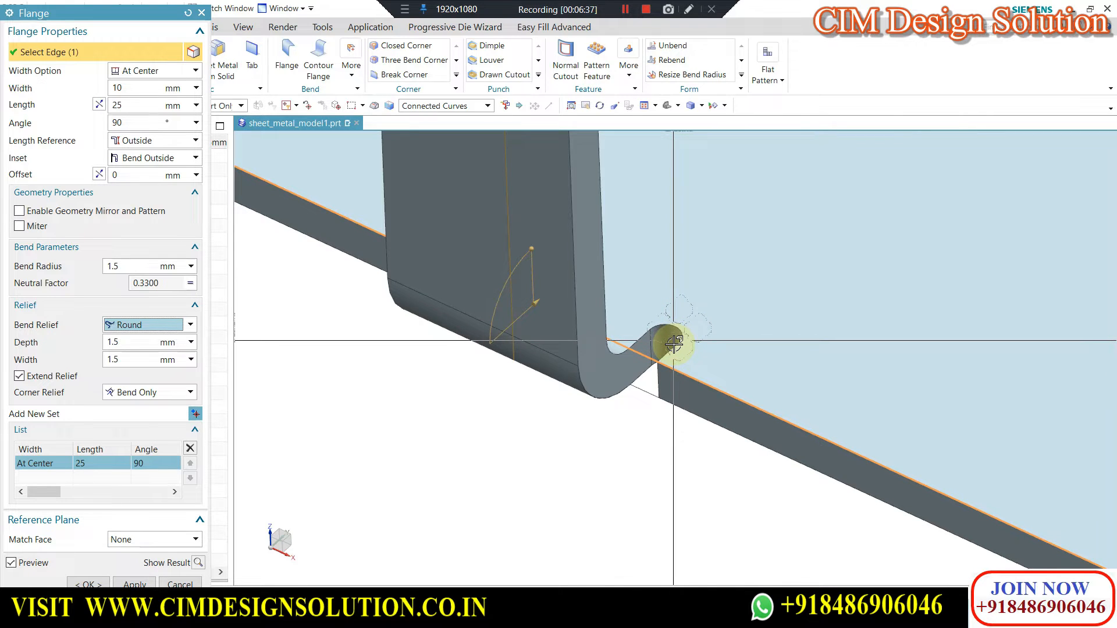
scroll(668, 332, "down", 2)
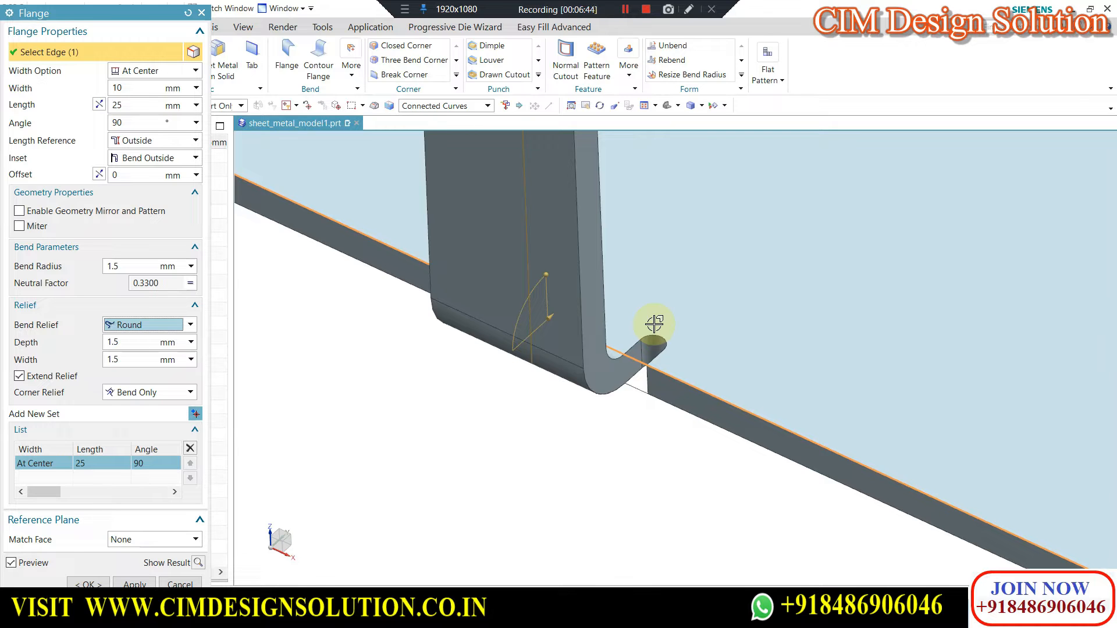
Try the None and Square bend reliefs on the flange, keep corner relief at Bend Only, and return the bend relief to Round.
left_click(167, 326)
left_click(140, 366)
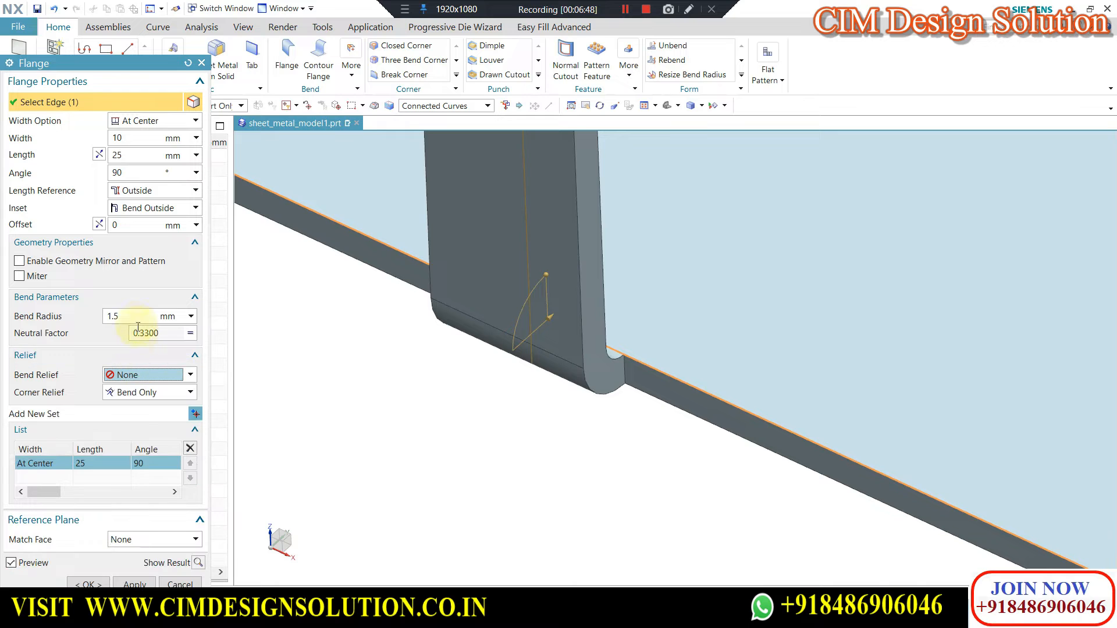
left_click(140, 375)
left_click(134, 392)
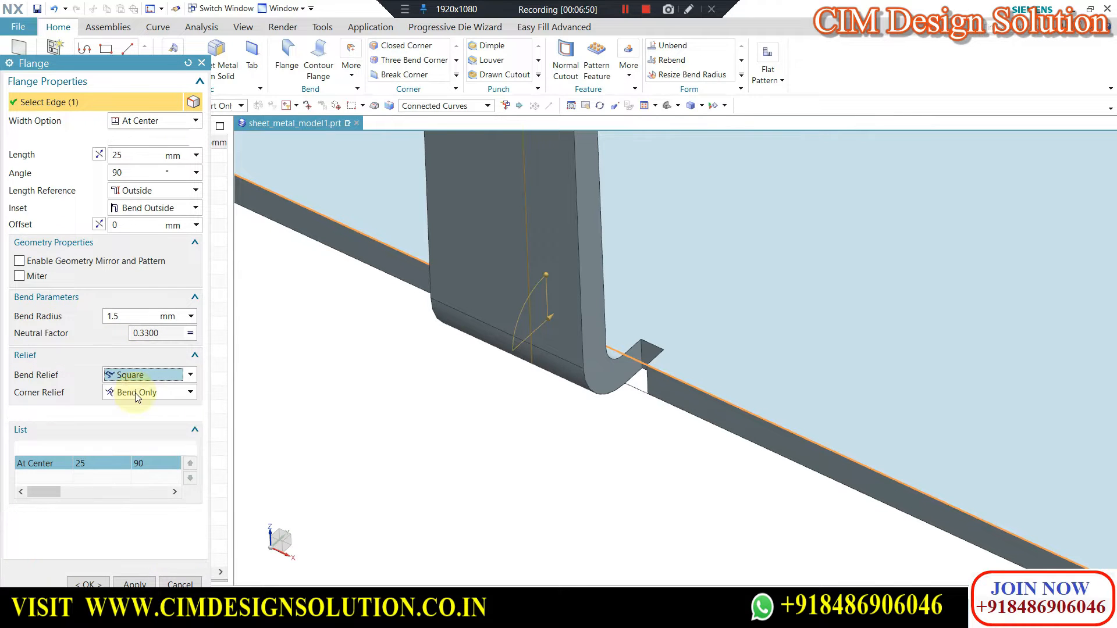
left_click(129, 392)
left_click(135, 325)
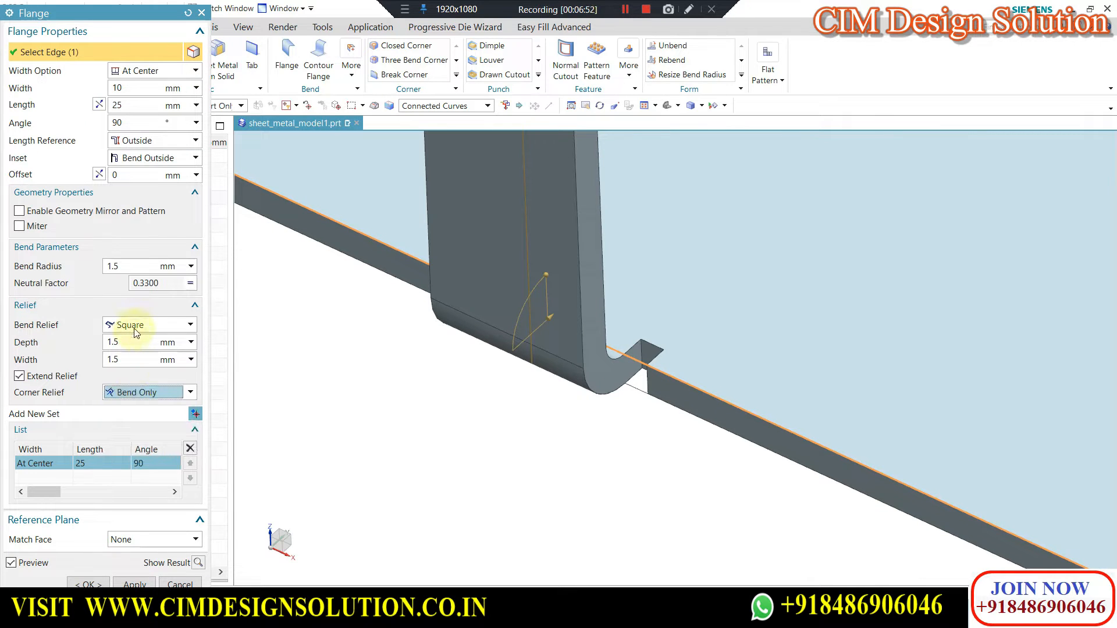
left_click(135, 325)
left_click(129, 353)
Add the adjacent short edge to the flange, set the width option to Full, turn off Extend Relief and inspect the shared corner.
scroll(504, 326, "down", 5)
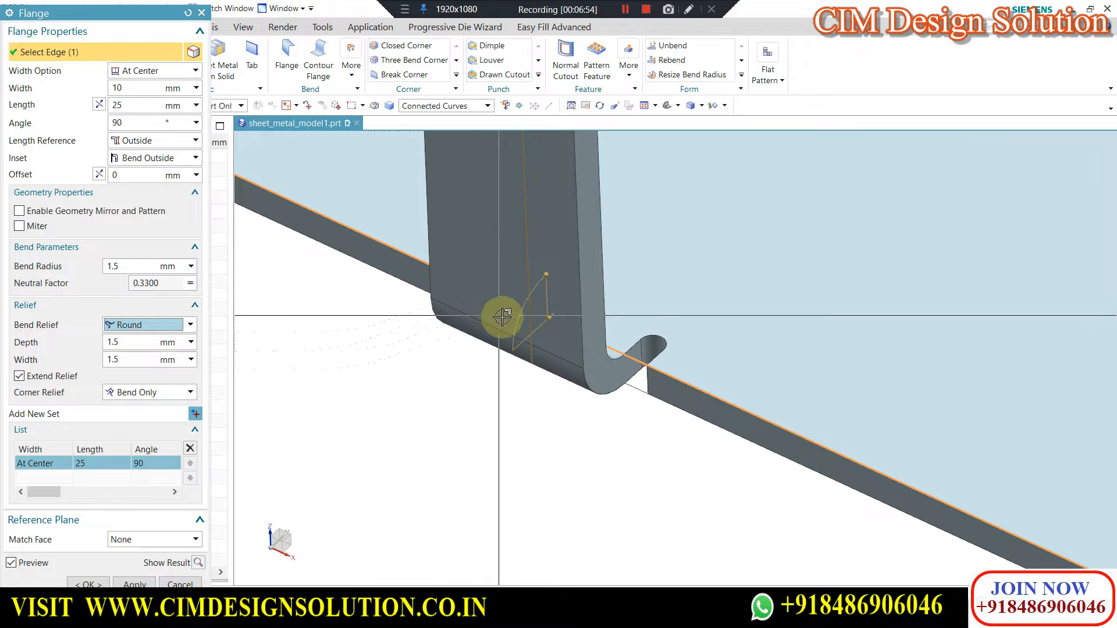
middle_click_drag(536, 349, 540, 337)
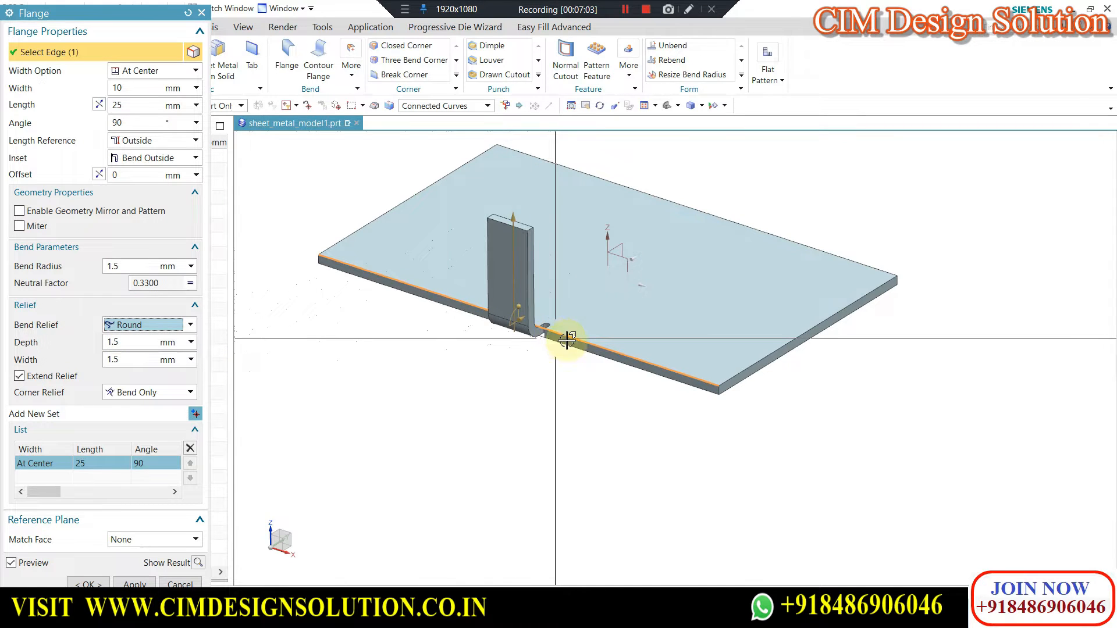
left_click(738, 373)
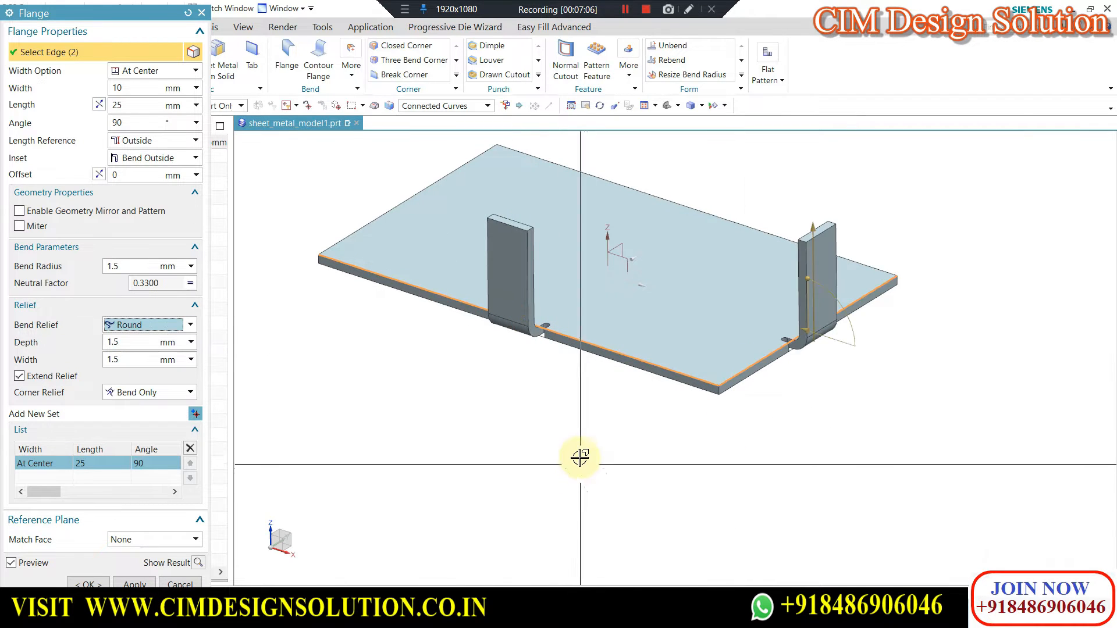
left_click(142, 71)
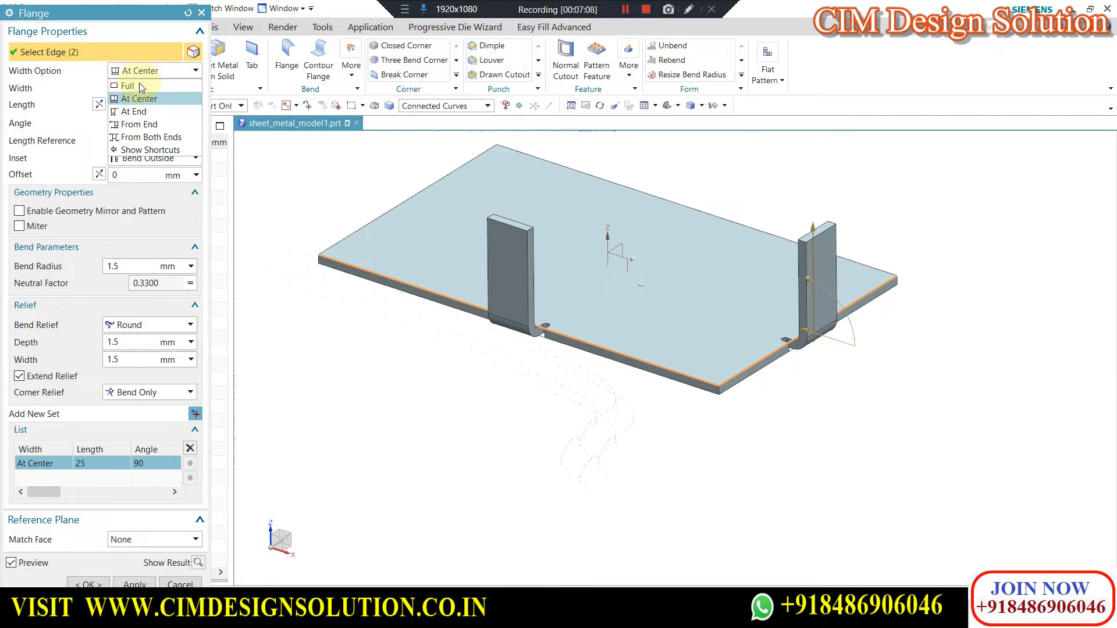
left_click(134, 88)
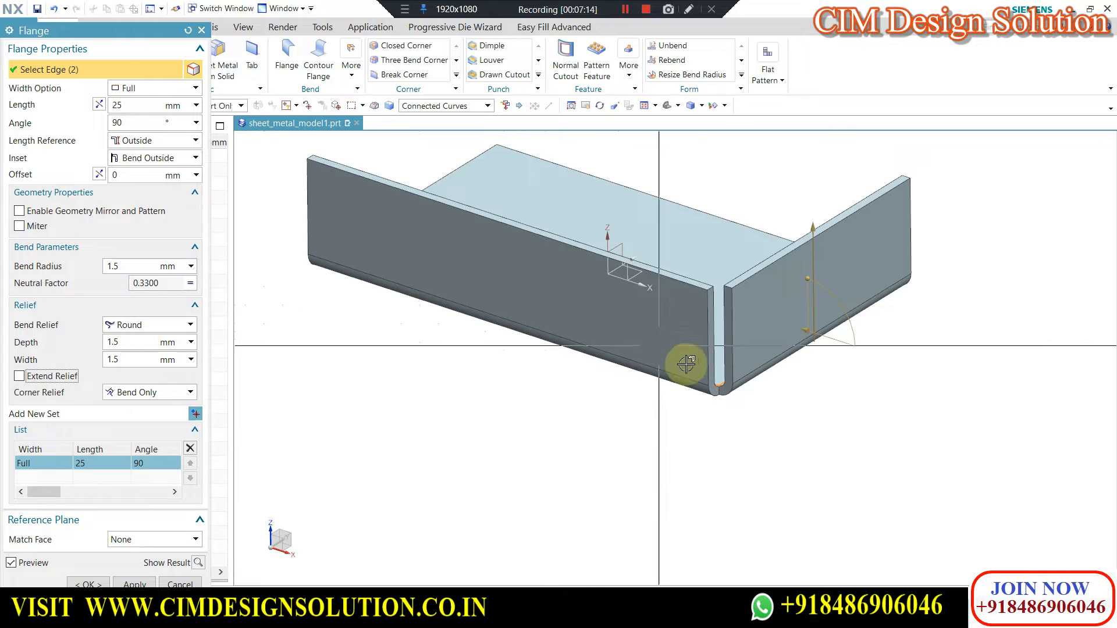
scroll(693, 373, "up", 5)
scroll(696, 394, "up", 3)
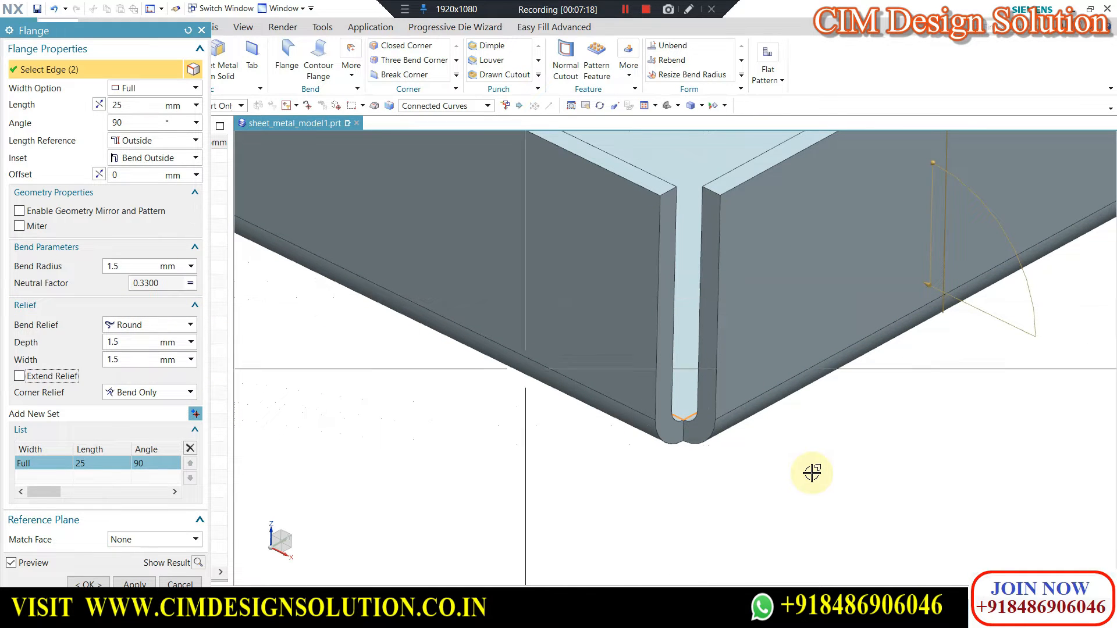
Remove the short edge from the selection, apply the flange on the long edge, and select the short edge for a second flange.
left_click(692, 415, "shift")
left_click(139, 583)
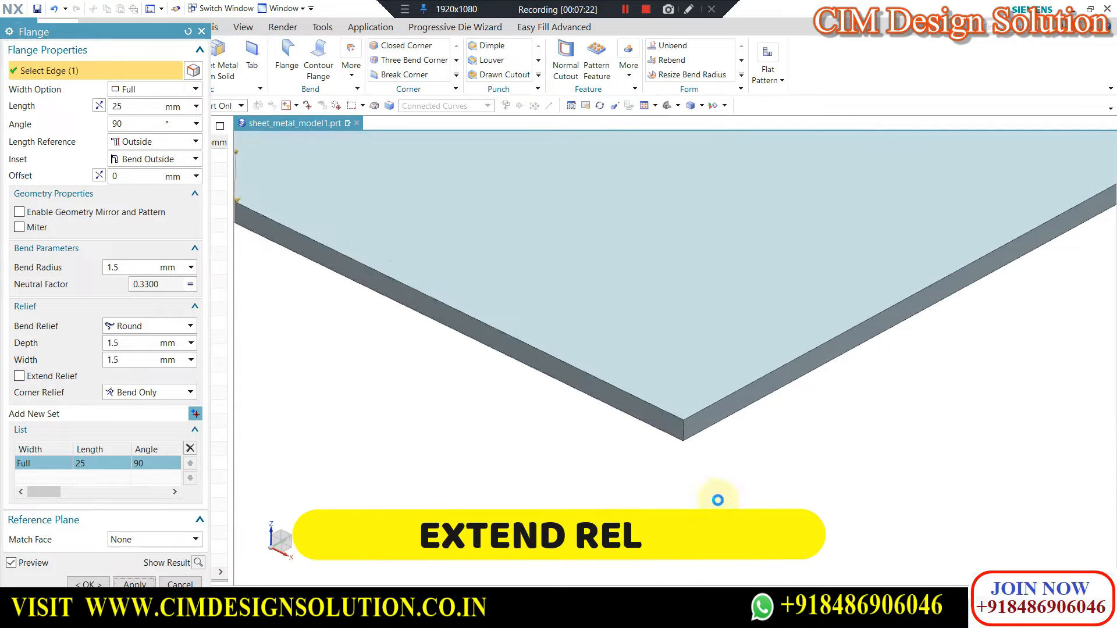
left_click(708, 408)
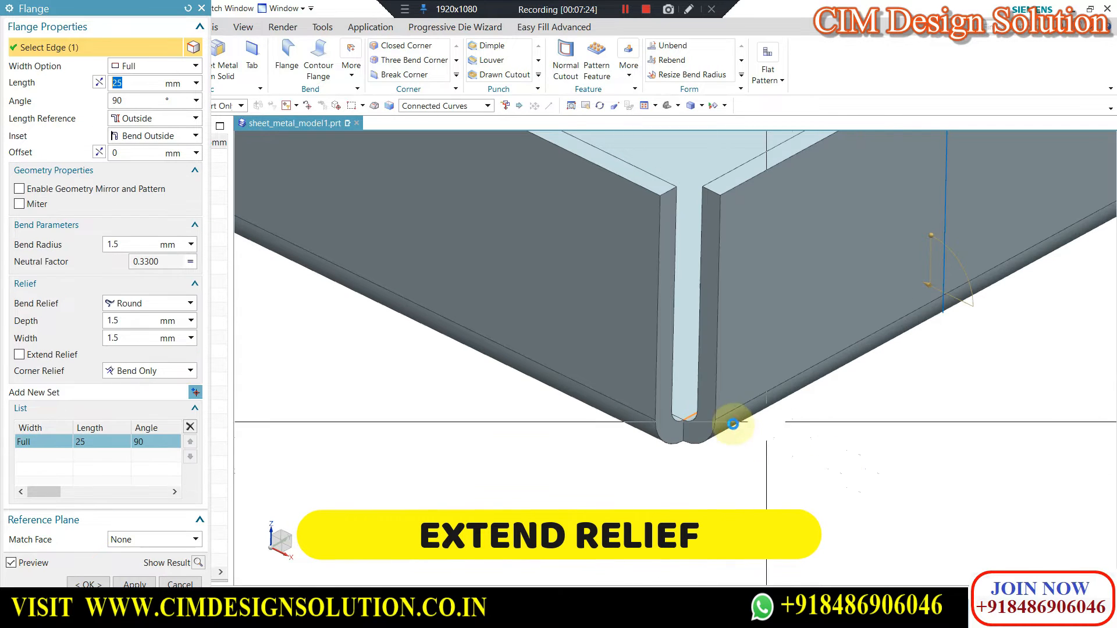
Try the Bend/Face and Bend/Face Chain corner reliefs on the second flange and cancel the command.
left_click(138, 370)
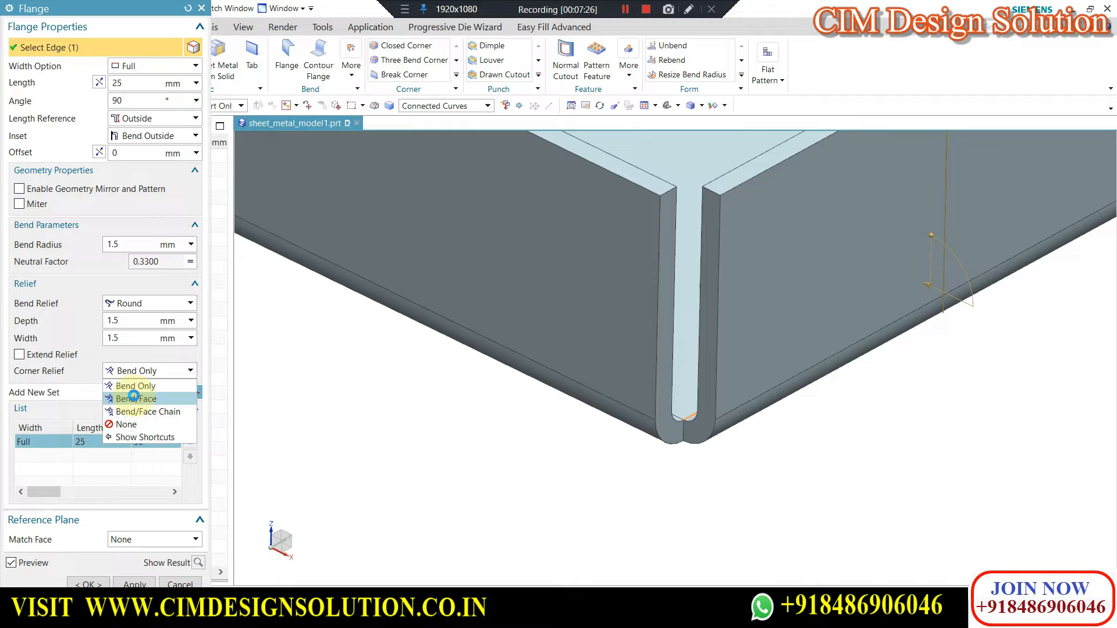
left_click(136, 400)
left_click(141, 375)
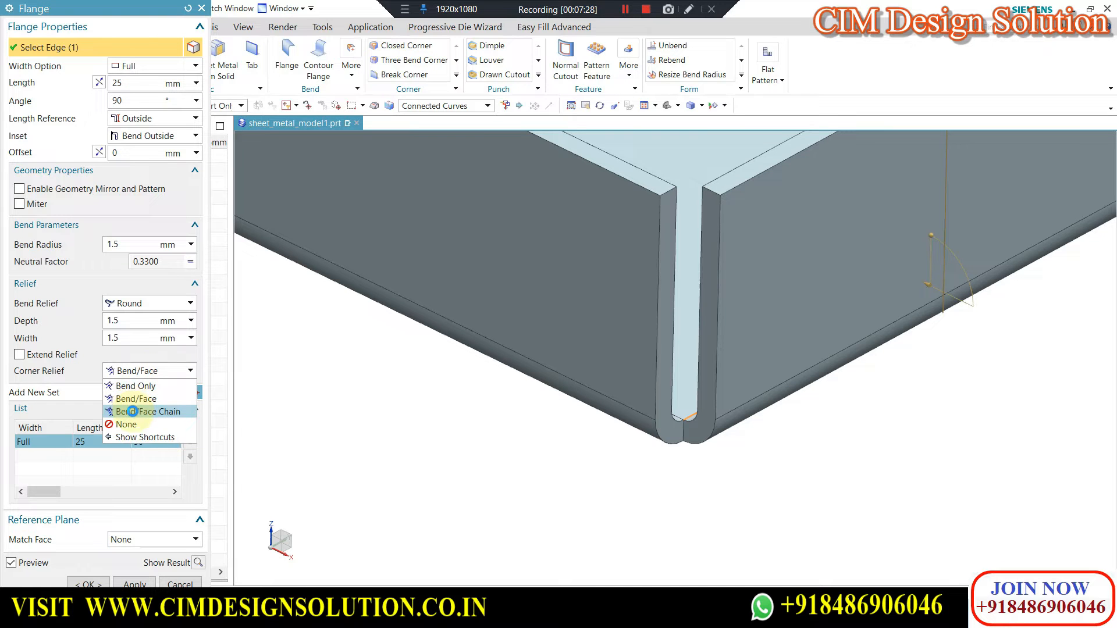
left_click(133, 412)
left_click(187, 371)
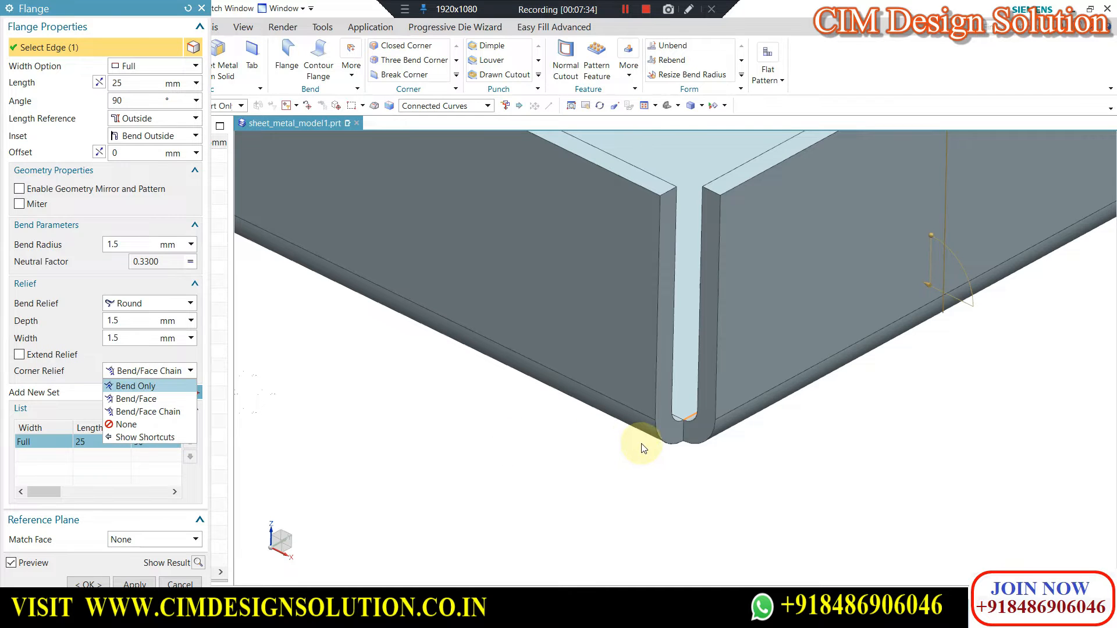
key("Escape")
key("Escape")
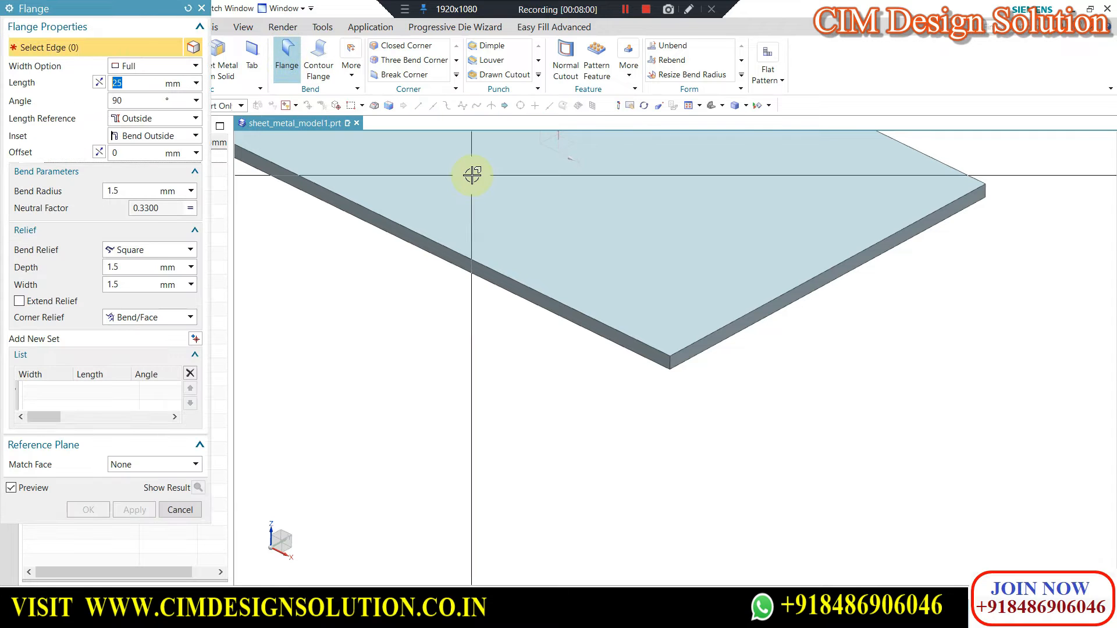
Create a full-width 25 mm flange with Bend Outside inset on the tab's long front edge.
left_click(586, 315)
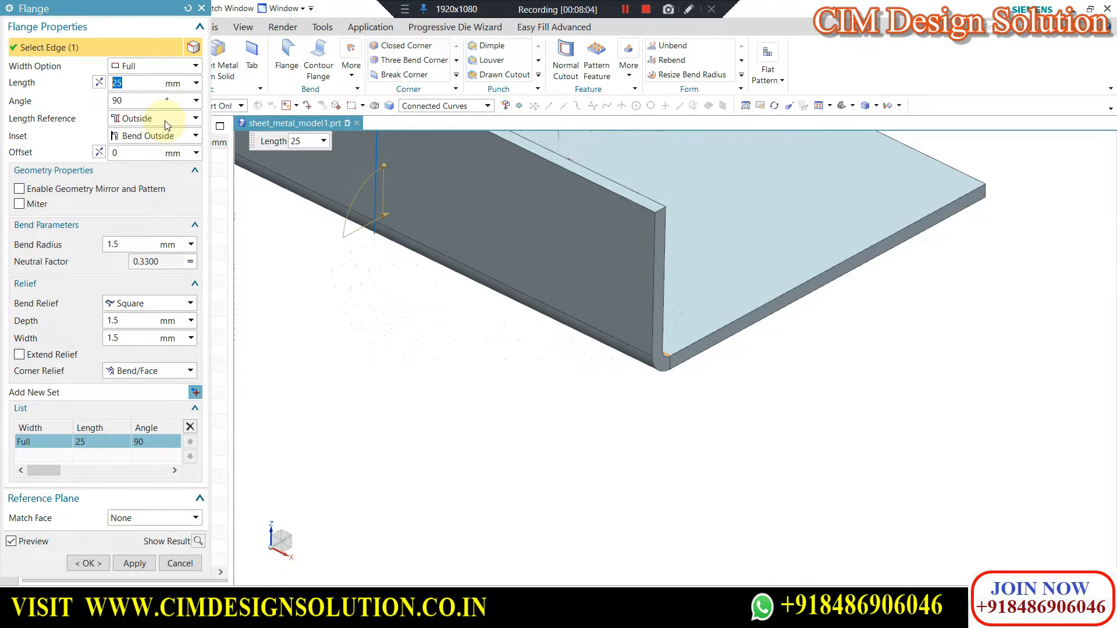
left_click(150, 563)
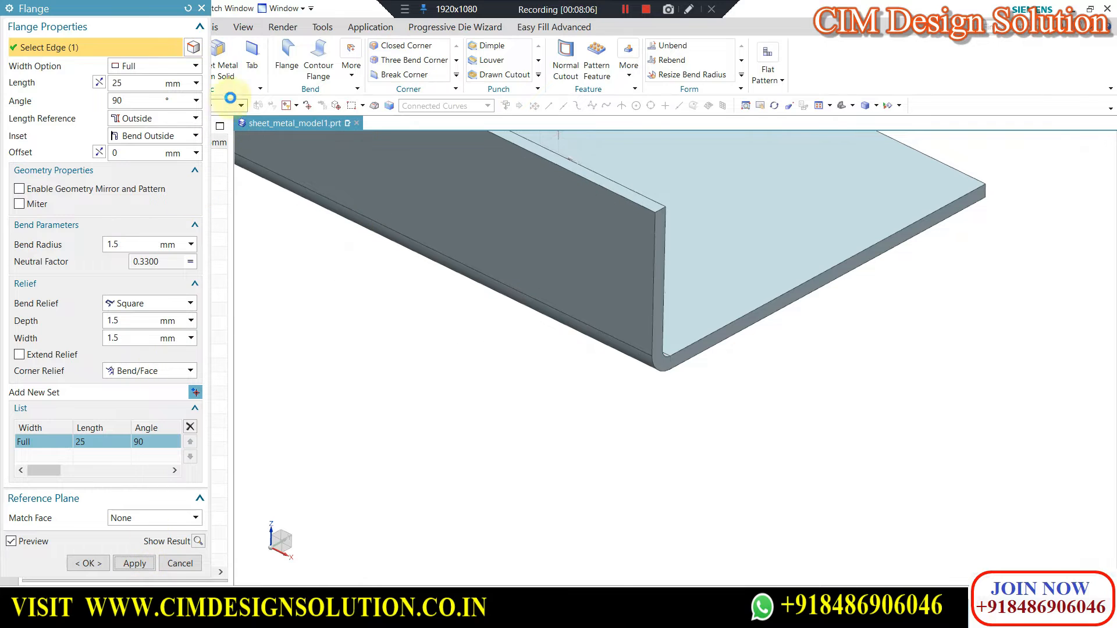
Start a second full-width flange on the adjacent short edge and set its inset to Material Inside.
scroll(719, 339, "up", 2)
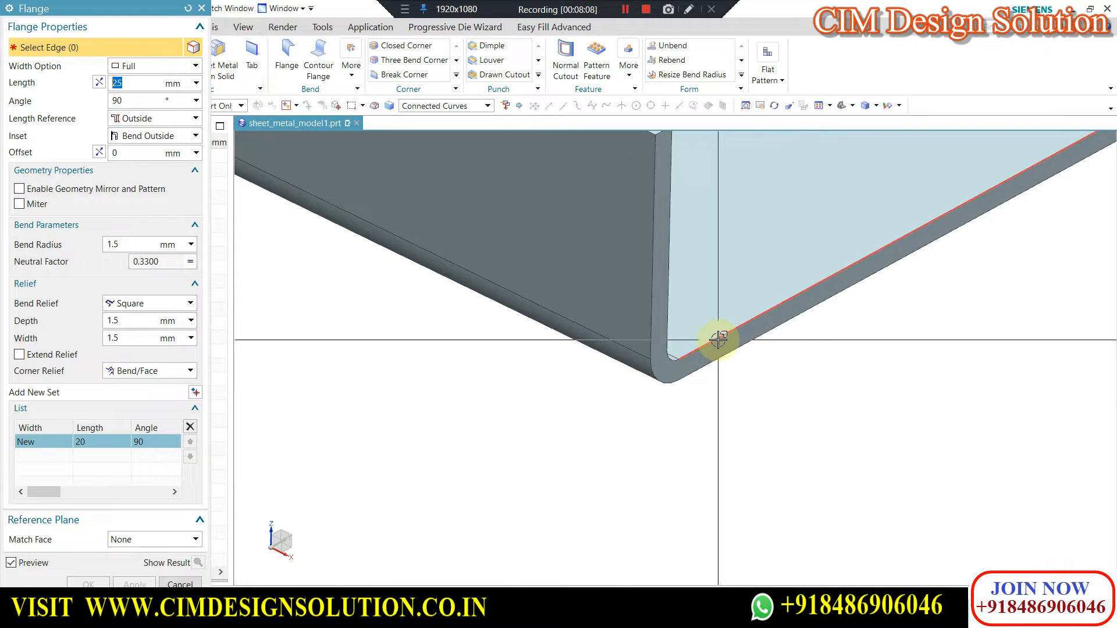
left_click(718, 339)
left_click(139, 119)
left_click(146, 118)
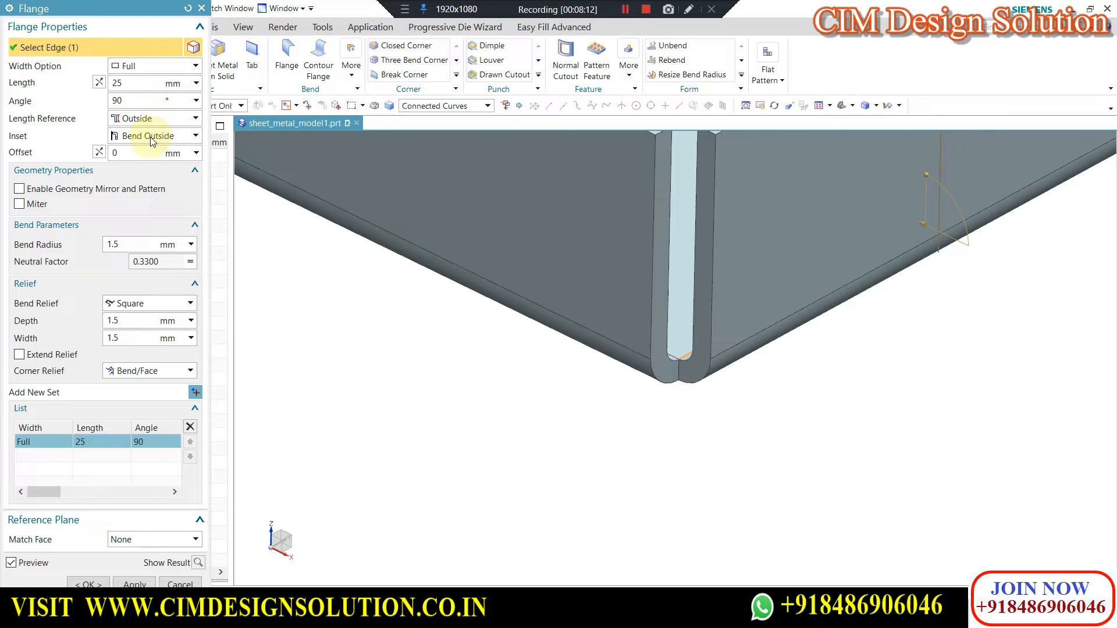
left_click(153, 137)
left_click(145, 152)
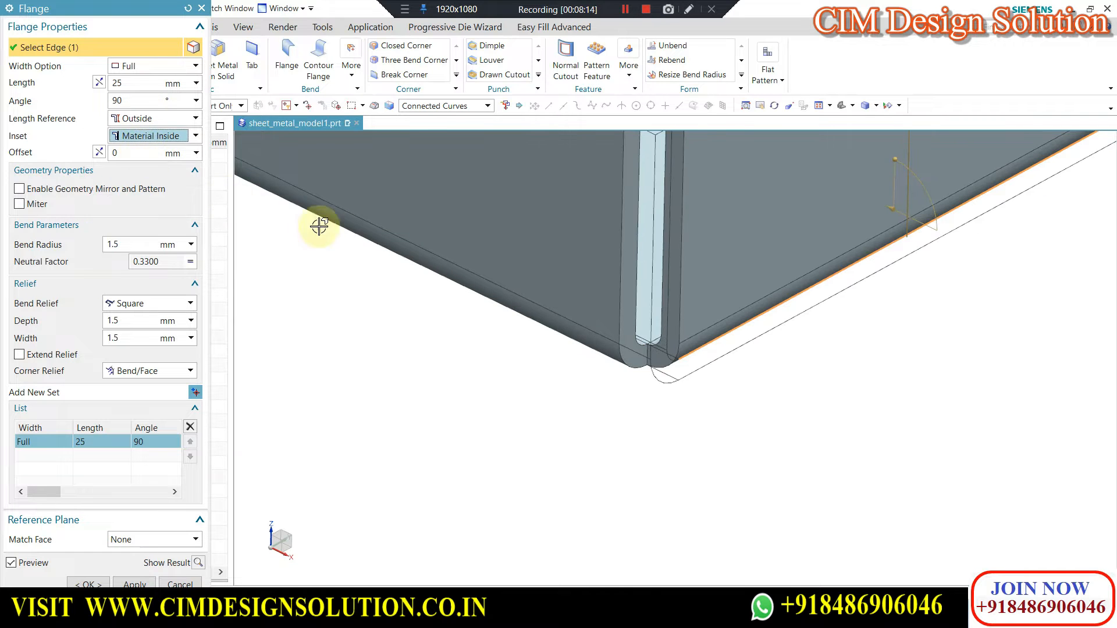
Set the second flange's corner relief to Bend Only, inspect the corner from underneath and create the flange.
scroll(688, 366, "up", 5)
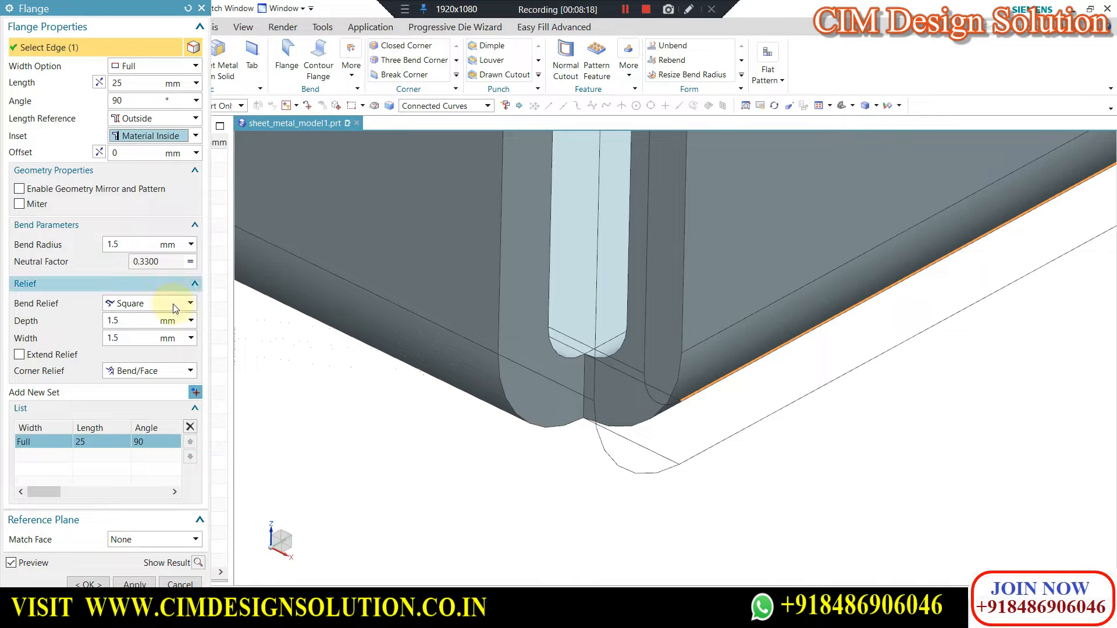
left_click(148, 372)
left_click(130, 384)
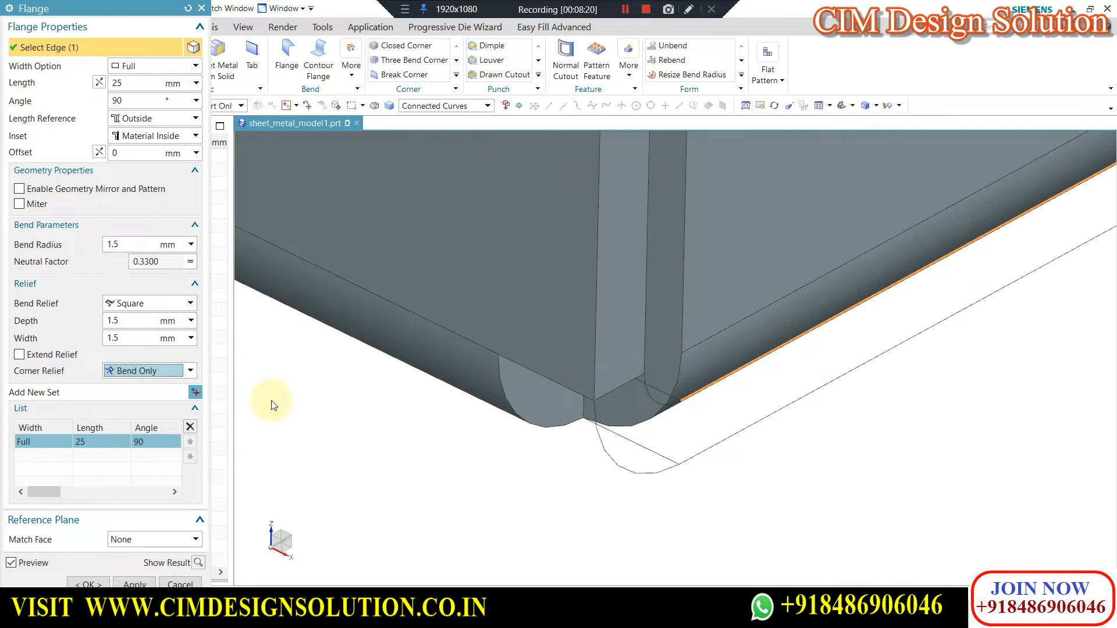
scroll(765, 432, "down", 5)
middle_click_drag(768, 349, 750, 384)
scroll(727, 262, "up", 5)
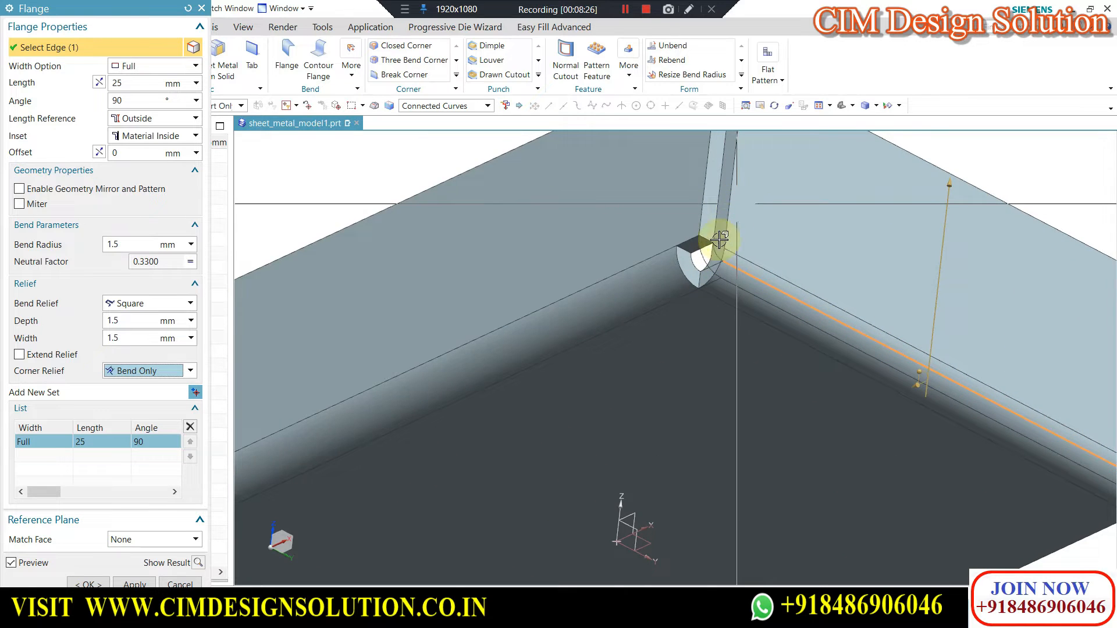
scroll(714, 247, "up", 2)
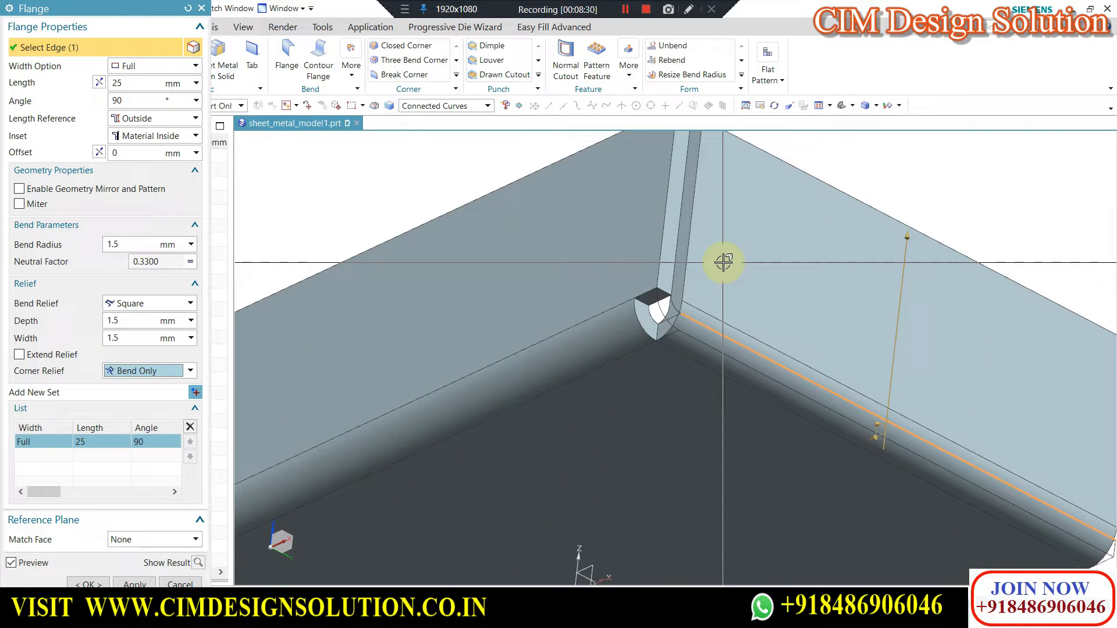
scroll(687, 239, "down", 2)
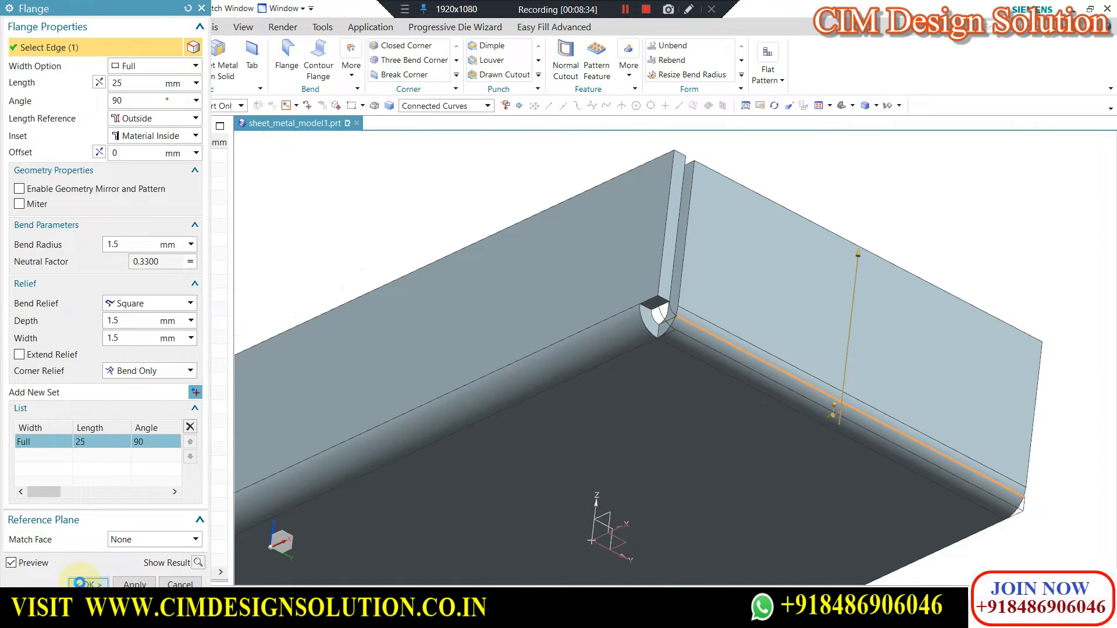
Create a flat pattern of the part using the base tab's top face as the upward face and the default orientation.
scroll(633, 249, "down", 6)
middle_click_drag(633, 250, 635, 305)
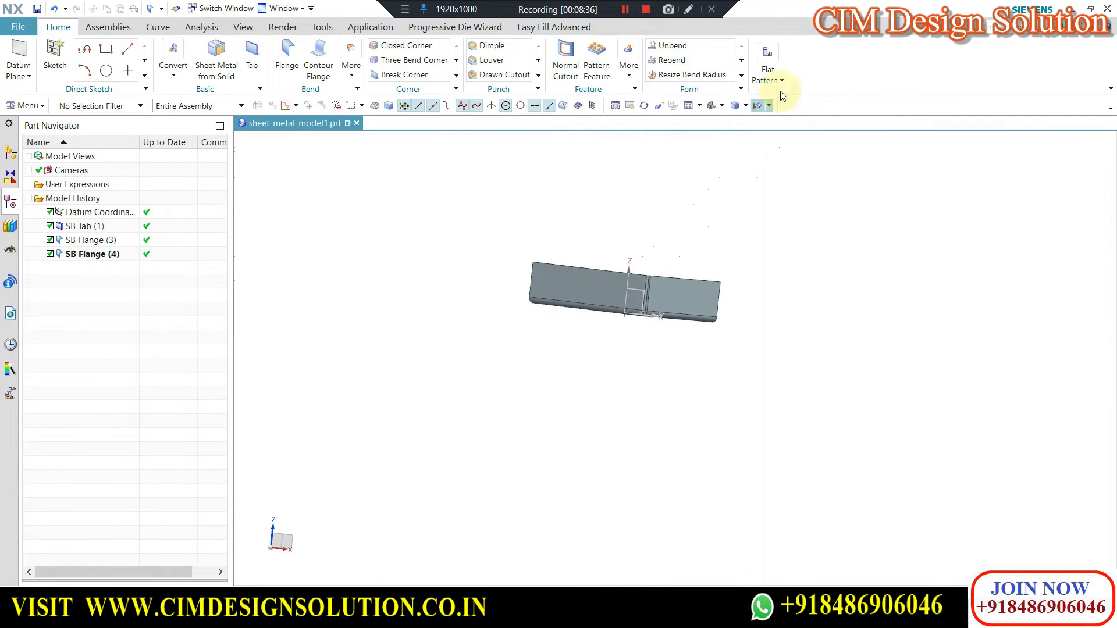
left_click(782, 81)
left_click(771, 115)
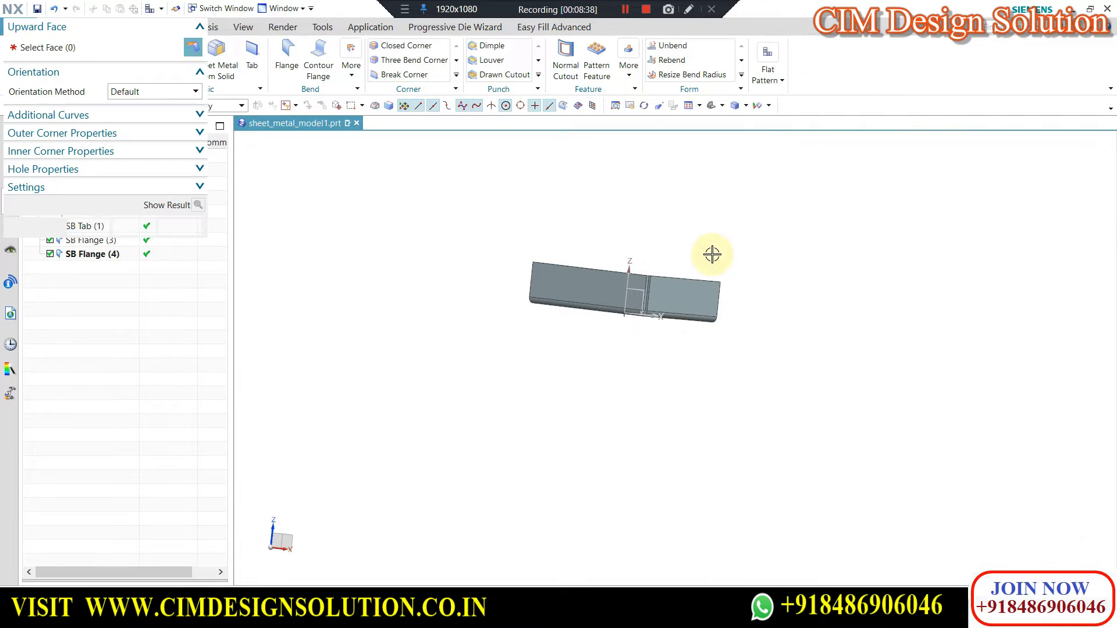
middle_click_drag(760, 220, 643, 267)
left_click(644, 267)
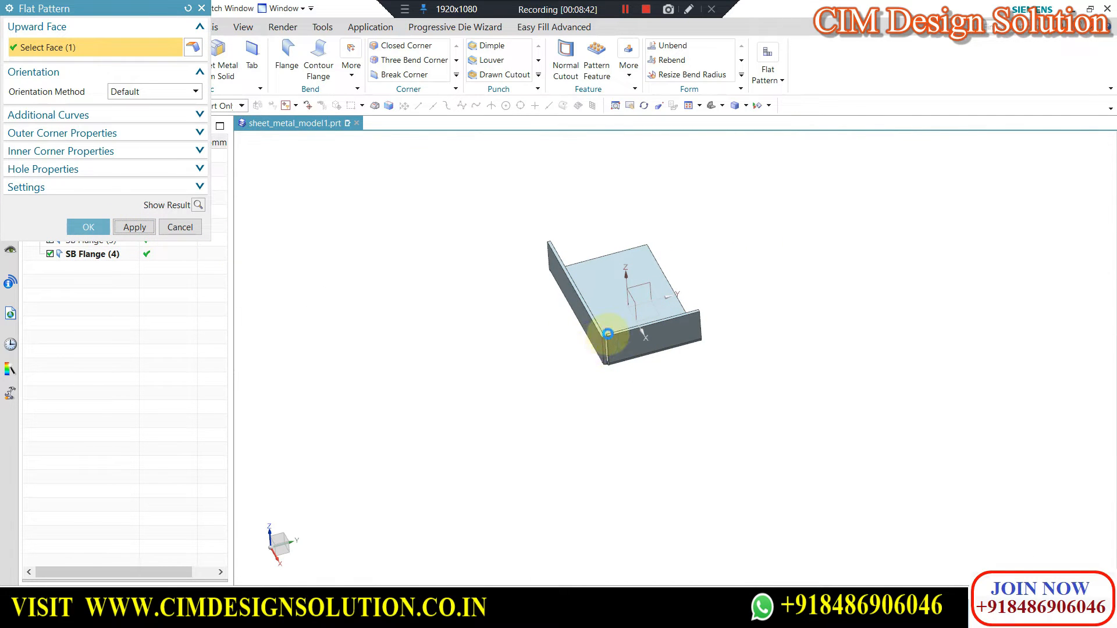
middle_click(609, 368)
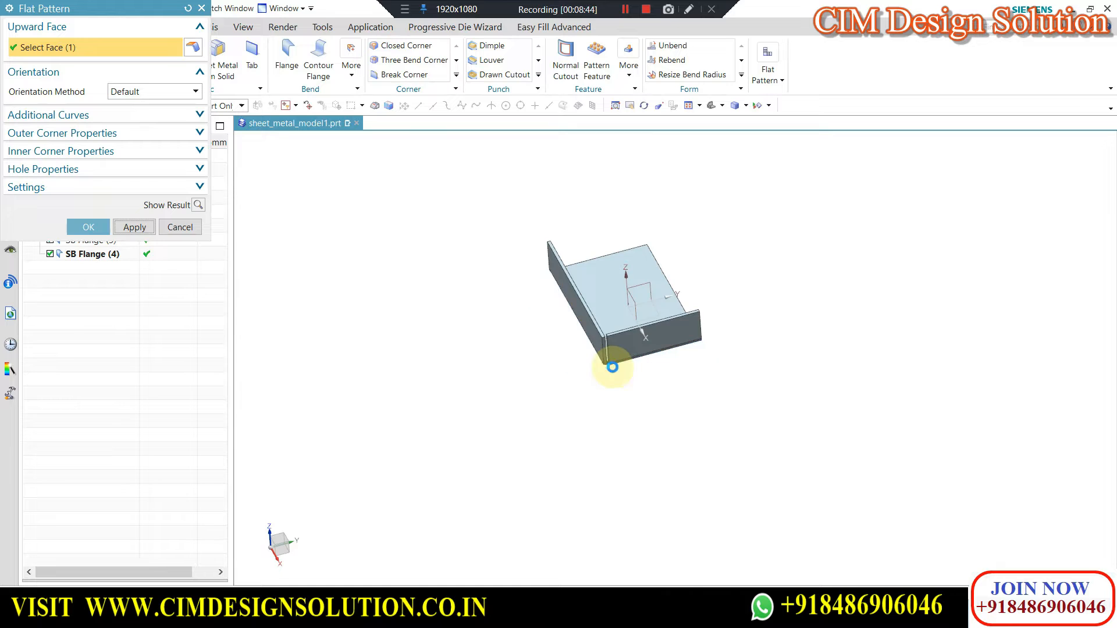
left_click(556, 332)
scroll(611, 362, "up", 5)
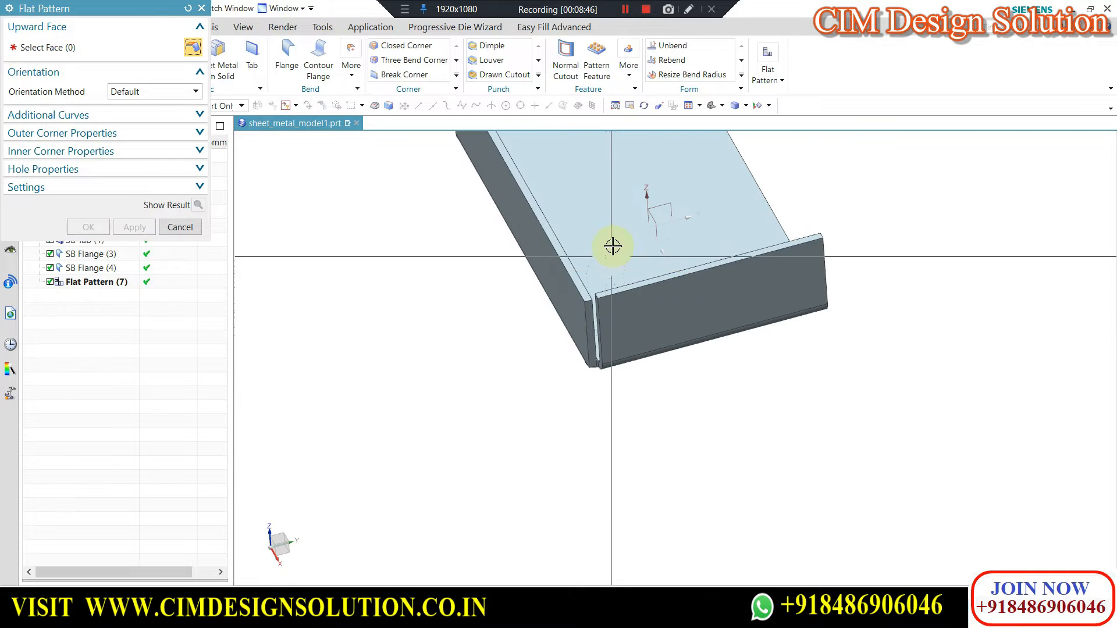
middle_click(623, 381)
left_click(553, 332)
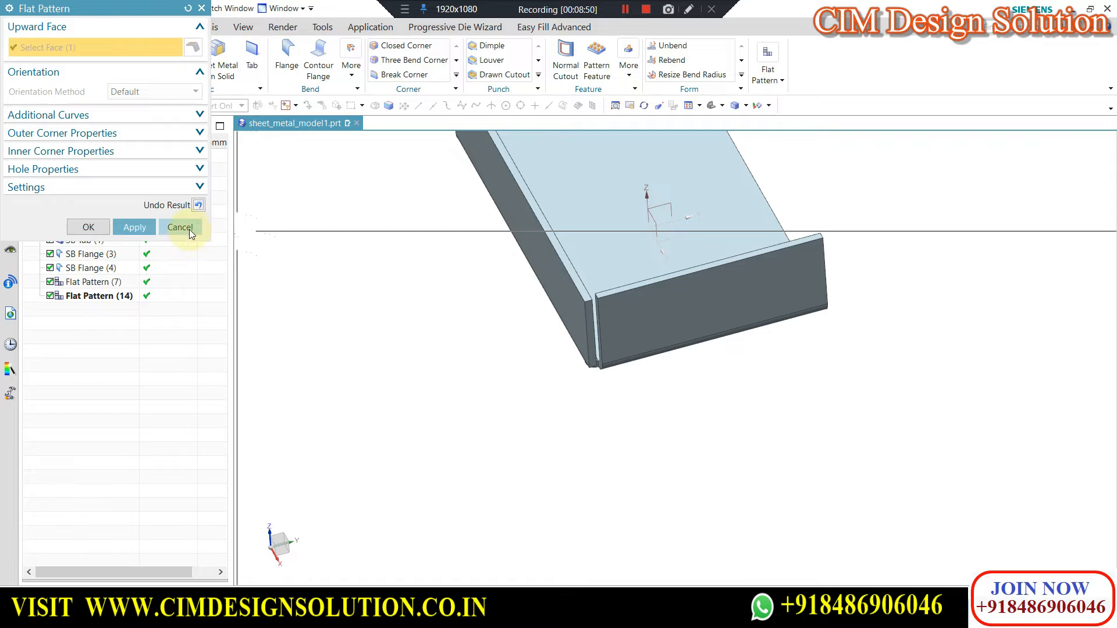
left_click(186, 227)
Inspect the flange corner from underneath and delete the flat pattern feature from the model history.
middle_click_drag(640, 324, 607, 215)
scroll(613, 204, "up", 5)
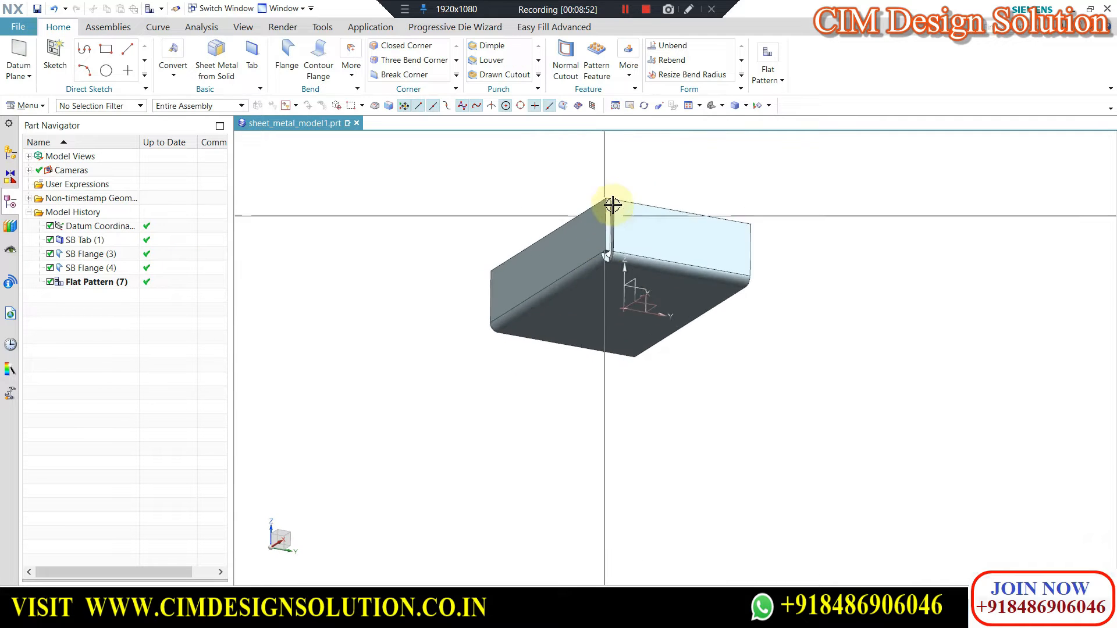
scroll(621, 326, "up", 3)
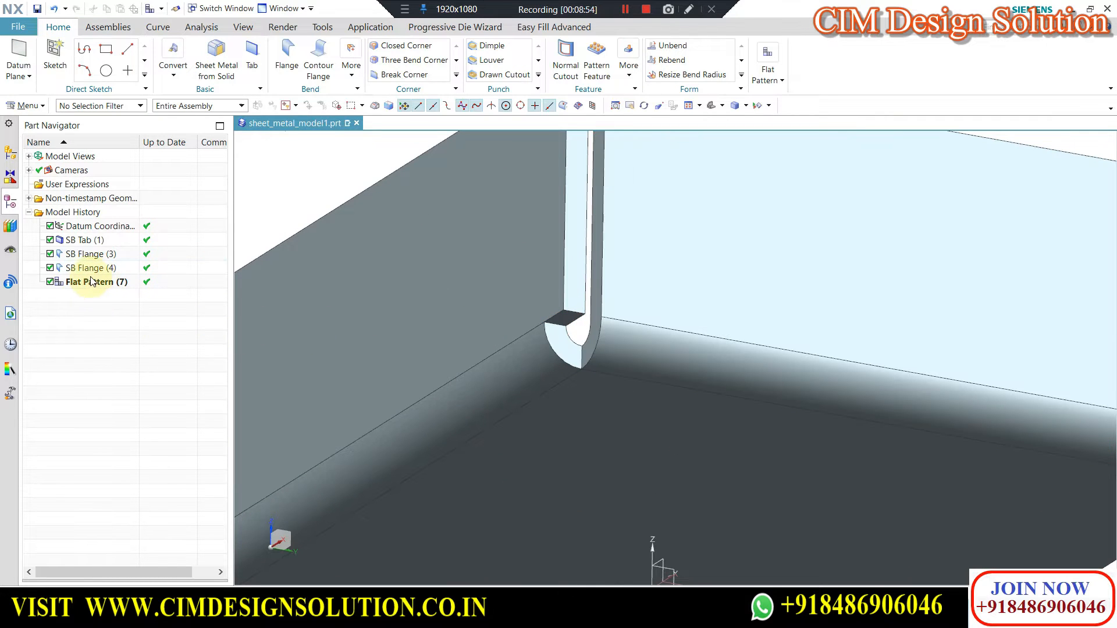
right_click(91, 282)
left_click(116, 445)
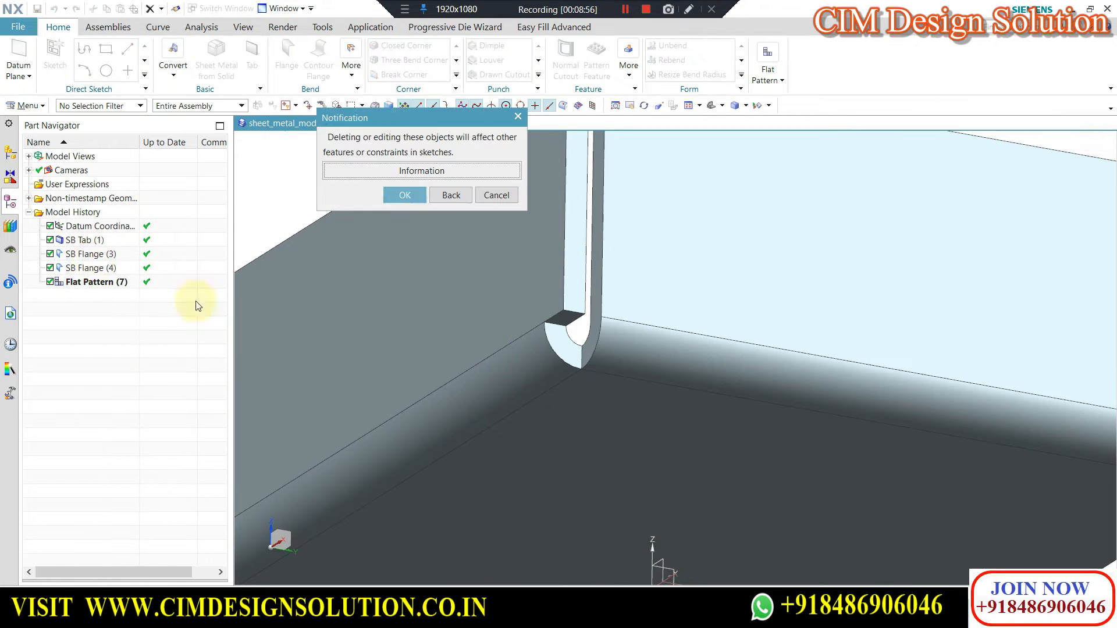
left_click(411, 197)
Edit the short-edge flange, enable Extend Relief and try the Bend/Face corner relief.
double_click(95, 268)
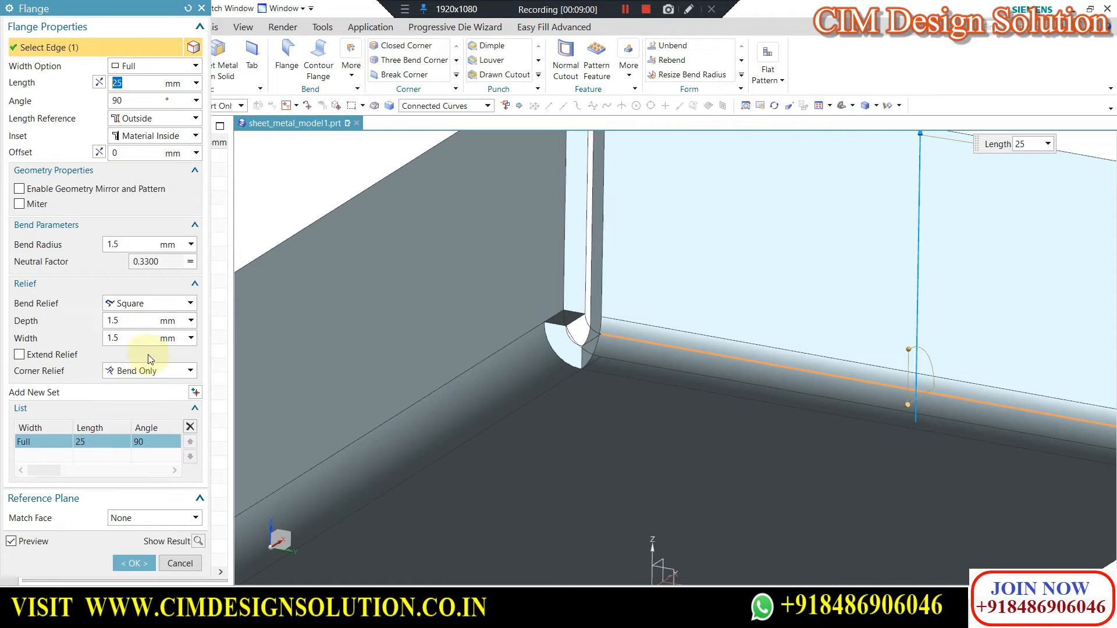
left_click(48, 358)
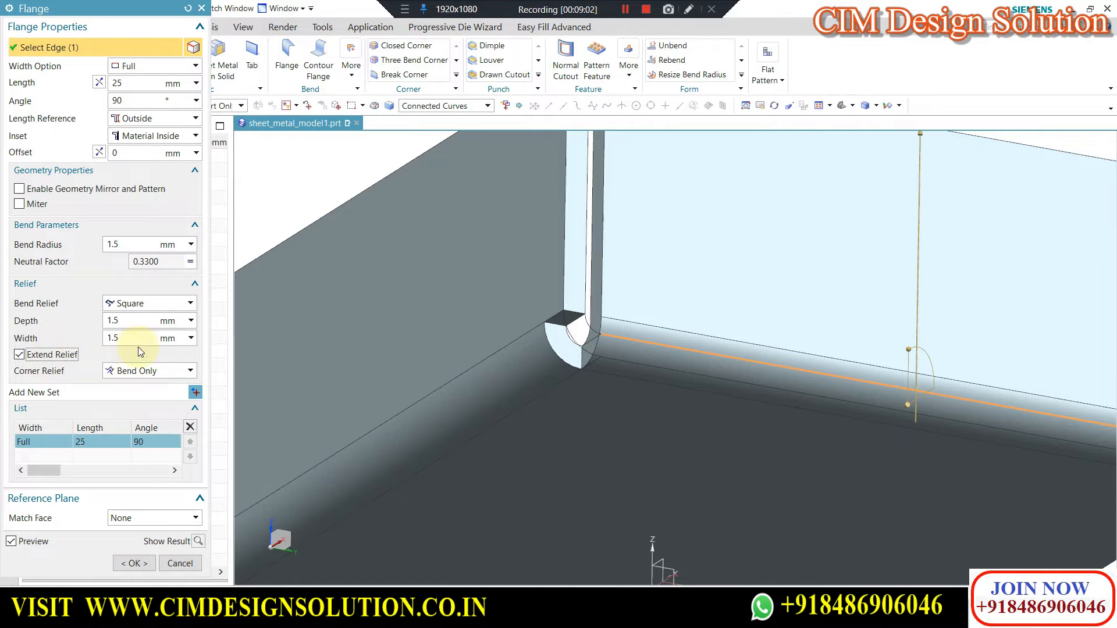
scroll(706, 312, "down", 2)
scroll(689, 307, "up", 3)
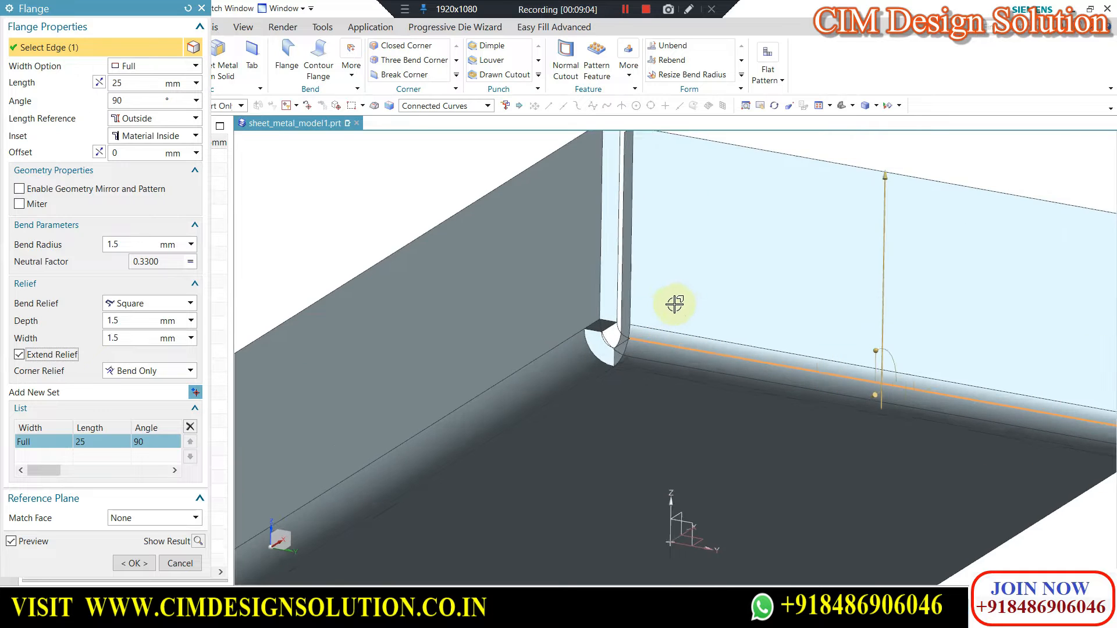
left_click(136, 373)
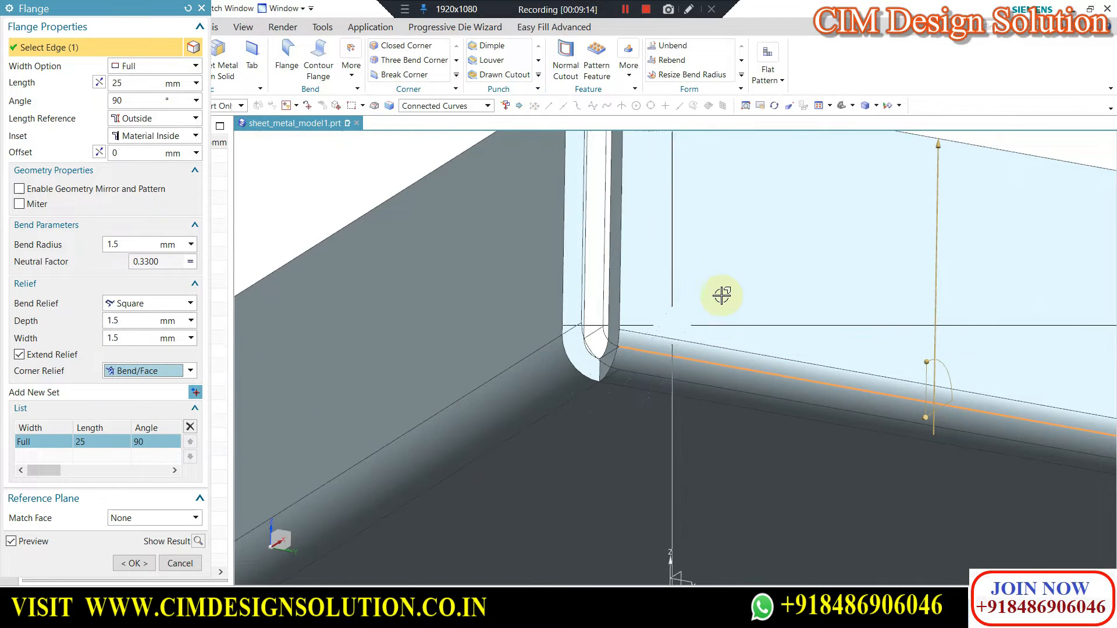
scroll(686, 242, "down", 3)
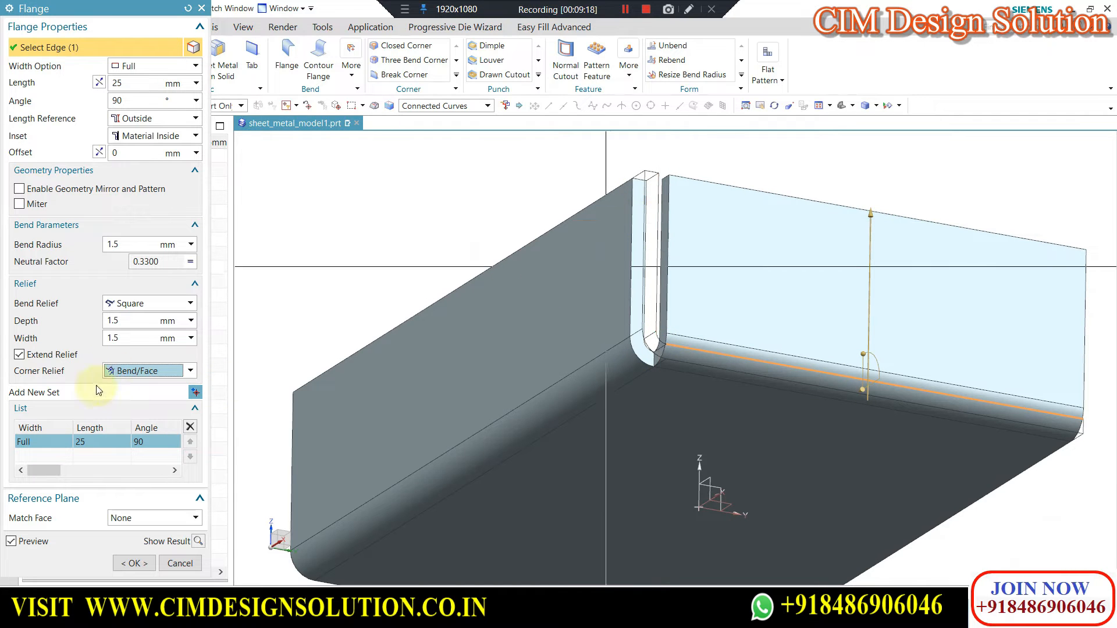
Try the Bend/Face Chain corner relief on the short-edge flange and compare it with Bend Only.
left_click(134, 372)
left_click(127, 412)
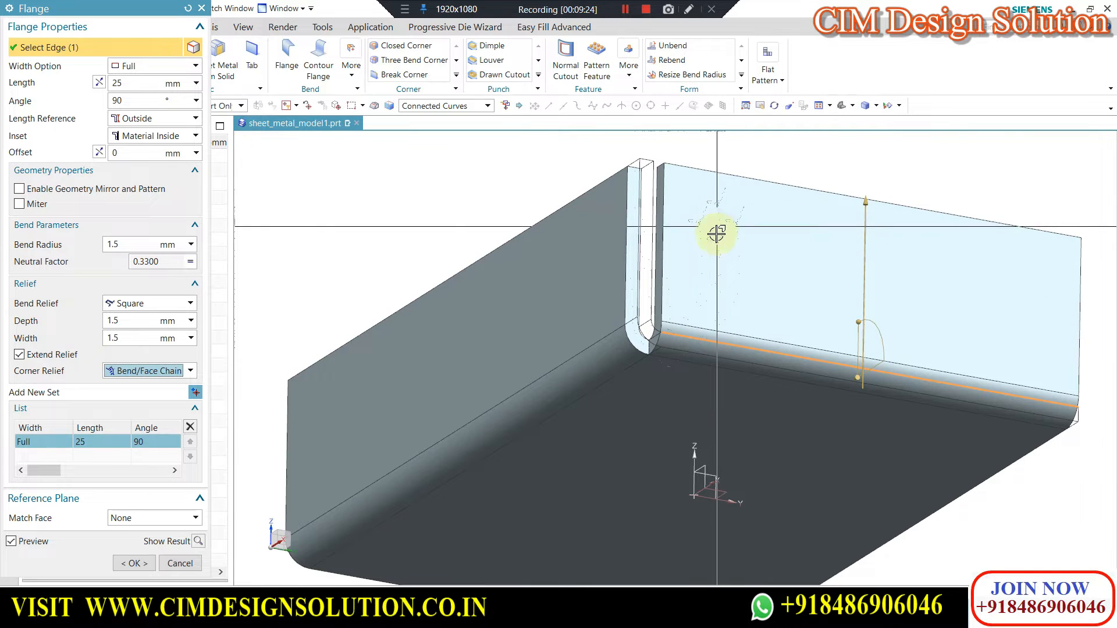
scroll(669, 256, "down", 2)
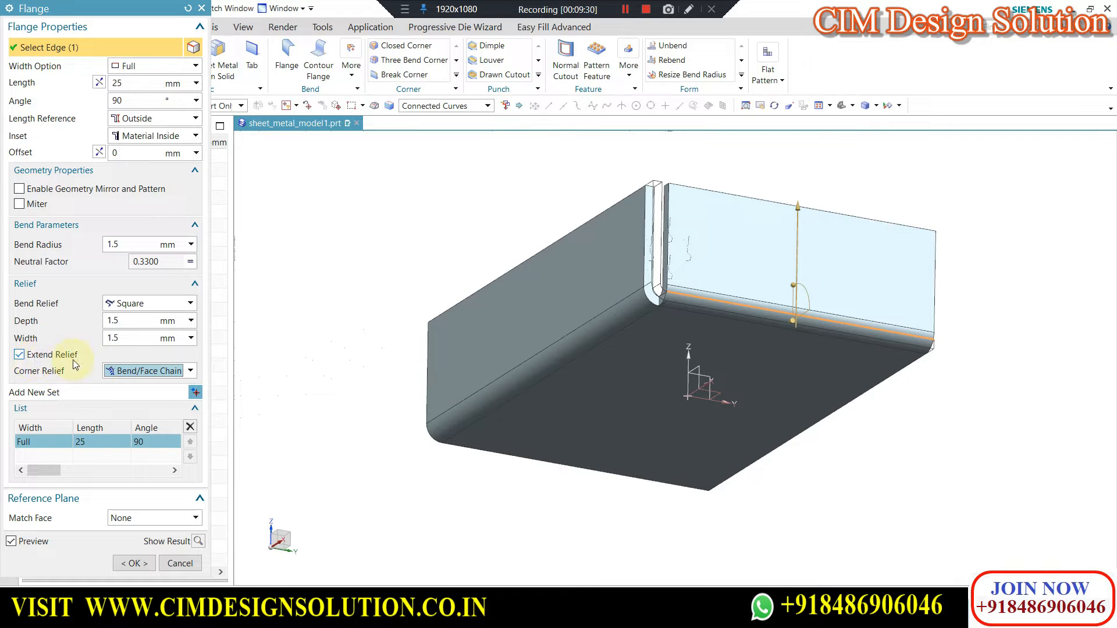
left_click(118, 373)
left_click(127, 386)
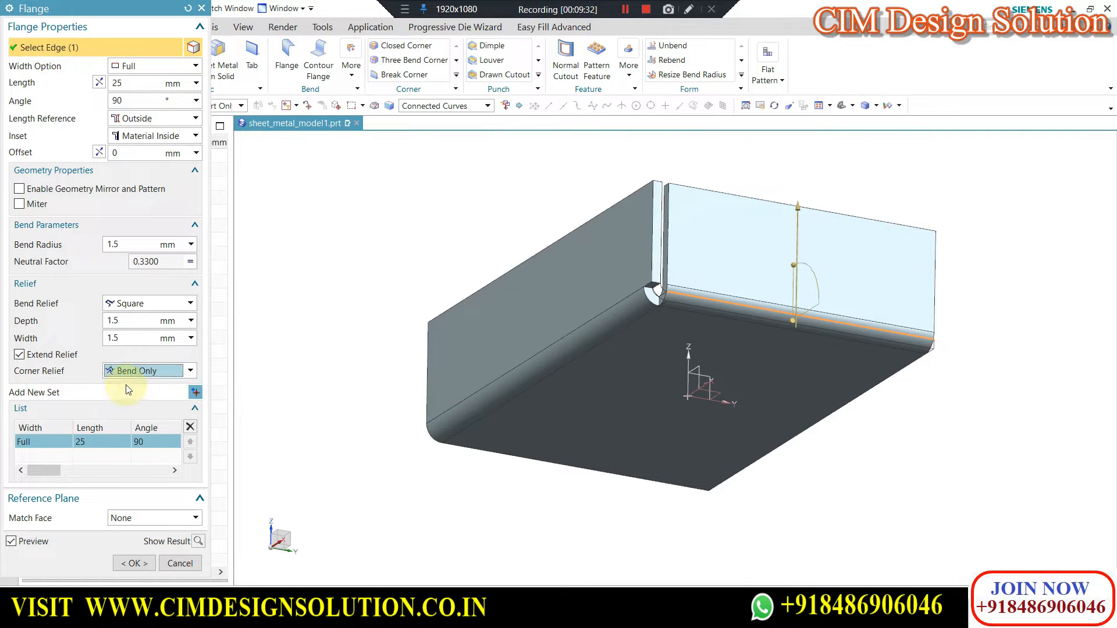
Compare the Bend/Face, Bend Only and Bend/Face Chain corner reliefs at the flange corner and cancel the flange edit.
left_click(127, 373)
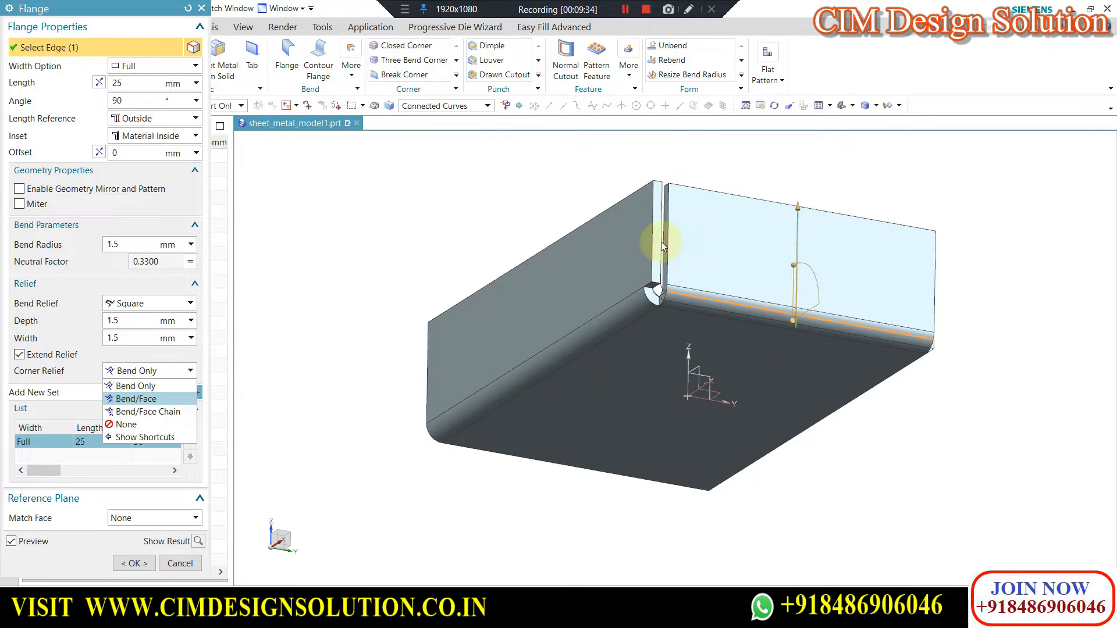
left_click(140, 399)
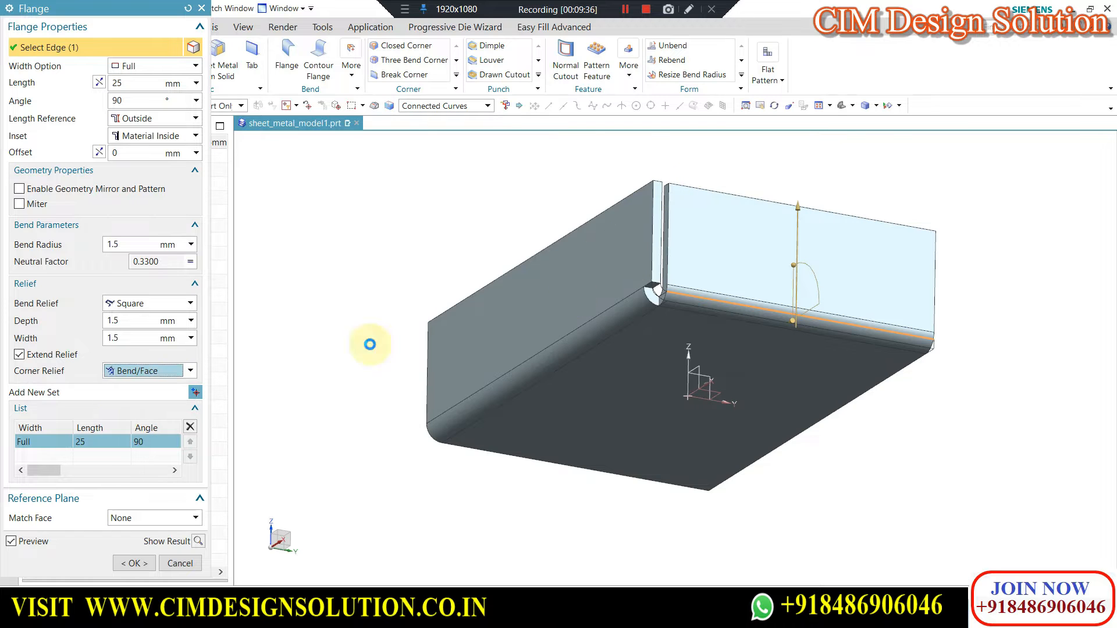
scroll(681, 183, "up", 5)
left_click(160, 372)
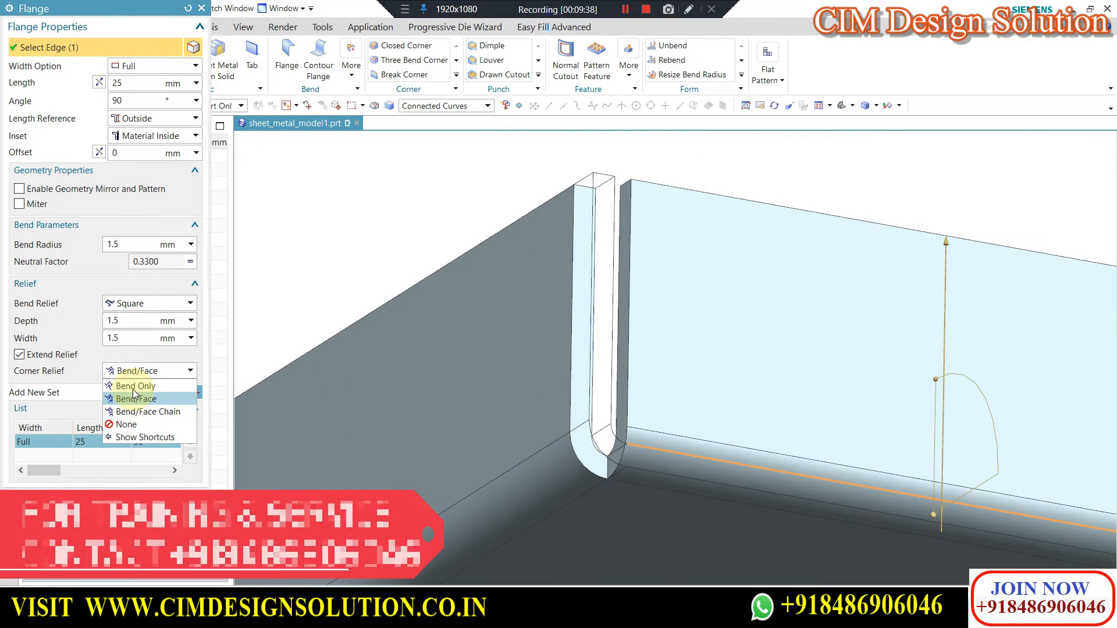
left_click(137, 386)
left_click(142, 374)
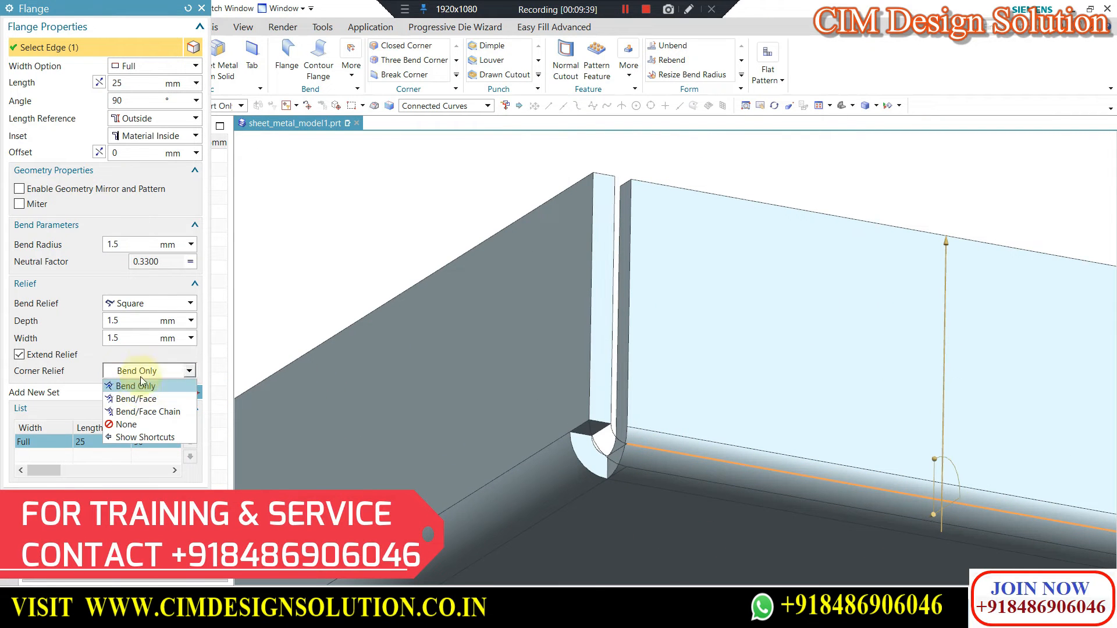
left_click(134, 417)
scroll(669, 192, "down", 5)
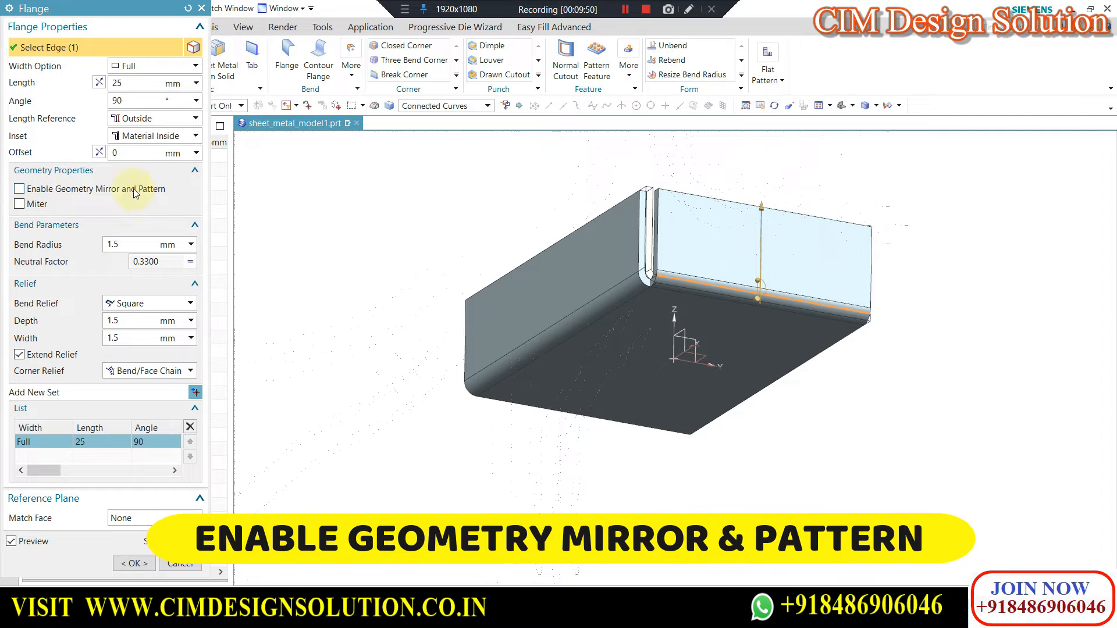
left_click(187, 564)
Delete both flanges so that only the base tab is left, and view the tab from above.
left_click(92, 266)
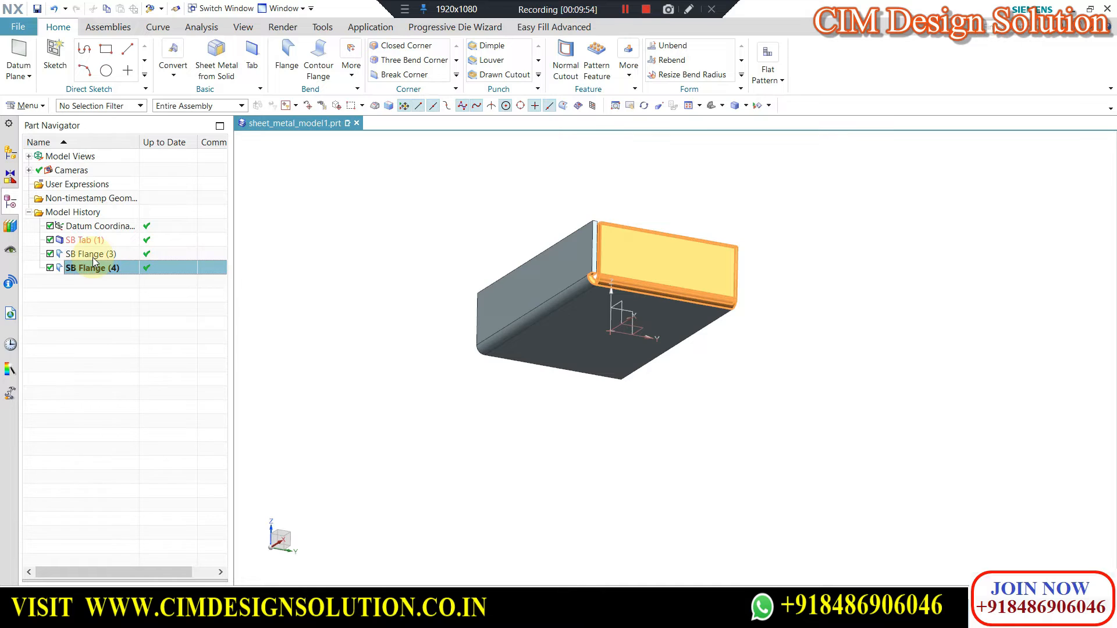
left_click(92, 257, "ctrl")
right_click(92, 257)
left_click(633, 324)
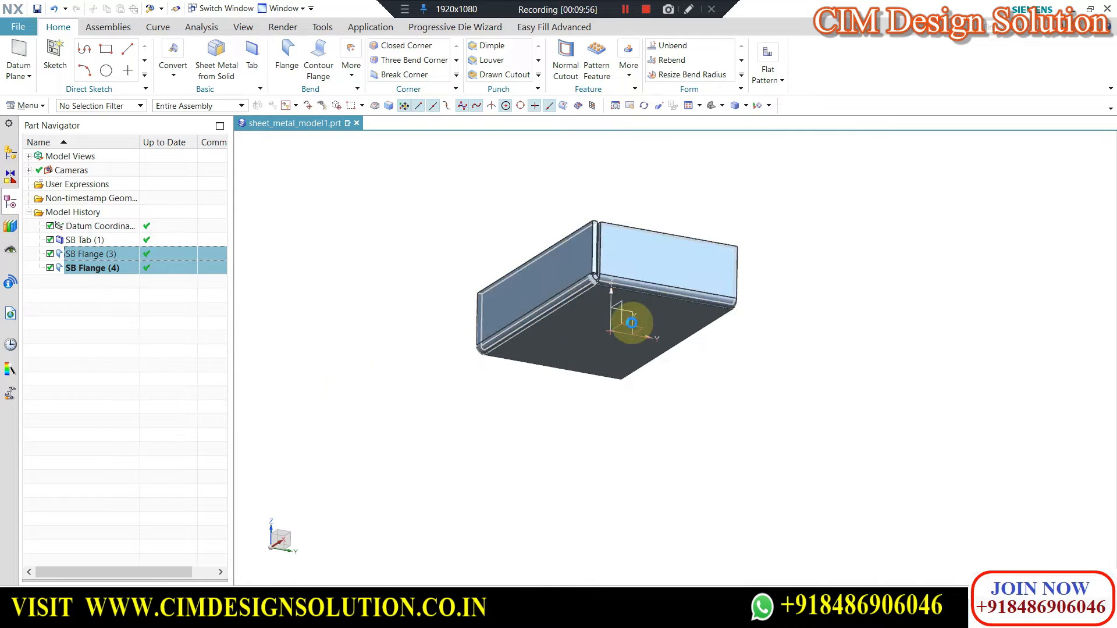
key("Delete")
middle_click_drag(560, 302, 668, 271)
scroll(667, 271, "down", 2)
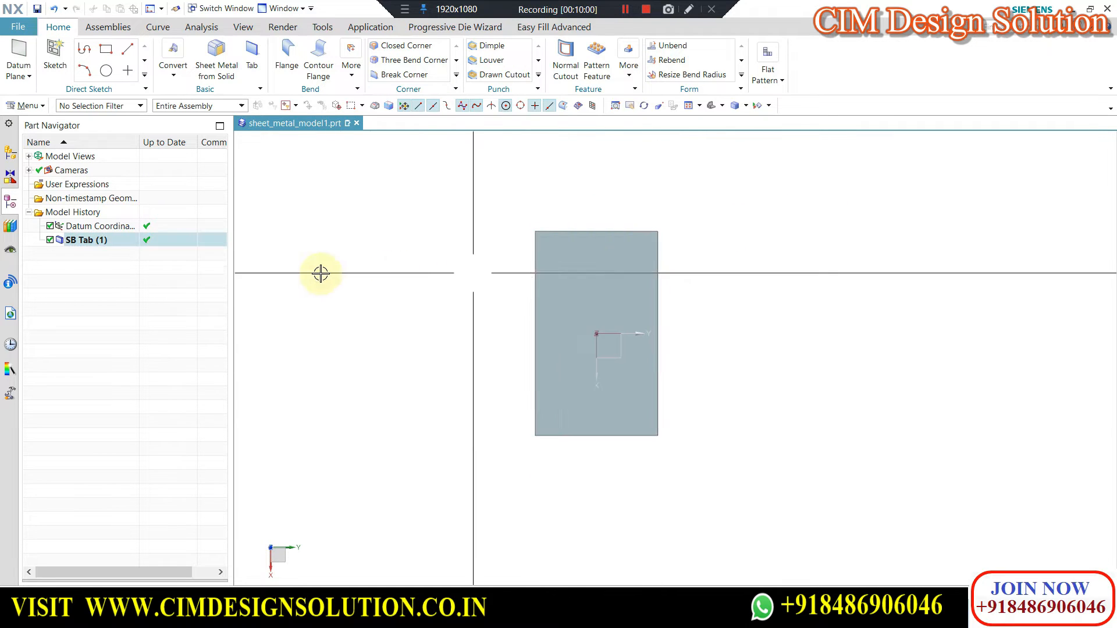
Start a Normal Cutout with a sketch on the tab's top face and draw a rectangle inward from one long edge.
left_click(557, 53)
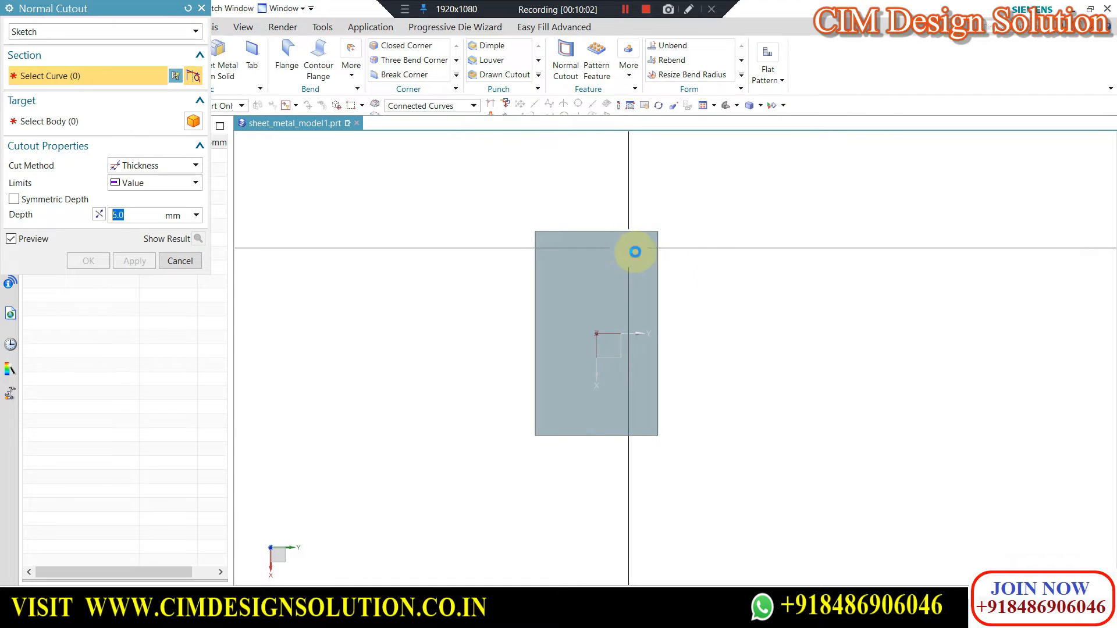
left_click(638, 249)
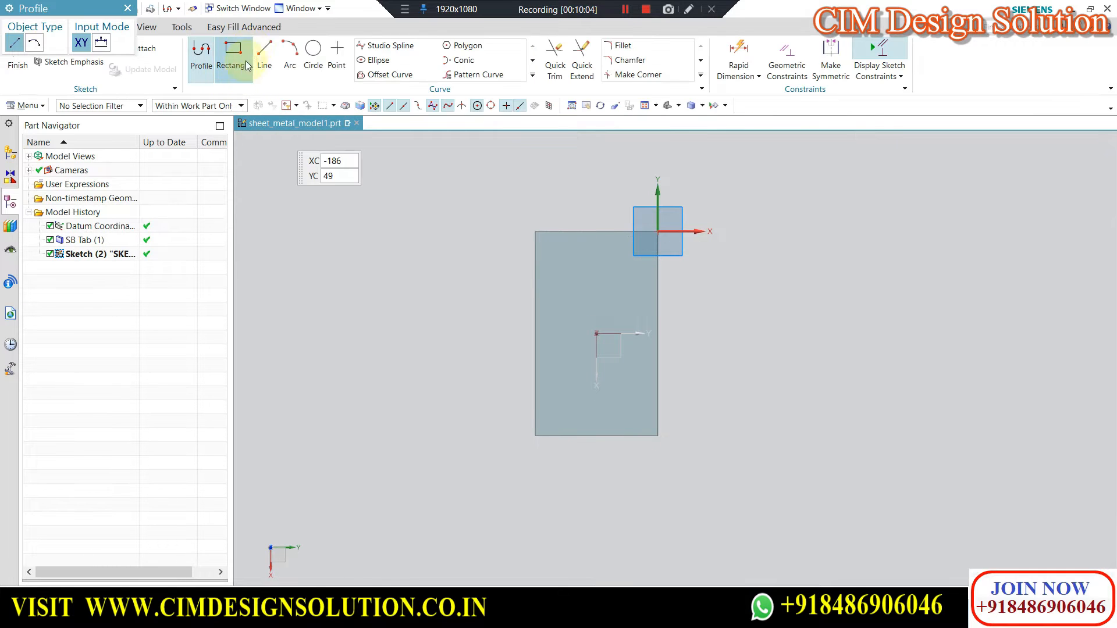
left_click(234, 54)
left_click(64, 44)
left_click(33, 44)
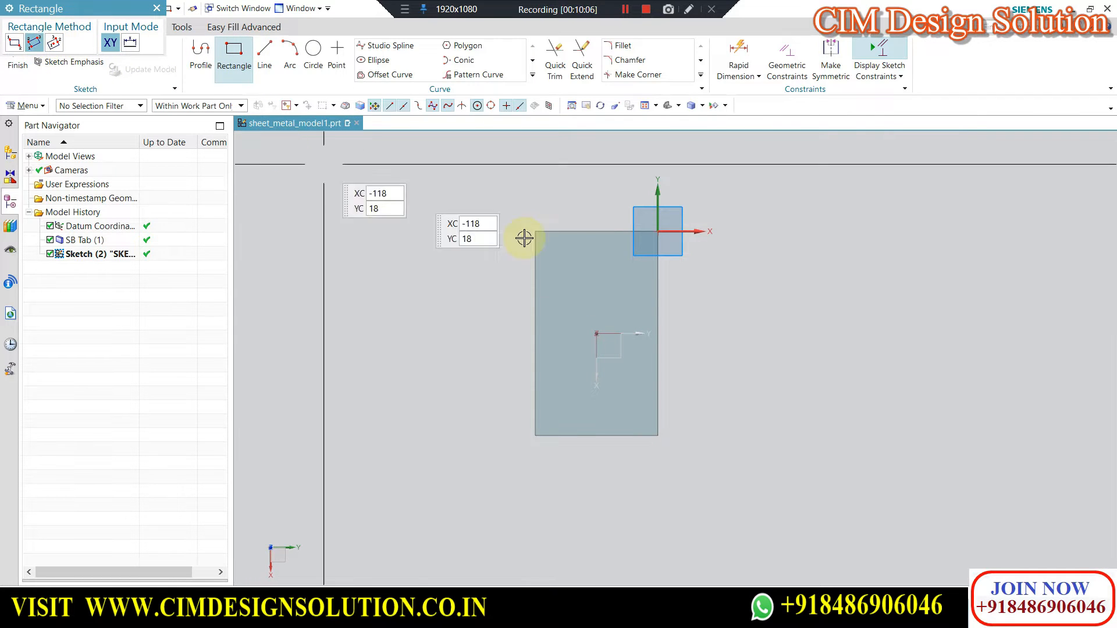
scroll(661, 278, "up", 3)
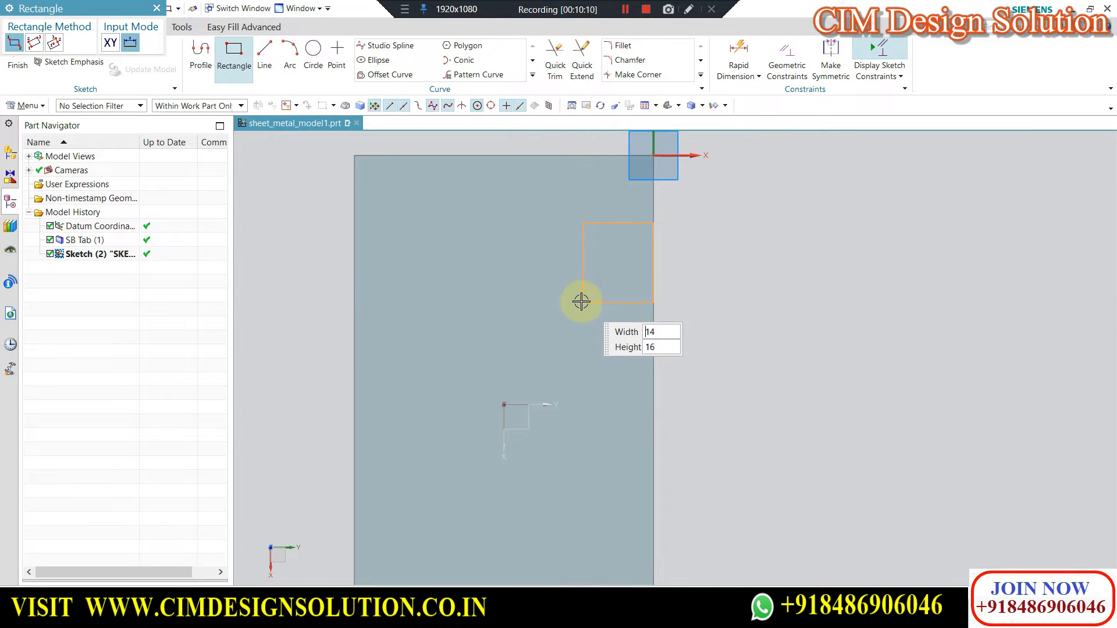
left_click(552, 310)
key("Escape")
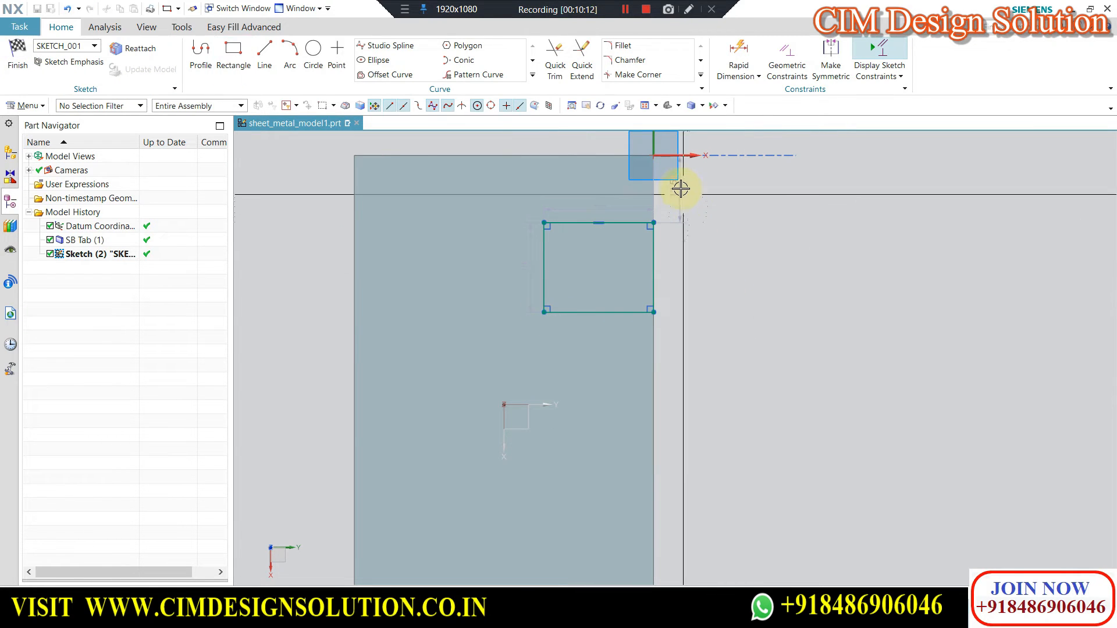
Set the rectangle's distance from the tab's short edge to 12 mm and create the 5 mm deep cutout using the Thickness method.
double_click(678, 187)
type("12")
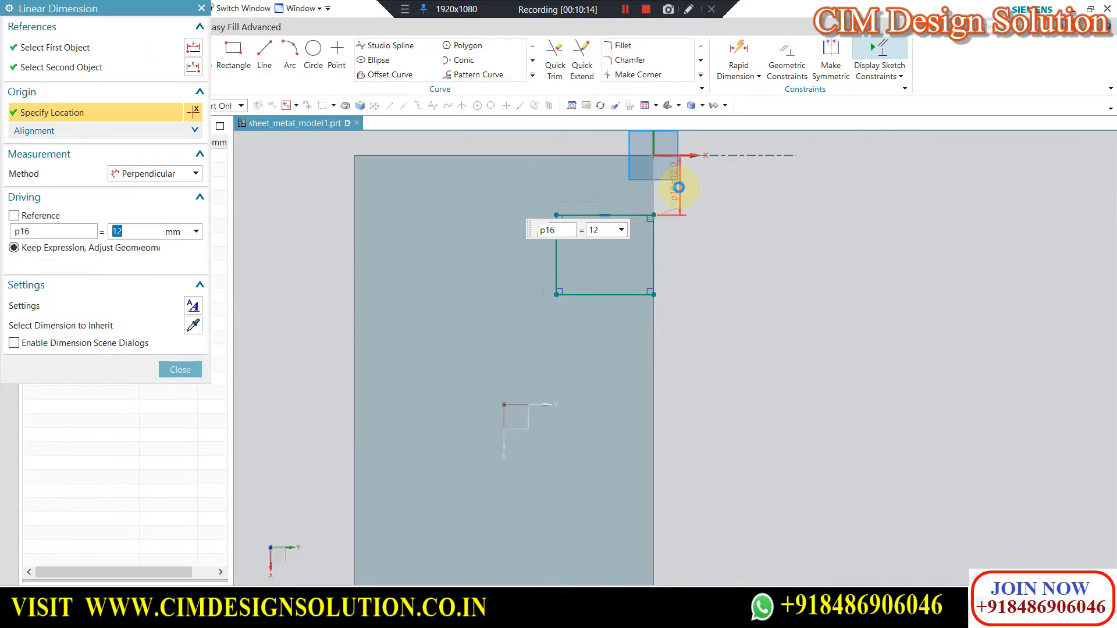
key("Return")
key("ctrl+q")
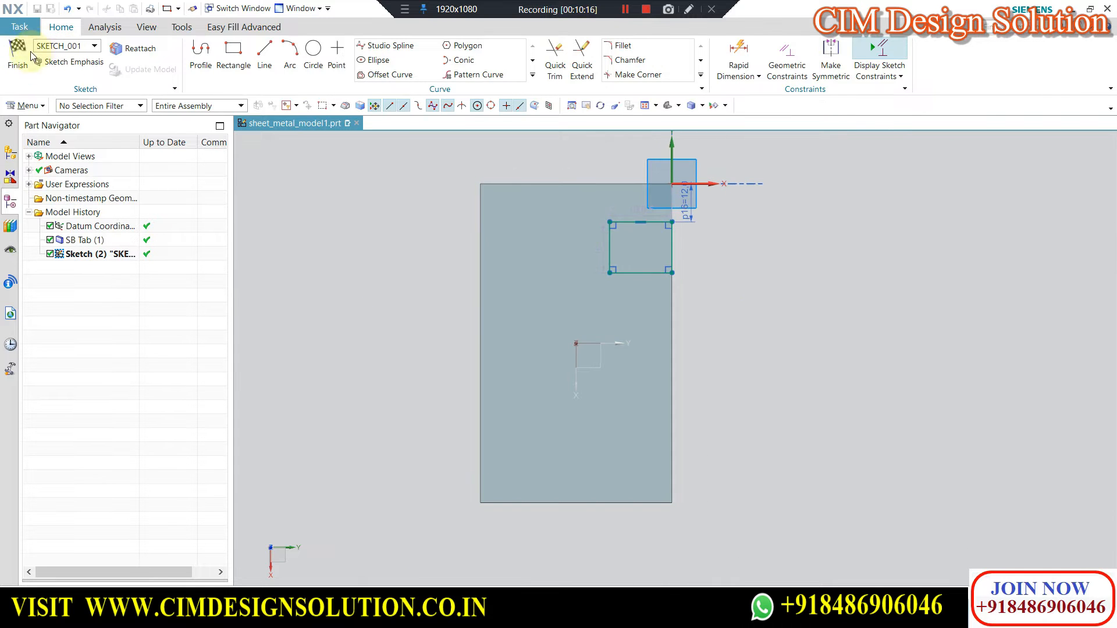
scroll(727, 264, "down", 1)
middle_click(725, 264)
scroll(674, 321, "up", 4)
middle_click_drag(691, 322, 699, 277)
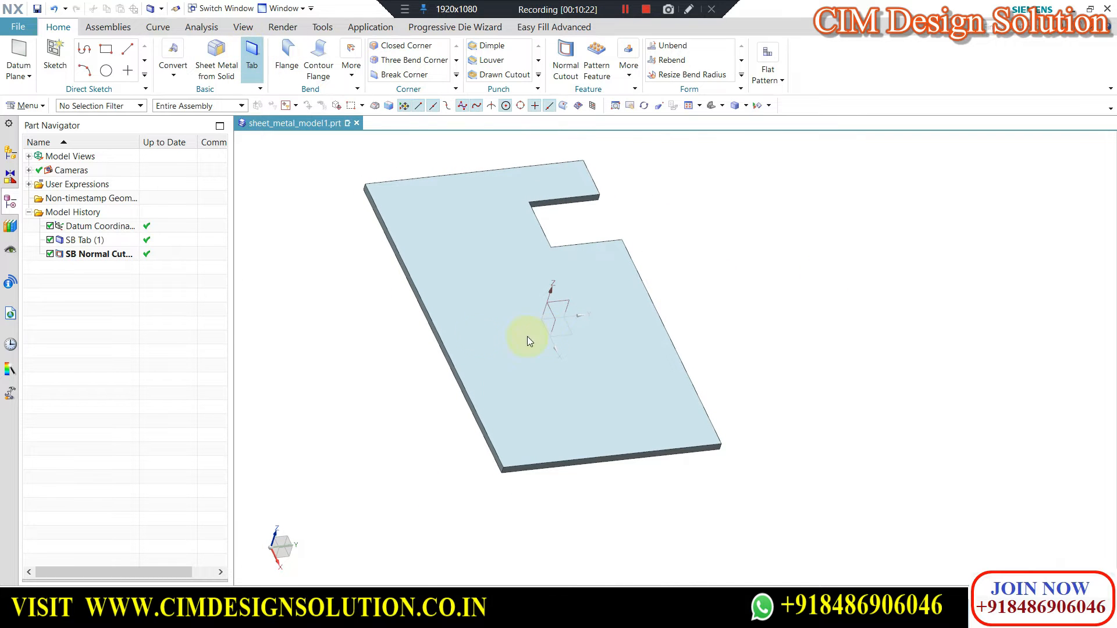
Create a 10 mm wide, 25 mm long Material Inside flange at the center of the long edge opposite the cutout.
left_click(286, 64)
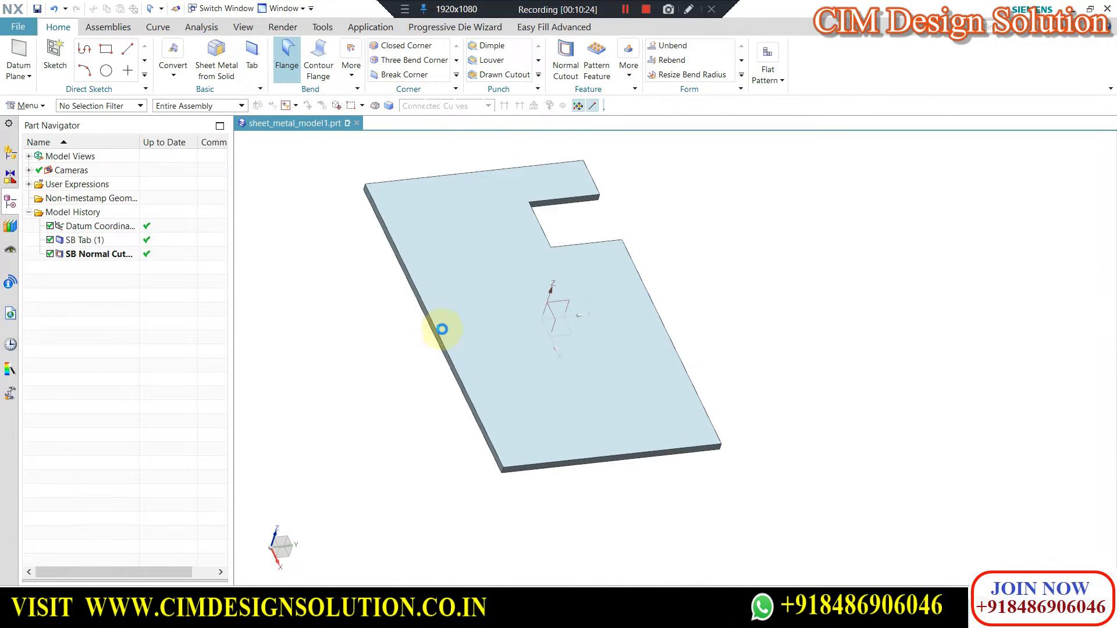
left_click(440, 327)
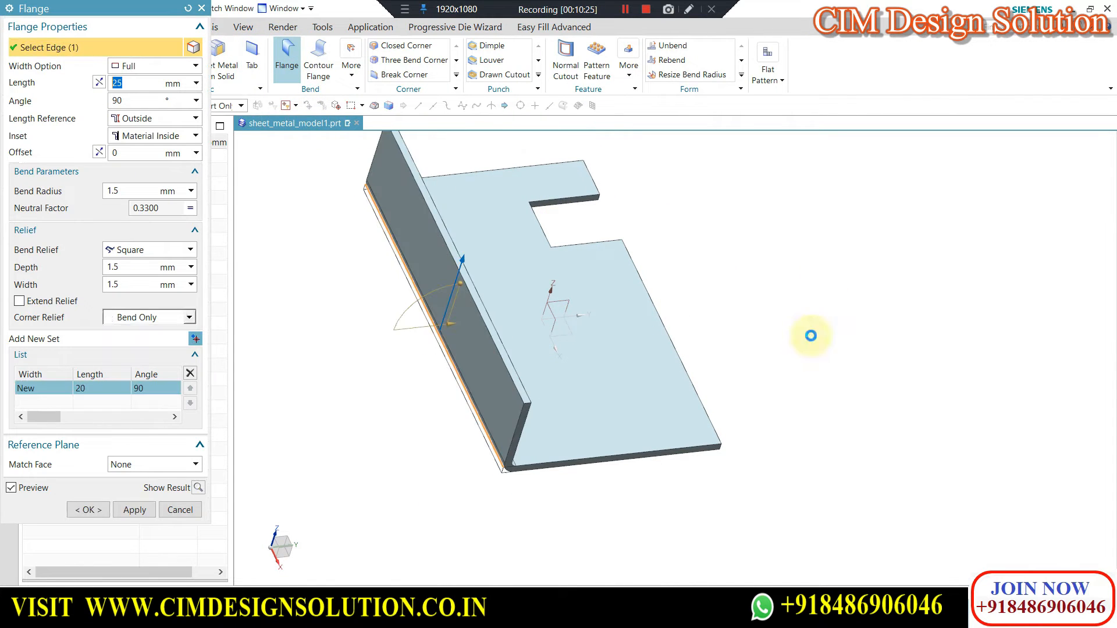
left_click(137, 66)
left_click(140, 94)
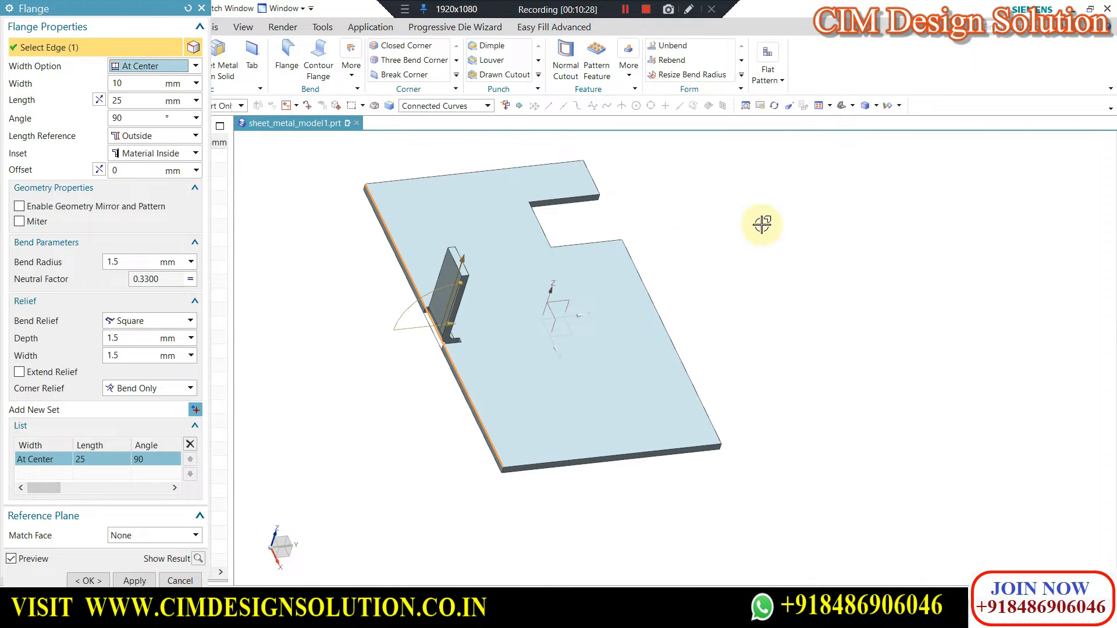
middle_click_drag(748, 266, 533, 312)
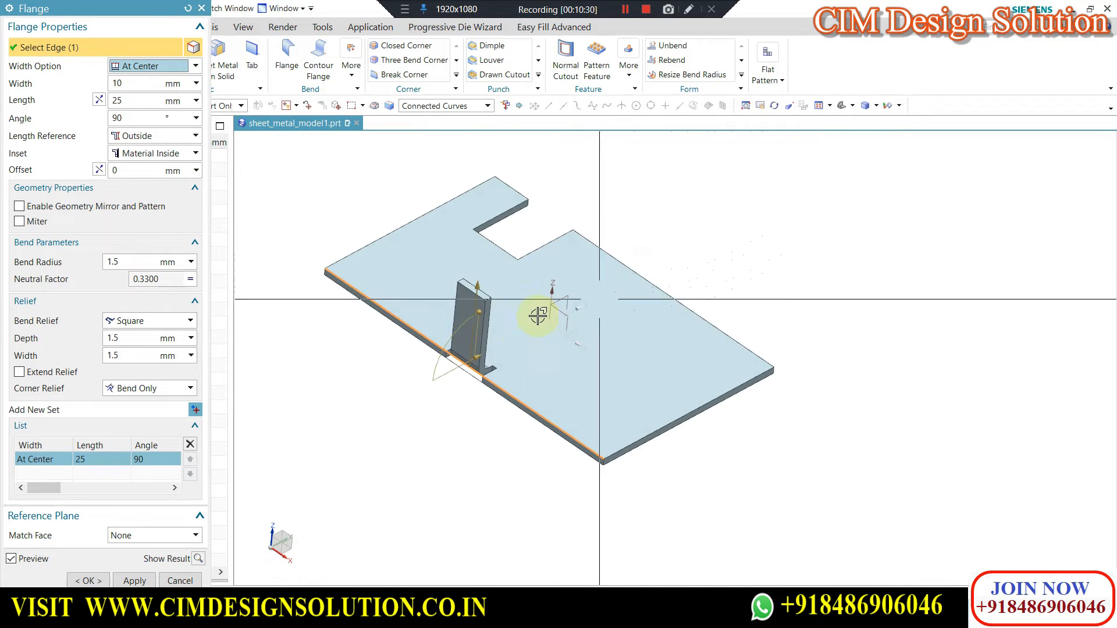
left_click(135, 581)
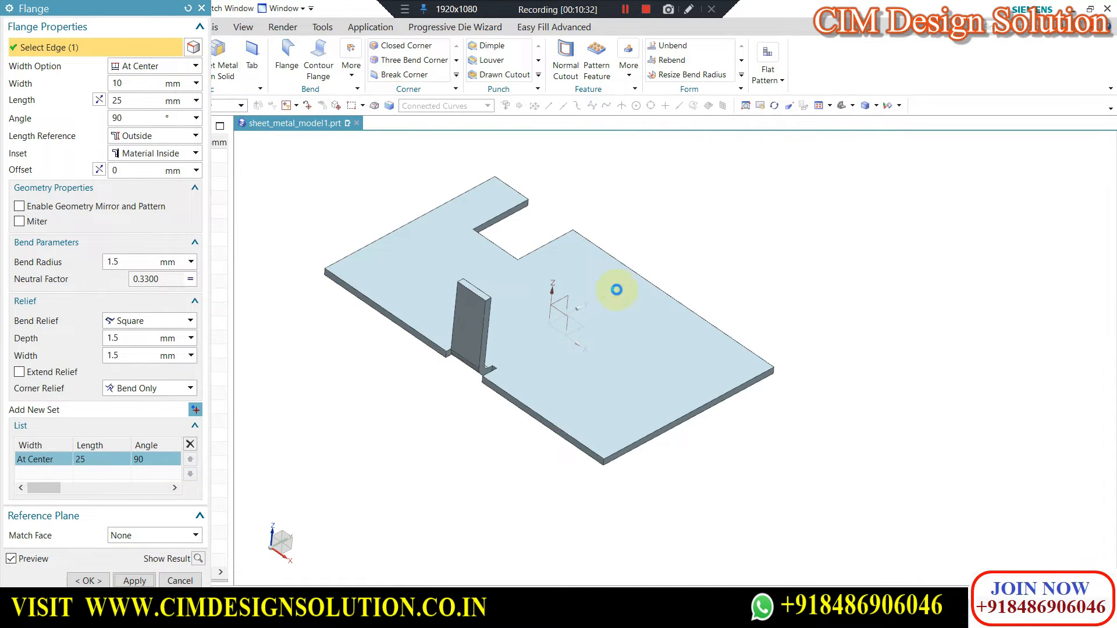
left_click(190, 581)
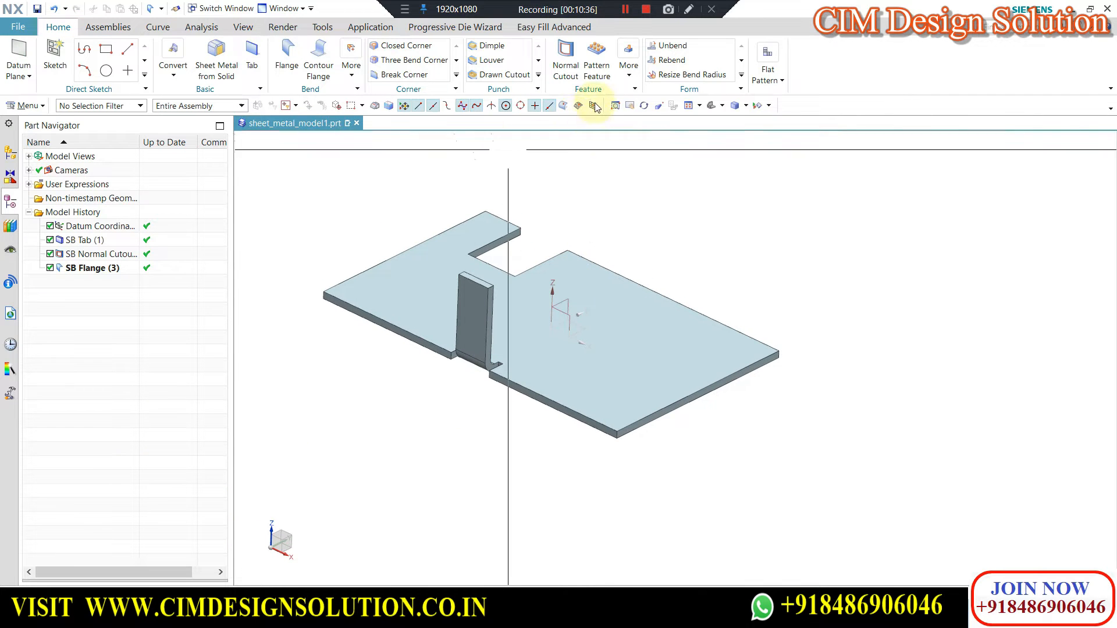
Mirror the flange about the central datum plane onto the opposite long edge of the tab.
left_click(629, 65)
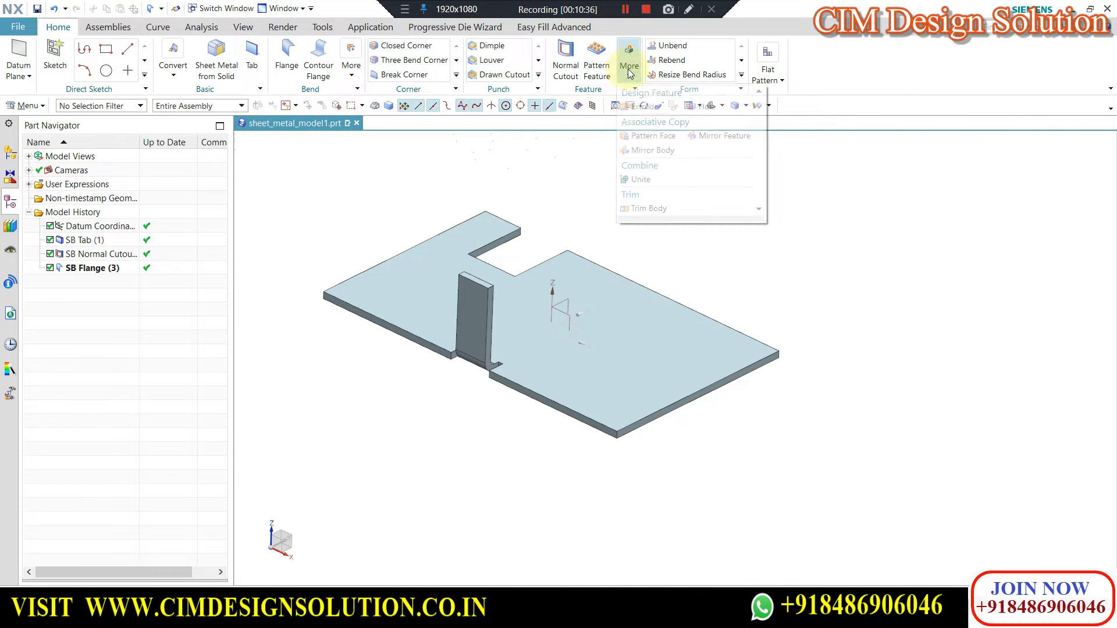
left_click(719, 138)
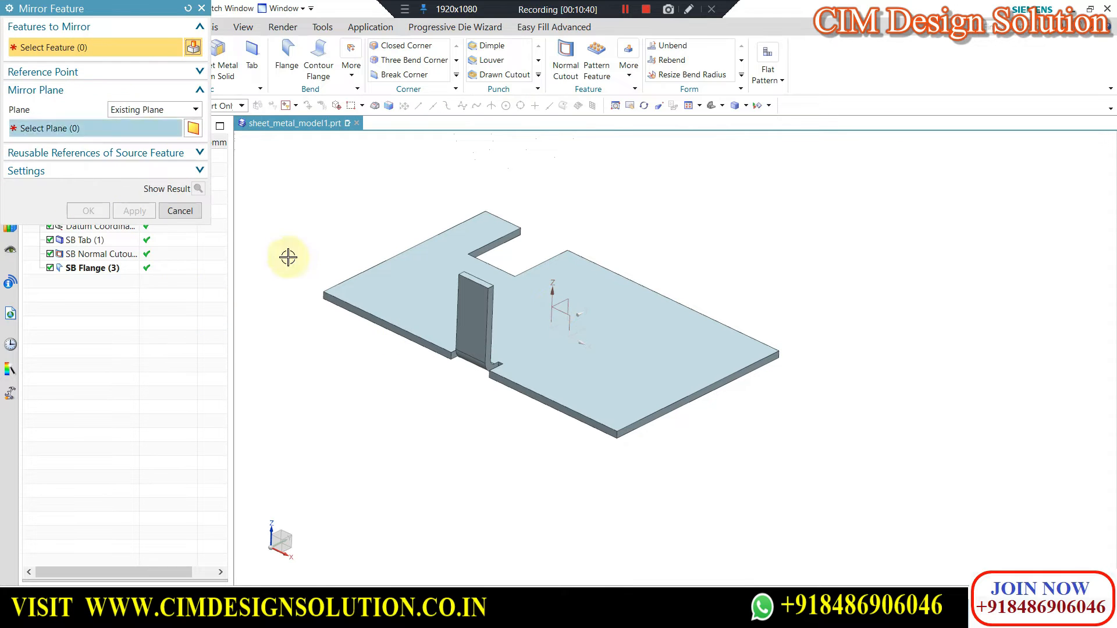
left_click(472, 310)
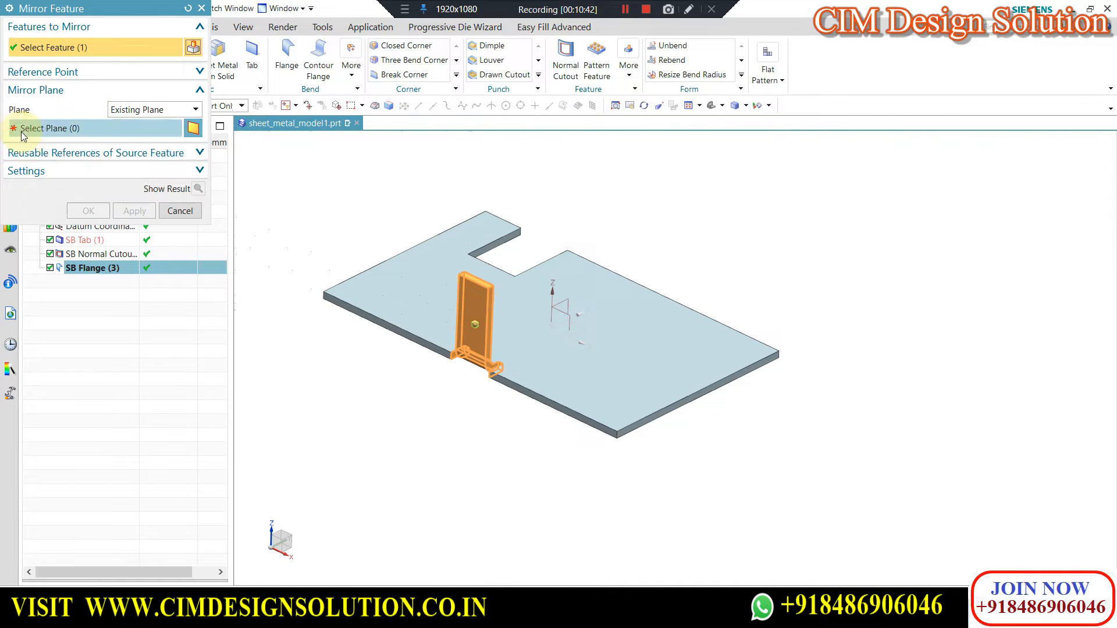
left_click(562, 315)
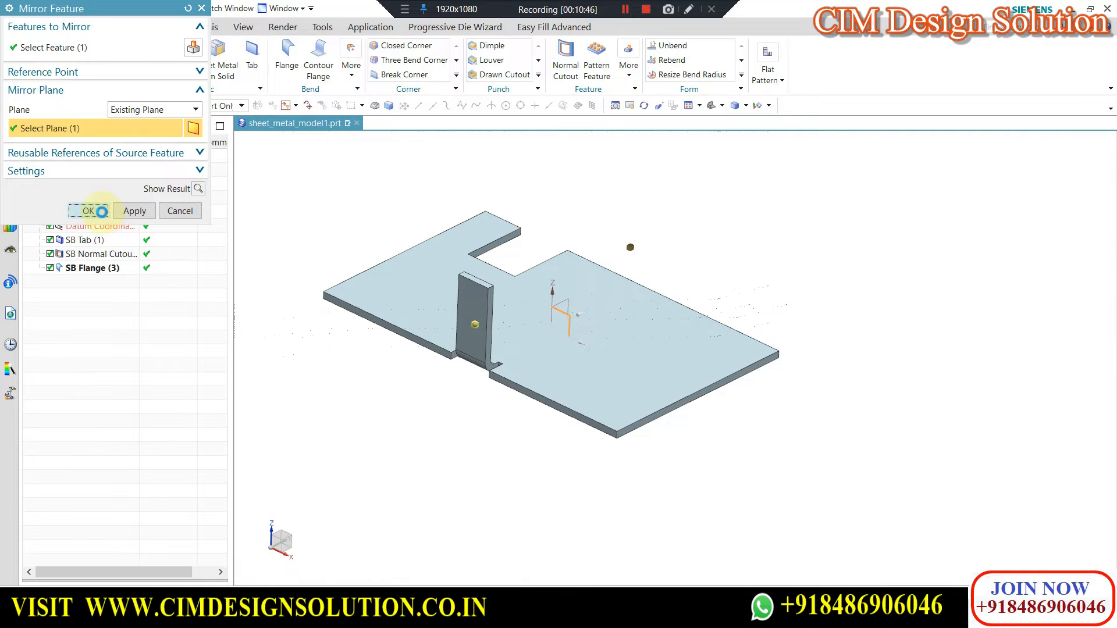
left_click(102, 211)
middle_click_drag(657, 319, 603, 381)
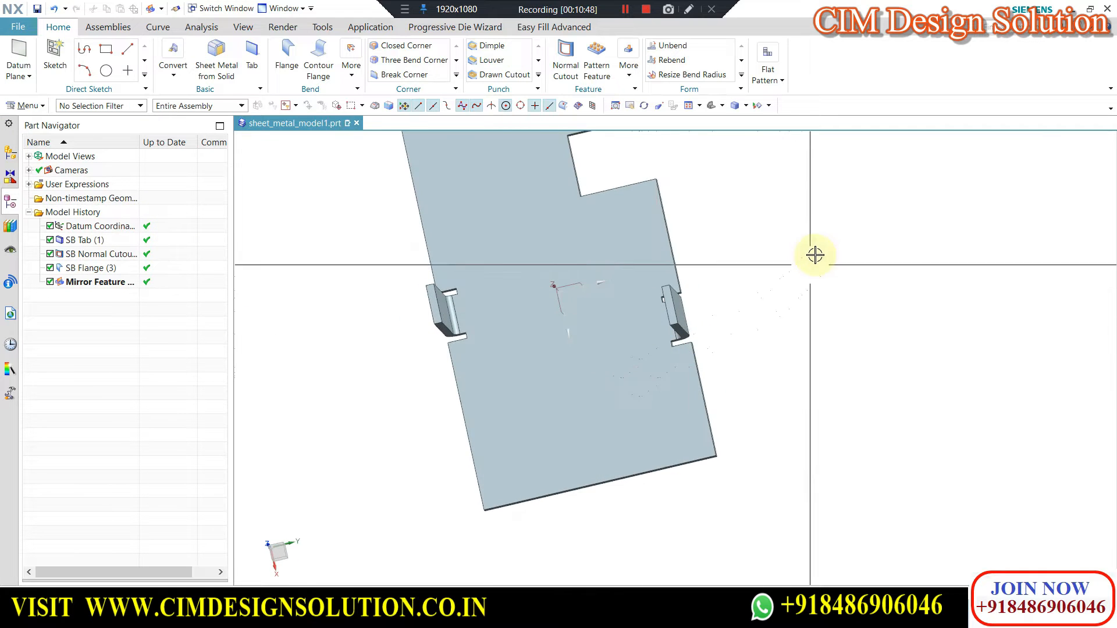
key("F8")
scroll(521, 285, "up", 1)
scroll(689, 287, "down", 1)
middle_click_drag(688, 287, 725, 246)
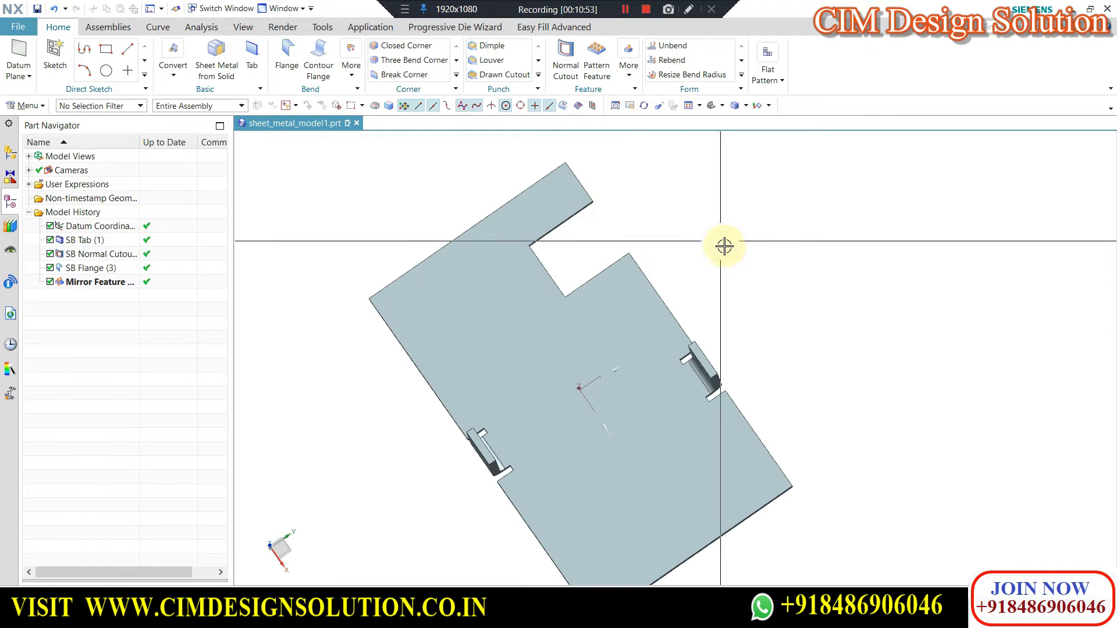
Measure the projected distance along the tab's length from the cutout's inner edge to the near relief of the mirrored flange.
left_click(201, 25)
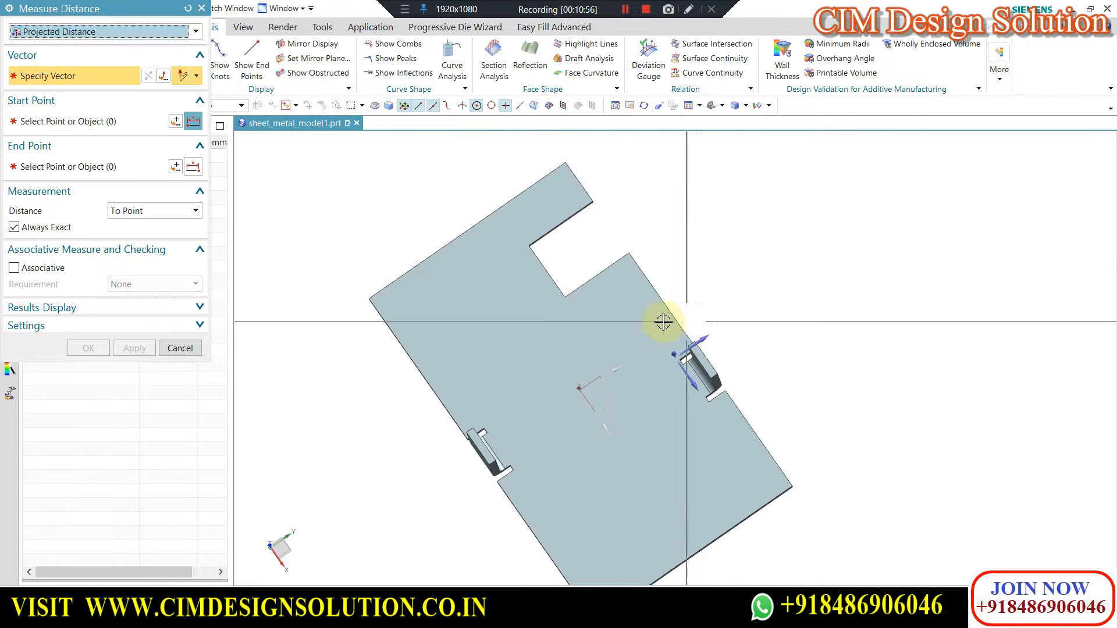
left_click(684, 373)
left_click(620, 255)
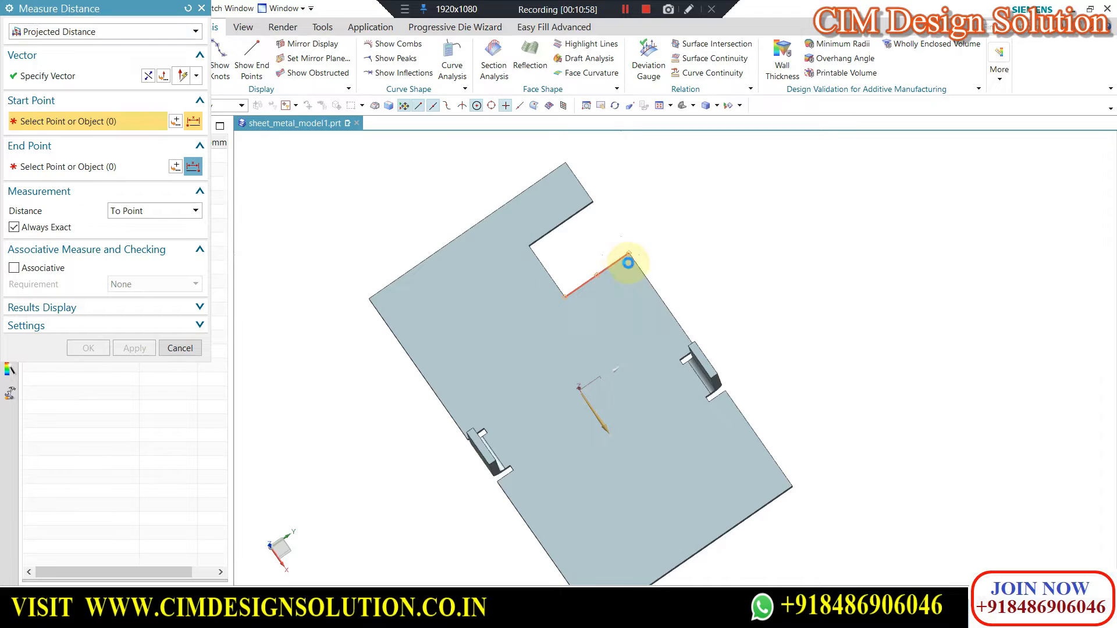
scroll(679, 369, "up", 5)
left_click(689, 359)
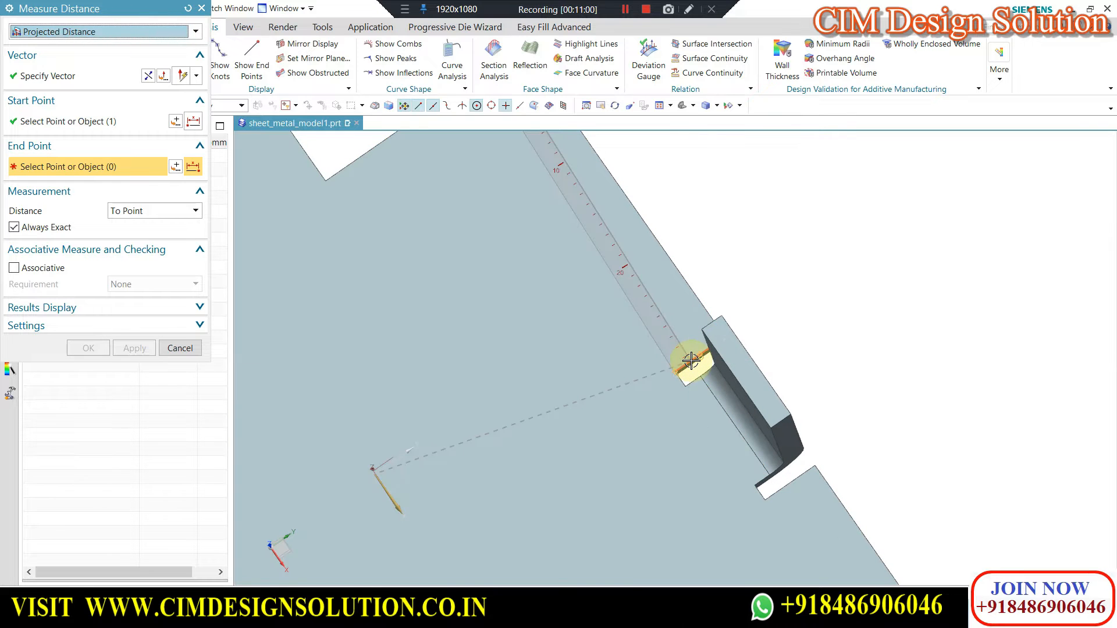
scroll(686, 240, "down", 4)
key("Escape")
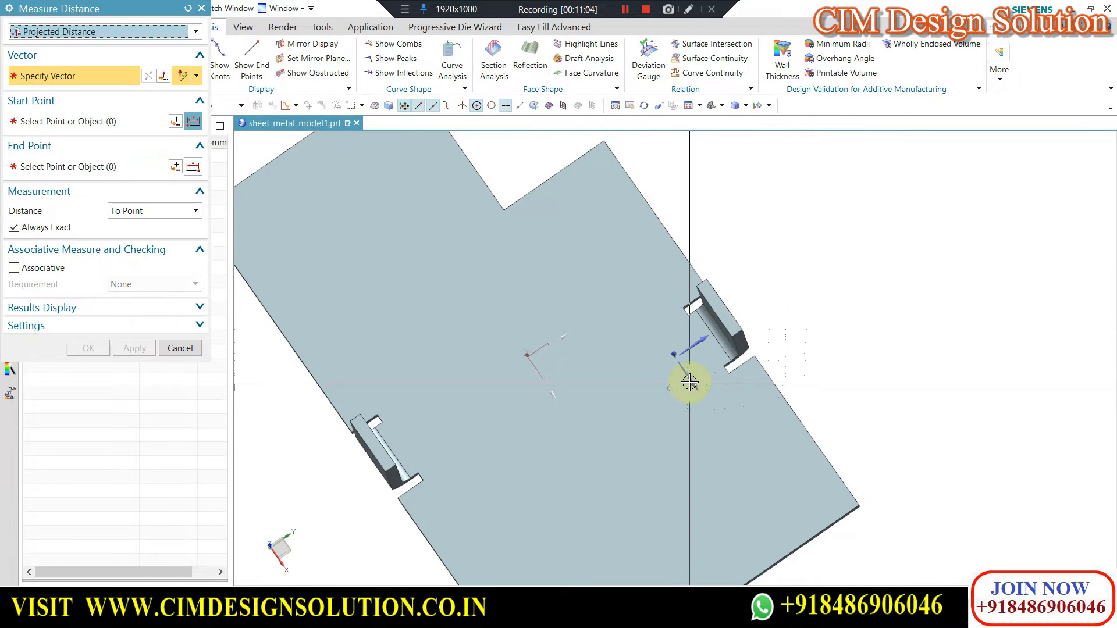
Measure the projected distance from the tab's short edge farthest from the cutout to the mirrored flange's other relief.
left_click(826, 528)
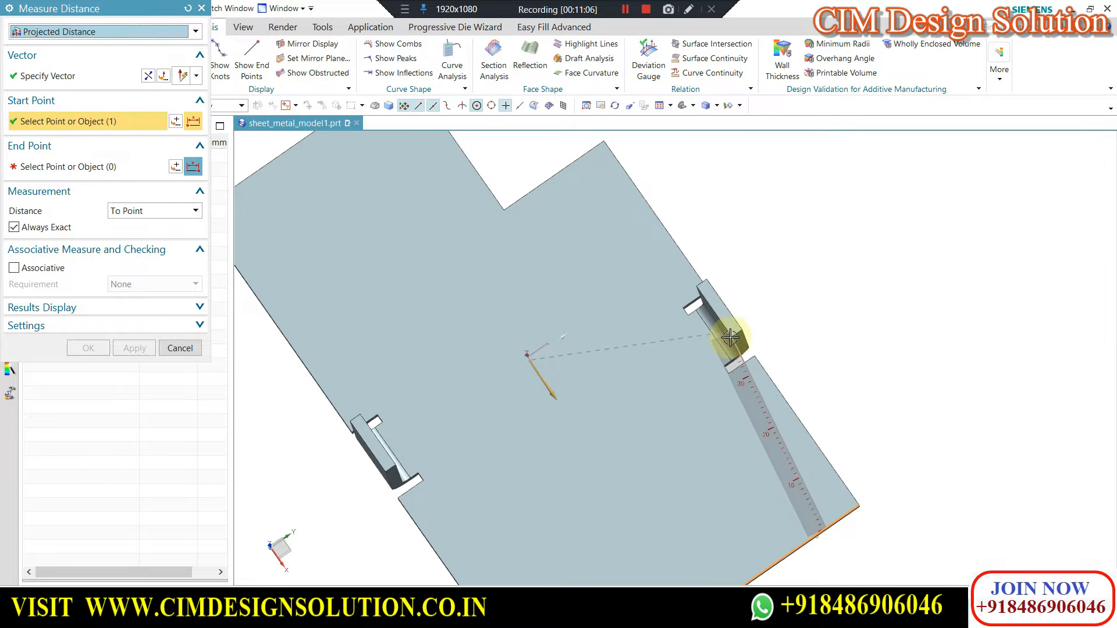
left_click(744, 365)
key("Escape")
scroll(670, 298, "down", 3)
middle_click_drag(670, 288, 655, 277)
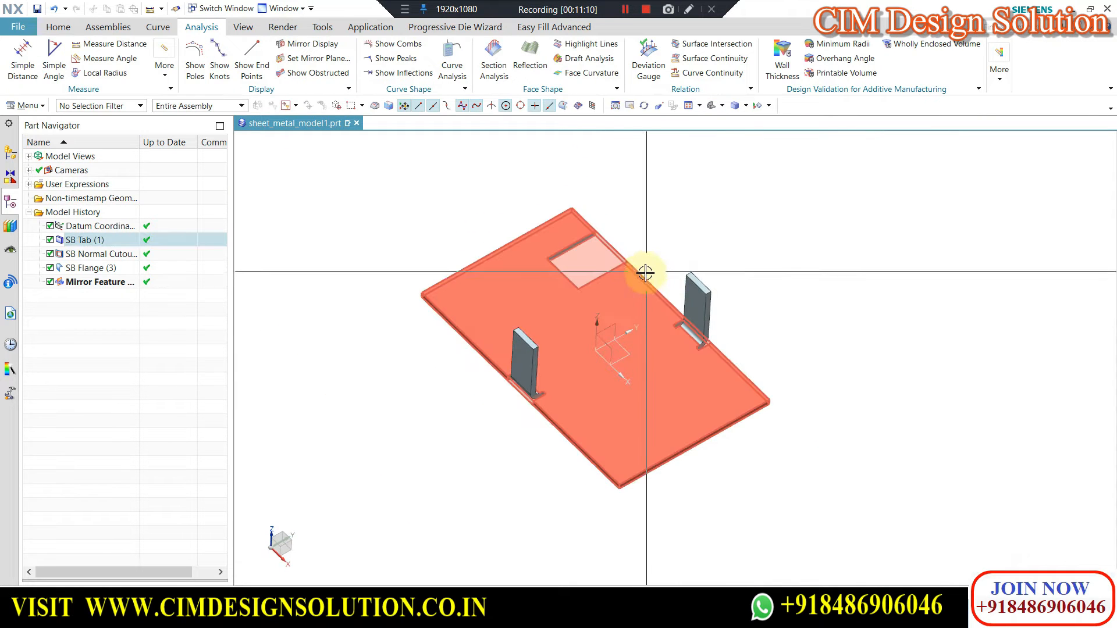
middle_click_drag(728, 263, 663, 310)
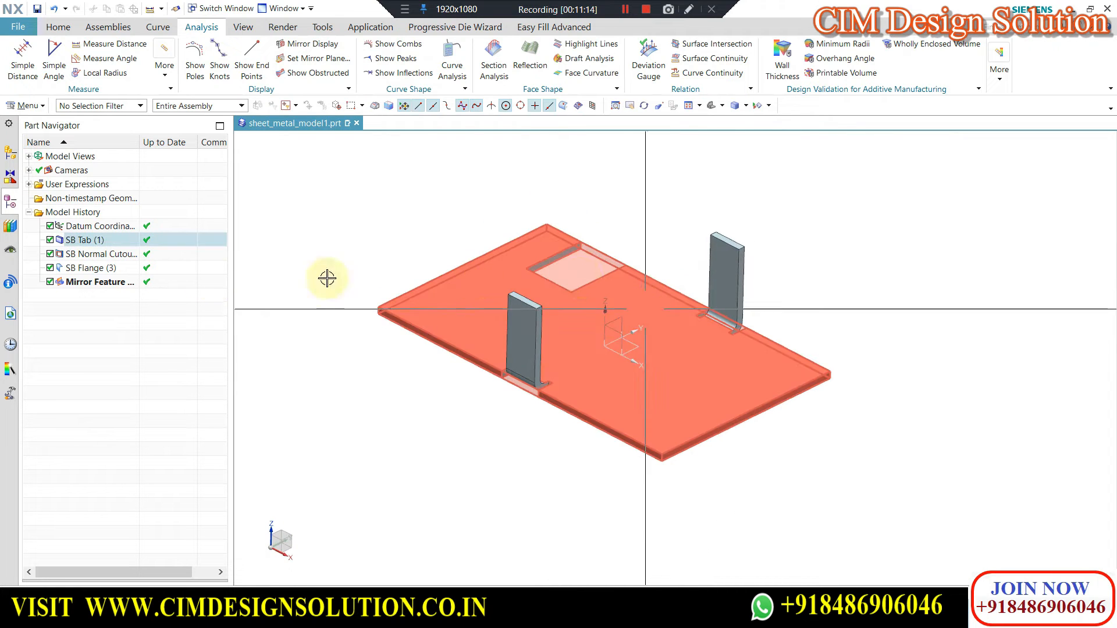
Edit the original flange to enable geometry mirror and pattern.
left_click(83, 240)
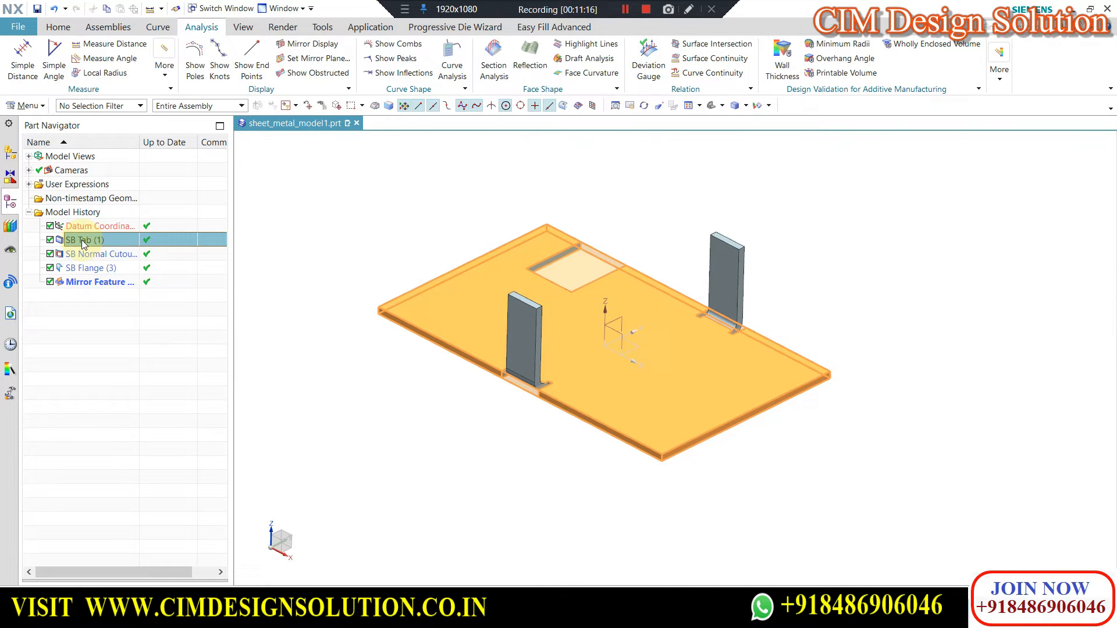
double_click(87, 269)
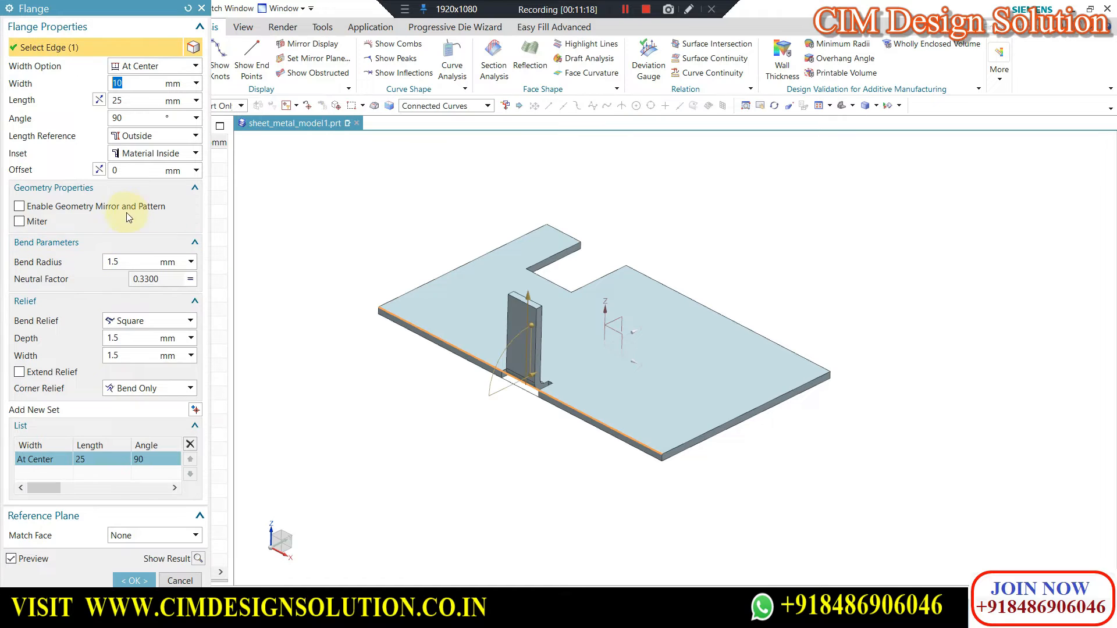
left_click(19, 208)
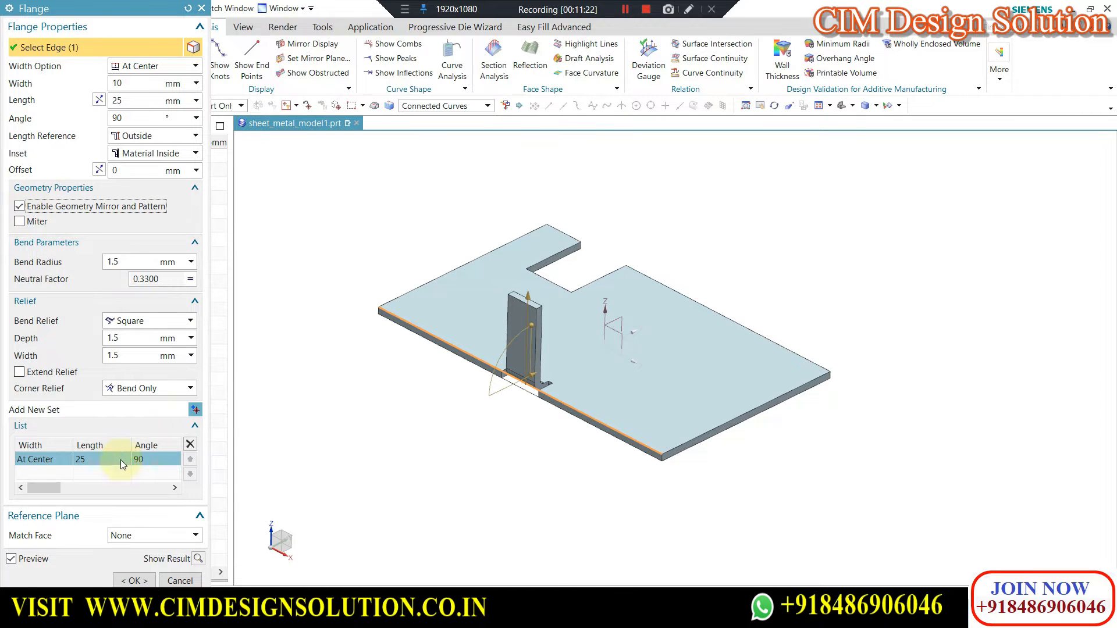
left_click(138, 582)
middle_click_drag(606, 324, 826, 334)
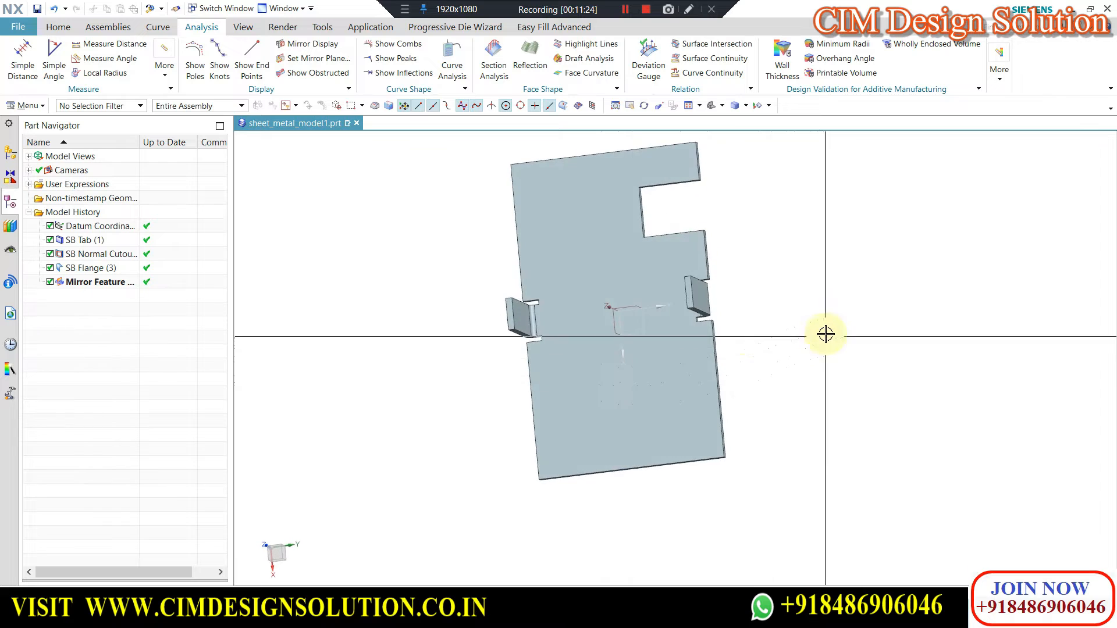
Examine the original and mirrored flanges and their relief cuts from several angles.
key("F8")
scroll(677, 294, "up", 3)
middle_click_drag(781, 271, 803, 267)
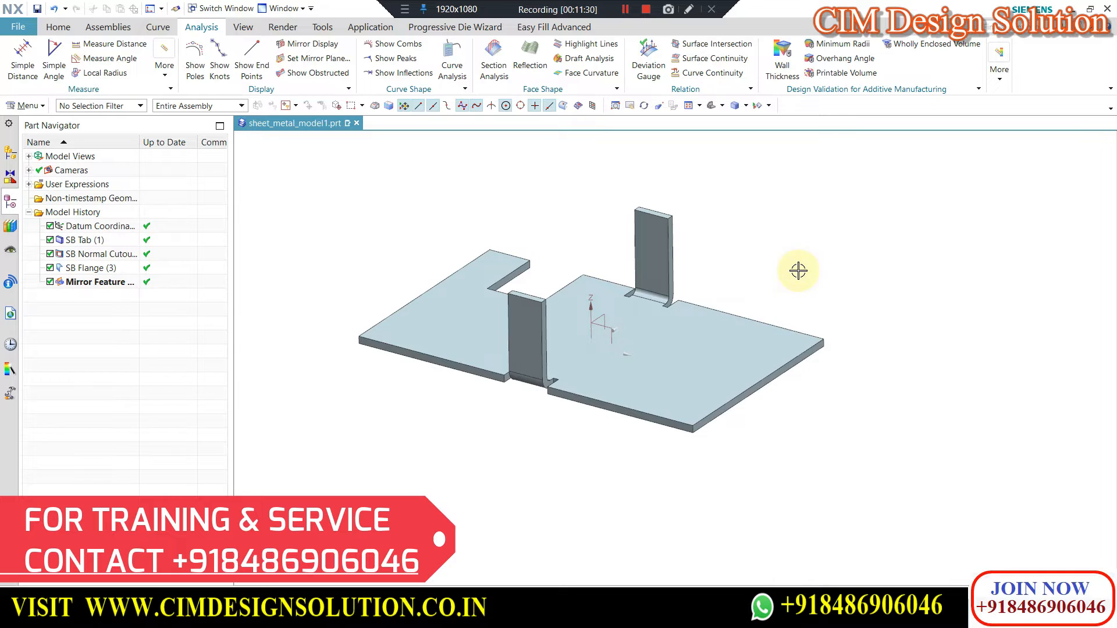
middle_click_drag(586, 252, 638, 295)
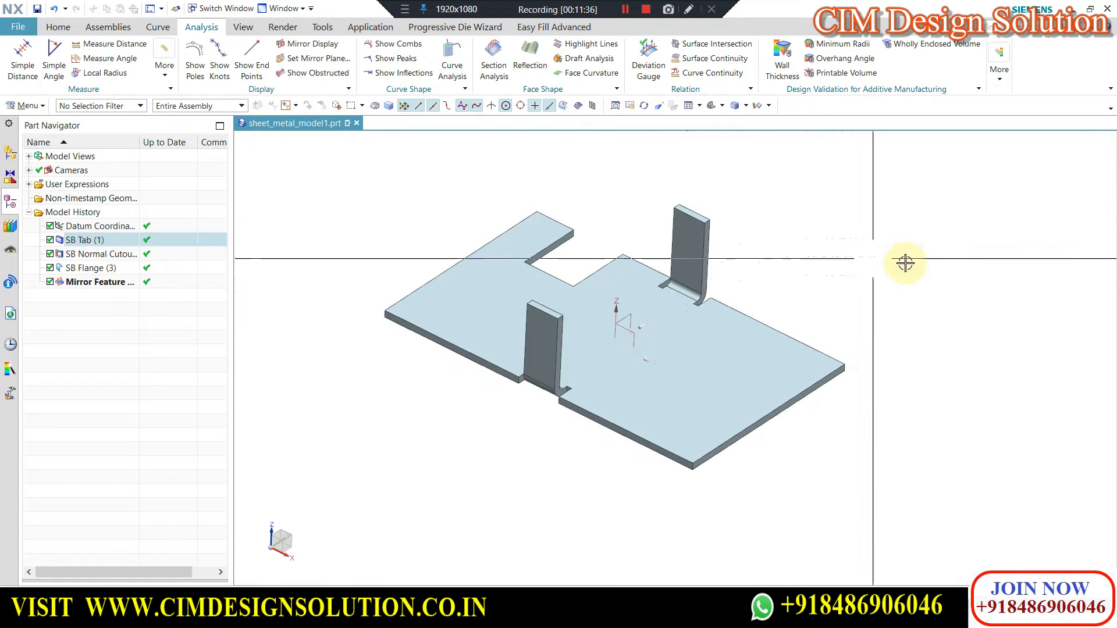
scroll(755, 278, "up", 1)
middle_click_drag(756, 278, 736, 264)
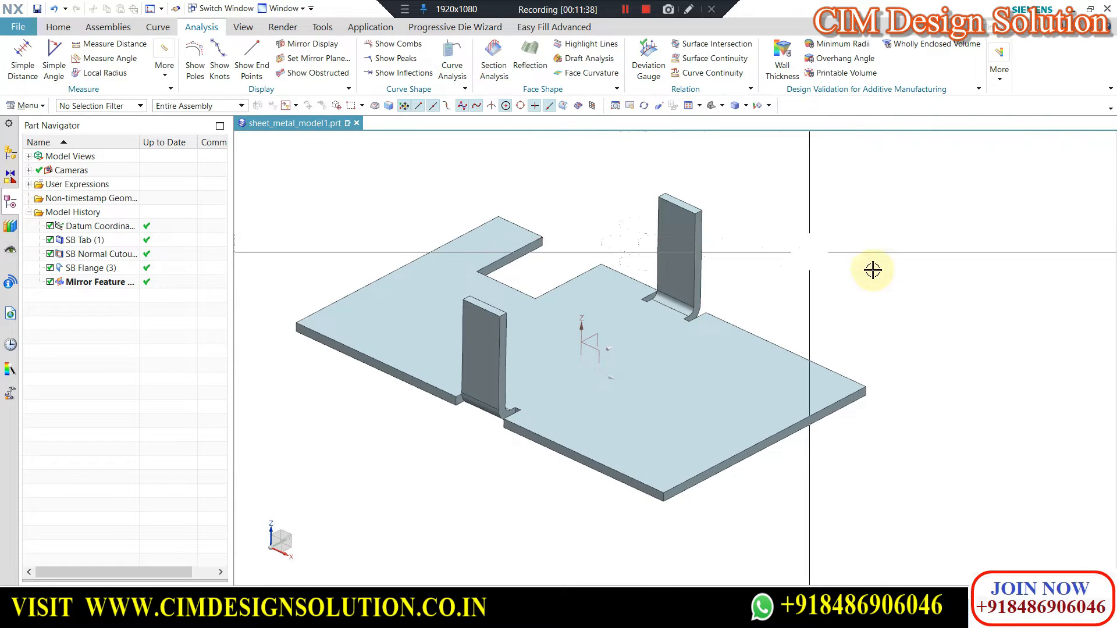
scroll(942, 298, "down", 1)
scroll(761, 274, "up", 2)
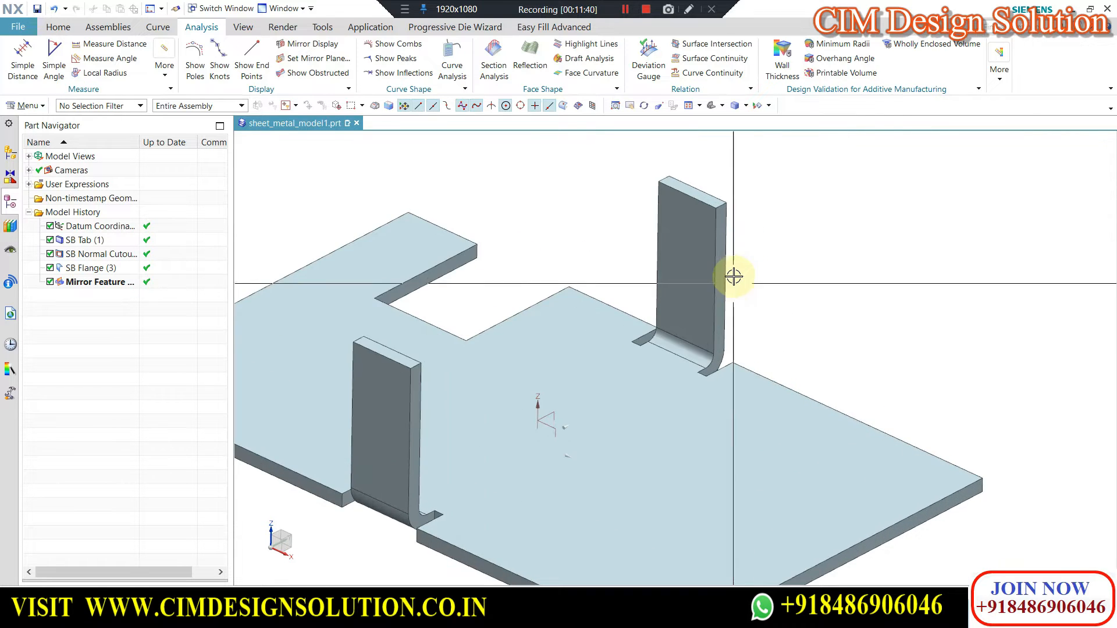
scroll(673, 270, "down", 1)
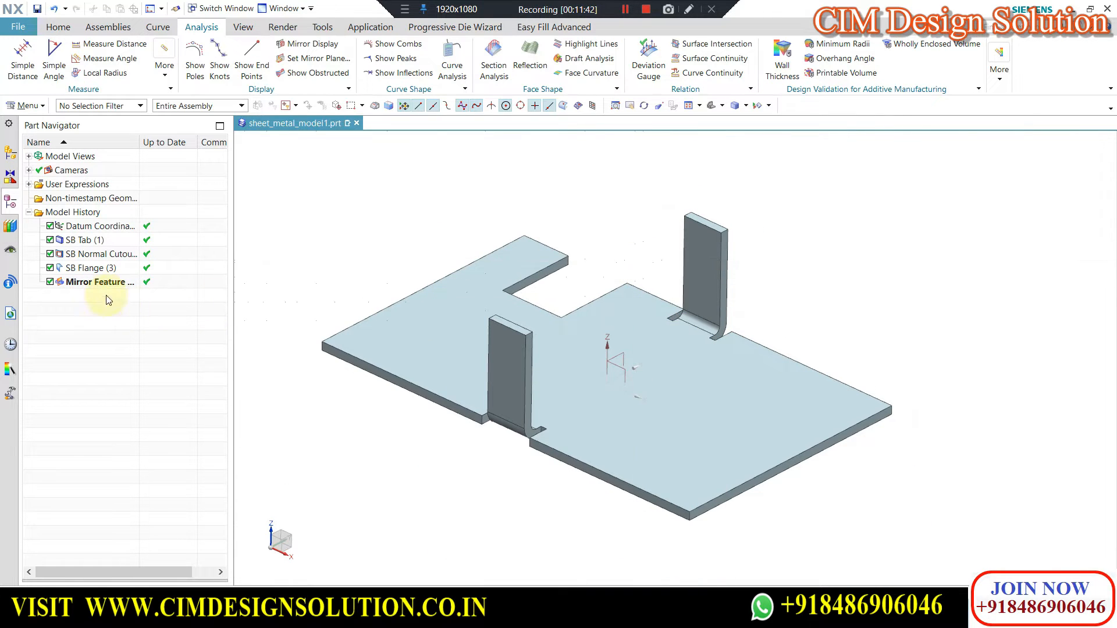
Delete the normal cutout, the flange and the mirror feature so that only the base tab is left.
left_click(79, 282)
left_click(80, 268, "ctrl")
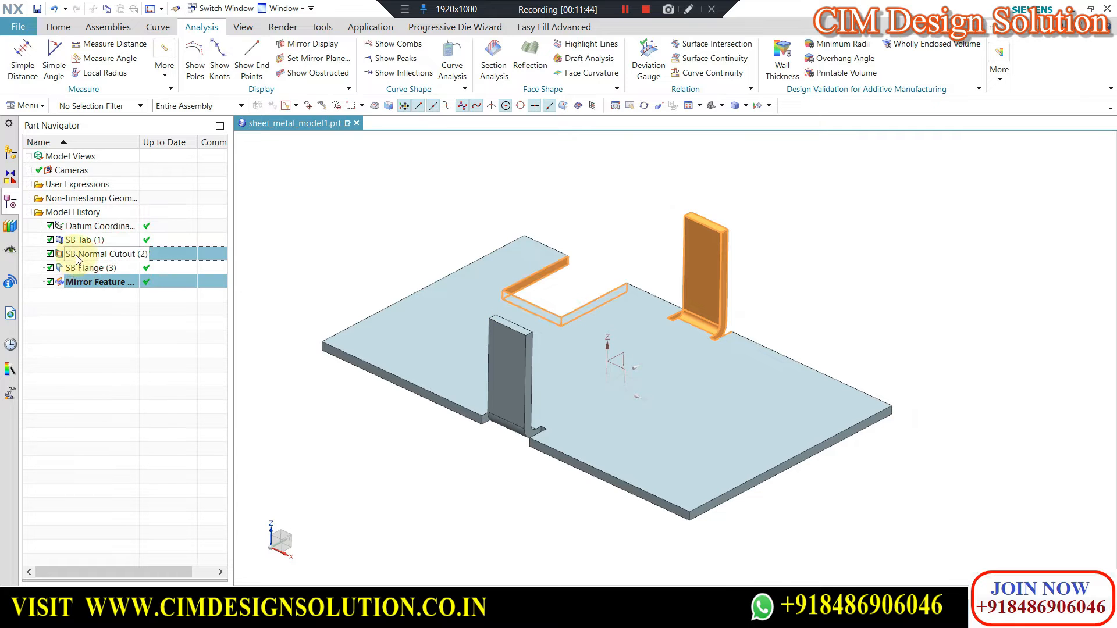
right_click(83, 274)
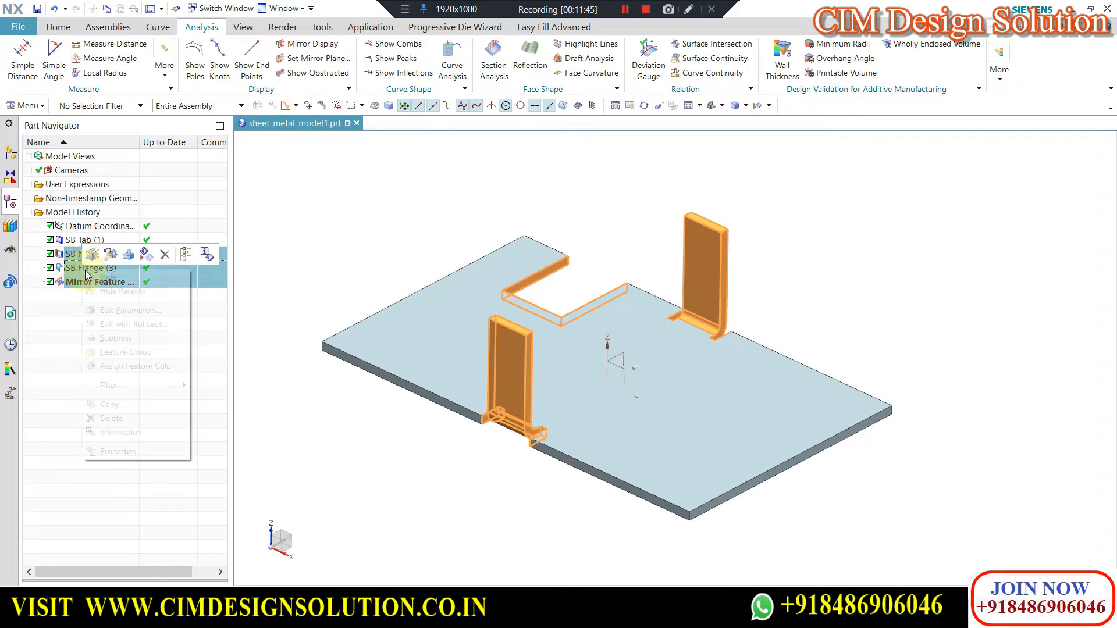
left_click(116, 420)
left_click(402, 194)
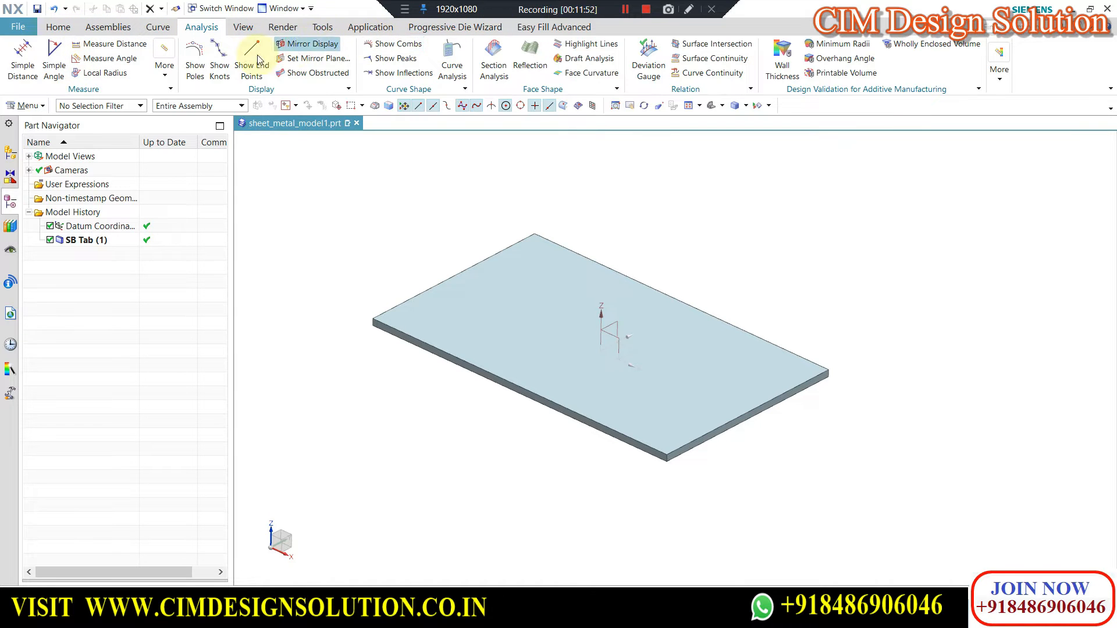
Start a 25 mm long flange on two adjacent edges of the tab and set its width option to Full.
left_click(58, 26)
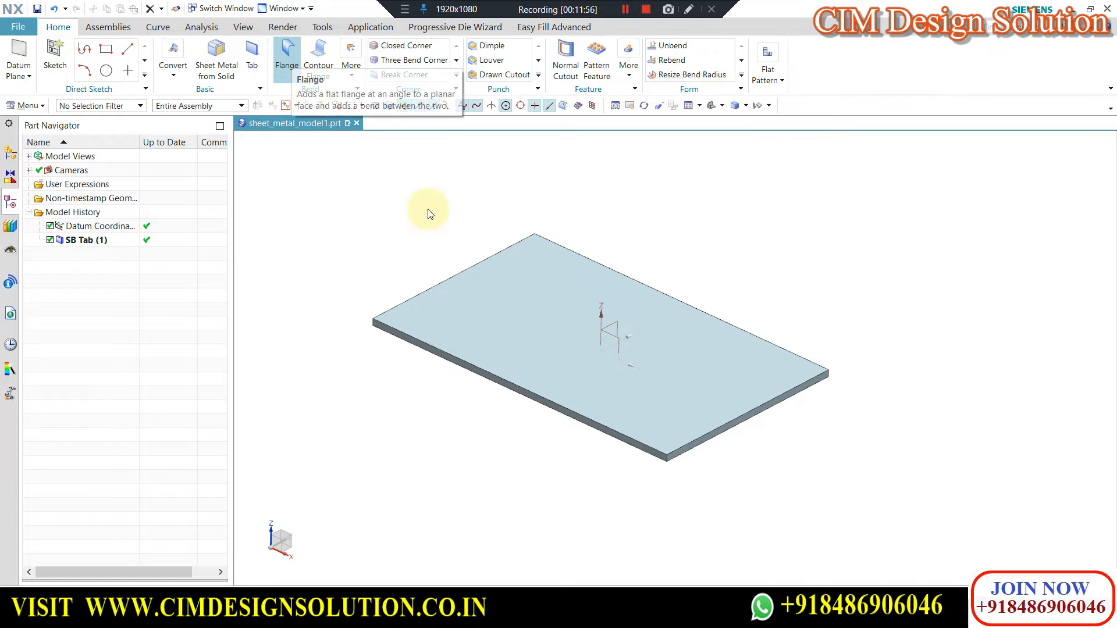
left_click(631, 440)
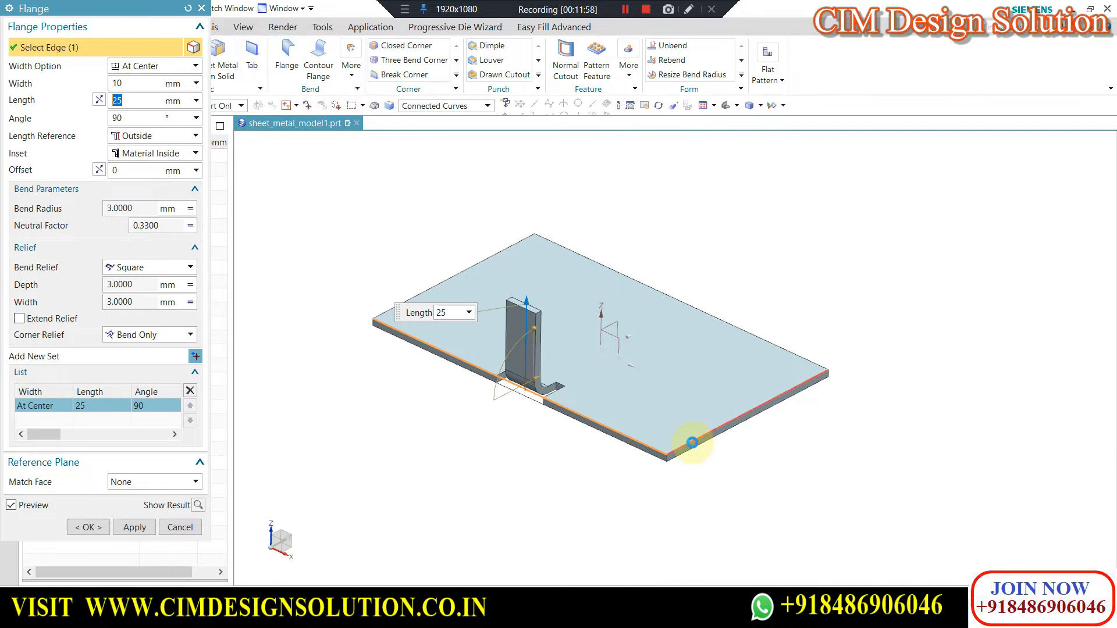
left_click(692, 442)
left_click(119, 66)
left_click(122, 90)
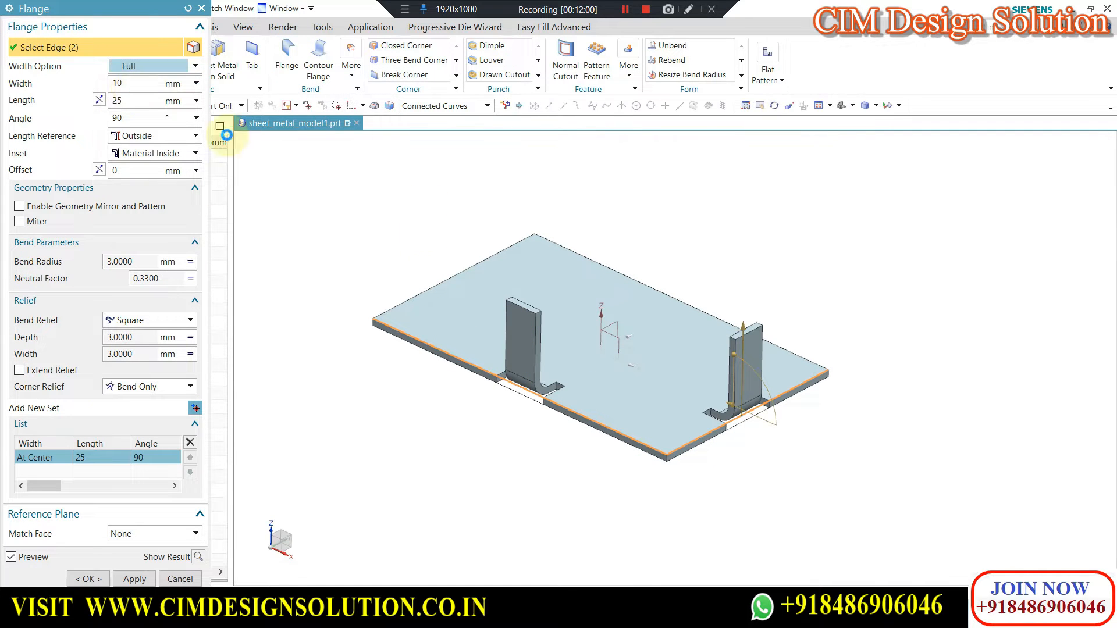
scroll(321, 370, "up", 5)
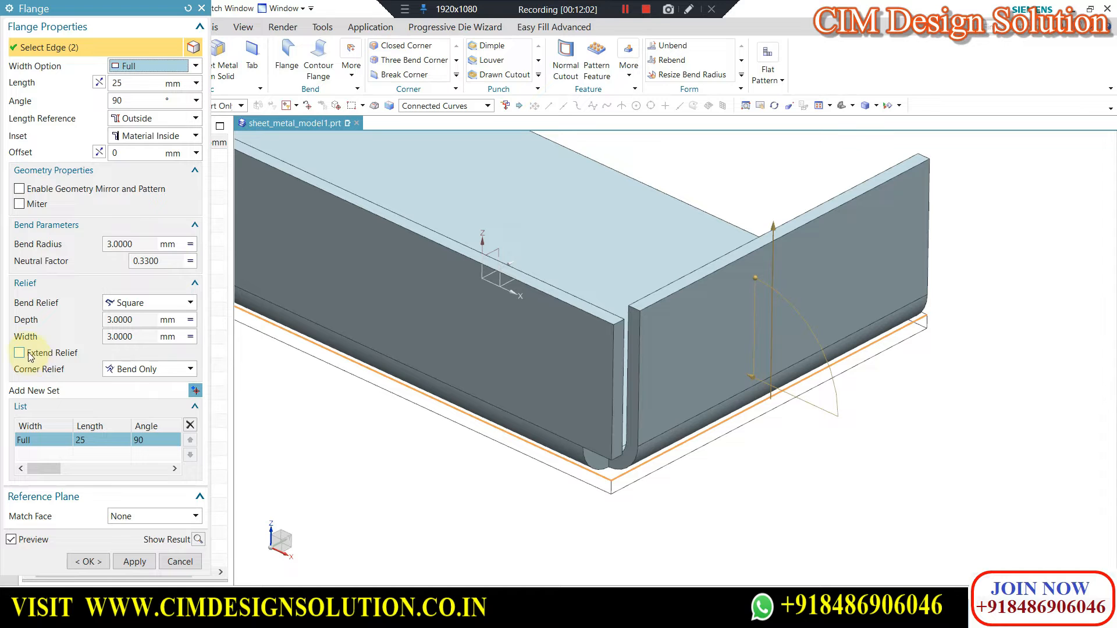
Set the flange inset to Material Outside and the corner relief to Bend/Face.
left_click(150, 136)
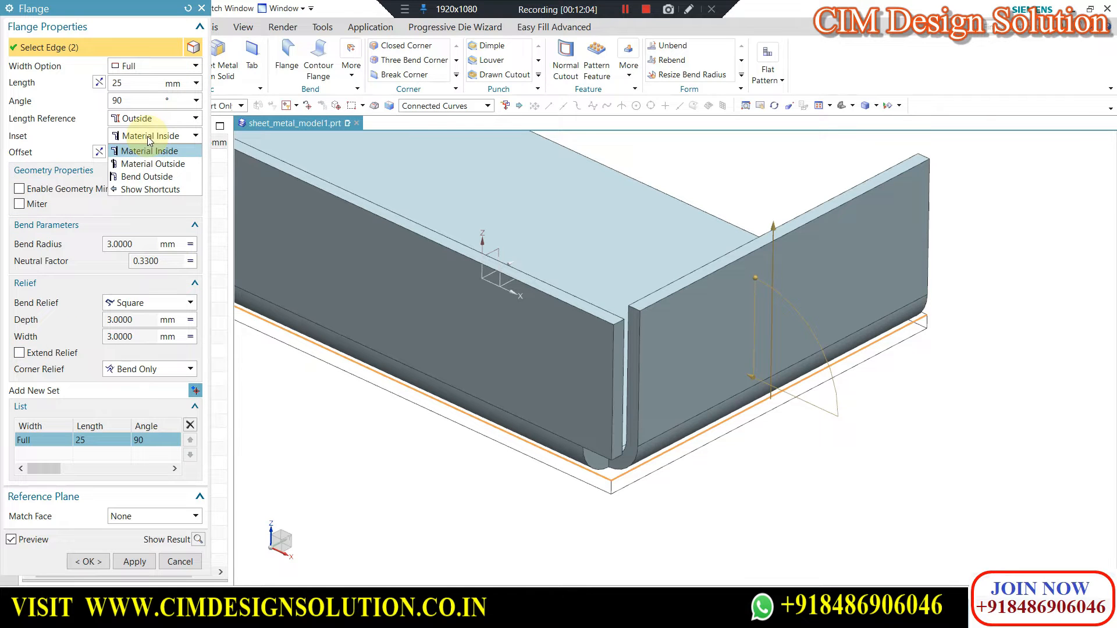
left_click(147, 166)
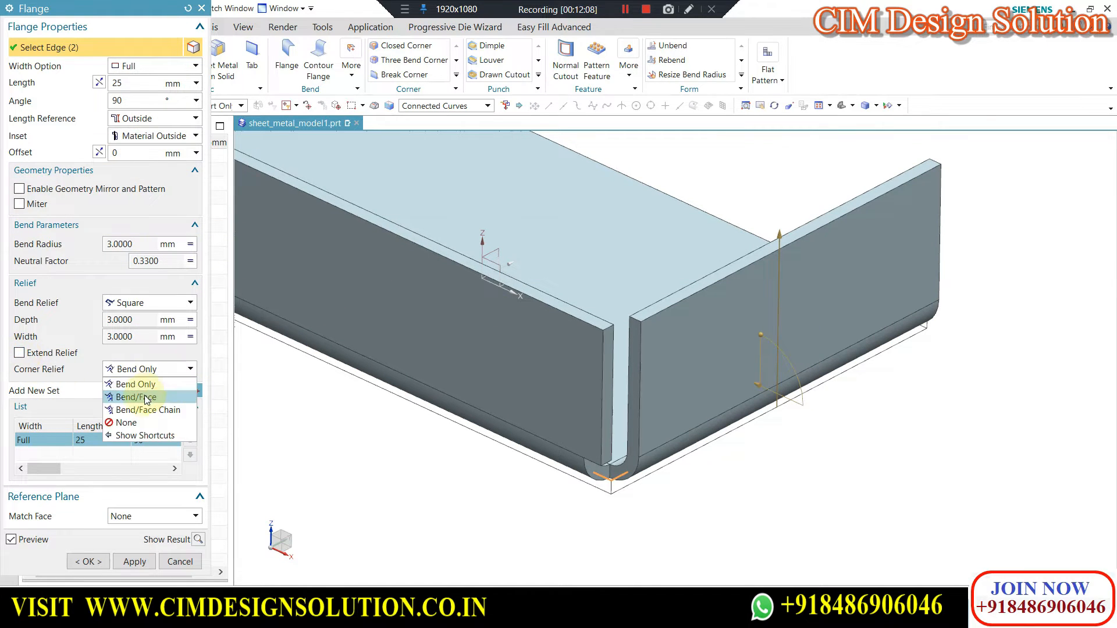
left_click(147, 398)
scroll(737, 389, "up", 1)
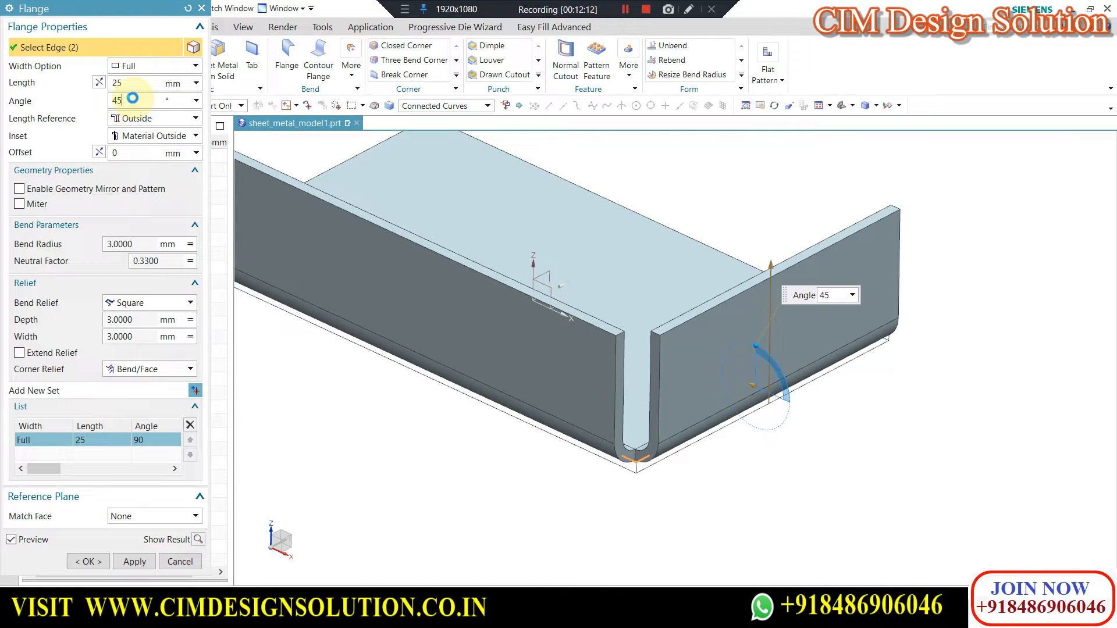
Set the flange angle to 45° and try the reversed length direction before restoring the upward direction.
key("Return")
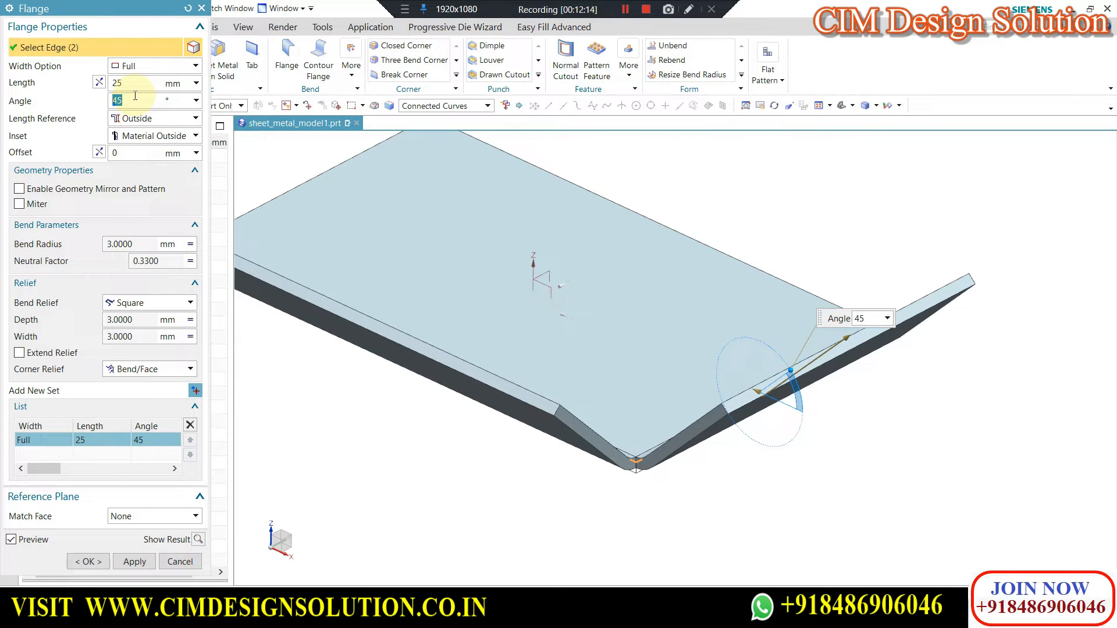
left_click(102, 81)
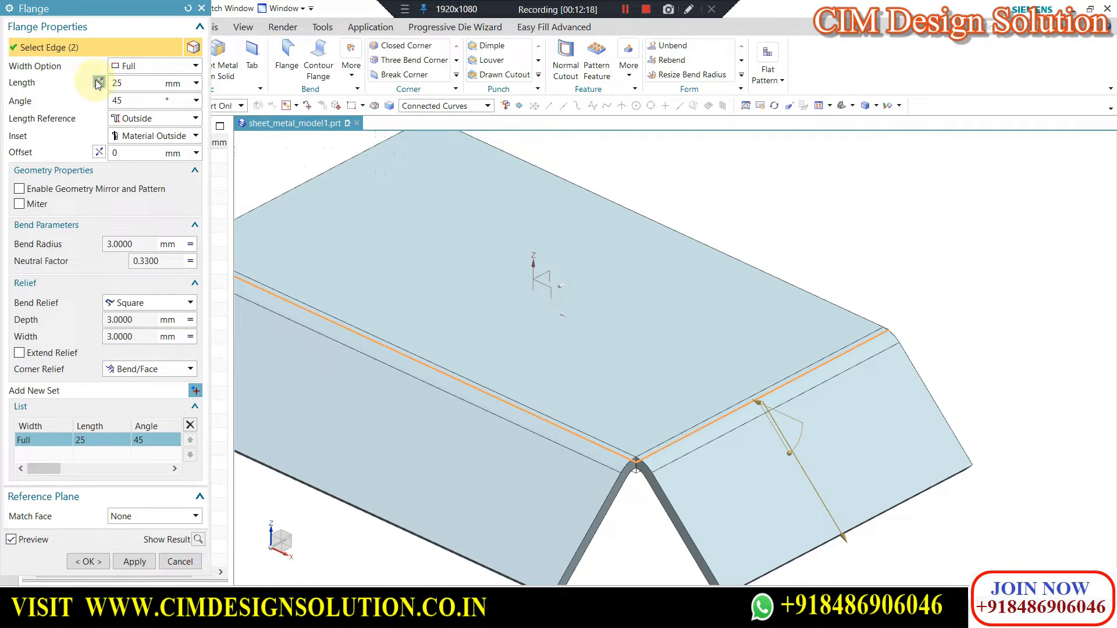
left_click(99, 83)
middle_click_drag(559, 206, 643, 256)
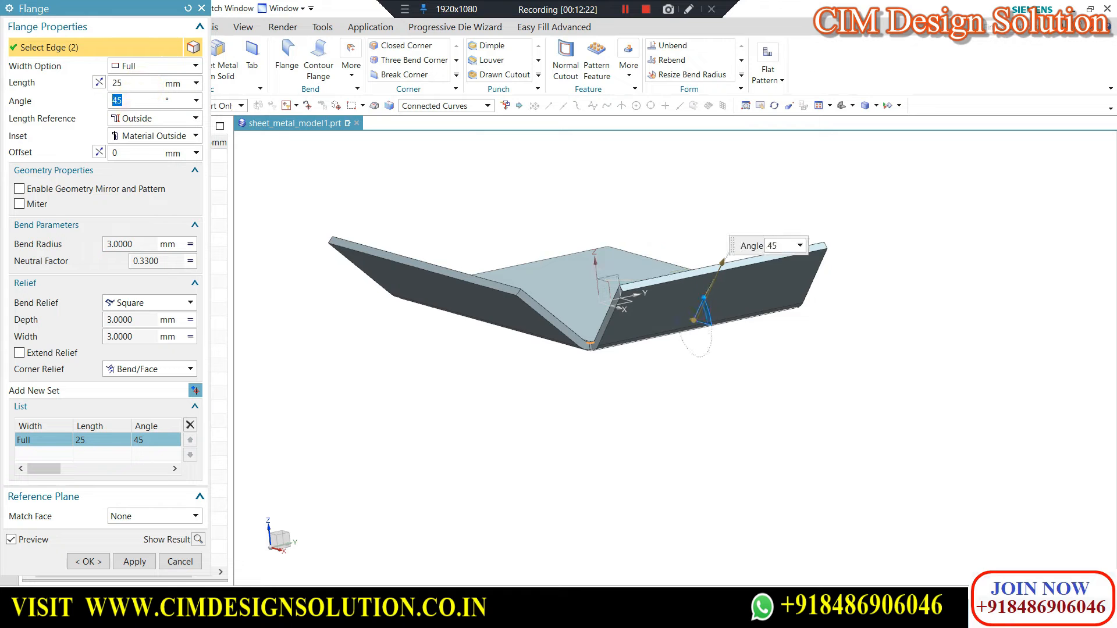
Set the flange angle to 125° and examine the corner where the two adjacent flanges meet.
key("Return")
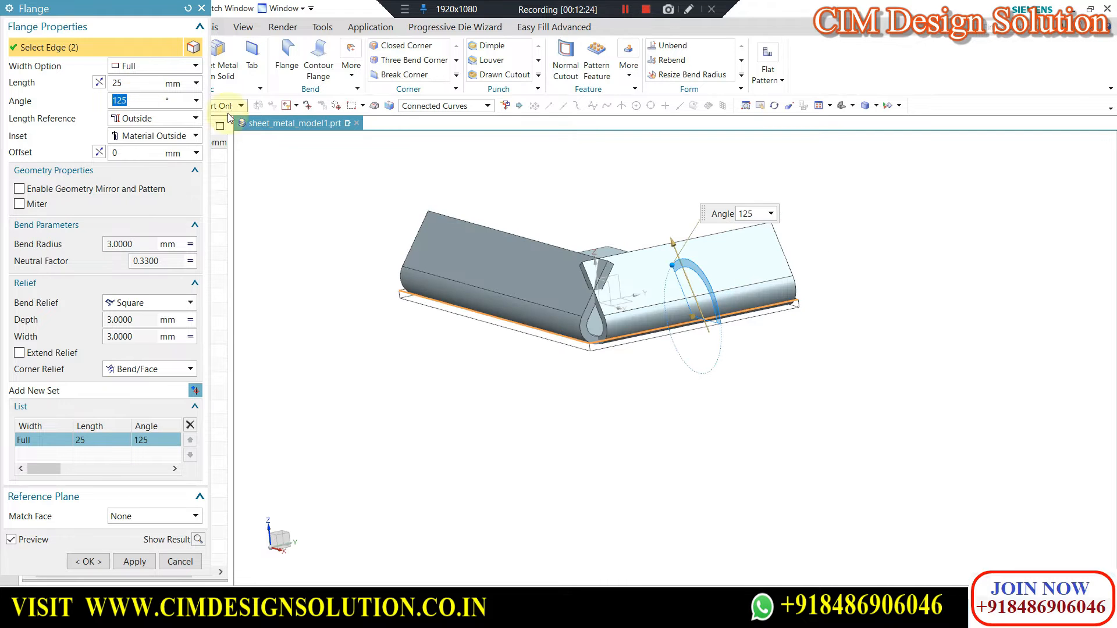
scroll(616, 264, "up", 5)
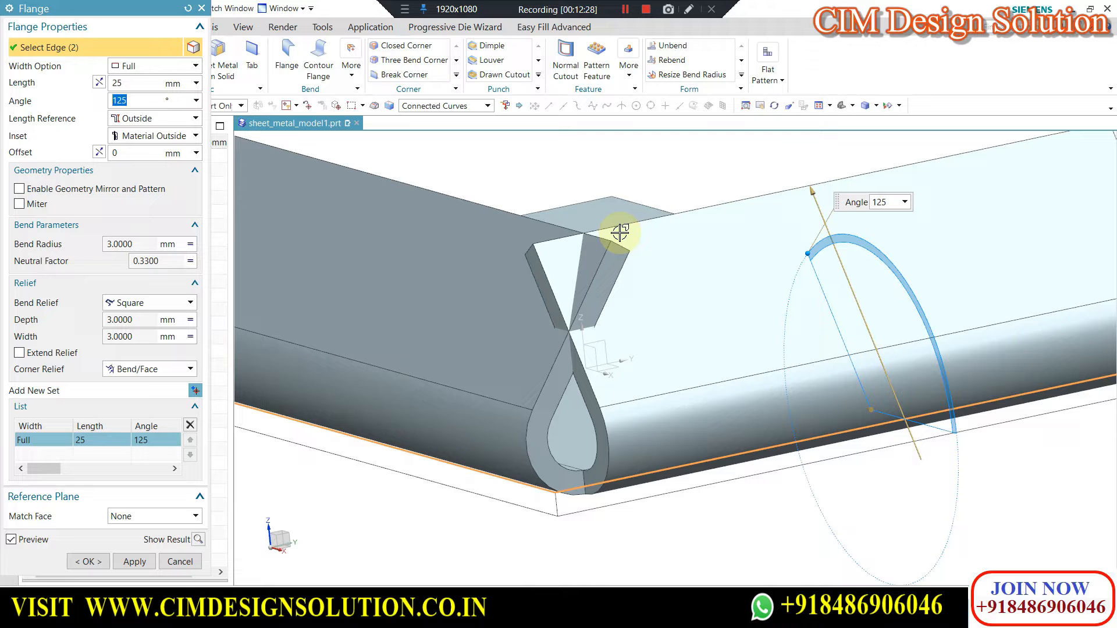
scroll(754, 235, "down", 2)
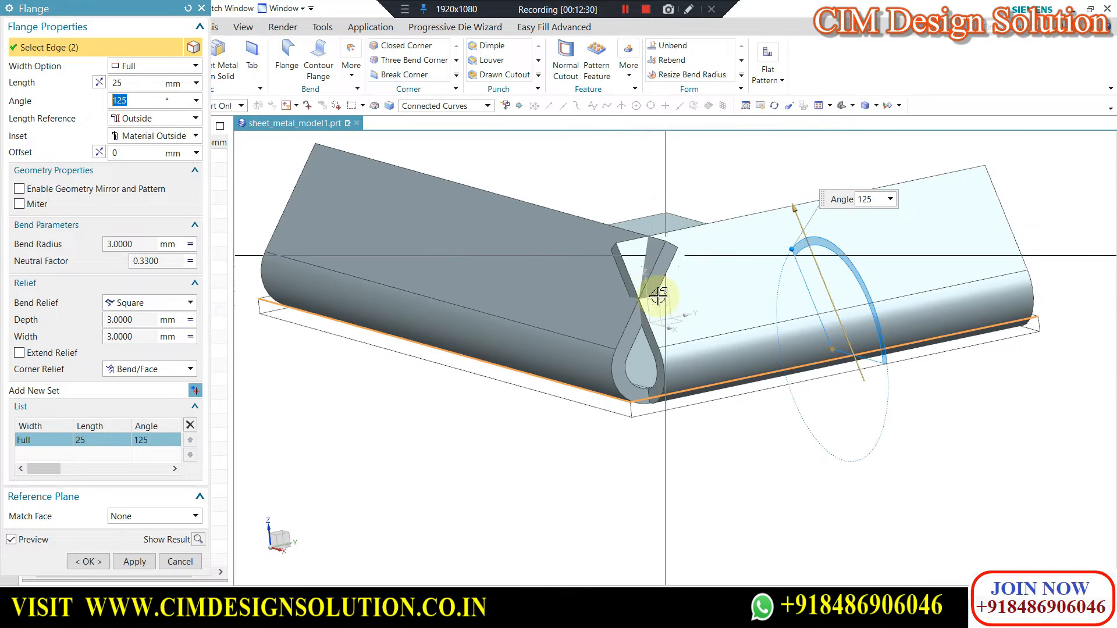
scroll(660, 295, "up", 2)
scroll(691, 289, "down", 1)
scroll(778, 279, "down", 1)
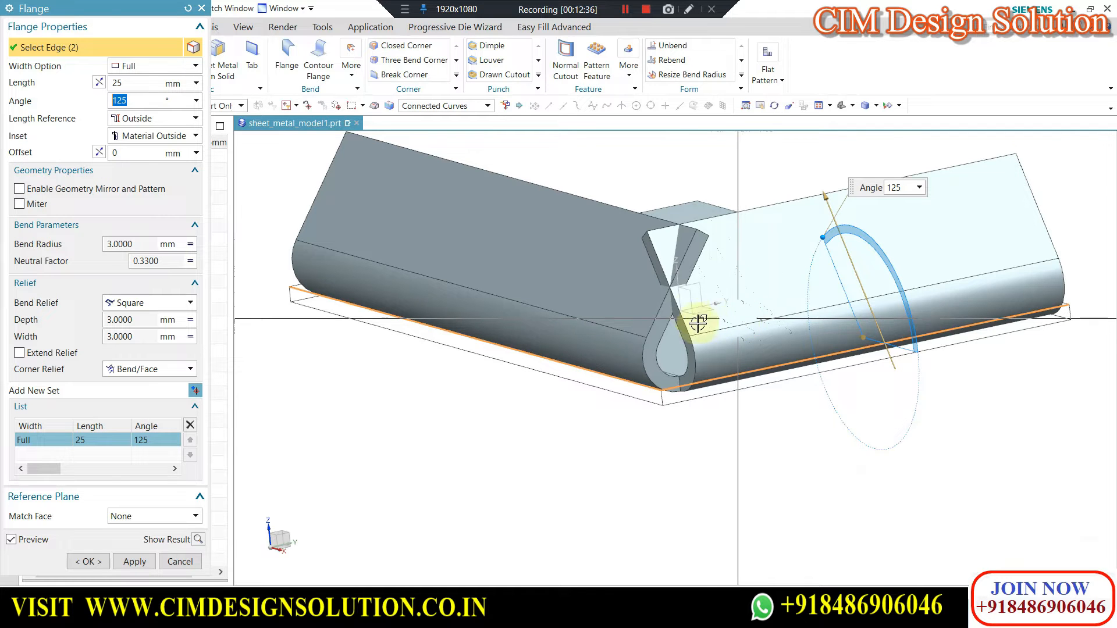
scroll(698, 323, "up", 1)
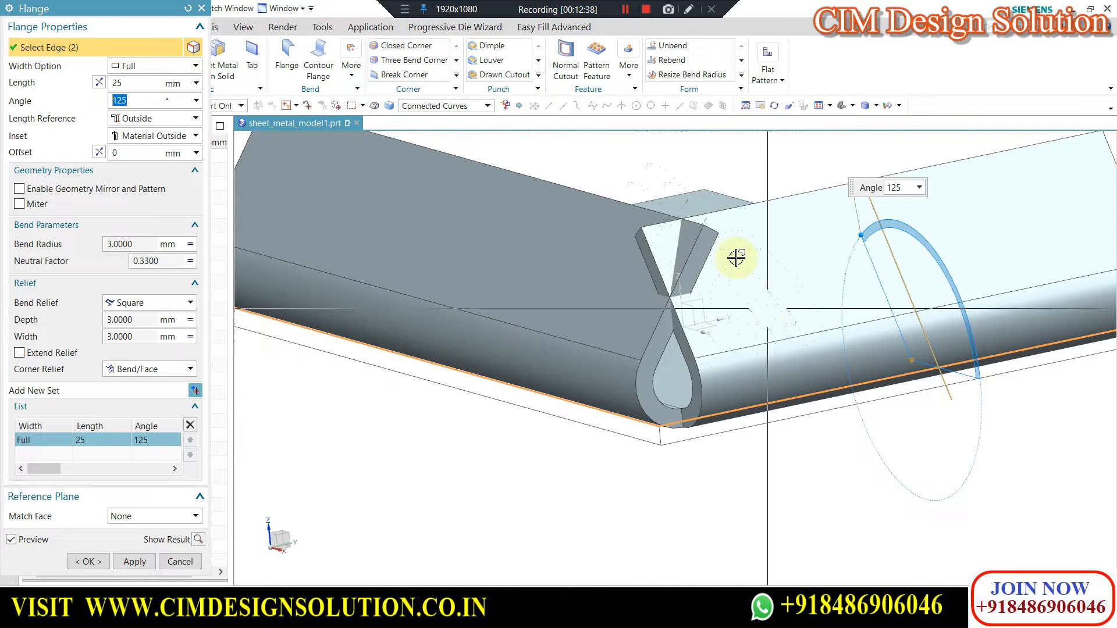
scroll(736, 258, "down", 1)
scroll(747, 326, "down", 1)
scroll(750, 275, "up", 3)
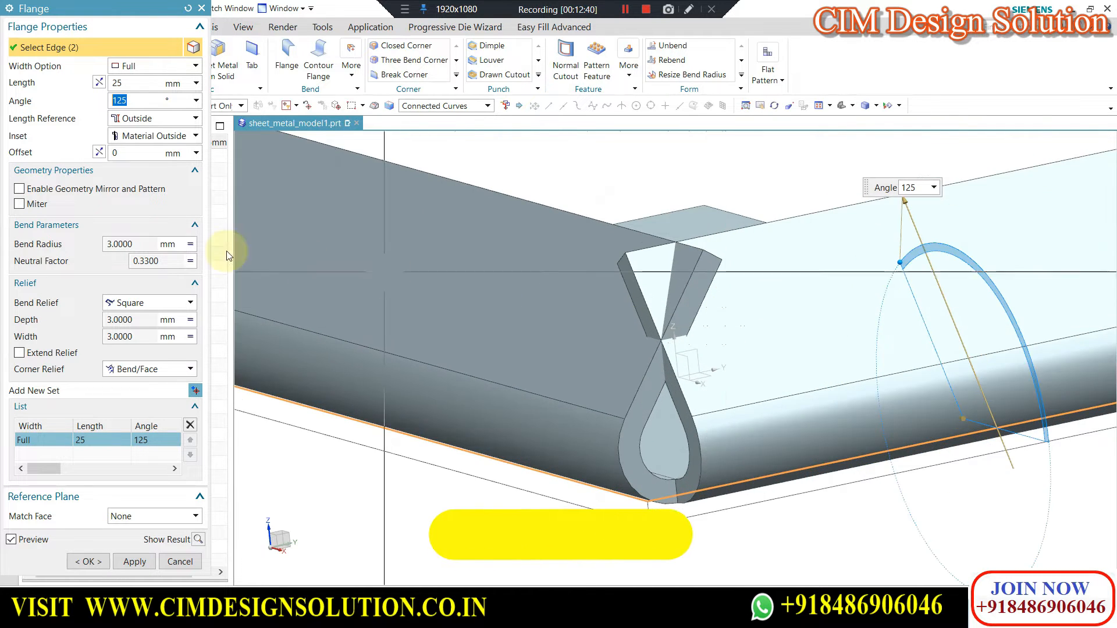
Enable Miter for the two adjacent flanges and create the flange feature.
left_click(21, 204)
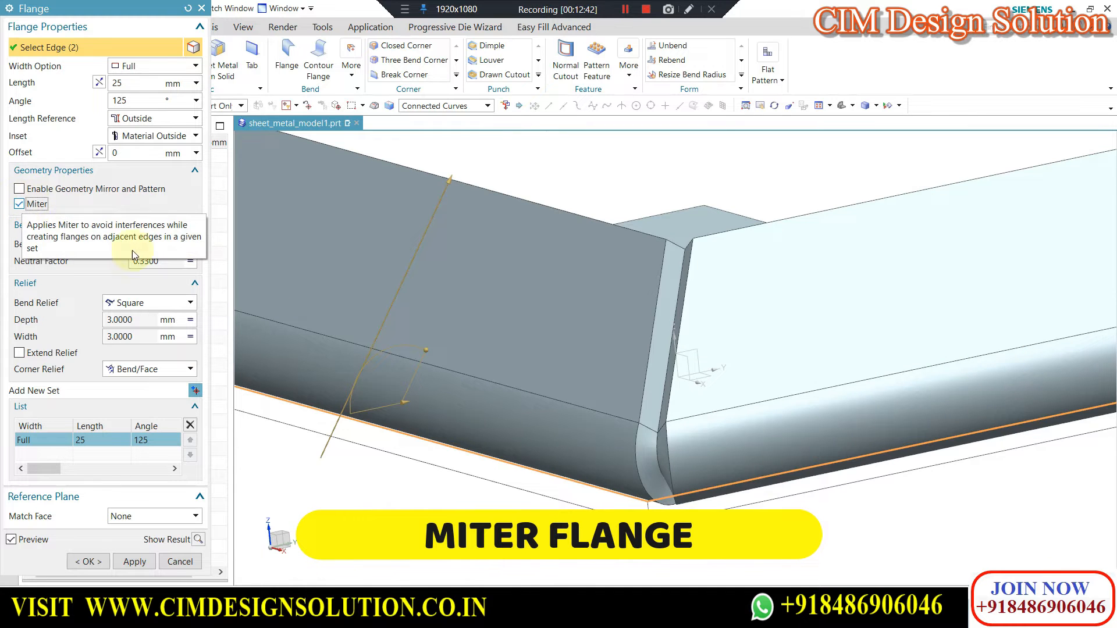
scroll(669, 329, "down", 2)
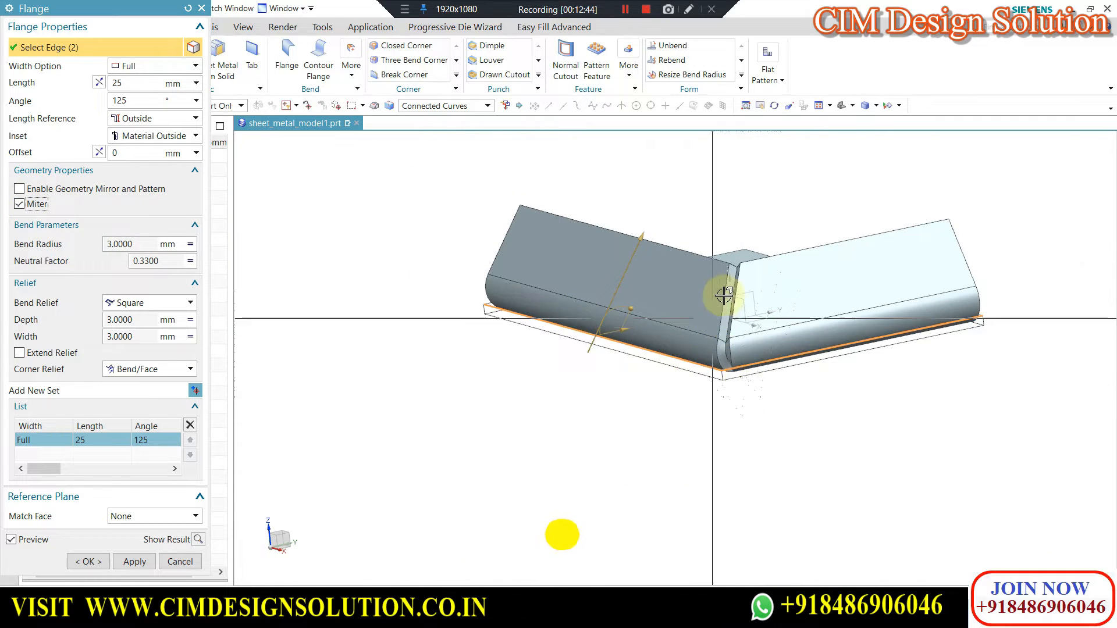
scroll(725, 295, "up", 2)
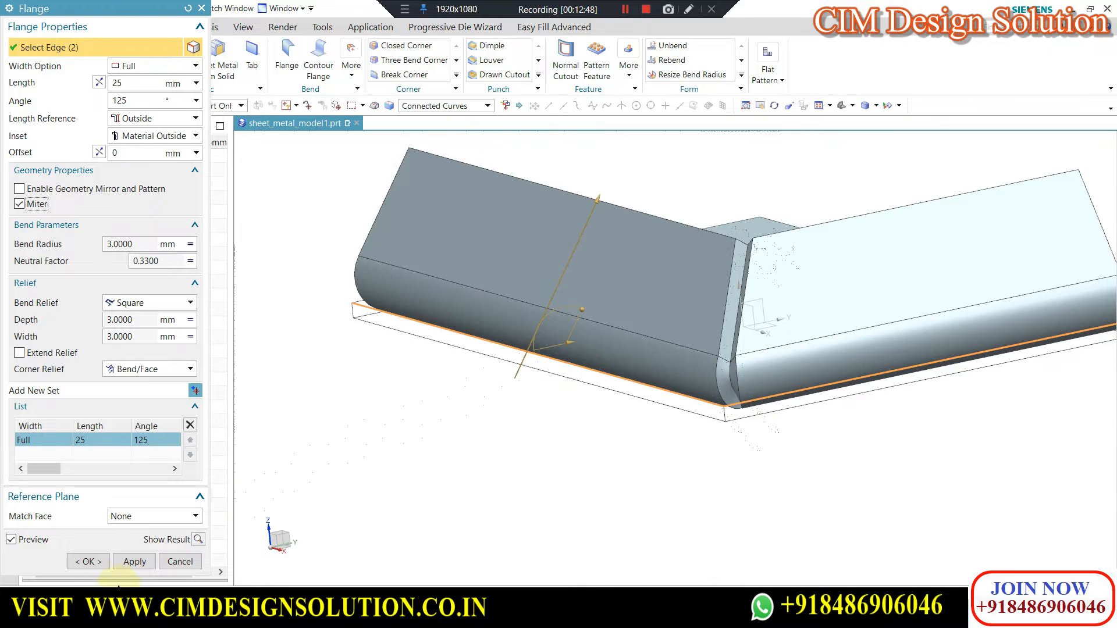
left_click(87, 559)
middle_click_drag(766, 331, 569, 281)
scroll(754, 304, "up", 3)
left_click(285, 64)
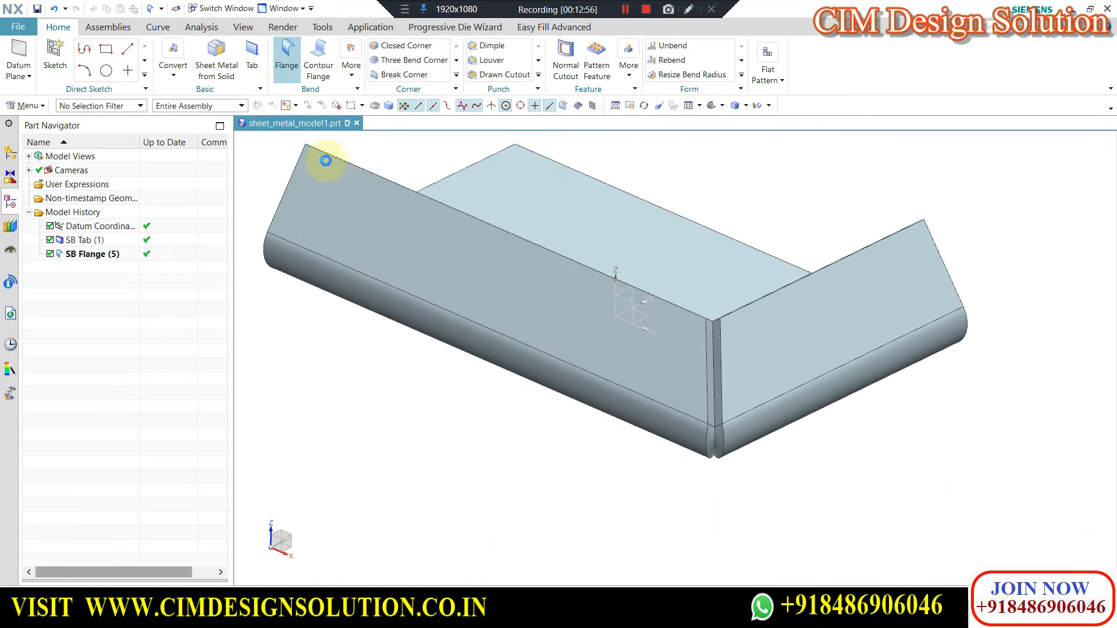
left_click(138, 526)
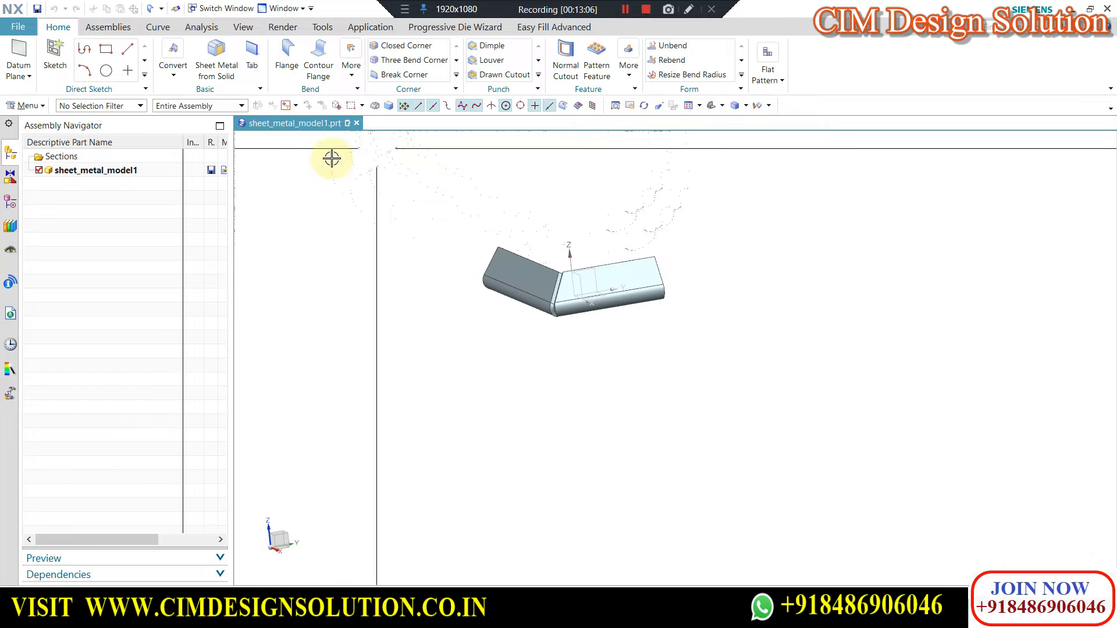
scroll(200, 486, "down", 5)
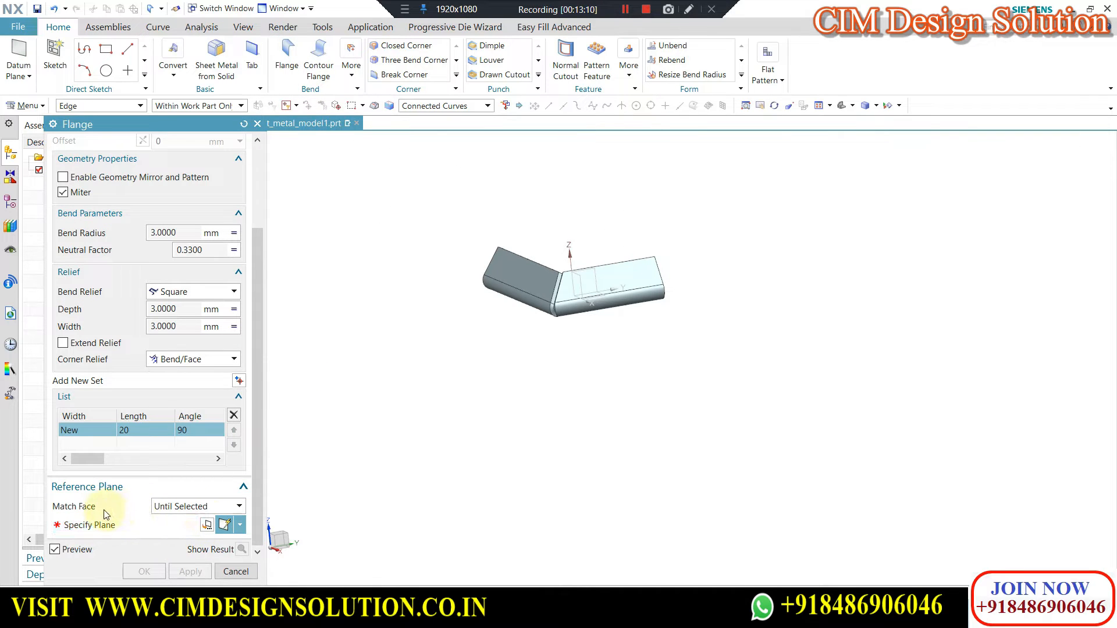
left_click(235, 571)
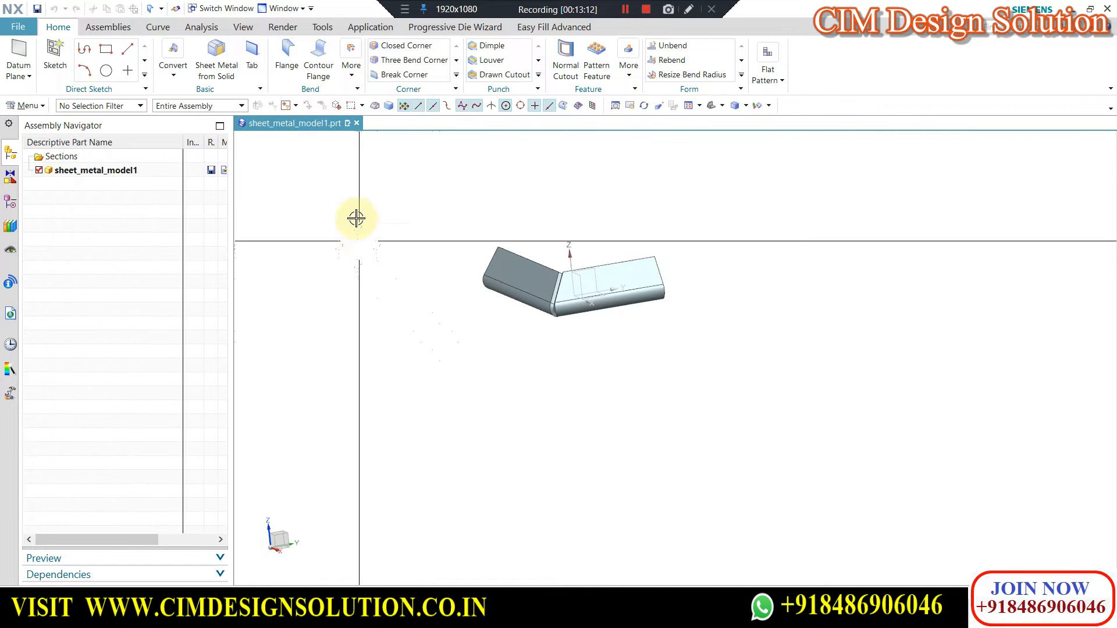
Create a new model file model2 and switch it to the Sheet Metal application.
left_click(19, 27)
left_click(165, 83)
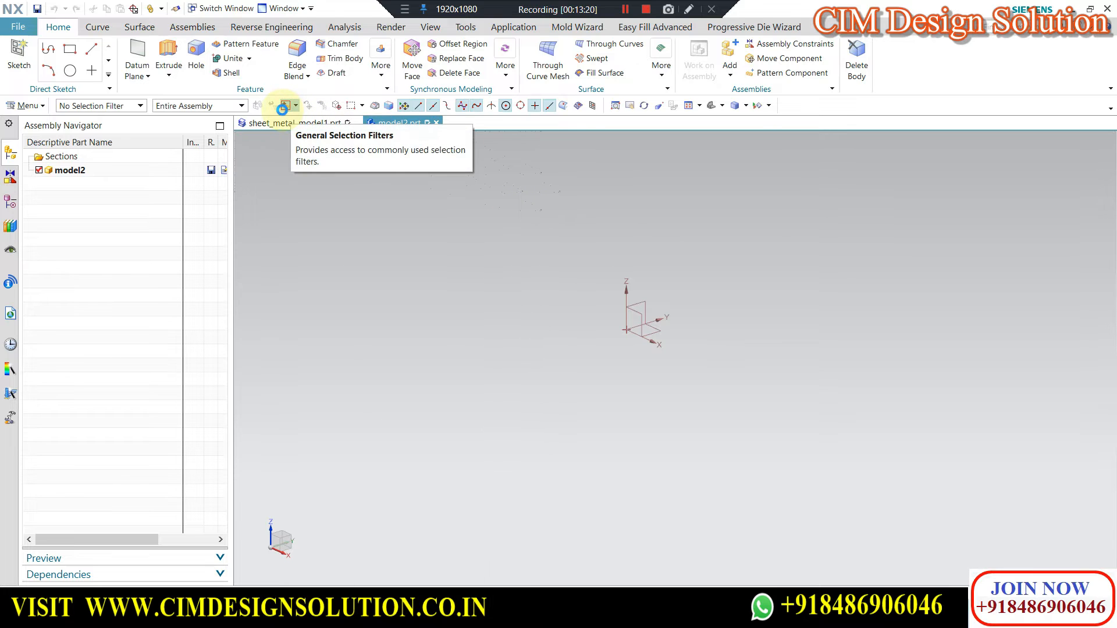
key("ctrl+alt+n")
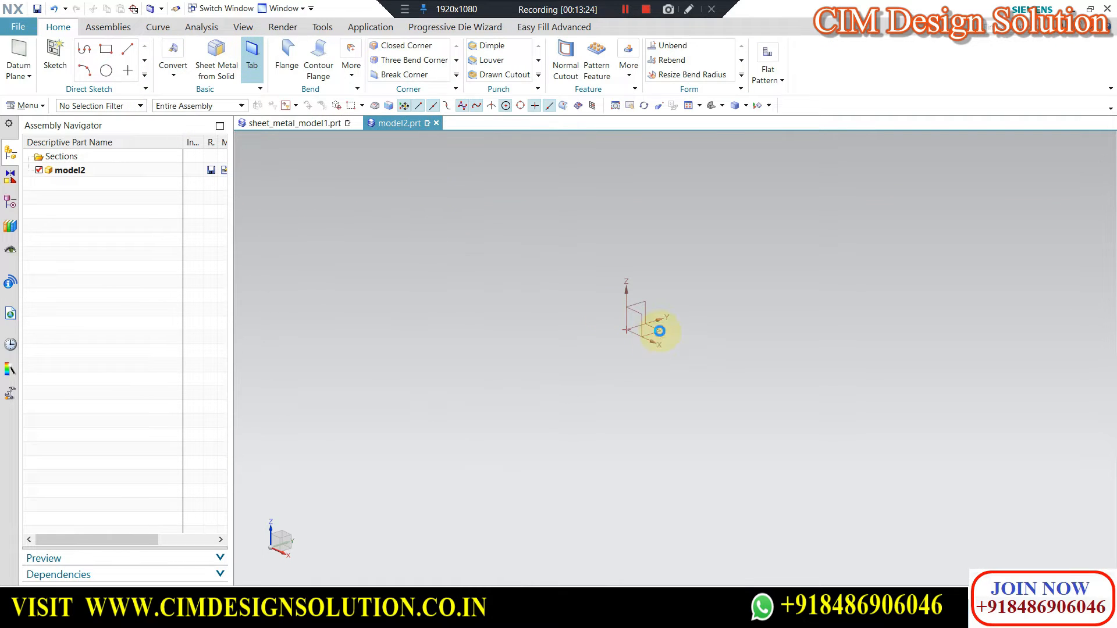
Create a 2 mm thick base tab from a 200 by 150 mm rectangle centred on the origin in the XY plane.
left_click(656, 329)
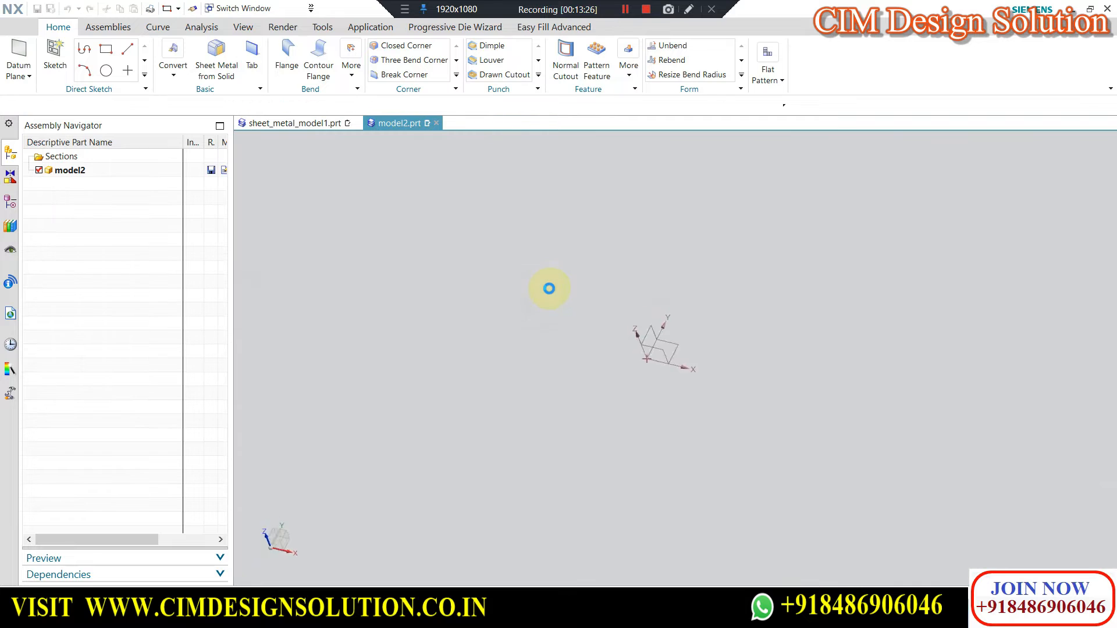
left_click(234, 55)
left_click(102, 157)
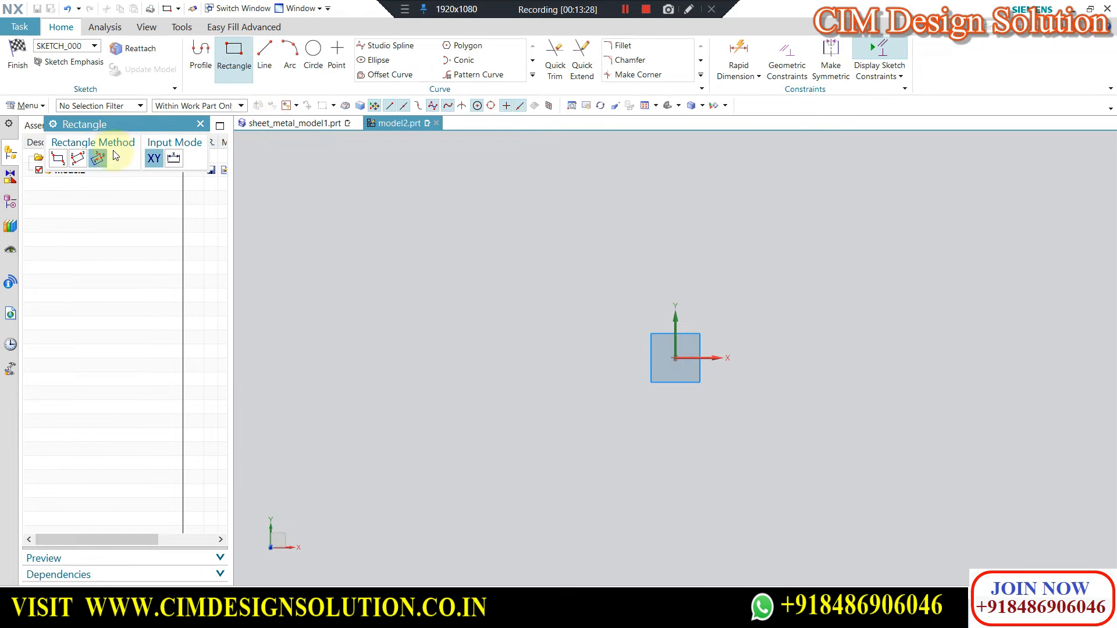
left_click(675, 357)
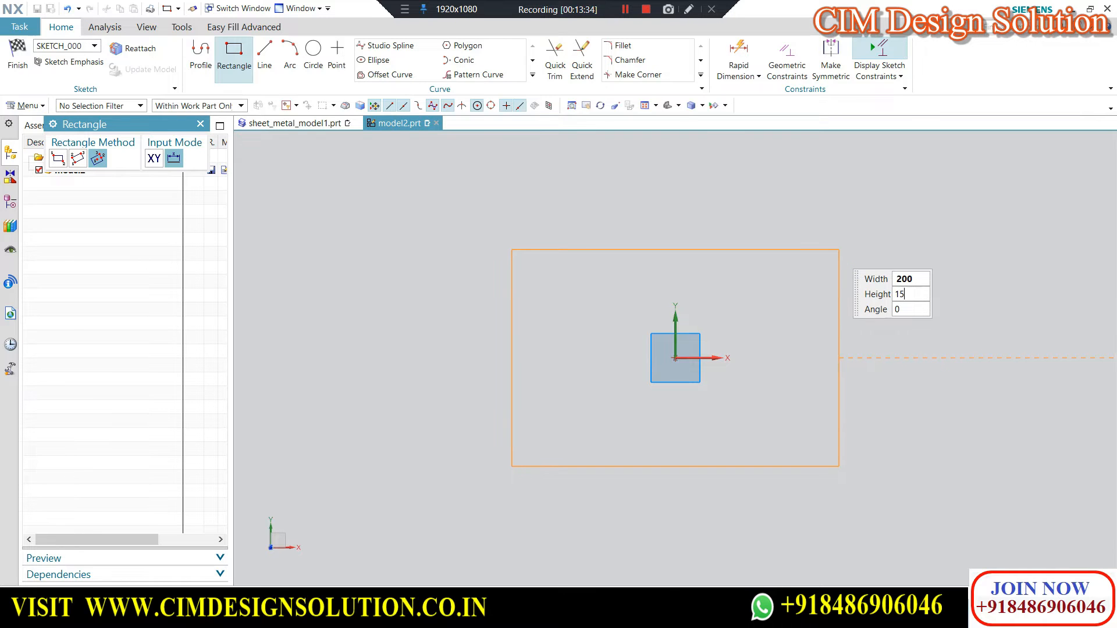
key("Return")
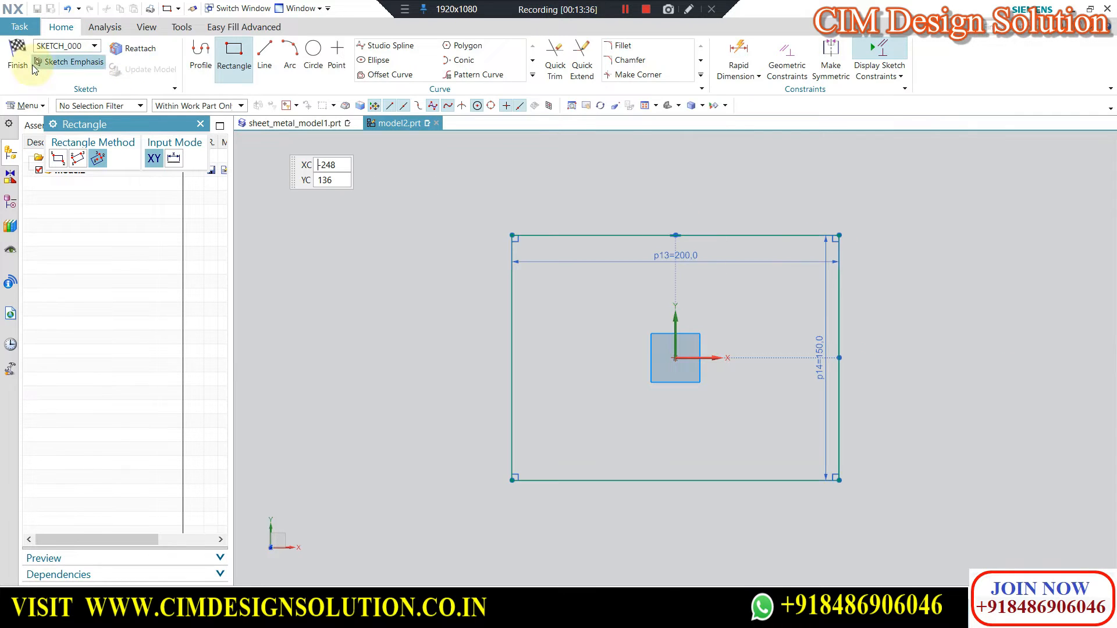
left_click(18, 55)
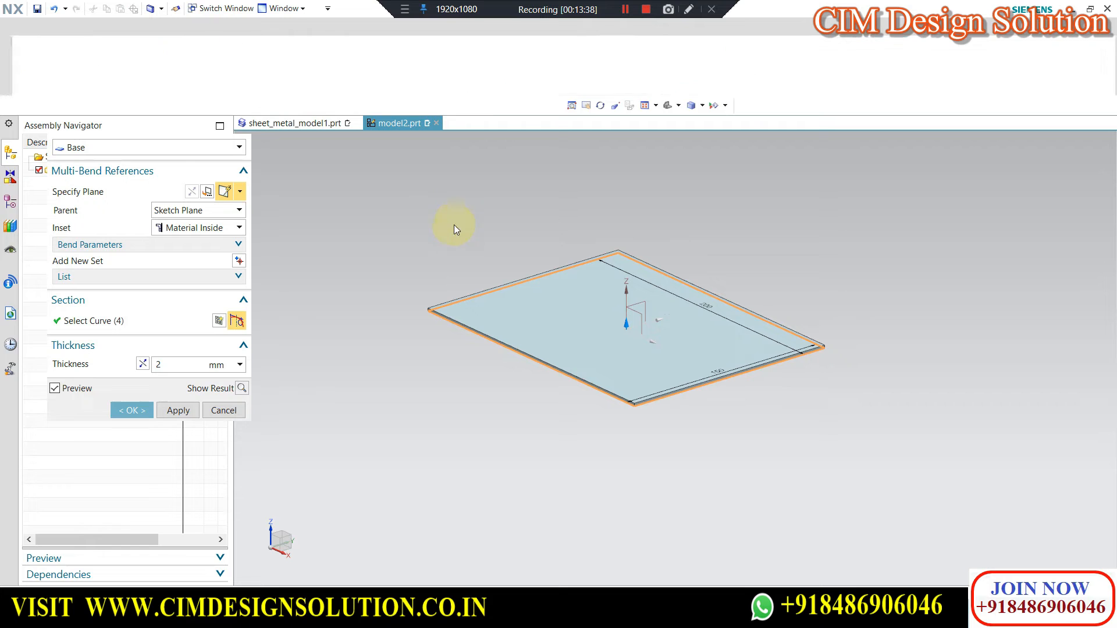
left_click(147, 410)
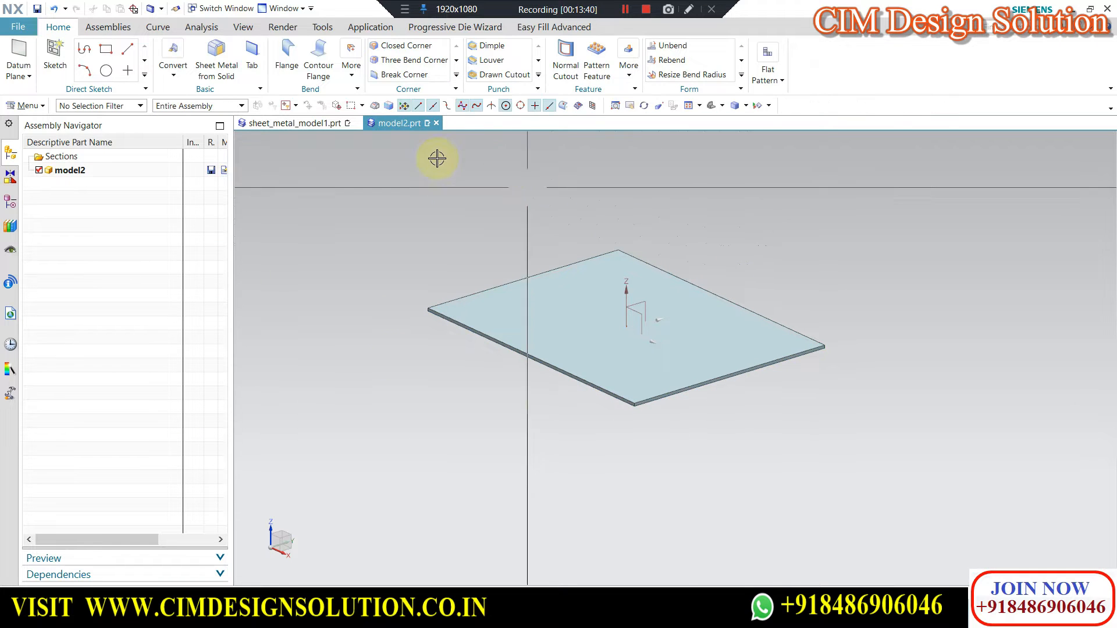
Create a new parent assembly assembly1 for the plate and add an empty new component assembly2 from the Assembly template.
left_click(110, 28)
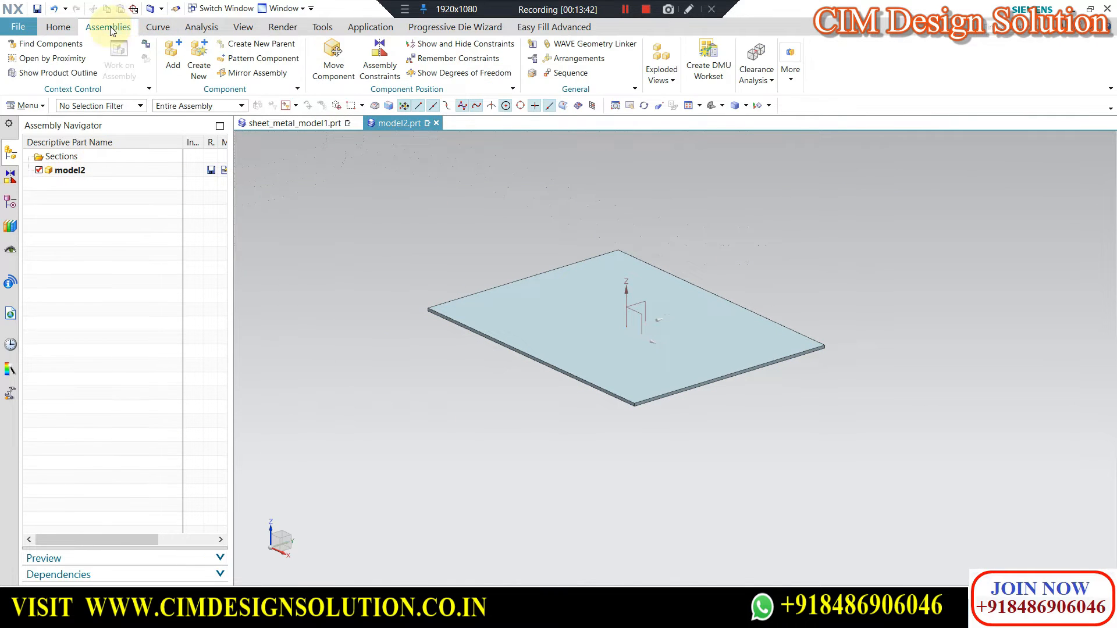
left_click(271, 45)
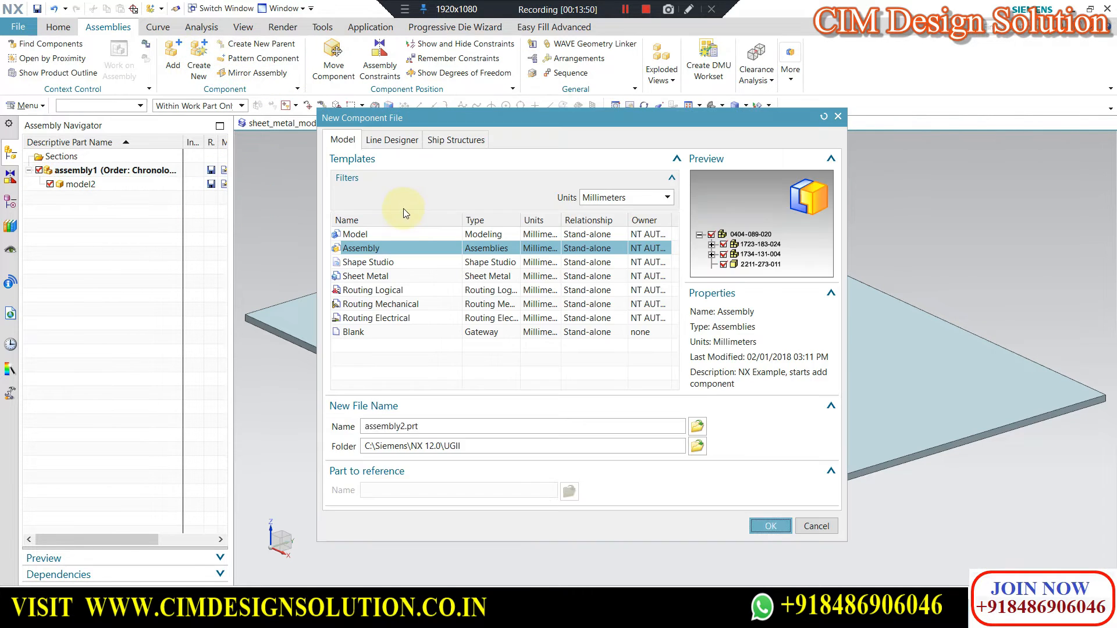
middle_click(402, 210)
scroll(402, 211, "down", 1)
middle_click(324, 212)
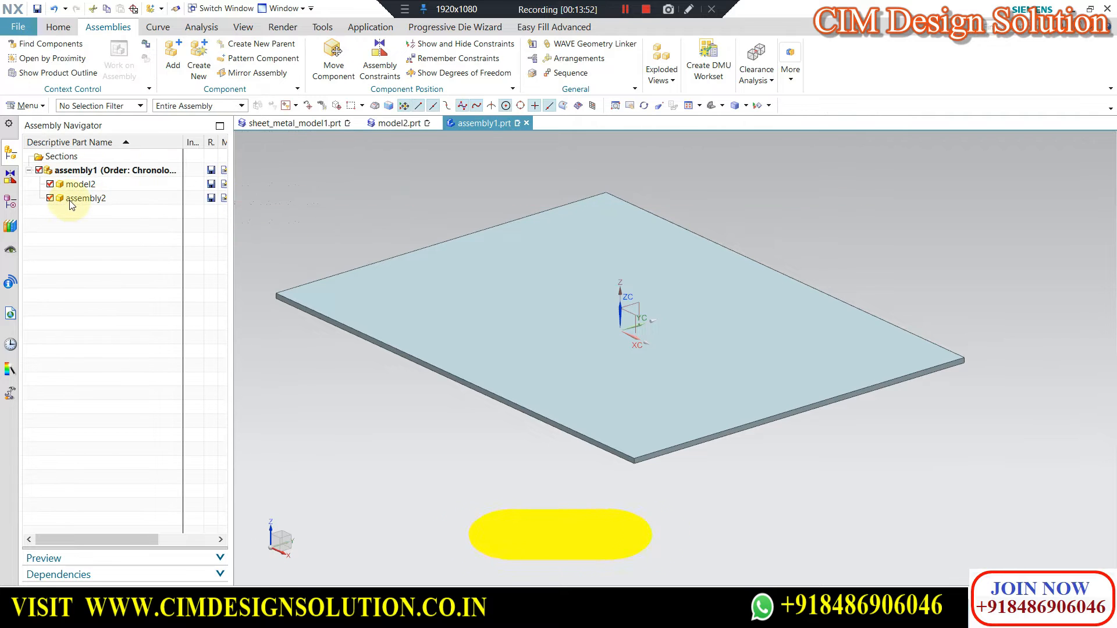
Make assembly2 the work part and WAVE-link the plate's long side face on the +Y side into it.
double_click(71, 200)
middle_click_drag(834, 326, 761, 331)
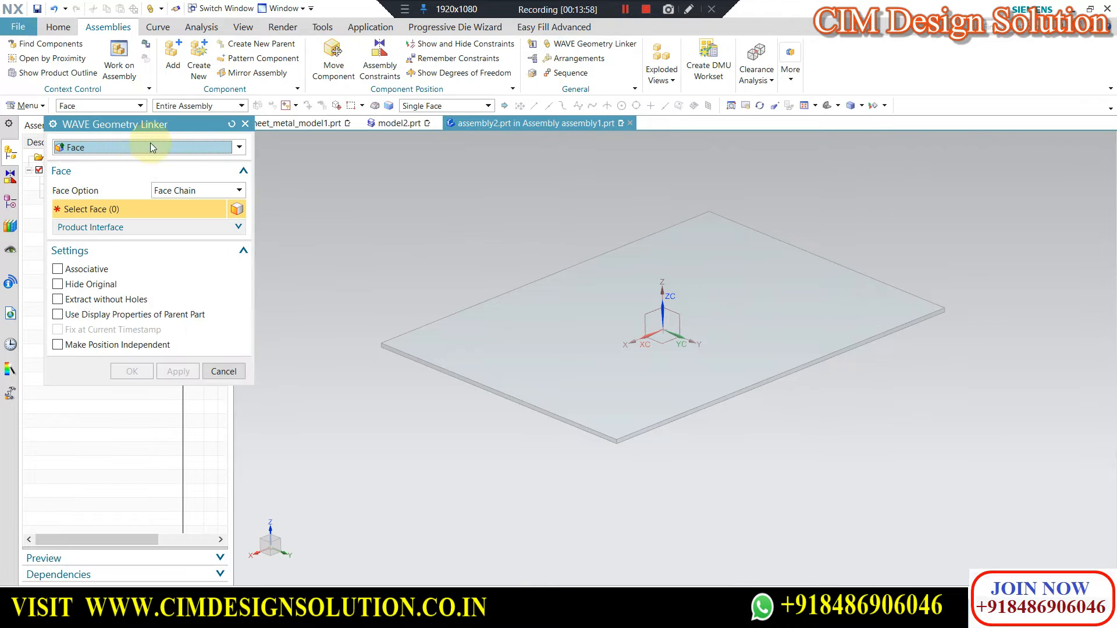
scroll(727, 384, "up", 3)
left_click(751, 368)
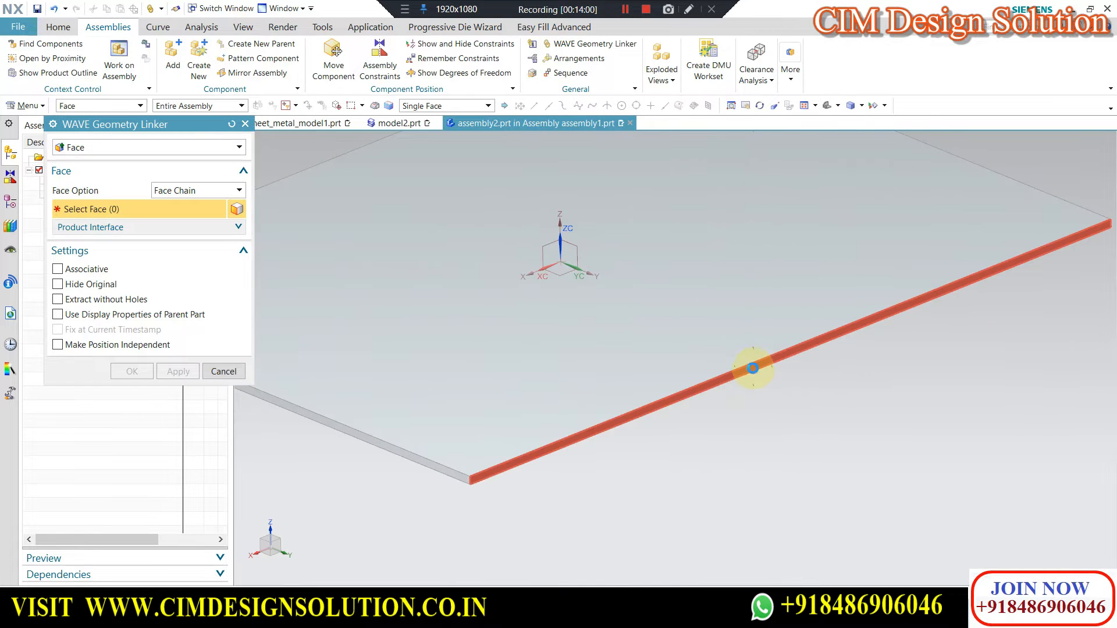
left_click(129, 372)
scroll(731, 285, "down", 3)
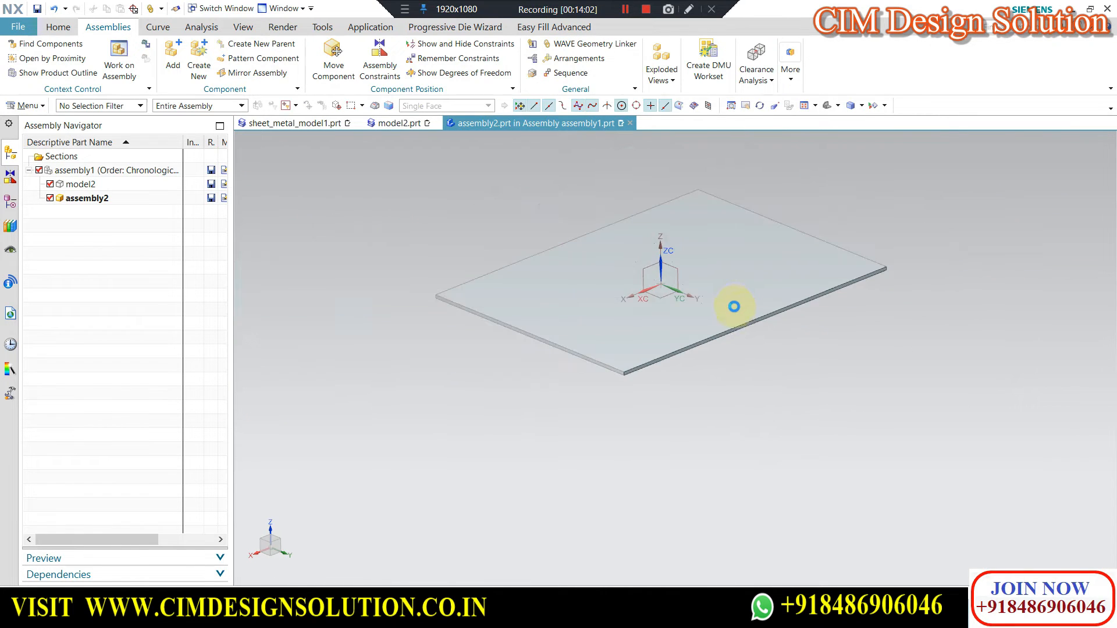
Extrude the linked face's boundary from 49 to 62 mm with a 100 mm single-sided offset, and make assembly1 the work part again.
left_click(59, 27)
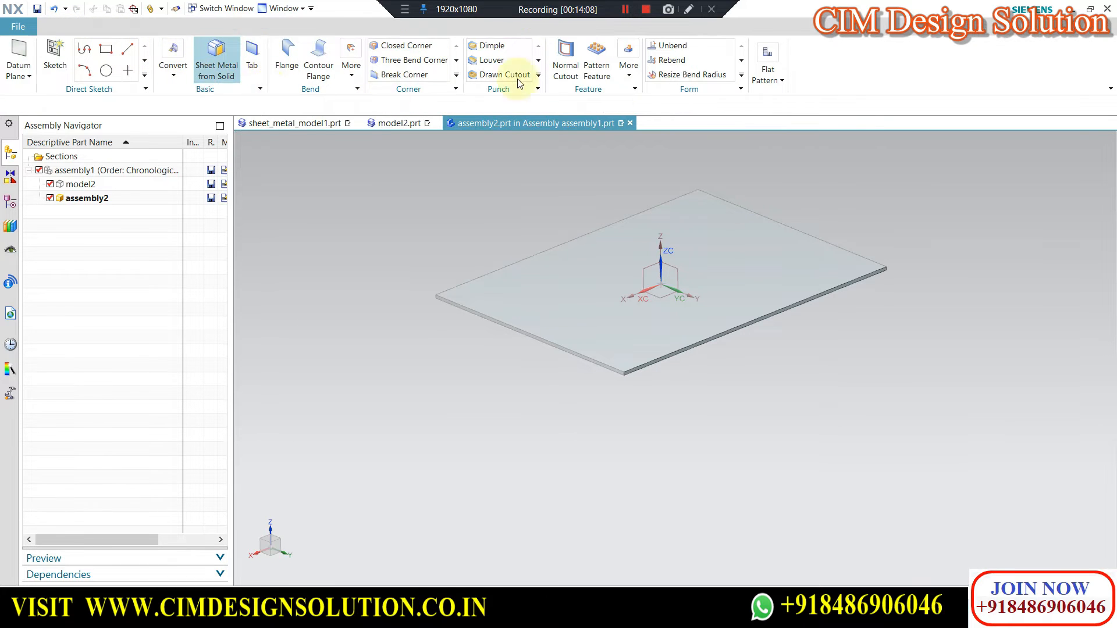
key("ctrl+m")
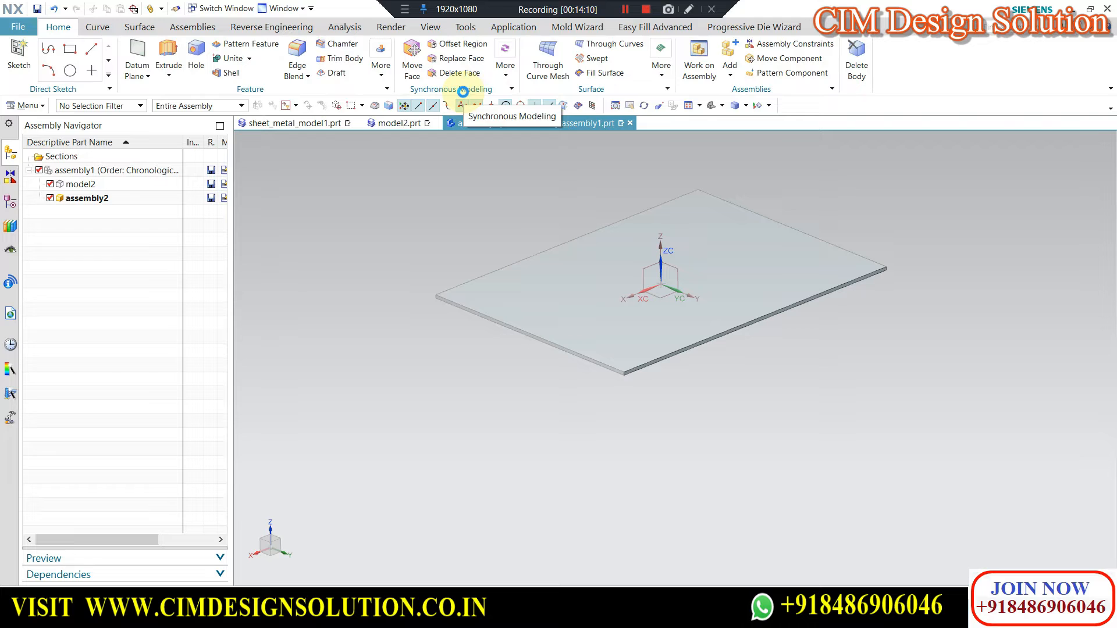
left_click(627, 73)
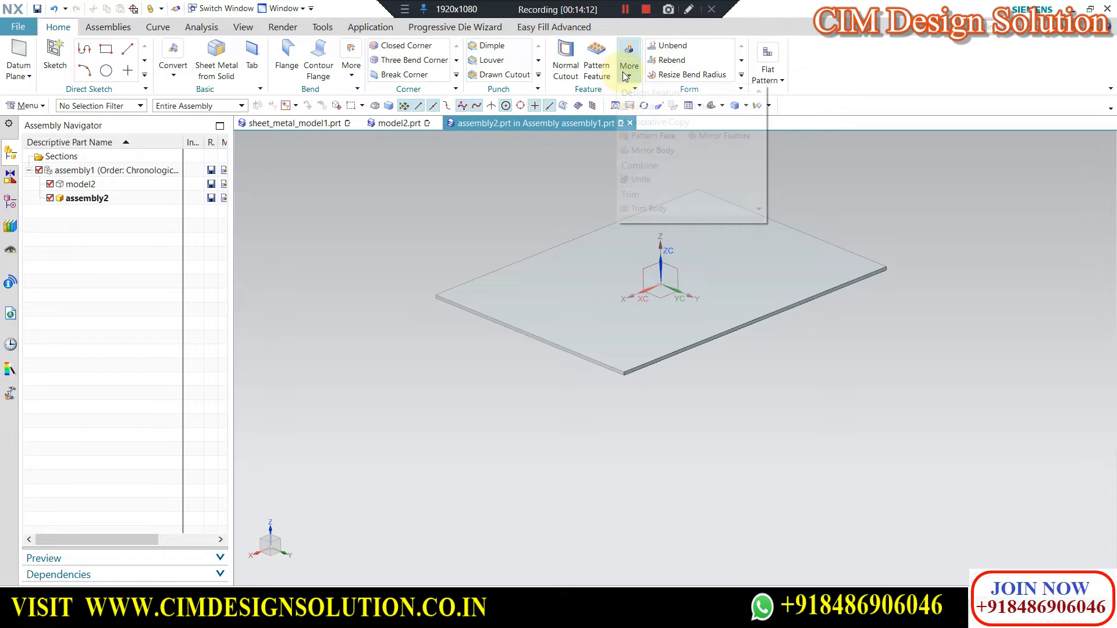
left_click(639, 107)
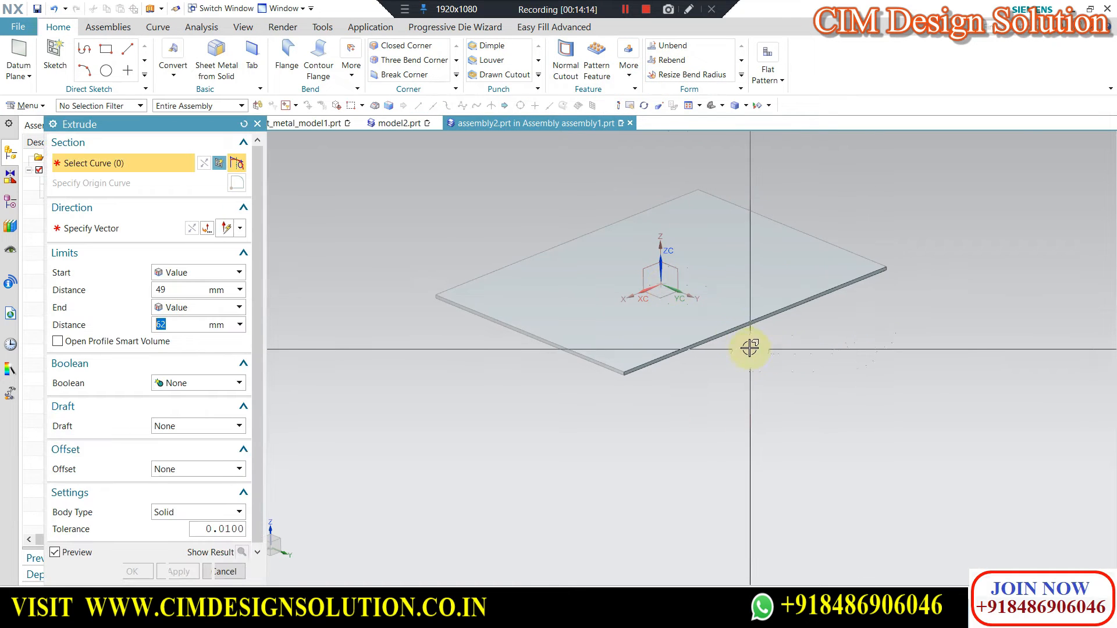
scroll(748, 347, "up", 4)
left_click(730, 326)
scroll(678, 282, "down", 4)
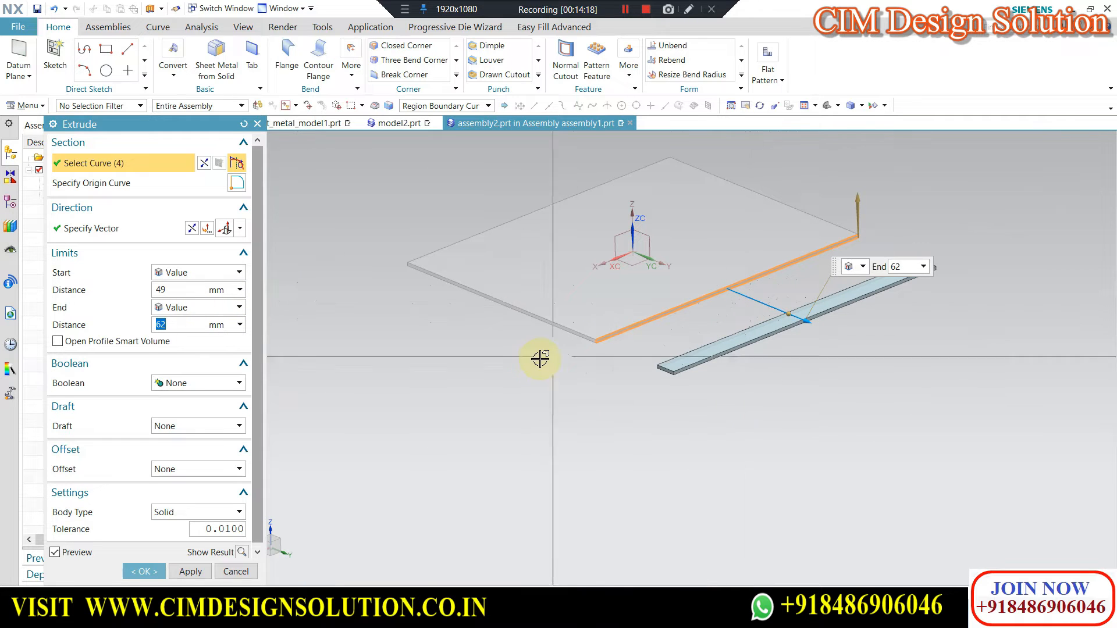
left_click(177, 470)
left_click(175, 497)
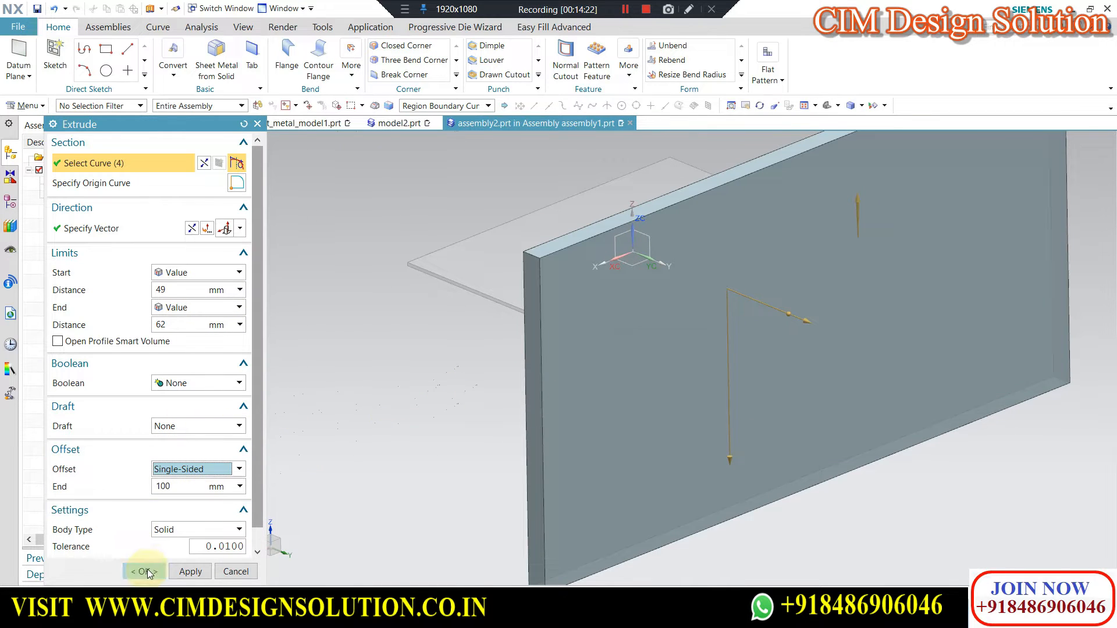
left_click(148, 573)
middle_click_drag(603, 299, 690, 295)
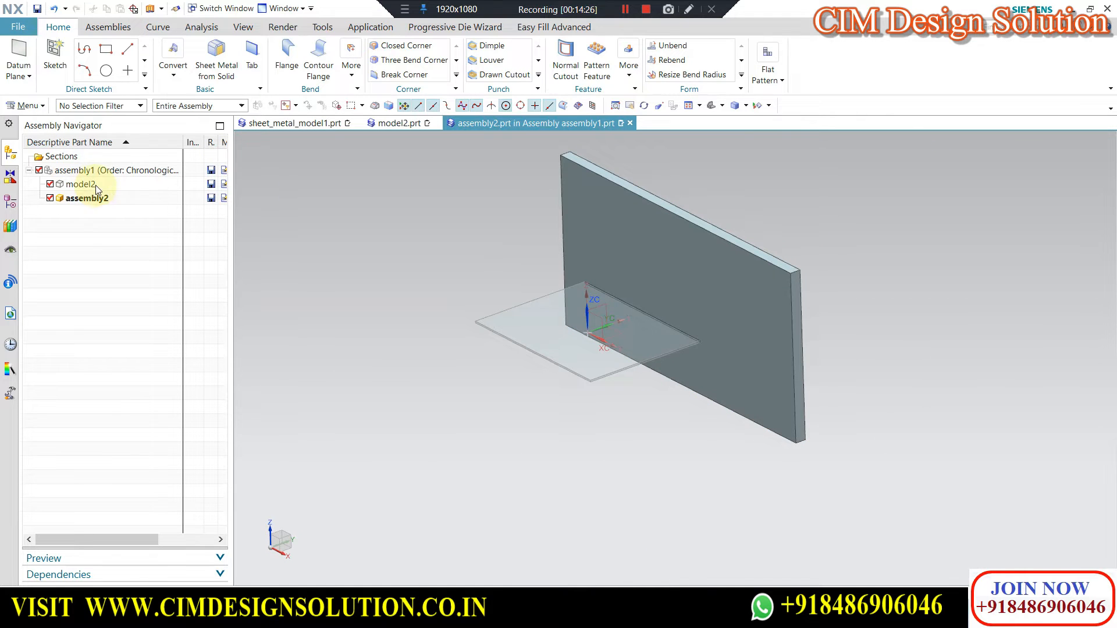
double_click(86, 170)
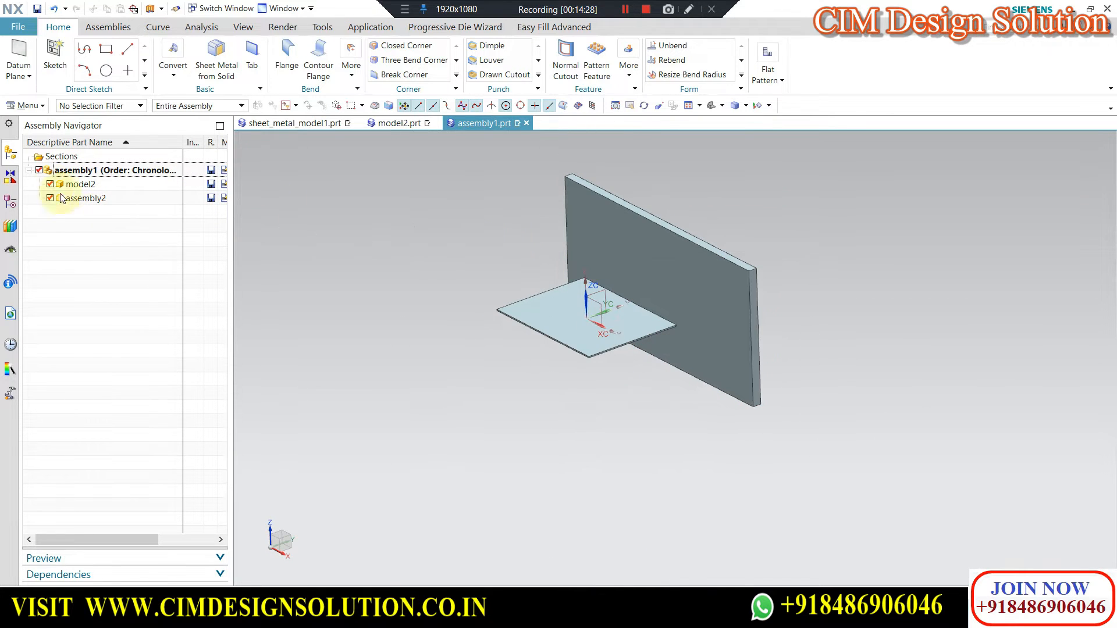
Make model2 the work part and start a full-width Flange on the plate's long edge facing the upright block.
left_click(76, 184)
double_click(73, 184)
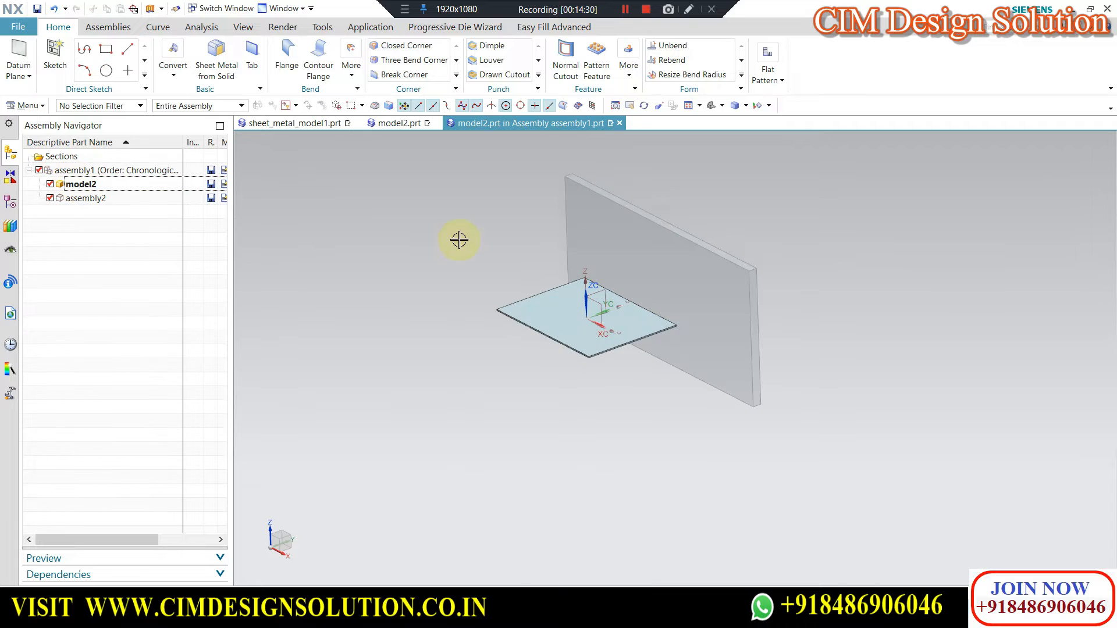
scroll(620, 257, "up", 3)
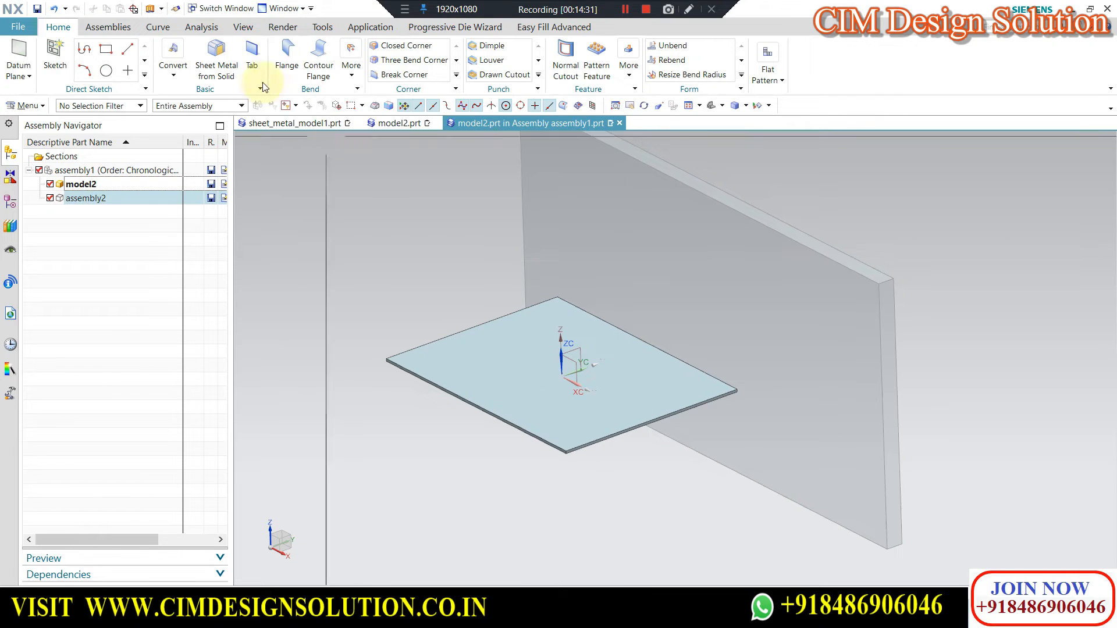
left_click(285, 55)
left_click(639, 332)
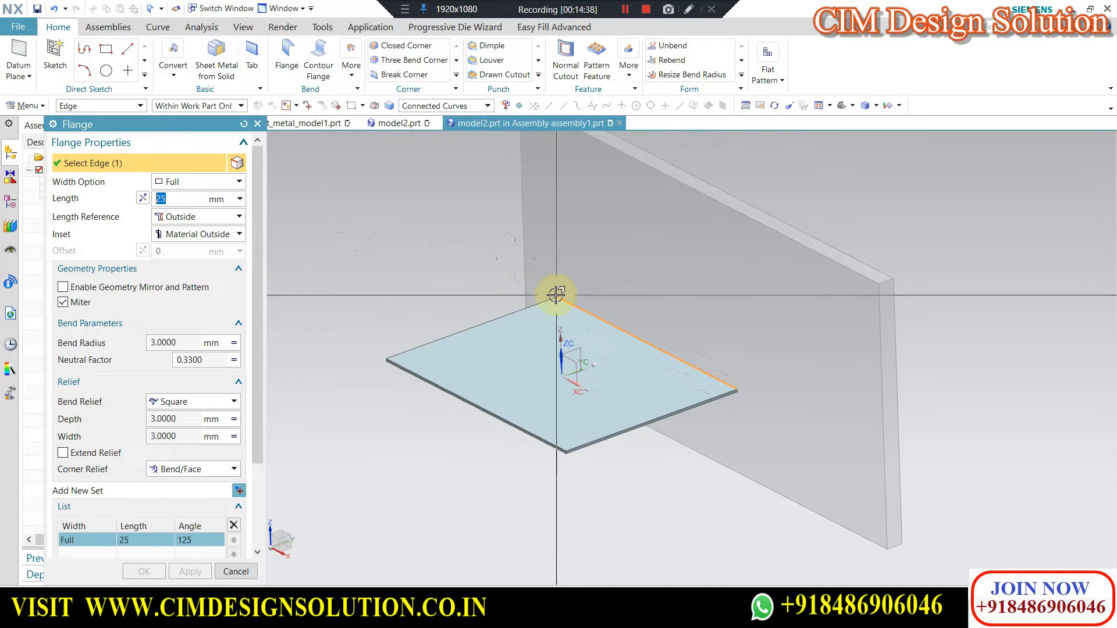
Set the flange's Match Face option to None.
scroll(162, 456, "down", 3)
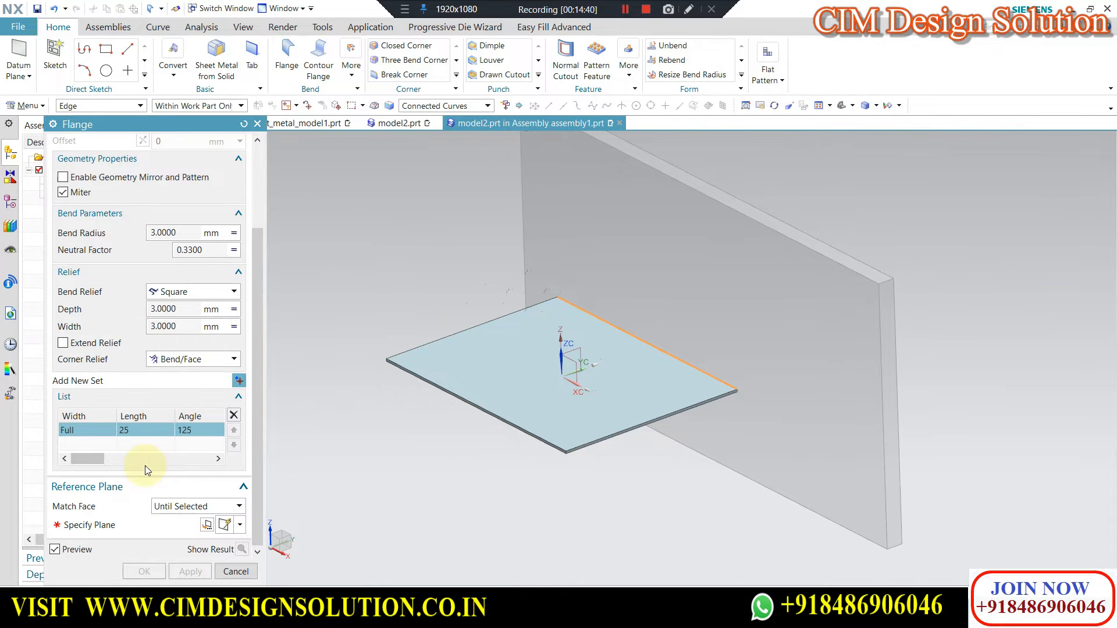
scroll(166, 372, "up", 3)
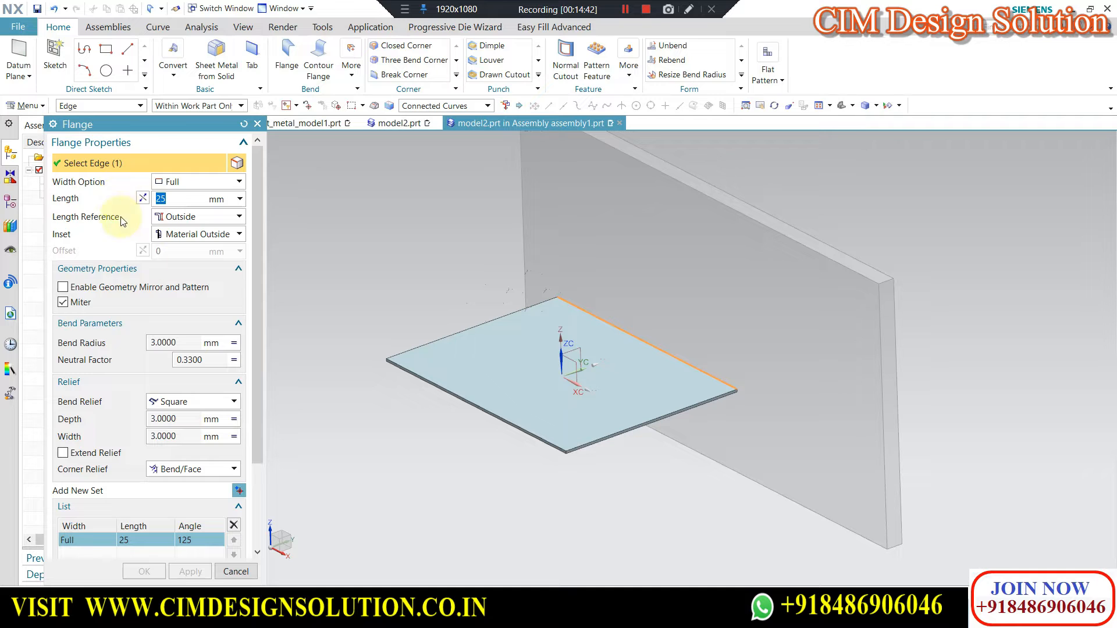
scroll(174, 456, "down", 3)
left_click(168, 521)
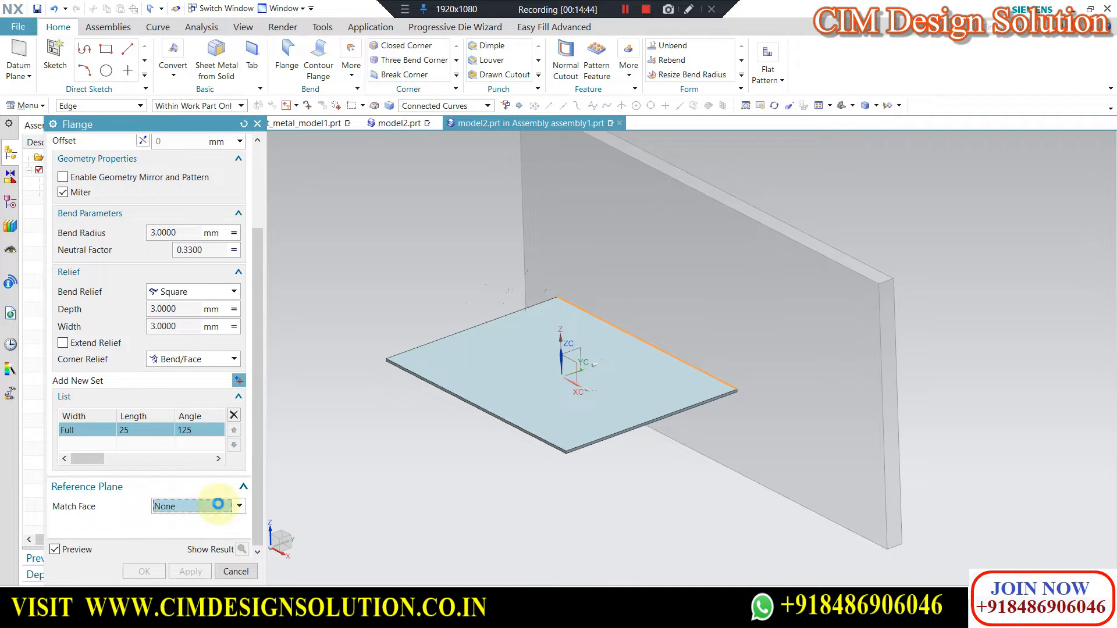
scroll(170, 312, "up", 3)
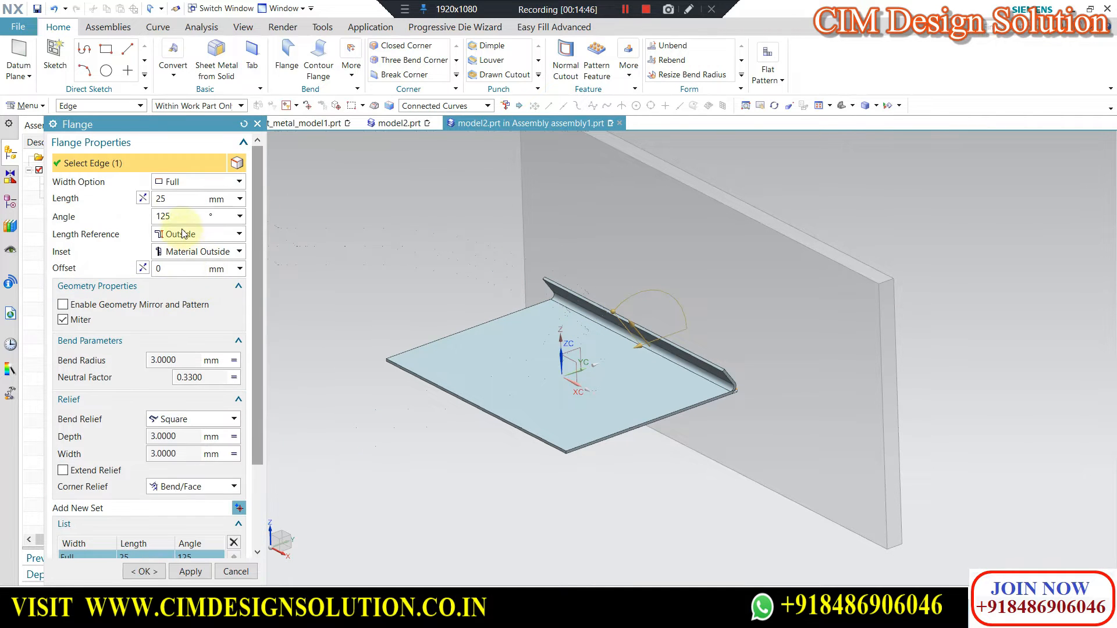
Set the flange's length reference to Outside and its inset to Material Inside.
left_click(185, 234)
left_click(179, 262)
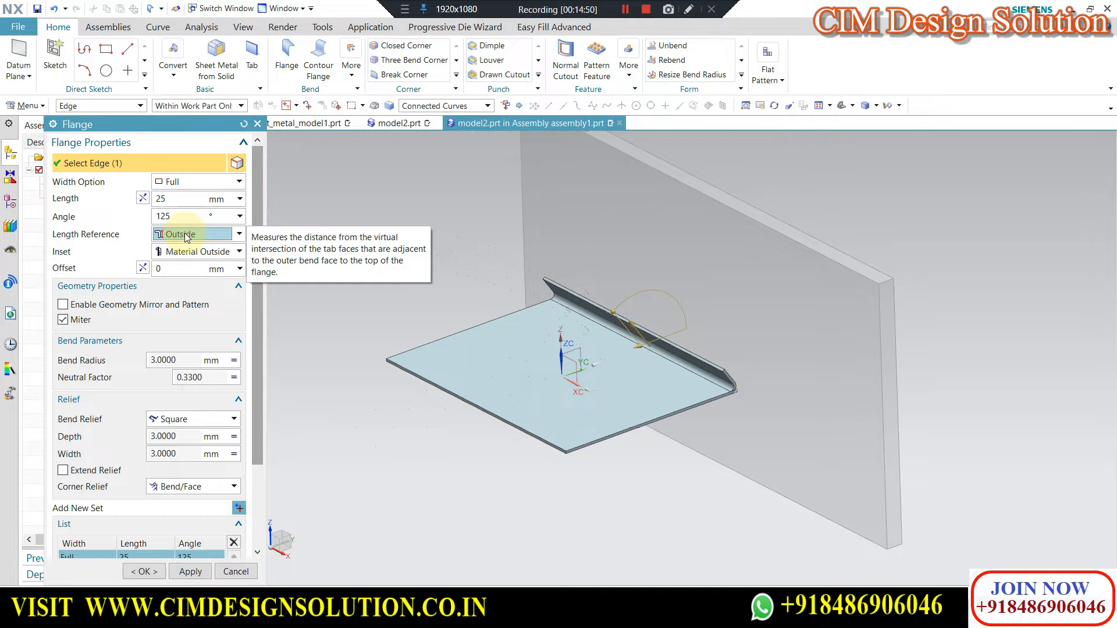
left_click(187, 236)
left_click(179, 261)
left_click(189, 252)
left_click(192, 267)
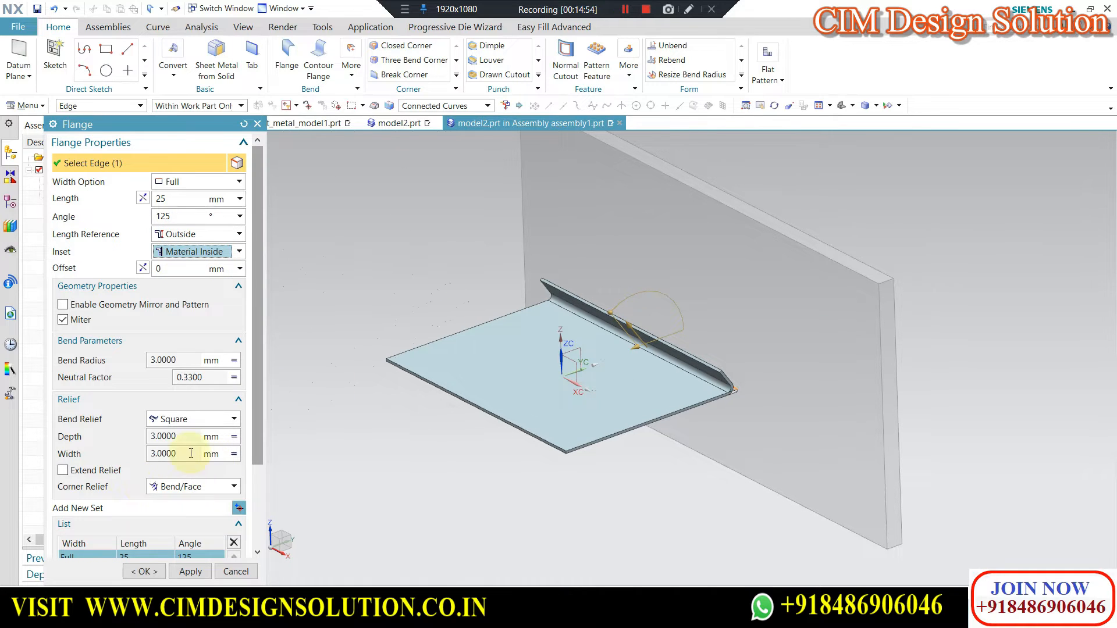
Set Match Face to Until Selected, specify the upright block's face towards the plate as reference plane, and inspect the flange preview against it.
scroll(191, 453, "down", 3)
left_click(178, 526)
left_click(183, 554)
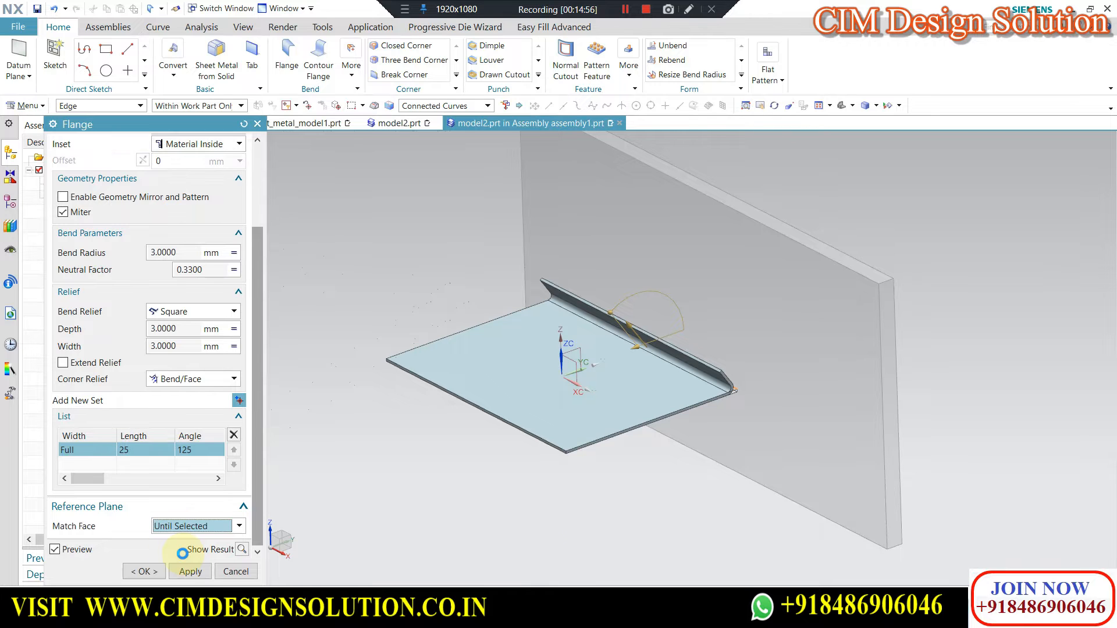
left_click(653, 289)
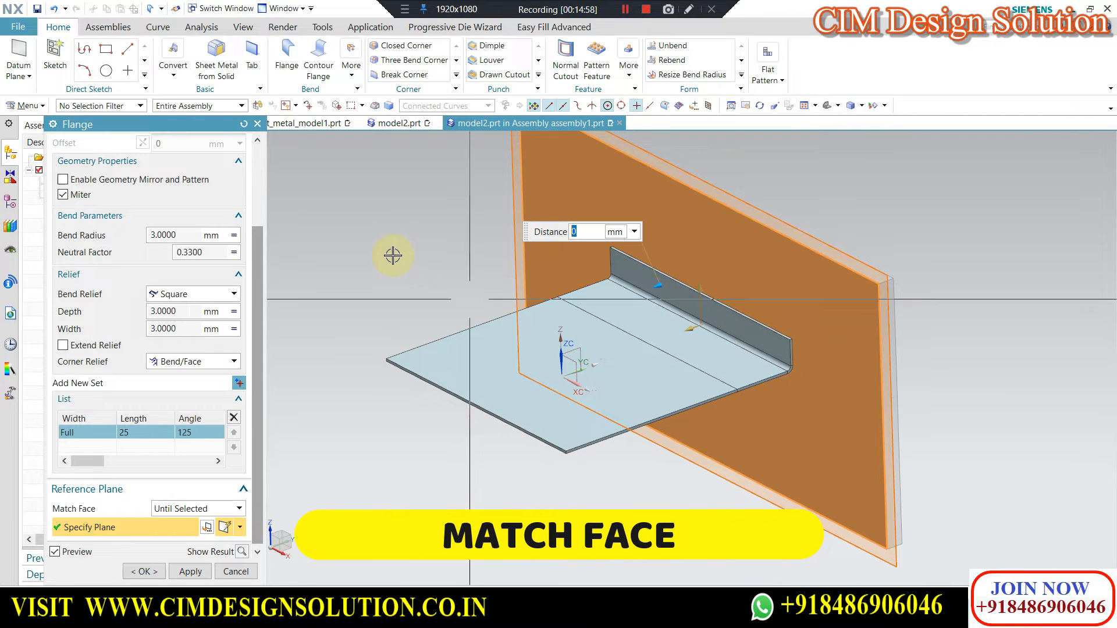
key("F8")
middle_click_drag(778, 334, 703, 343)
scroll(722, 317, "up", 1)
scroll(722, 317, "up", 2)
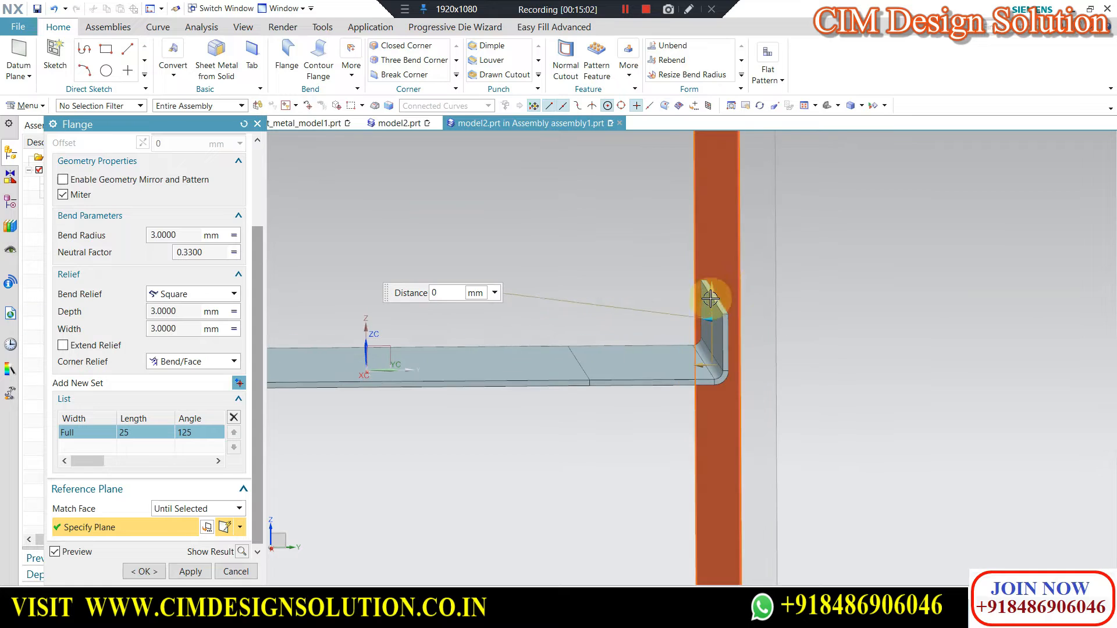
scroll(756, 282, "down", 3)
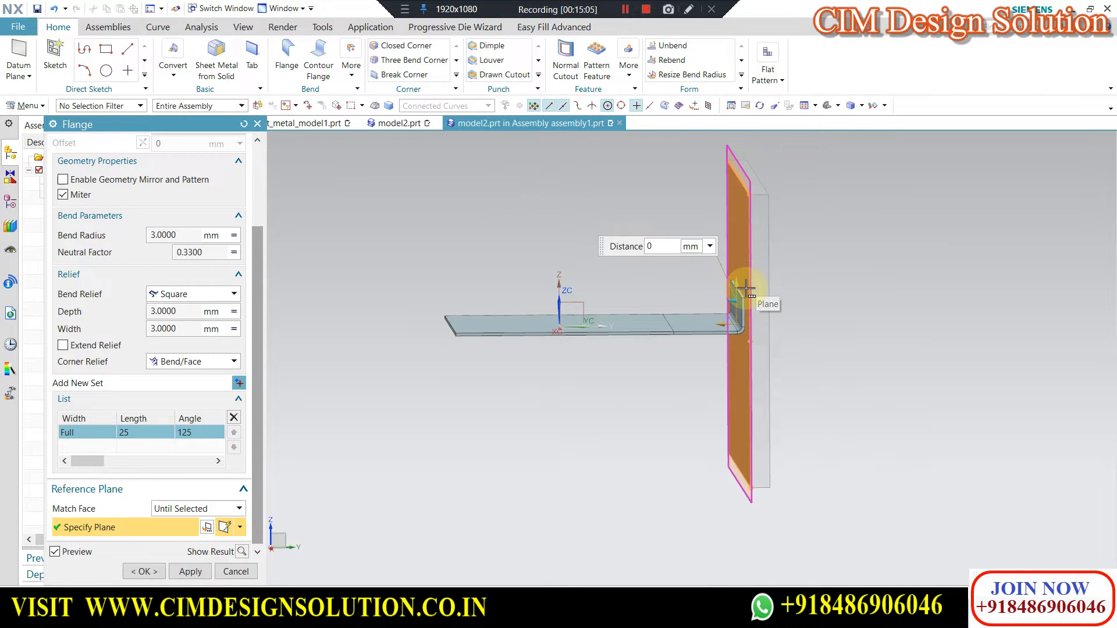
middle_click_drag(855, 259, 805, 265)
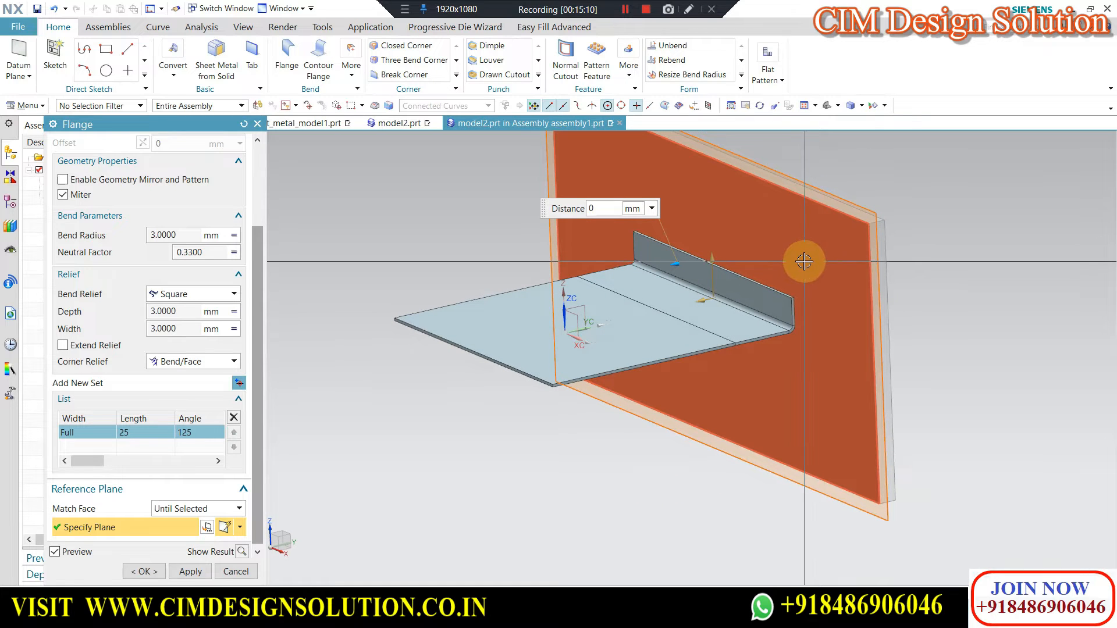
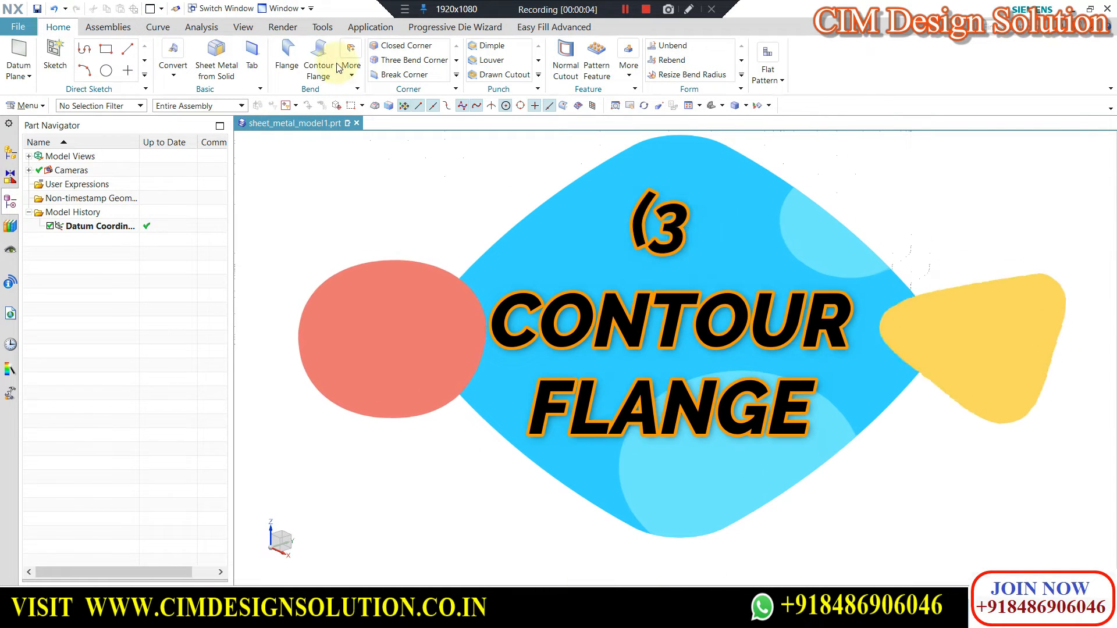
Start a Base Contour Flange and sketch a centred rectangle about 202 by 122 mm on the XY plane as its section.
left_click(318, 67)
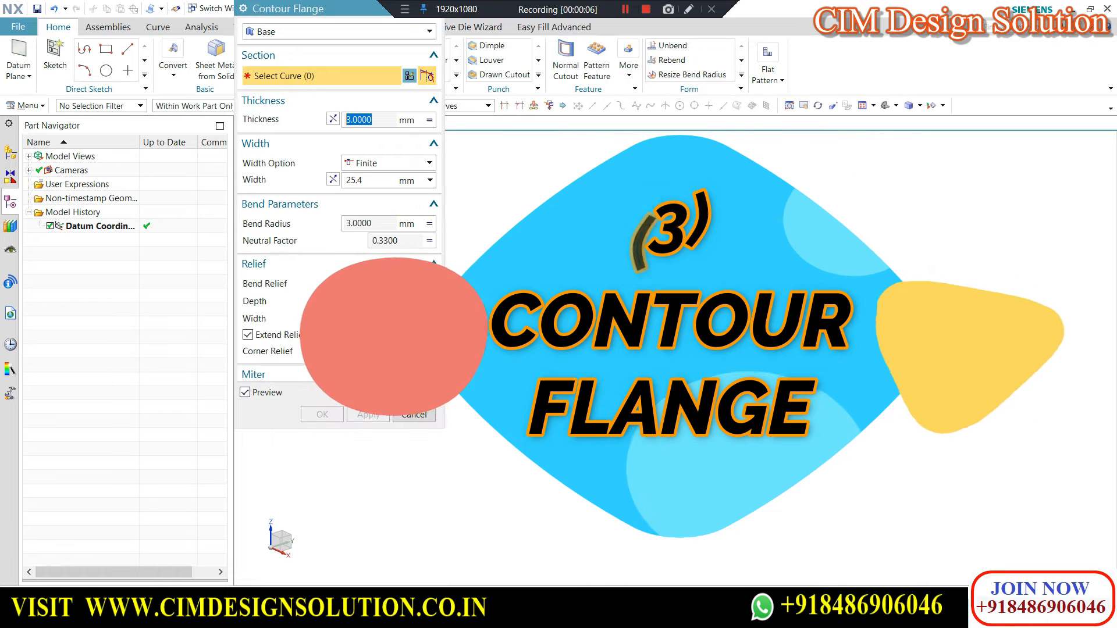
left_click(303, 34)
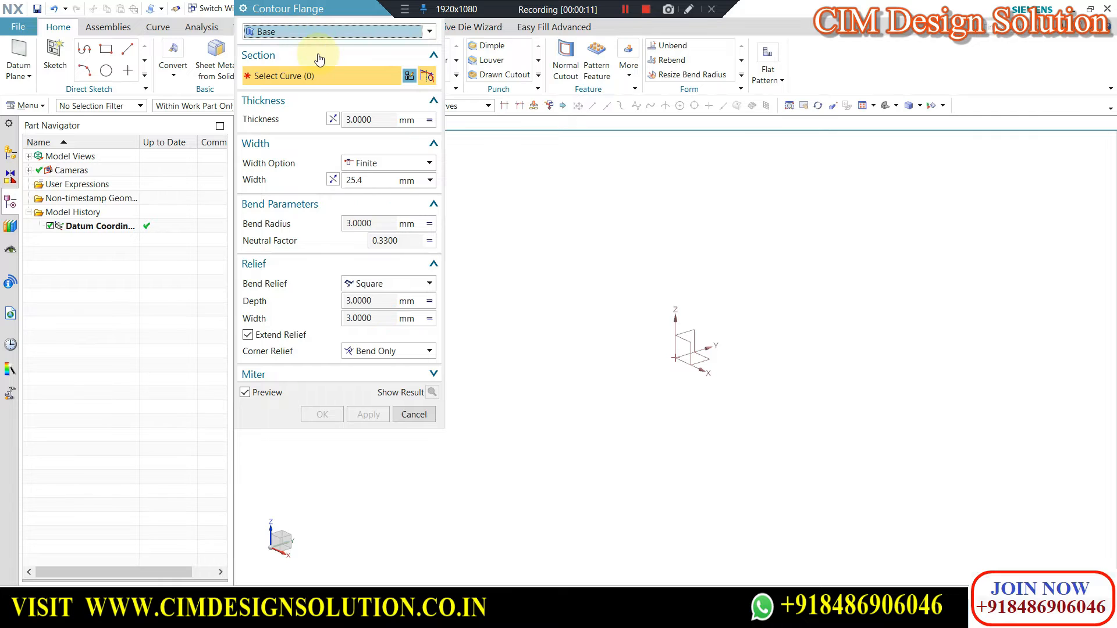
left_click(706, 359)
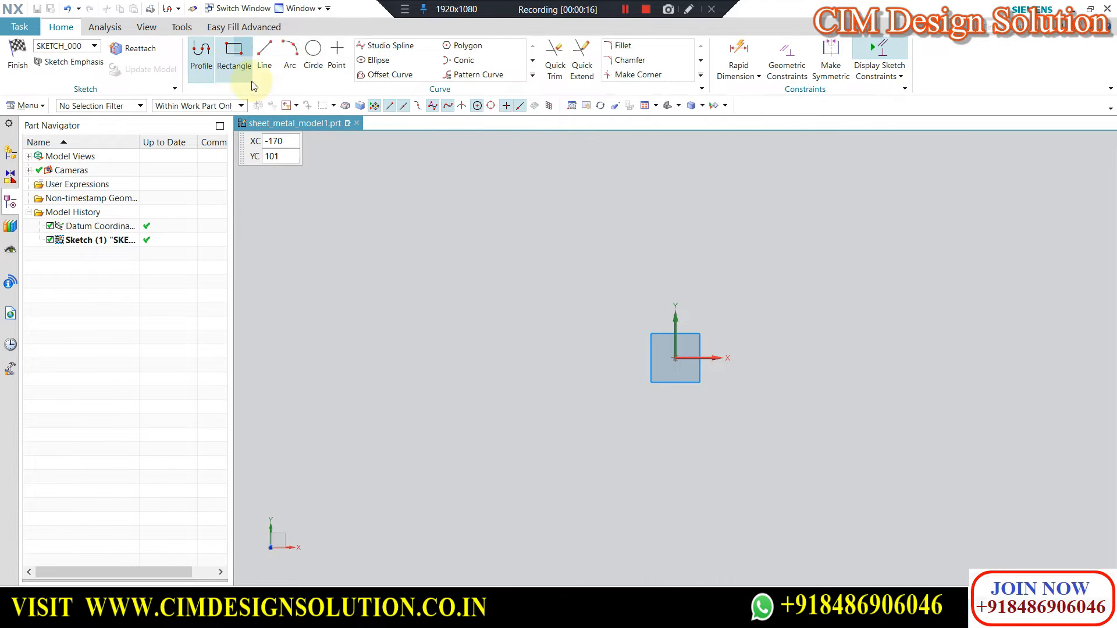
left_click(247, 69)
left_click(675, 358)
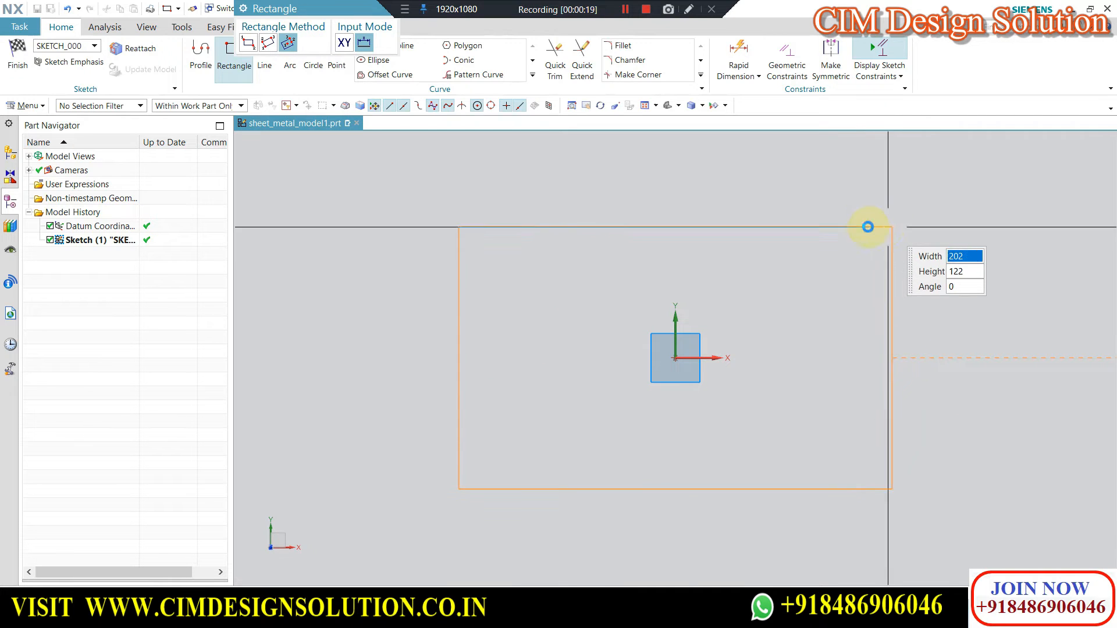
left_click(867, 227)
left_click(18, 56)
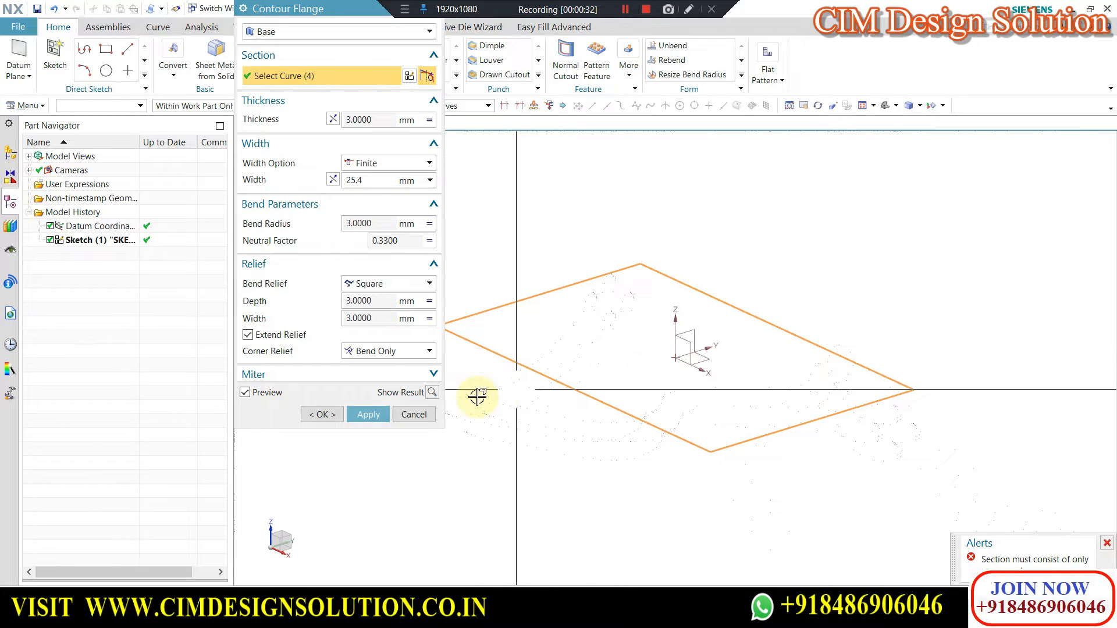
Trim away one short side of the rectangular section to make it open, preview the Base Contour Flange, and discard it.
left_click(408, 77)
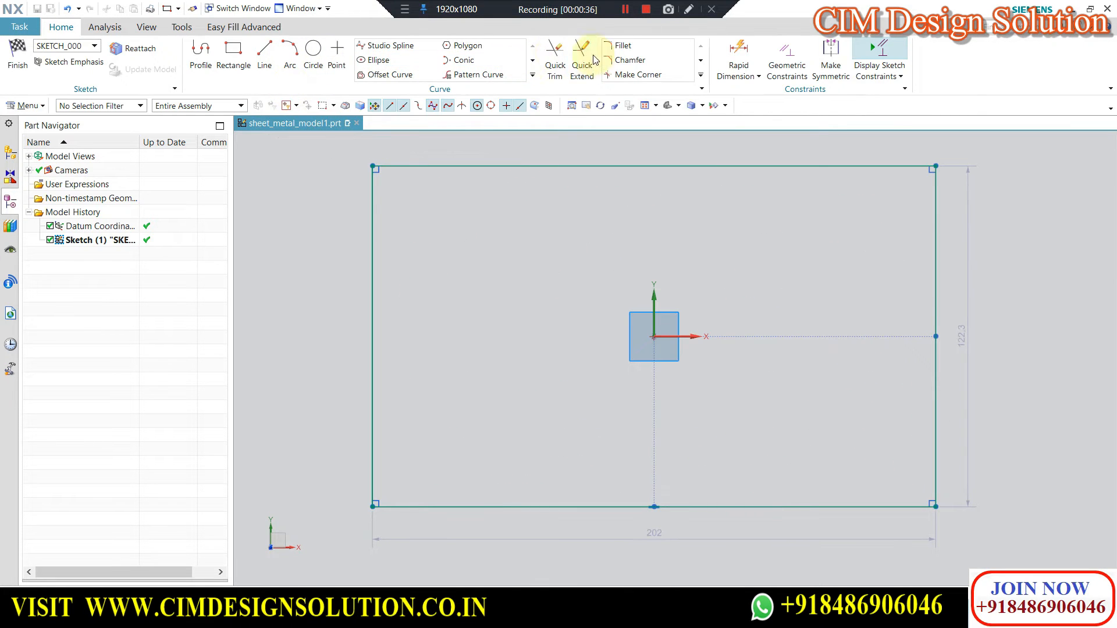
left_click(936, 305)
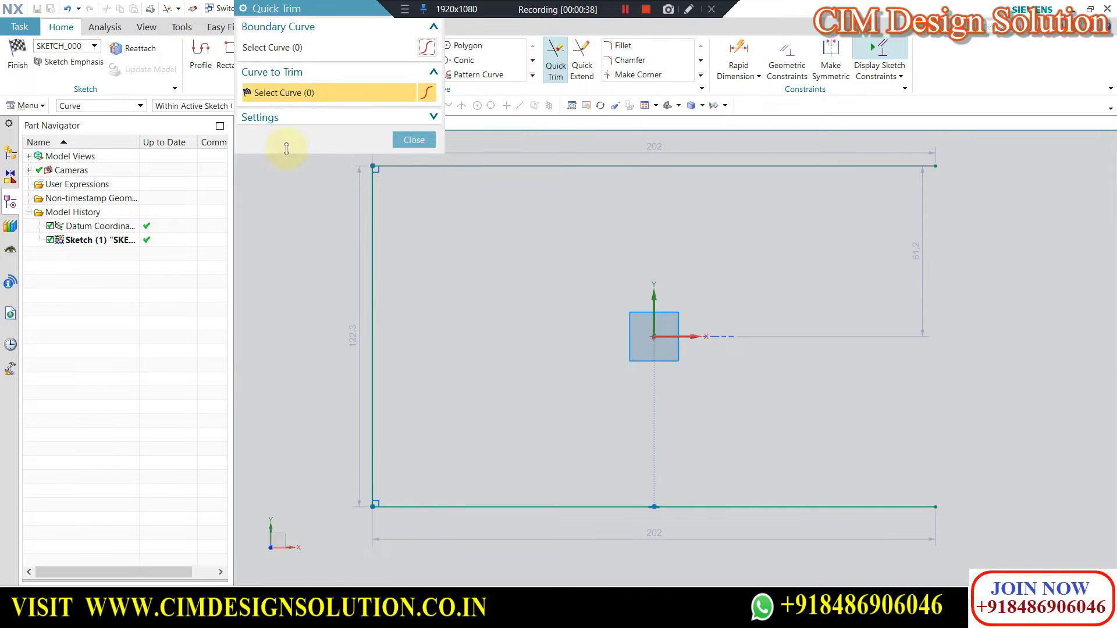
left_click(429, 139)
left_click(15, 56)
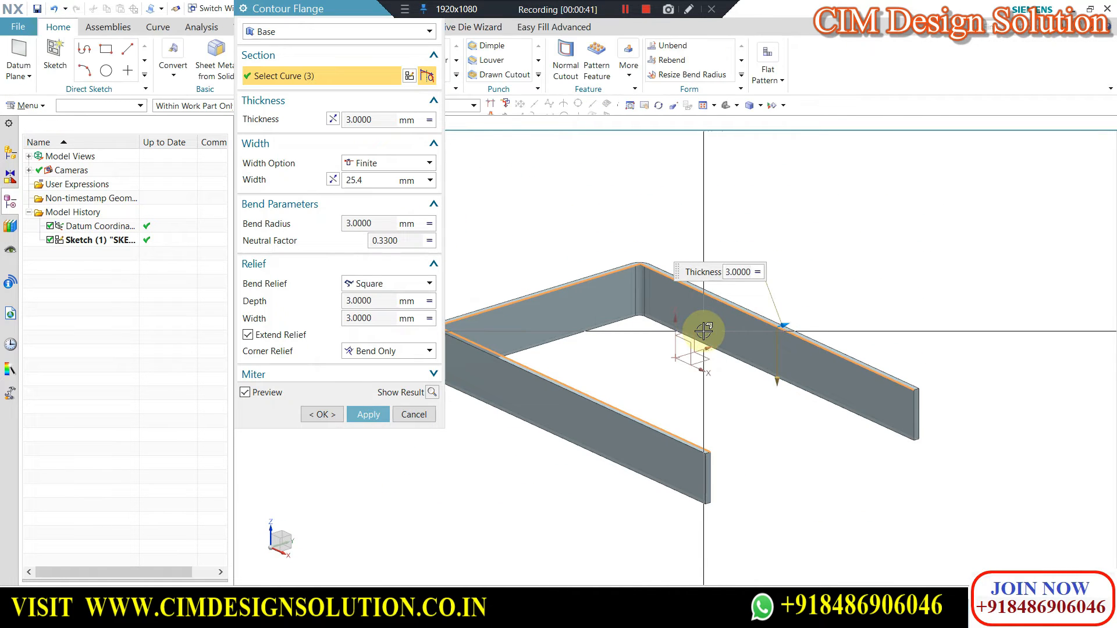
left_click(424, 417)
Create a 2 mm thick base Tab from a centred rectangle about 184 by 105 mm sketched on the XY plane.
left_click(668, 324)
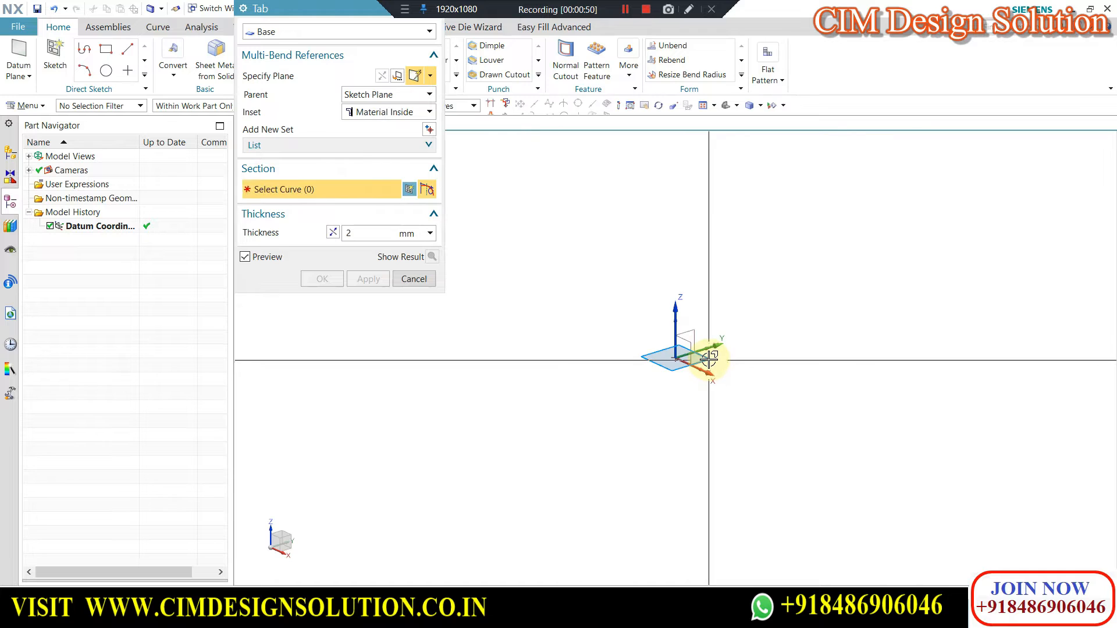
left_click(710, 357)
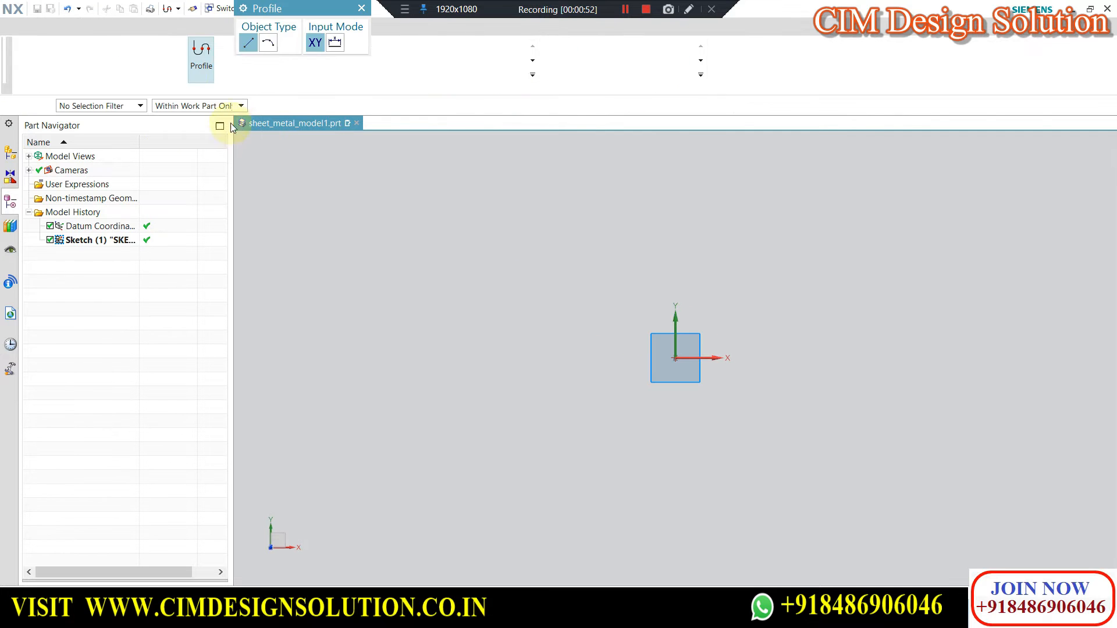
left_click(233, 58)
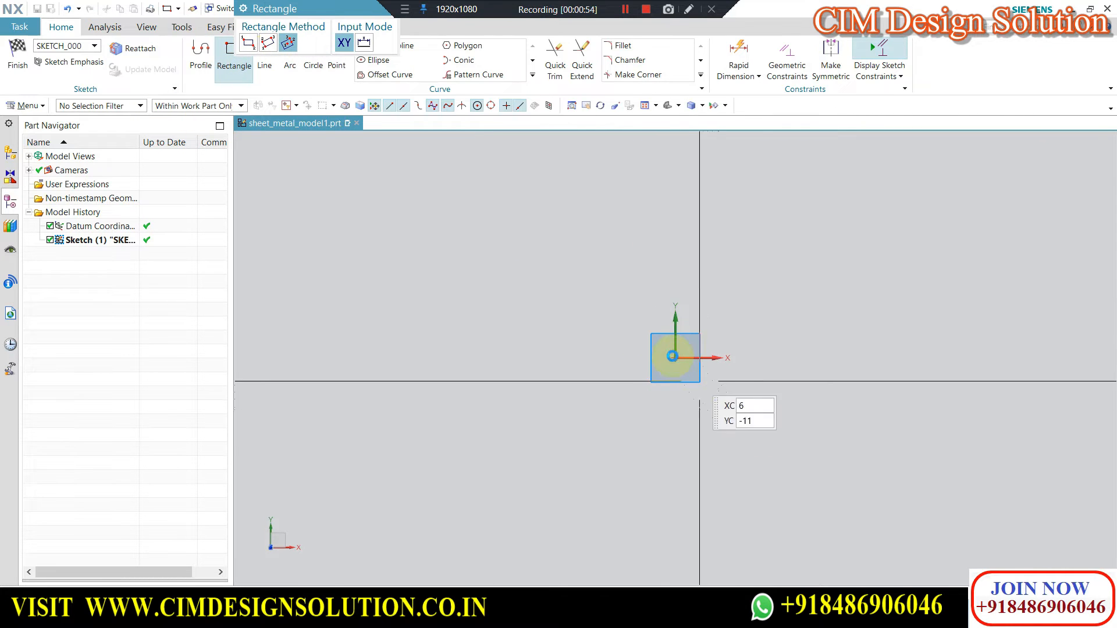
left_click(674, 357)
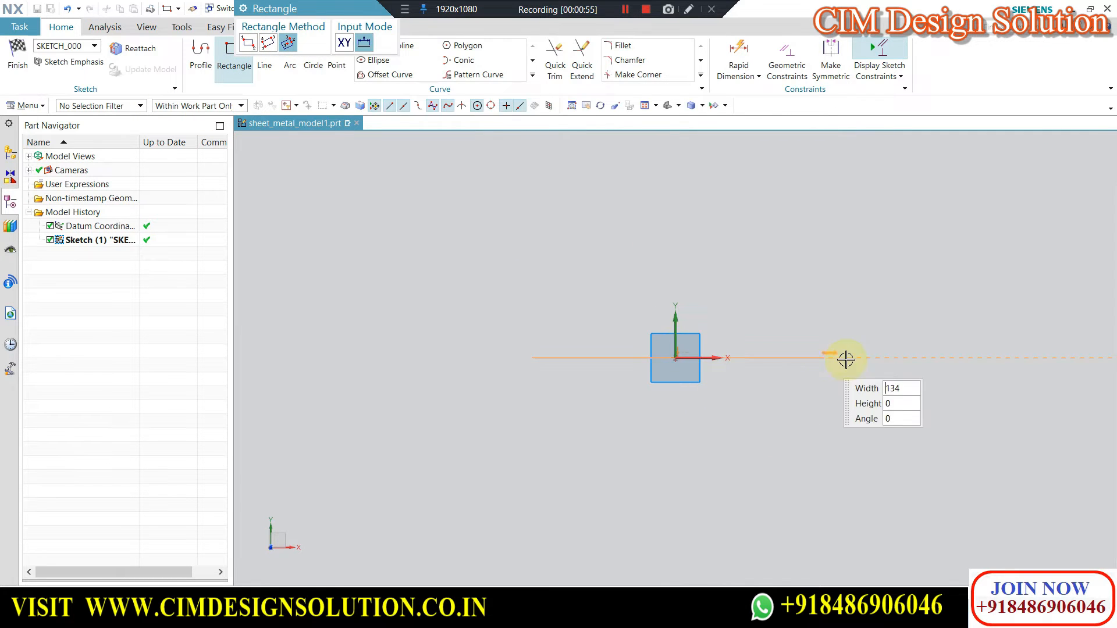
left_click(872, 238)
left_click(18, 55)
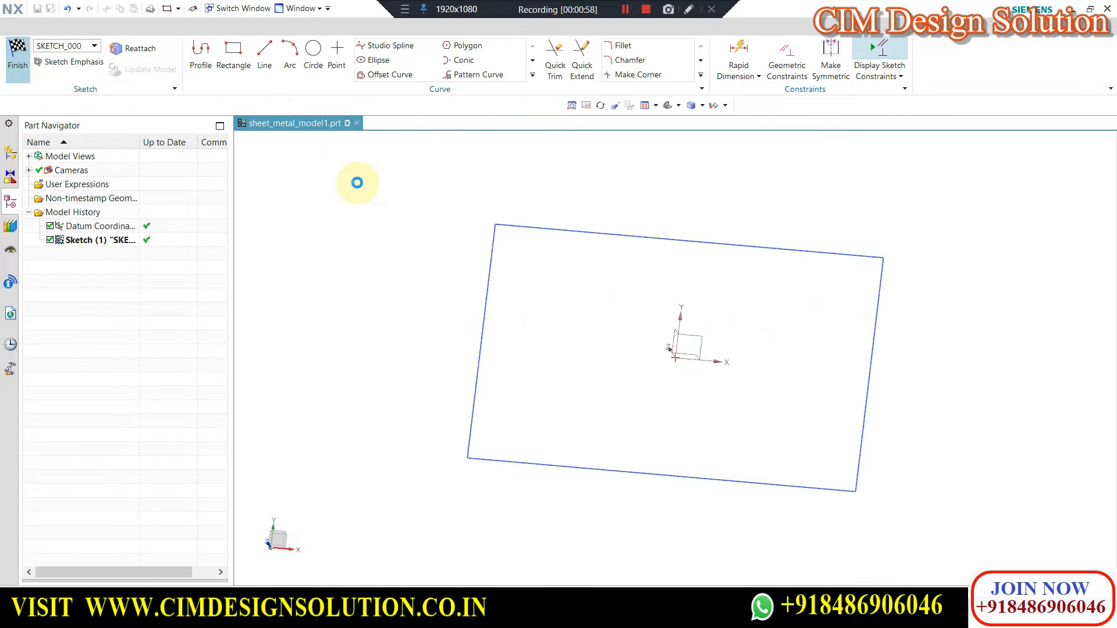
left_click(322, 293)
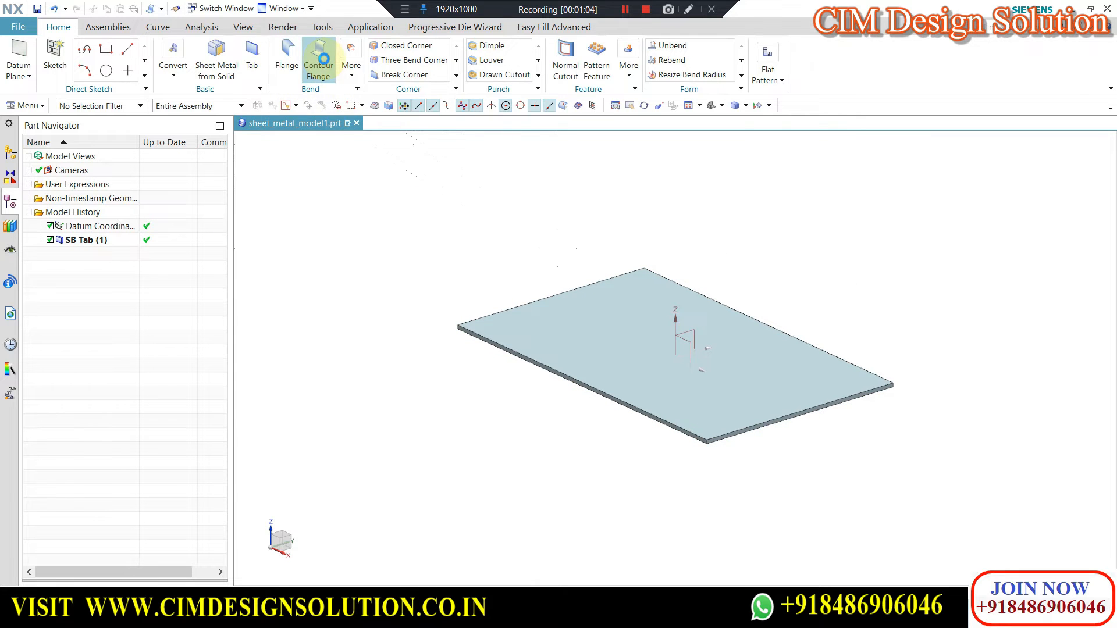
Start a Secondary Contour Flange and choose a long edge of the plate as the path for its section sketch.
left_click(323, 58)
scroll(736, 241, "down", 1)
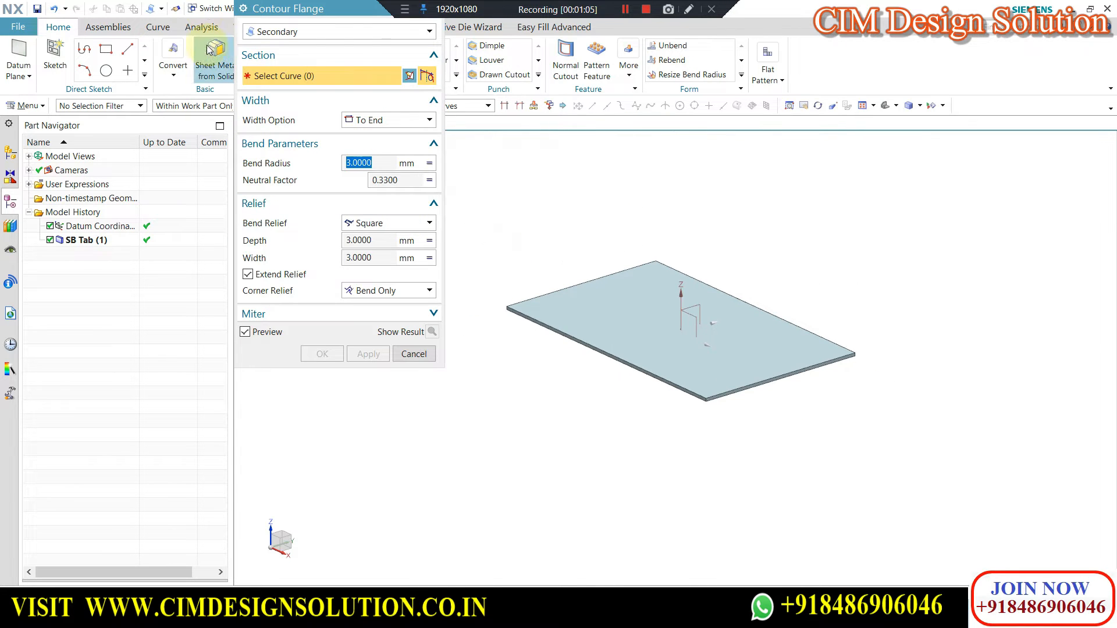
left_click(309, 32)
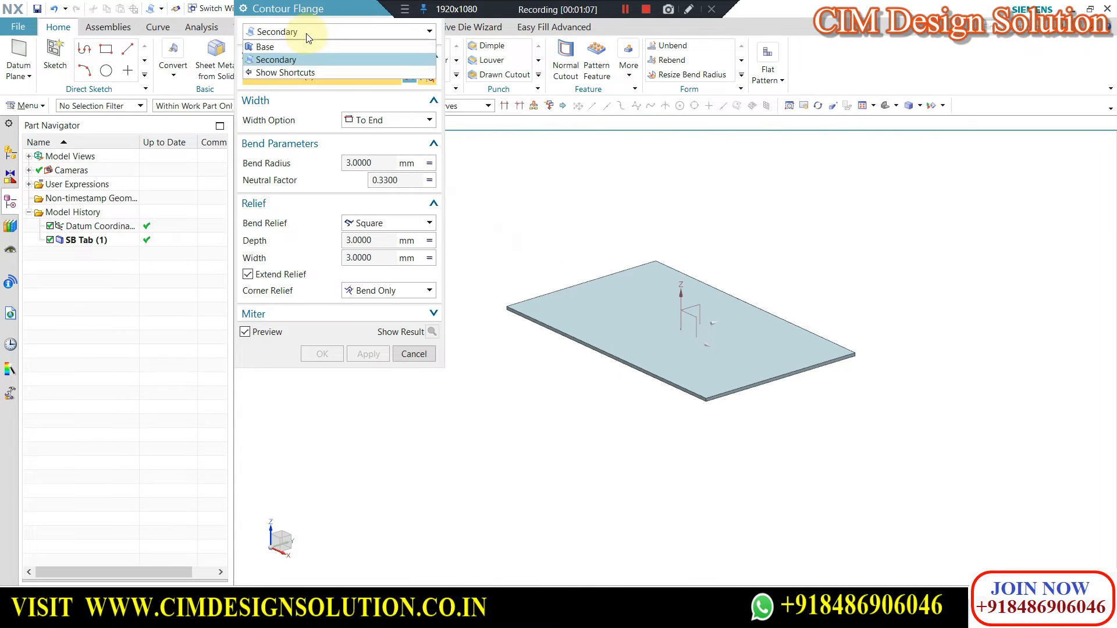
left_click(277, 59)
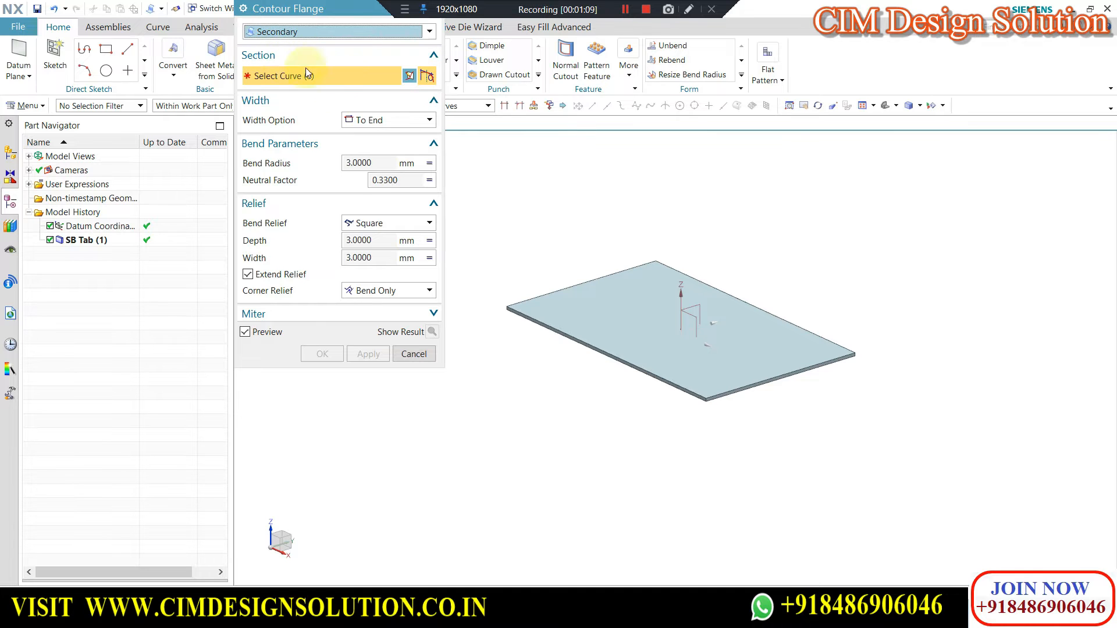
scroll(537, 298, "up", 3)
scroll(631, 202, "down", 1)
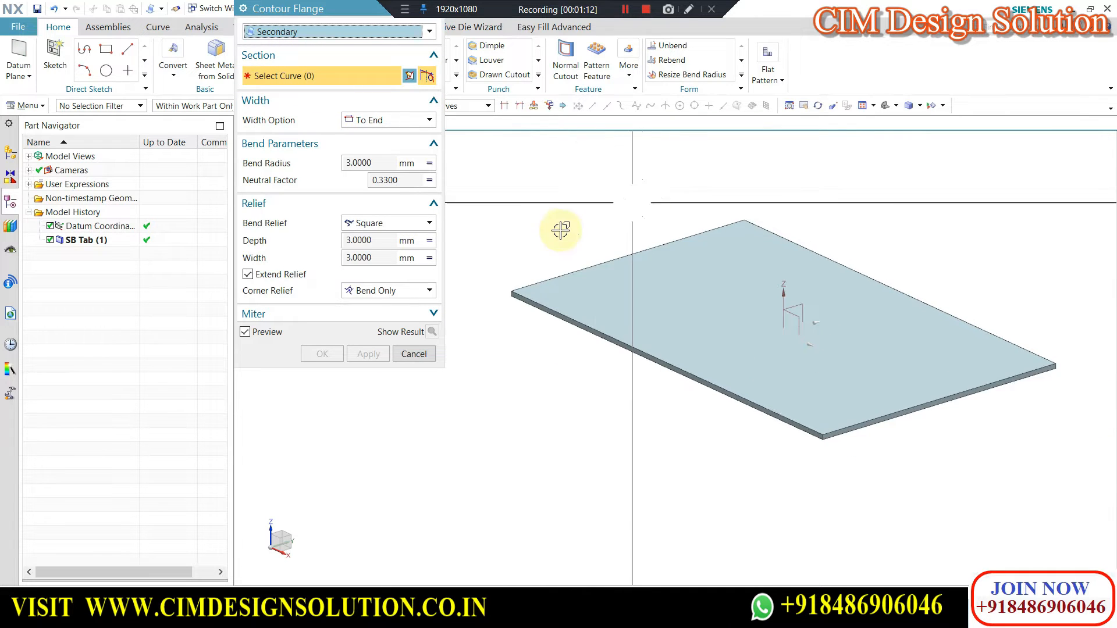
scroll(523, 296, "up", 3)
left_click(525, 296)
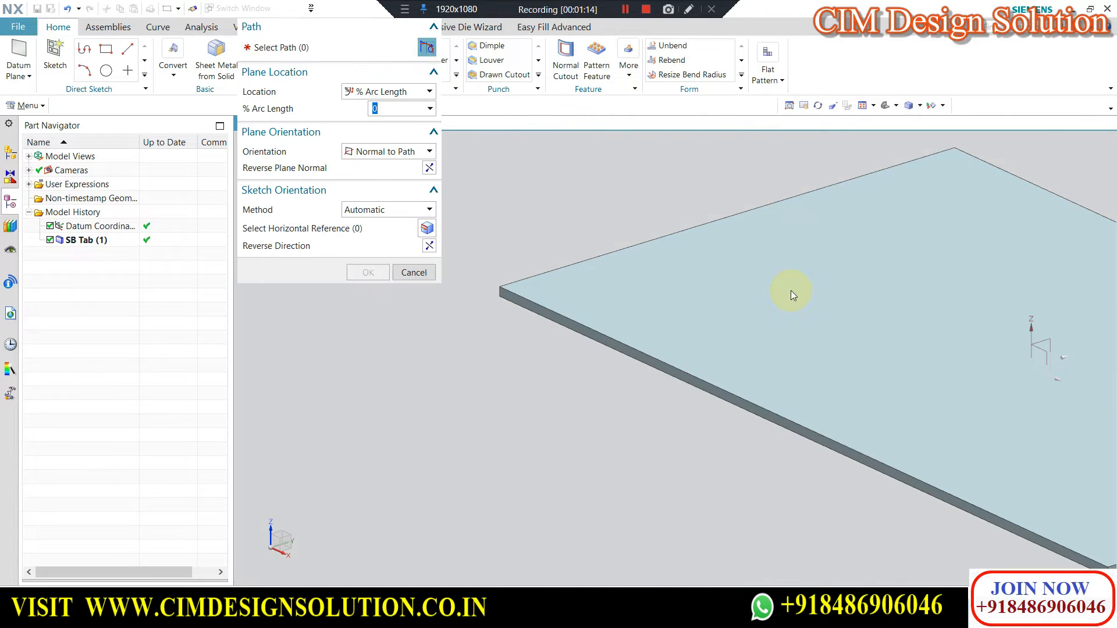
scroll(591, 258, "down", 3)
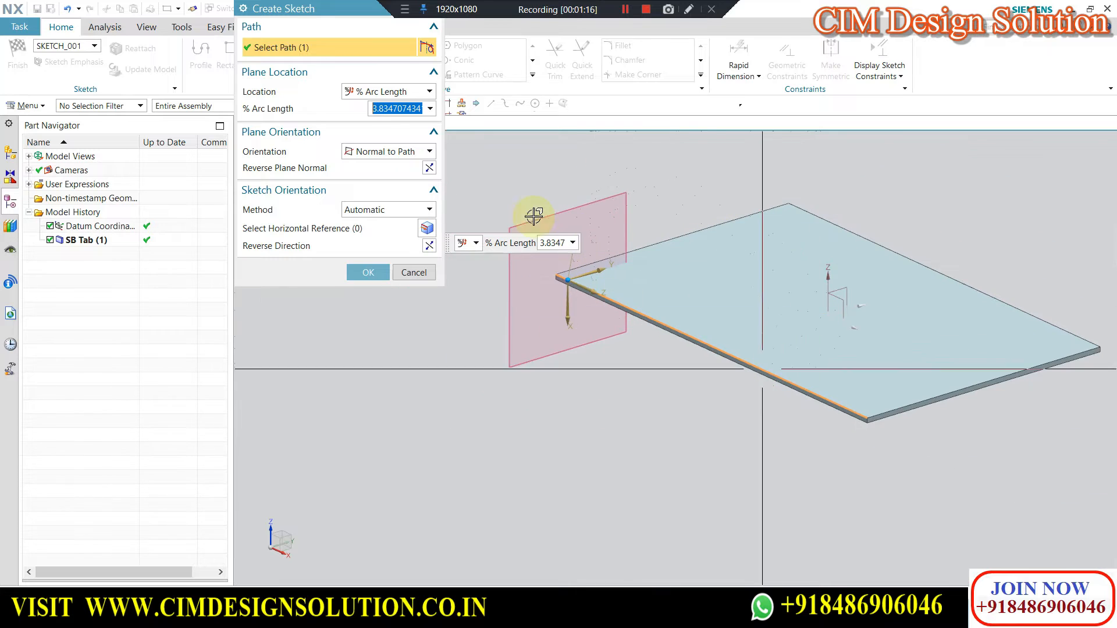
Try placing the sketch plane at 10 and 50 % arc length along the selected edge.
left_click(398, 123)
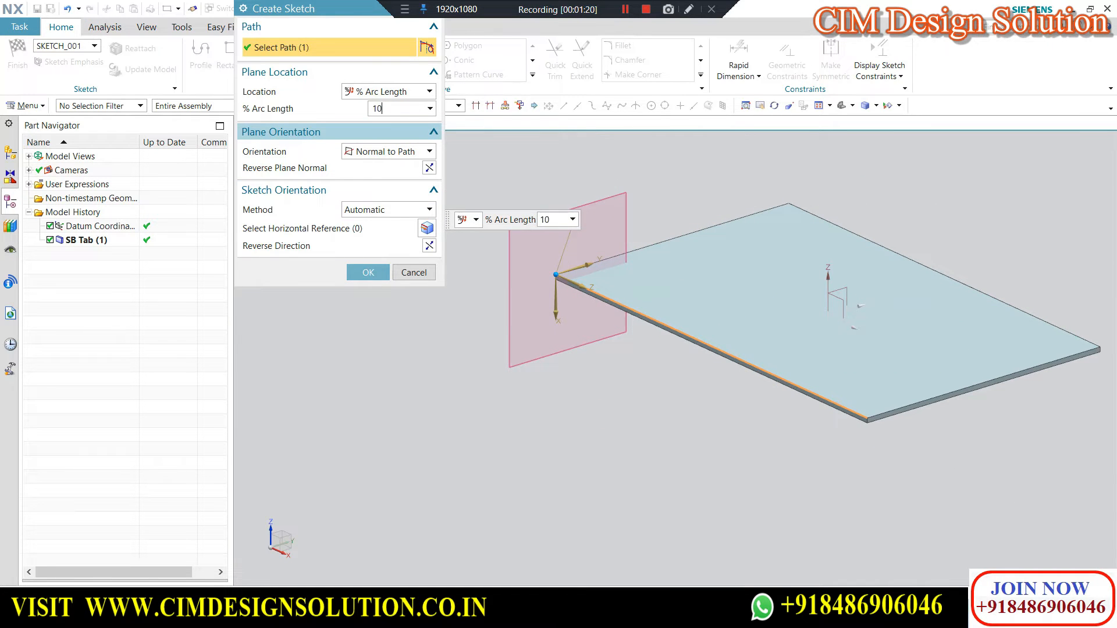
key("Return")
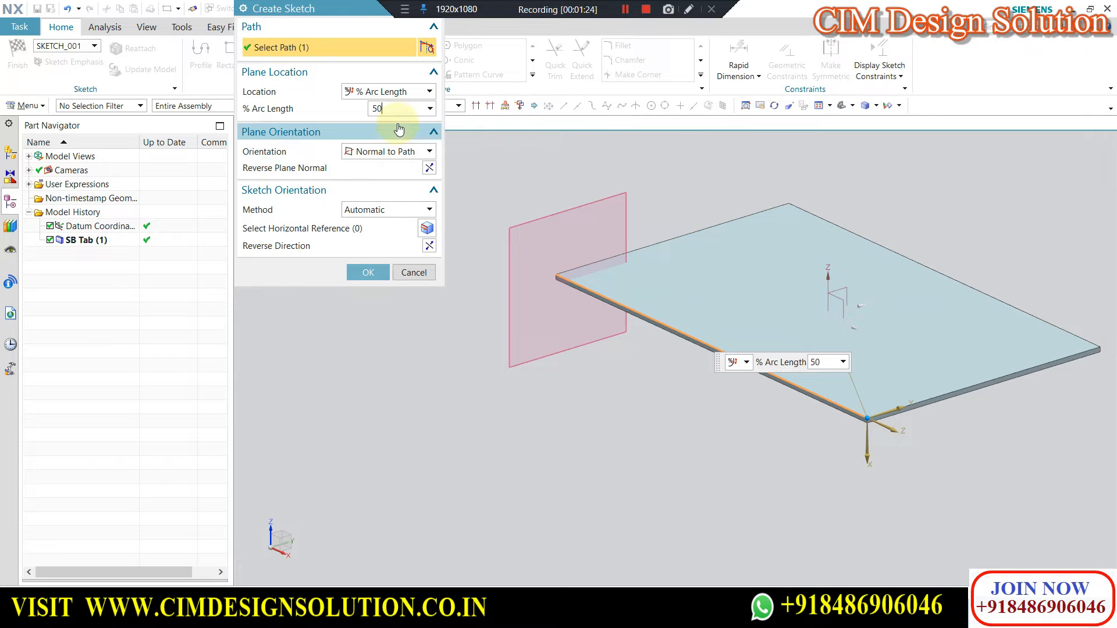
type("50")
key("Return")
Place the sketch plane at 0 % arc length on the edge and create the sketch.
type("0")
key("Return")
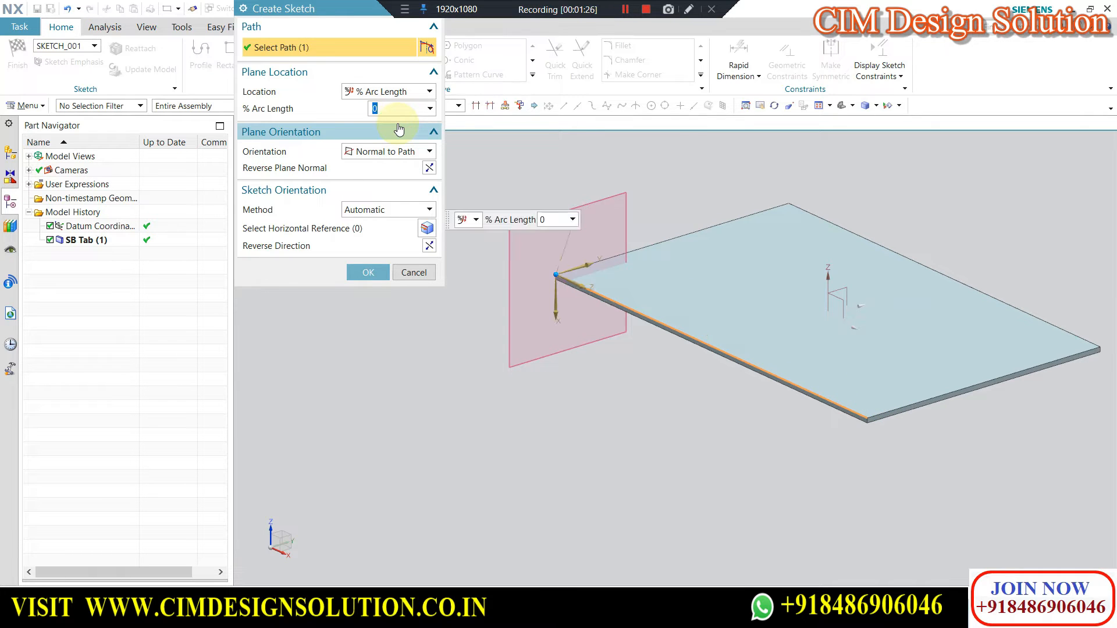
left_click(368, 273)
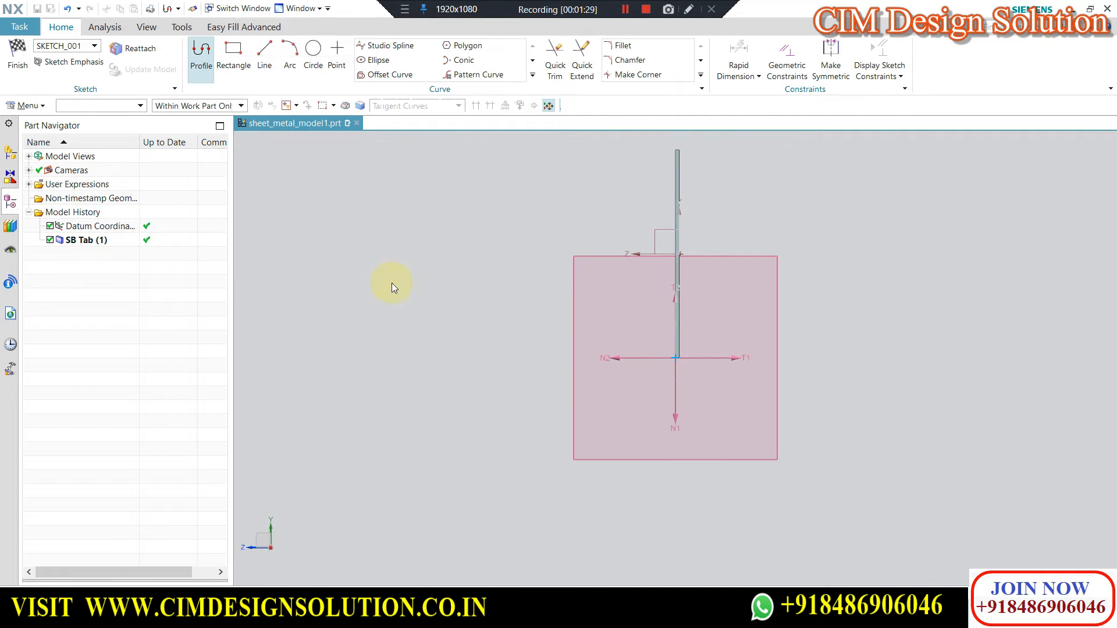
Sketch a slanted line about 10.7 mm long outward from the sketch origin at the plate's edge.
left_click(269, 76)
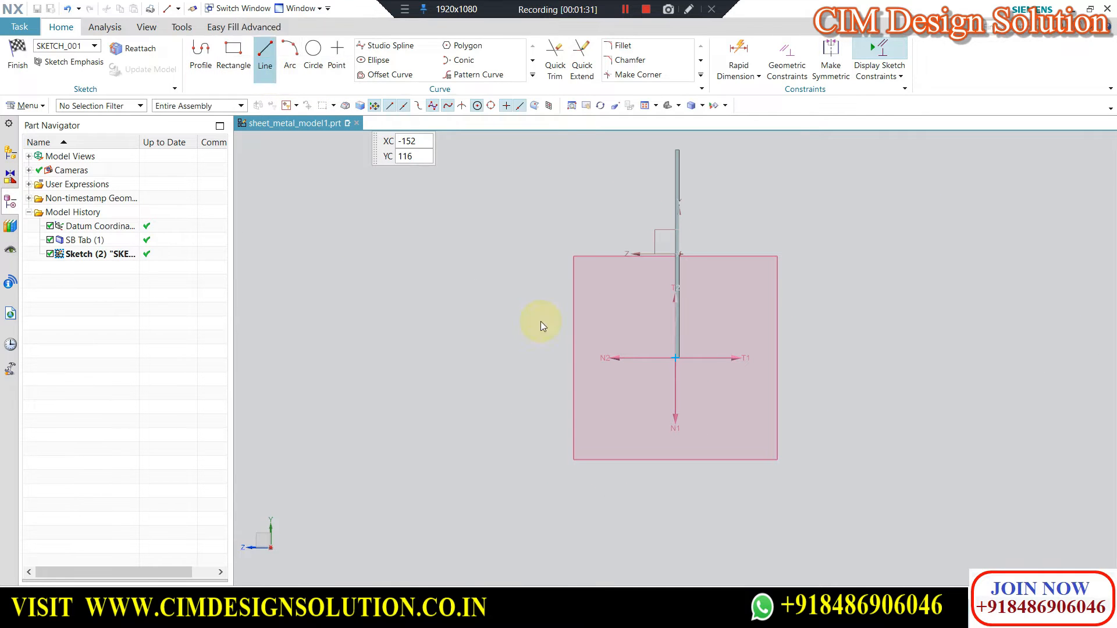
scroll(675, 349, "up", 5)
scroll(687, 275, "up", 5)
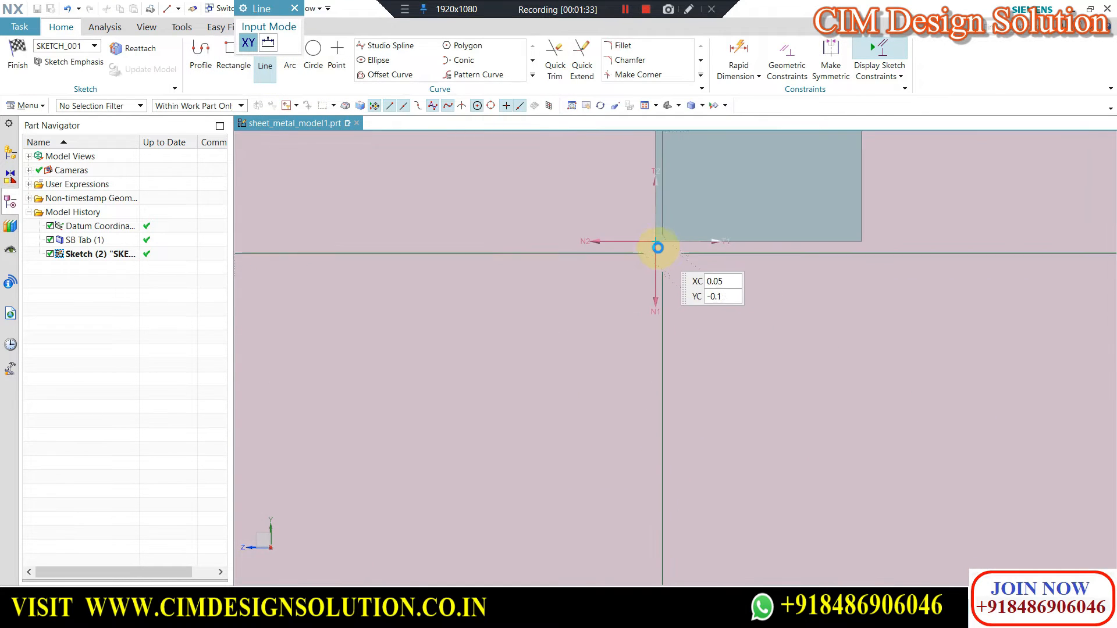
left_click(656, 245)
scroll(695, 296, "down", 2)
scroll(723, 303, "down", 4)
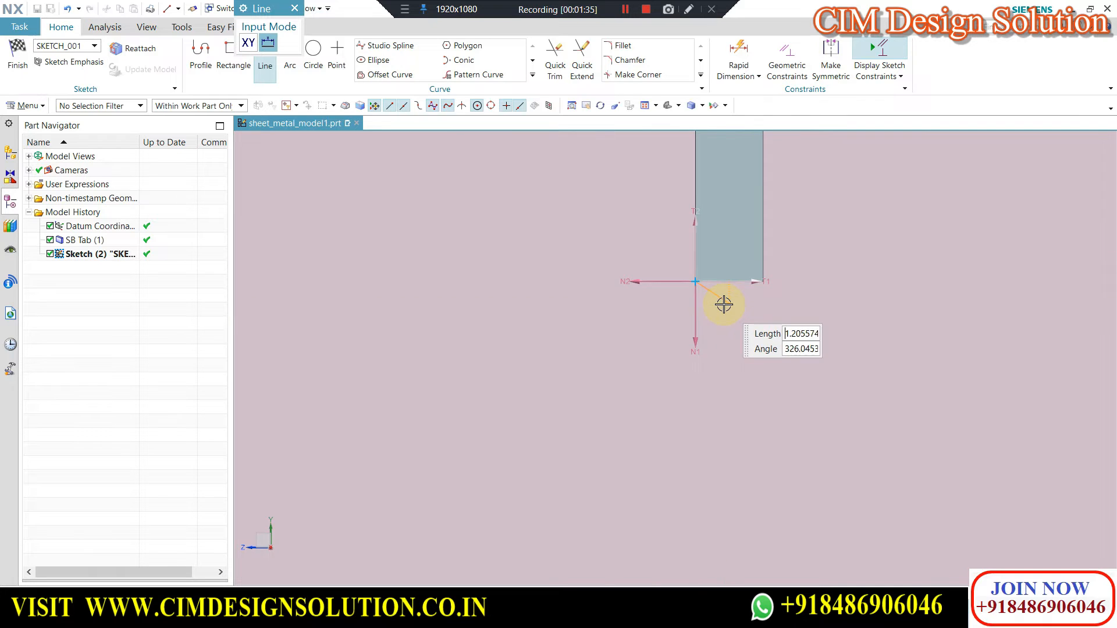
left_click(586, 373)
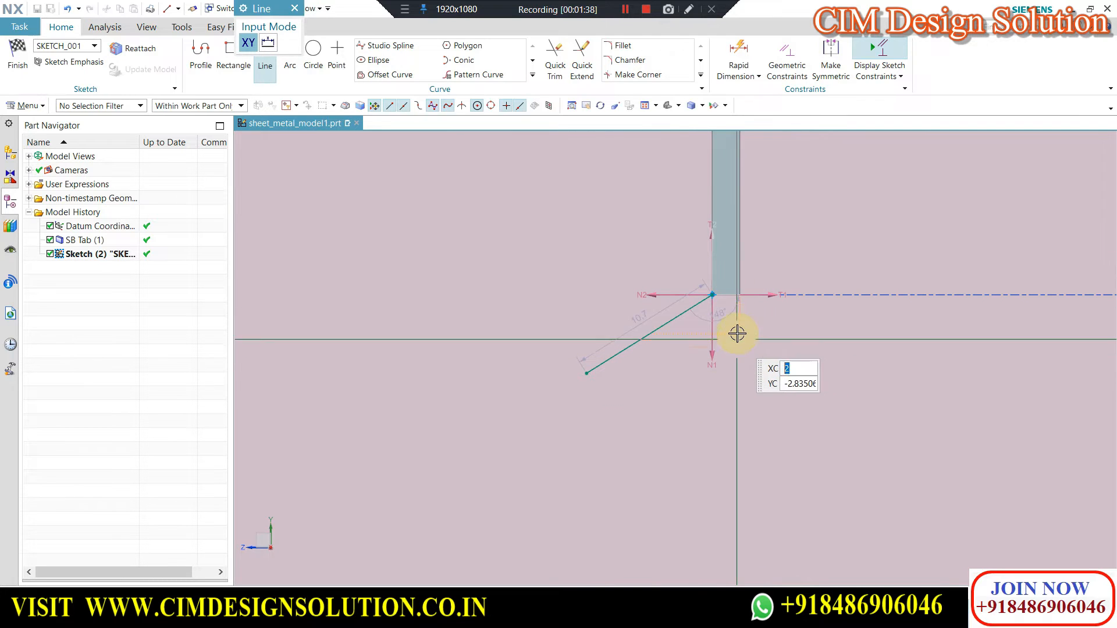
key("Escape")
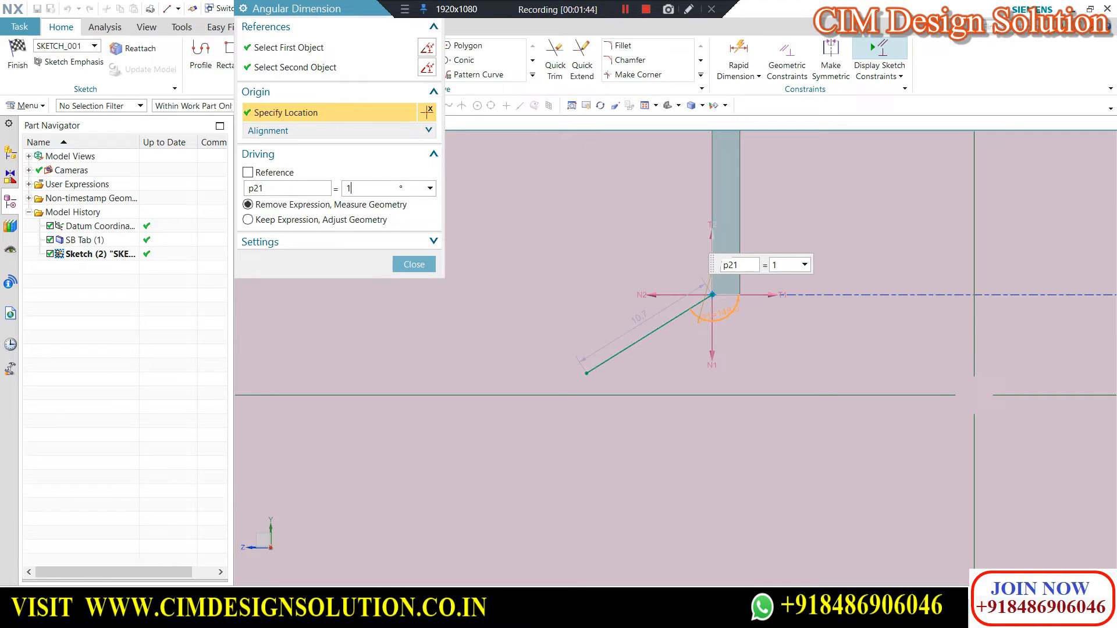
Set the slanted line's angle to 120°, add a horizontal line outward from its free end, and finish the section sketch.
key("Return")
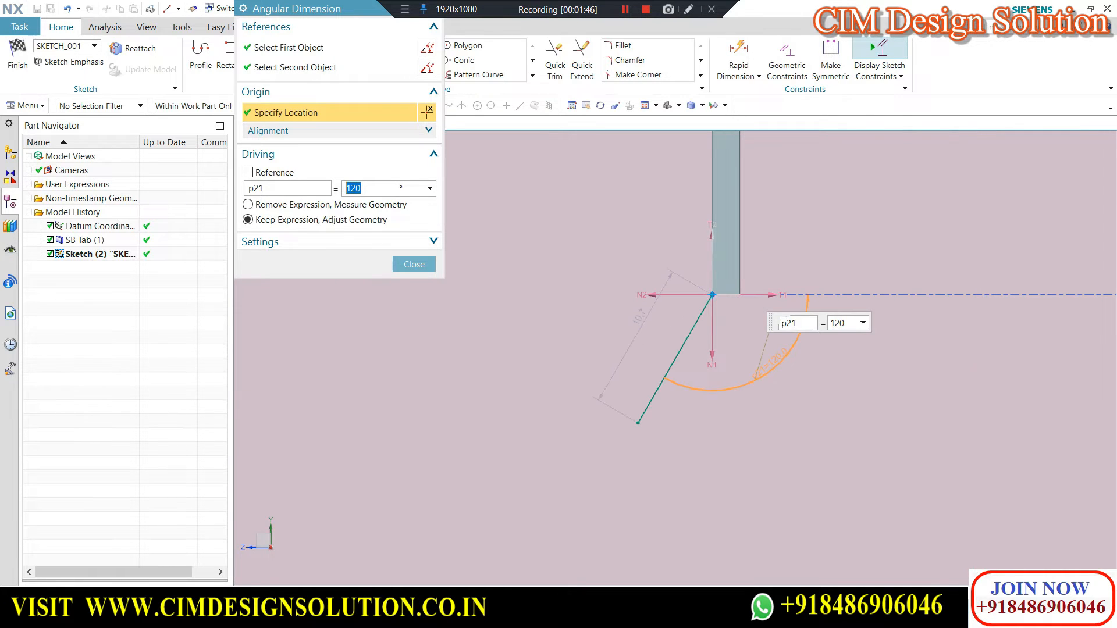
left_click(415, 264)
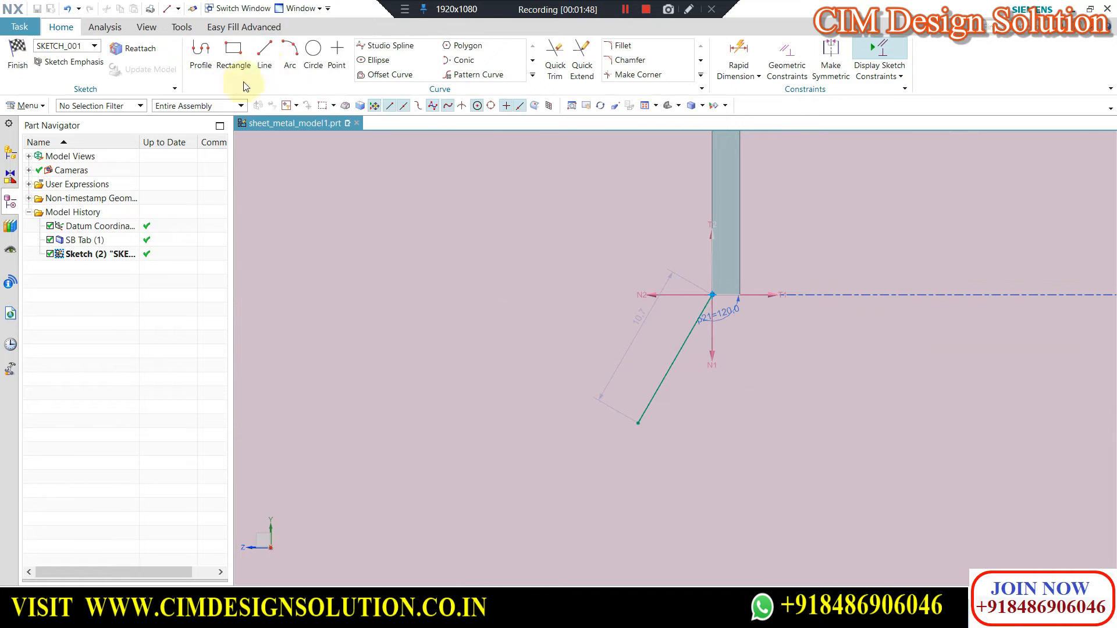
left_click(639, 423)
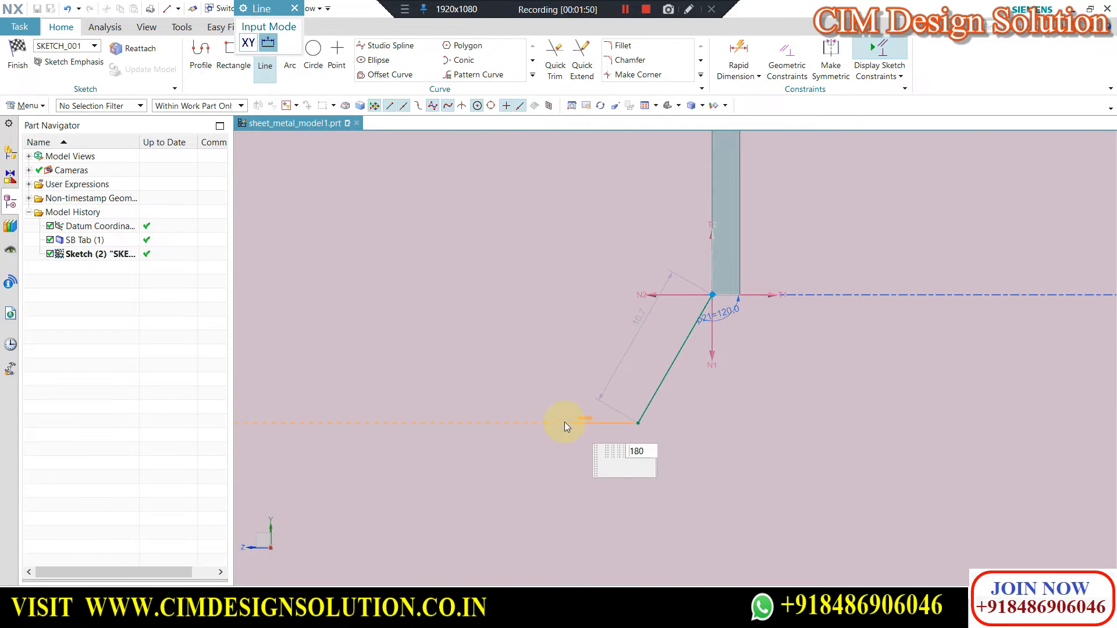
left_click(526, 418)
left_click(7, 63)
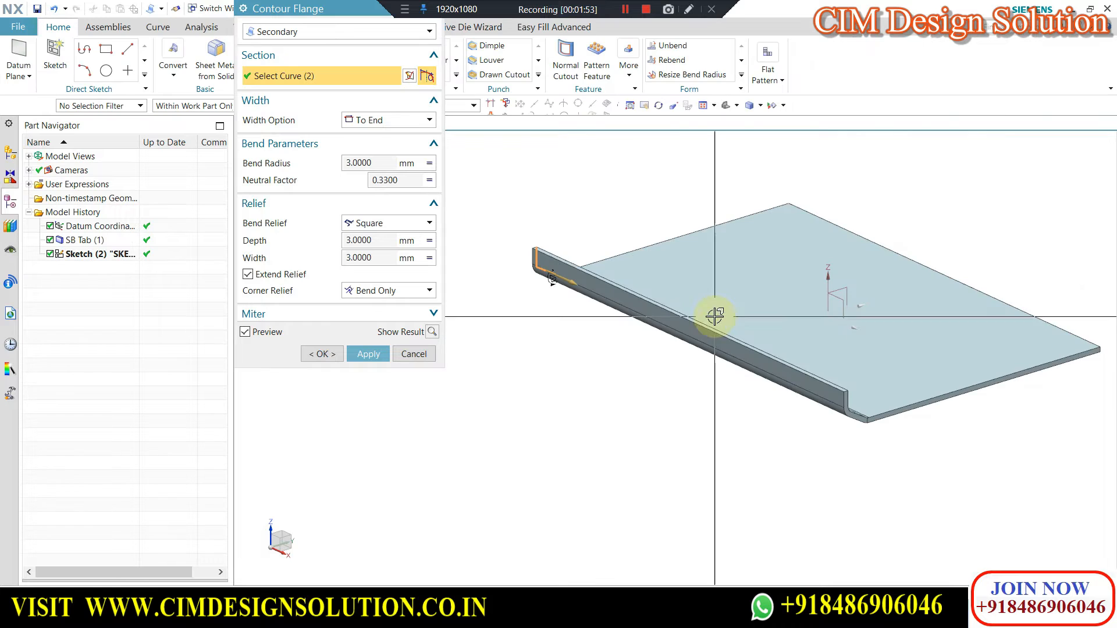
Try the Finite width option for the contour flange with a 30 mm width.
mouse_move(741, 419)
middle_mouse_down()
mouse_move(686, 430)
mouse_move(693, 443)
middle_mouse_up()
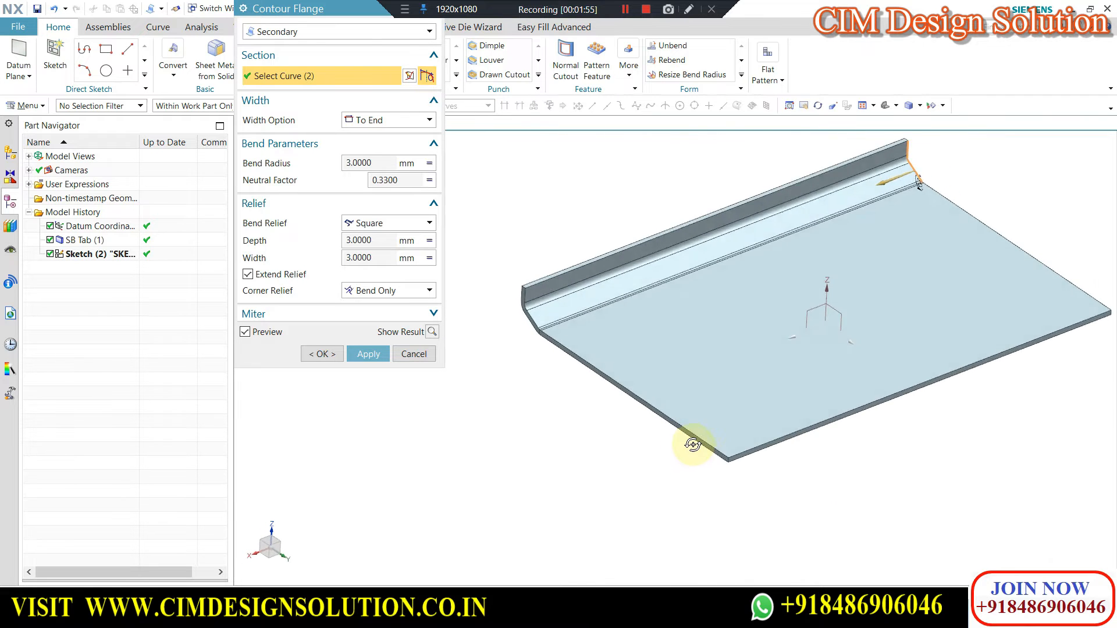
scroll(977, 229, "up", 5)
scroll(959, 242, "up", 2)
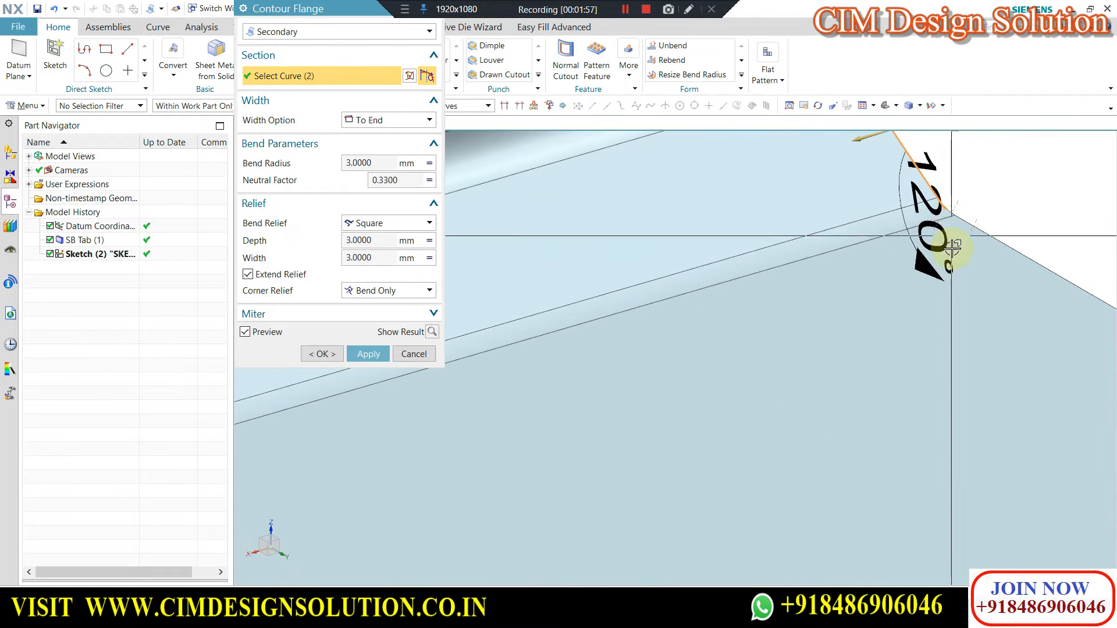
scroll(923, 233, "down", 7)
scroll(908, 230, "down", 3)
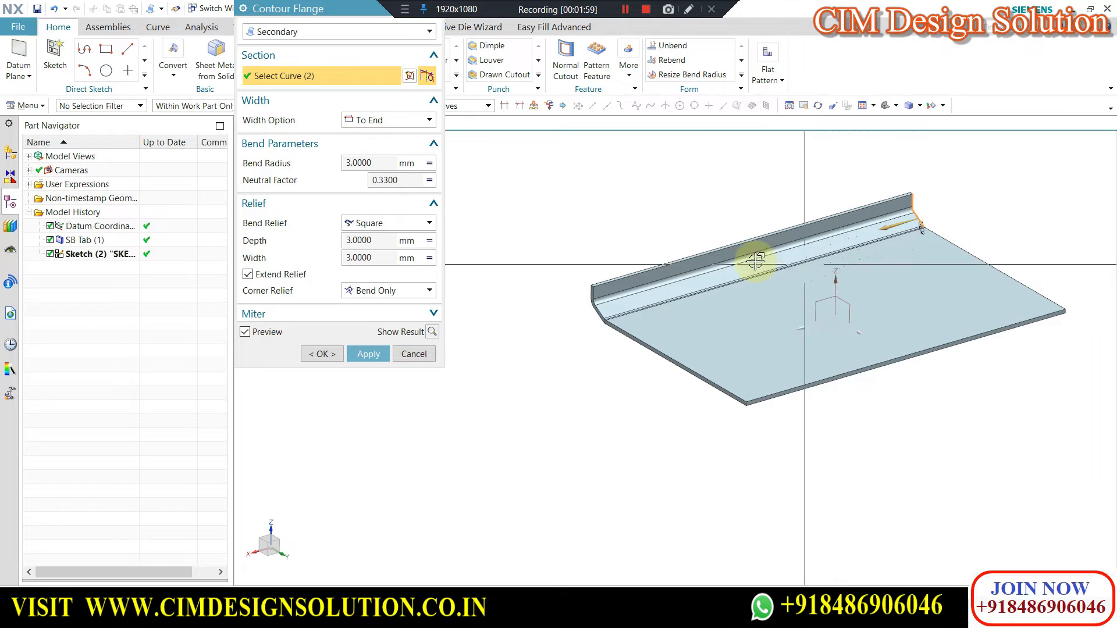
scroll(885, 269, "down", 2)
left_click(370, 121)
left_click(369, 131)
scroll(854, 238, "up", 2)
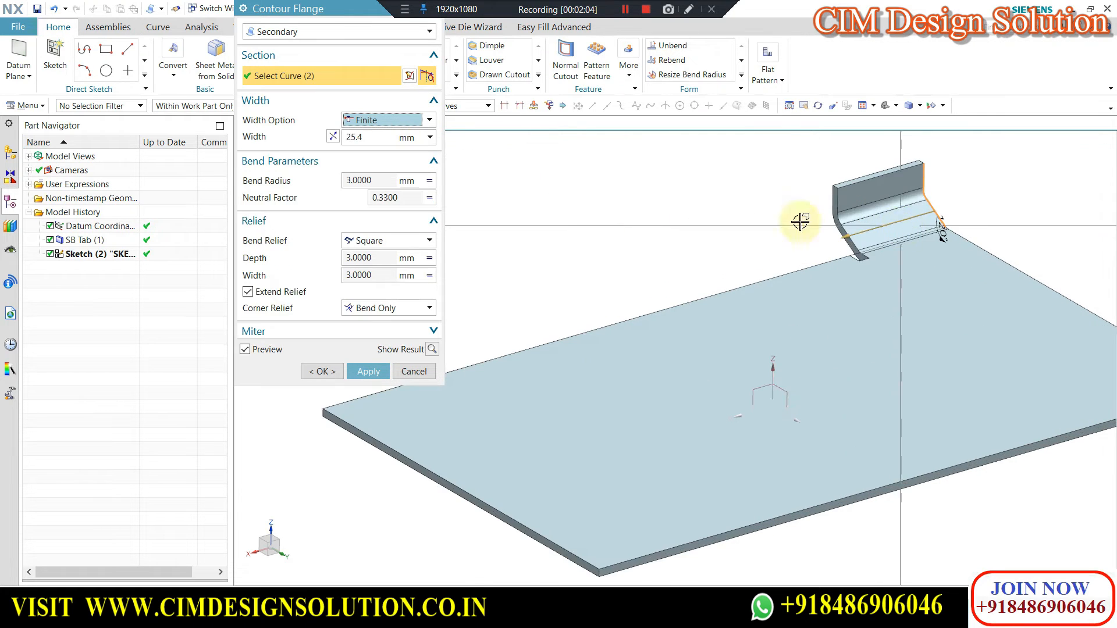
left_click(379, 134)
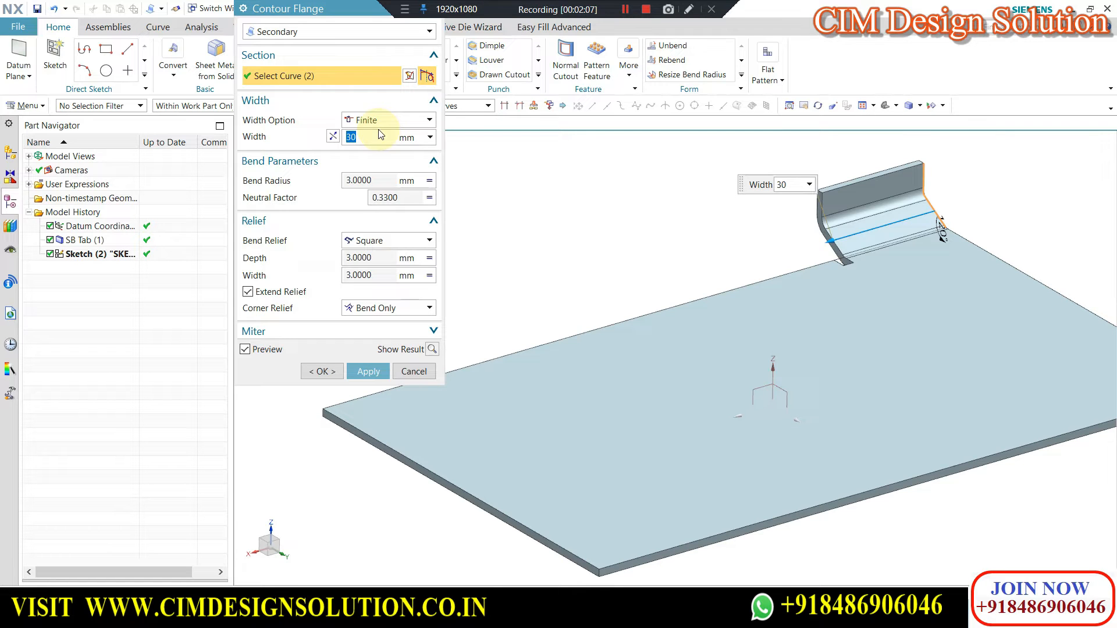
Try the Symmetric width option for the contour flange and restore the width option to To End.
left_click(370, 125)
left_click(372, 151)
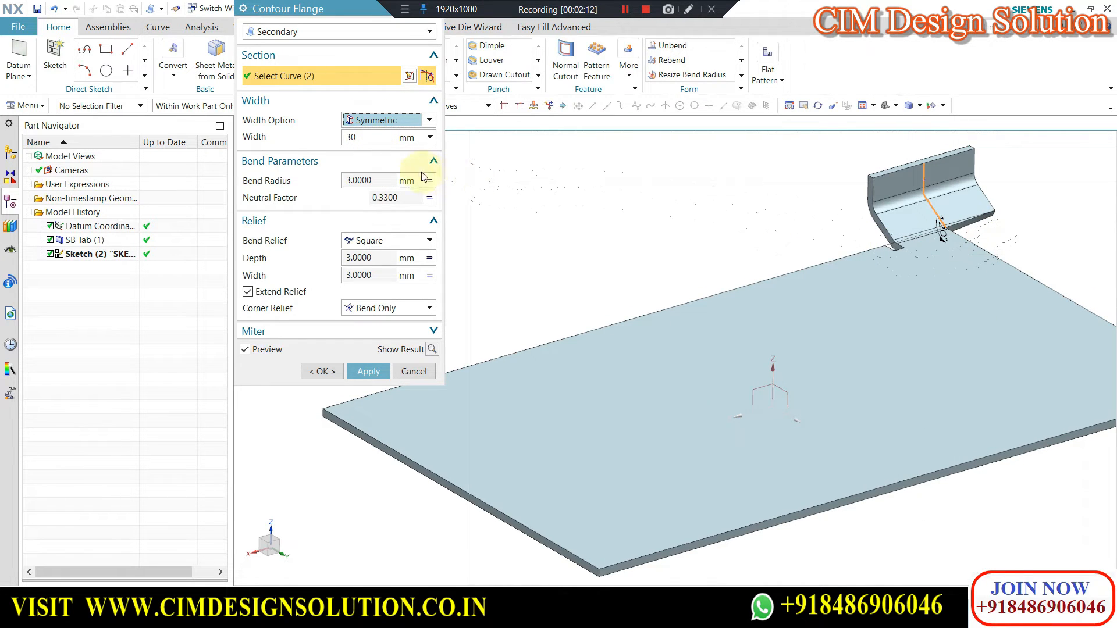
left_click(376, 123)
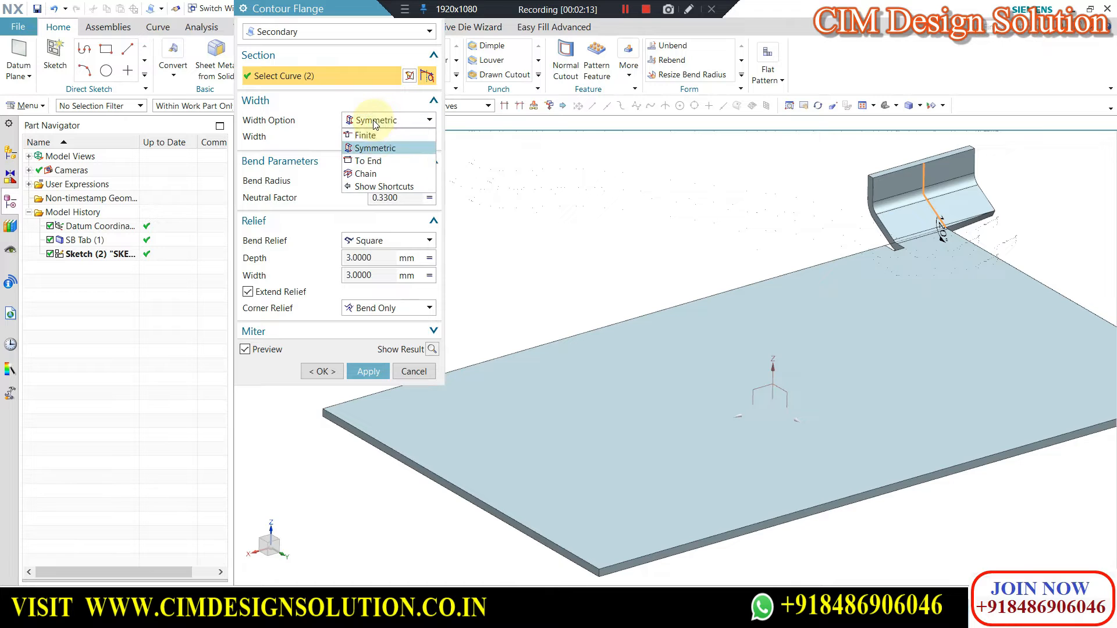
left_click(368, 162)
scroll(787, 249, "down", 3)
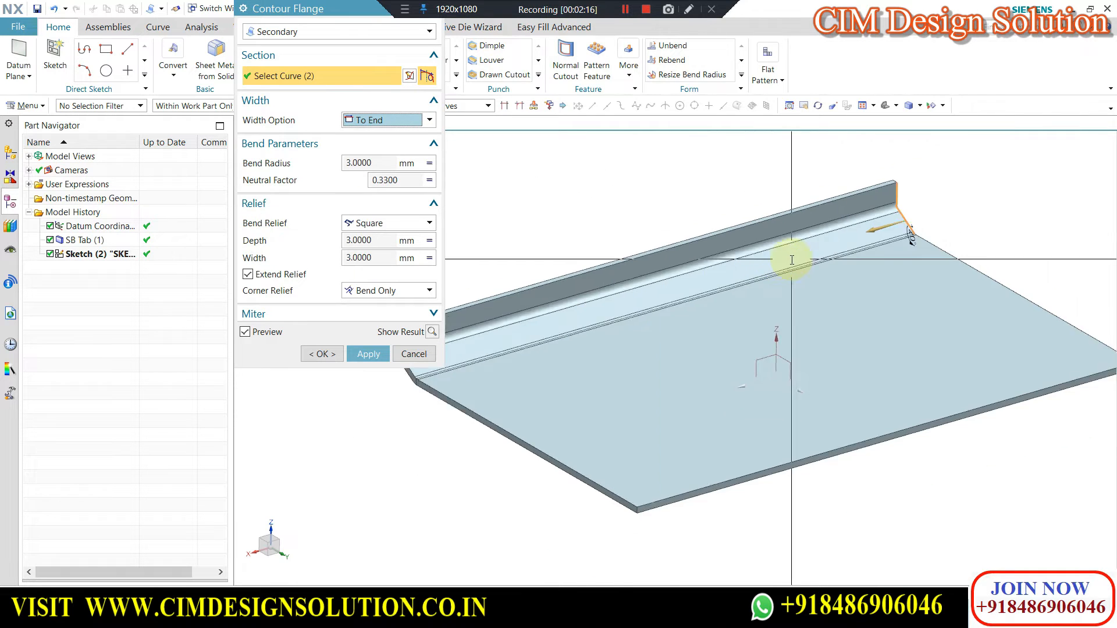
left_click(371, 121)
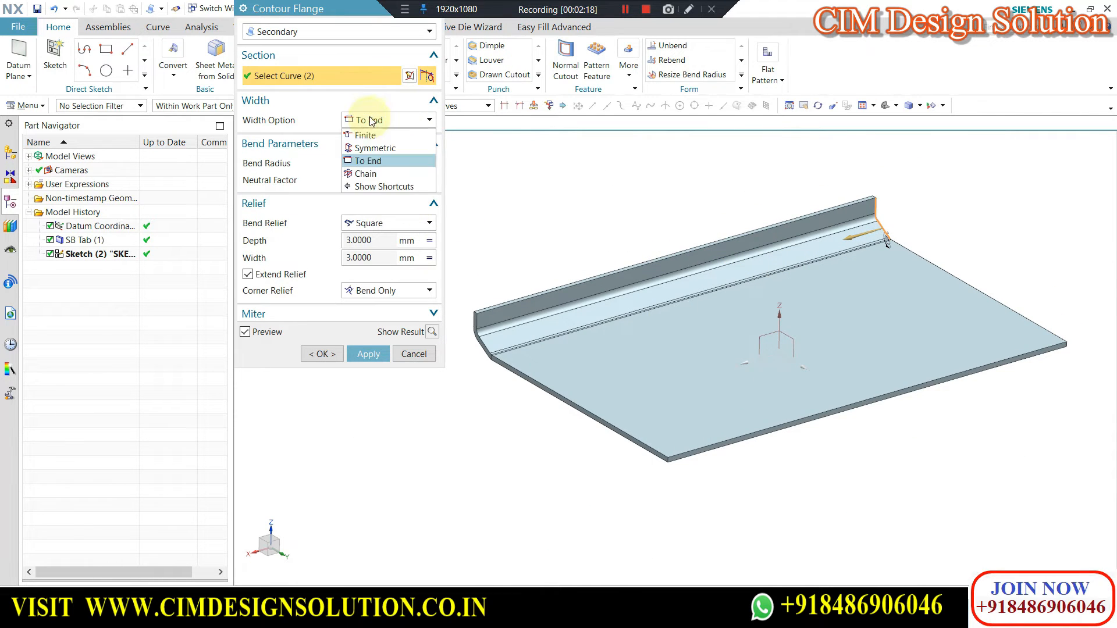
left_click(366, 119)
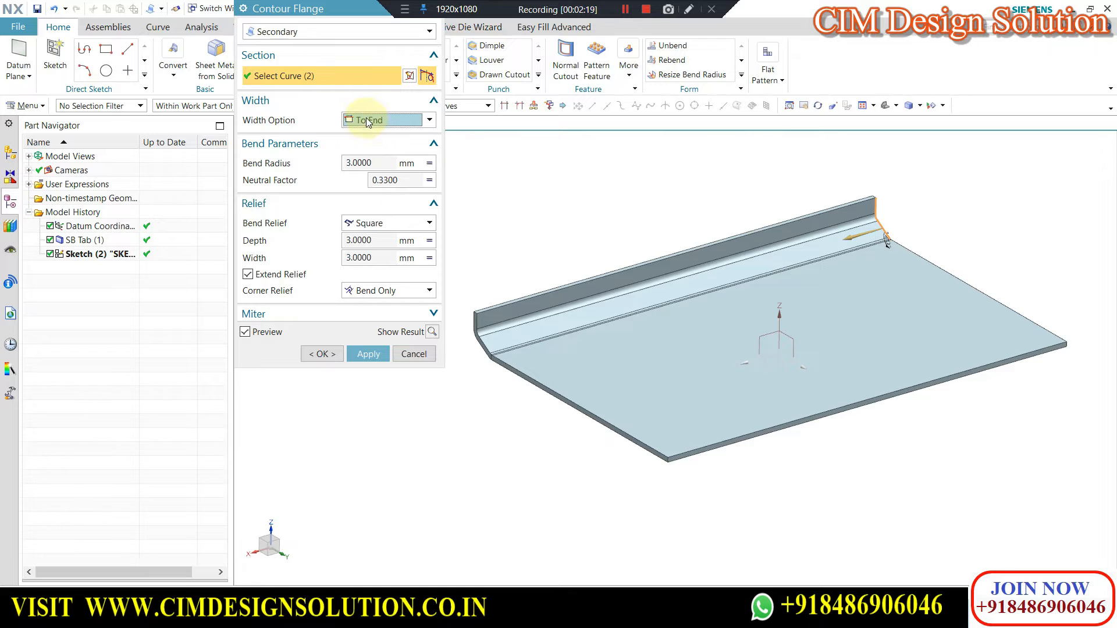
Turn on miter corners at the flange's start end with a Normal to Thickness cutout and a -60° angle.
left_click(295, 316)
left_click(252, 355)
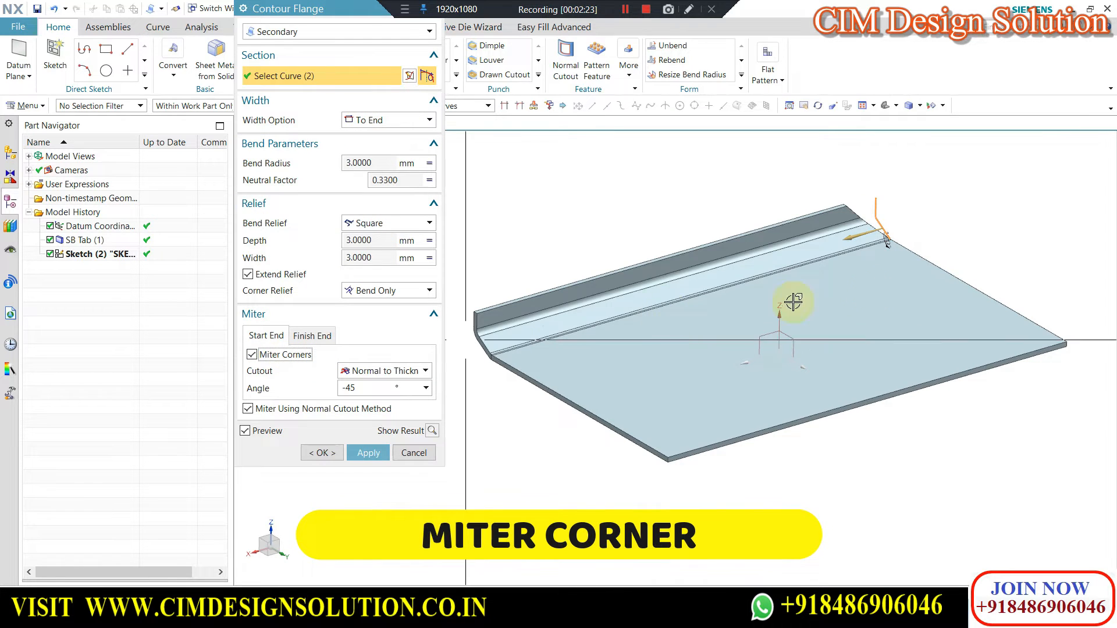
middle_click_drag(910, 277, 922, 310)
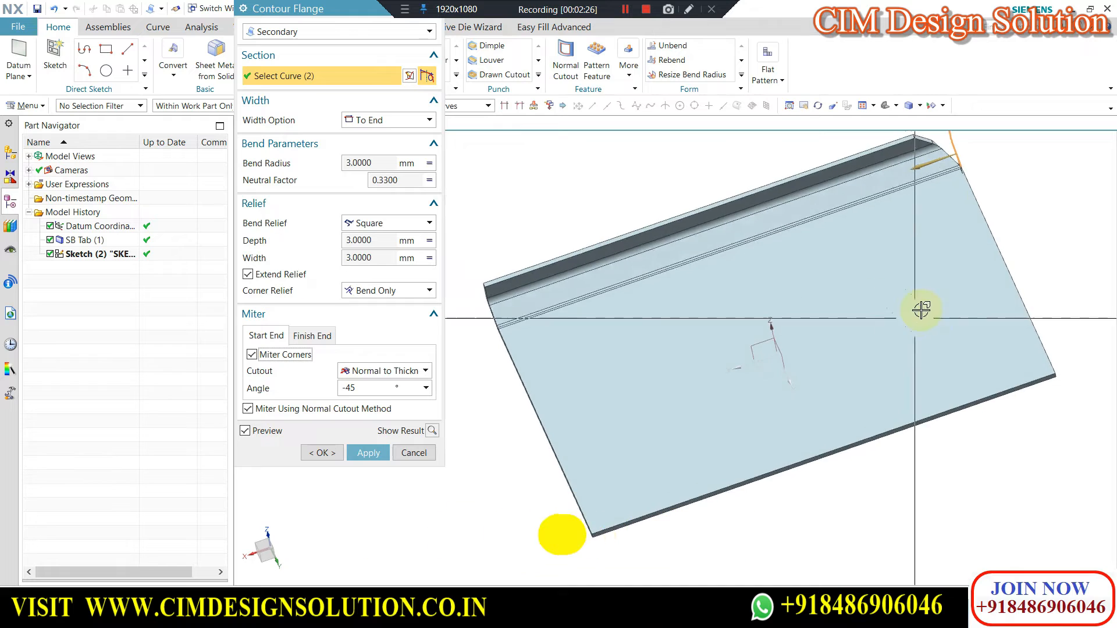
scroll(969, 184, "up", 3)
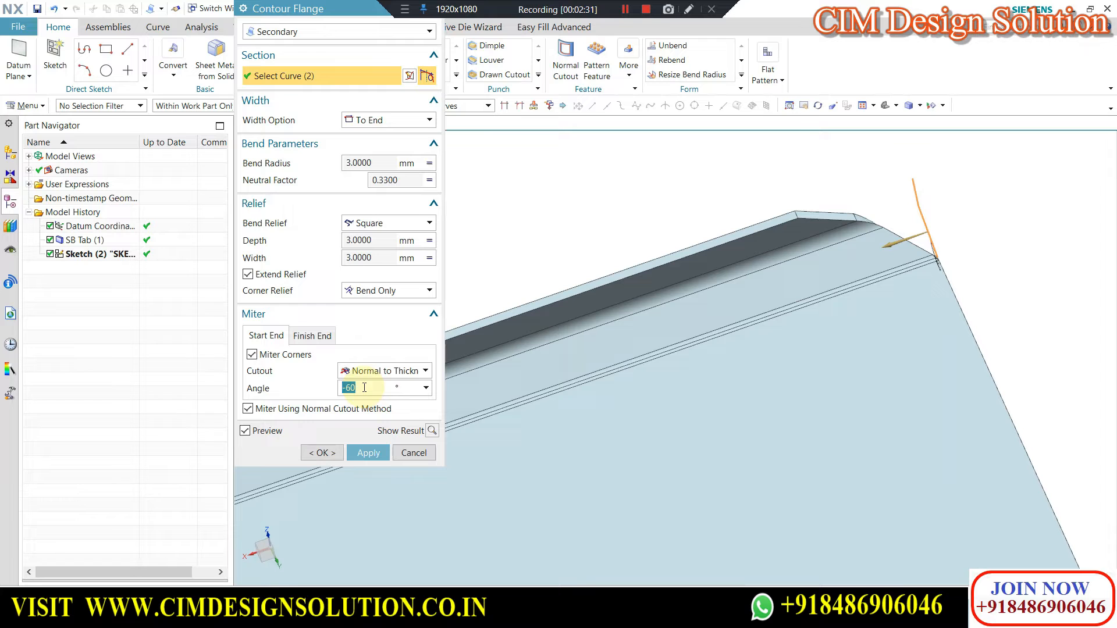
left_click(382, 374)
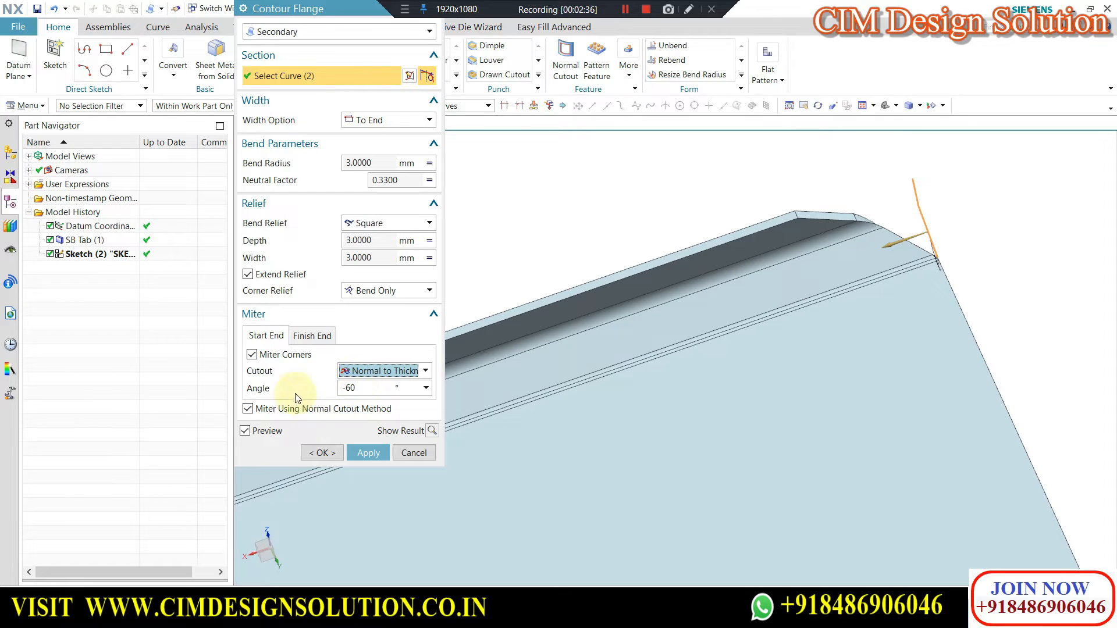
Try a -60° miter at the flange's finish end, and turn off miter corners at both ends.
left_click(313, 336)
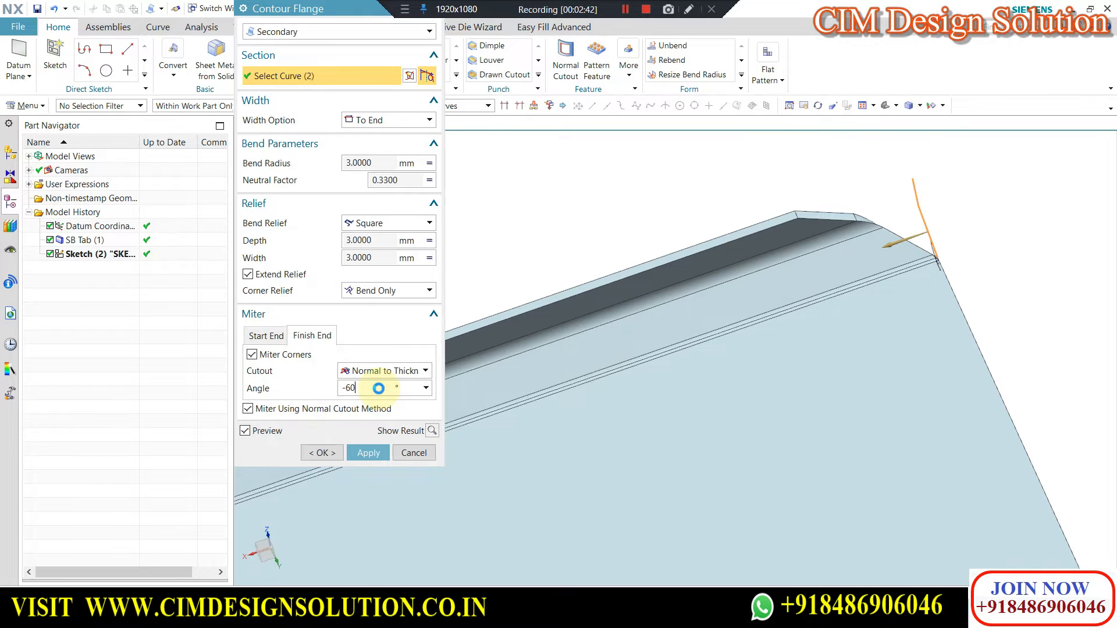
scroll(812, 343, "down", 5)
scroll(576, 385, "up", 2)
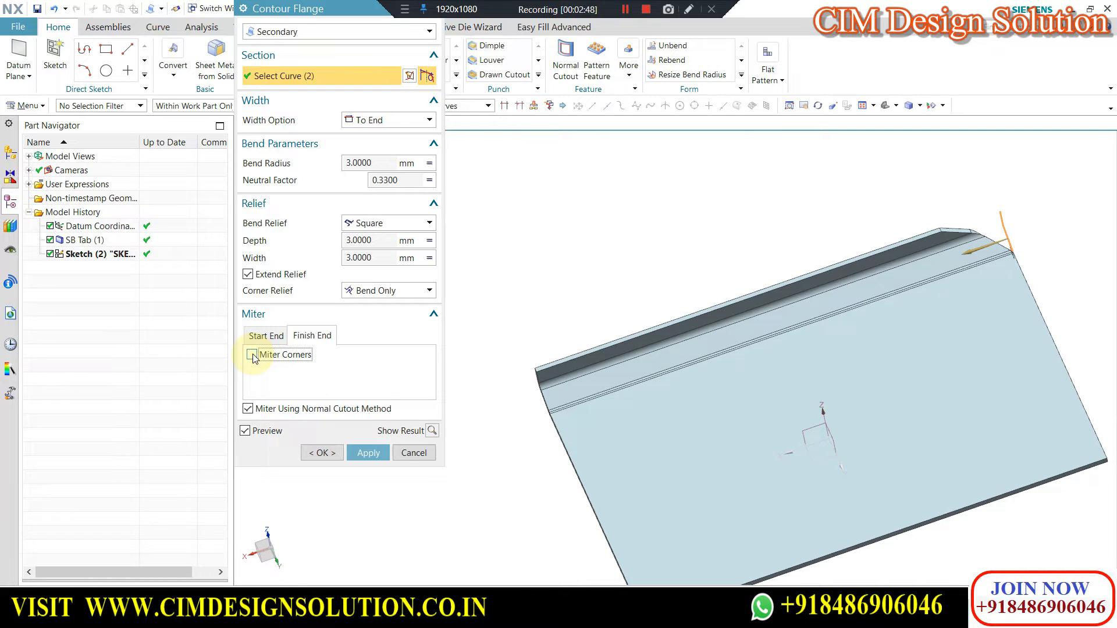
left_click(313, 336)
middle_click_drag(978, 233, 870, 316)
scroll(878, 325, "up", 3)
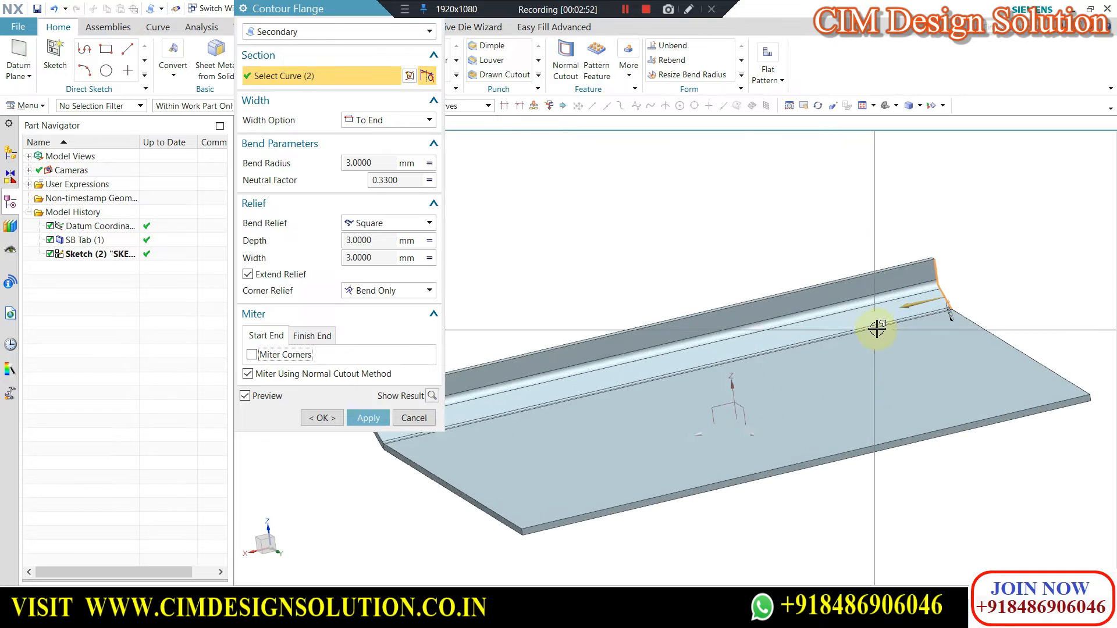
Switch the contour flange's width option from To End back to Finite.
scroll(791, 242, "down", 2)
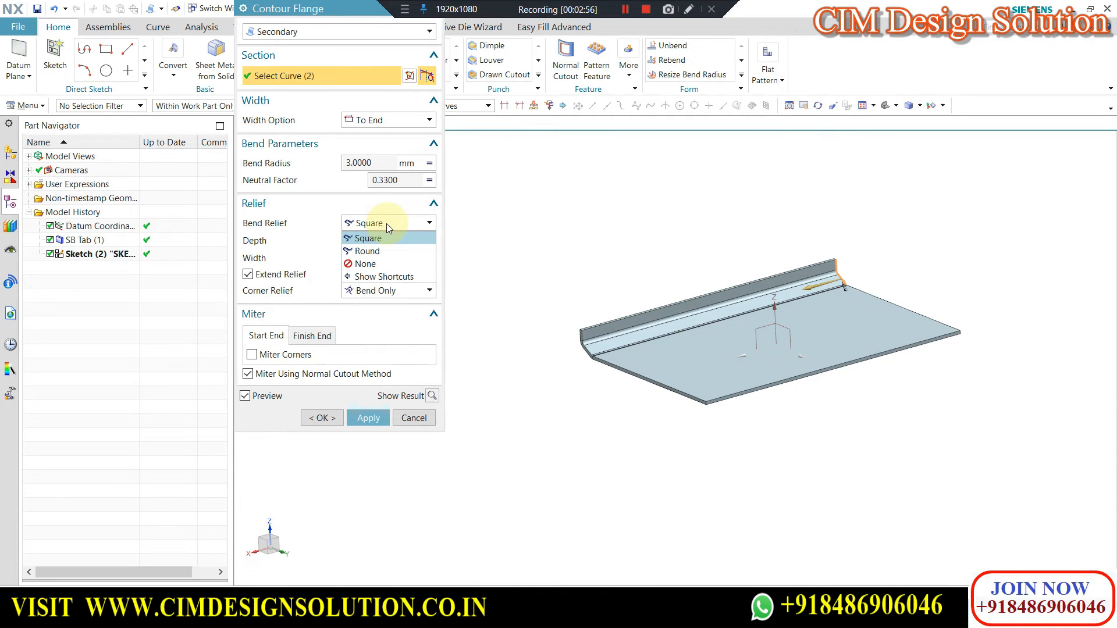
left_click(372, 133)
left_click(372, 123)
left_click(372, 136)
scroll(687, 324, "up", 5)
scroll(779, 386, "down", 3)
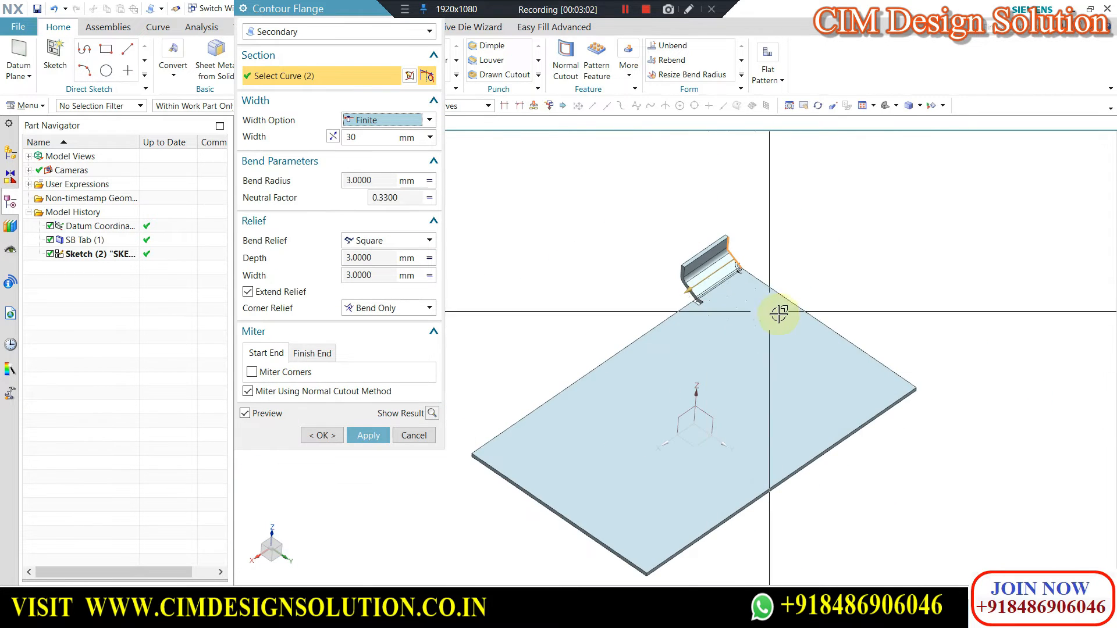
scroll(705, 281, "up", 5)
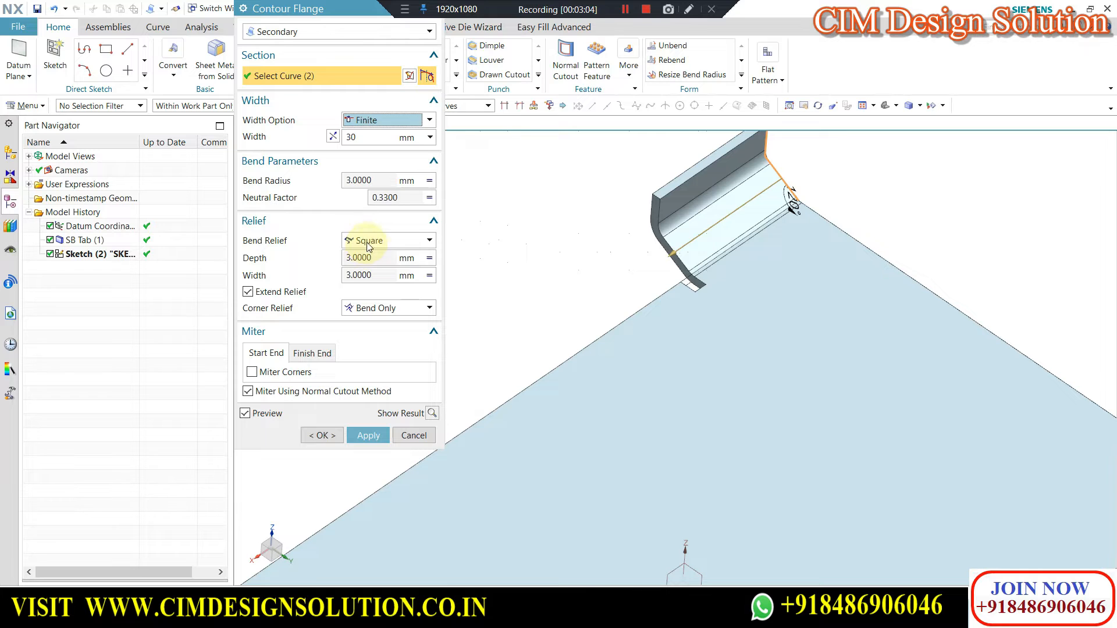
Try the Round bend relief on the finite flange and restore the bend relief to Square.
left_click(368, 240)
left_click(371, 252)
scroll(727, 285, "up", 3)
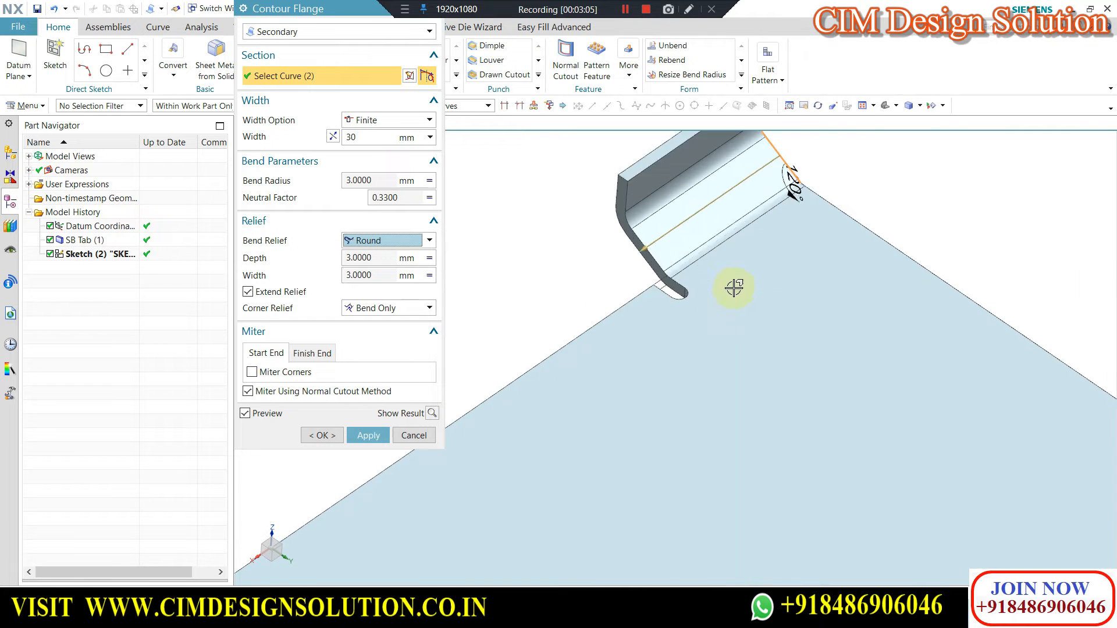
scroll(734, 288, "down", 5)
left_click(367, 241)
left_click(372, 265)
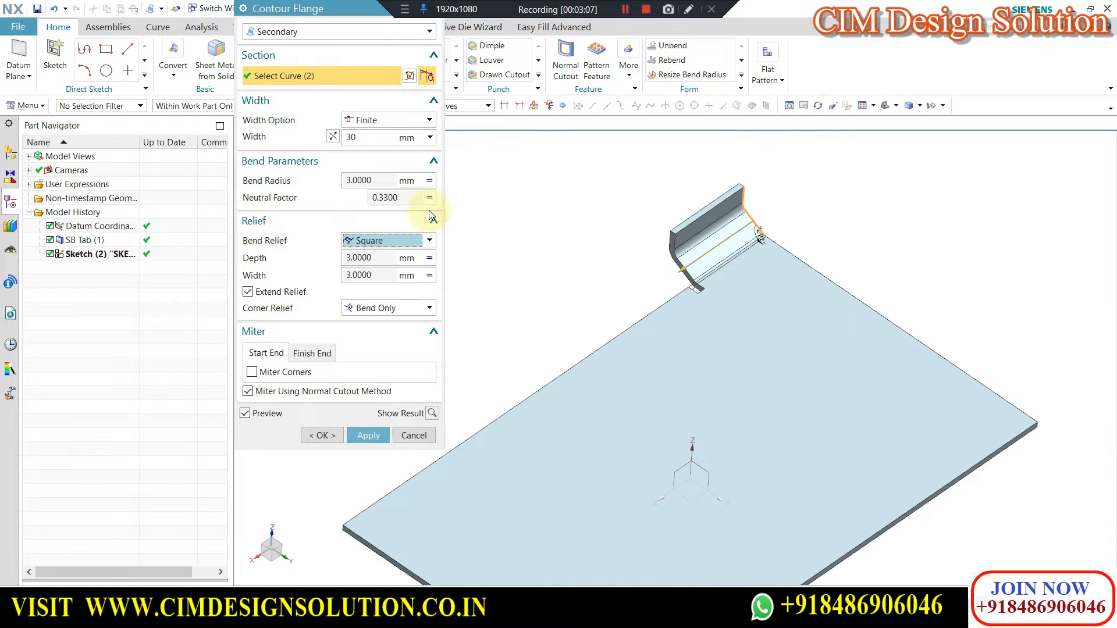
scroll(668, 270, "up", 3)
scroll(571, 239, "down", 5)
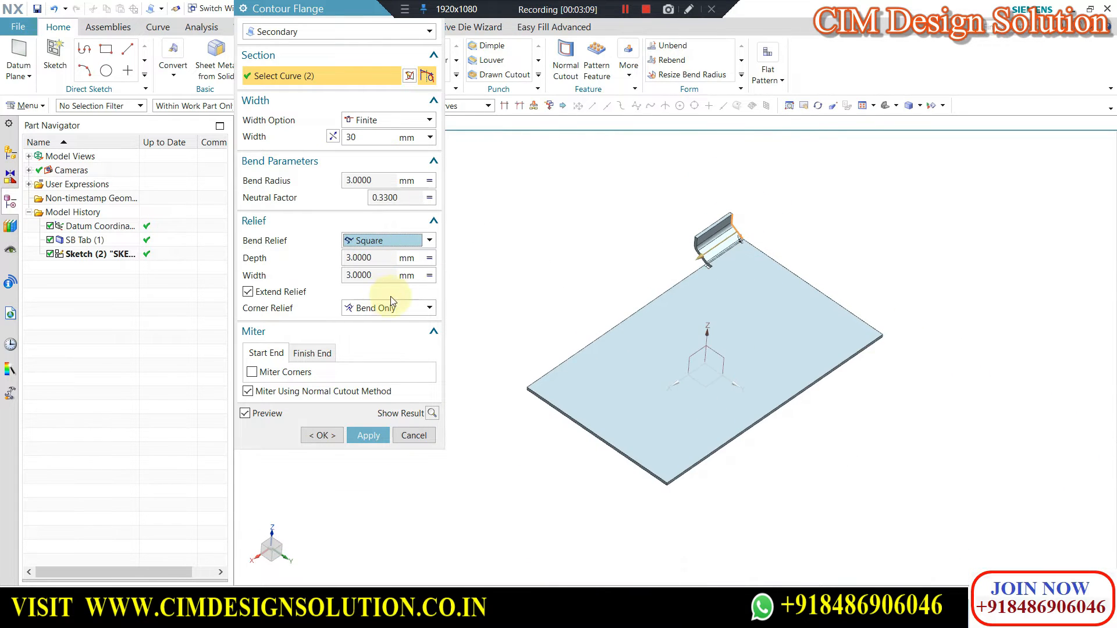
Set the width option to Chain and select the adjacent short edge of the plate so the flange wraps the corner.
left_click(379, 121)
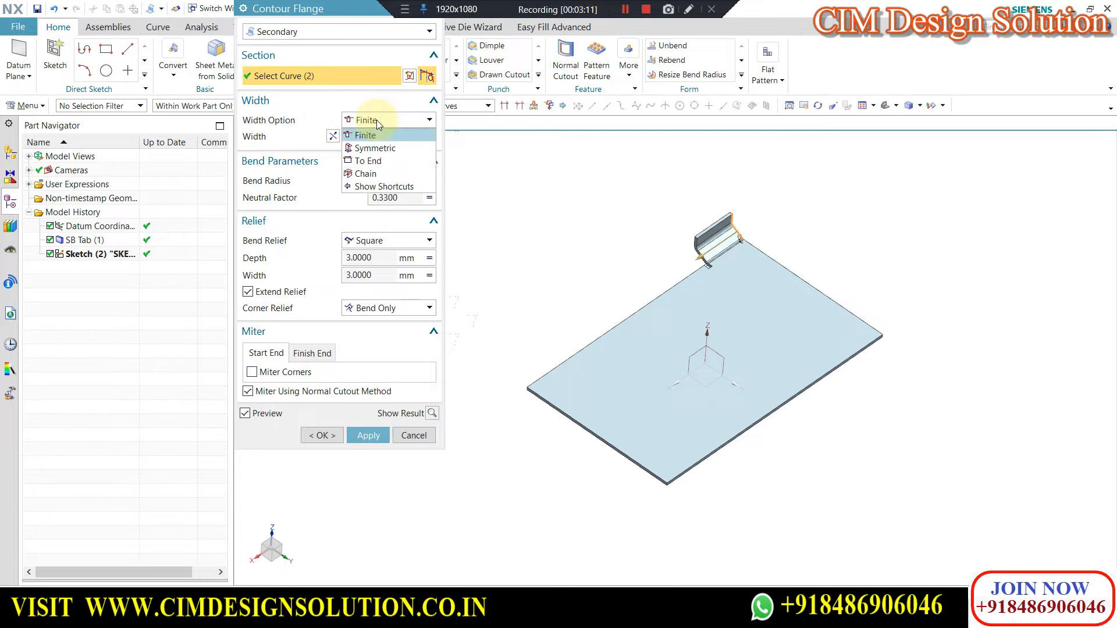
left_click(374, 175)
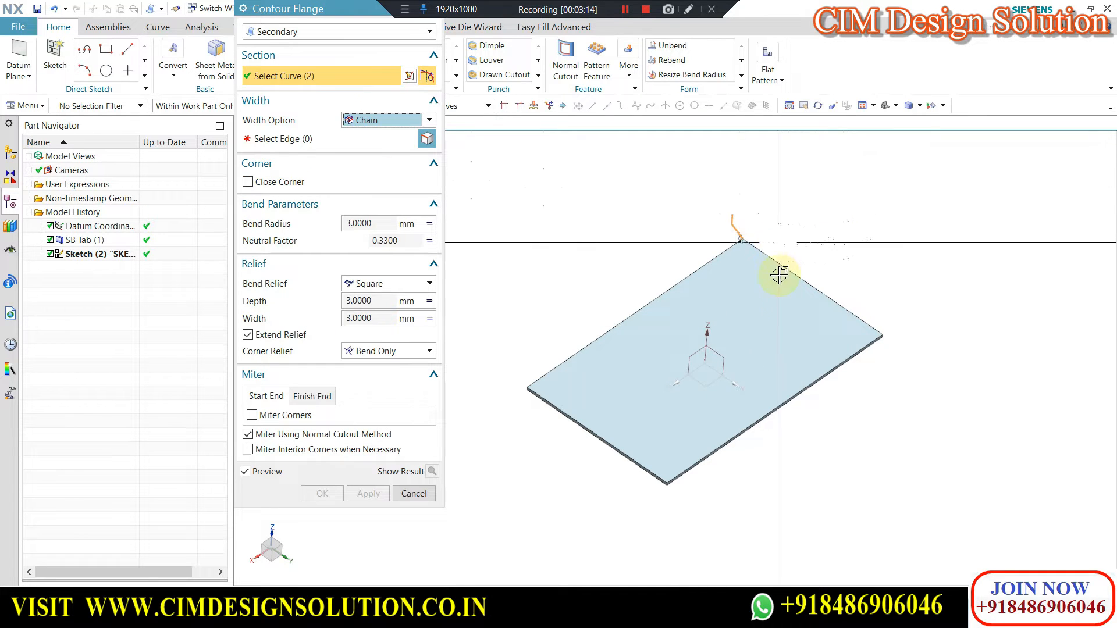
scroll(716, 305, "down", 2)
left_click(327, 138)
scroll(771, 281, "up", 4)
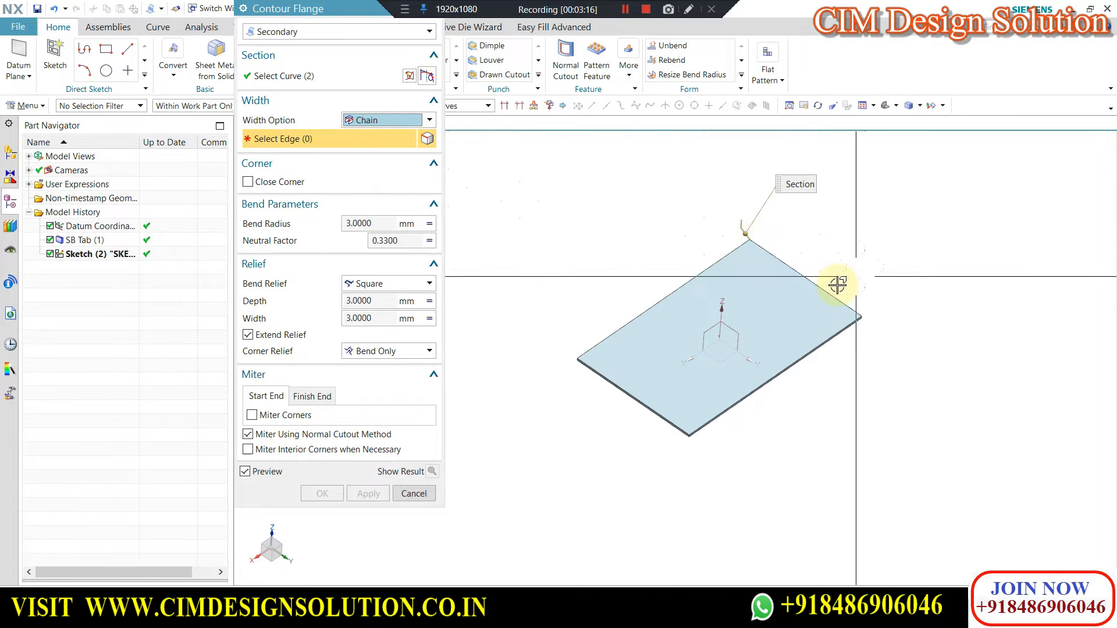
left_click(771, 281)
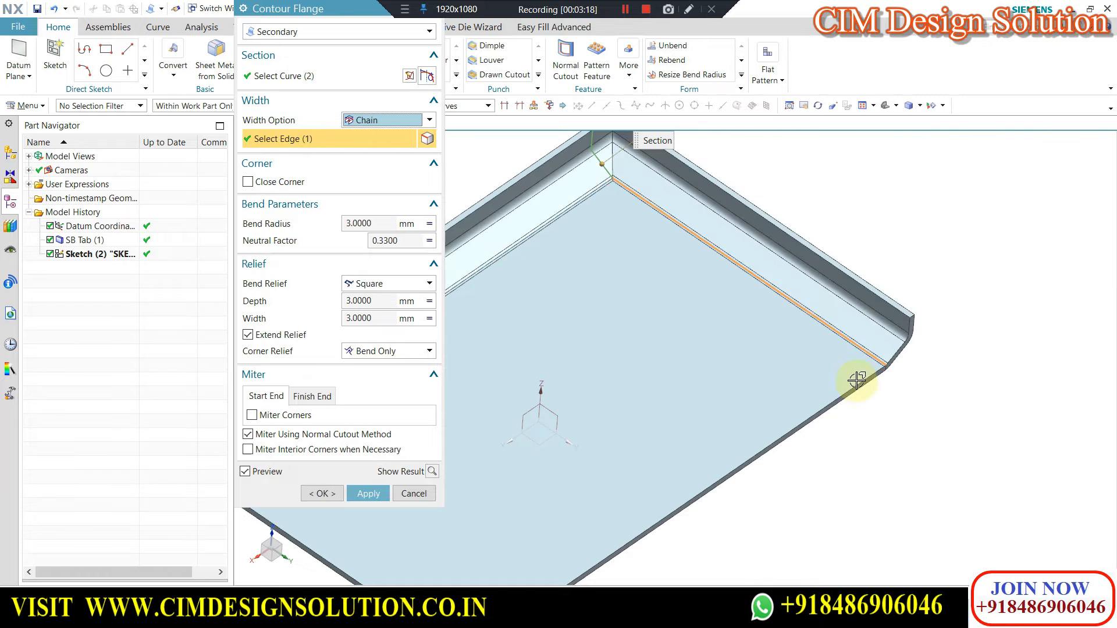
Examine the gap between the two chained flanges at their shared corner from the plate's underside.
scroll(852, 279, "down", 4)
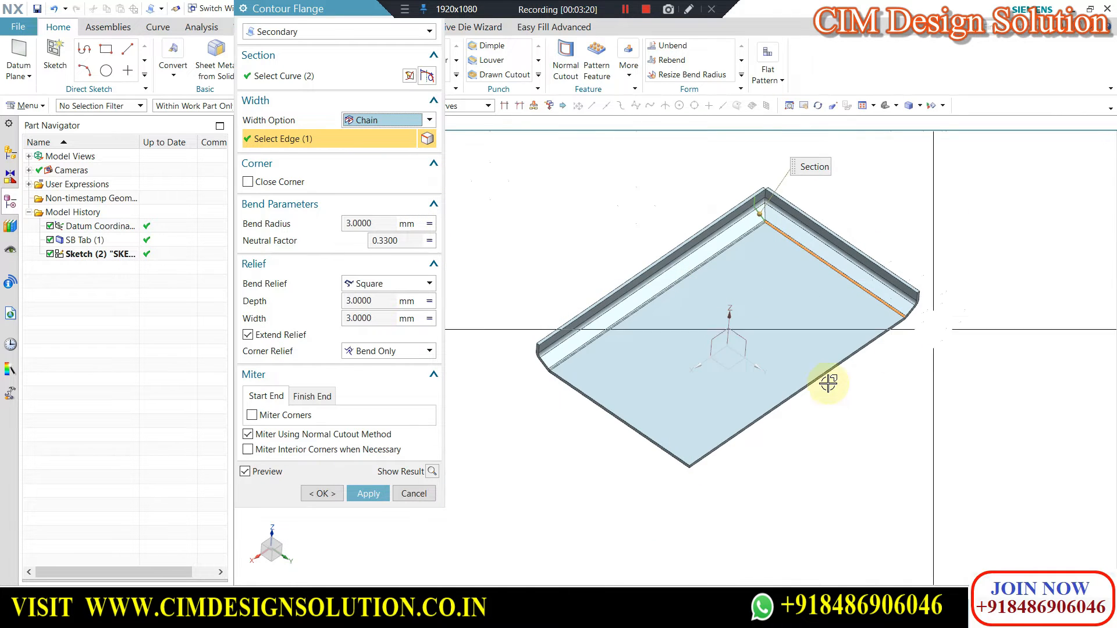
middle_click_drag(800, 367, 687, 324)
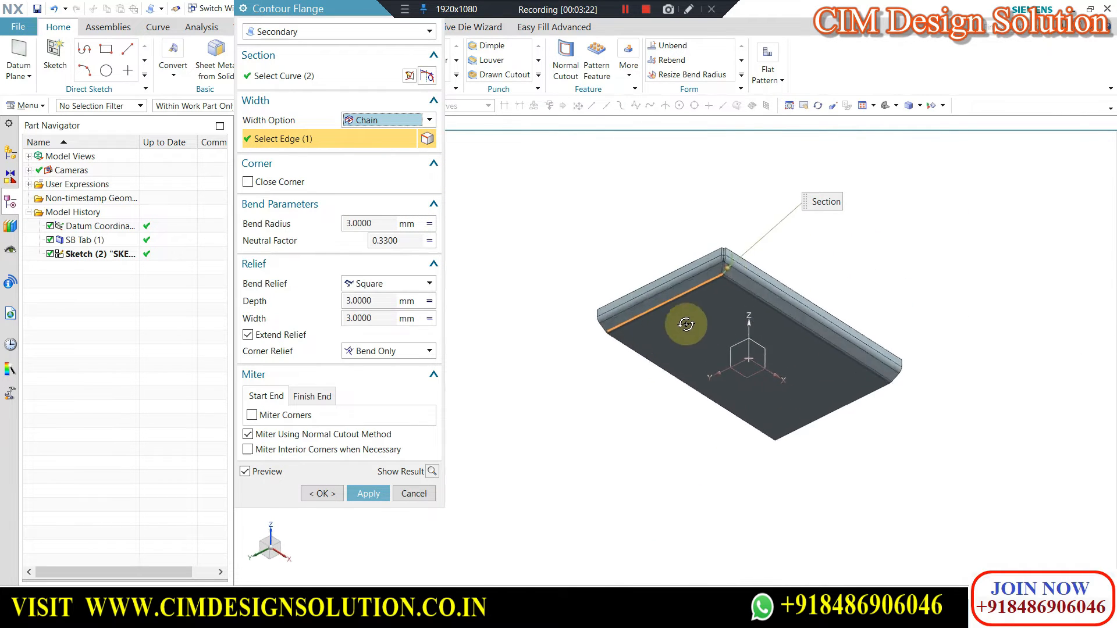
scroll(690, 279, "up", 6)
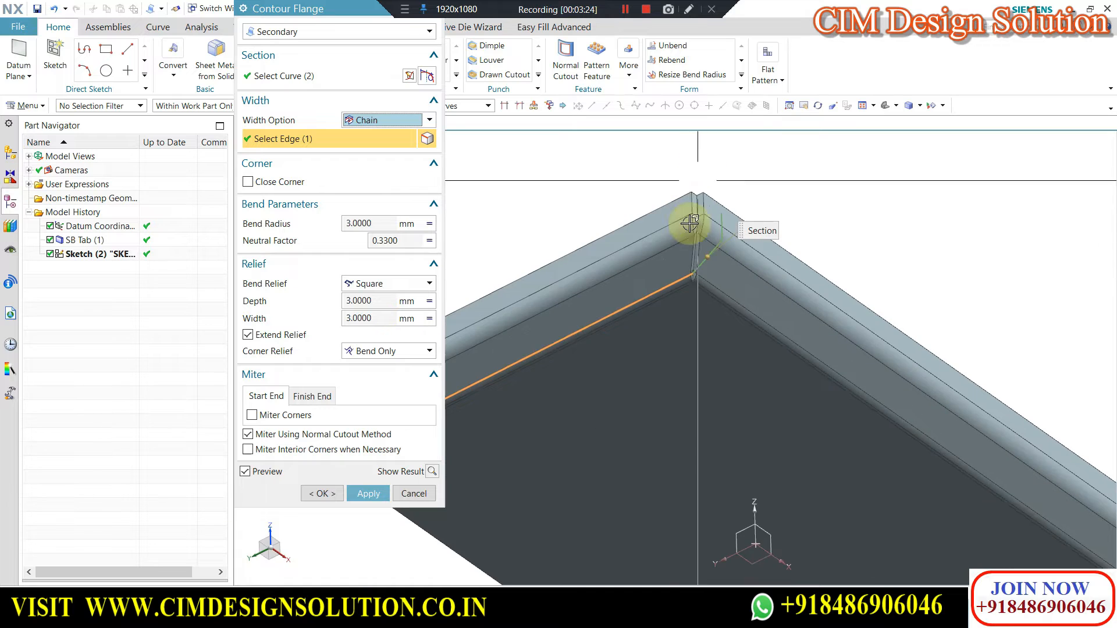
scroll(707, 213, "up", 4)
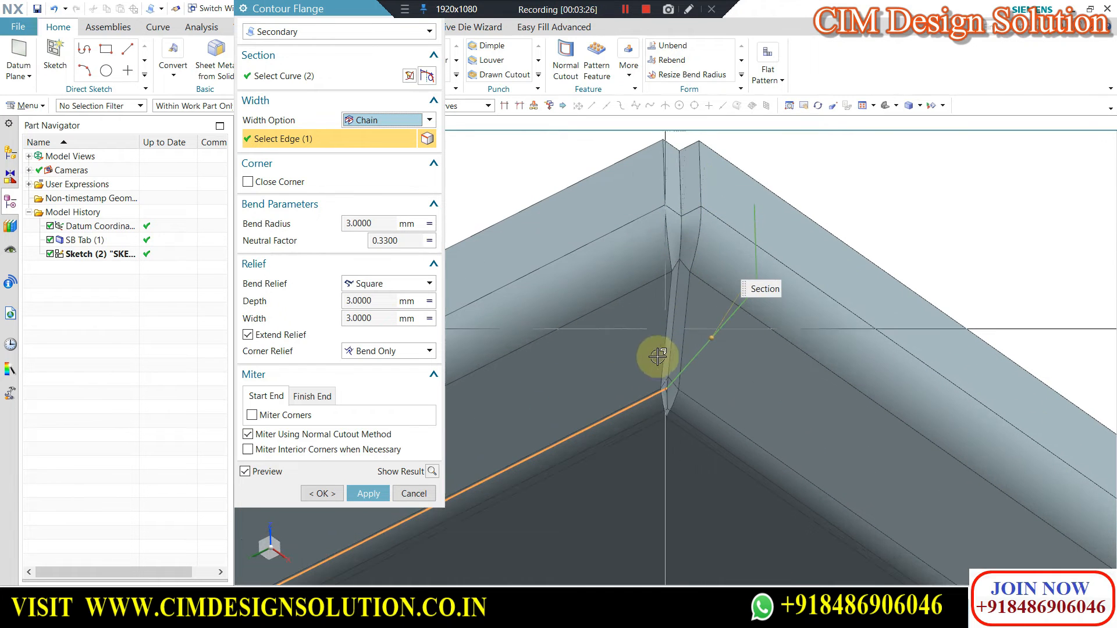
scroll(661, 316, "down", 2)
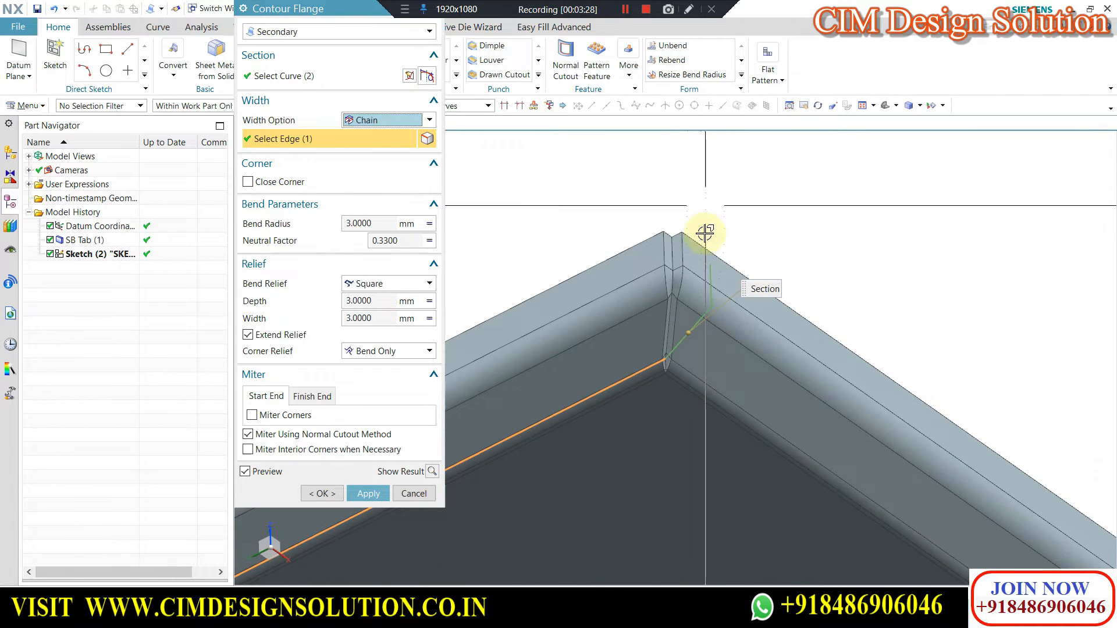
scroll(692, 344, "up", 4)
scroll(681, 347, "down", 2)
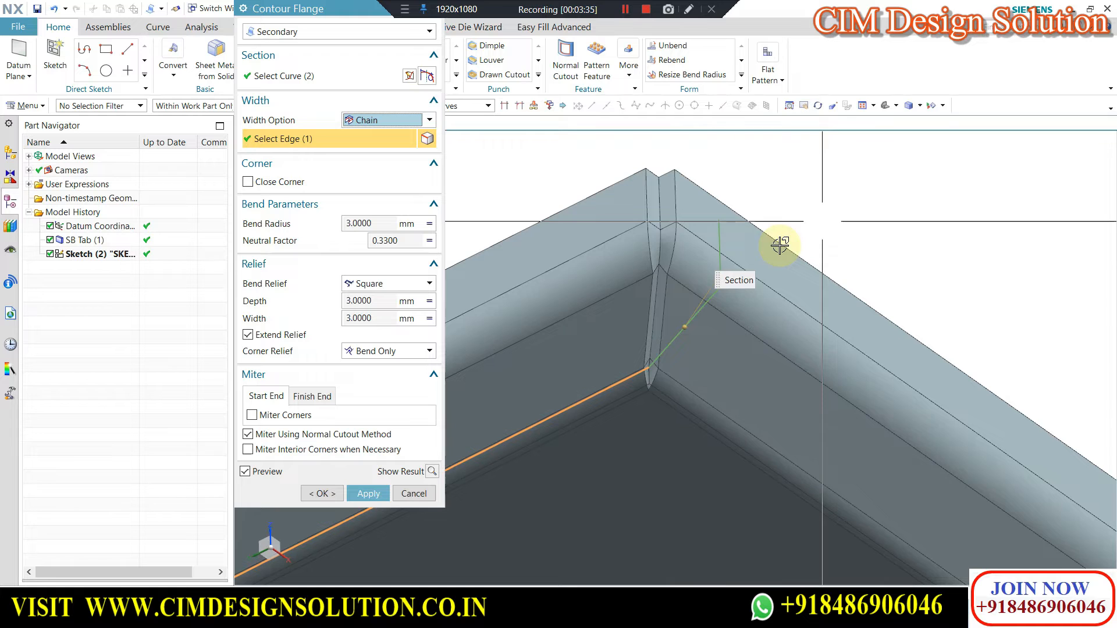
Turn on Close Corner for the corner between the two chained flanges.
middle_click_drag(664, 412, 694, 278)
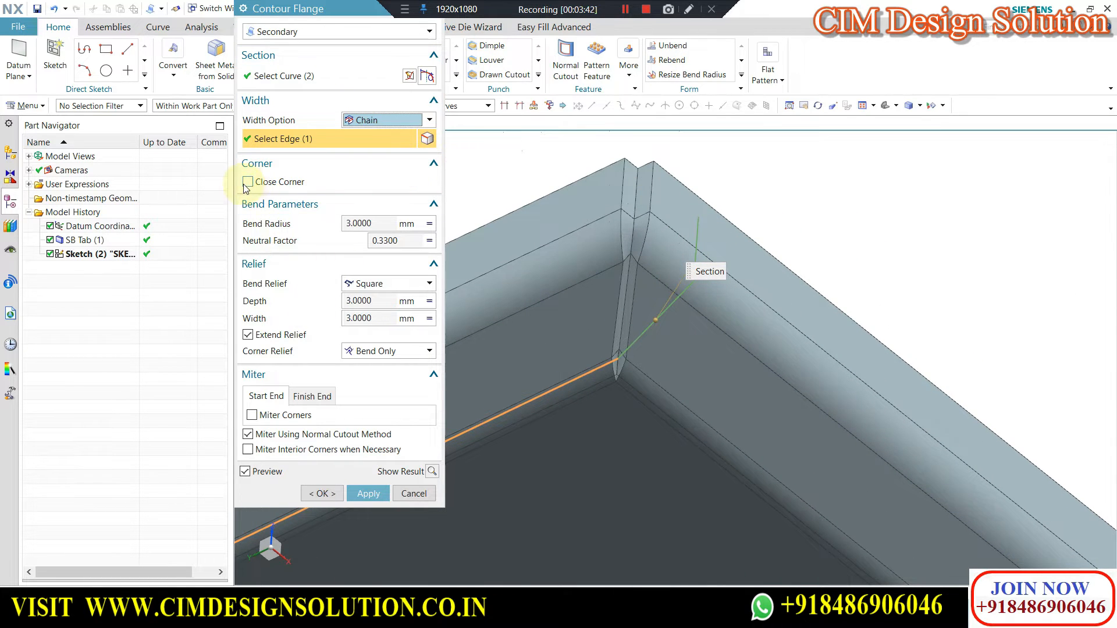
scroll(764, 231, "down", 1)
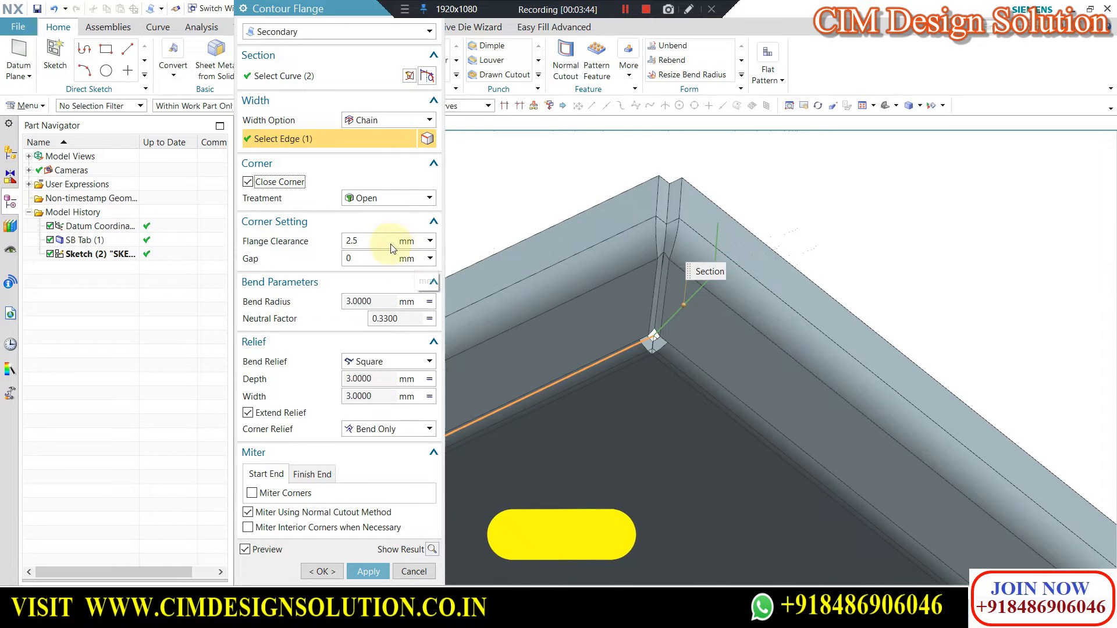
Turn Close Corner off to compare the corner between the two chained flanges, and turn it back on.
scroll(743, 250, "down", 1)
scroll(783, 245, "down", 2)
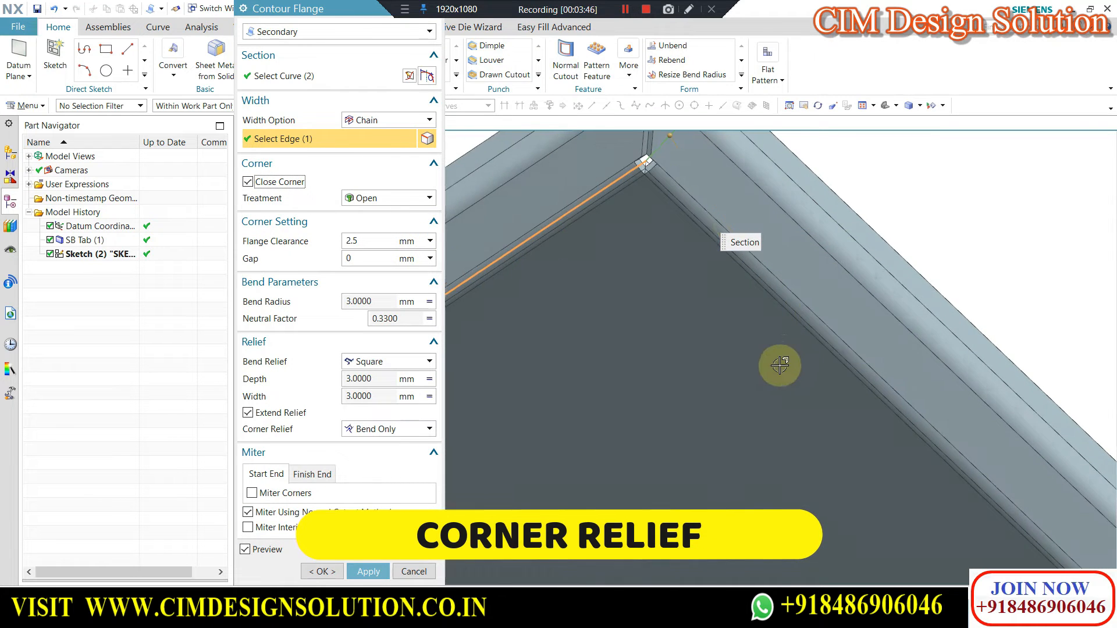
scroll(774, 236, "down", 2)
scroll(774, 233, "up", 5)
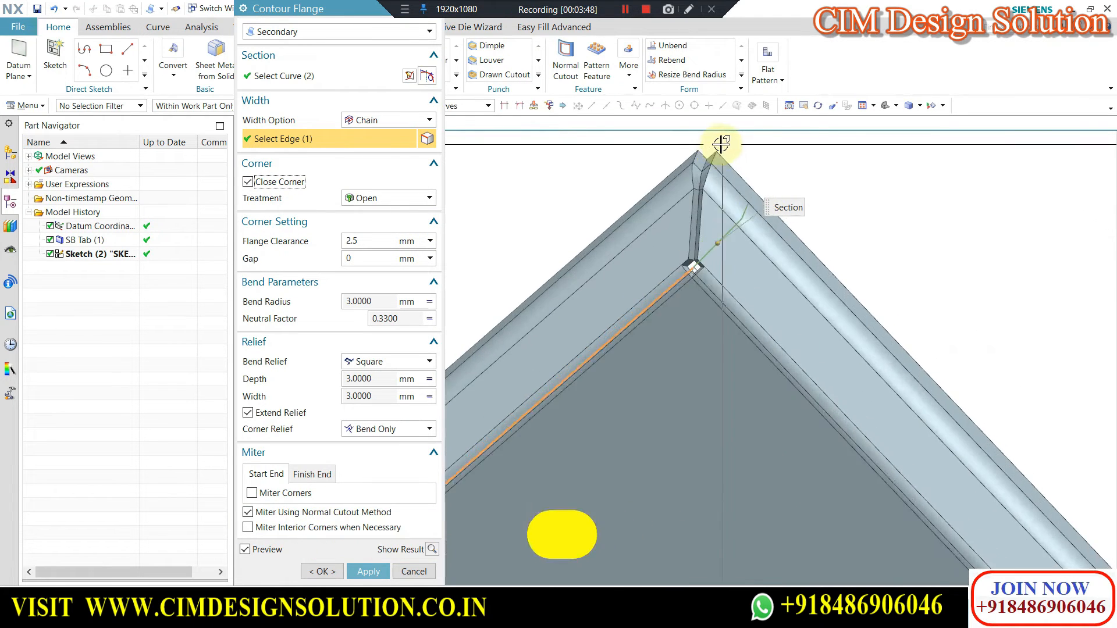
left_click(249, 182)
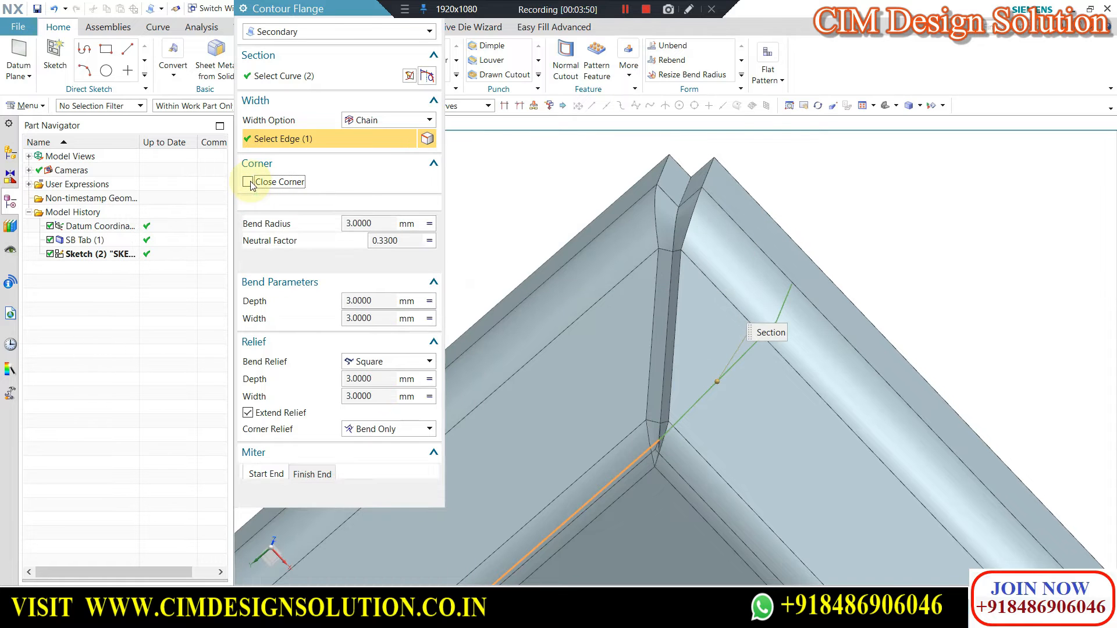
scroll(754, 256, "down", 1)
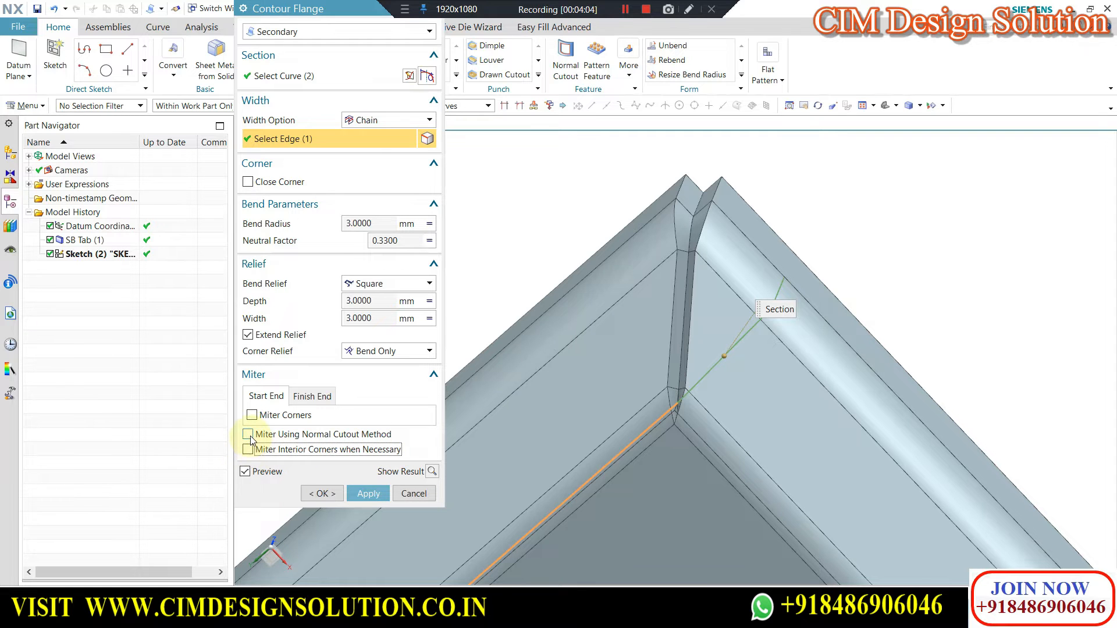
left_click(272, 181)
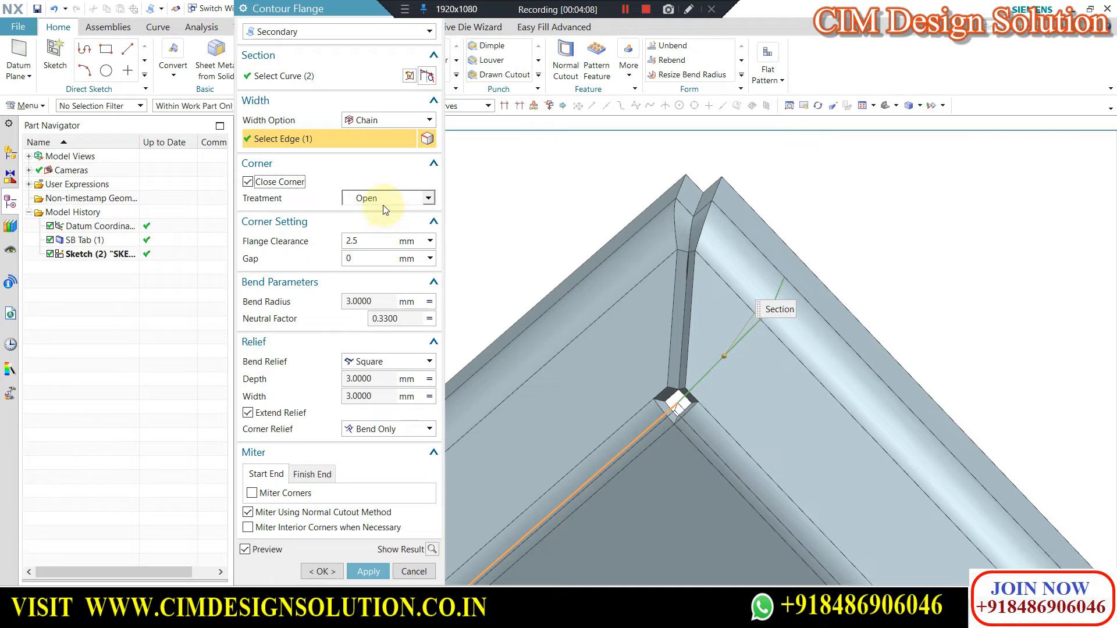
Set the corner treatment to Closed and turn on Miter Corner.
left_click(382, 204)
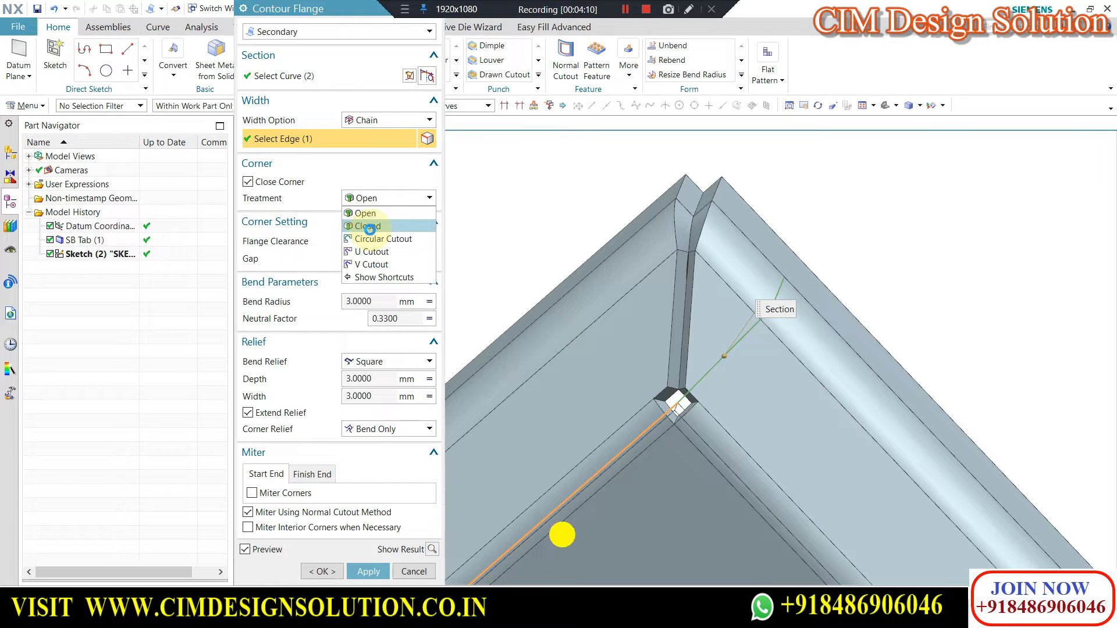
left_click(369, 227)
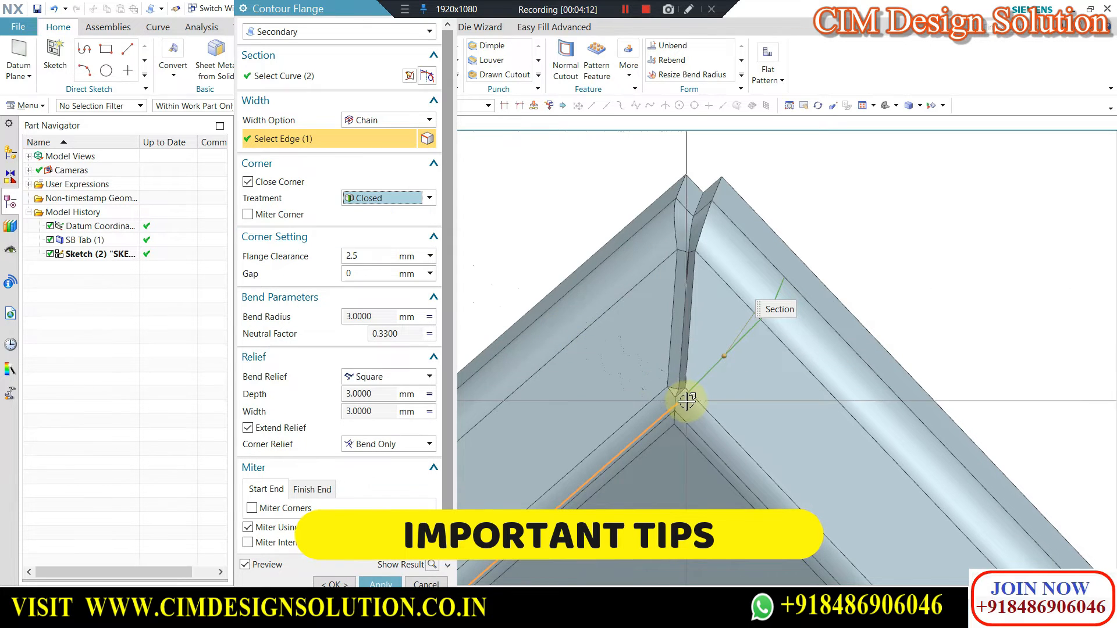
left_click(298, 216)
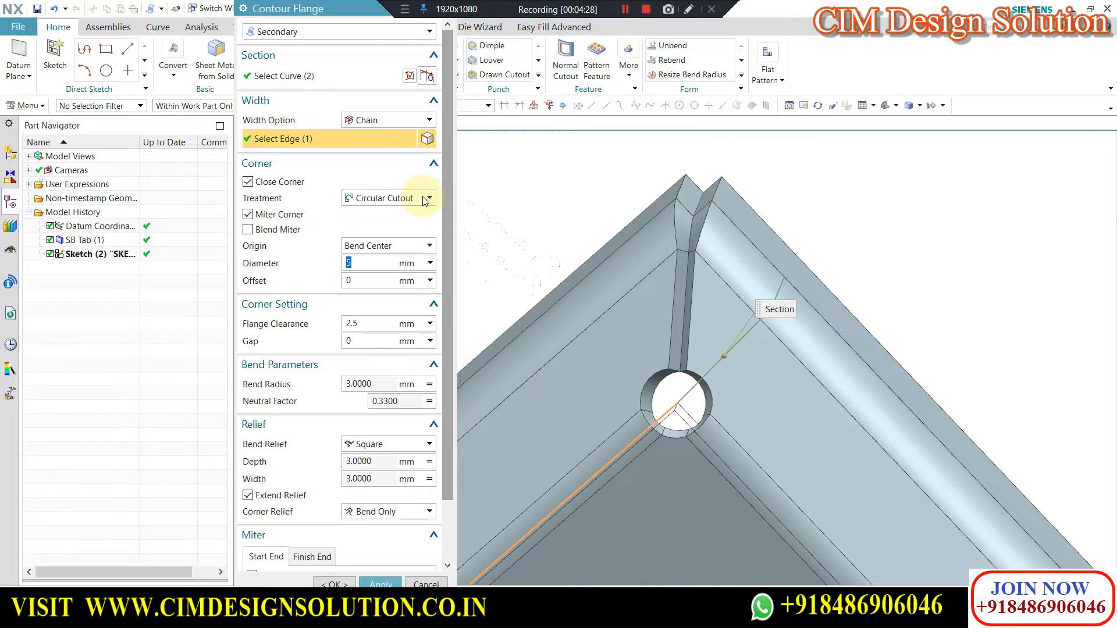
Try the Circular Cutout, U Cutout and V Cutout treatments on the mitered corner.
left_click(375, 253)
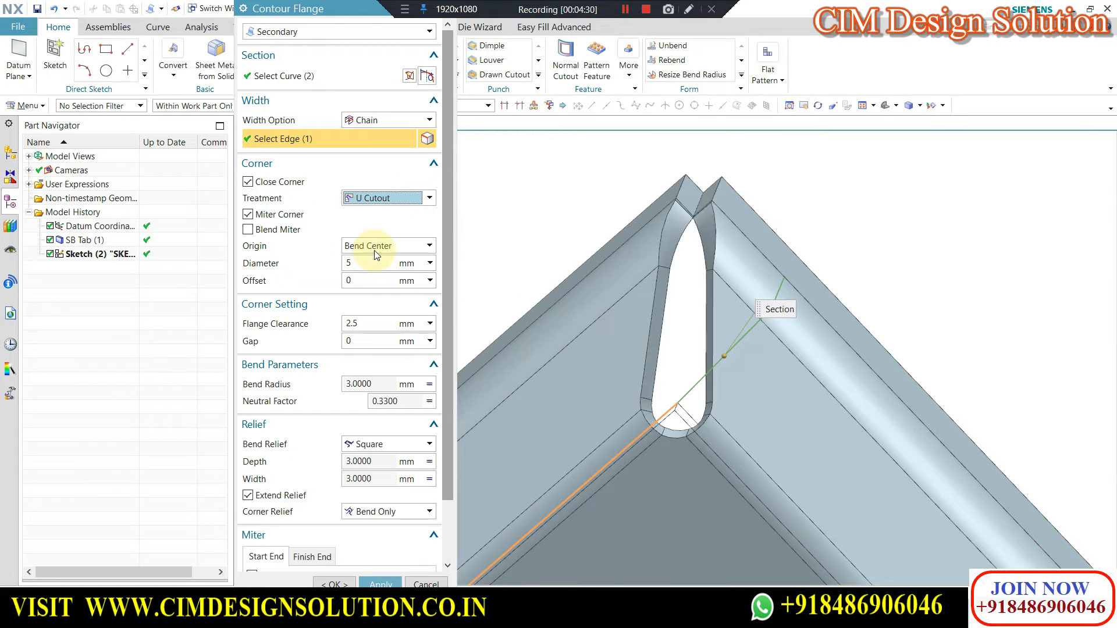
left_click(375, 201)
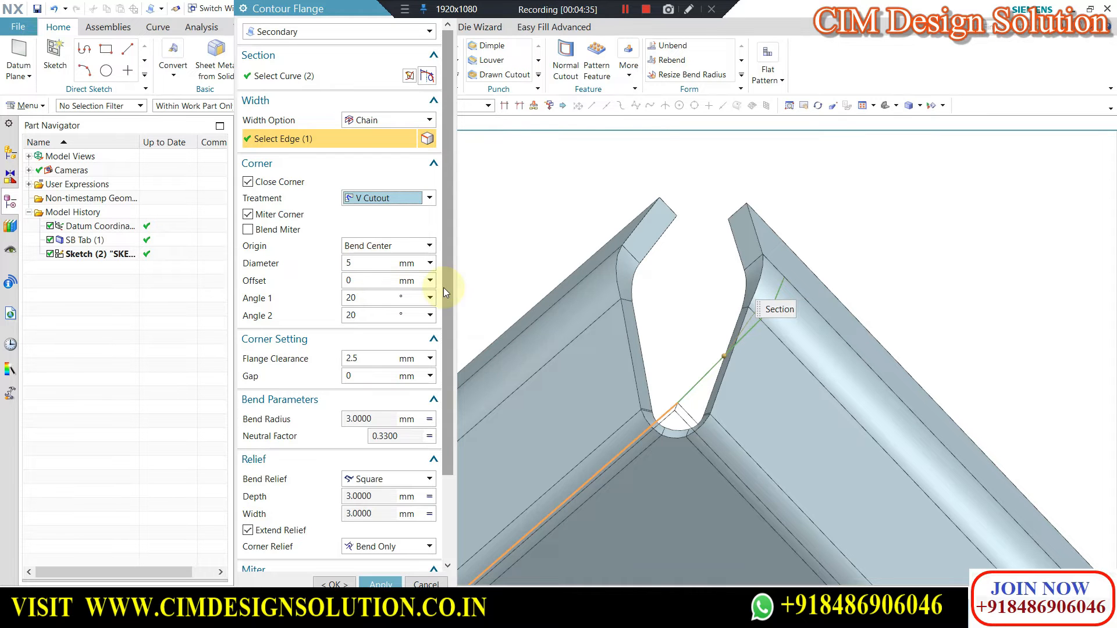
scroll(750, 252, "down", 6)
middle_click_drag(743, 254, 858, 263)
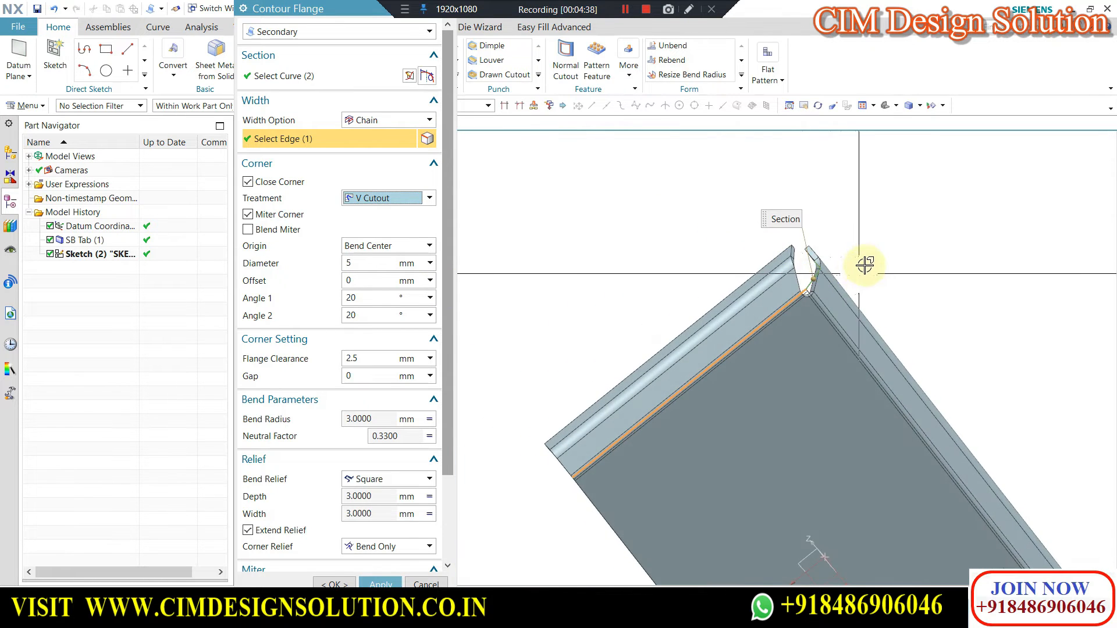
scroll(861, 260, "up", 5)
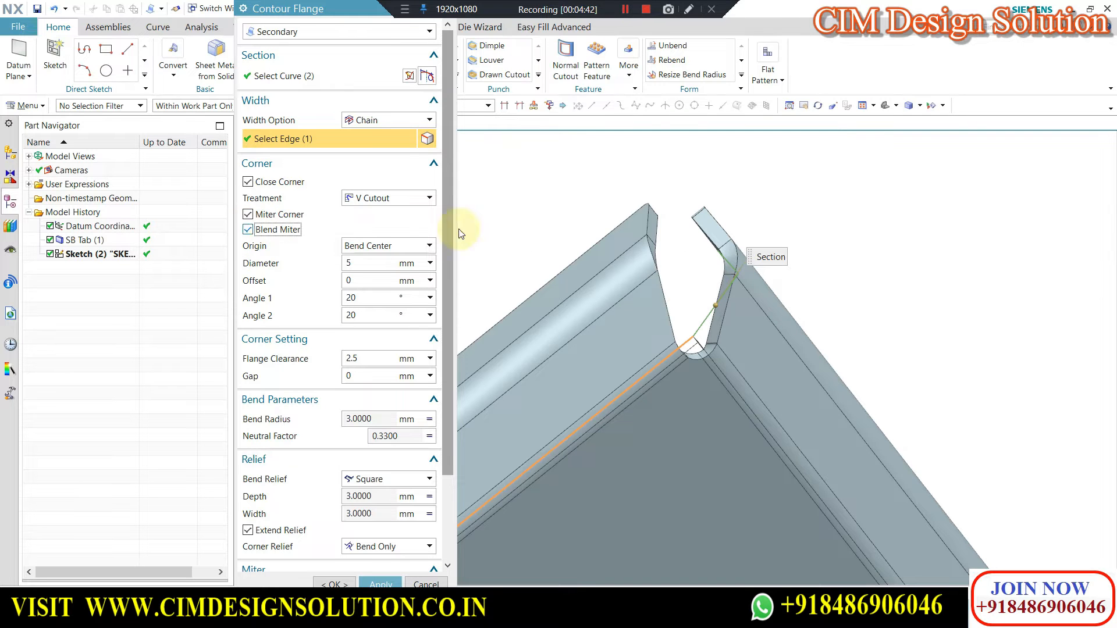
Toggle Blend Miter on the V Cutout corner to compare the flange tips.
scroll(701, 193, "down", 3)
middle_click_drag(757, 202, 748, 224)
scroll(694, 320, "up", 5)
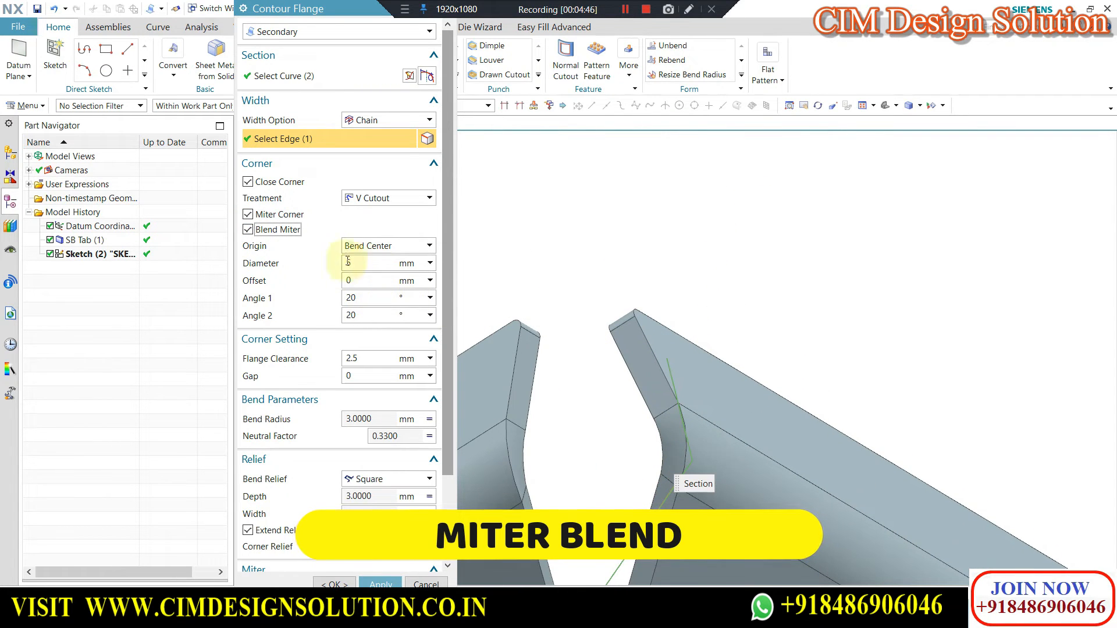
left_click(245, 230)
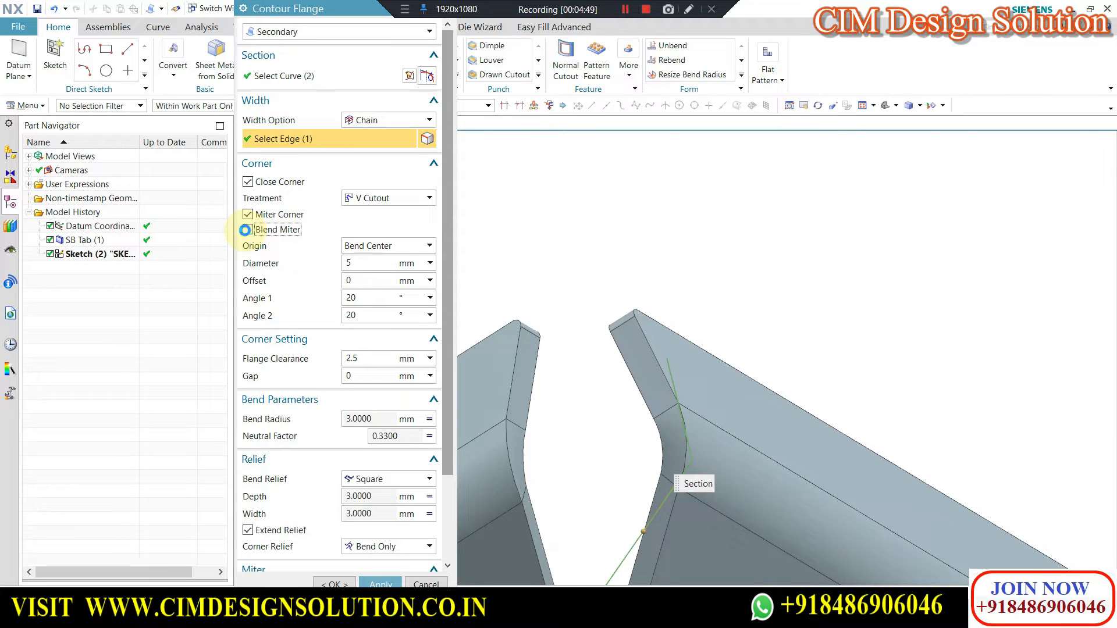
Set the corner treatment back to Closed with Blend Miter on and inspect the mitered corner.
left_click(400, 199)
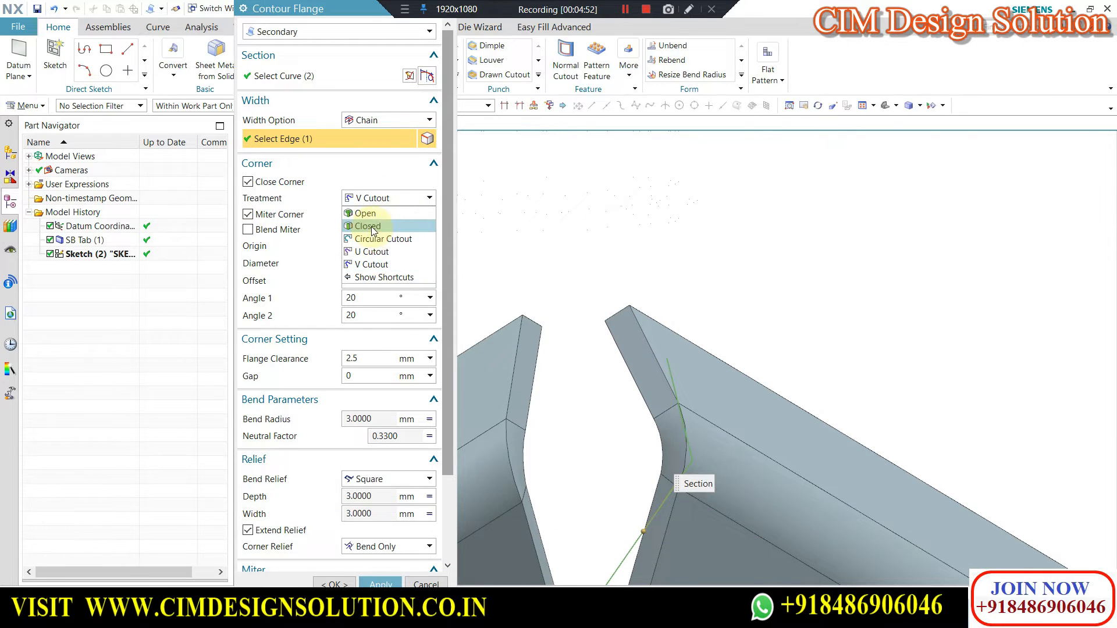
left_click(369, 227)
scroll(634, 209, "down", 3)
mouse_move(628, 217)
middle_mouse_down()
mouse_move(618, 209)
mouse_move(640, 228)
middle_mouse_up()
scroll(777, 222, "down", 1)
scroll(695, 172, "up", 1)
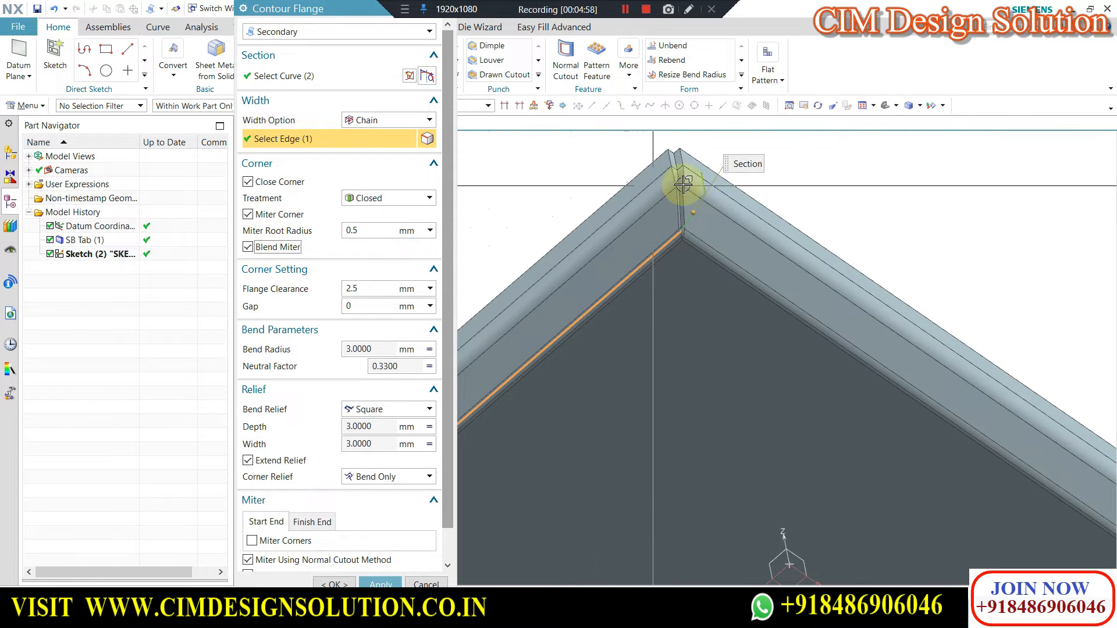
scroll(675, 256, "up", 4)
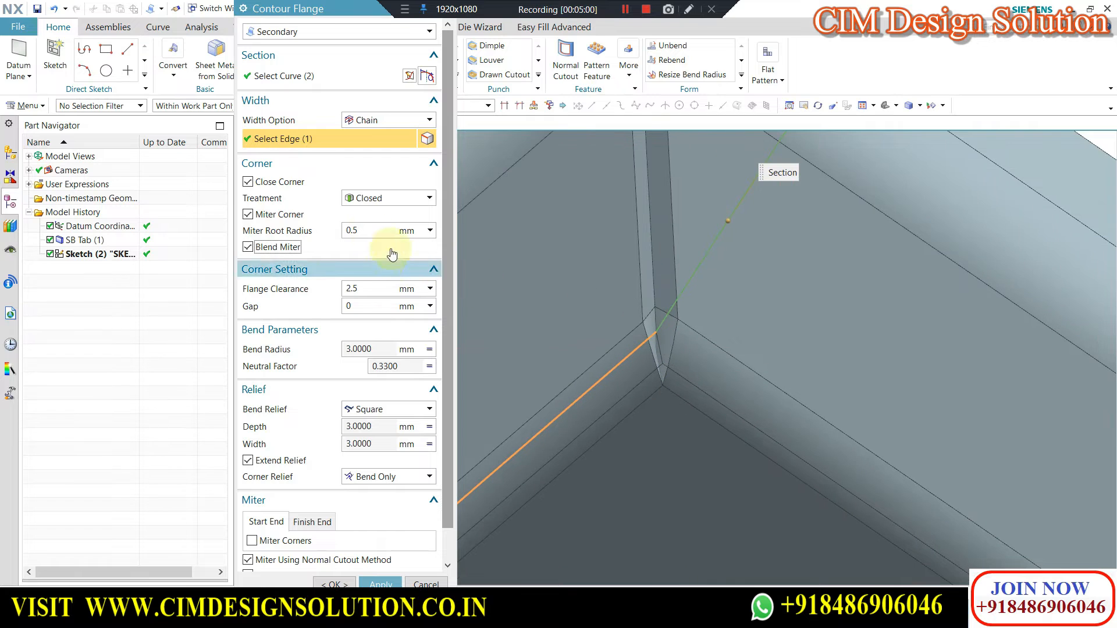
Create the secondary contour flange along the two chained plate edges and inspect it from the other side.
scroll(610, 246, "down", 4)
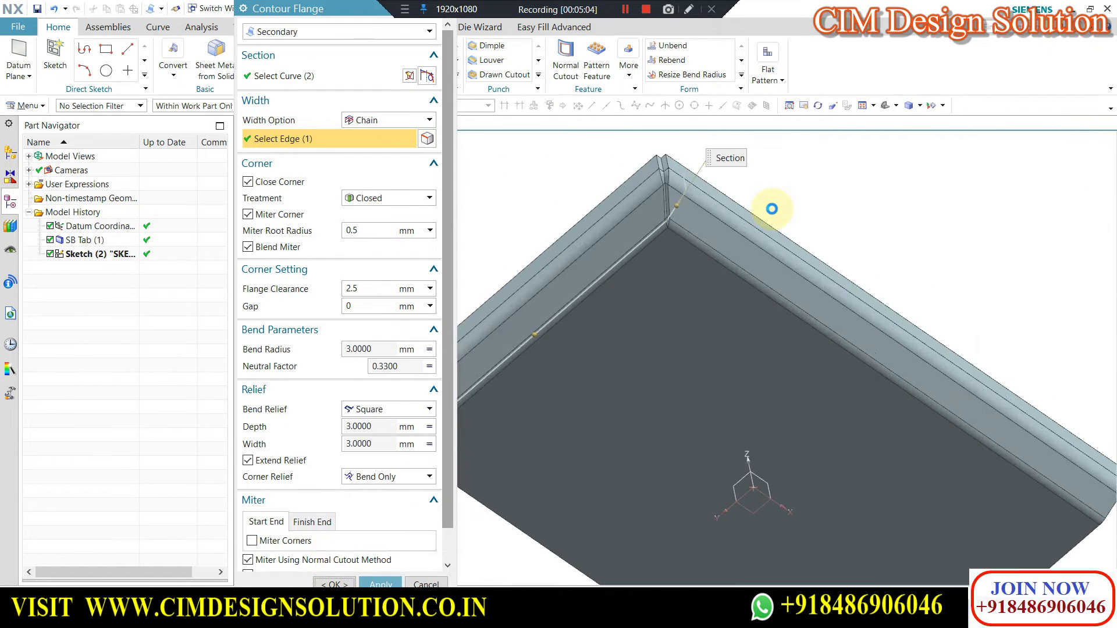
scroll(718, 185, "down", 3)
middle_click_drag(723, 206, 616, 281)
scroll(513, 288, "up", 5)
scroll(512, 287, "down", 5)
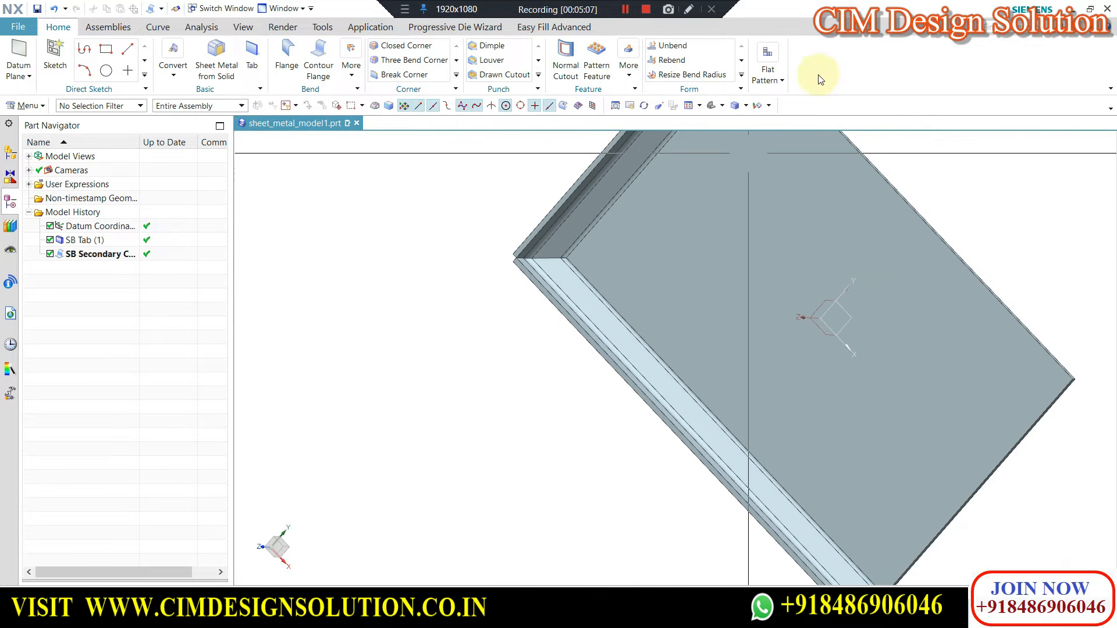
Create a Flat Pattern of the part with the plate's large flat face as the upward face and Default orientation.
left_click(766, 70)
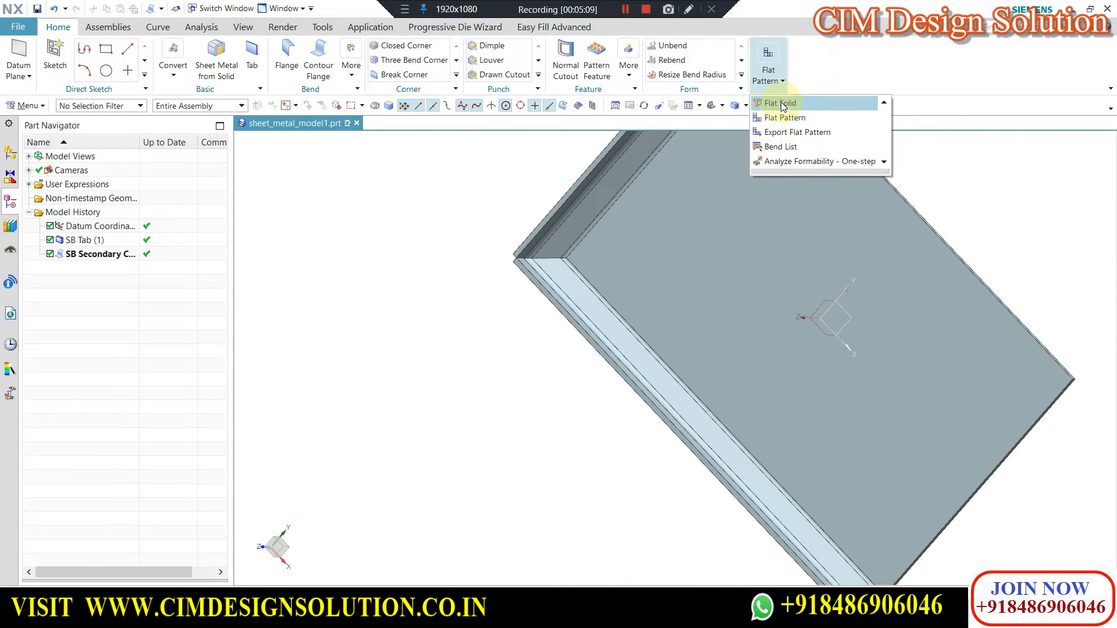
left_click(780, 119)
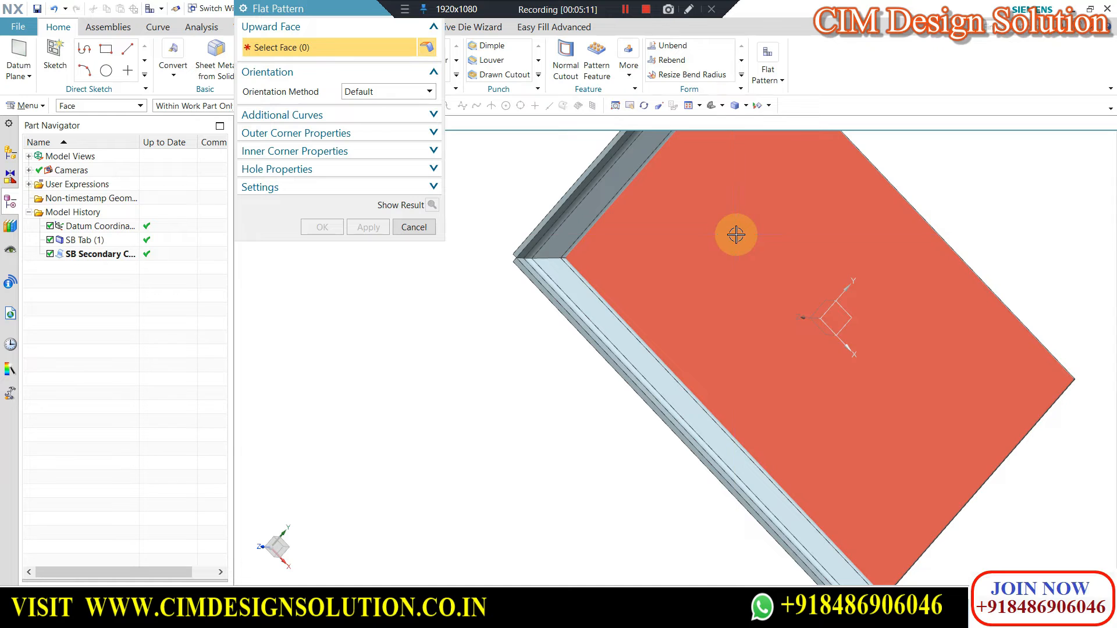
left_click(731, 232)
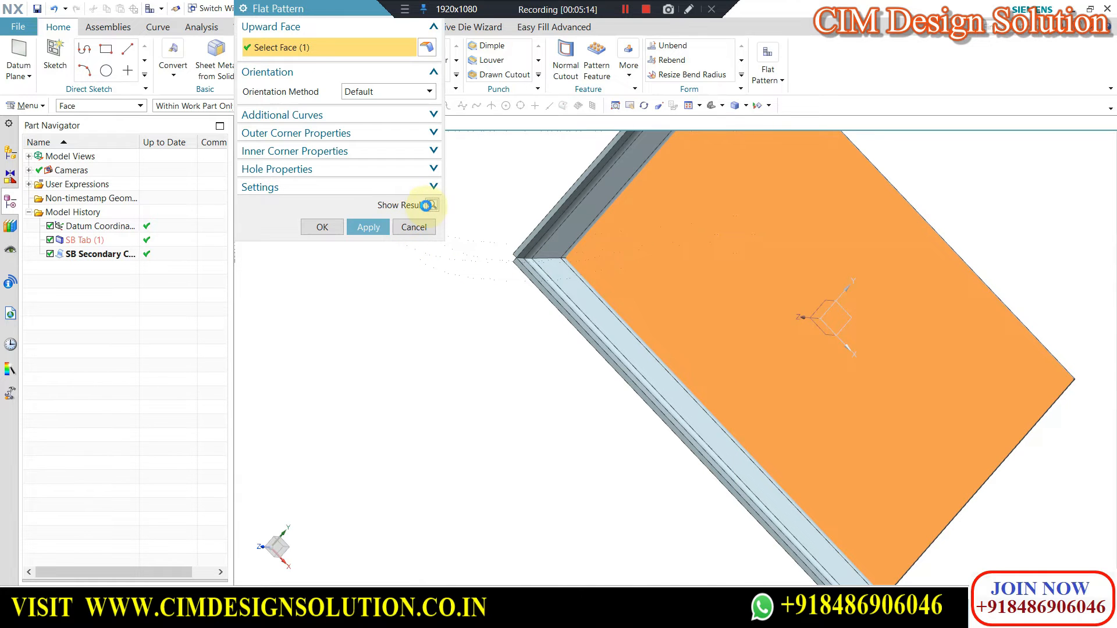
left_click(431, 204)
middle_click(607, 272)
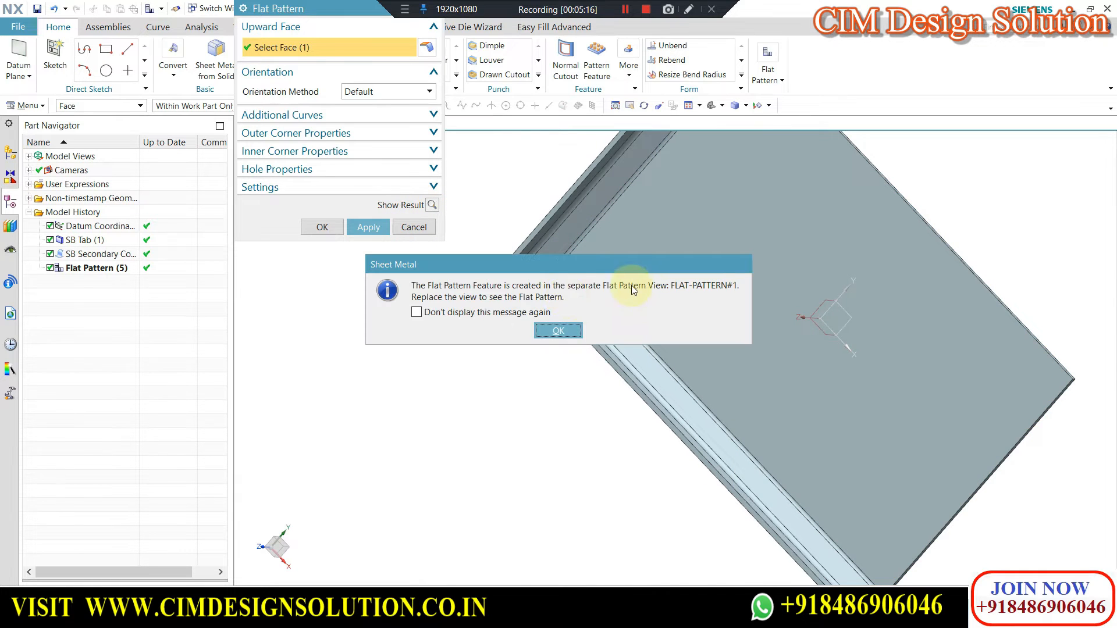
left_click(558, 331)
left_click(322, 227)
middle_click_drag(416, 242, 696, 227)
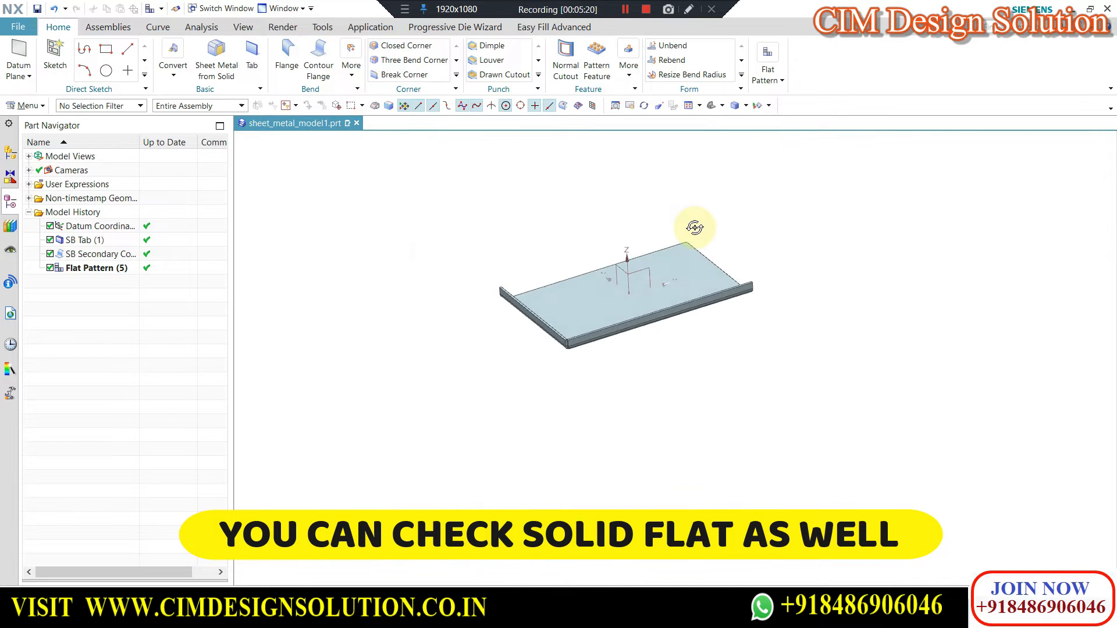
left_click(574, 300)
key("Escape")
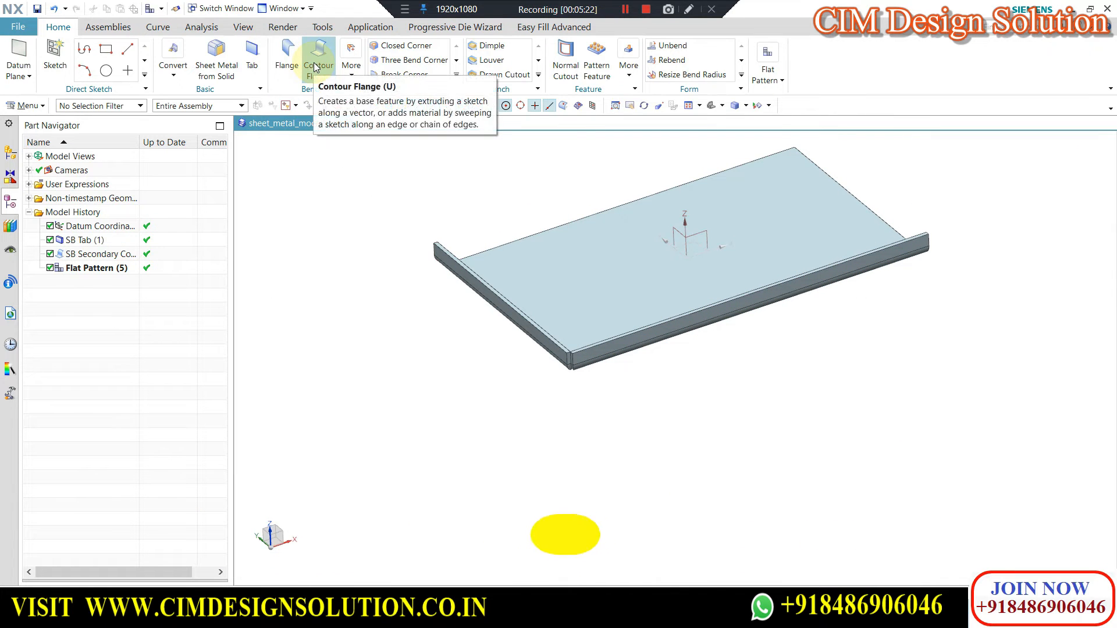
left_click(319, 64)
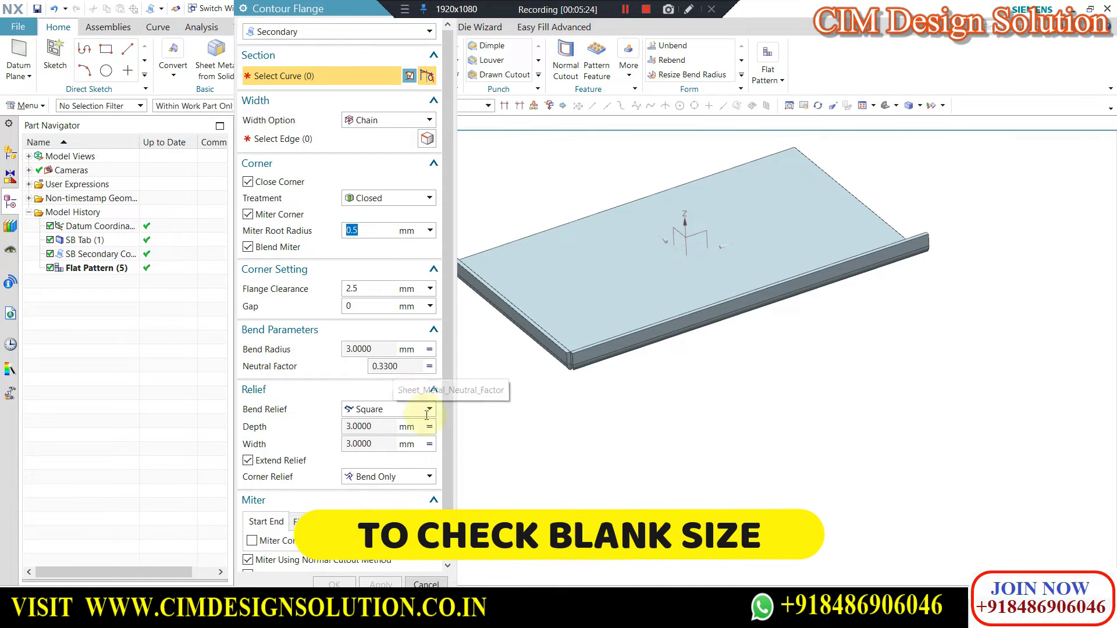
scroll(449, 445, "down", 2)
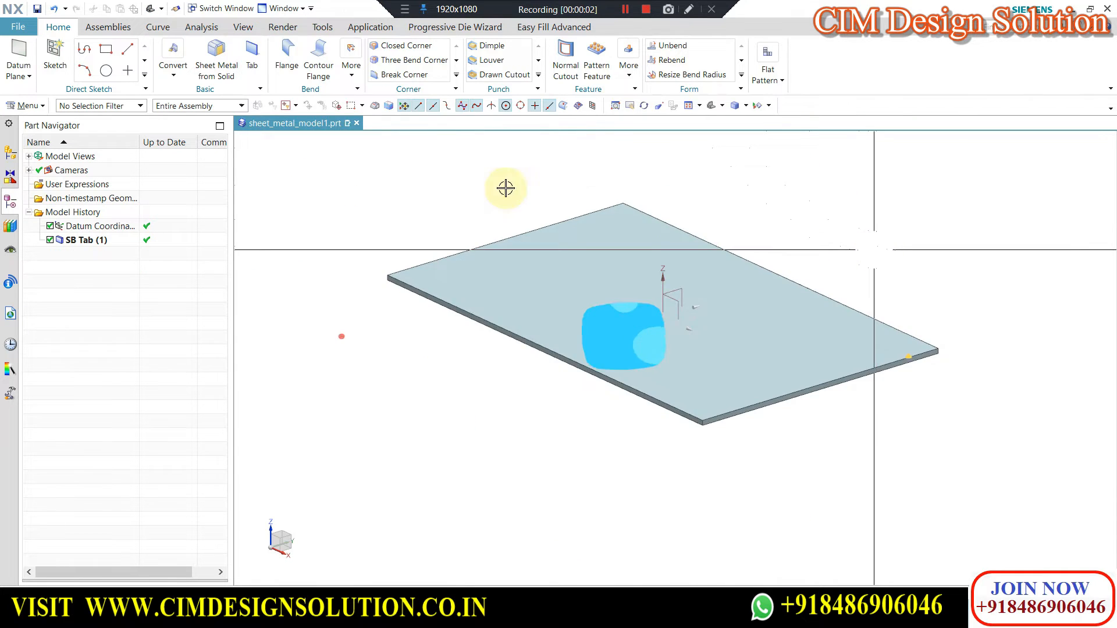
Start a Closed hem flange on the plate's short edge with Material Inside inset and 20 mm flange length.
left_click(351, 65)
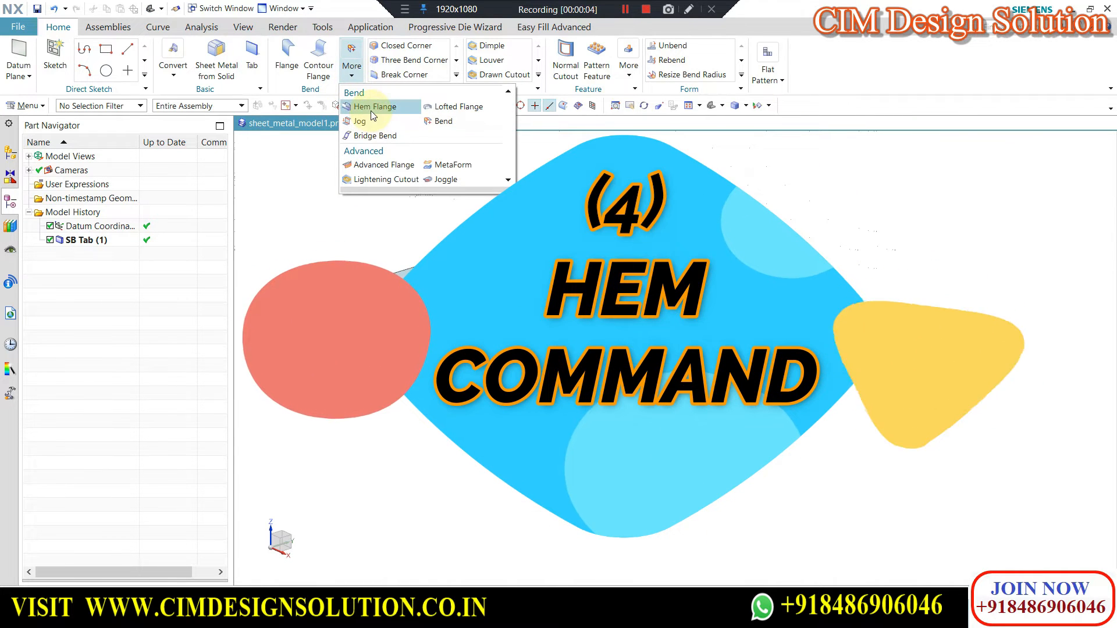
left_click(372, 107)
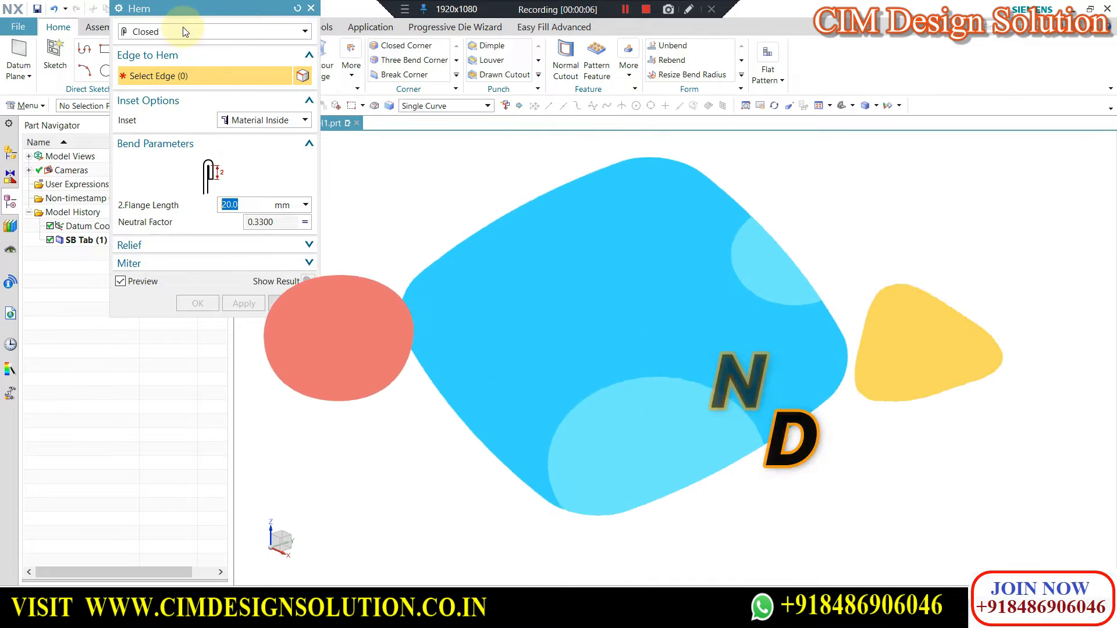
left_click(179, 30)
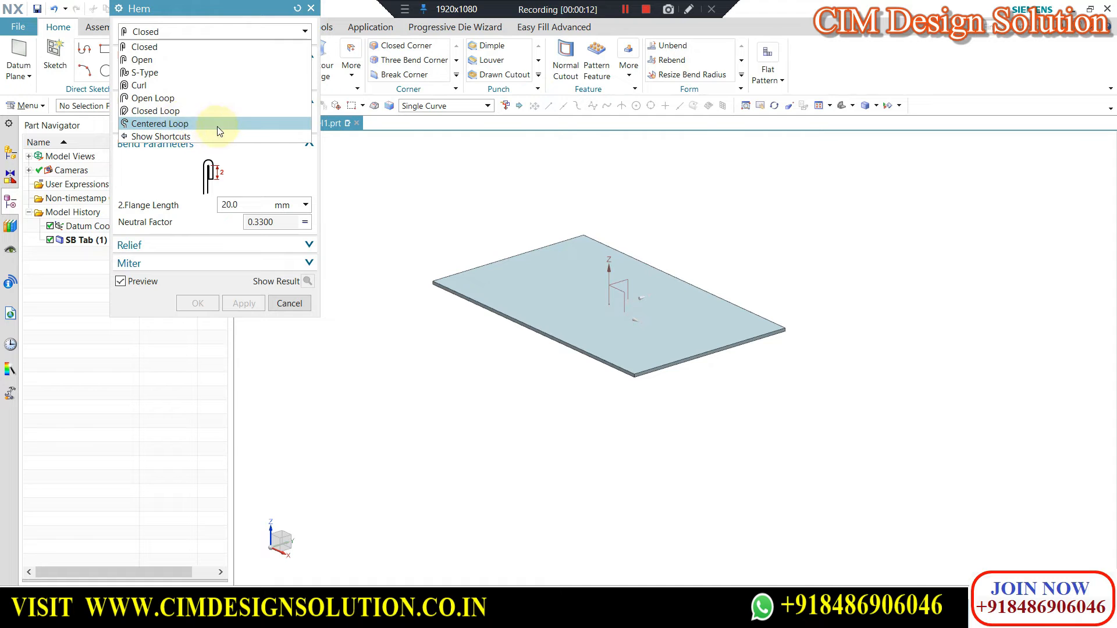
left_click(417, 196)
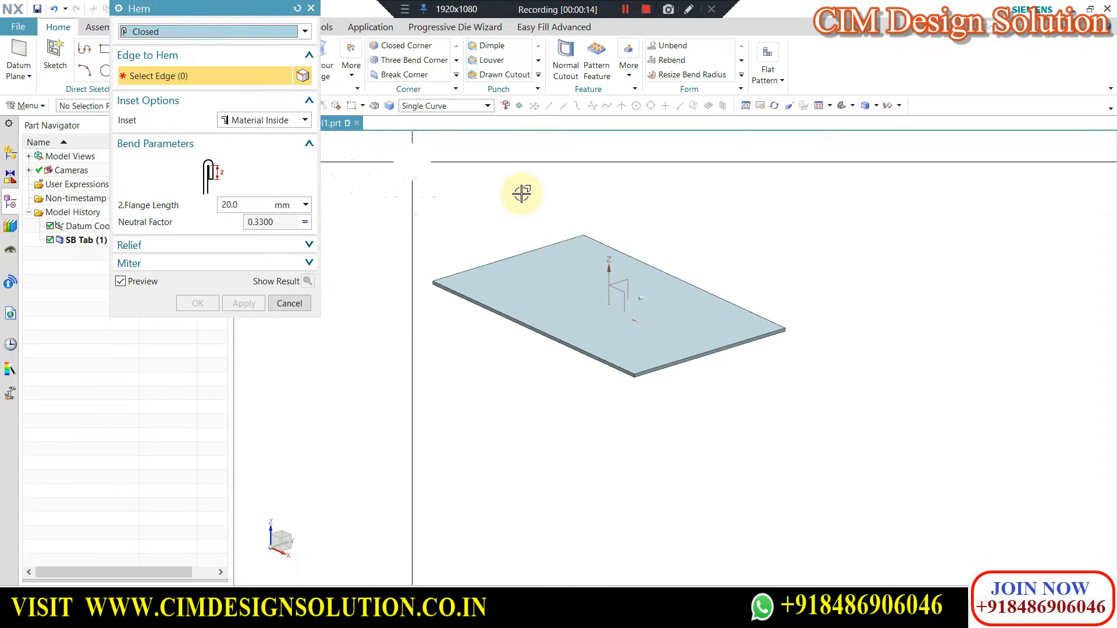
middle_click_drag(483, 222, 512, 290)
scroll(497, 331, "up", 3)
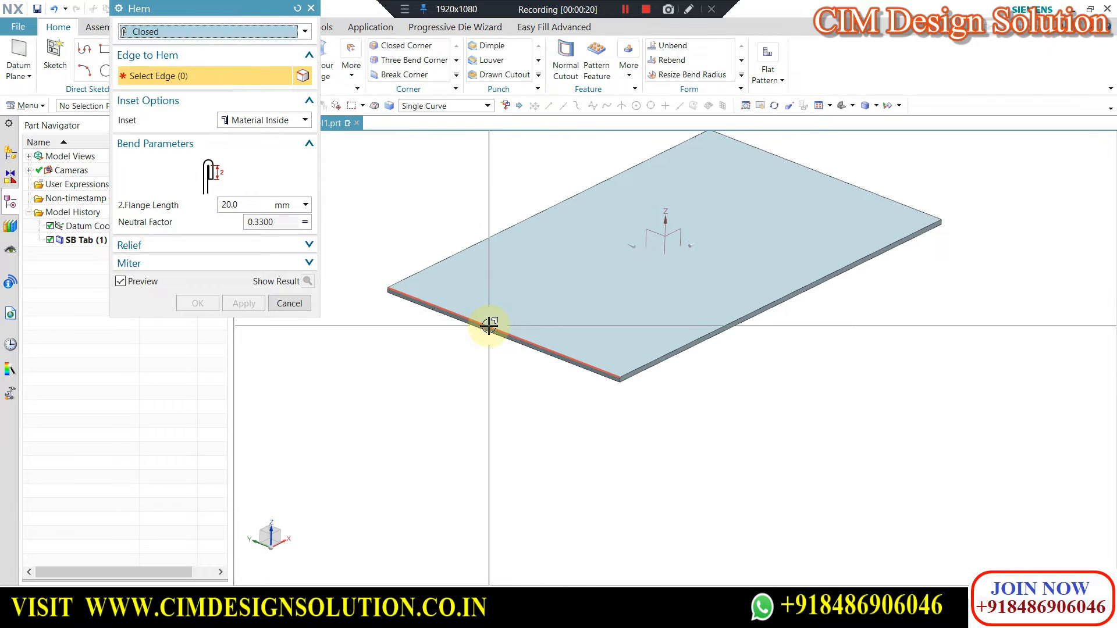
left_click(491, 319)
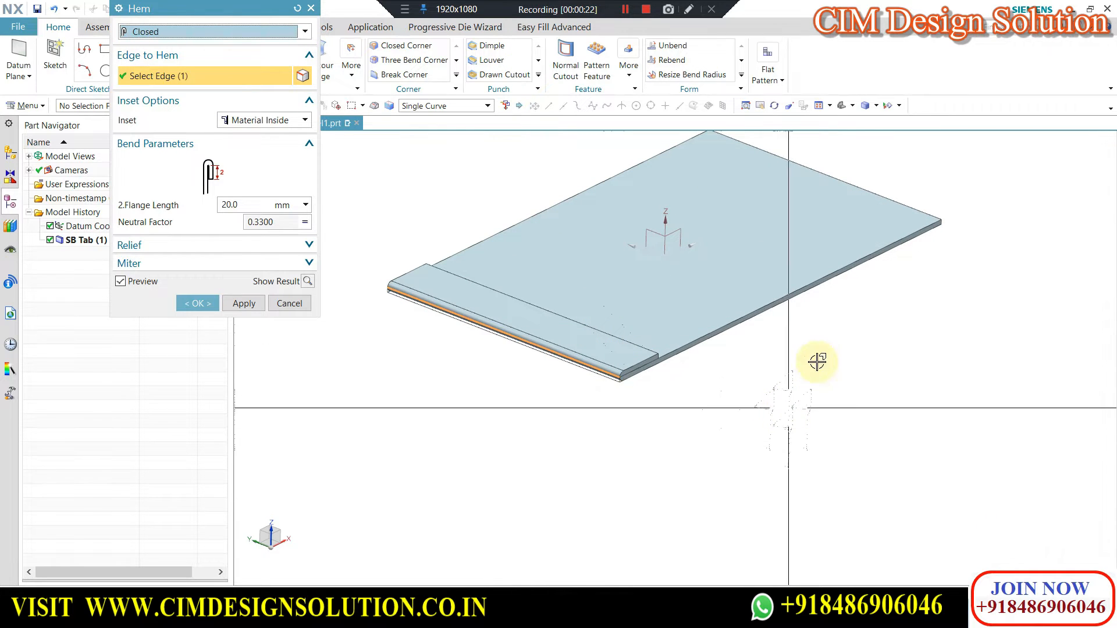
middle_click_drag(840, 404, 783, 376)
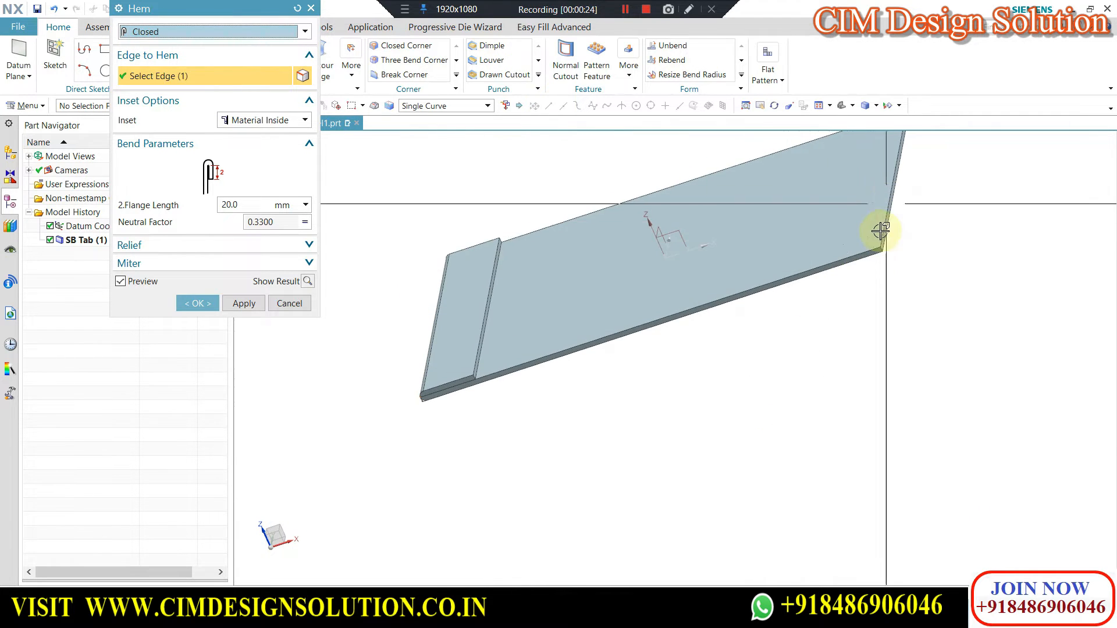
scroll(733, 335, "down", 1)
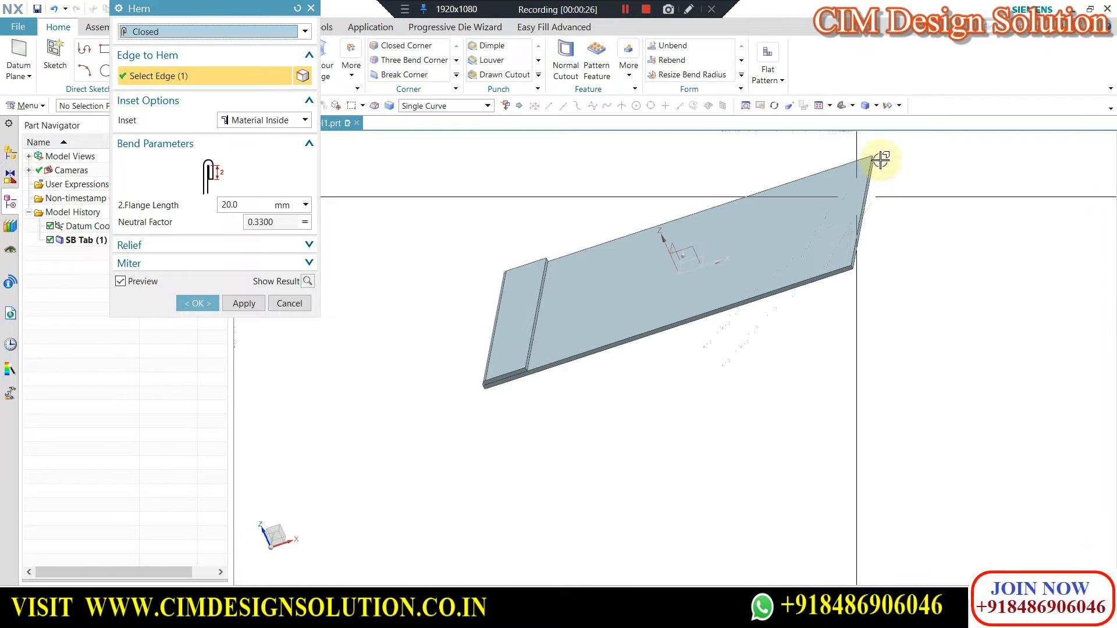
Set the Closed hem's flange length to 30 mm and inspect the folded edge in side and angled views.
middle_click_drag(858, 221, 597, 414)
key("F8")
scroll(549, 277, "up", 8)
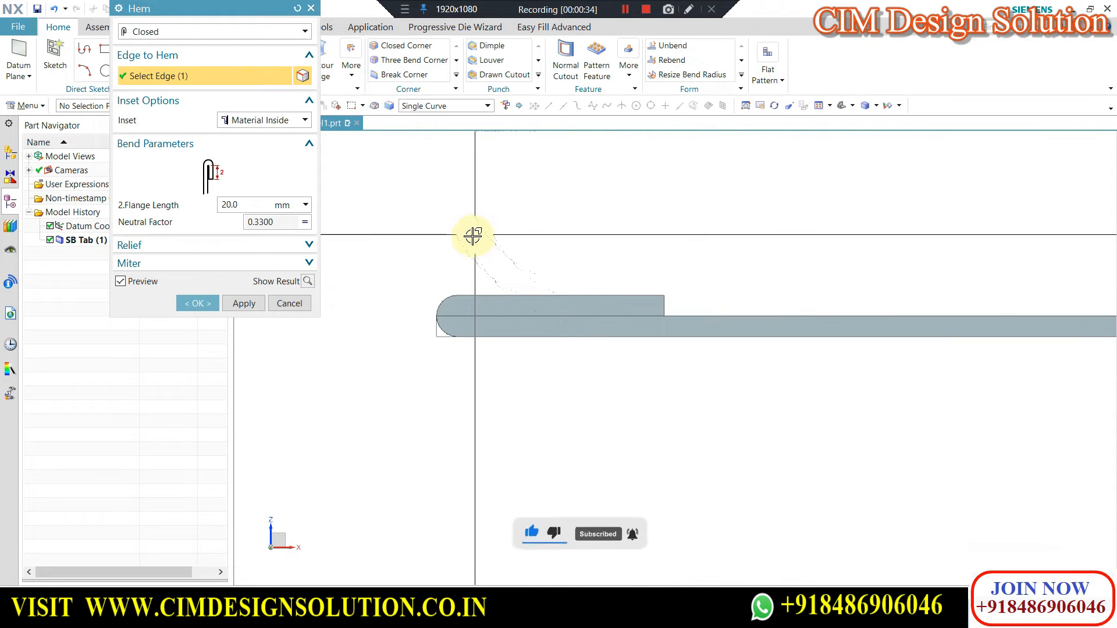
scroll(474, 235, "down", 1)
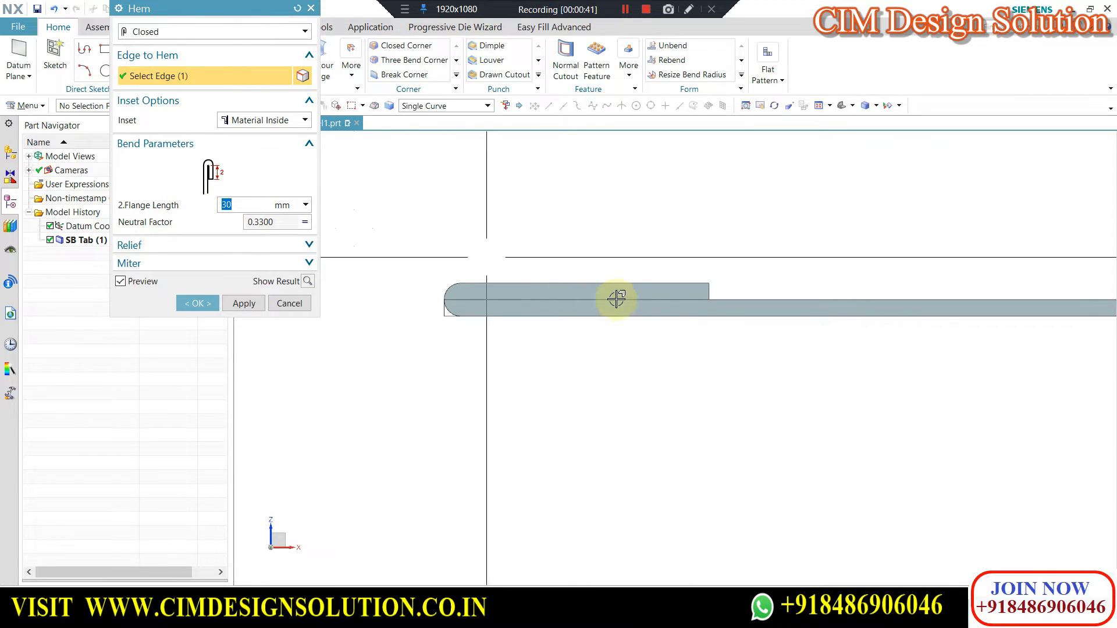
scroll(616, 299, "down", 4)
middle_click_drag(593, 295, 613, 312)
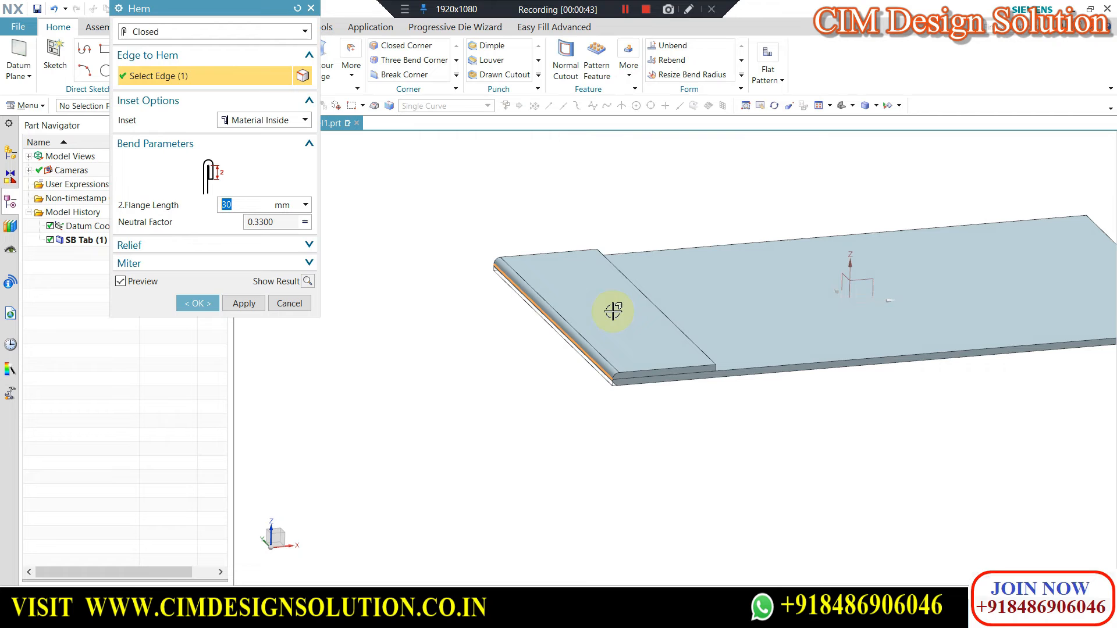
Change the hem type to Open and inspect the open bend on the plate edge from the side and at an angle.
left_click(176, 36)
left_click(162, 60)
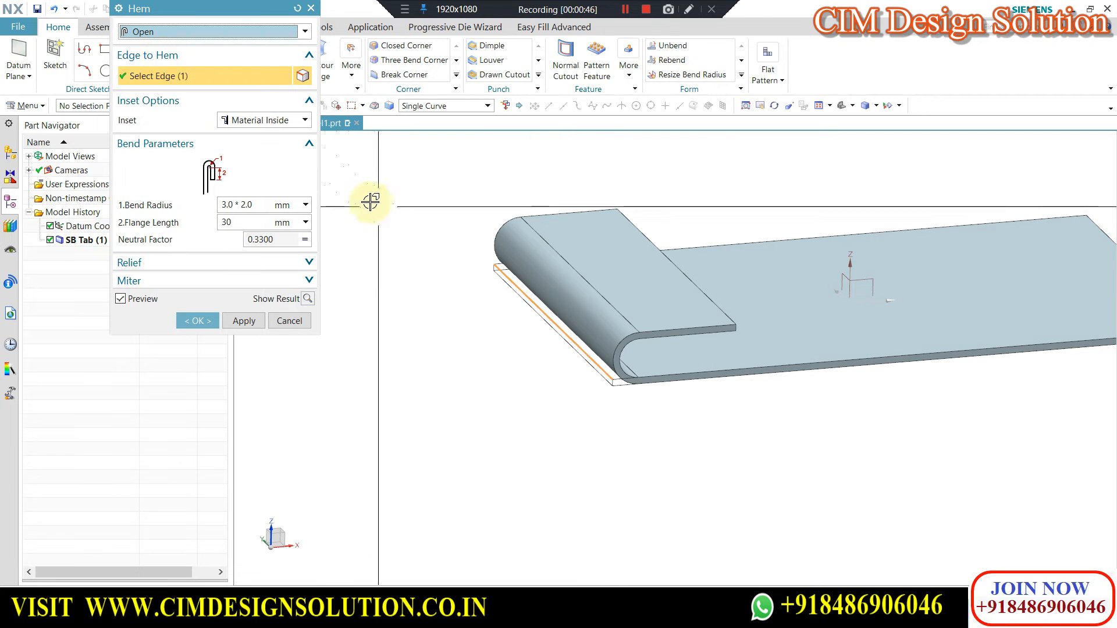
scroll(541, 236, "down", 2)
key("F8")
scroll(552, 240, "up", 3)
middle_click_drag(508, 229, 587, 272)
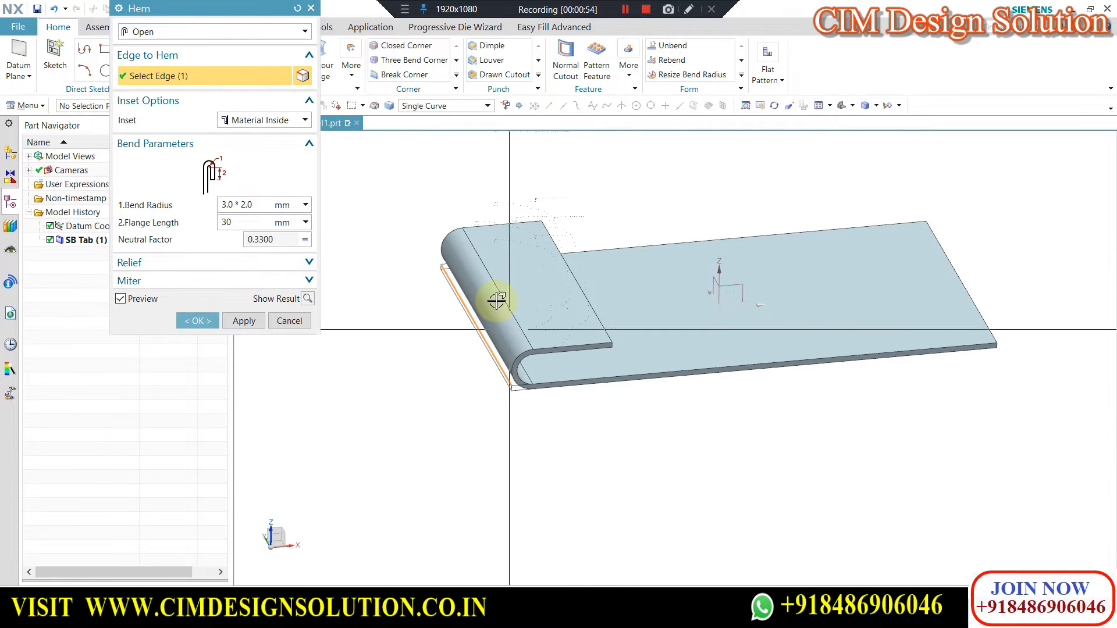
key("F8")
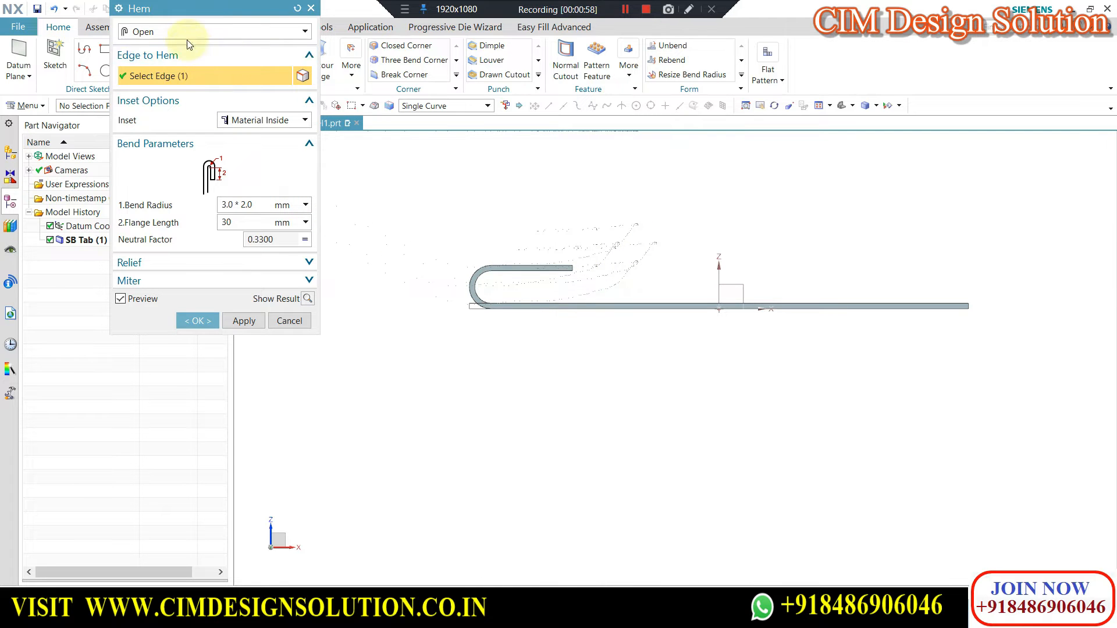
scroll(529, 225, "down", 2)
middle_click_drag(593, 260, 603, 295)
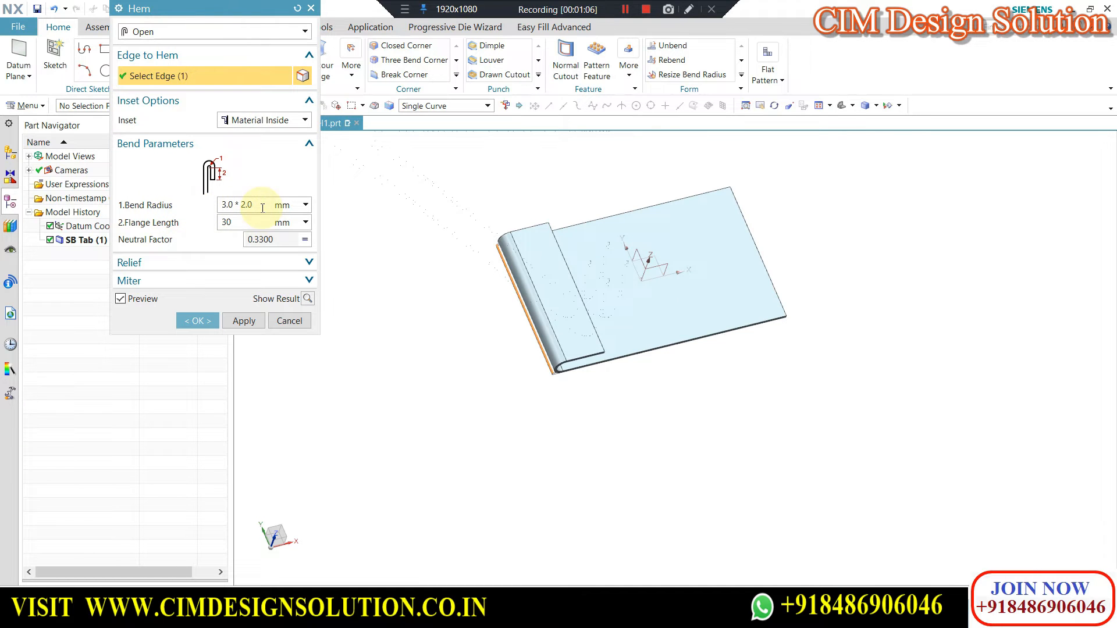
Reveal the hem's Relief and Miter settings and examine the Open hem's profile from the side.
left_click(265, 263)
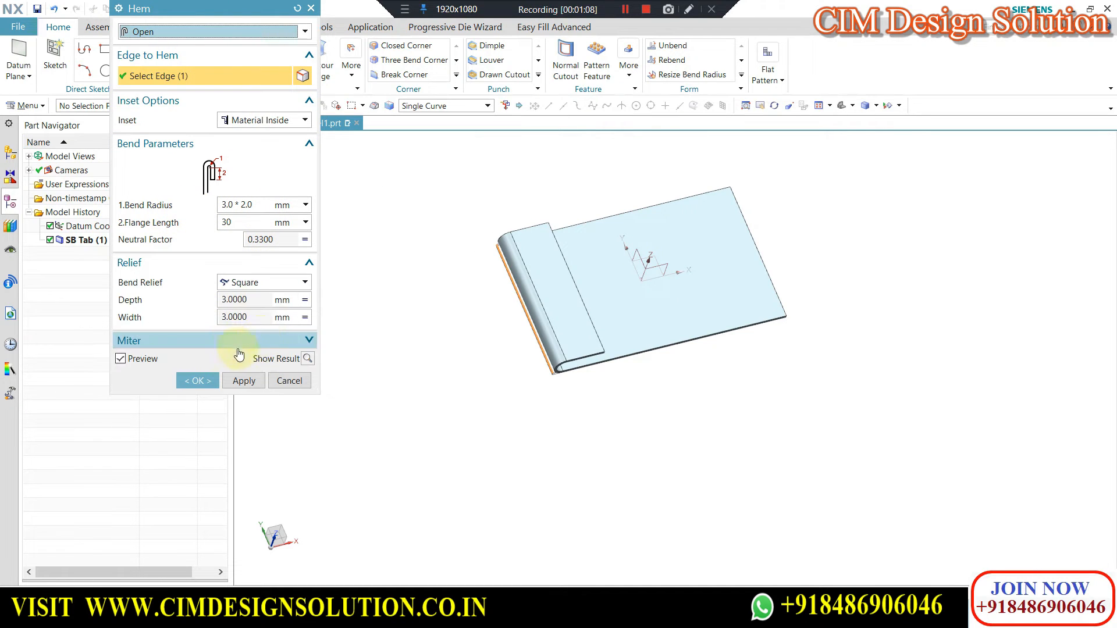
left_click_drag(186, 4, 200, 93)
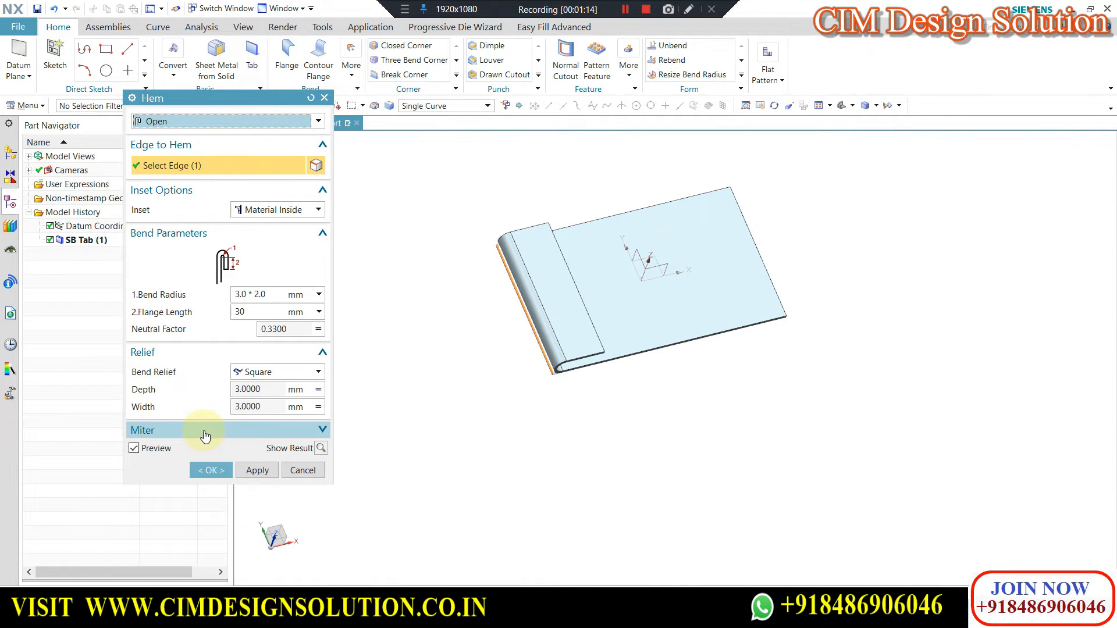
left_click(186, 433)
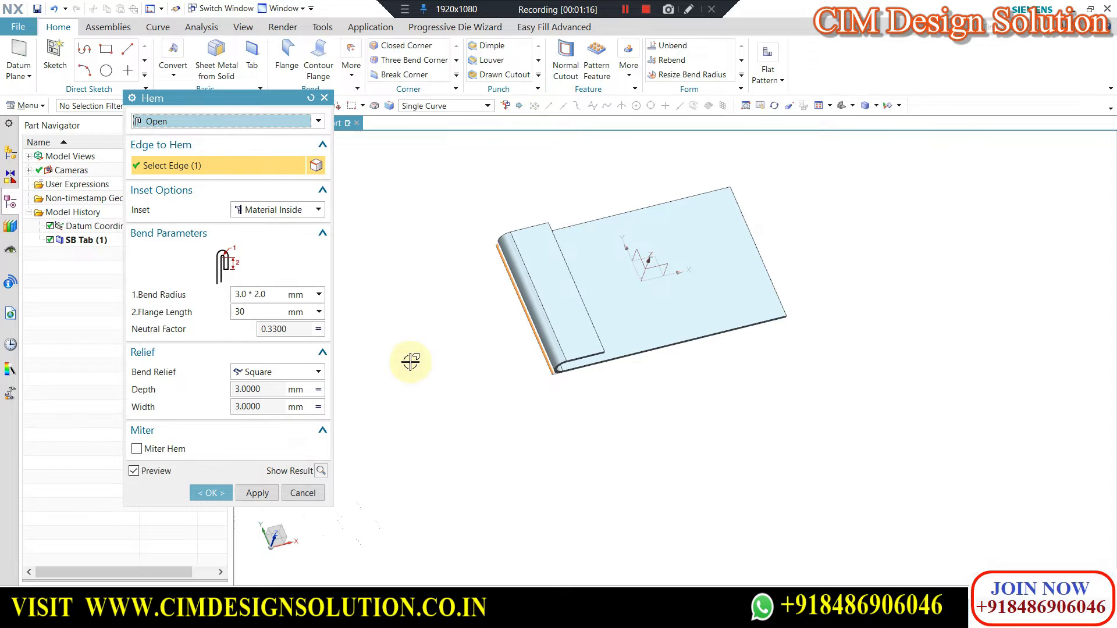
key("F8")
middle_click_drag(589, 317, 597, 242)
key("F8")
scroll(544, 244, "up", 4)
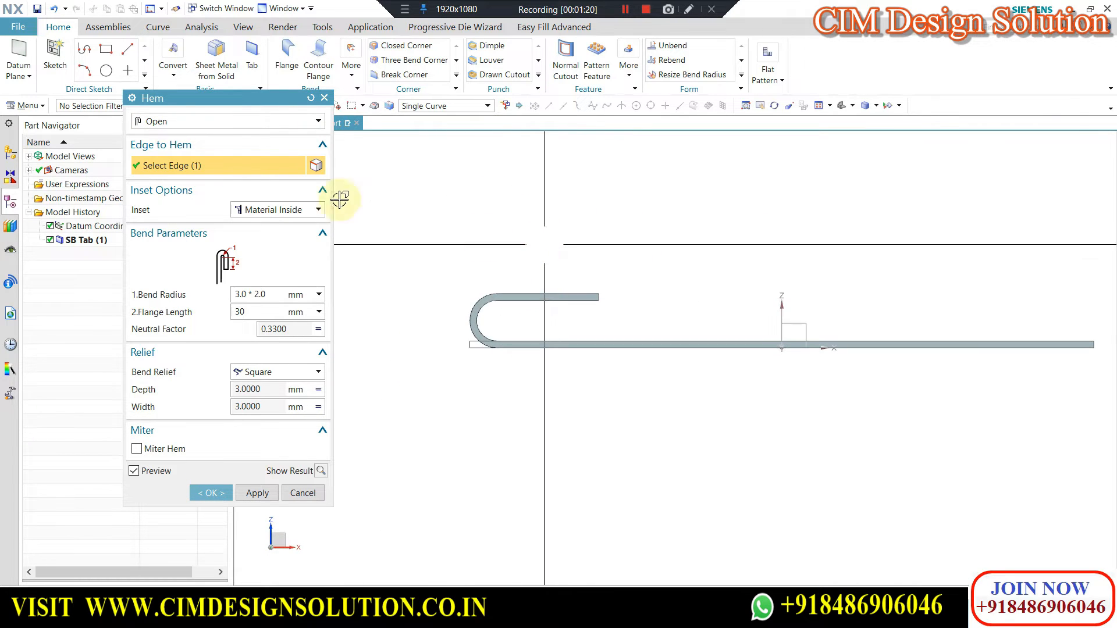
Change the hem type to S-Type and review its flange length and second bend radius settings.
left_click(156, 122)
left_click(155, 165)
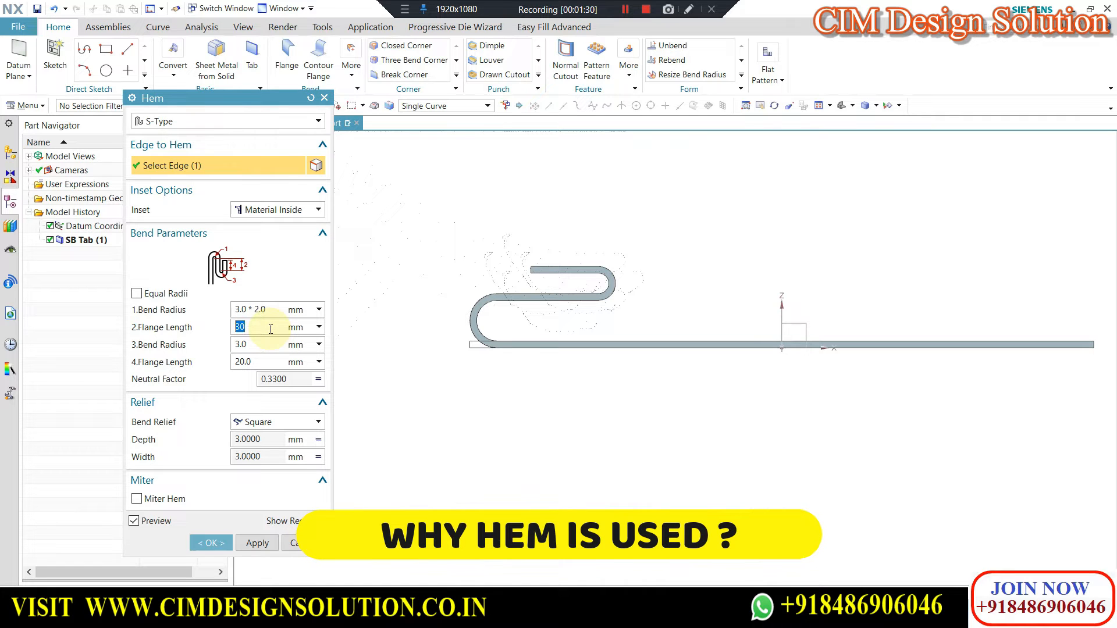
left_click(261, 347)
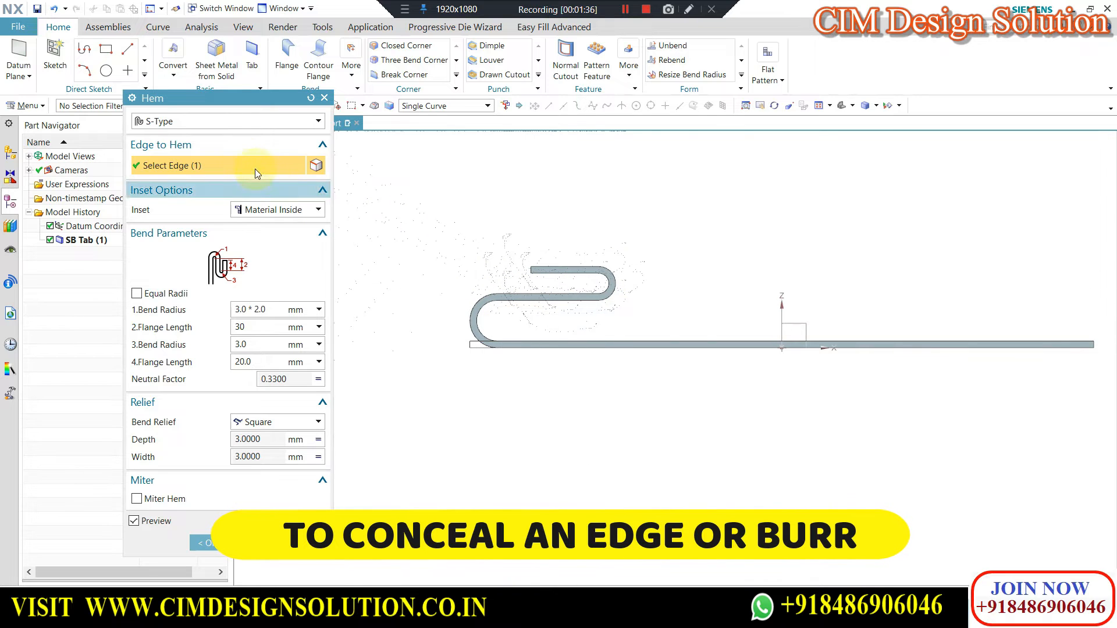
Change the hem type to Curl and view its rolled profile up close.
left_click(212, 122)
left_click(172, 176)
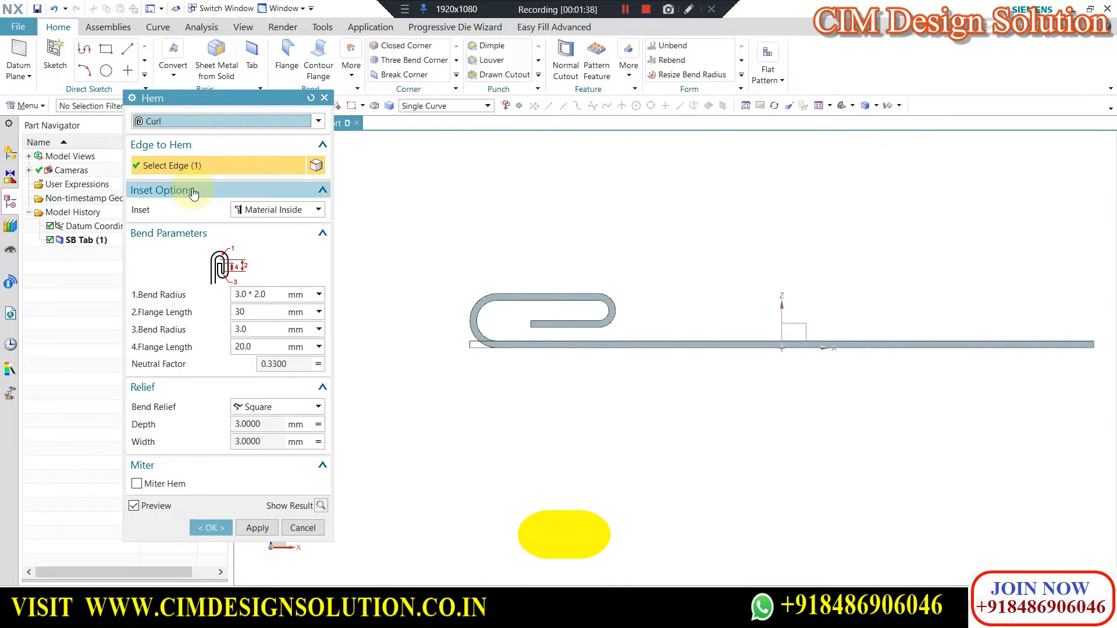
scroll(559, 295, "up", 2)
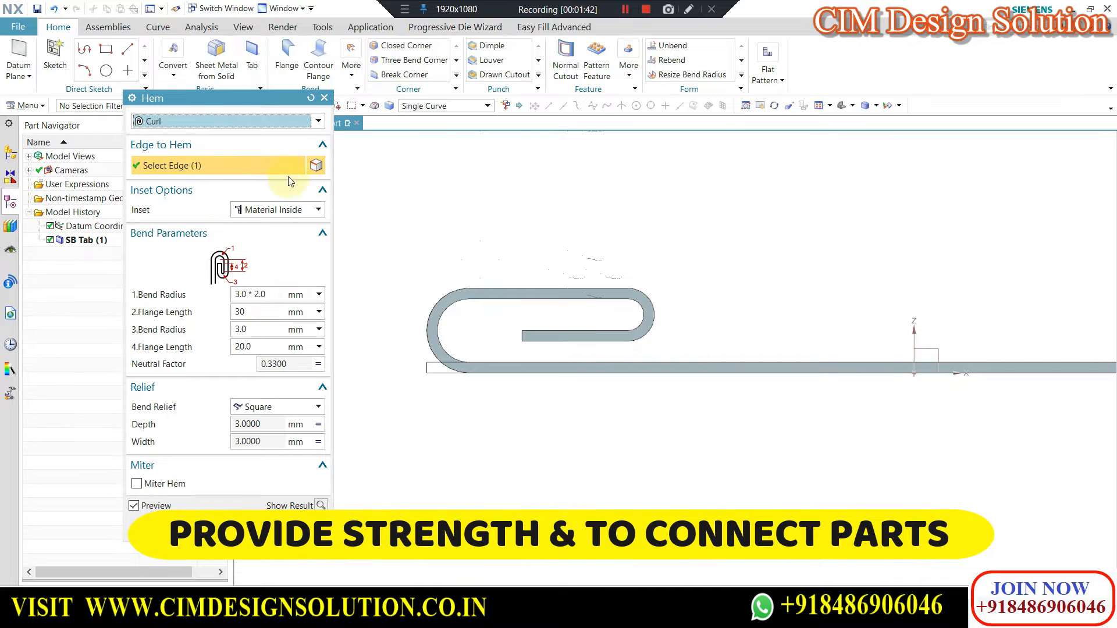
Try the Material Outside and Bend Outside insets on the Curl hem, and return the inset to Material Inside.
left_click(263, 211)
left_click(262, 230)
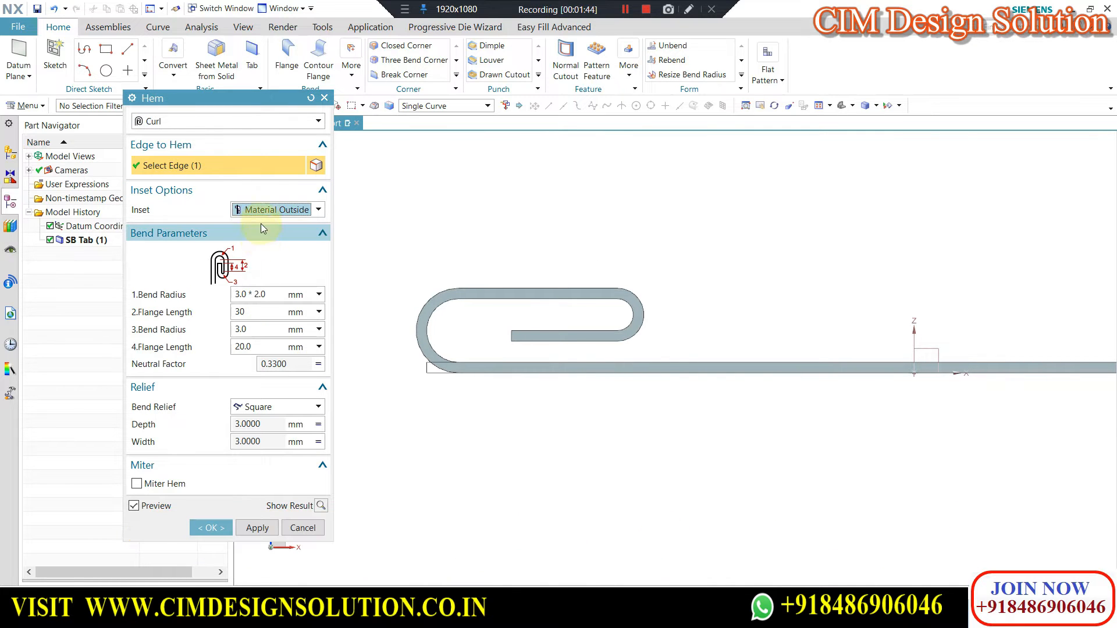
left_click(263, 249)
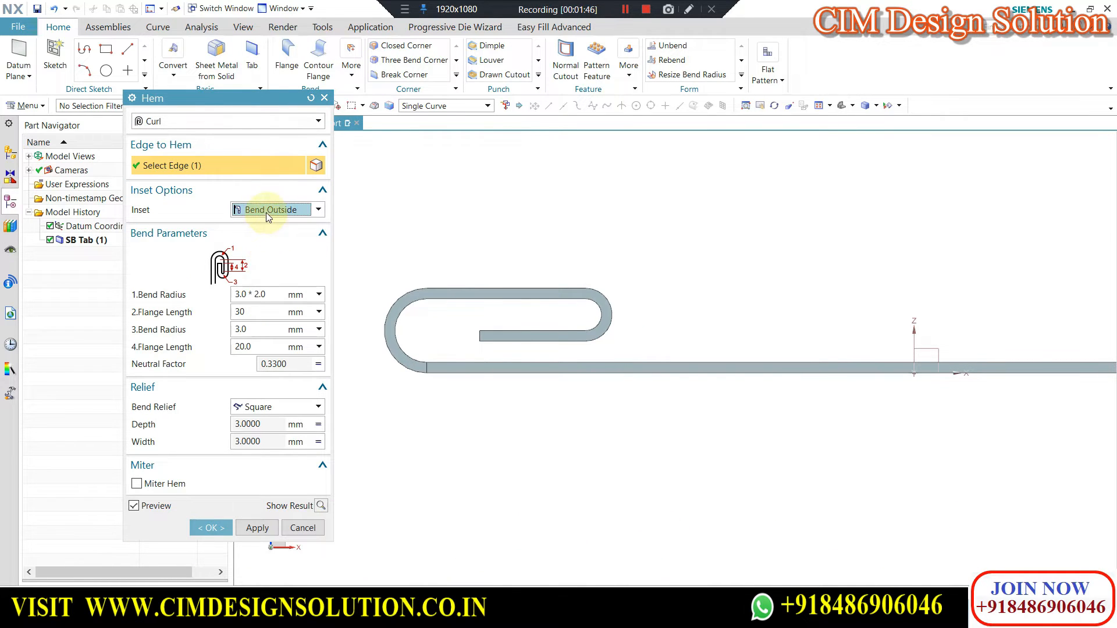
left_click(265, 226)
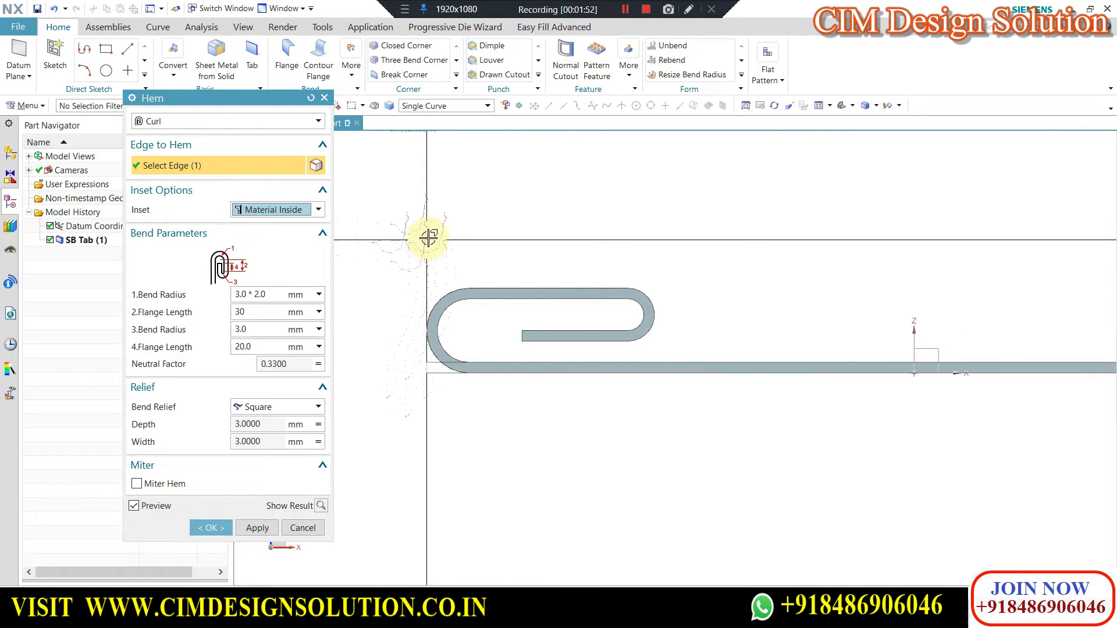
Examine the Curl hem's shape along the plate edge in angled views and in side profile.
scroll(399, 249, "down", 3)
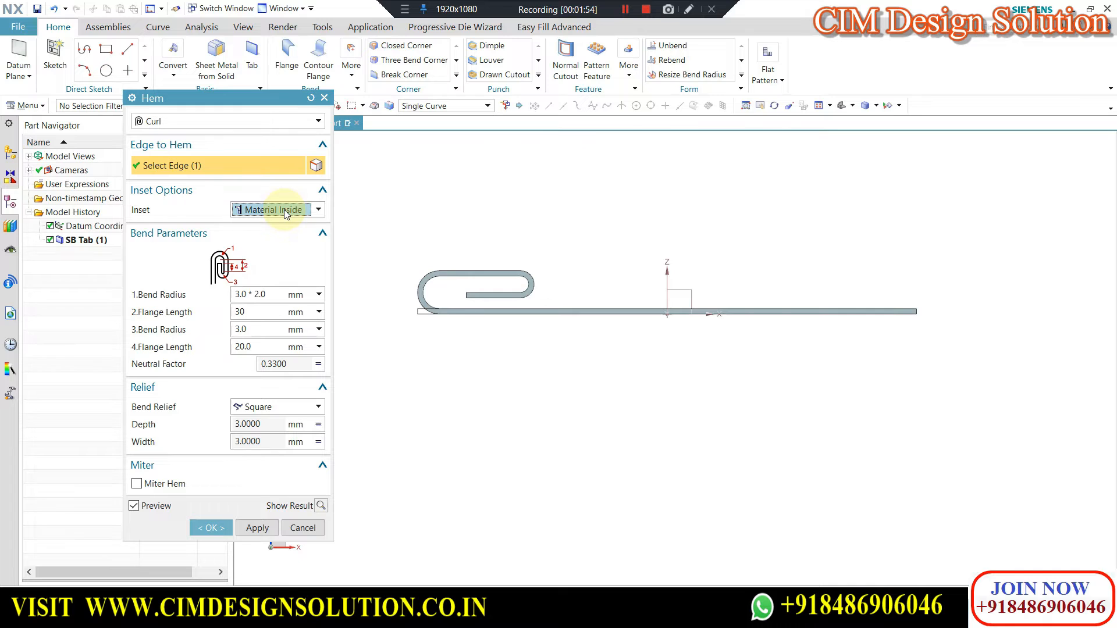
middle_click_drag(495, 212, 525, 227)
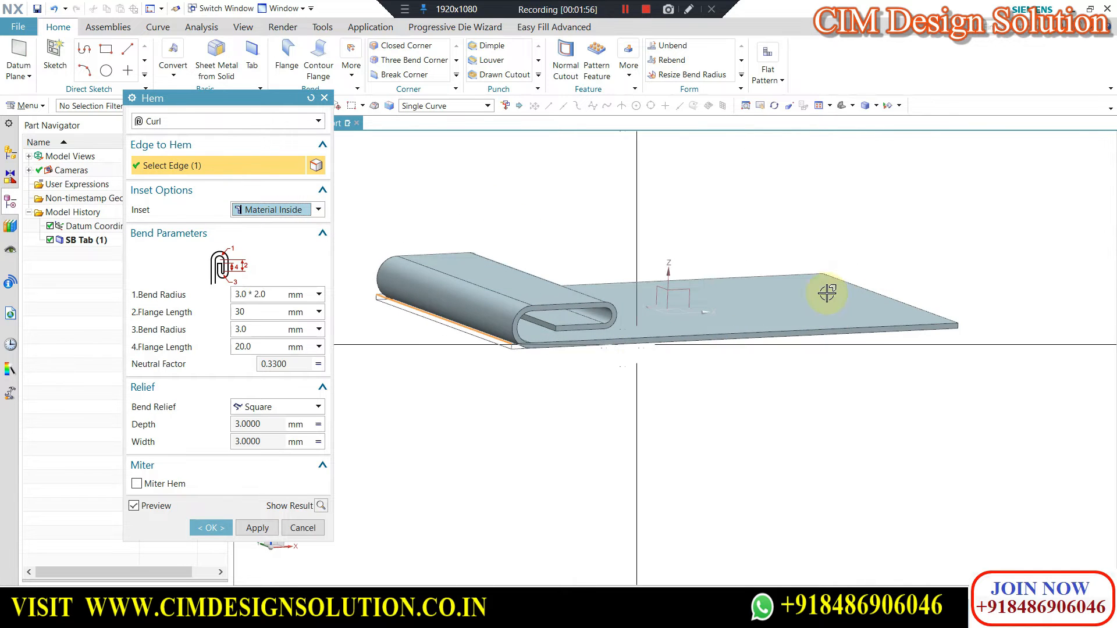
middle_click_drag(742, 303, 635, 317)
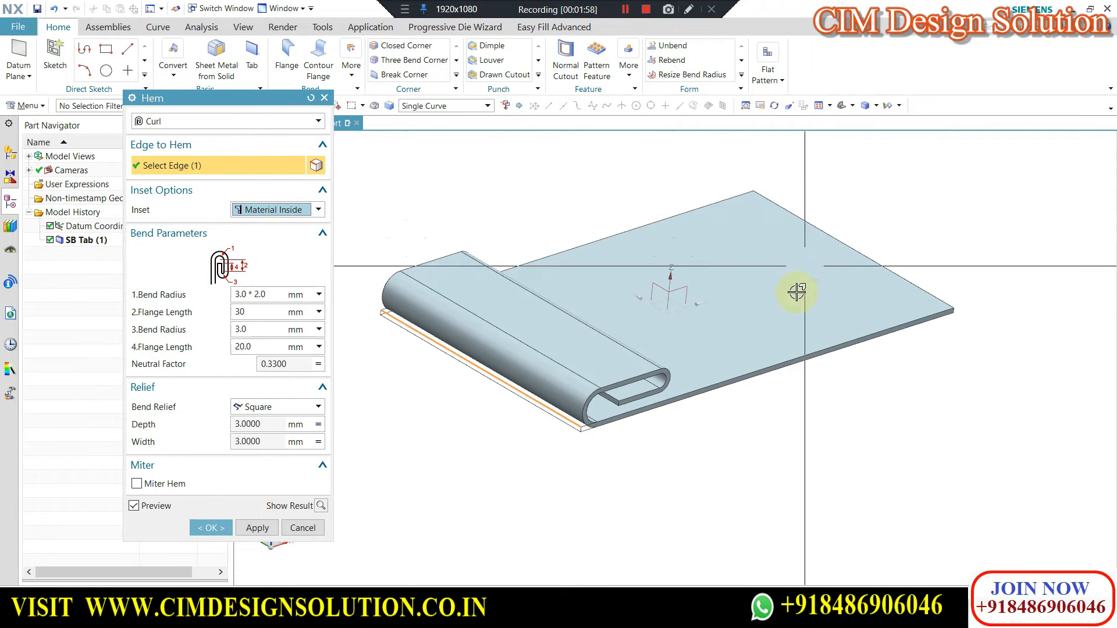
scroll(807, 372, "down", 2)
middle_click_drag(720, 226, 553, 235)
key("F8")
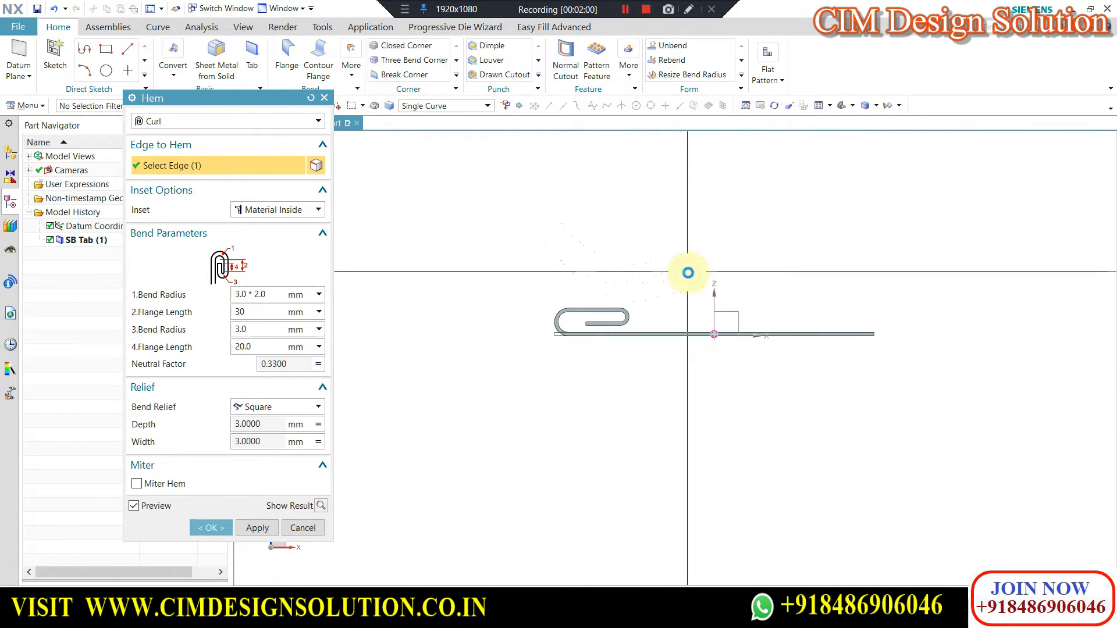
scroll(520, 349, "up", 4)
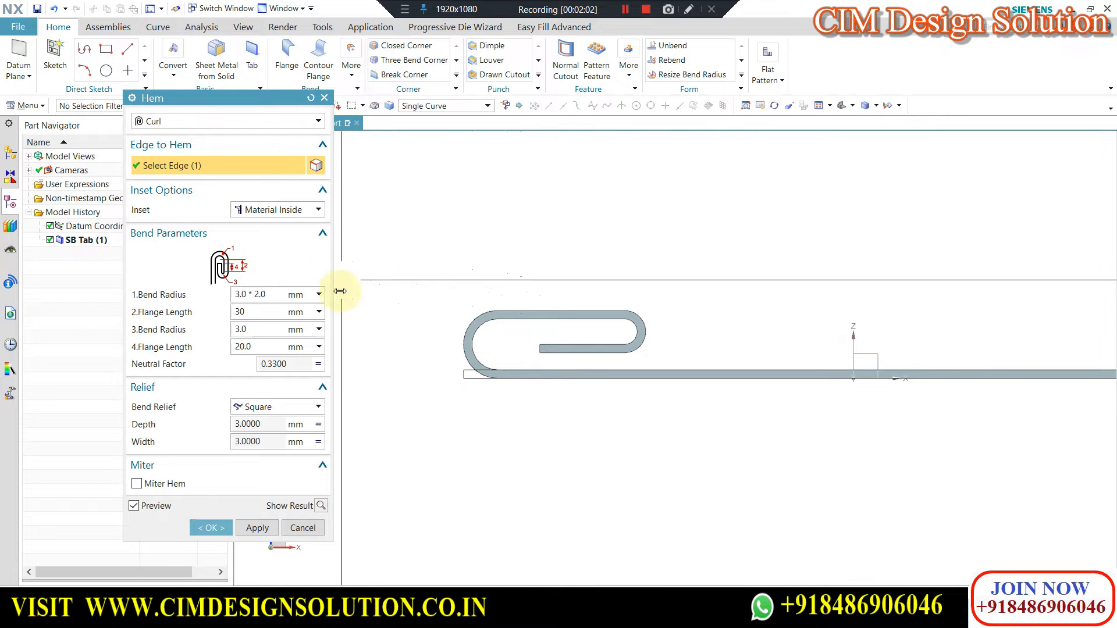
Change the hem type to Open Loop and set its sweep angle to 60°.
left_click(174, 120)
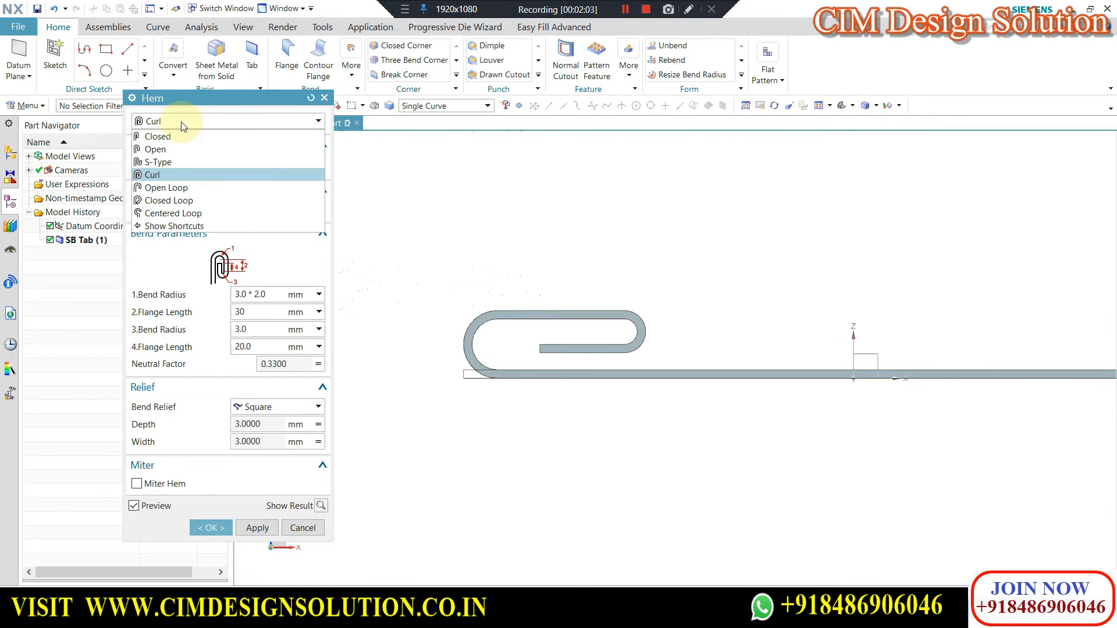
left_click(162, 187)
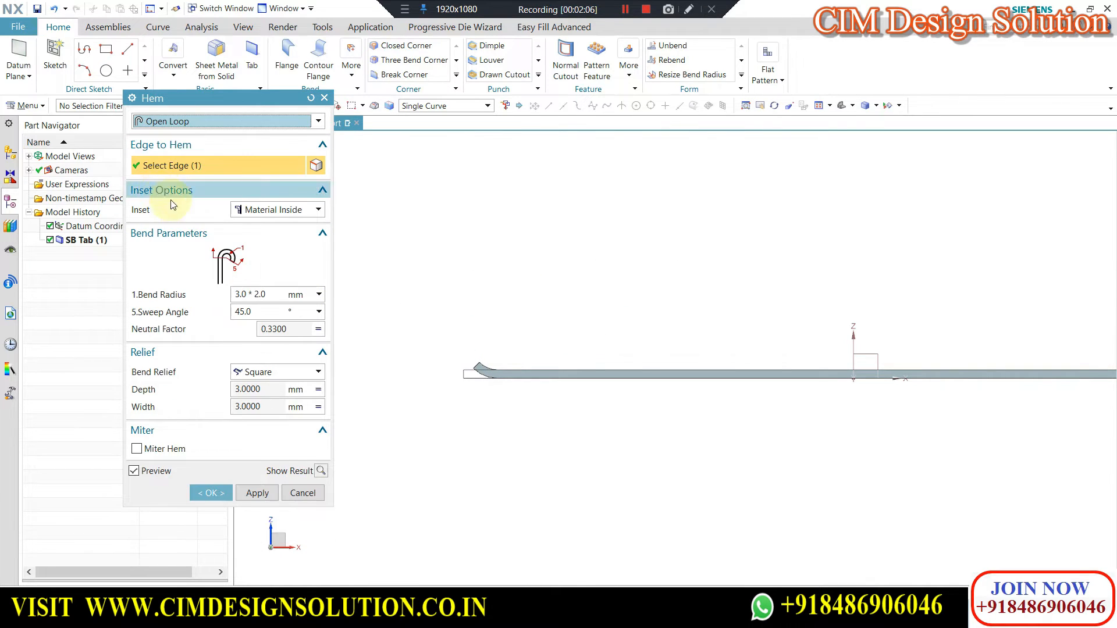
scroll(497, 292, "down", 3)
middle_click_drag(498, 292, 489, 352)
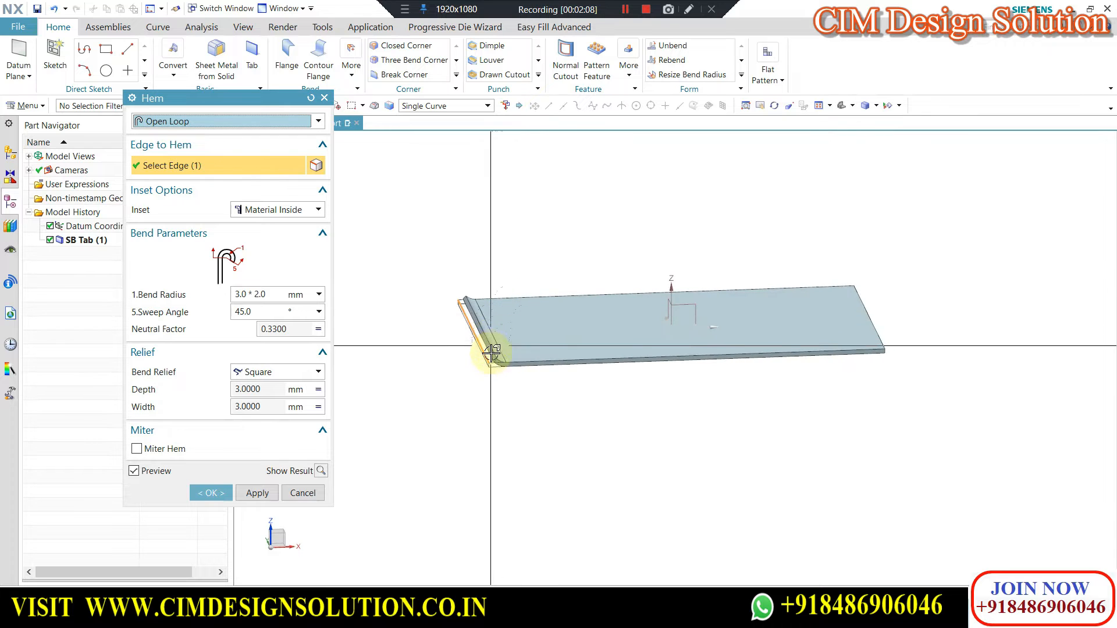
scroll(468, 274, "up", 3)
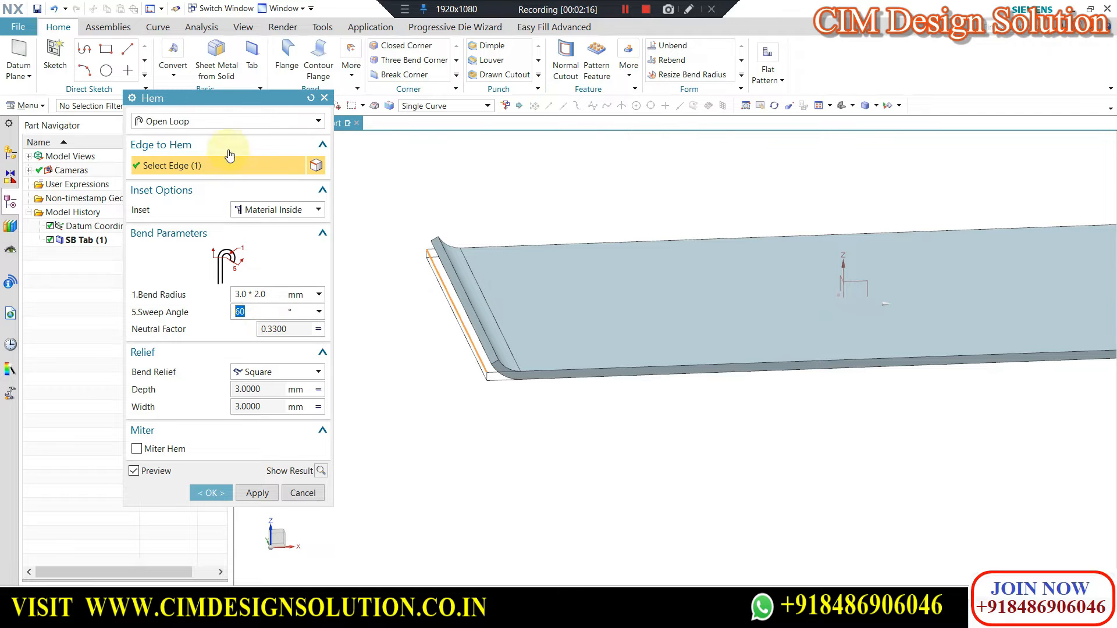
Change the hem type to Closed Loop and set its flange length to 20 mm, checking the loop from the front.
left_click(227, 121)
left_click(181, 192)
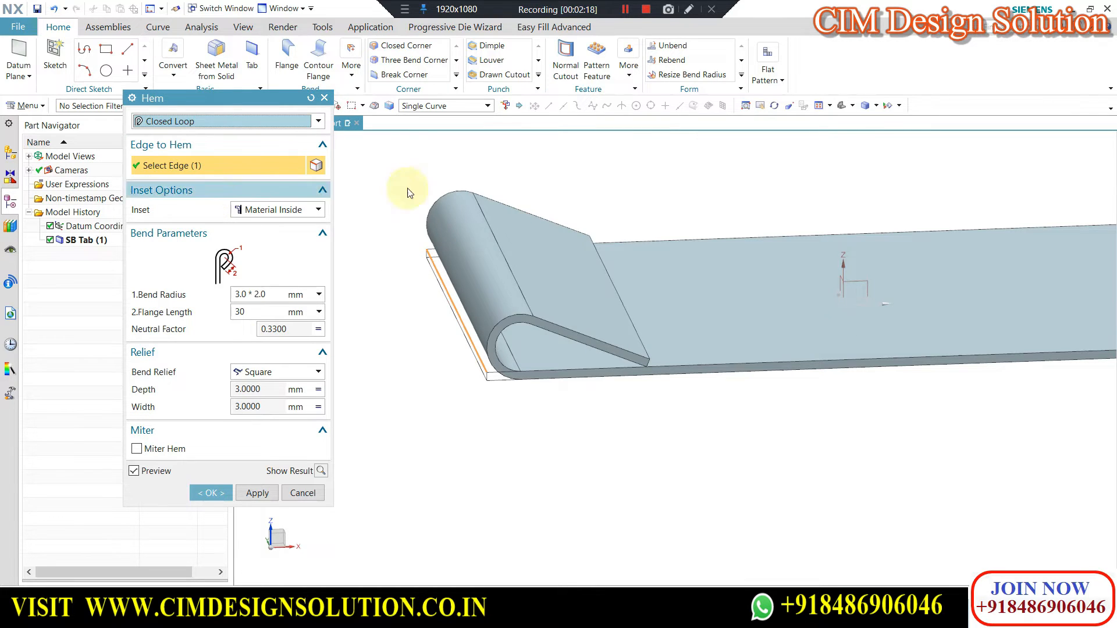
key("ctrl+alt+f")
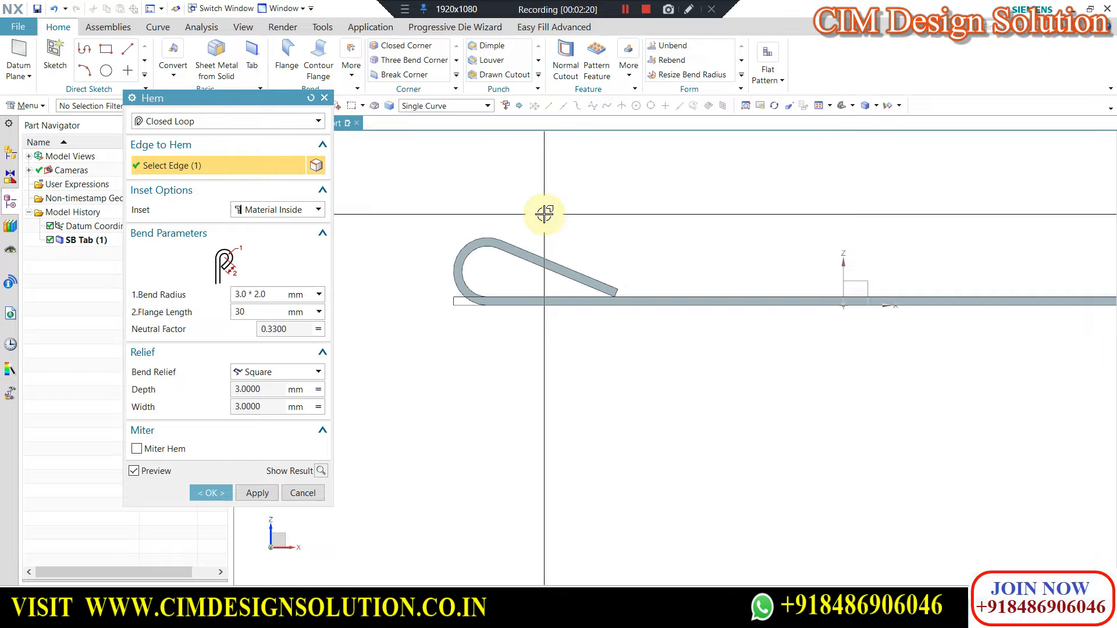
scroll(500, 237, "down", 5)
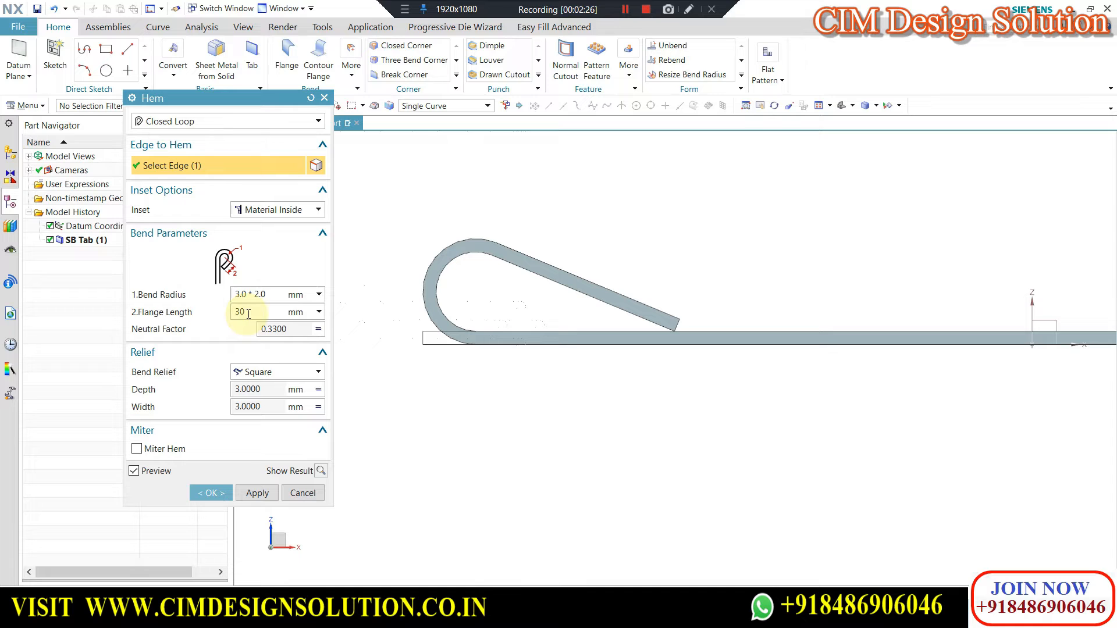
key("Return")
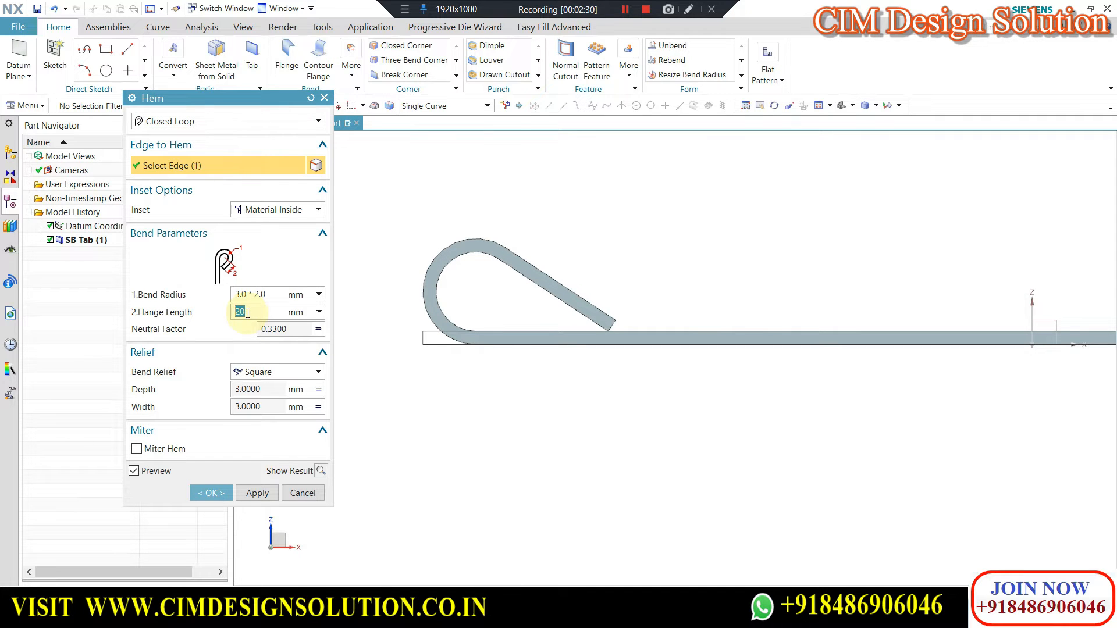
Change the hem type to Centered Loop and inspect the double bend from the side and at an angle.
left_click(185, 127)
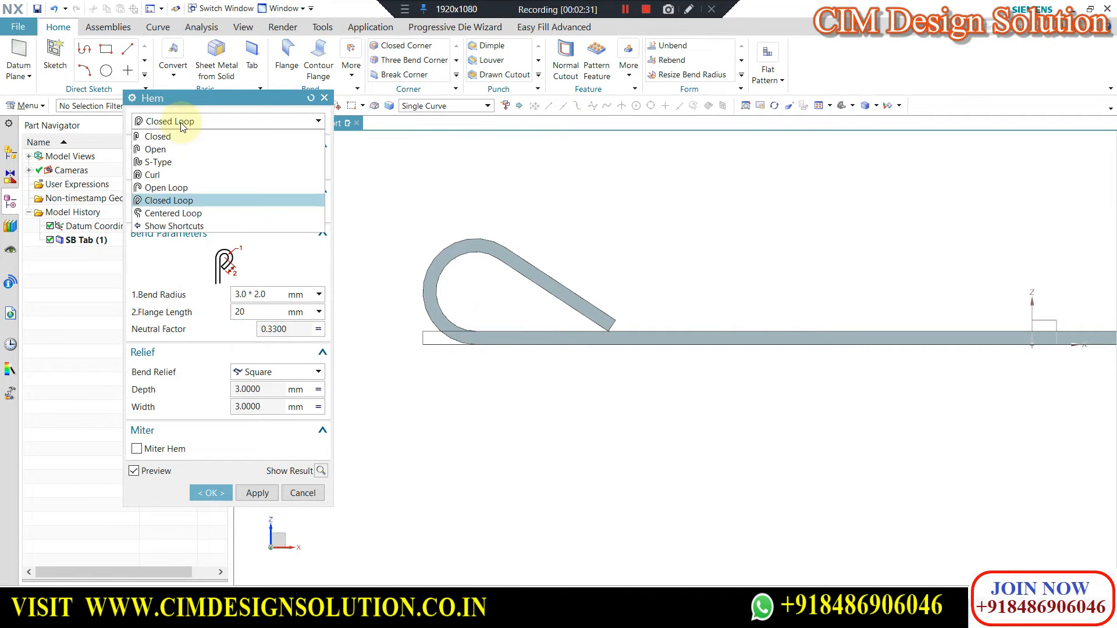
left_click(160, 217)
middle_click_drag(505, 267, 515, 212)
key("F8")
scroll(489, 291, "up", 2)
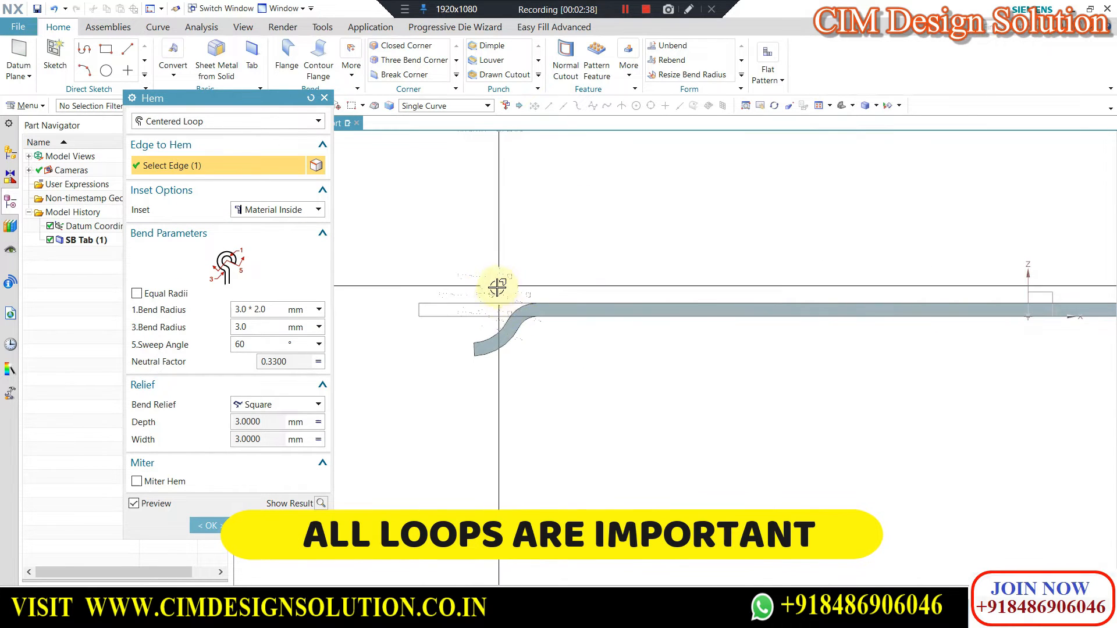
scroll(430, 297, "down", 5)
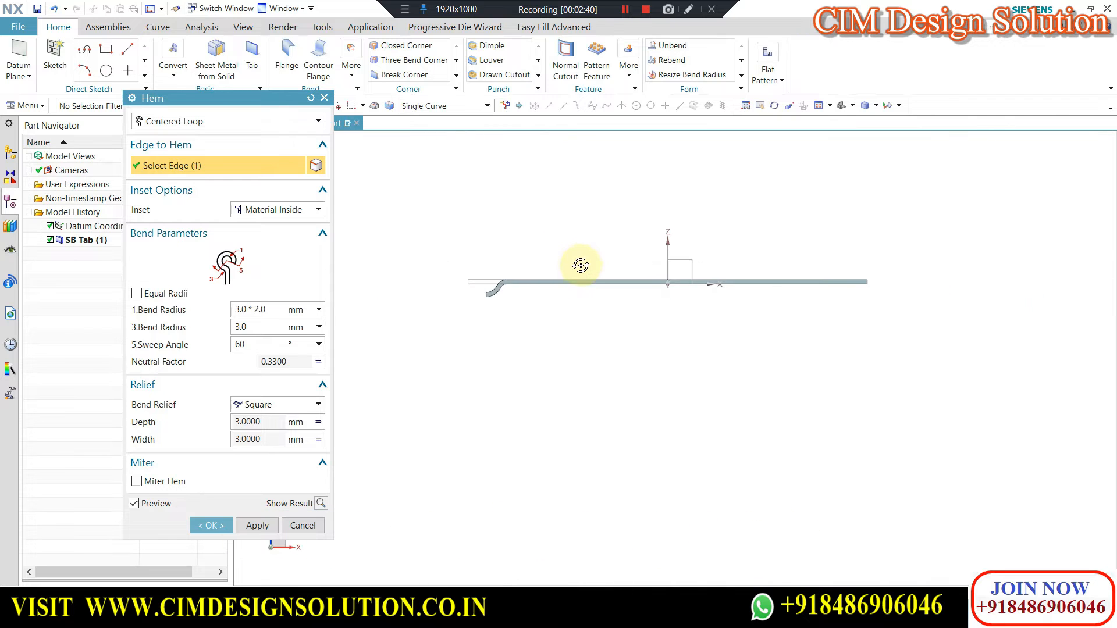
middle_click_drag(581, 265, 594, 290)
scroll(563, 267, "up", 2)
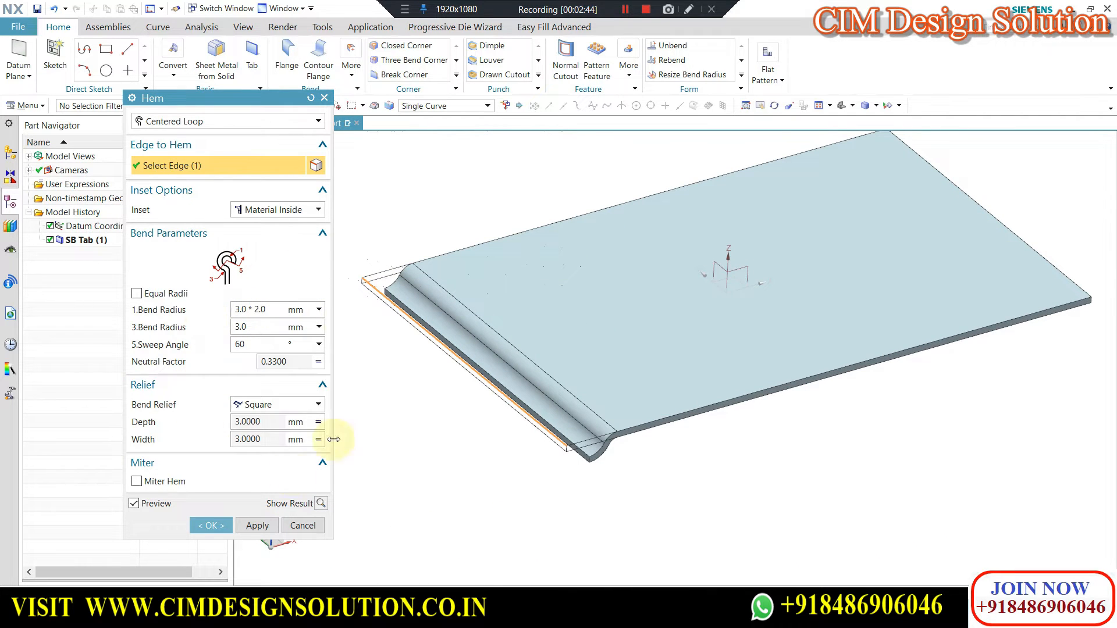
left_click_drag(196, 100, 198, 125)
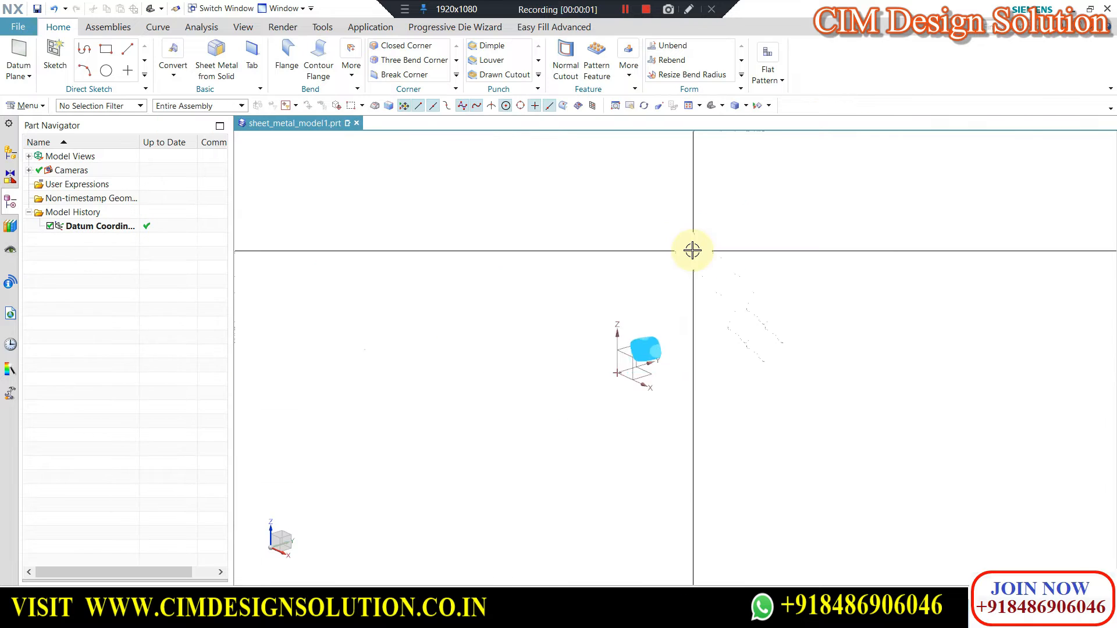
left_click(354, 75)
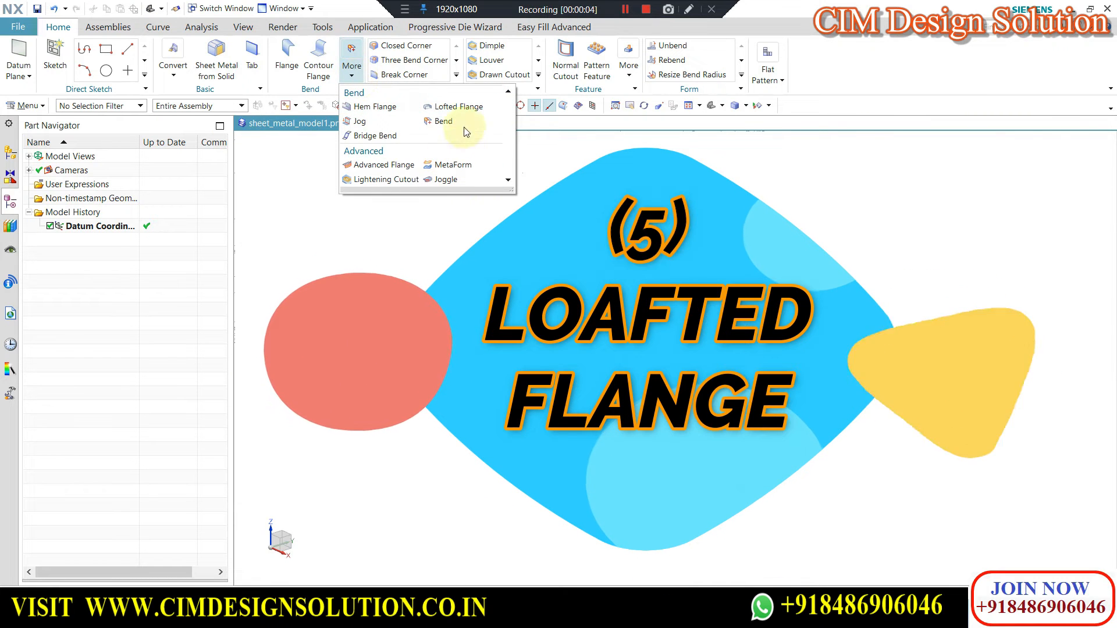
left_click(457, 107)
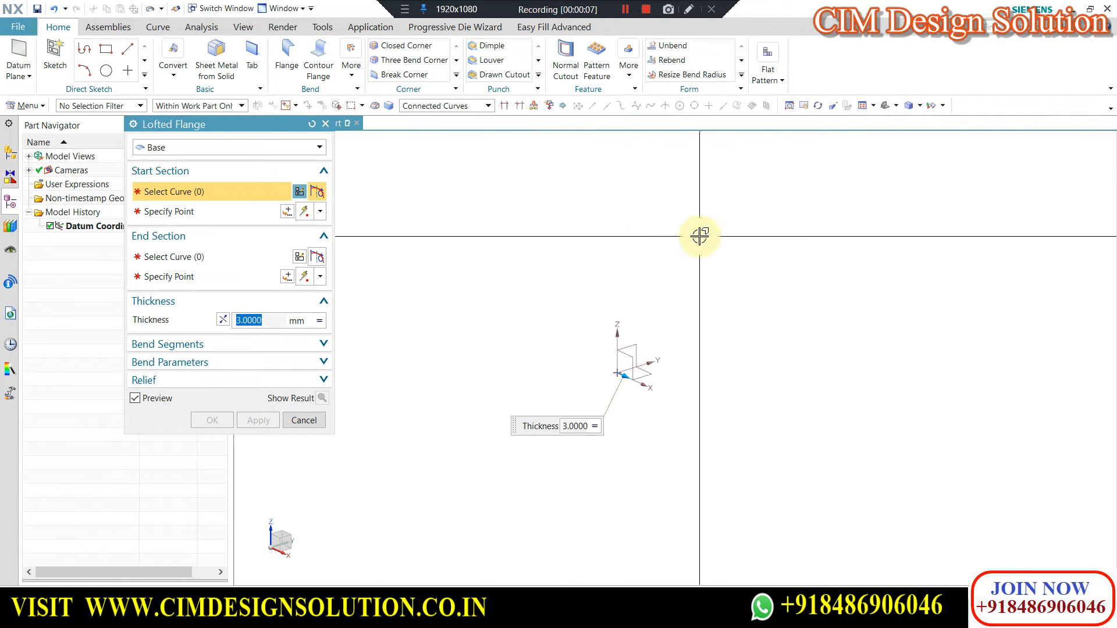
left_click(305, 420)
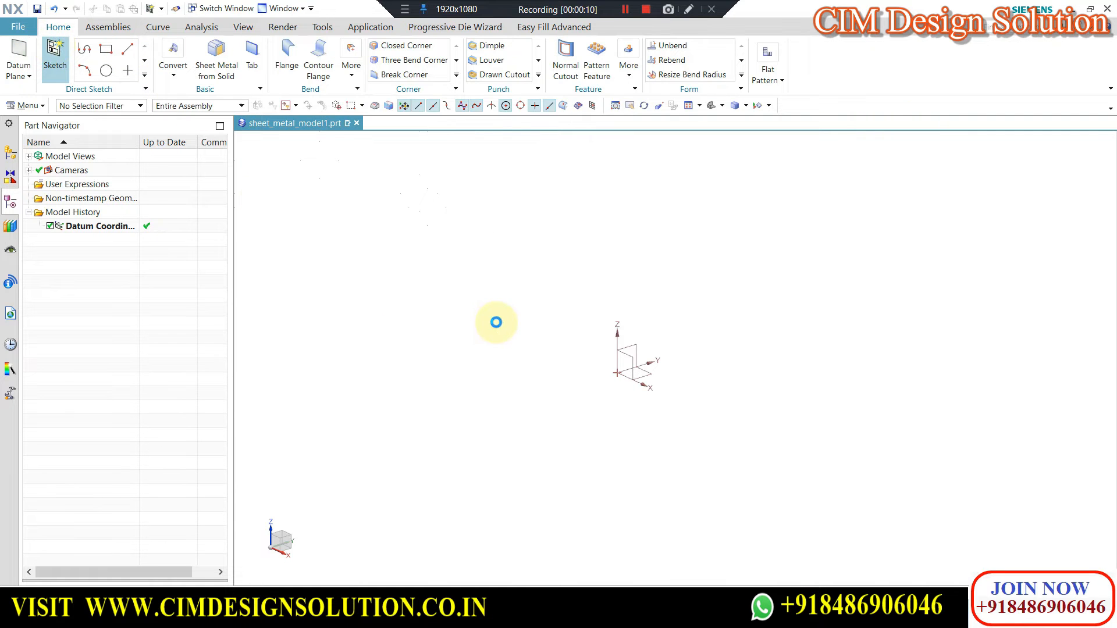
Start a sketch on the YZ plane and draw a 60 mm diameter circle centred on the origin.
left_click(254, 287)
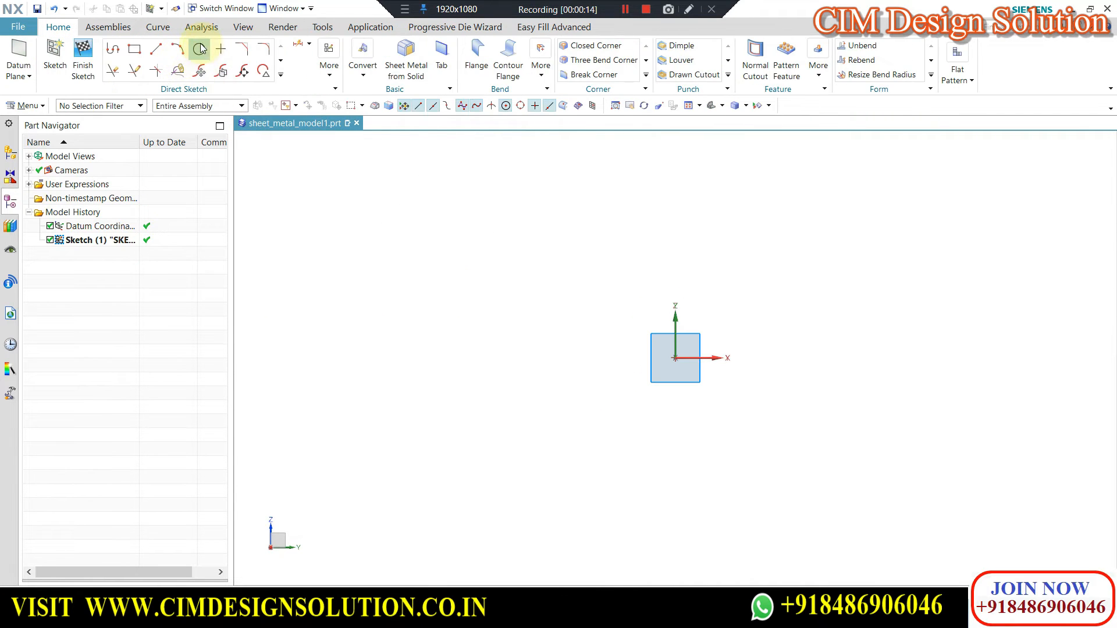
left_click(200, 49)
left_click(675, 358)
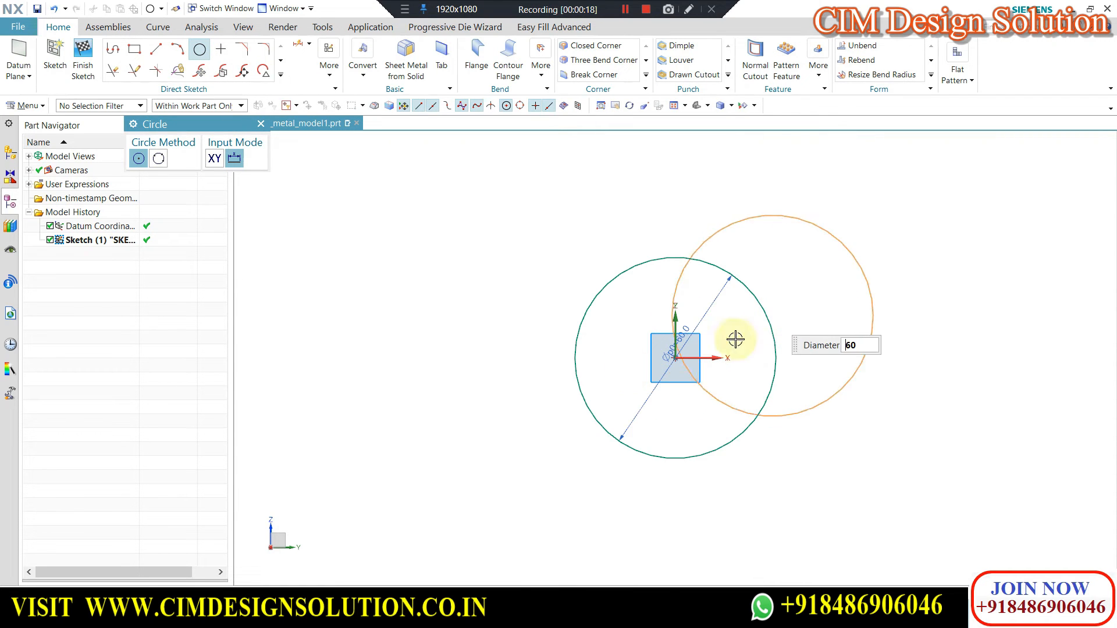
Draw a horizontal line about 94 mm long across the circle, passing through its centre.
left_click(155, 49)
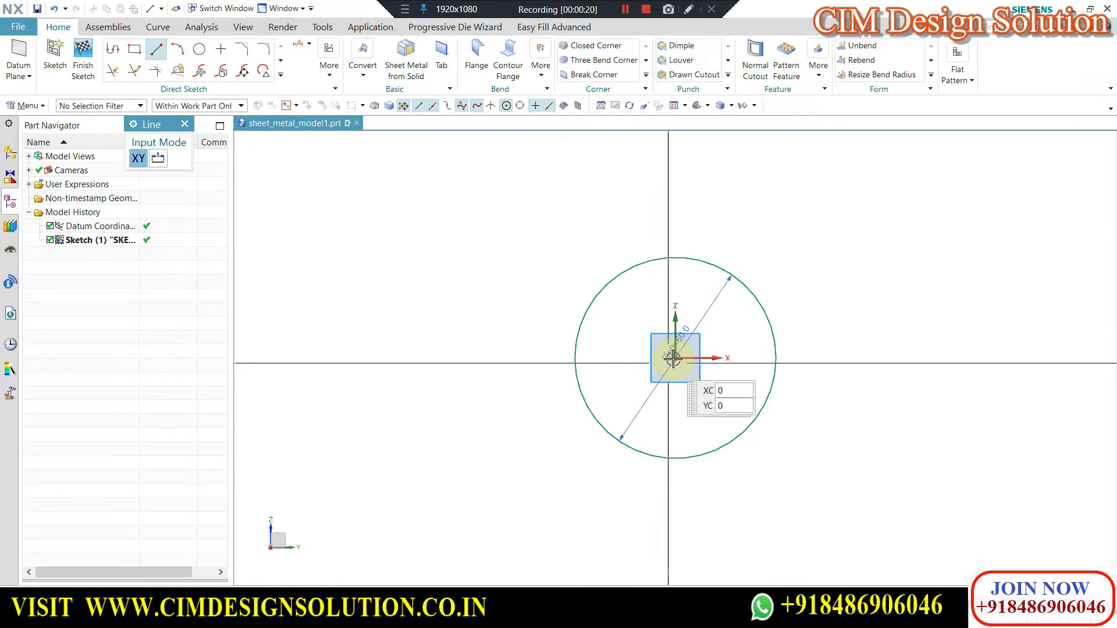
left_click(524, 358)
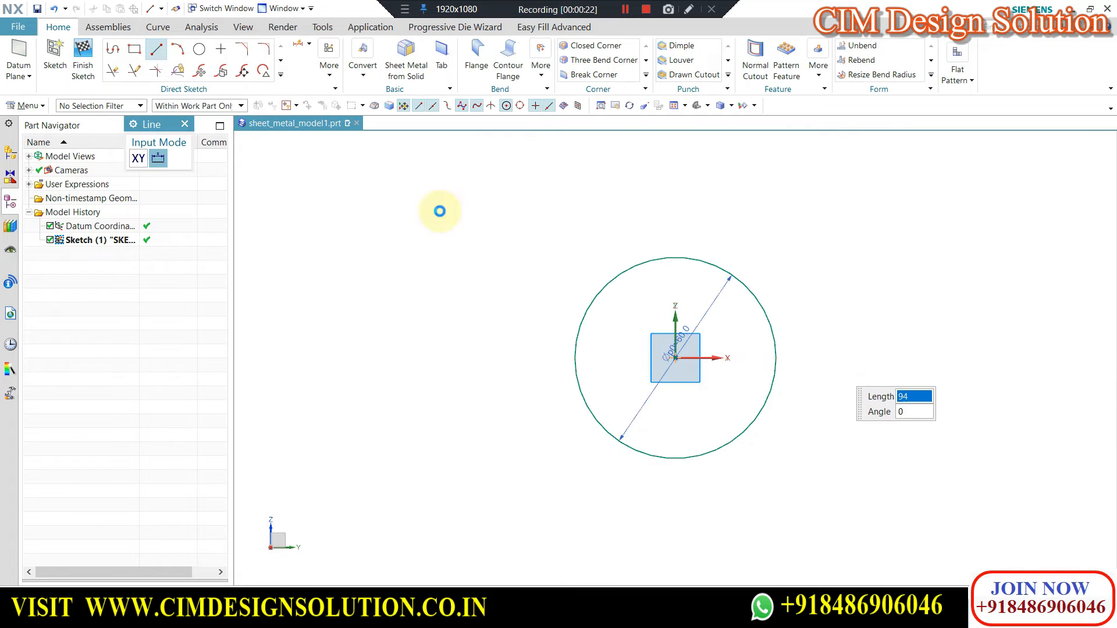
left_click(440, 212)
Trim away the circle's lower half and the horizontal line, keeping only the upper semicircle, and finish the sketch.
left_click(119, 73)
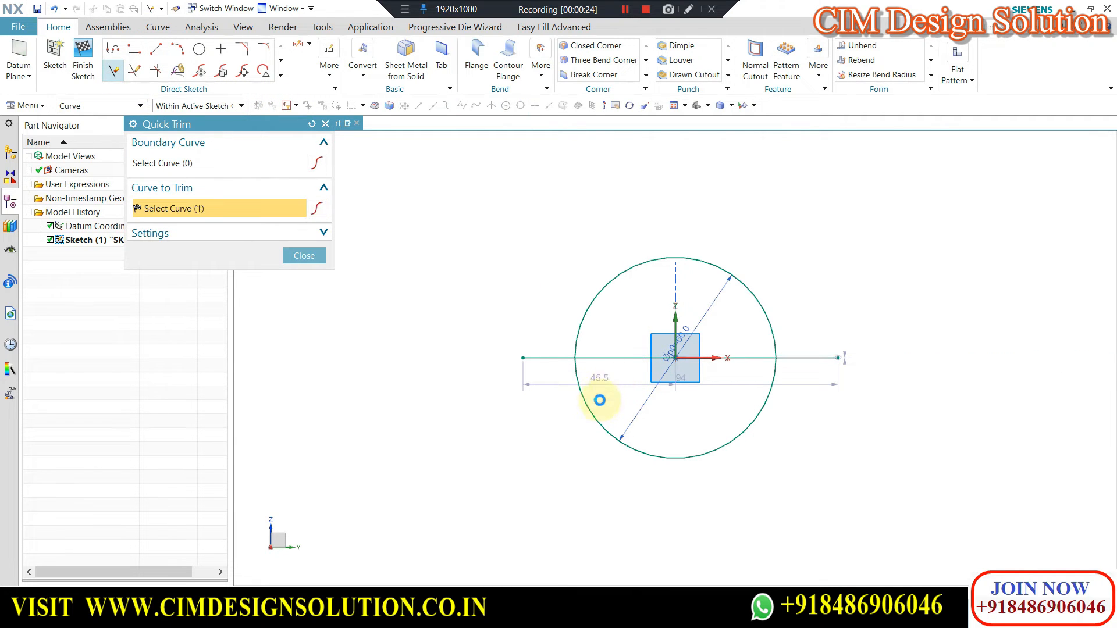
left_click(597, 415)
left_click(784, 364)
left_click(533, 358)
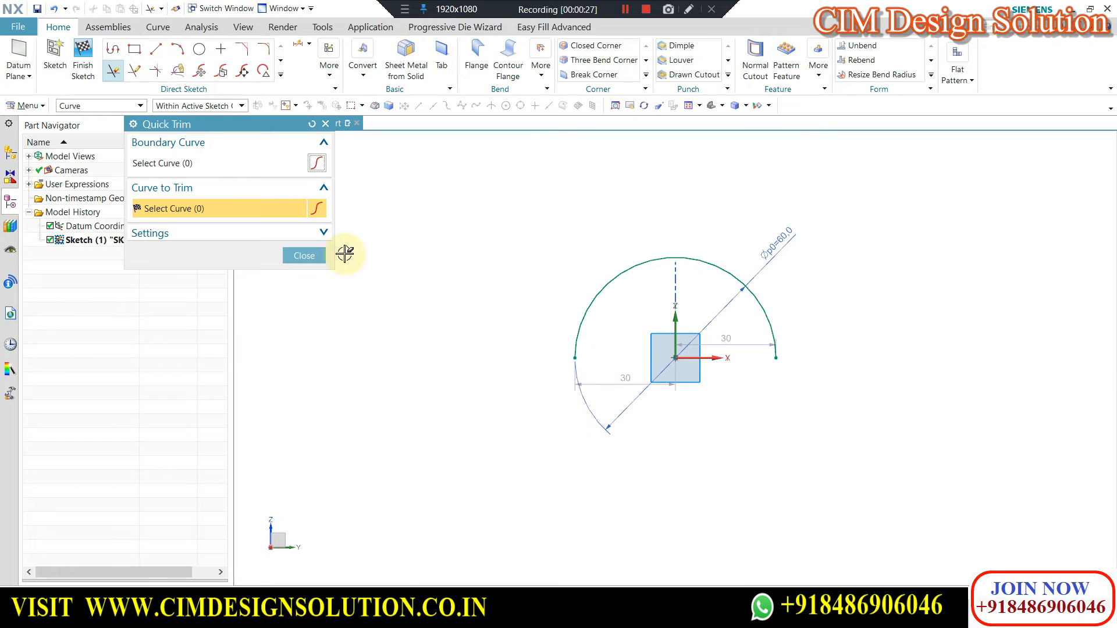
left_click(304, 255)
left_click(83, 64)
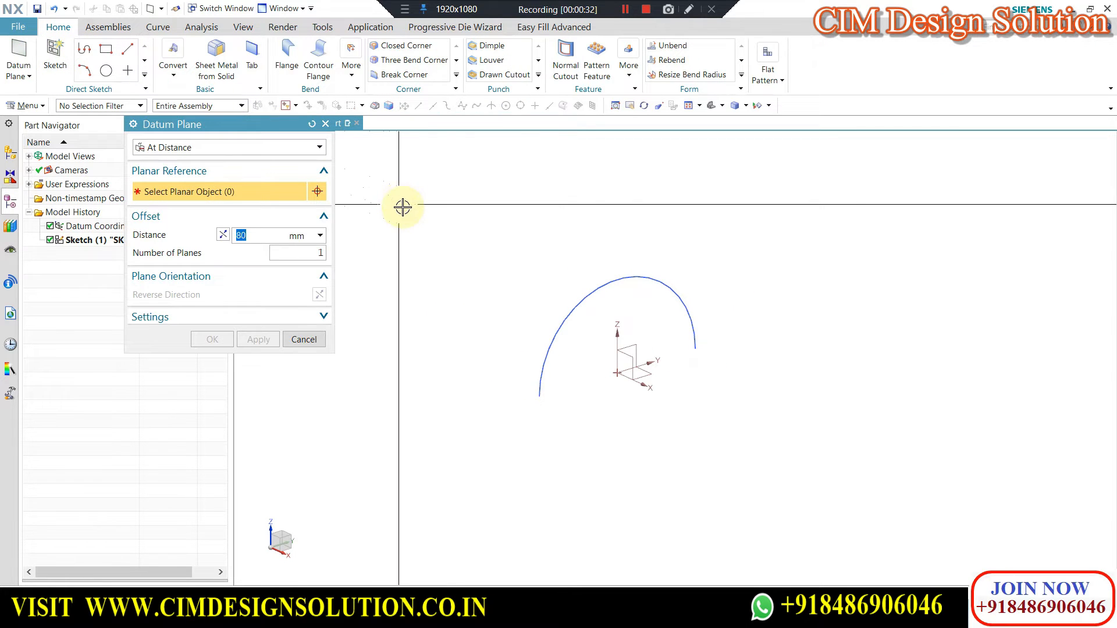
Create a datum plane 80 mm from the YZ plane and start a sketch on it.
left_click(635, 352)
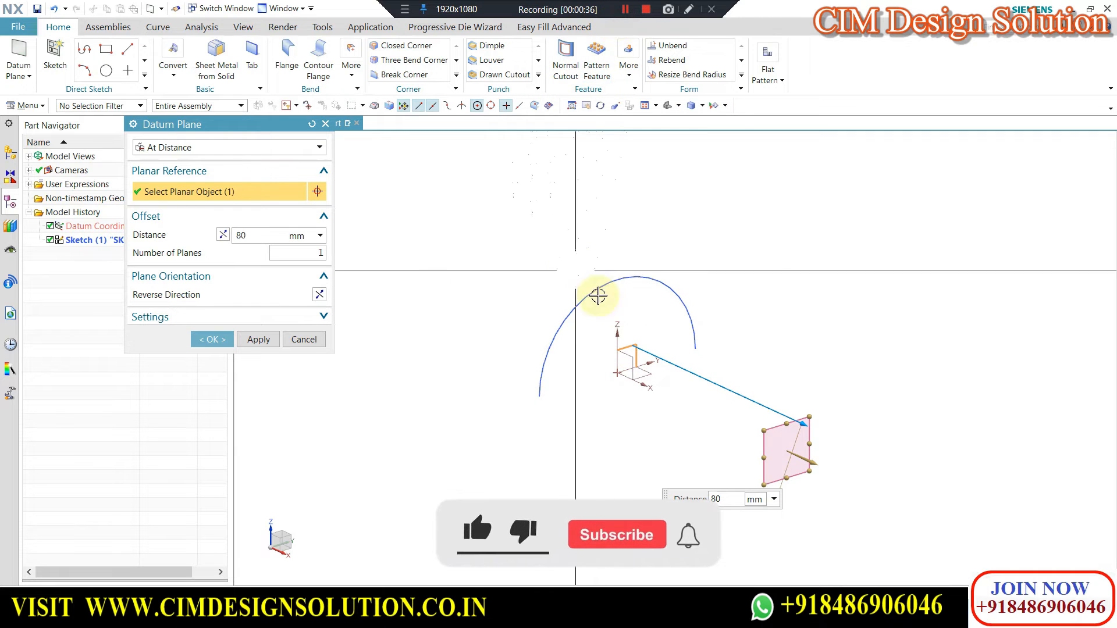
left_click(212, 341)
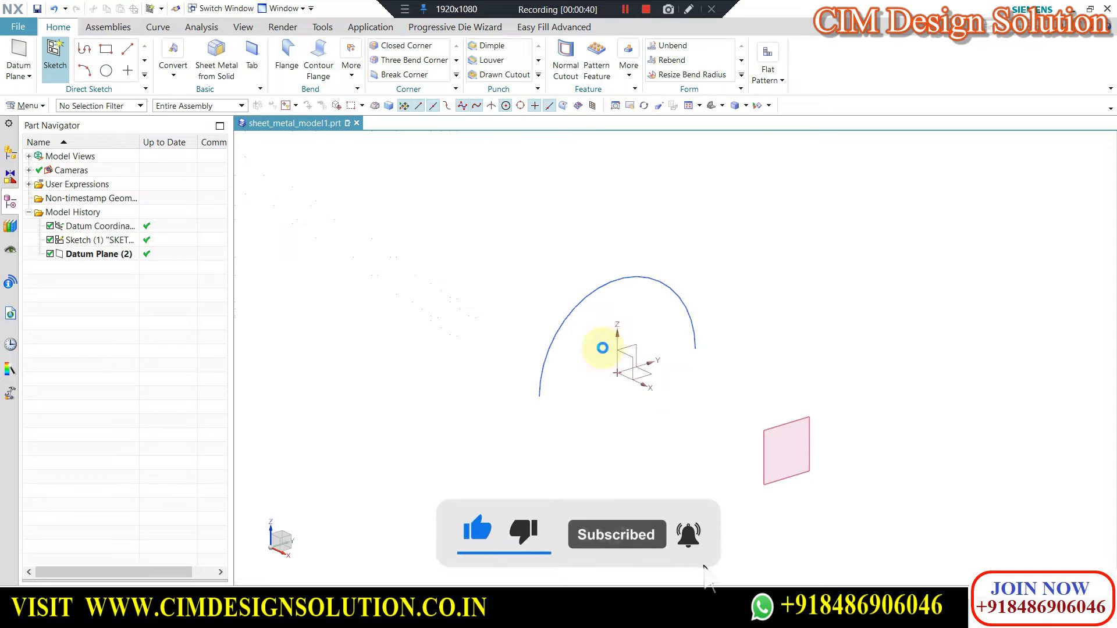
left_click(764, 427)
middle_click(347, 307)
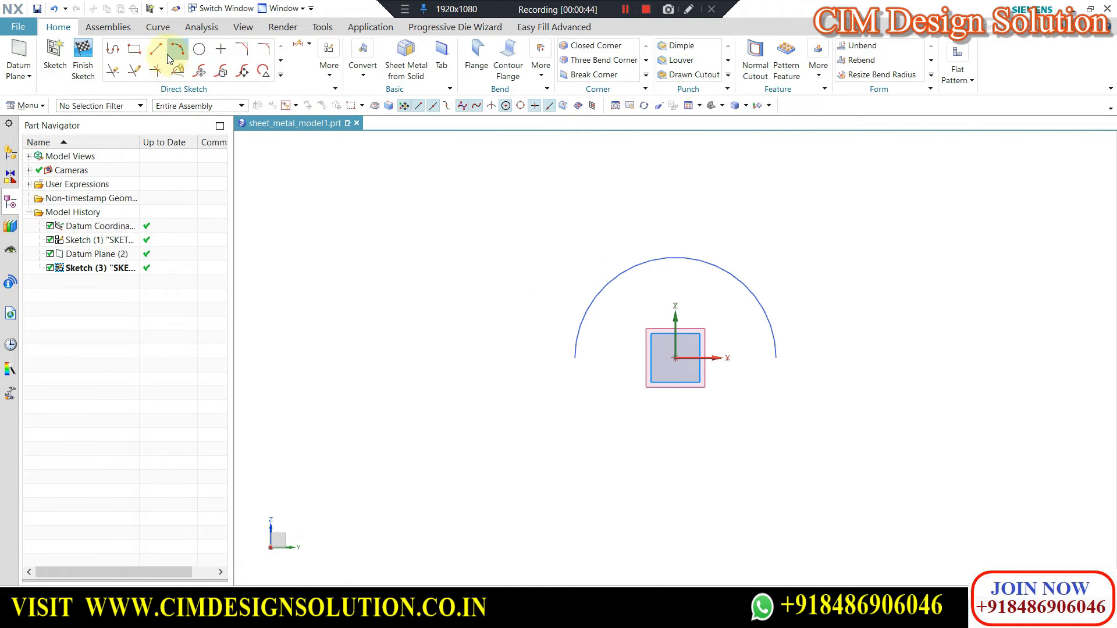
Draw a rectangle about 72 mm wide and 71 mm high, centred on the sketch origin around the semicircle.
left_click(133, 51)
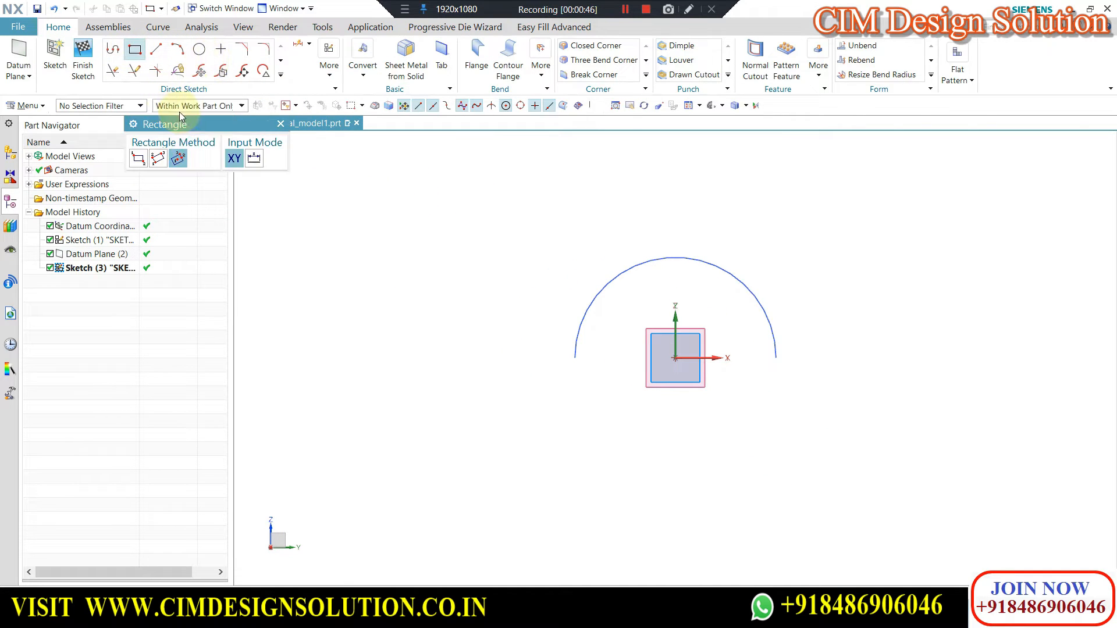
left_click(675, 357)
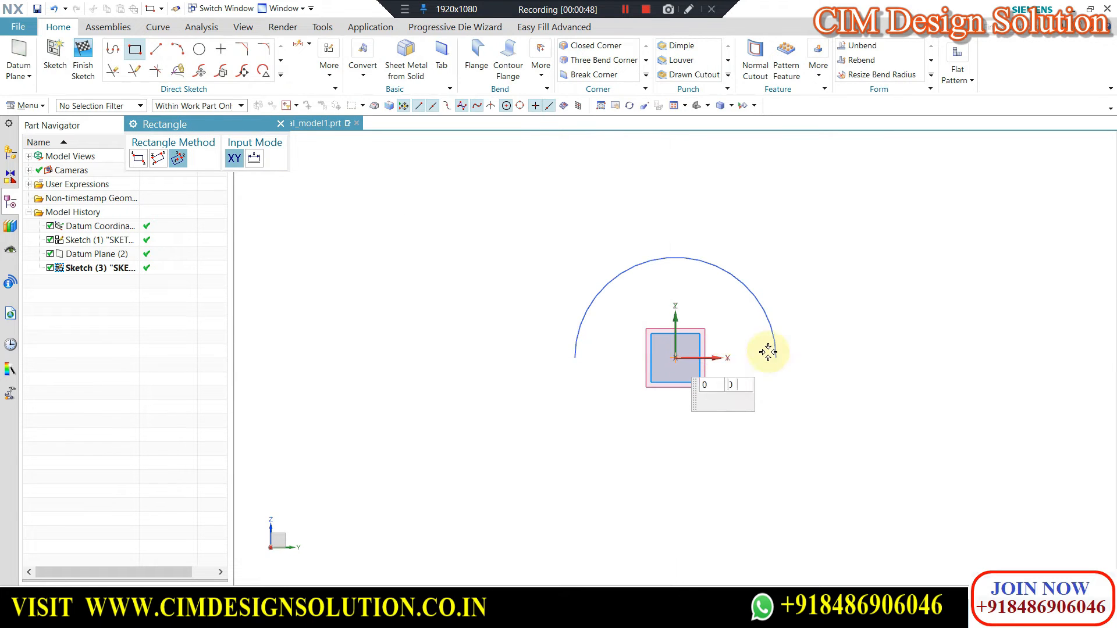
left_click(796, 356)
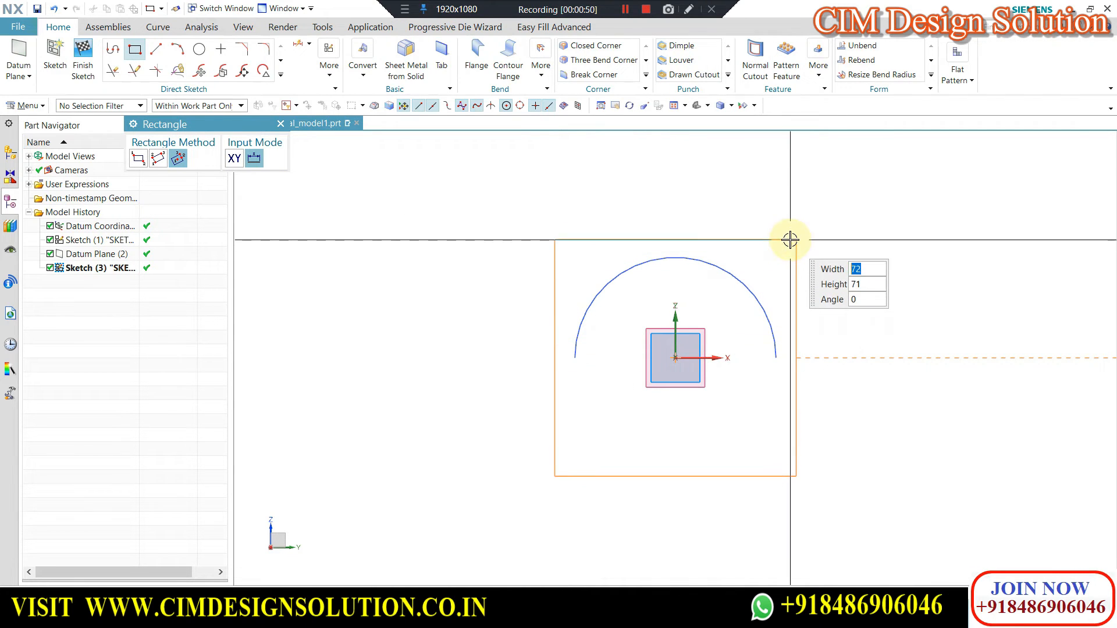
left_click(791, 241)
left_click(281, 123)
Draw two horizontal lines from the origin past the rectangle's sides, about 61 mm towards +X and 52 mm towards -X.
left_click(155, 49)
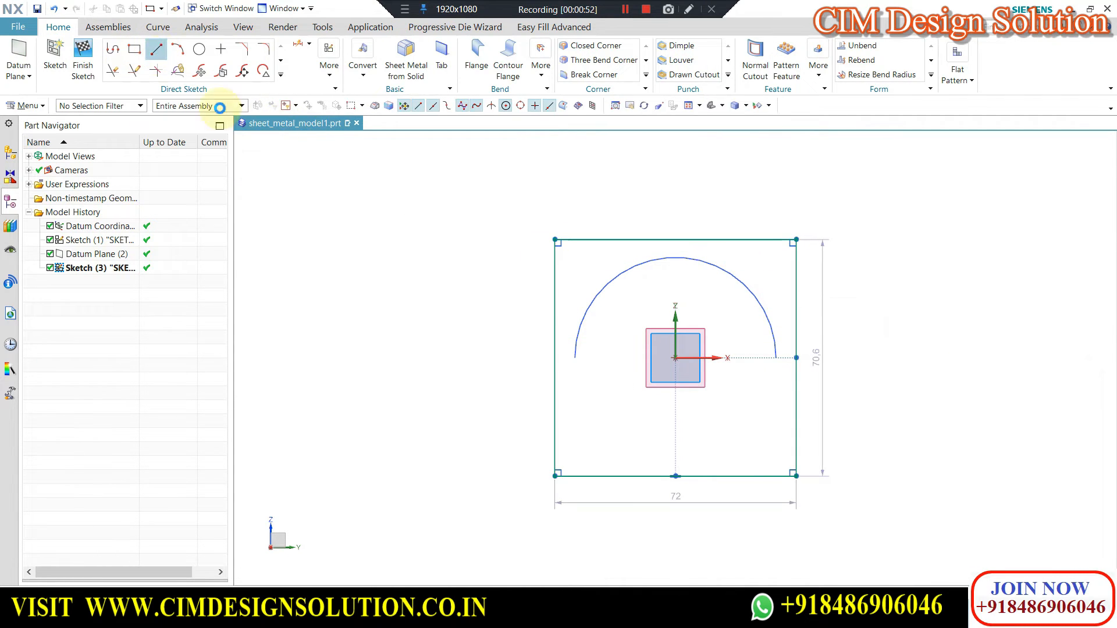
left_click(879, 357)
left_click(674, 358)
left_click(501, 363)
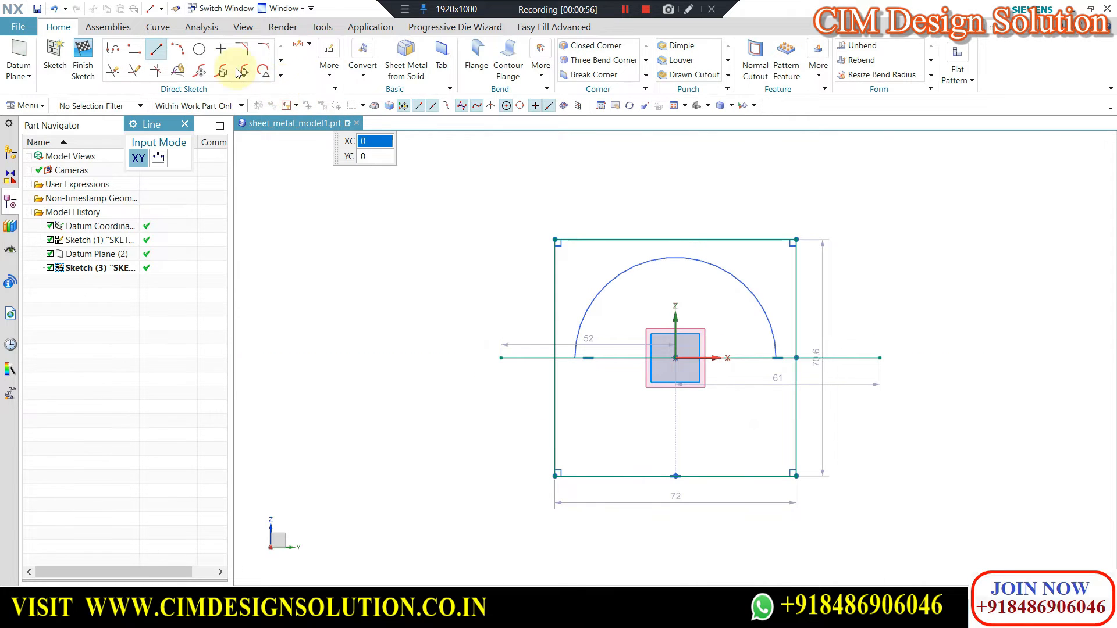
Trim away the rectangle's lower half and both horizontal lines, keeping the three-sided upper profile, and finish the sketch.
left_click(112, 69)
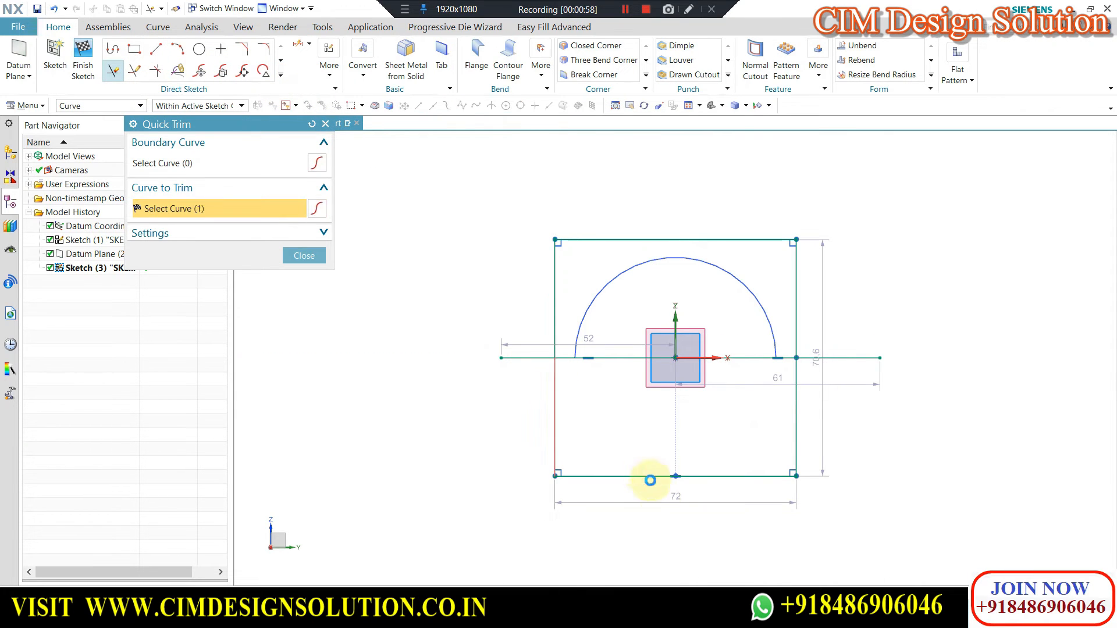
left_click(656, 477)
left_click_drag(827, 366, 841, 356)
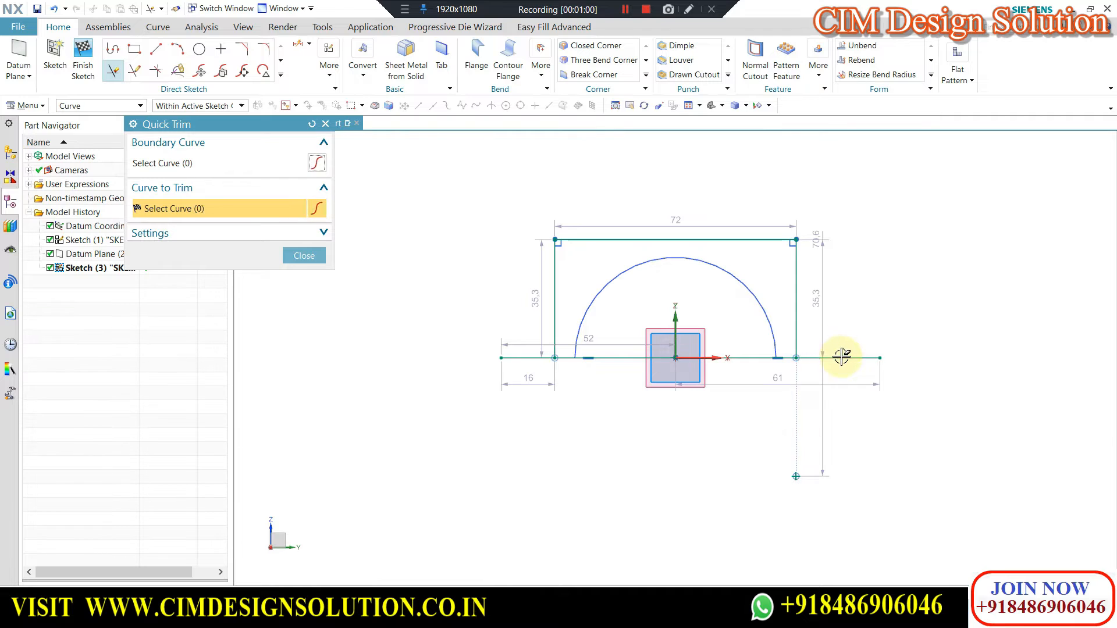
left_click(791, 358)
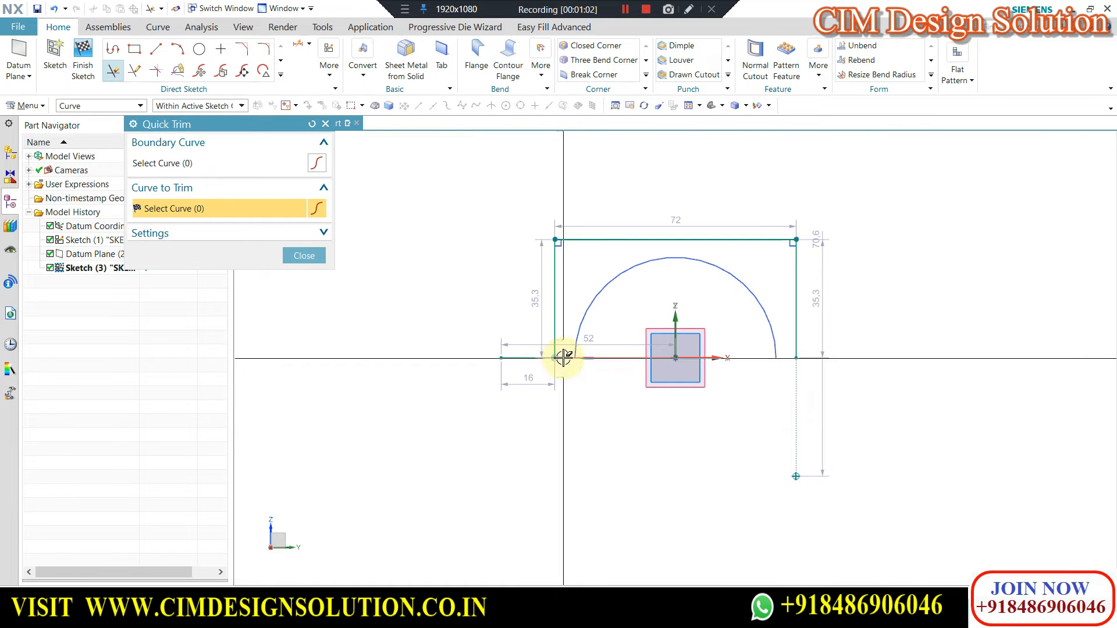
left_click(525, 359)
left_click(304, 255)
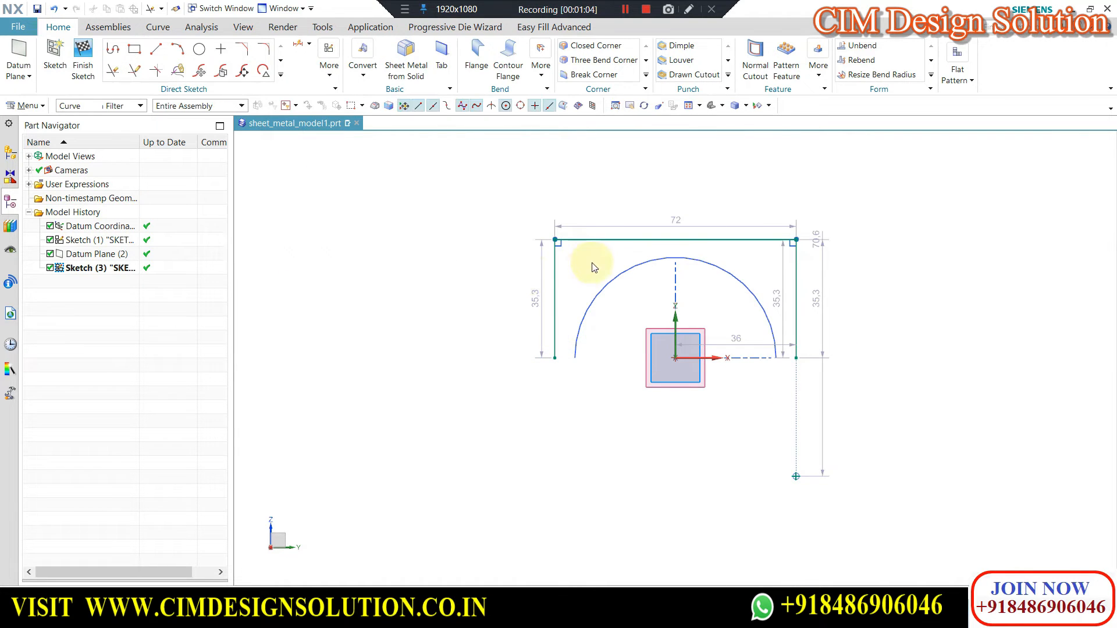
left_click(85, 50)
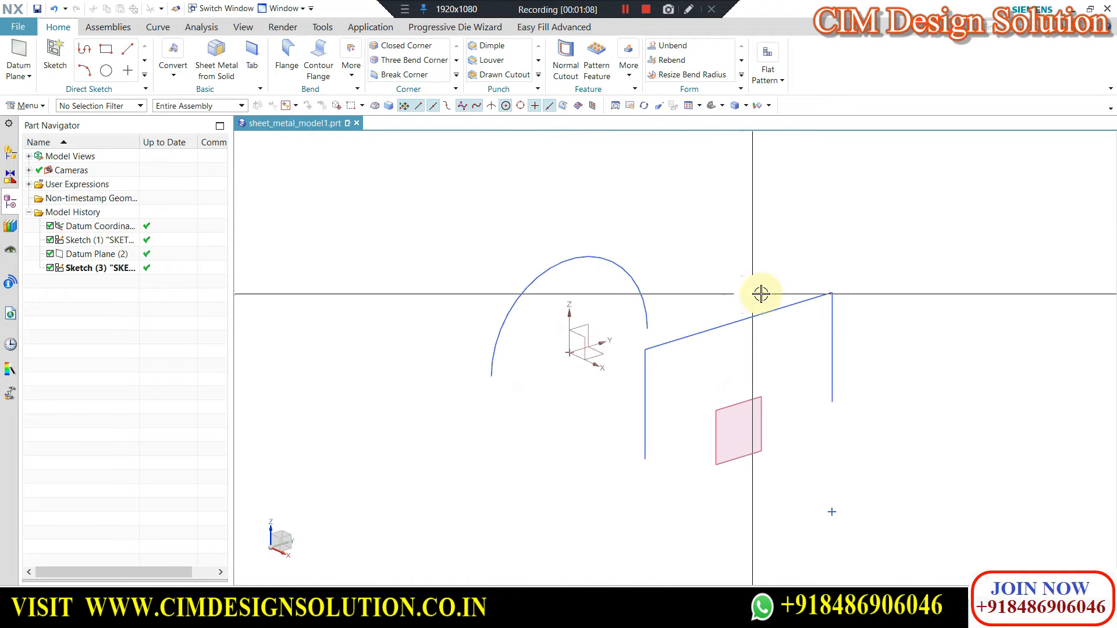
Set up a base Lofted Flange with the semicircle as start section and the three-sided profile as end section.
left_click(351, 78)
left_click(460, 107)
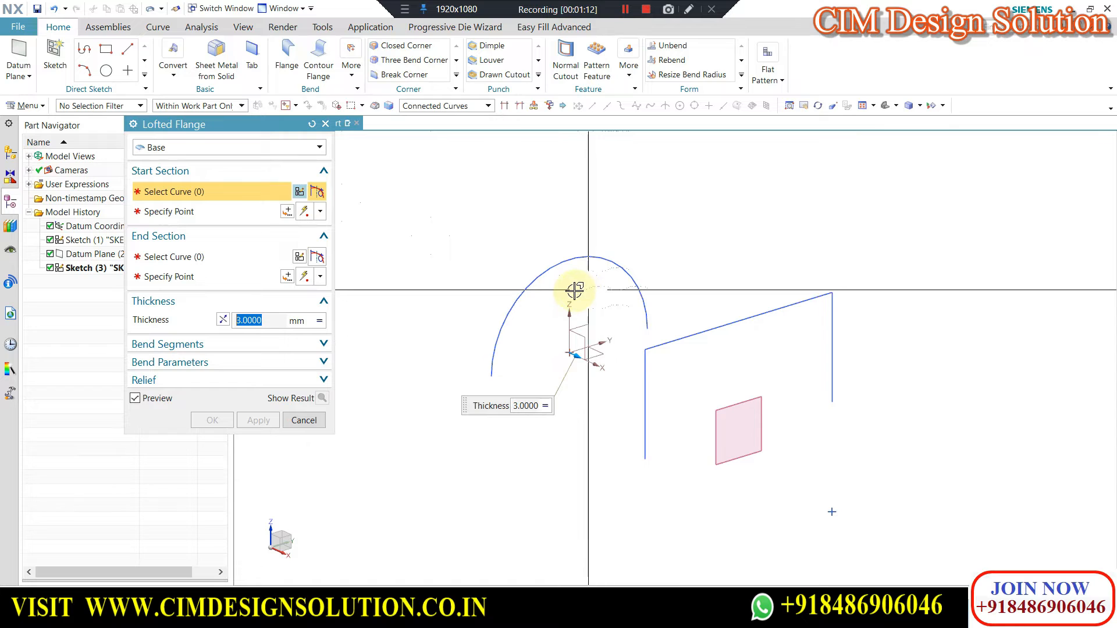
left_click(557, 267)
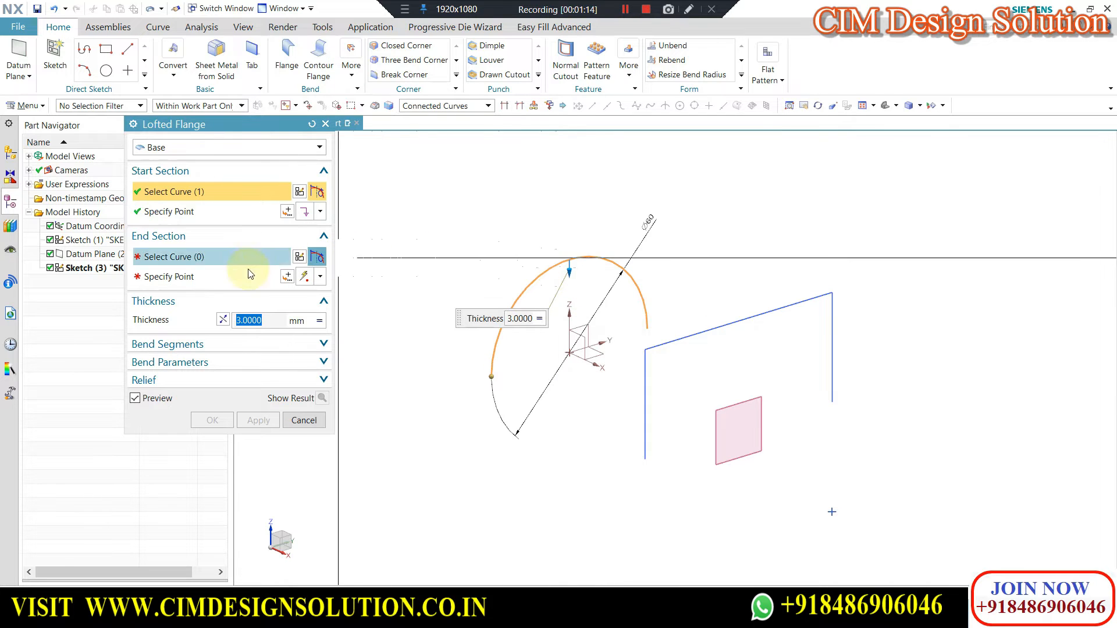
left_click(731, 324)
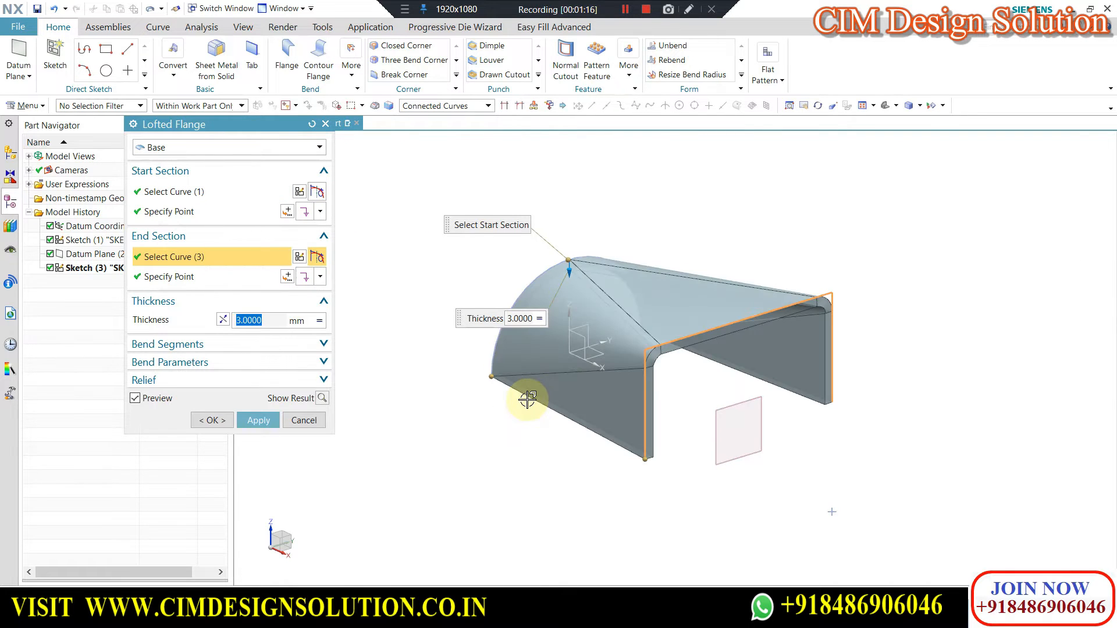
Examine the start and end section points of the lofted flange preview from a rotated view and close up.
left_click(195, 214)
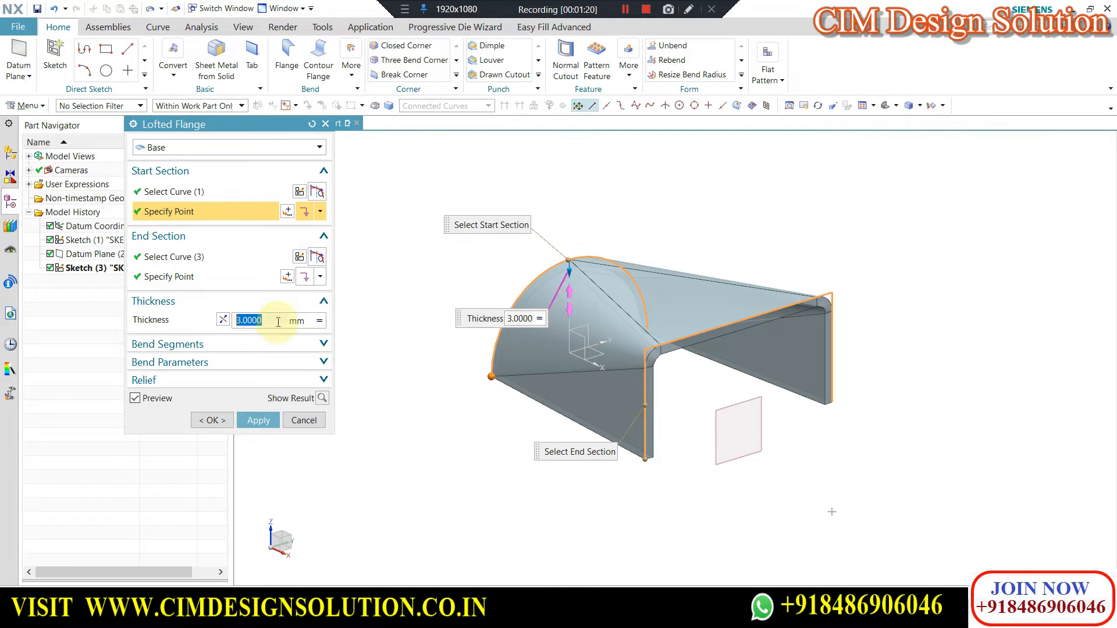
left_click(216, 281)
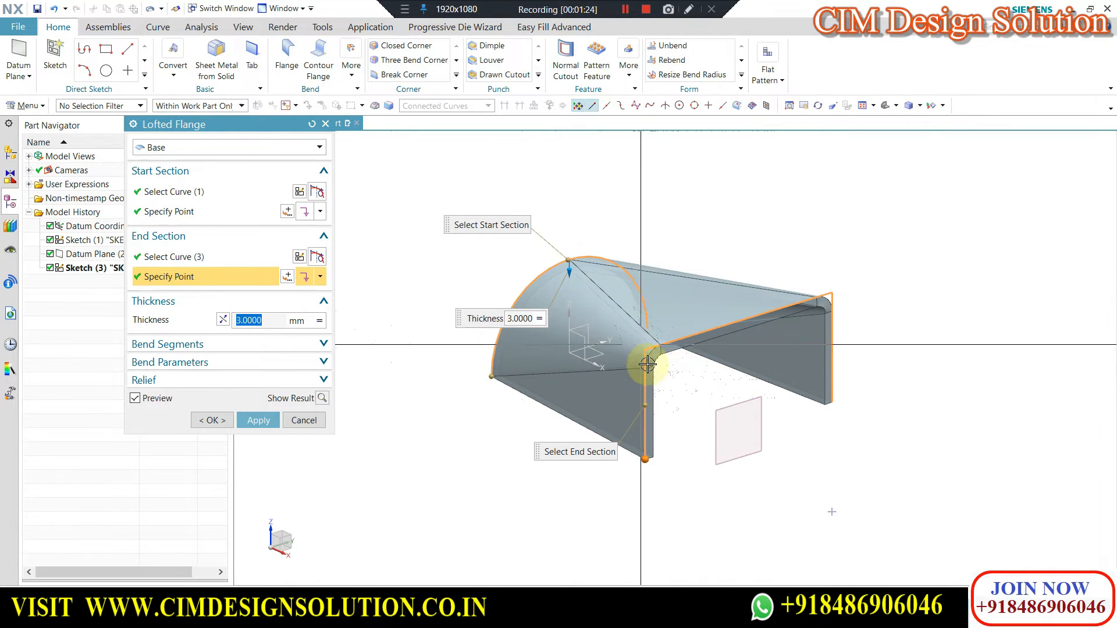
middle_click_drag(481, 448, 644, 448)
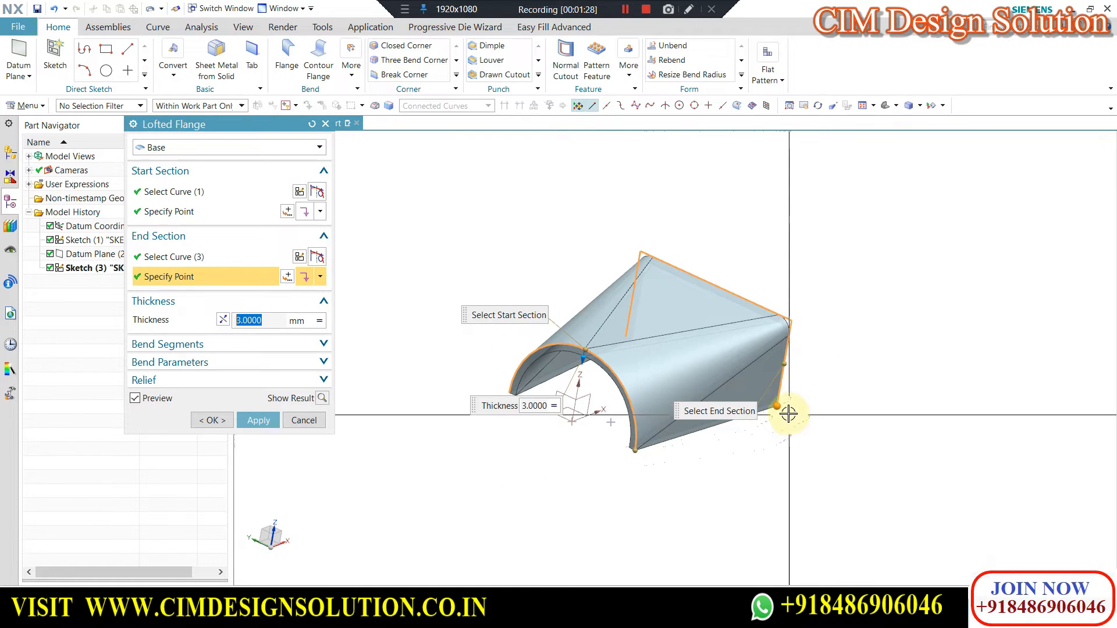
scroll(786, 393, "up", 5)
scroll(883, 390, "down", 3)
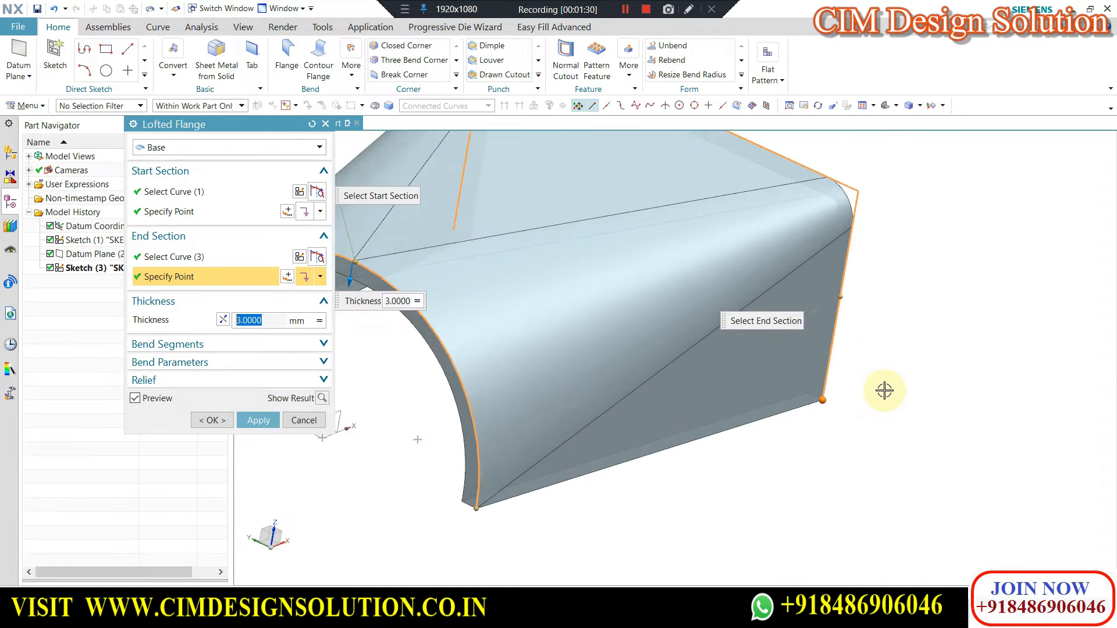
left_click(845, 395)
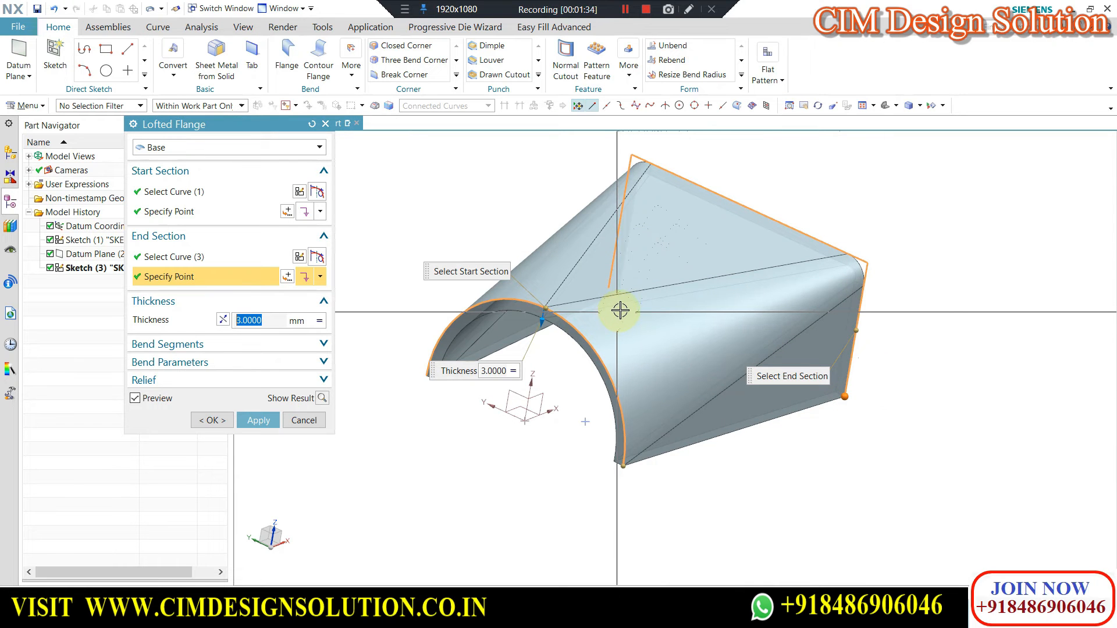
Review the flange's relief, bend parameter and bend segment settings, toggling Use Multi-segment Bends on and off to compare the preview.
left_click(214, 380)
left_click(215, 362)
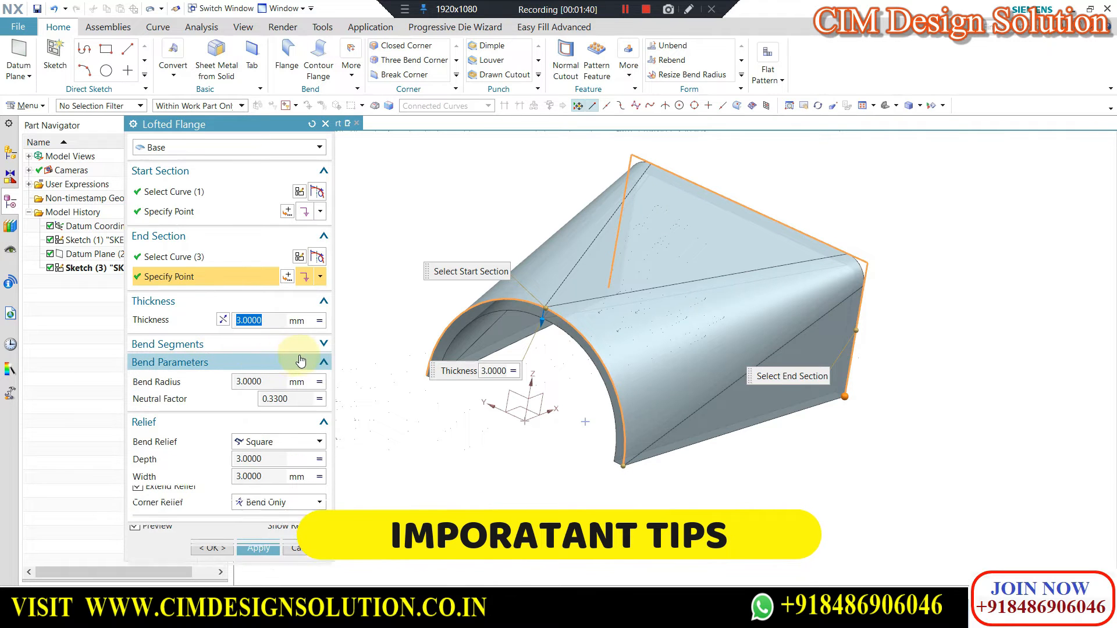
left_click(229, 345)
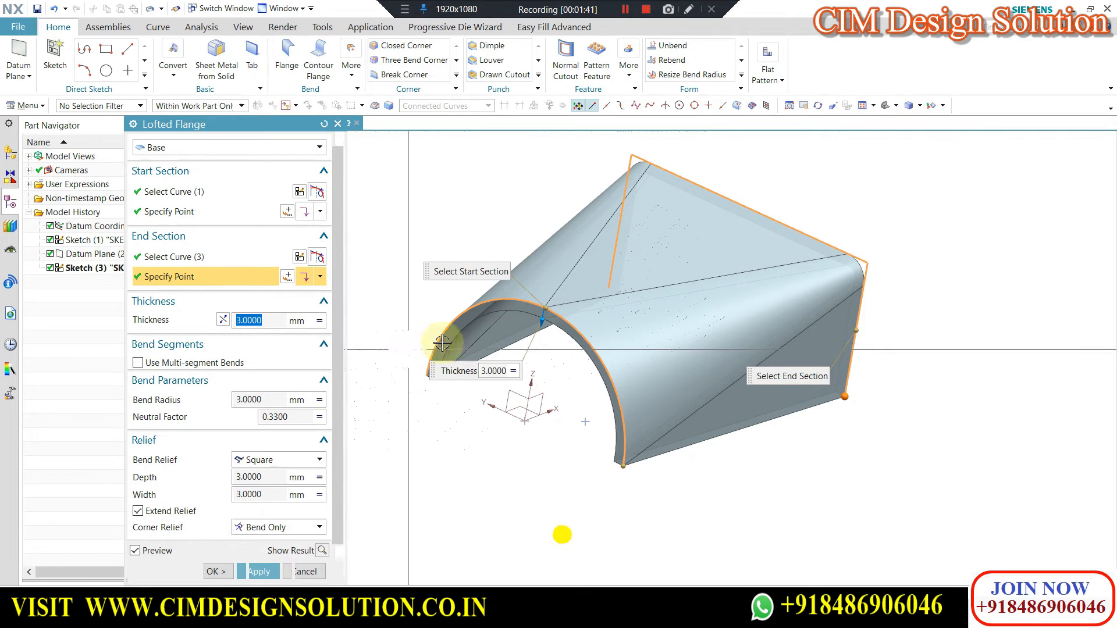
left_click(138, 364)
mouse_move(632, 323)
middle_mouse_down()
mouse_move(674, 334)
mouse_move(686, 351)
mouse_move(655, 344)
mouse_move(698, 359)
mouse_move(666, 357)
mouse_move(631, 331)
middle_mouse_up()
left_click(142, 364)
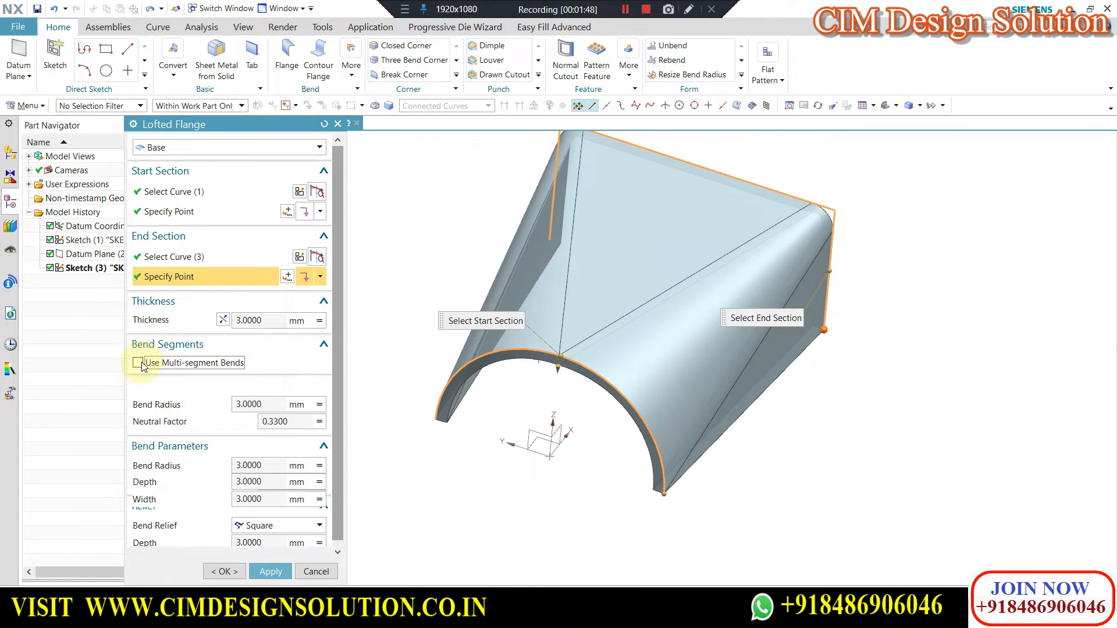
Show the result of the lofted flange with multi-segment bends off, and create the flange.
left_click(322, 555)
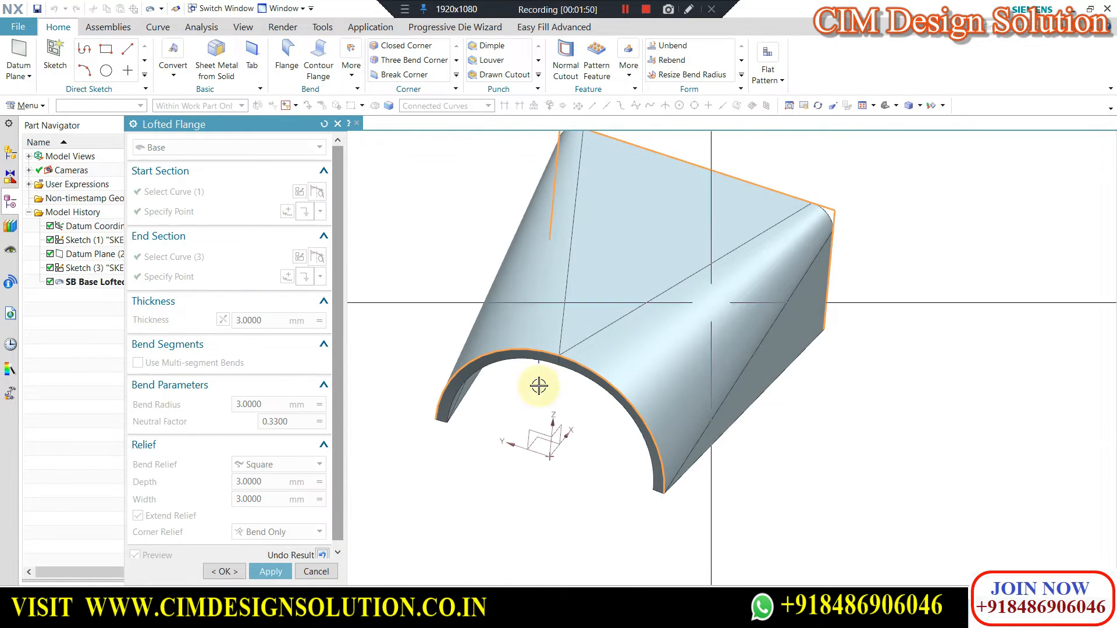
left_click(225, 571)
middle_click_drag(616, 361, 655, 281)
left_click(662, 285)
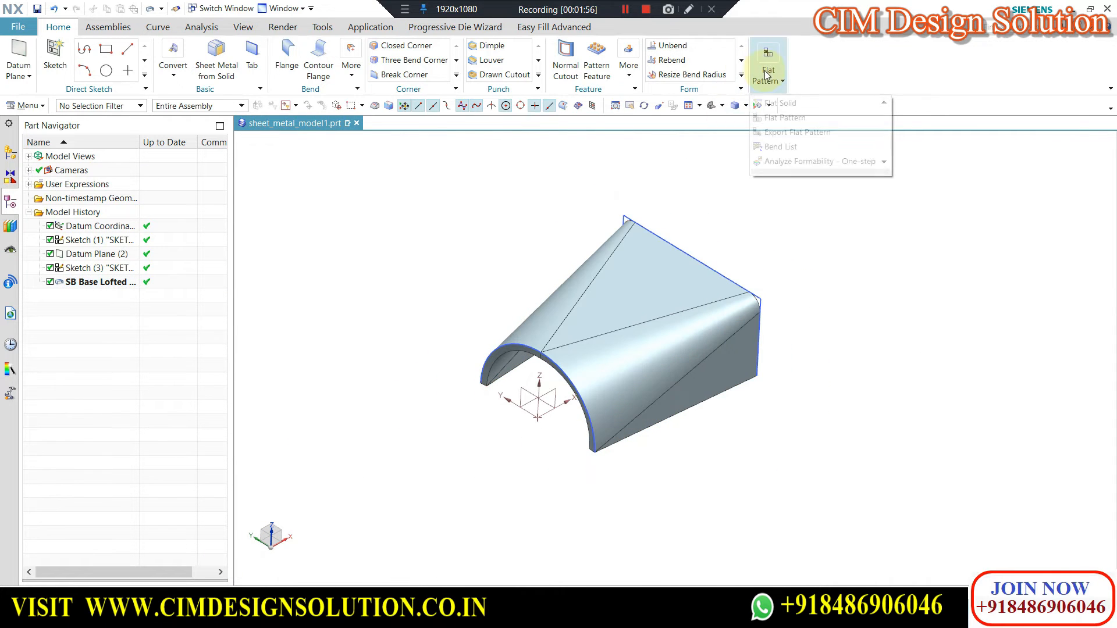
Create a Flat Solid of the lofted flange, using its upper triangular planar face as the stationary face.
left_click(777, 105)
left_click(634, 304)
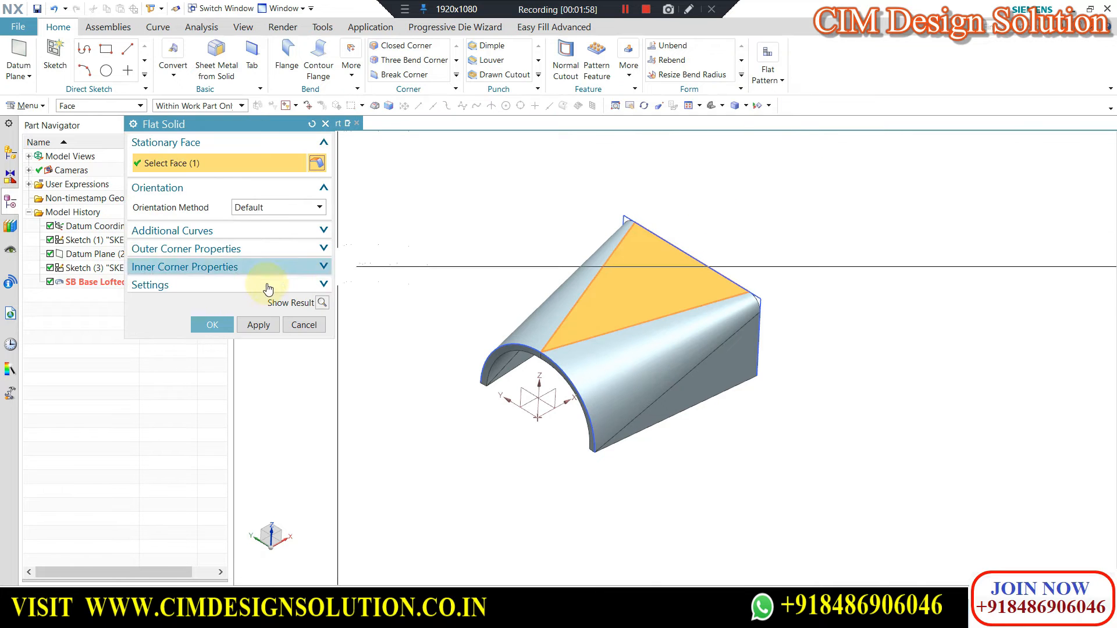
left_click(212, 325)
mouse_move(561, 295)
middle_mouse_down()
mouse_move(511, 359)
mouse_move(668, 334)
mouse_move(568, 274)
middle_mouse_up()
middle_click_drag(672, 256, 605, 303)
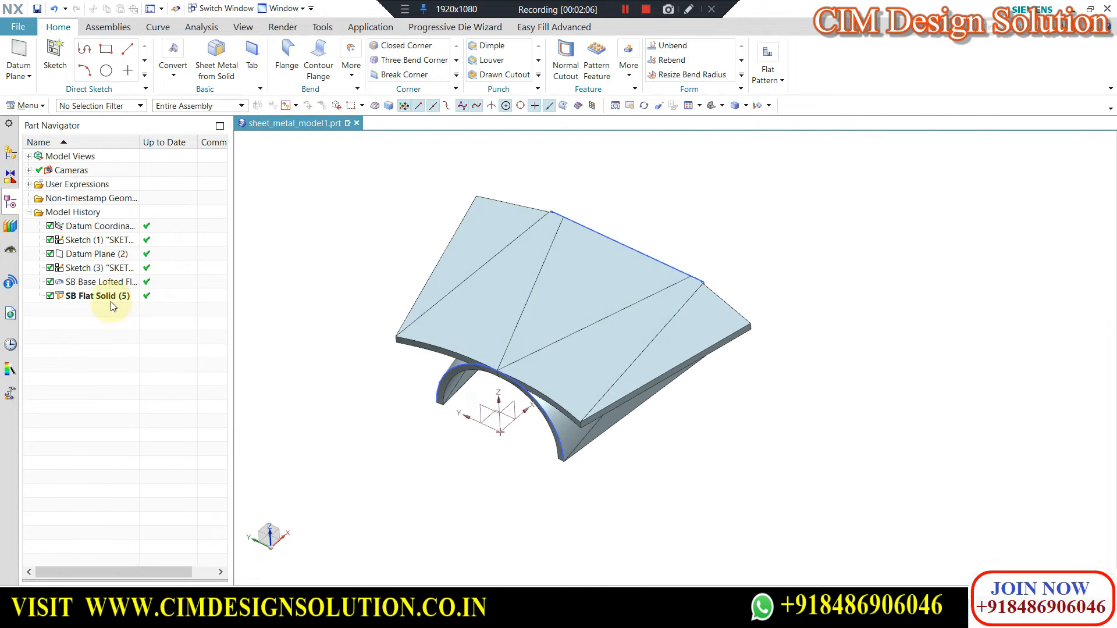
Delete the flat solid, the base lofted flange and the three-sided profile sketch from the model history.
left_click(77, 298)
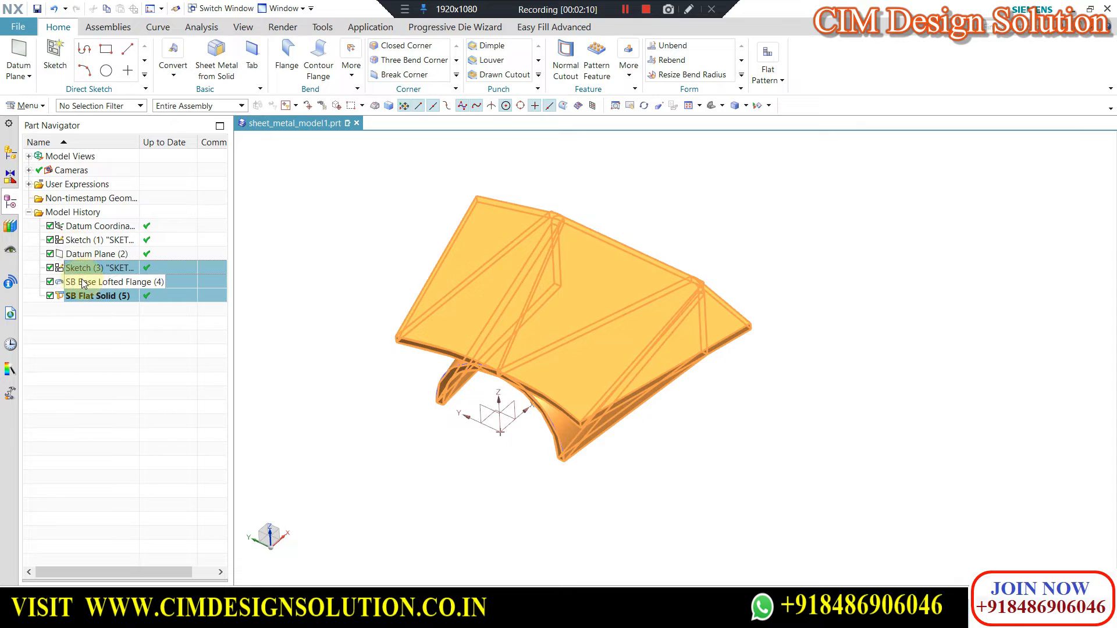
right_click(81, 285)
left_click(115, 411)
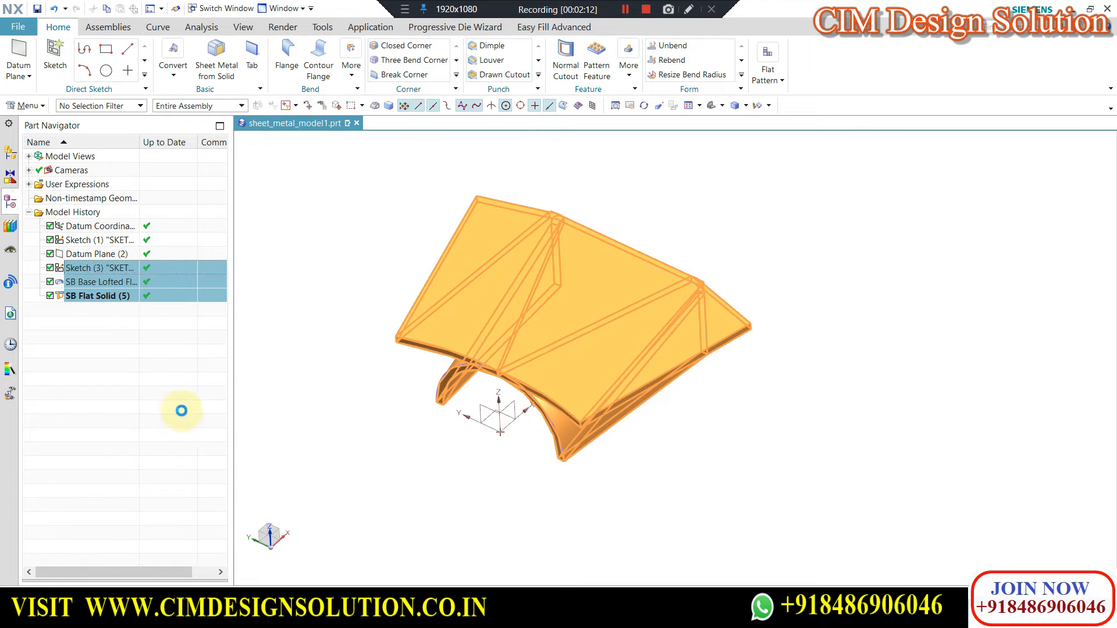
middle_click(405, 285)
Start a new sketch on the offset datum plane, viewed square to the semicircle.
mouse_move(594, 309)
middle_mouse_down()
mouse_move(463, 312)
mouse_move(477, 310)
middle_mouse_up()
key("F8")
left_click(52, 59)
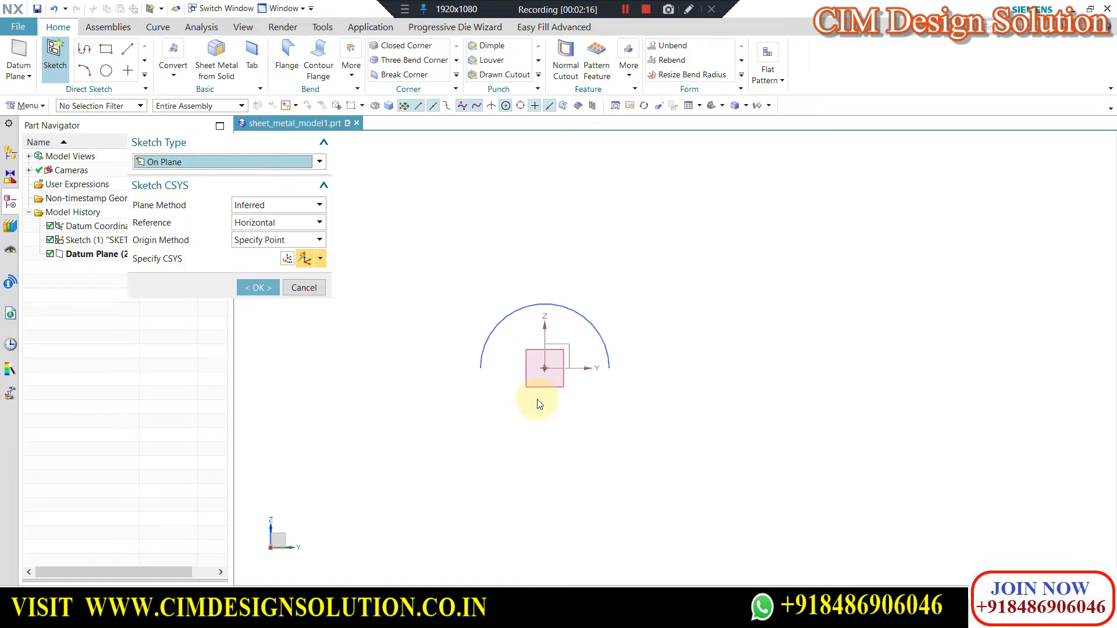
left_click(529, 386)
left_click(515, 304)
middle_click(518, 303)
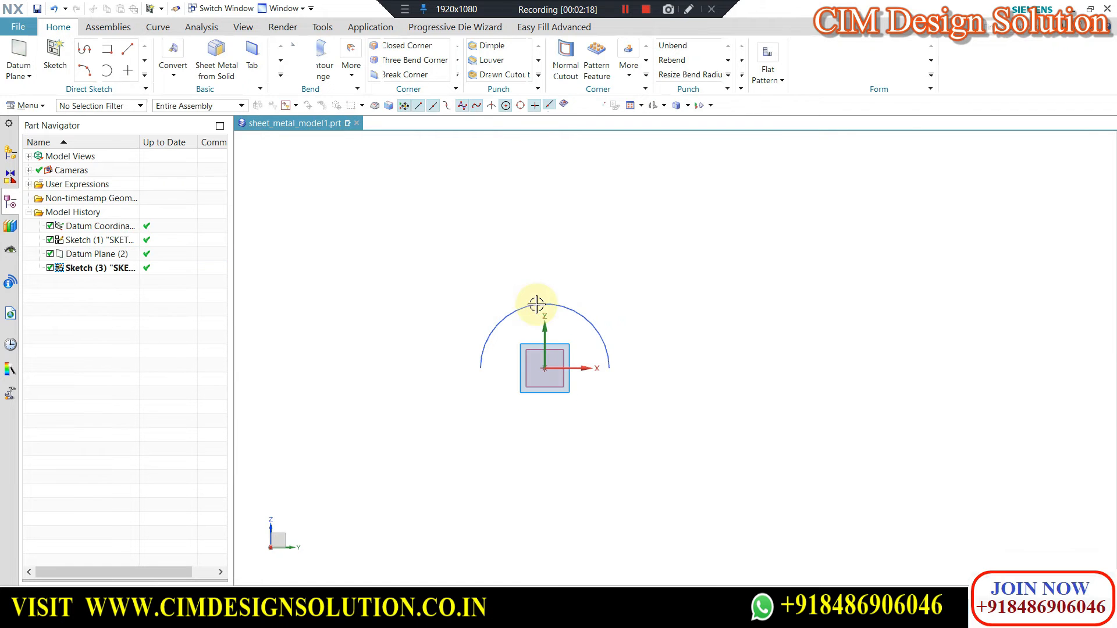
Sketch a circle about 79.5 mm in diameter centred on the origin, and a horizontal line through its centre to its edge.
left_click(198, 50)
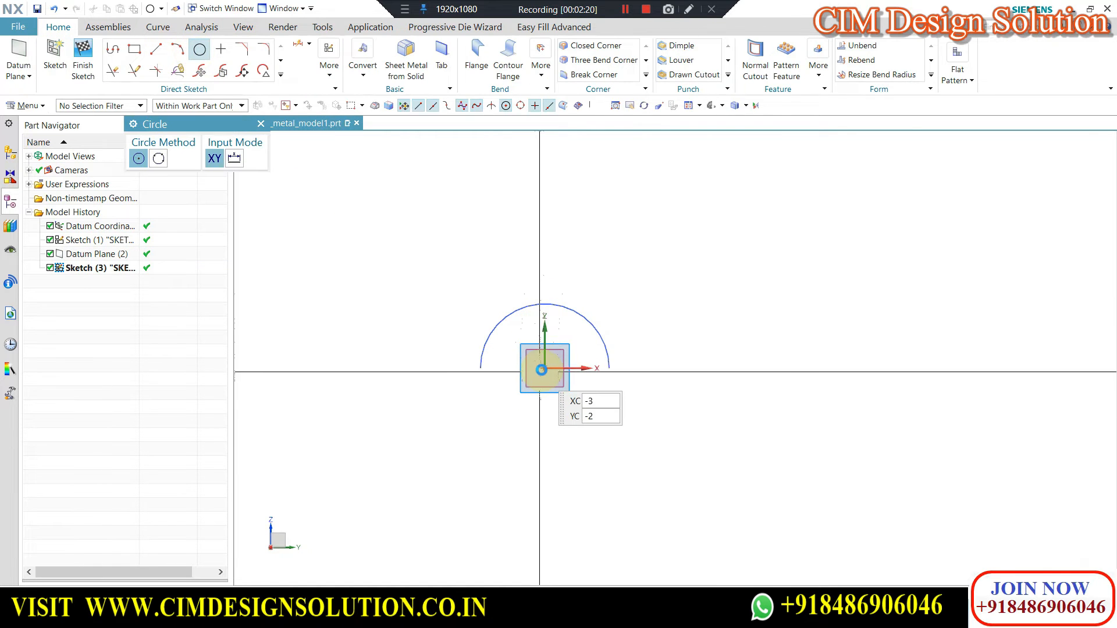
left_click(545, 367)
left_click(601, 305)
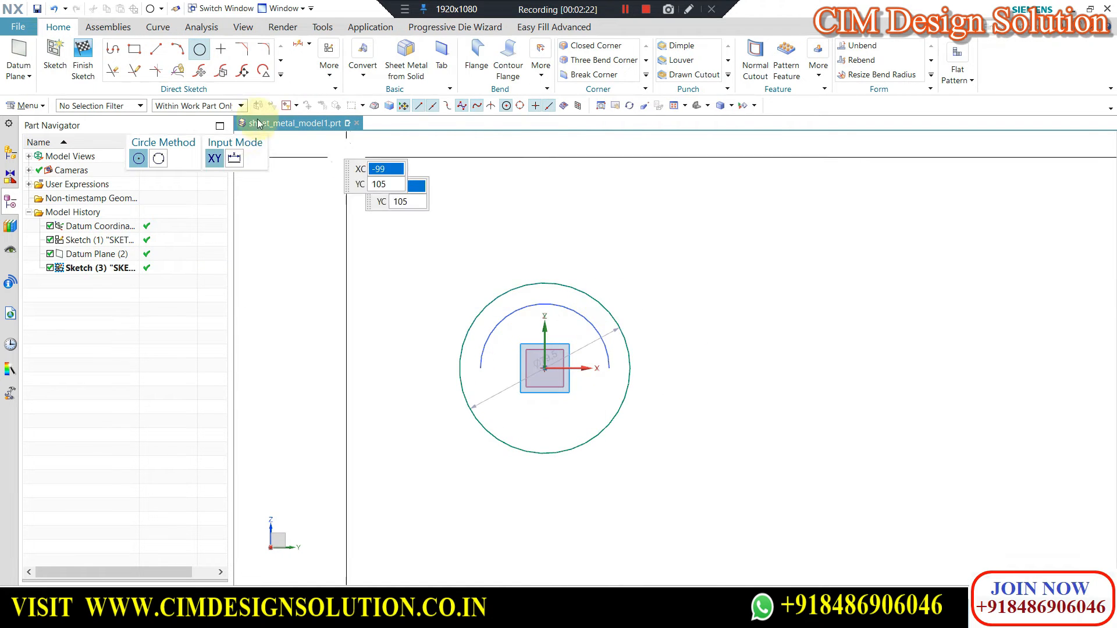
left_click(260, 124)
left_click(157, 51)
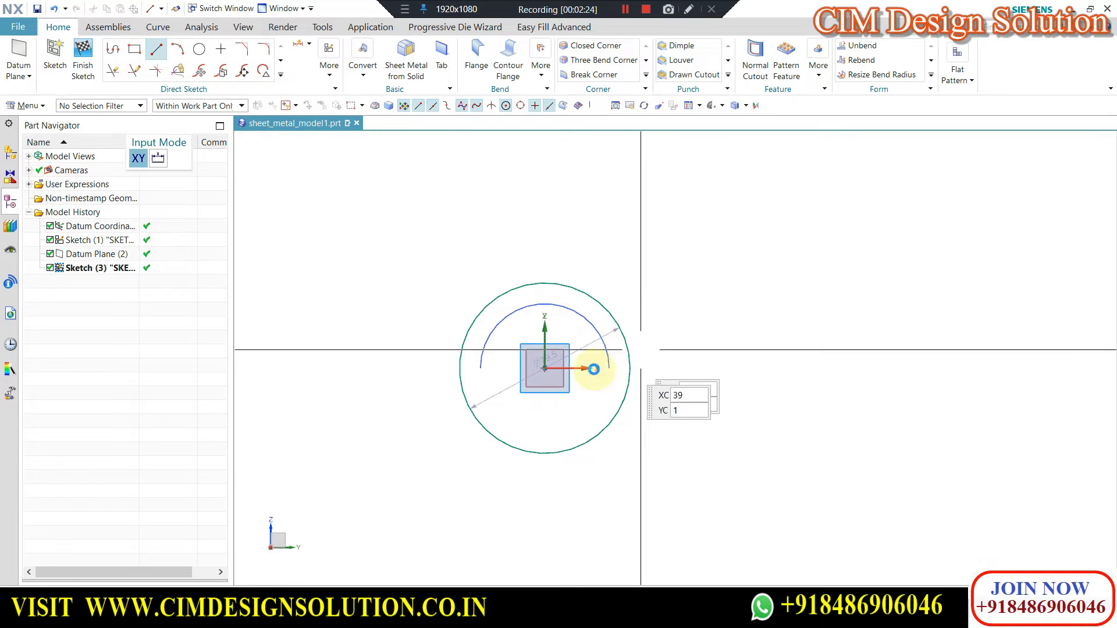
left_click(435, 368)
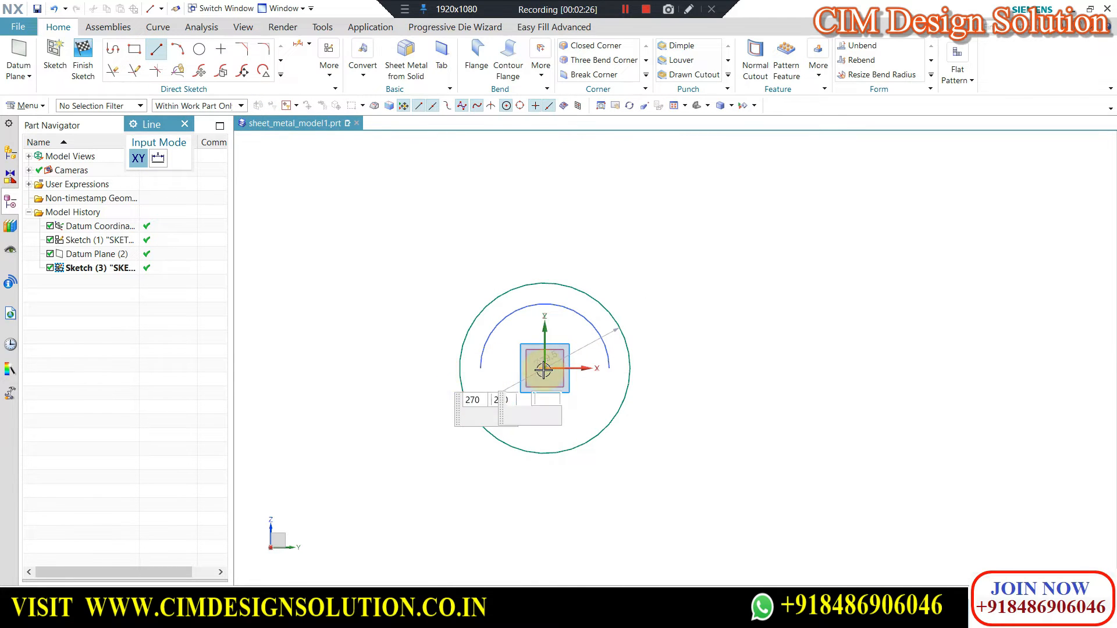
left_click(629, 368)
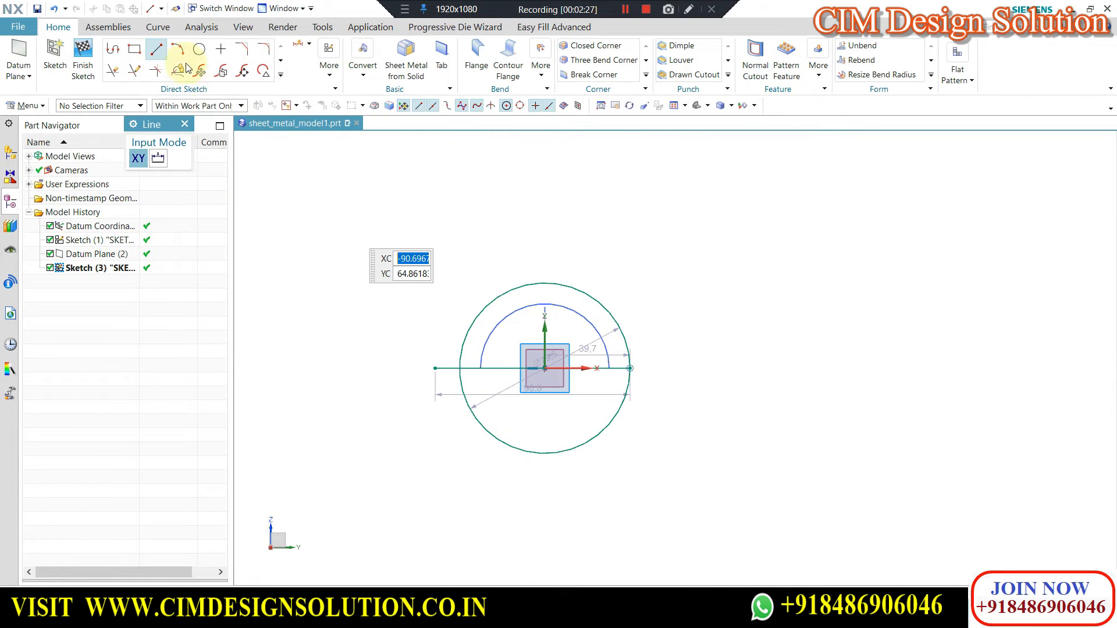
Trim away the circle's lower half and the horizontal line, keeping the upper semicircle, and finish the sketch.
left_click(114, 79)
left_click(466, 394)
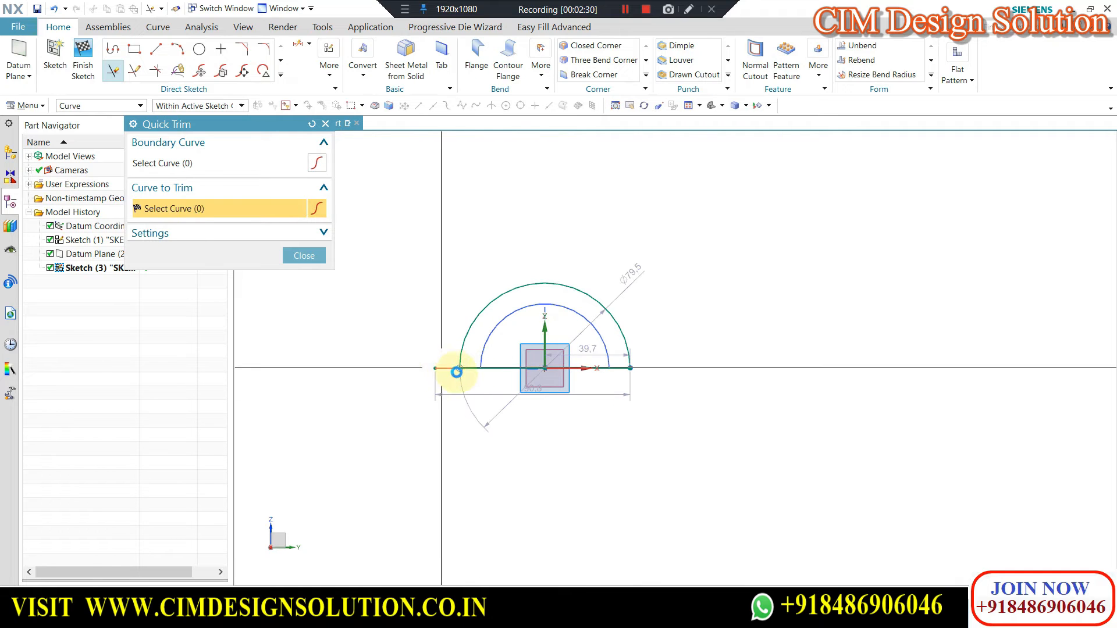
left_click(299, 260)
left_click(83, 52)
middle_click_drag(404, 255, 434, 304)
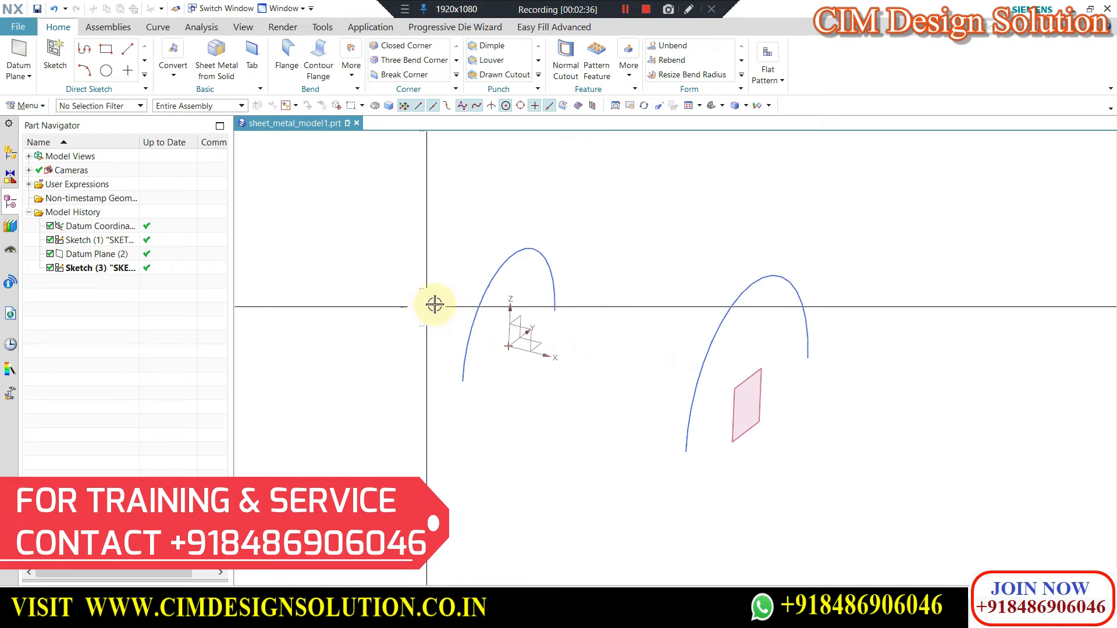
Set up a base Lofted Flange from the smaller semicircle to the larger one, with the section points at matching ends.
middle_click_drag(550, 300, 593, 289)
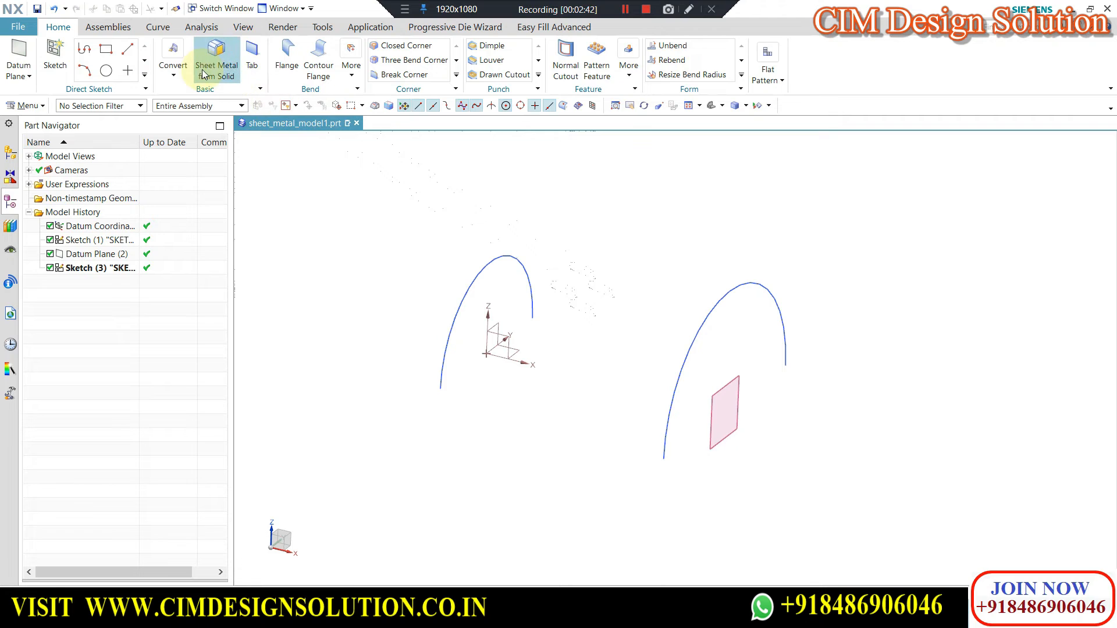
left_click(353, 69)
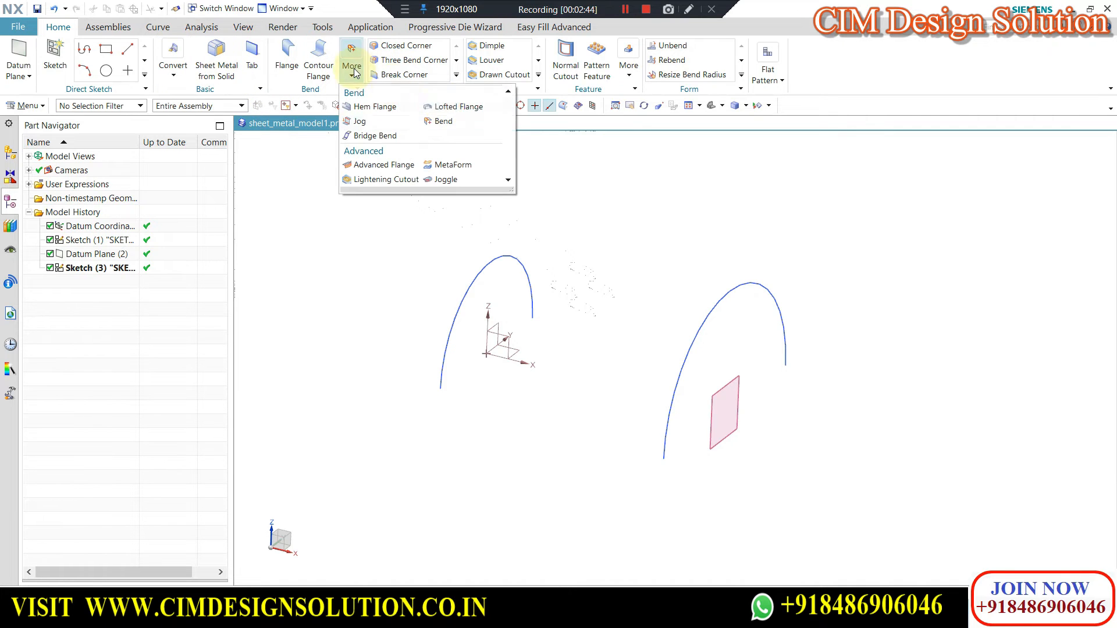
left_click(444, 109)
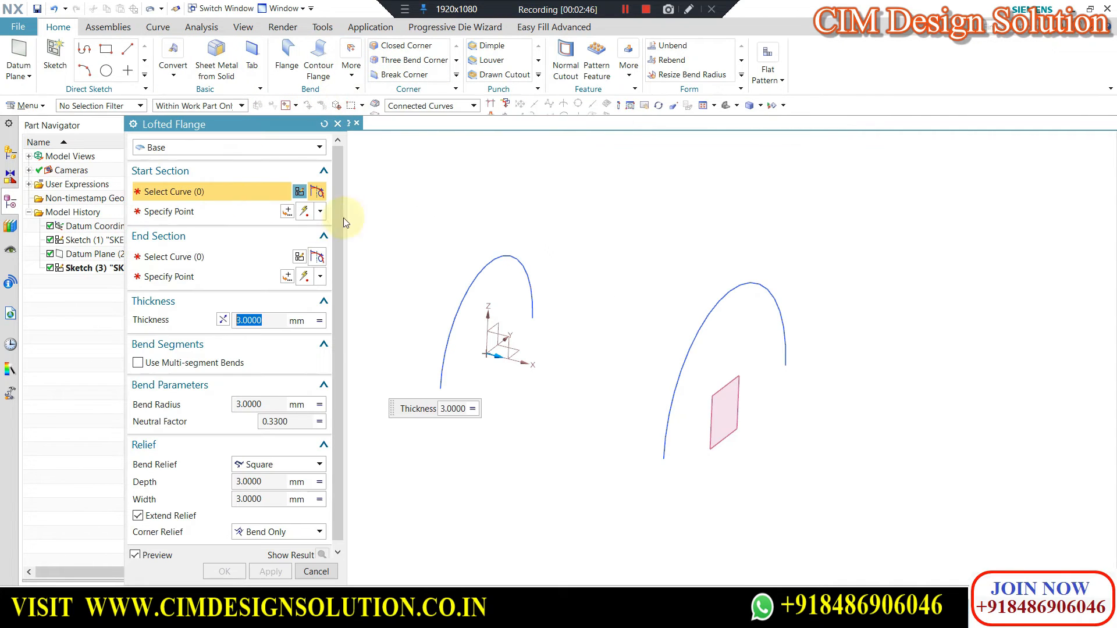
left_click(498, 260)
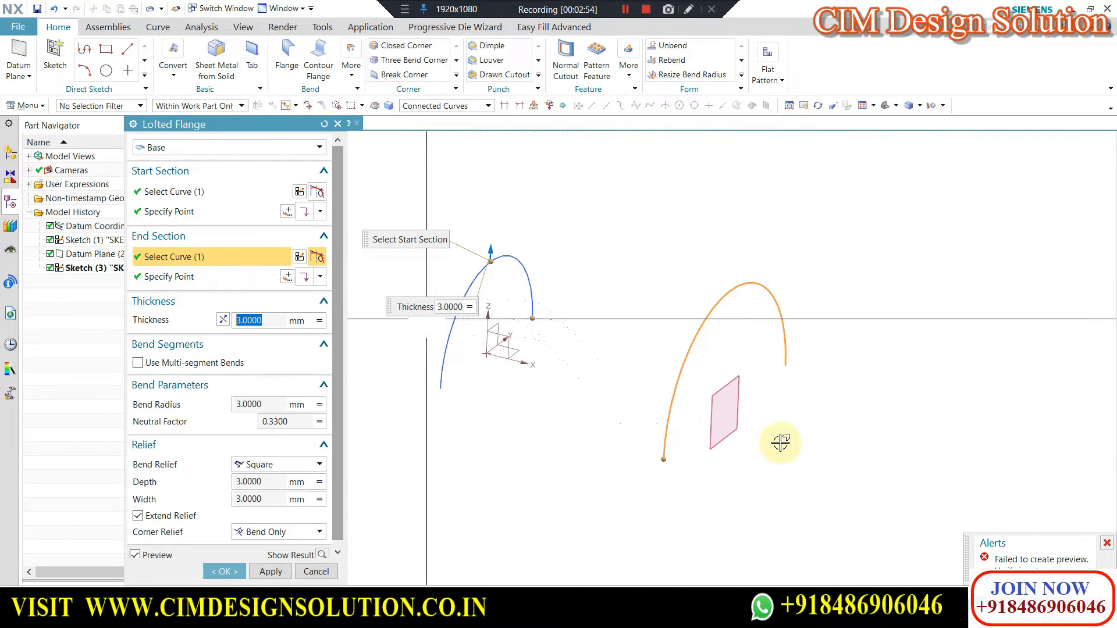
left_click(798, 365)
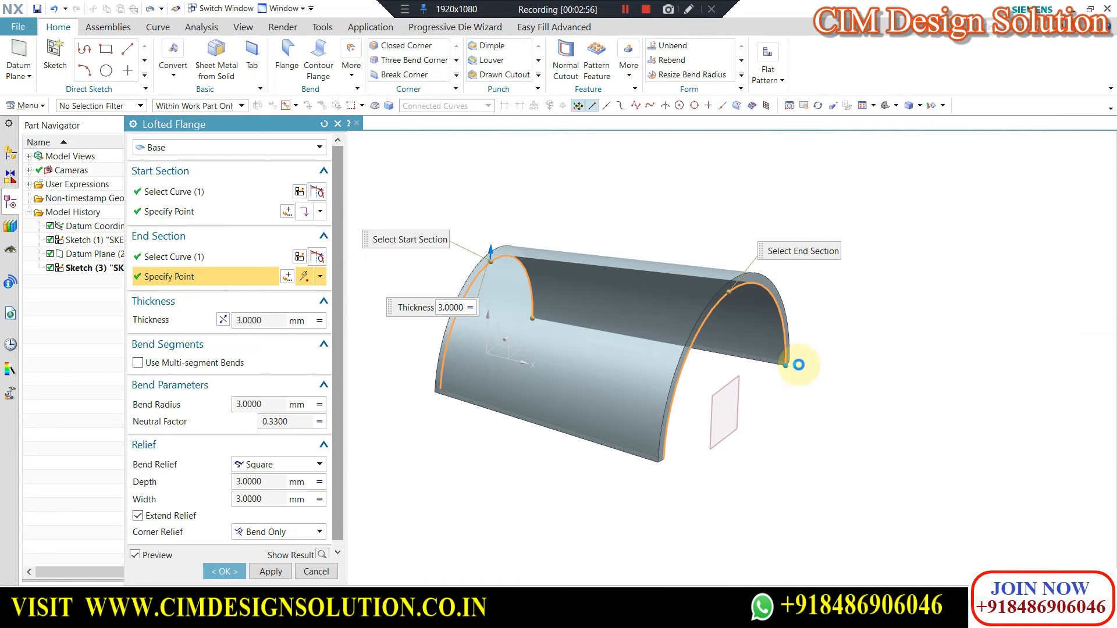
left_click(787, 364)
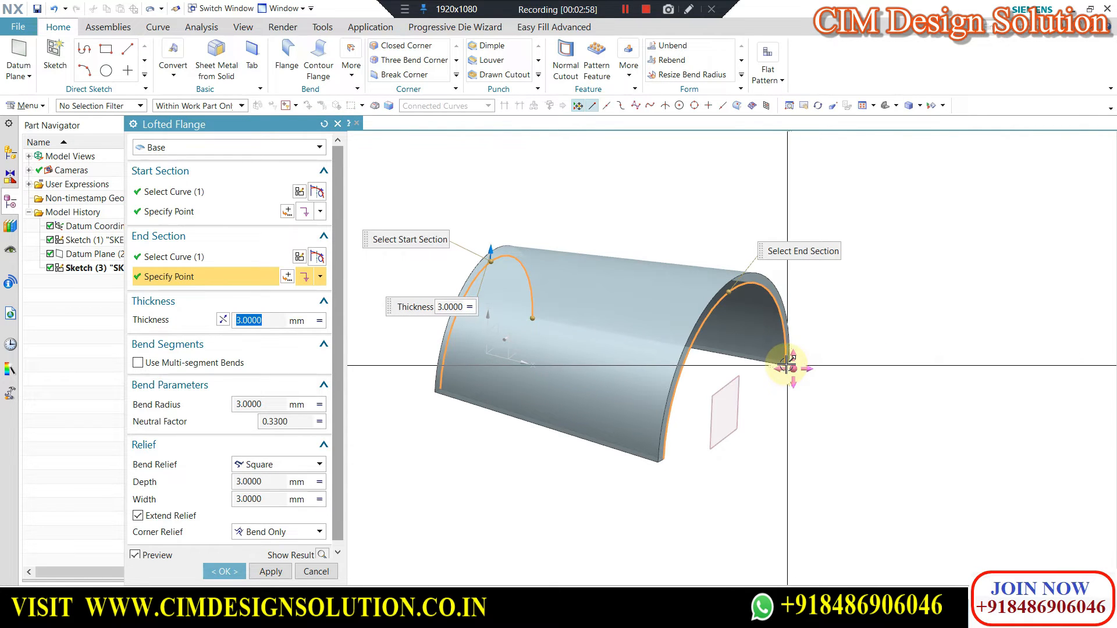
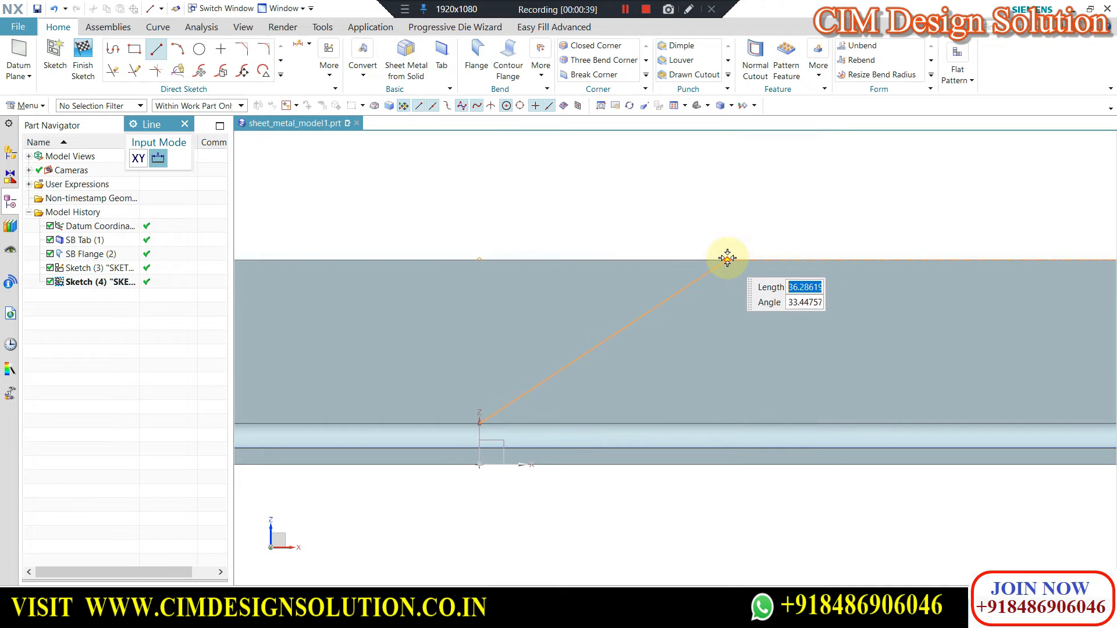
Finish the flange's diagonal line sketch and set up a Jog along the long line on the tab, targeting the tab face.
left_click(79, 55)
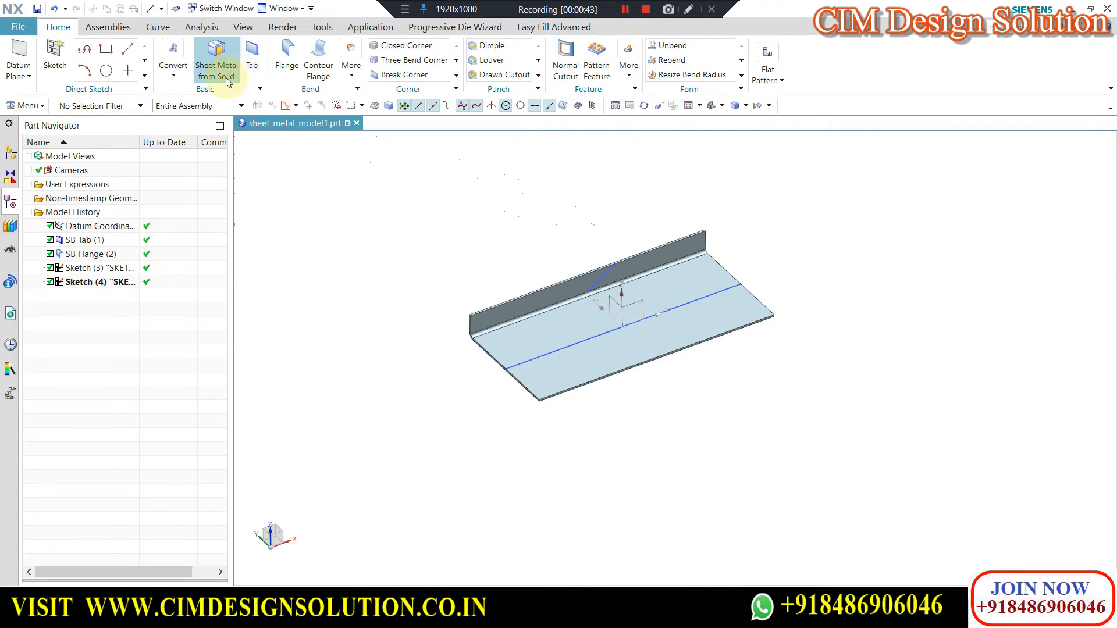
left_click(344, 78)
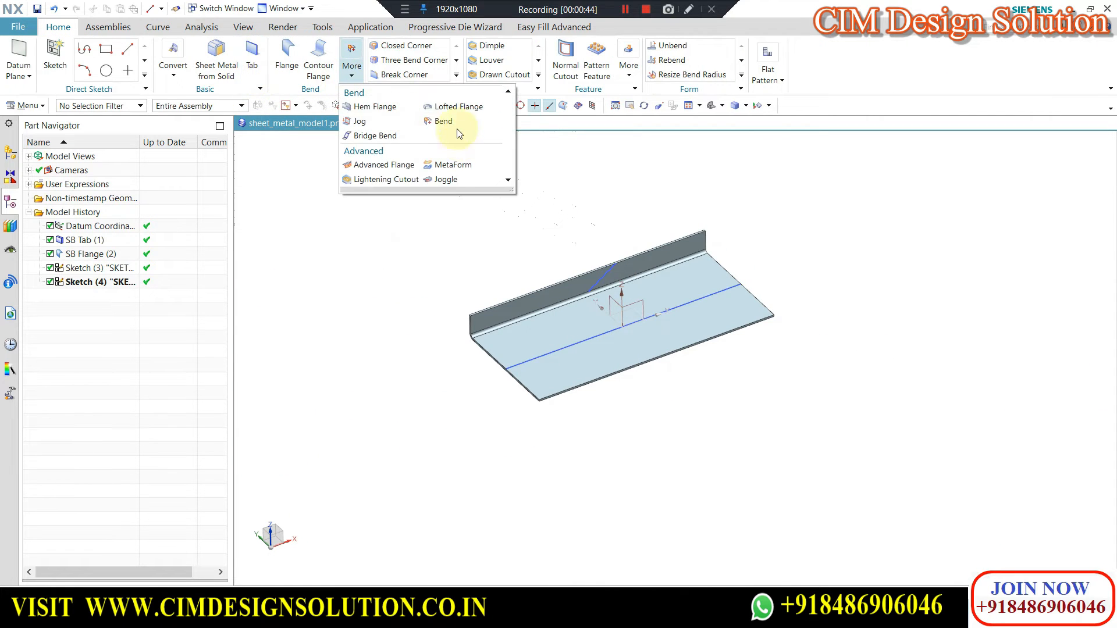
left_click(364, 123)
scroll(524, 343, "up", 3)
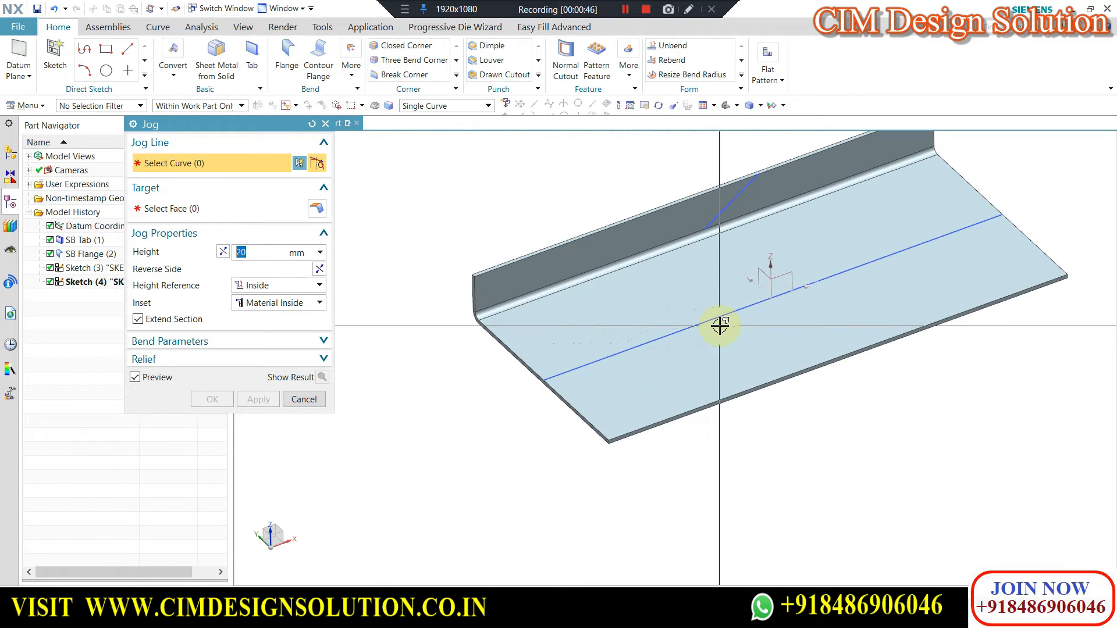
left_click(718, 319)
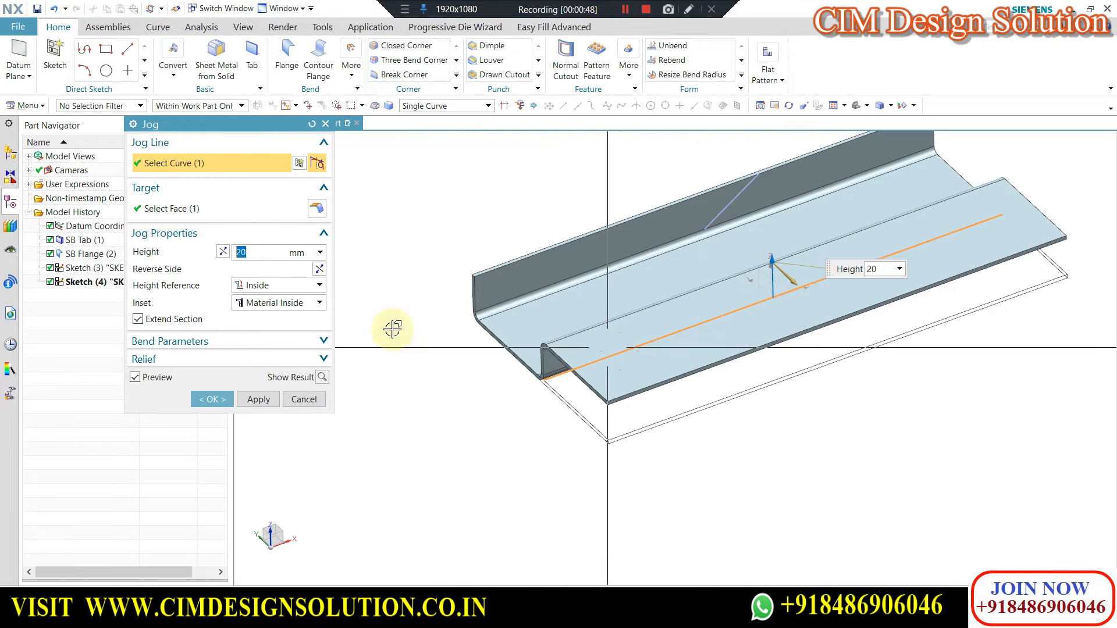
left_click(172, 209)
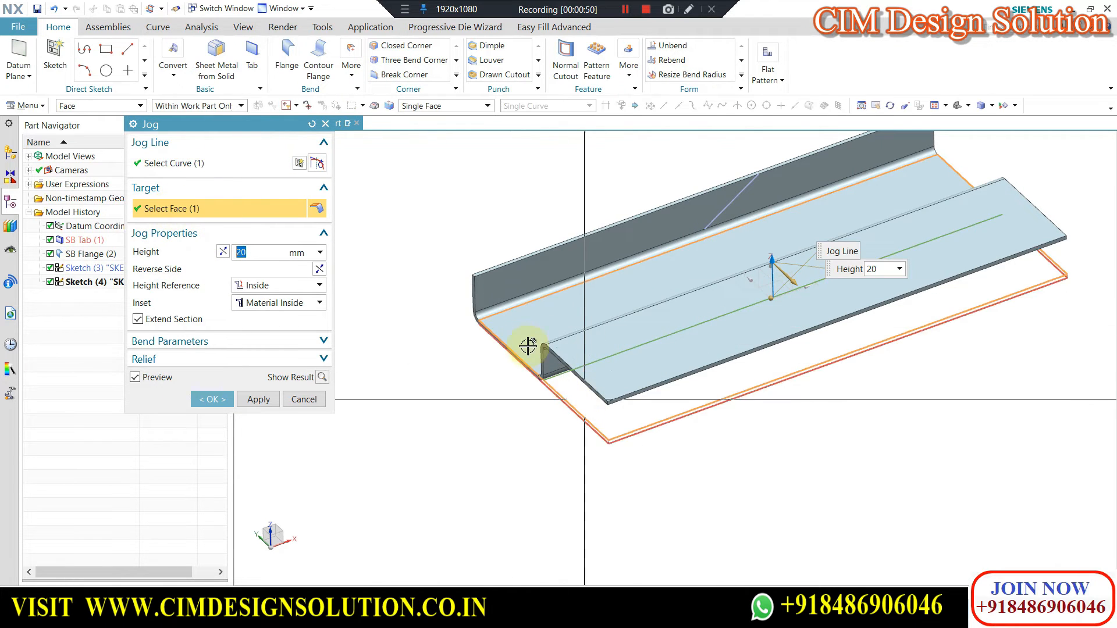
Set the height of the tab's jog to 10 mm.
scroll(506, 328, "up", 4)
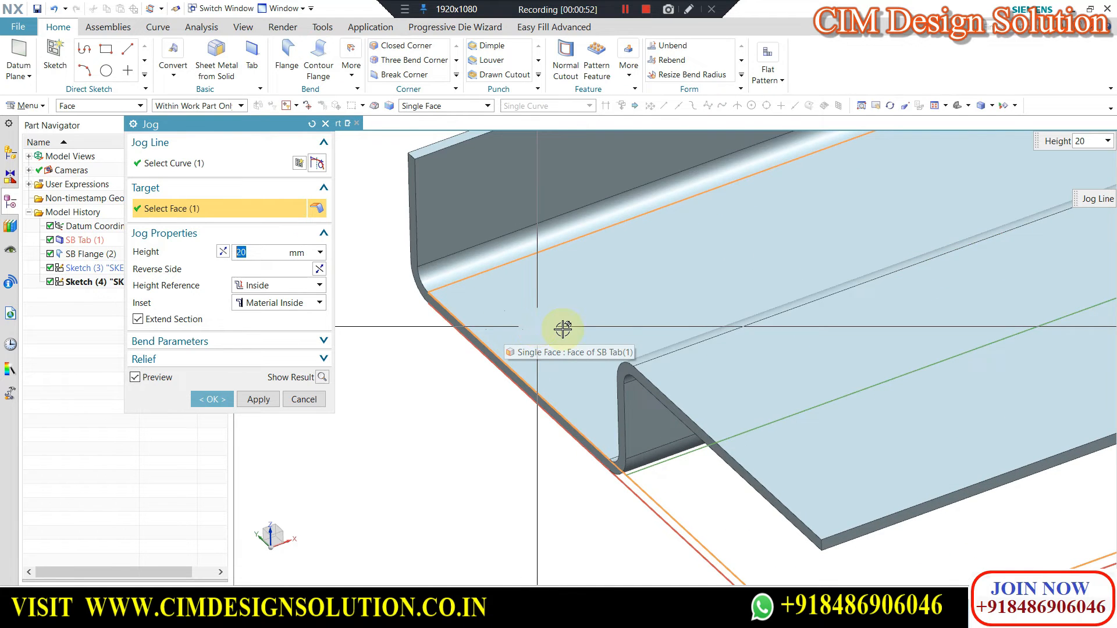
scroll(562, 329, "down", 6)
middle_click_drag(800, 402, 538, 352)
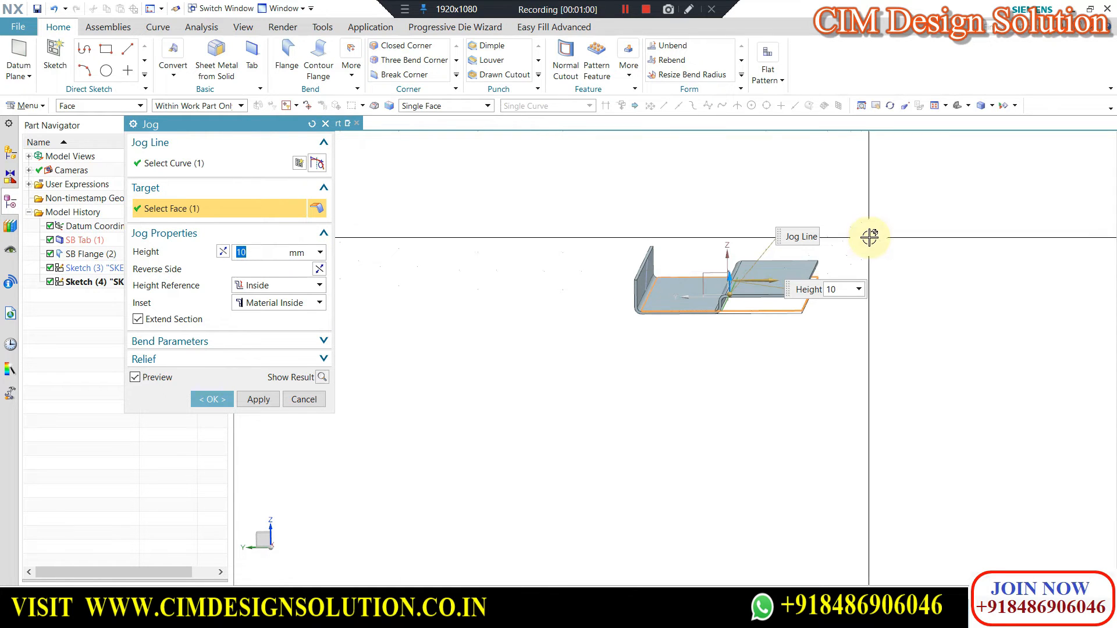
scroll(869, 238, "up", 2)
Try the jog on the reversed side and with the height reference set to Outside, restoring both settings.
left_click(320, 269)
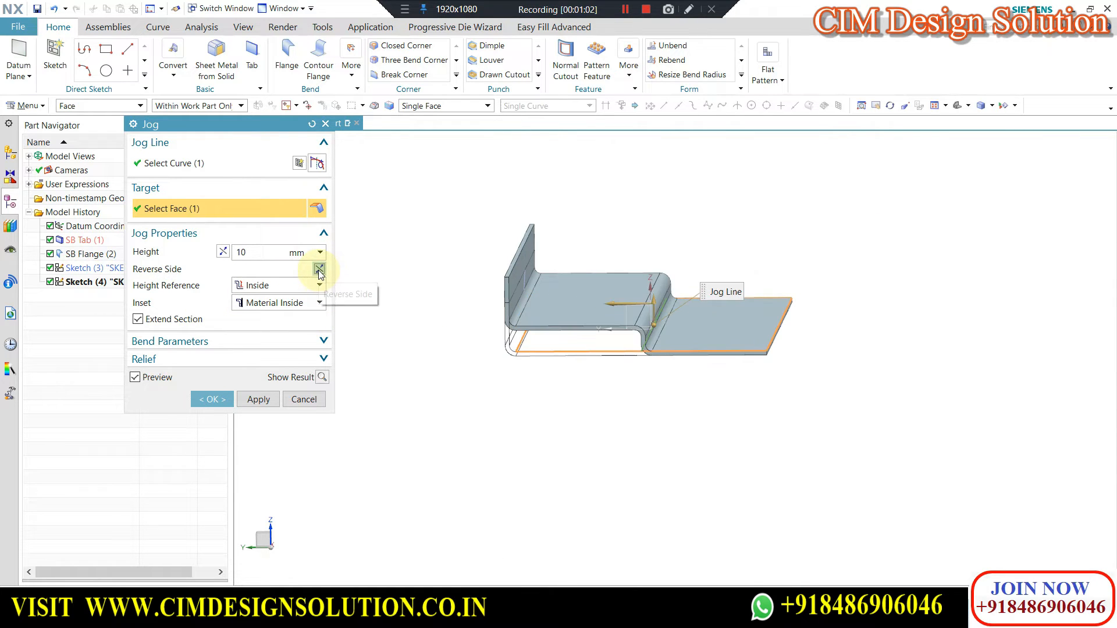
left_click(318, 269)
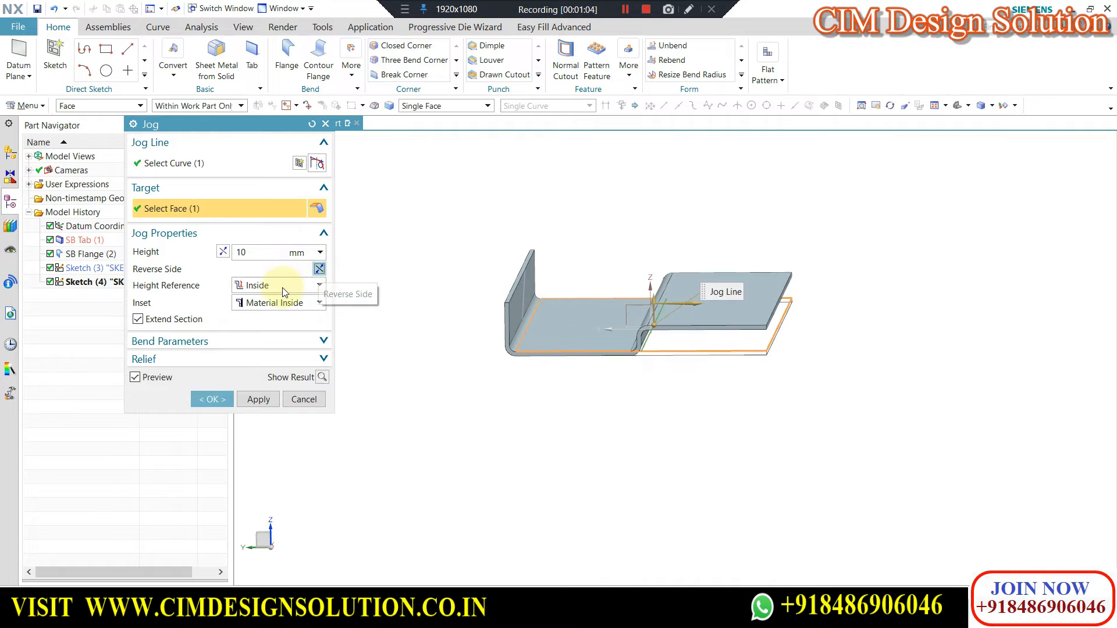
left_click(260, 313)
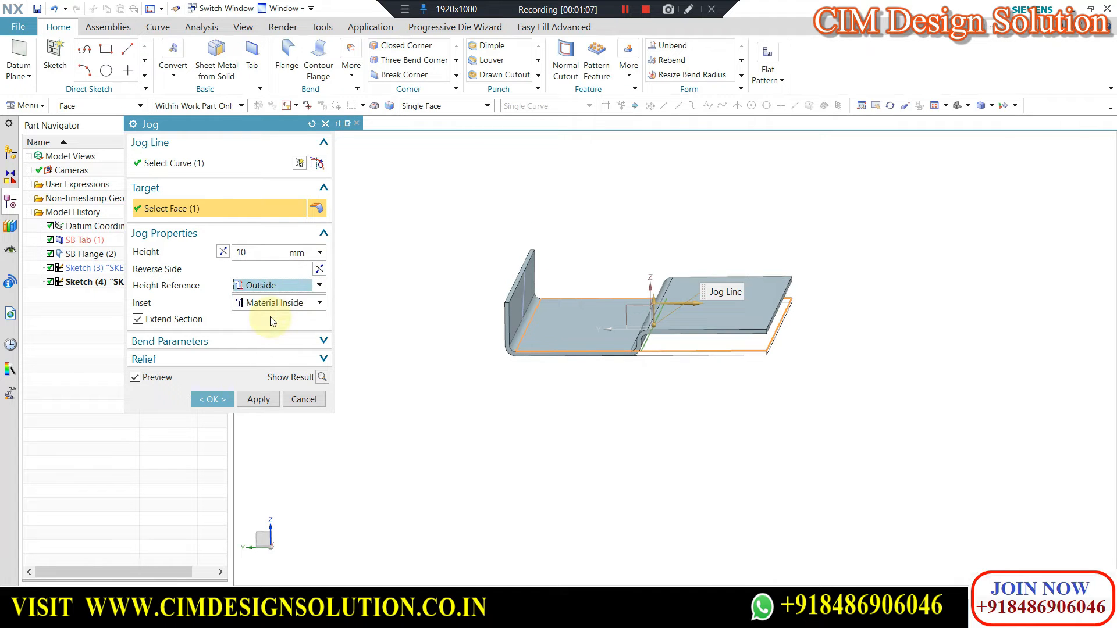
left_click(256, 300)
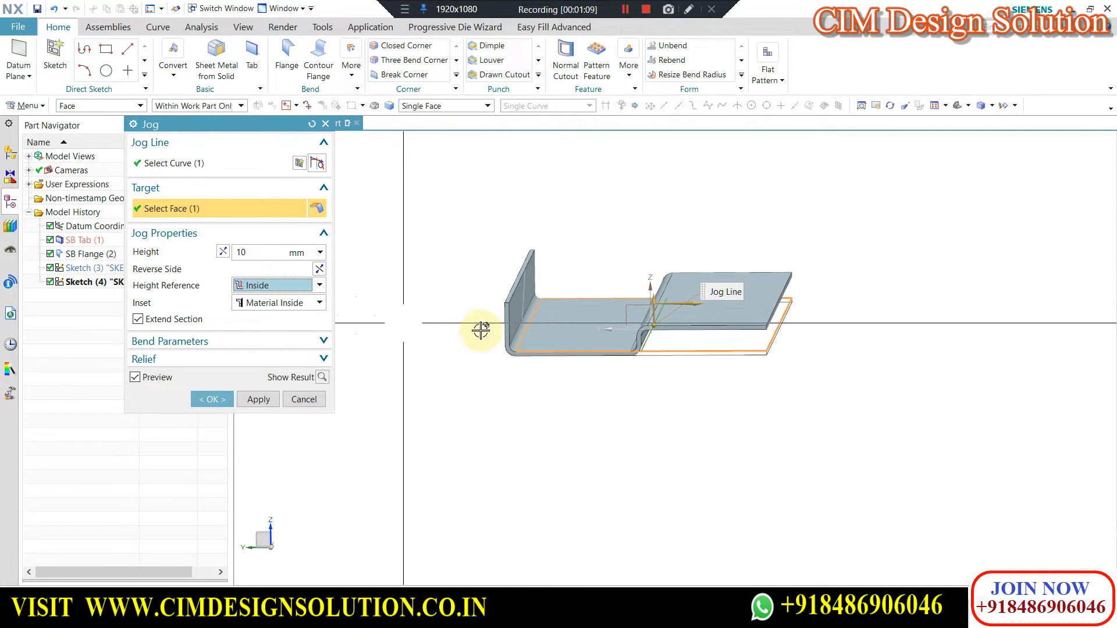
Show the jog's bend and relief parameters and apply the jog to the tab.
left_click(186, 353)
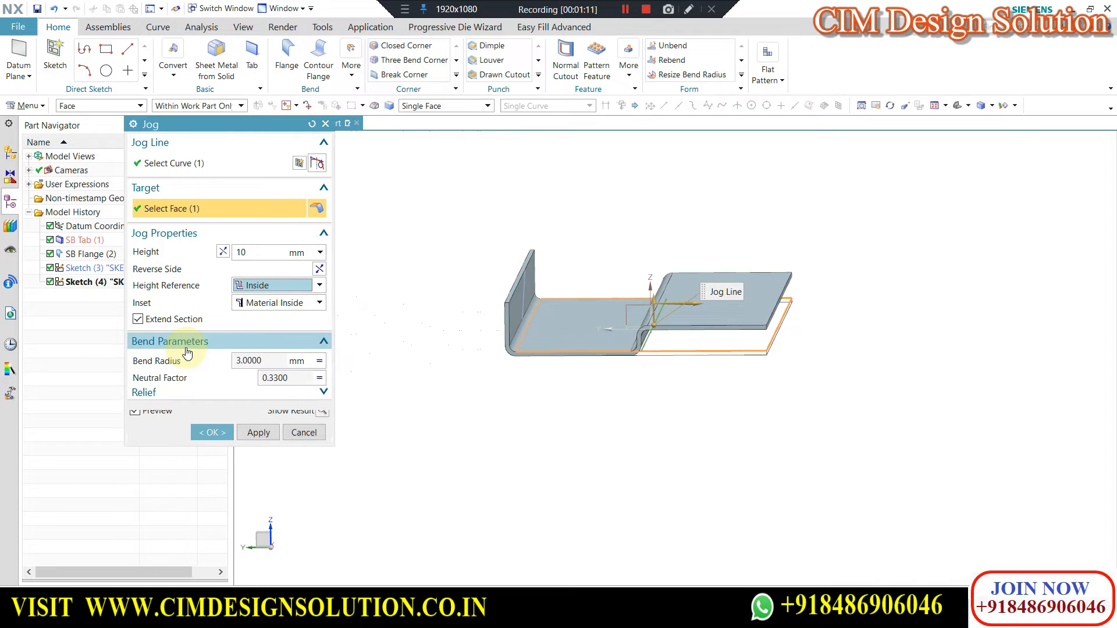
left_click(225, 402)
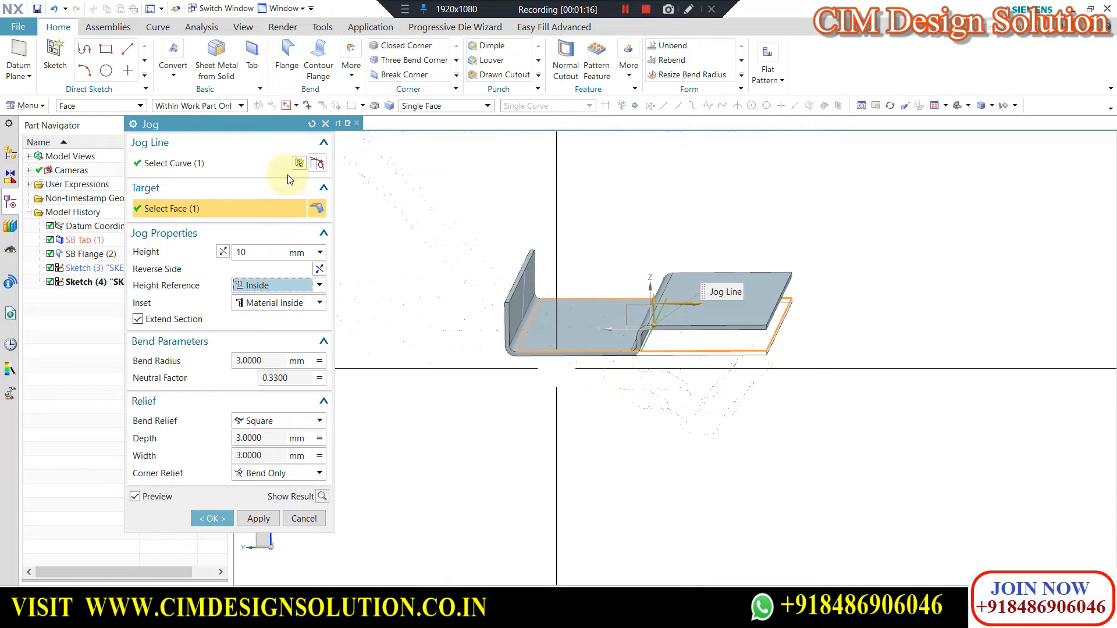
middle_click_drag(664, 408, 463, 352)
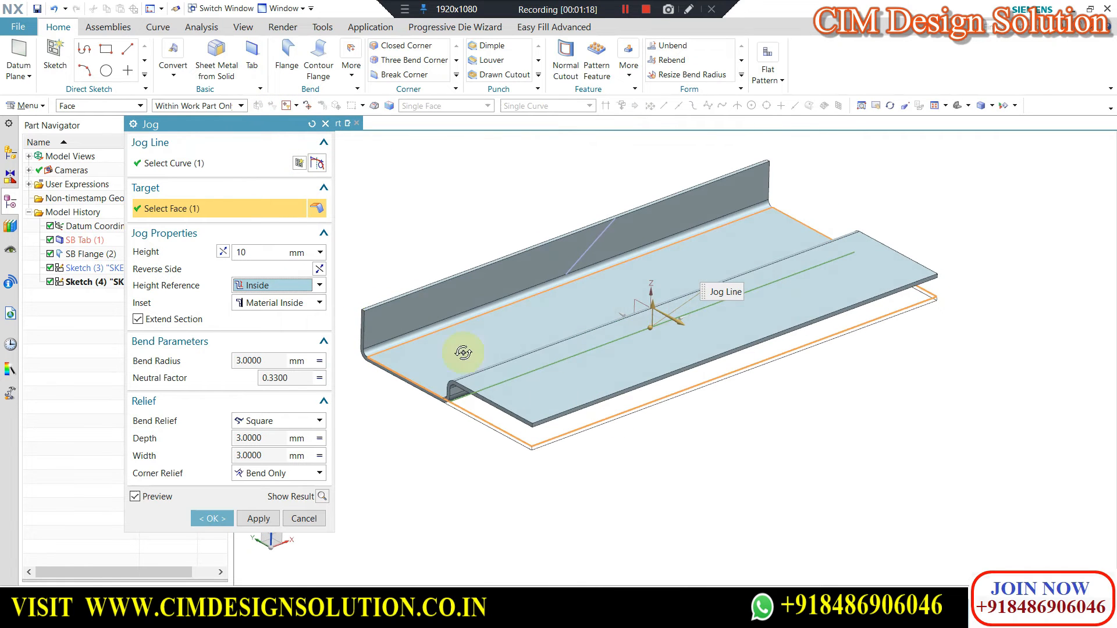
left_click(265, 524)
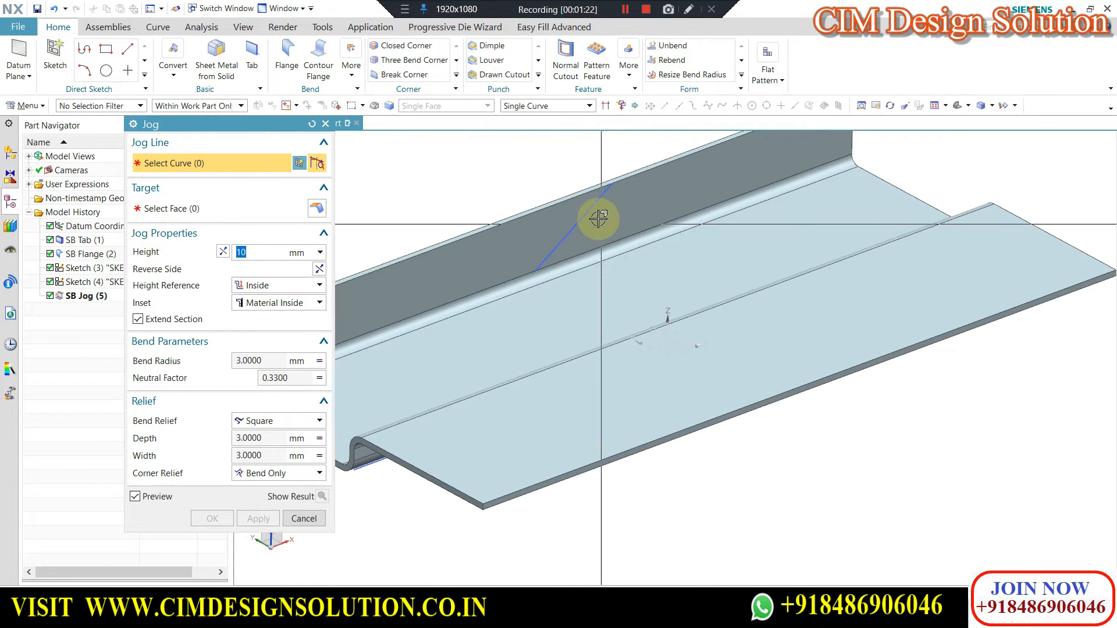
Set up a second jog along the diagonal line on the upright flange and reverse its height direction.
scroll(588, 210, "up", 2)
scroll(588, 210, "down", 2)
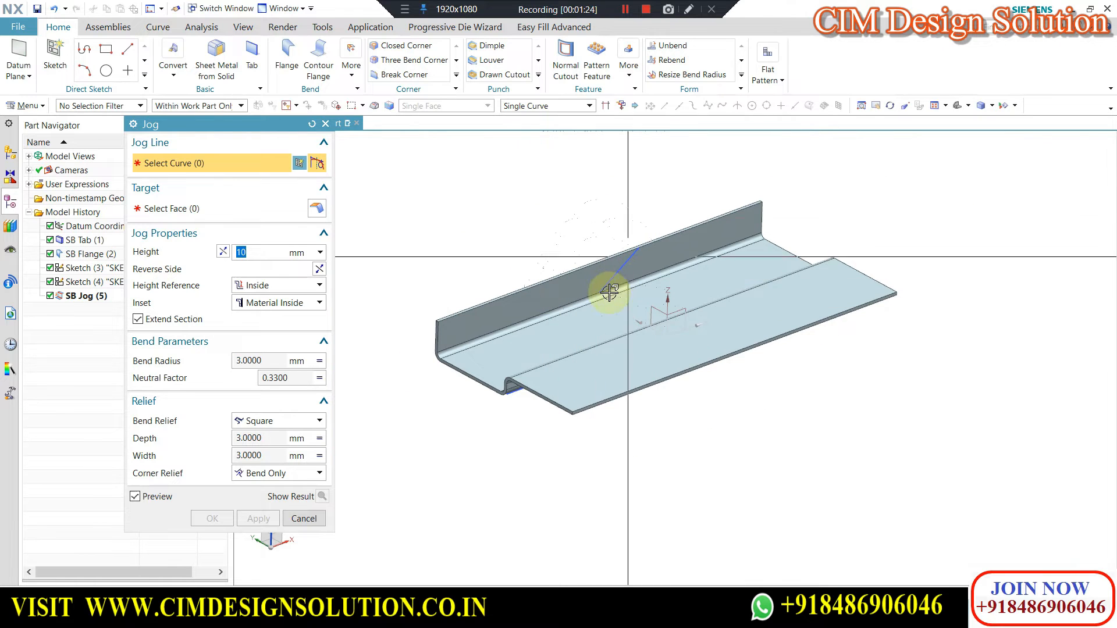
scroll(627, 268, "up", 3)
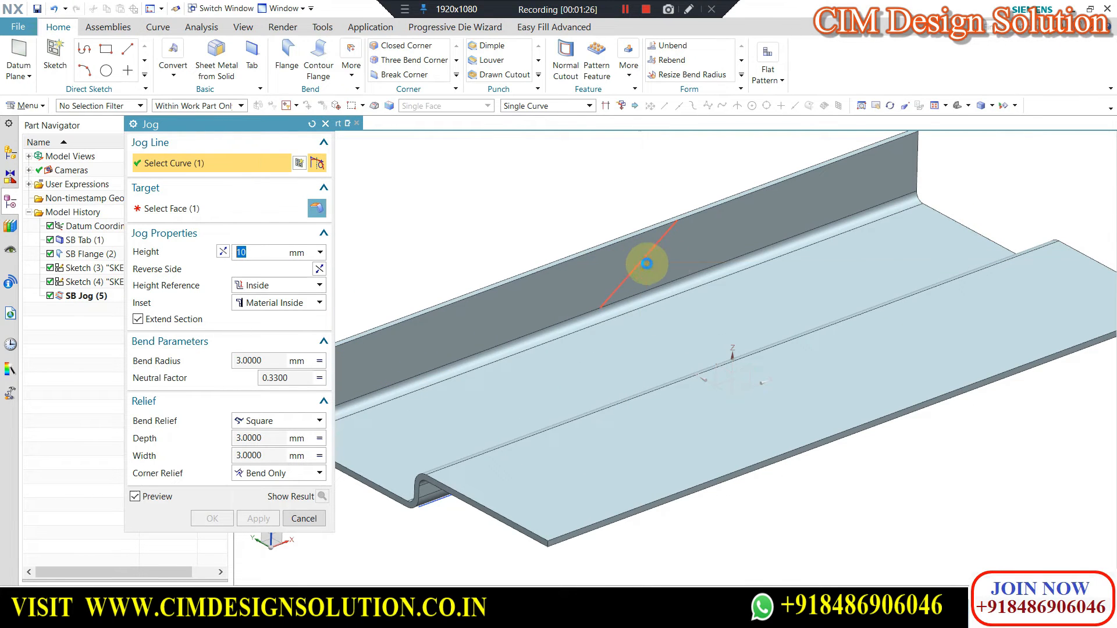
left_click(647, 264)
middle_click_drag(518, 304, 407, 266)
left_click(240, 255)
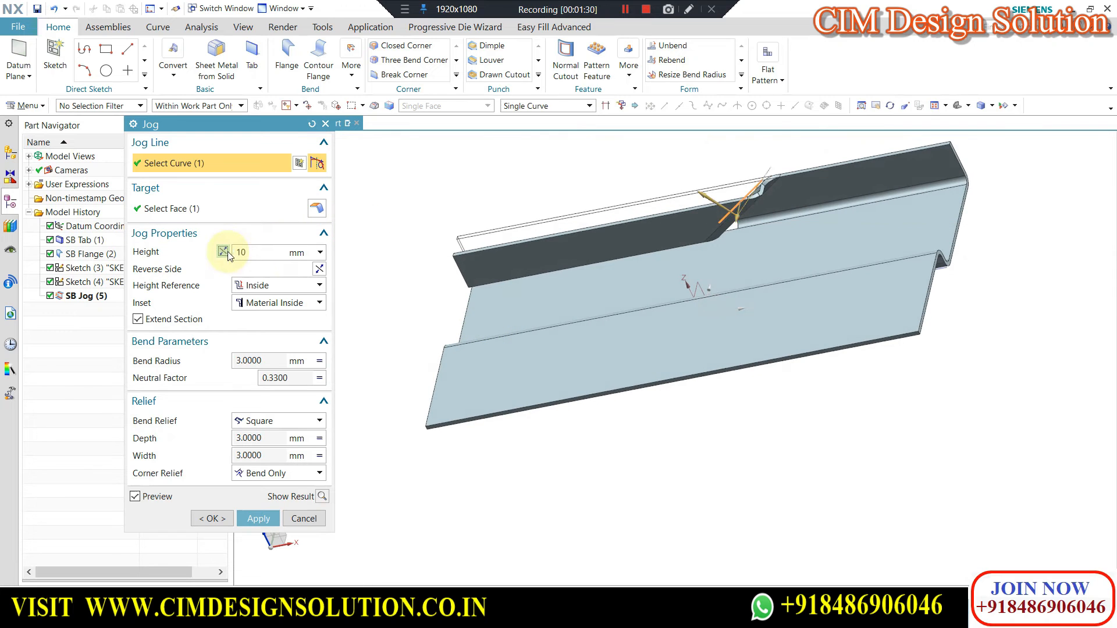
left_click(224, 253)
Reverse the side of the flange's jog, keep its height reference at Inside and create the jog.
middle_click_drag(827, 220, 620, 235)
scroll(620, 235, "up", 3)
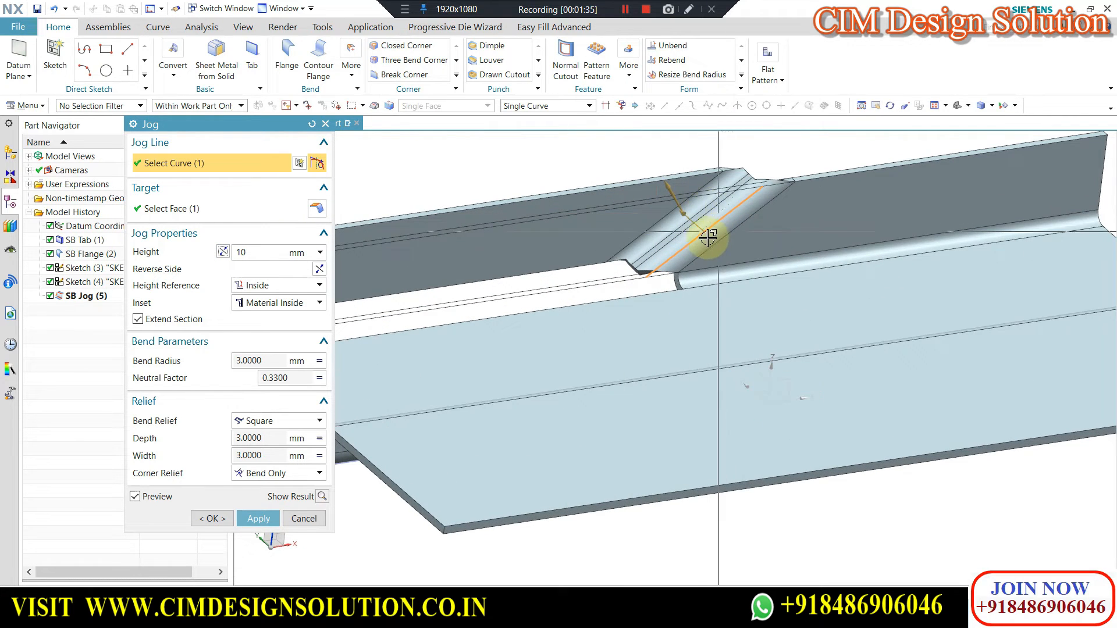
left_click(319, 270)
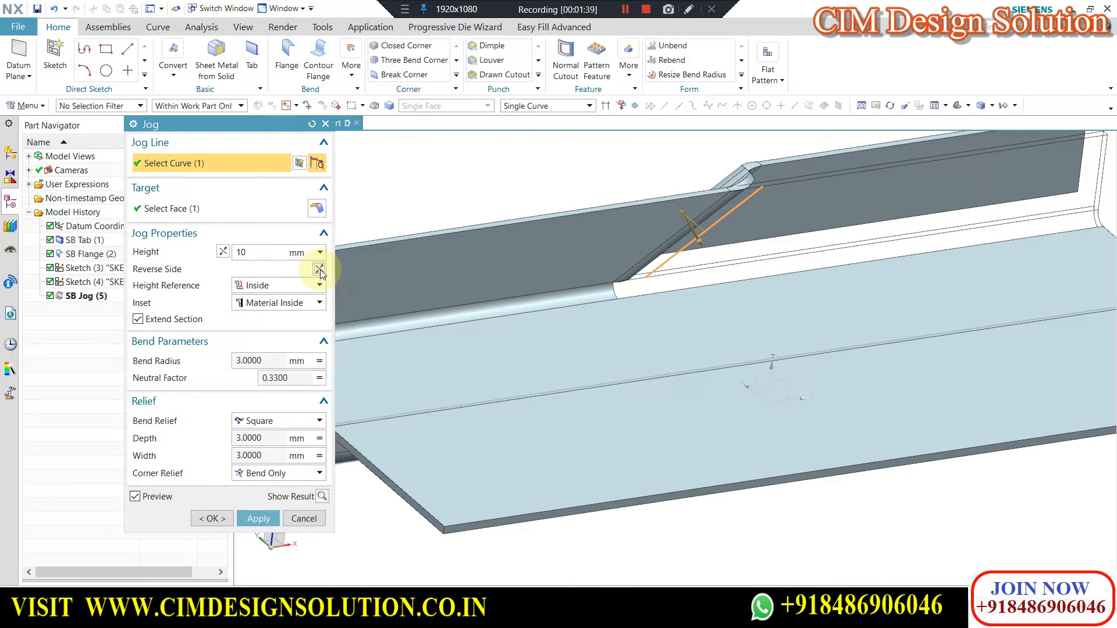
left_click(319, 270)
left_click(320, 270)
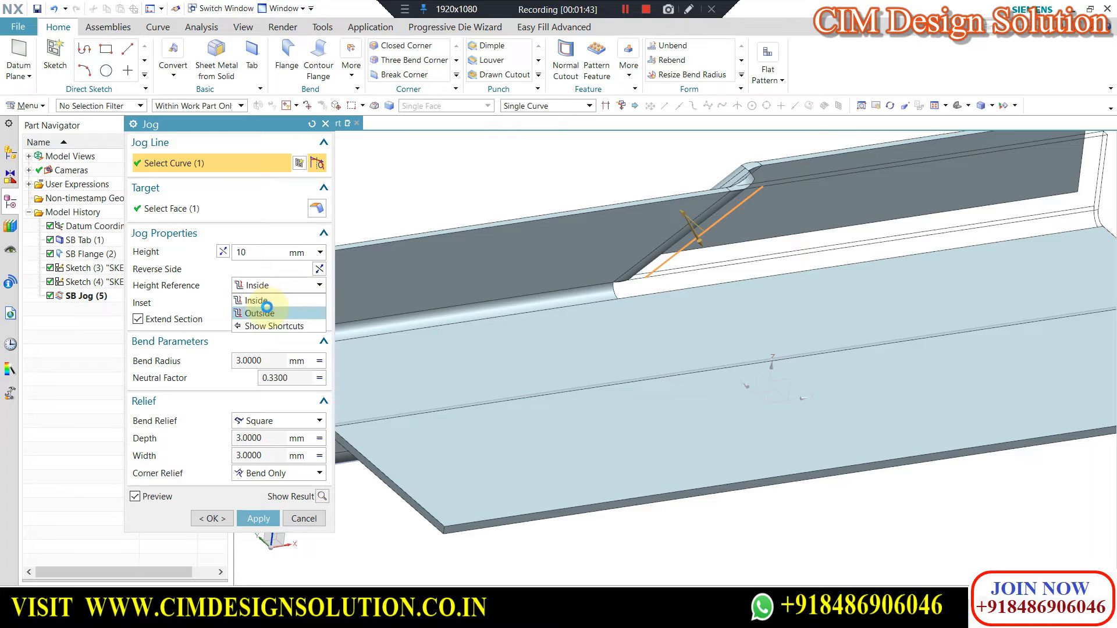
left_click(266, 312)
left_click(265, 301)
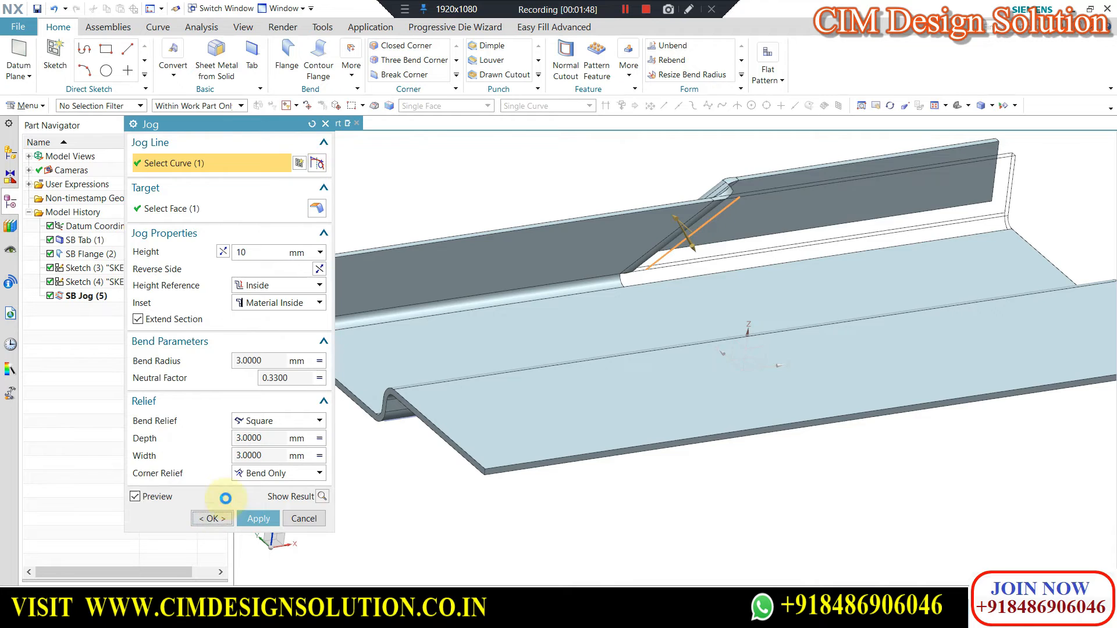
Create a Flat Solid of the jogged part with the tab's upper face as the stationary face.
left_click(761, 70)
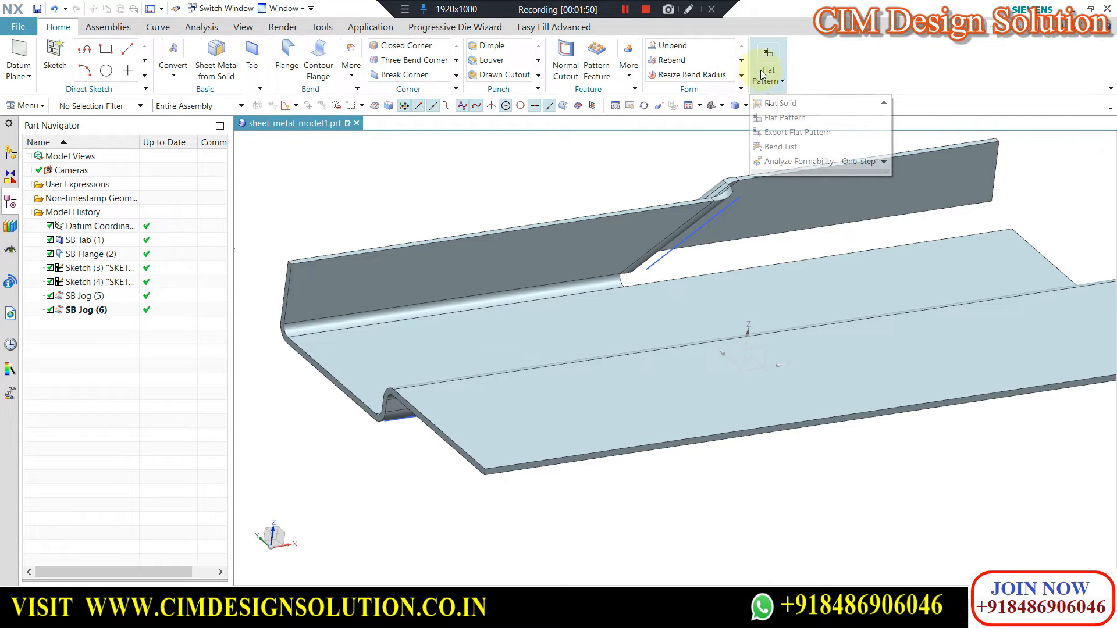
left_click(776, 104)
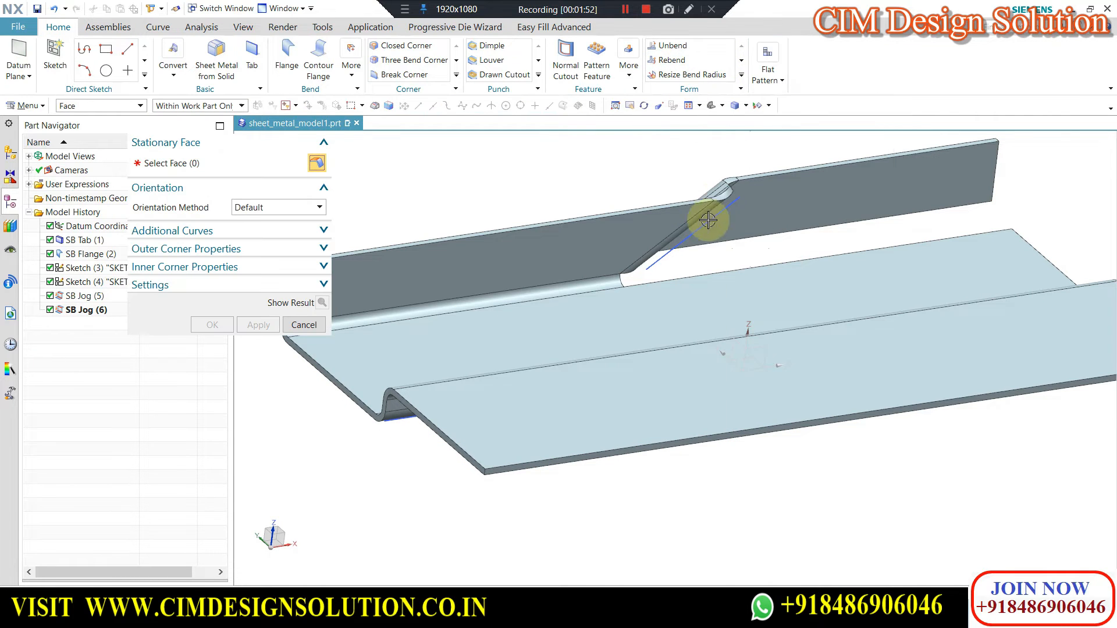
left_click(678, 305)
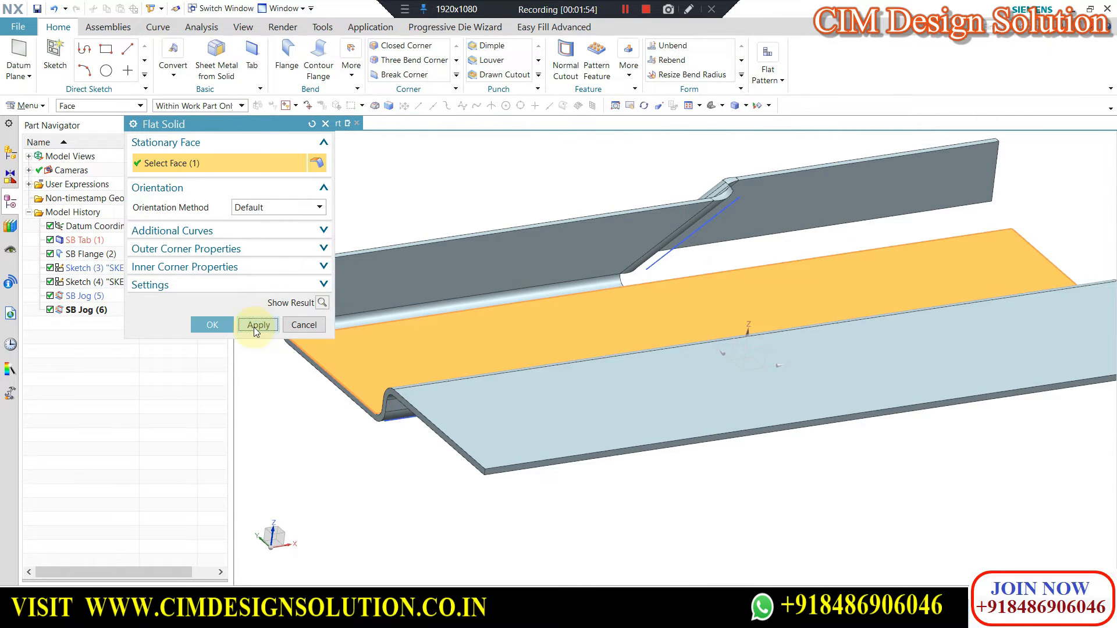
left_click(253, 327)
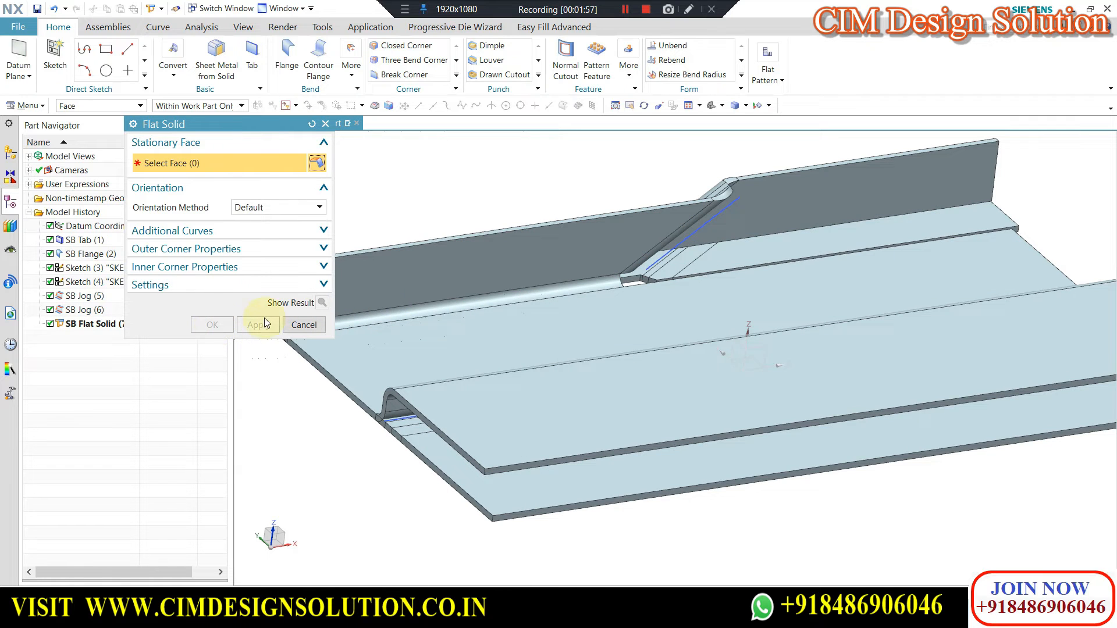
left_click(303, 324)
Hide the jogged body to view the flat solid alone.
left_click(458, 260)
key("ctrl+b")
scroll(611, 312, "down", 3)
middle_click_drag(611, 312, 621, 340)
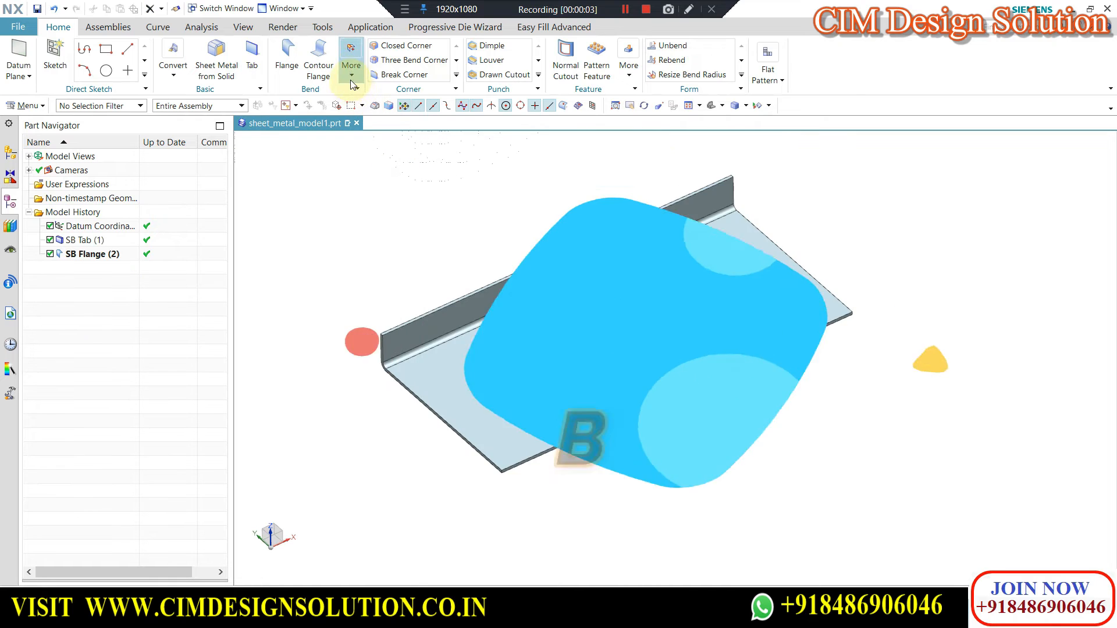
Start a Bend and open a sketch for its bend line on the tab's upper face.
left_click(352, 76)
left_click(436, 135)
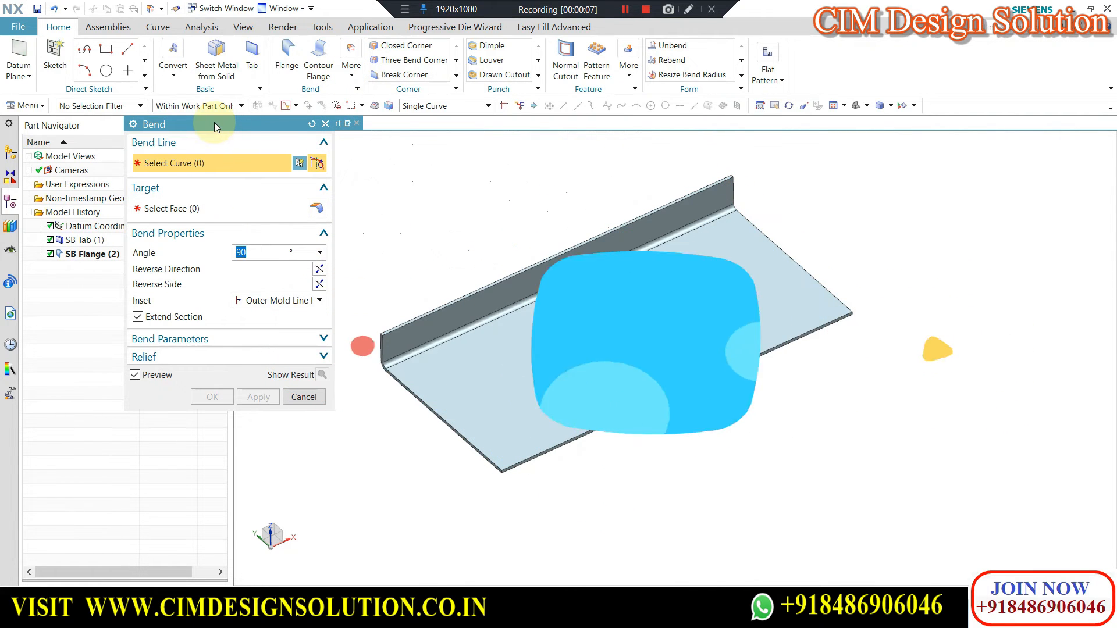
left_click_drag(214, 122, 214, 137)
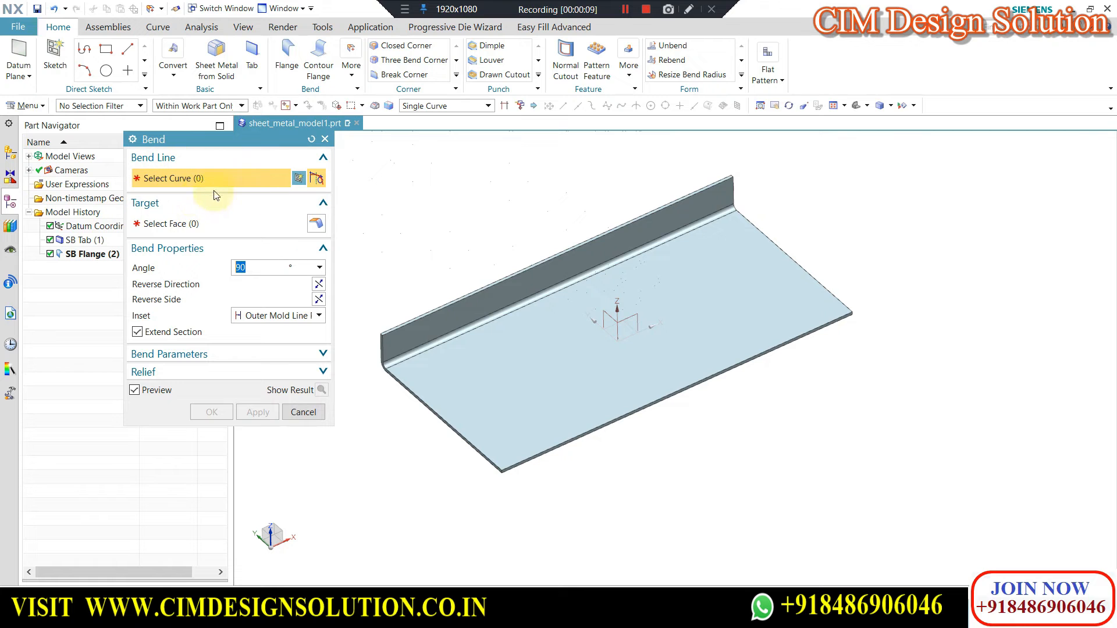
left_click(547, 333)
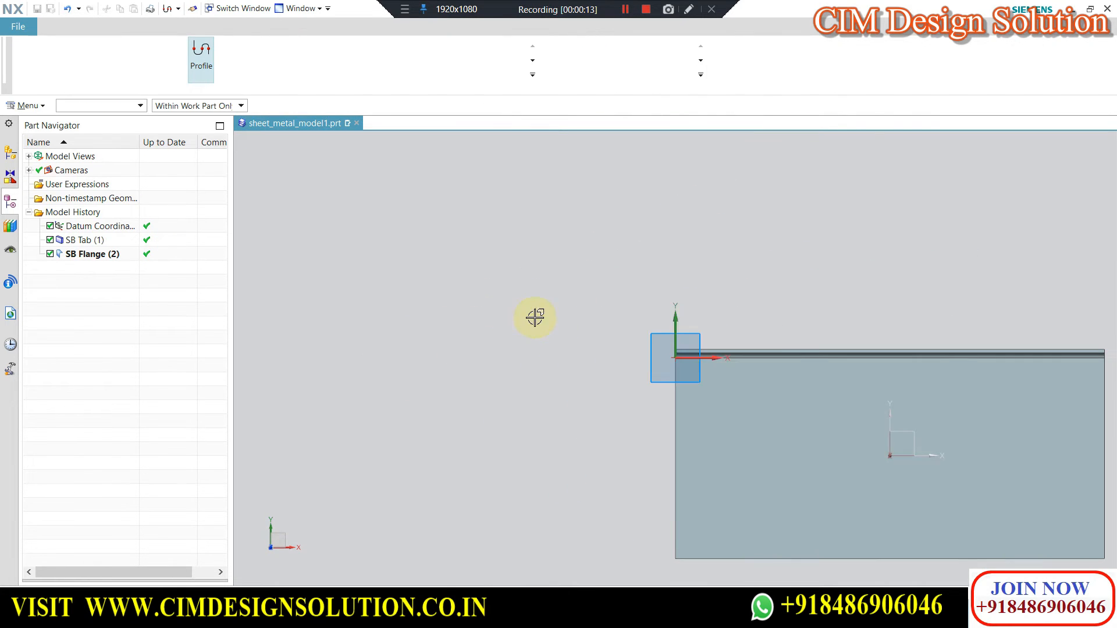
Sketch a slanted bend line across the tab past both short edges, finish the sketch and target the tab's larger side for bending.
key("l")
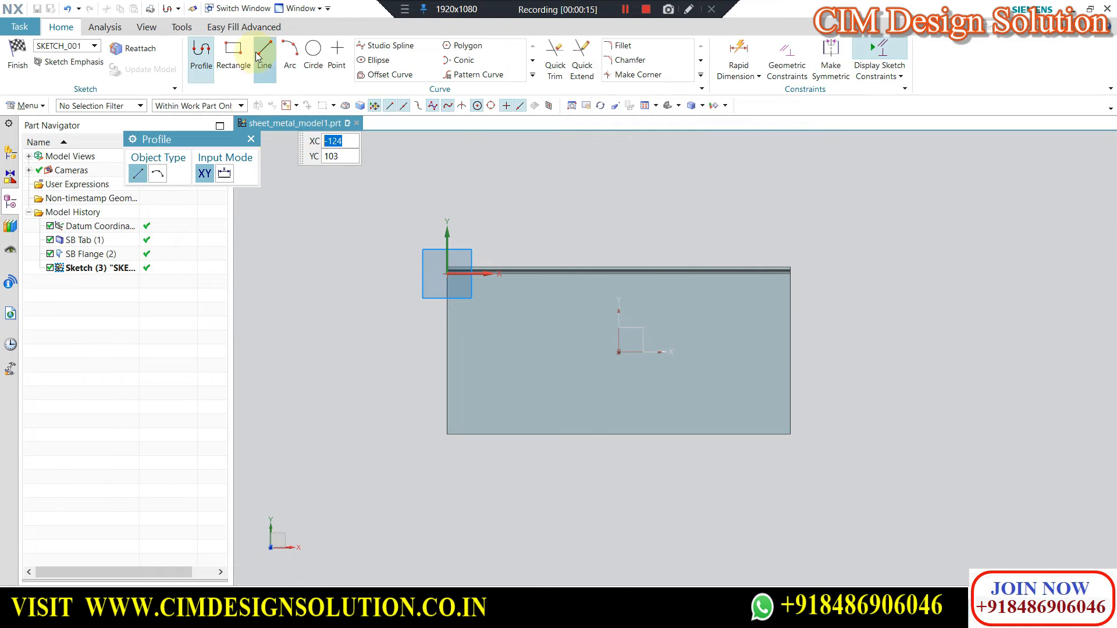
left_click(434, 324)
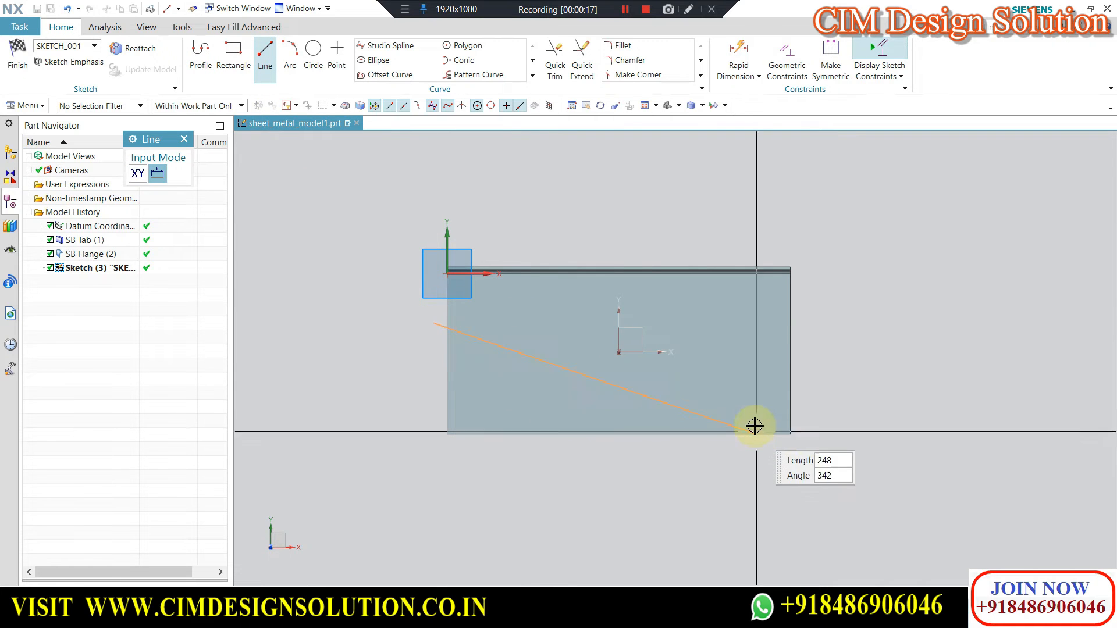
left_click(530, 303)
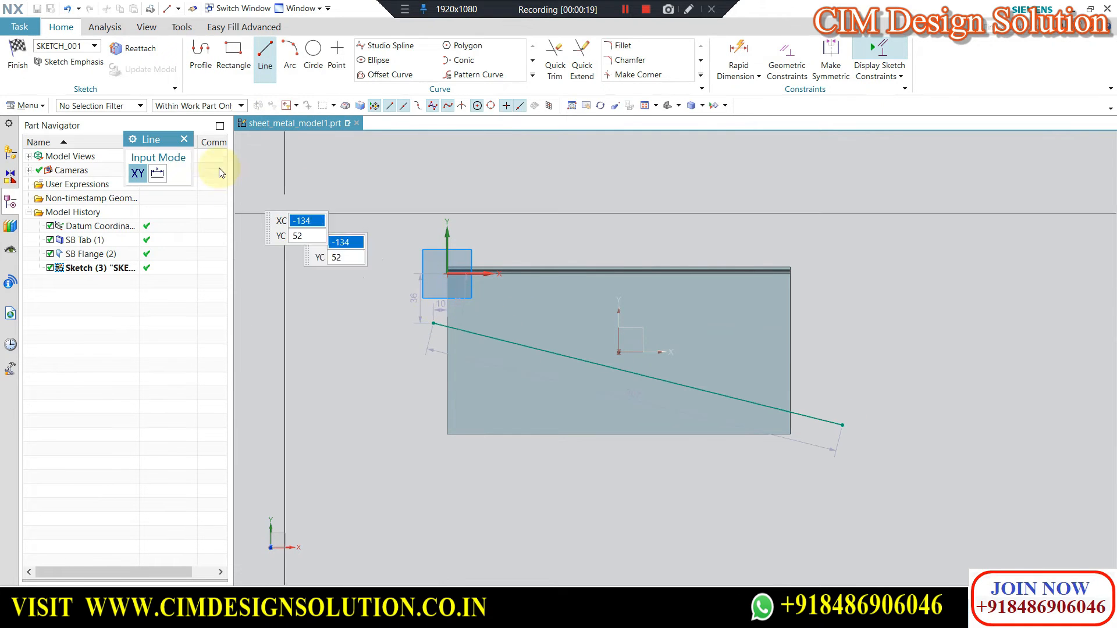
left_click(18, 53)
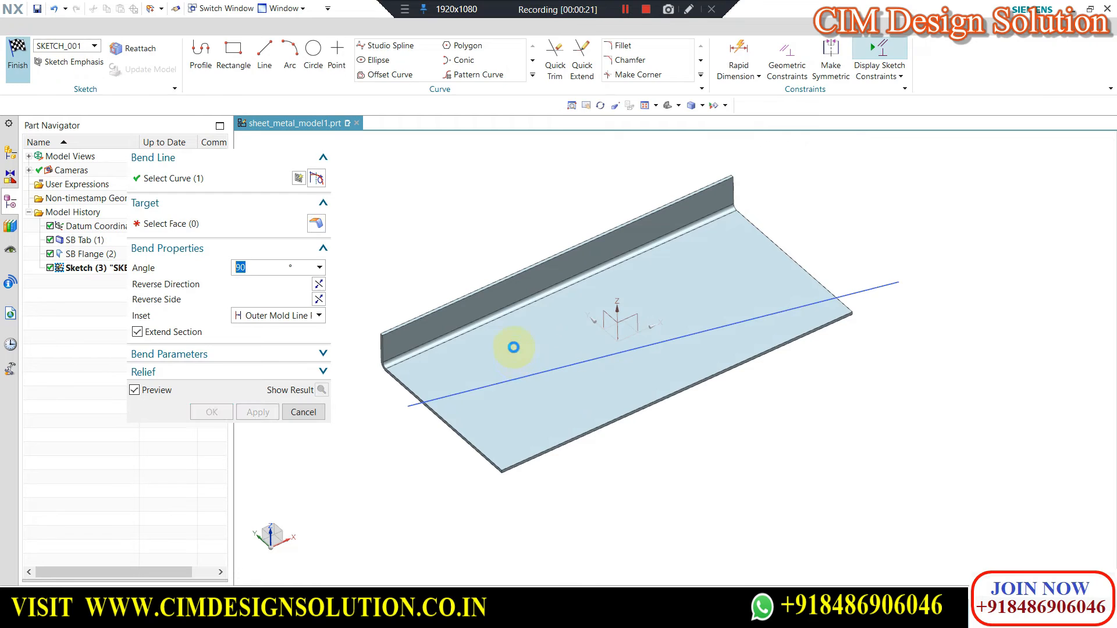
middle_click_drag(519, 366, 371, 356)
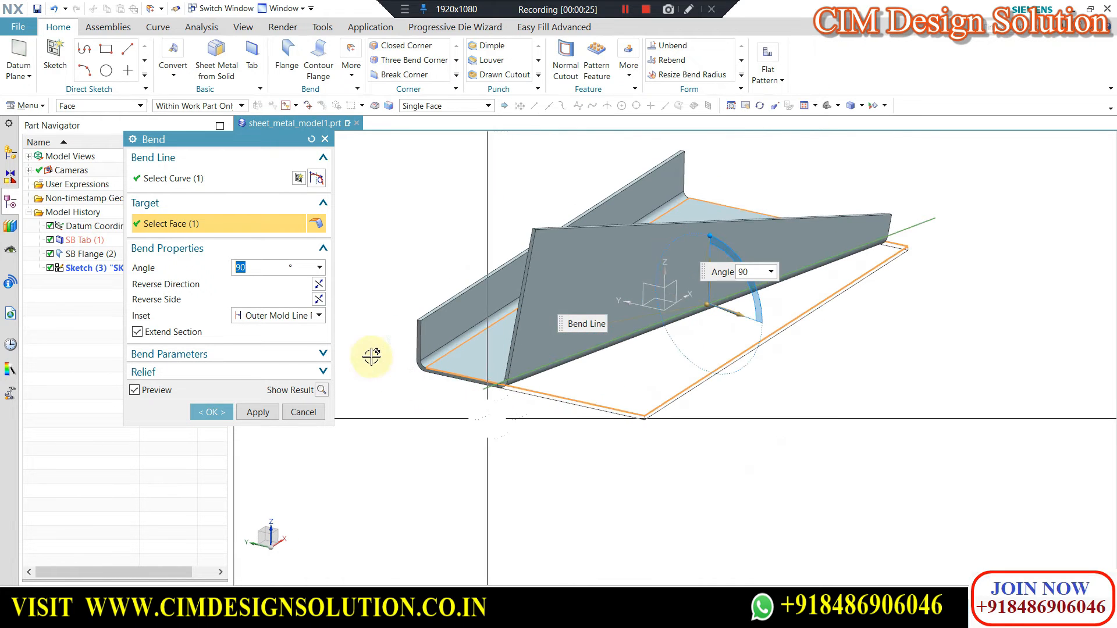
Set the bend angle to 45° and its inset to Bend Center Line Profile.
double_click(259, 267)
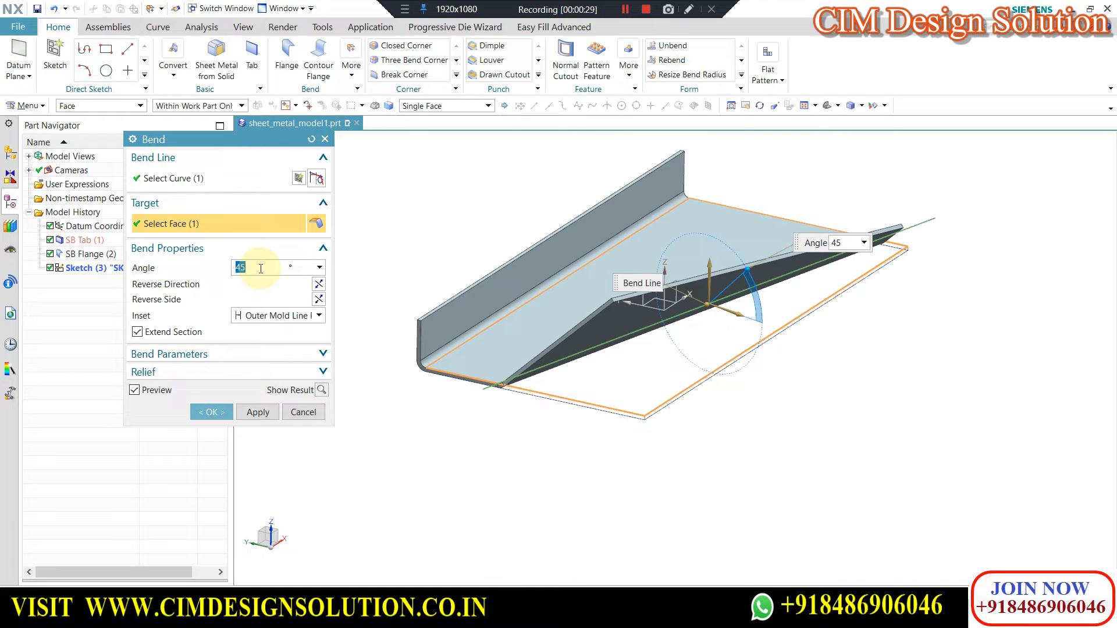
left_click(262, 316)
left_click(266, 339)
scroll(506, 384, "up", 5)
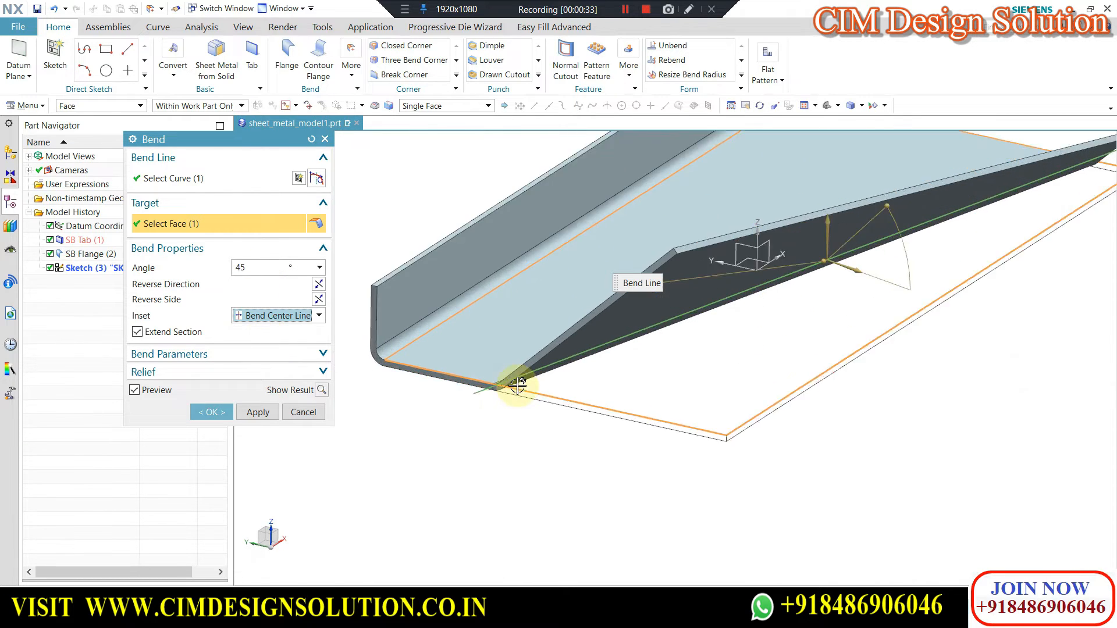
Try the Inner Mold Line Profile inset on the bend, followed by the Outer Mold Line Profile inset.
left_click(276, 319)
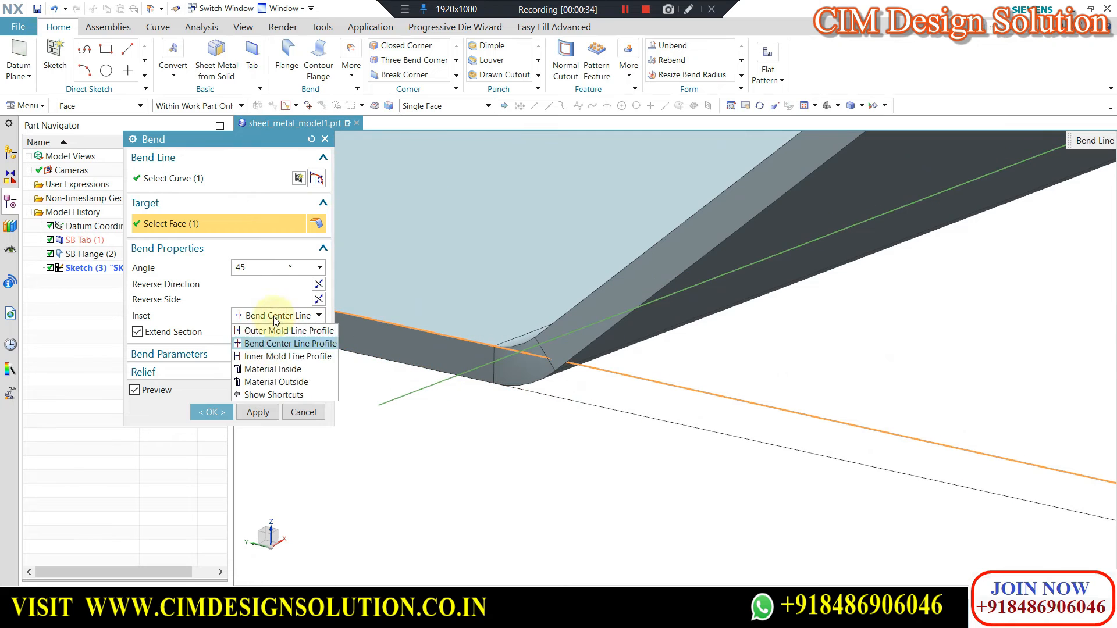
left_click(268, 356)
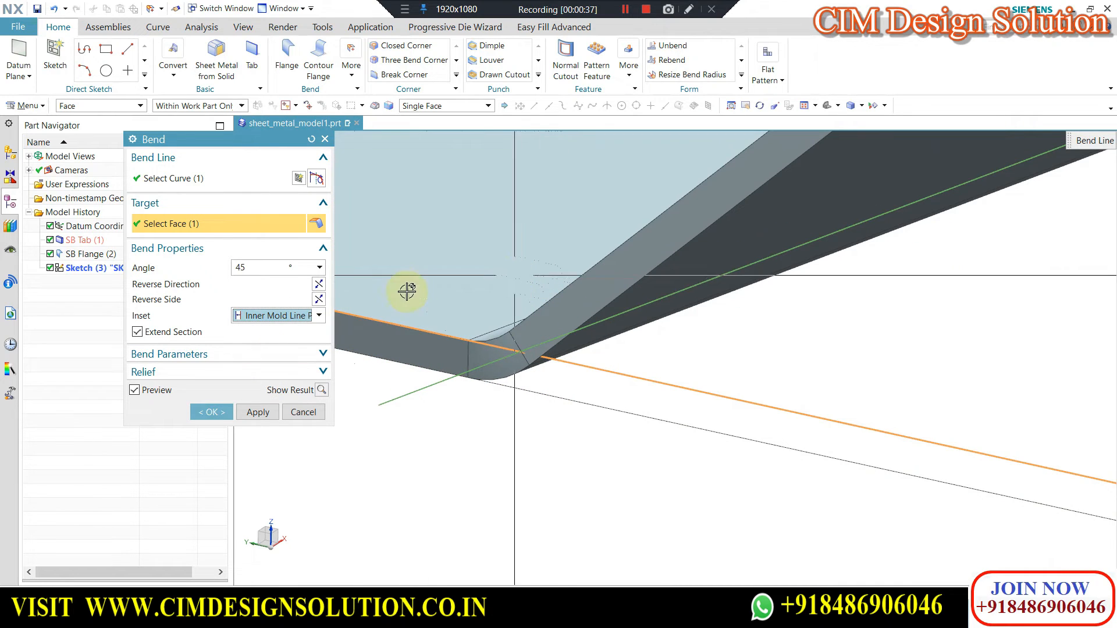
left_click(260, 323)
left_click(276, 357)
middle_click_drag(444, 304, 498, 289)
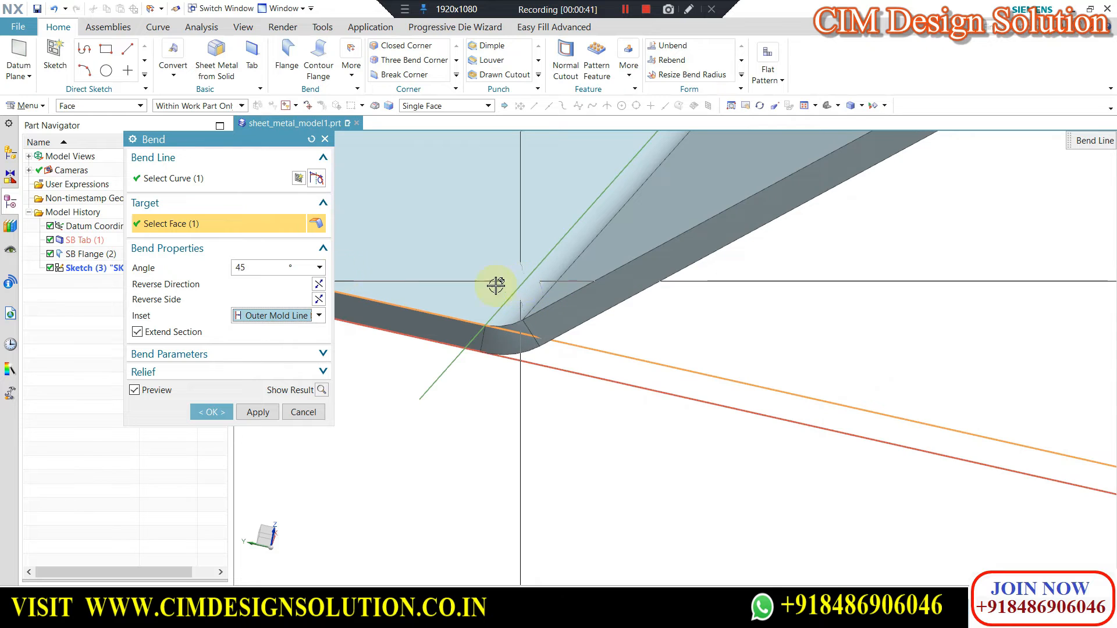
Try the Bend Center Line Profile inset again and change it to Inner Mold Line Profile for comparison.
left_click(289, 319)
left_click(269, 344)
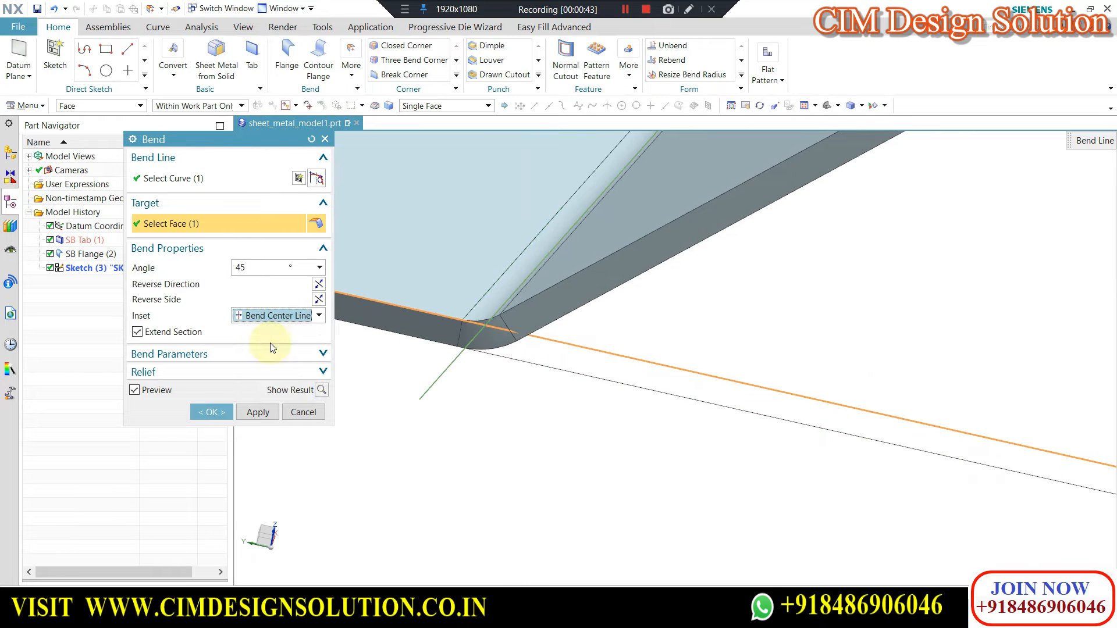
middle_click_drag(523, 328, 539, 342)
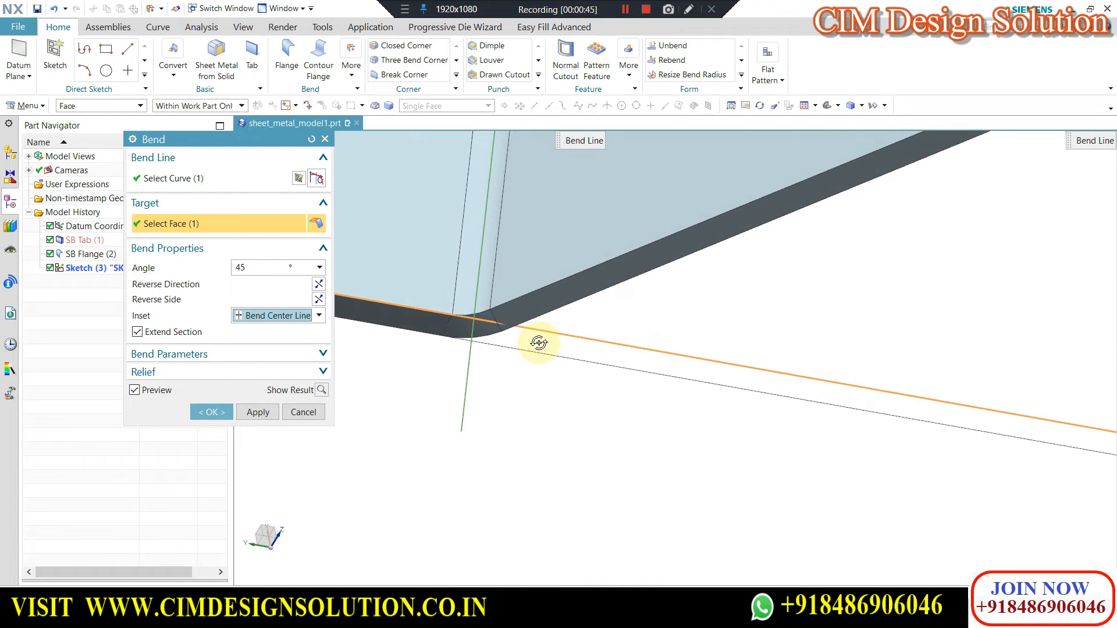
left_click(267, 358)
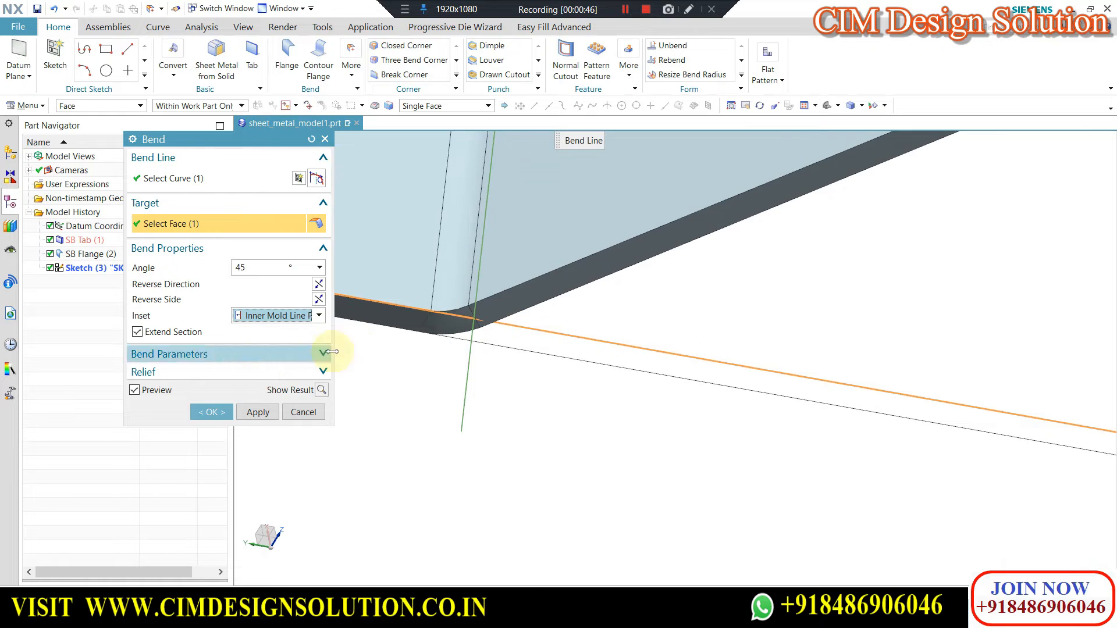
Examine from above and from the tab's ends how the bend region sits relative to the sketched bend line.
middle_click_drag(466, 277, 440, 478)
key("F8")
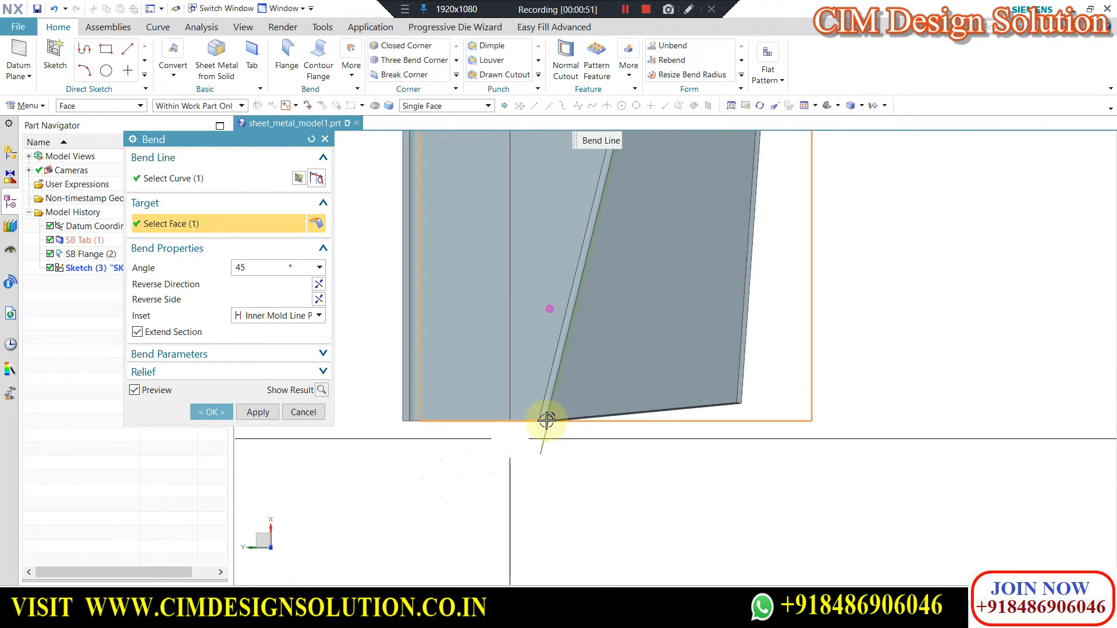
scroll(546, 419, "up", 4)
scroll(576, 419, "up", 2)
middle_click_drag(576, 418, 574, 329)
middle_click_drag(539, 514, 627, 292)
scroll(596, 414, "down", 6)
middle_click_drag(591, 389, 674, 436)
scroll(679, 441, "up", 5)
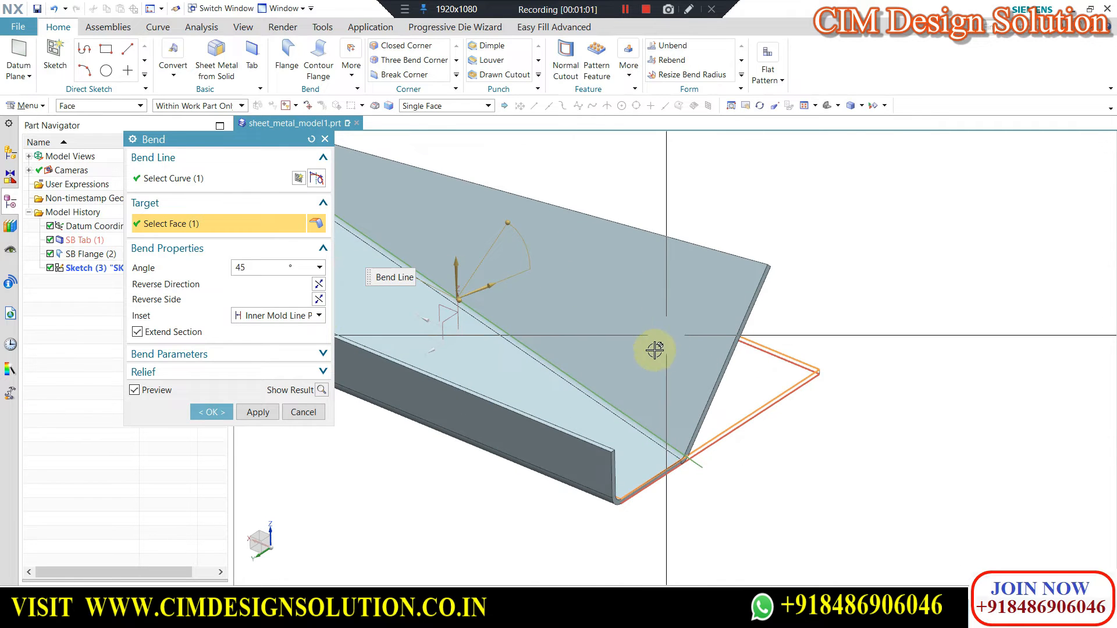
Set the bend's inset to Outer Mold Line Profile and check the bend against its sketched line.
left_click(264, 317)
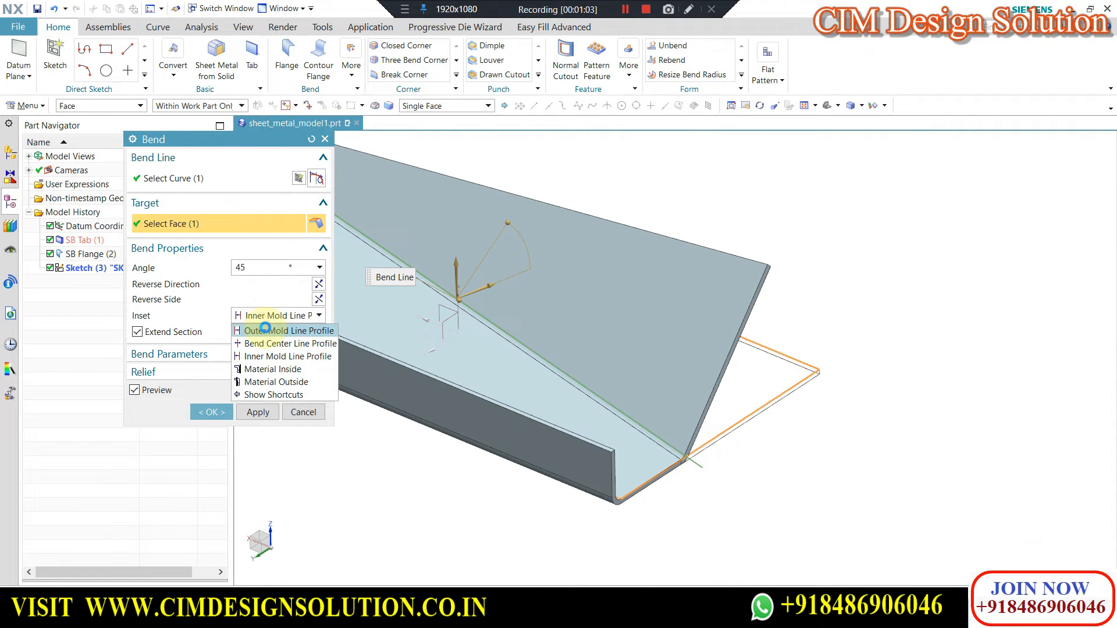
left_click(264, 330)
scroll(686, 459, "down", 5)
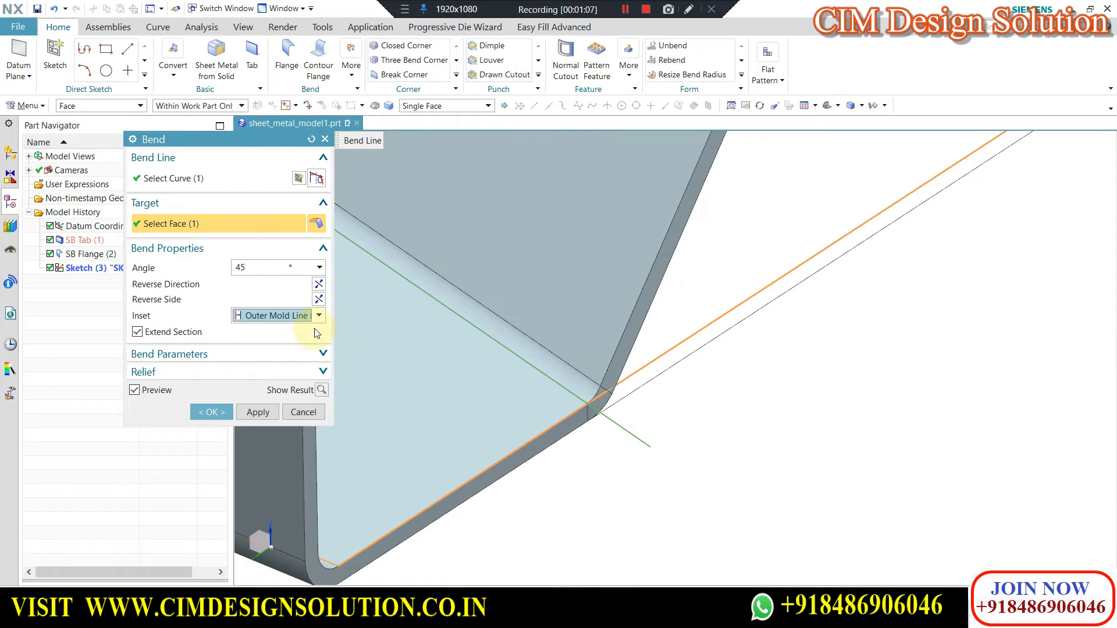
scroll(873, 386, "up", 5)
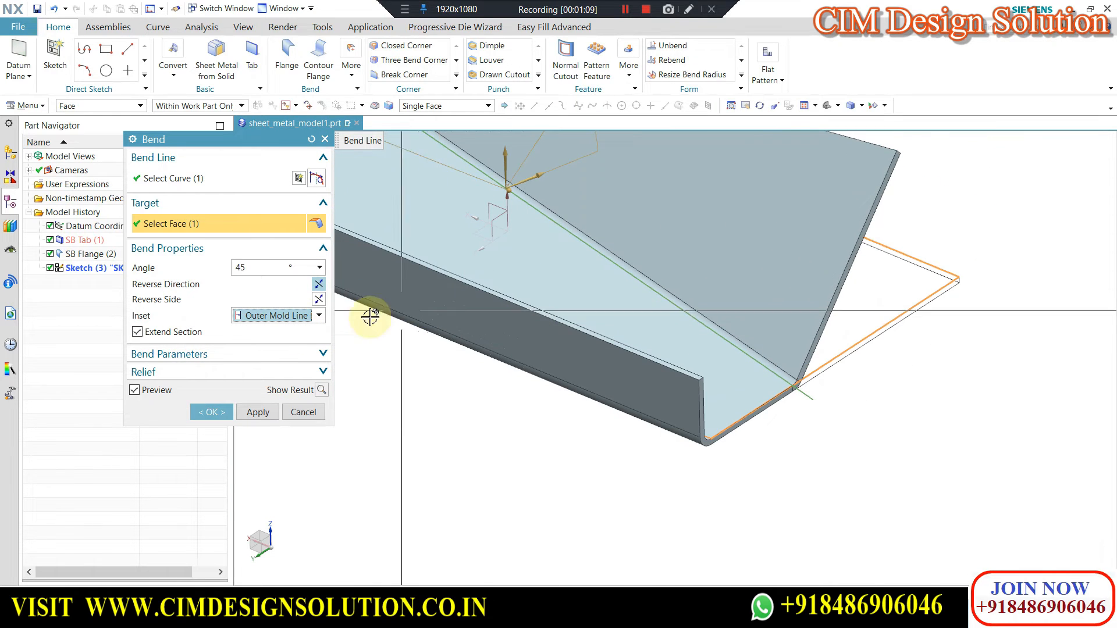
Try reversing the bend direction and the bend side, restoring each to its original setting.
left_click(319, 285)
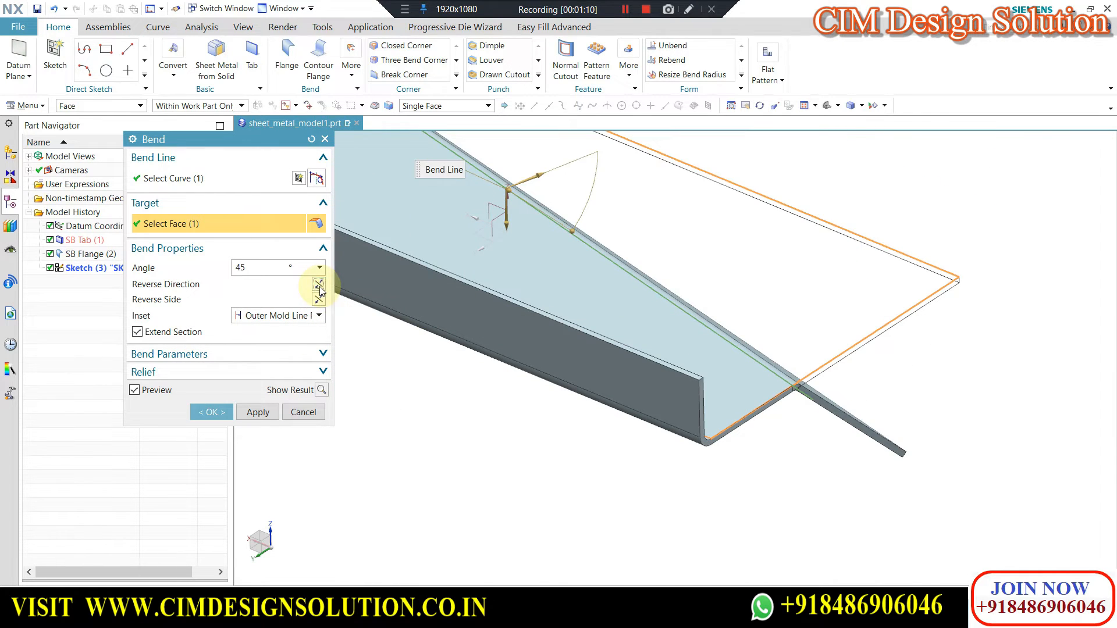
left_click(319, 287)
left_click(318, 300)
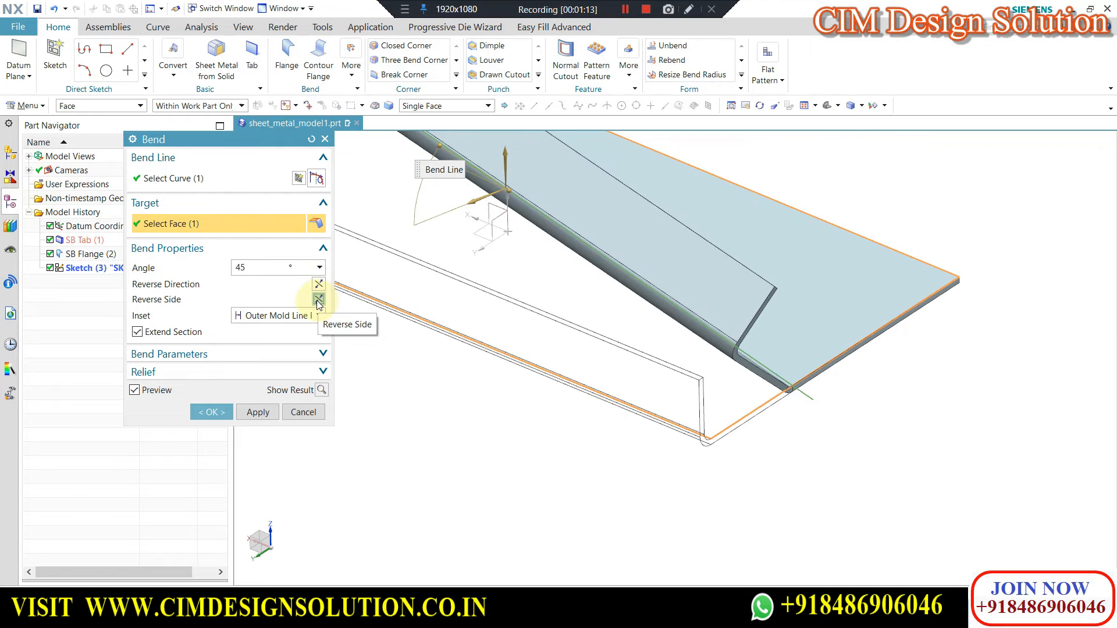
left_click(318, 300)
left_click(319, 288)
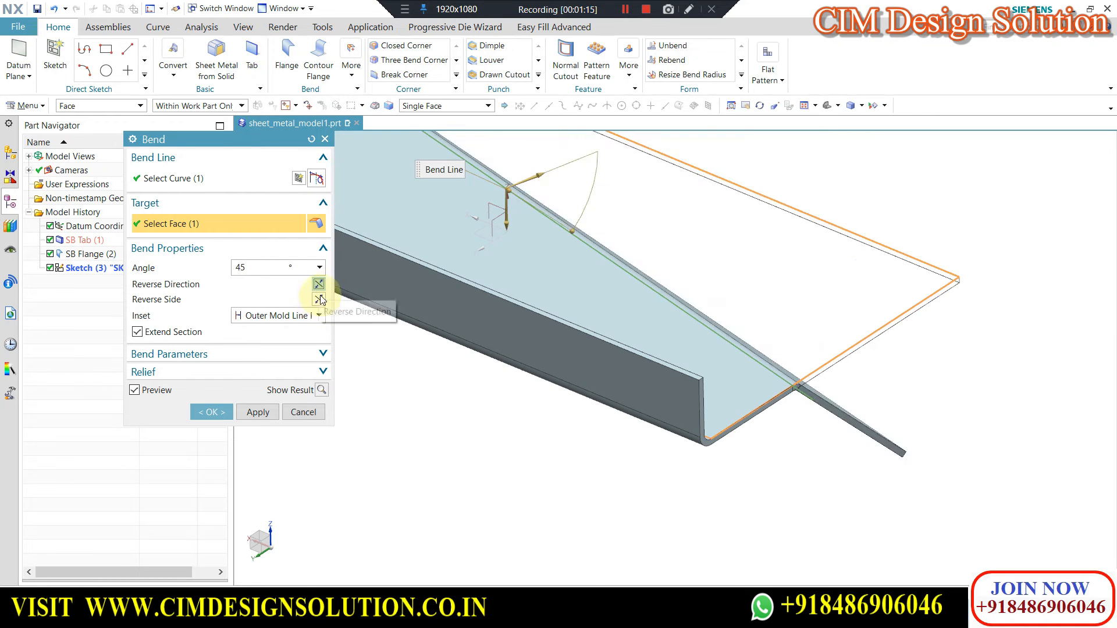
left_click(321, 285)
Create the 45° bend along the slanted line with the Outer Mold Line Profile inset.
scroll(576, 371, "down", 7)
middle_click_drag(563, 367, 481, 386)
left_click(209, 409)
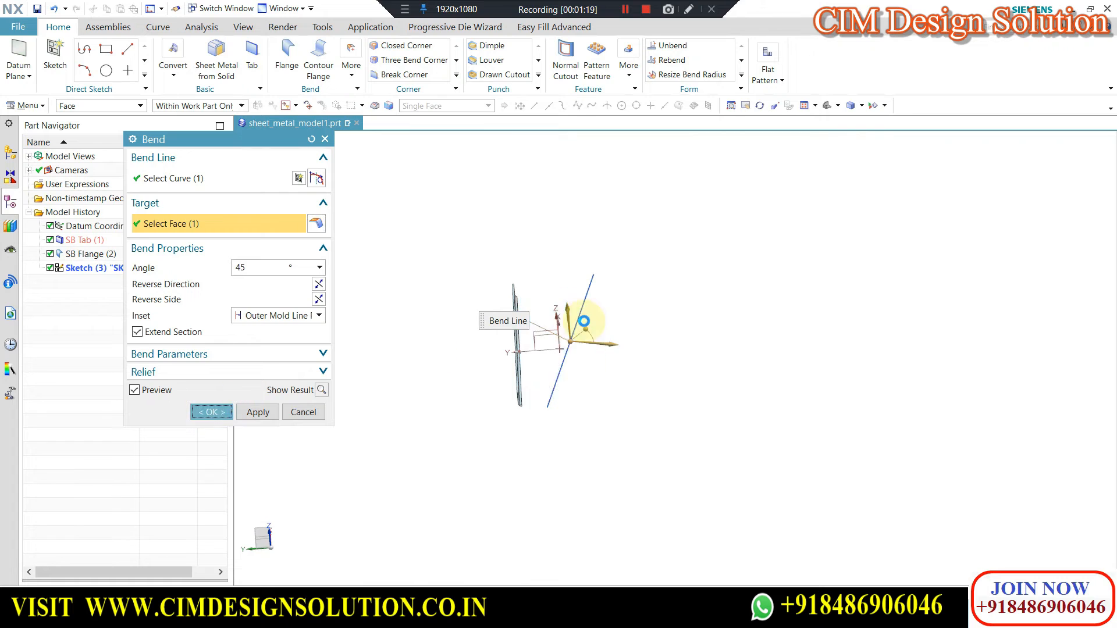
middle_click_drag(618, 322, 398, 129)
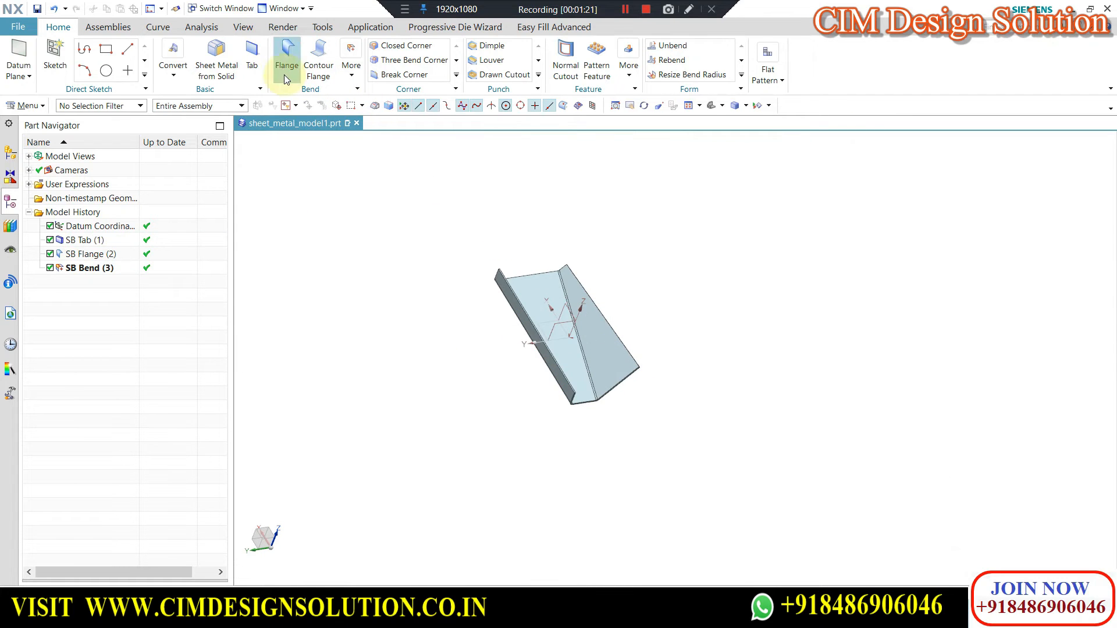
Start a second Bend and sketch its bend line across the angled wall, parallel to the first bend and past both ends.
left_click(355, 70)
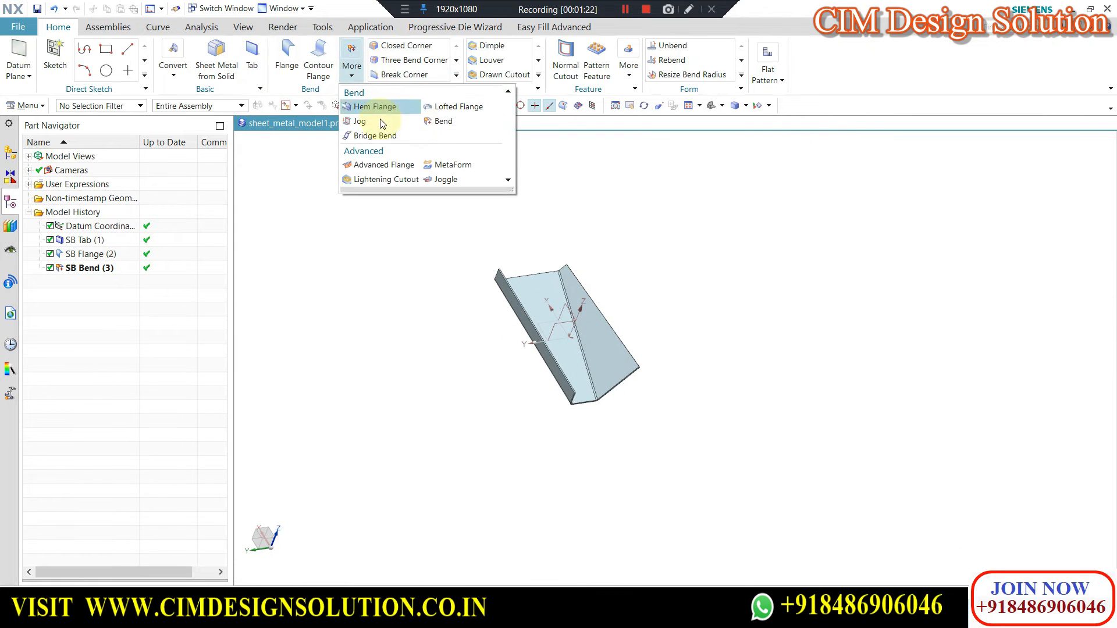
left_click(442, 121)
left_click(598, 344)
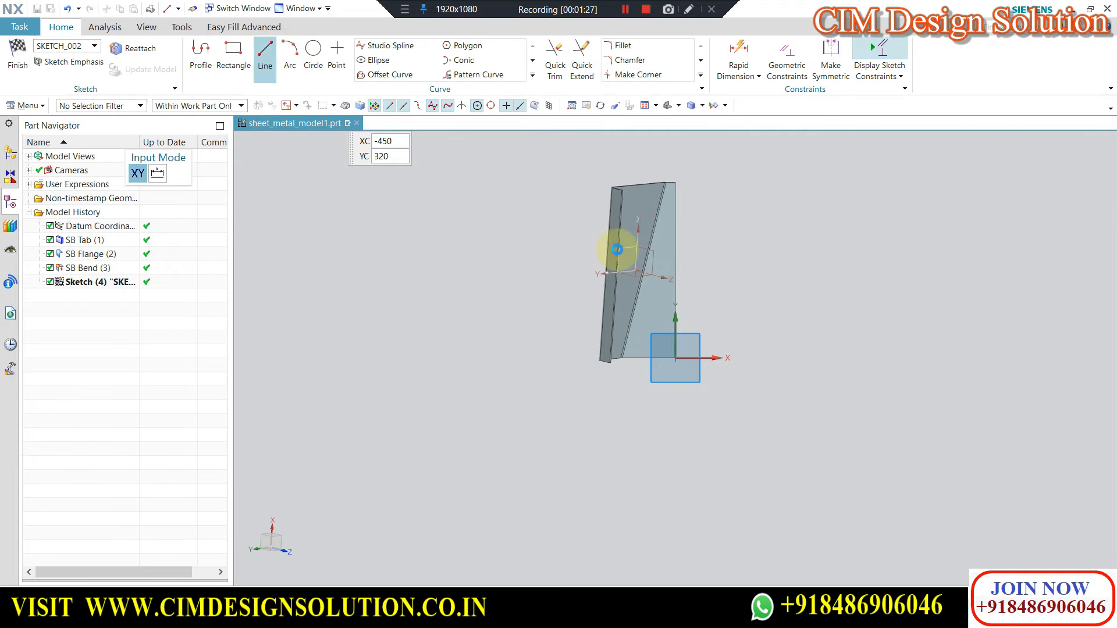
left_click(638, 358)
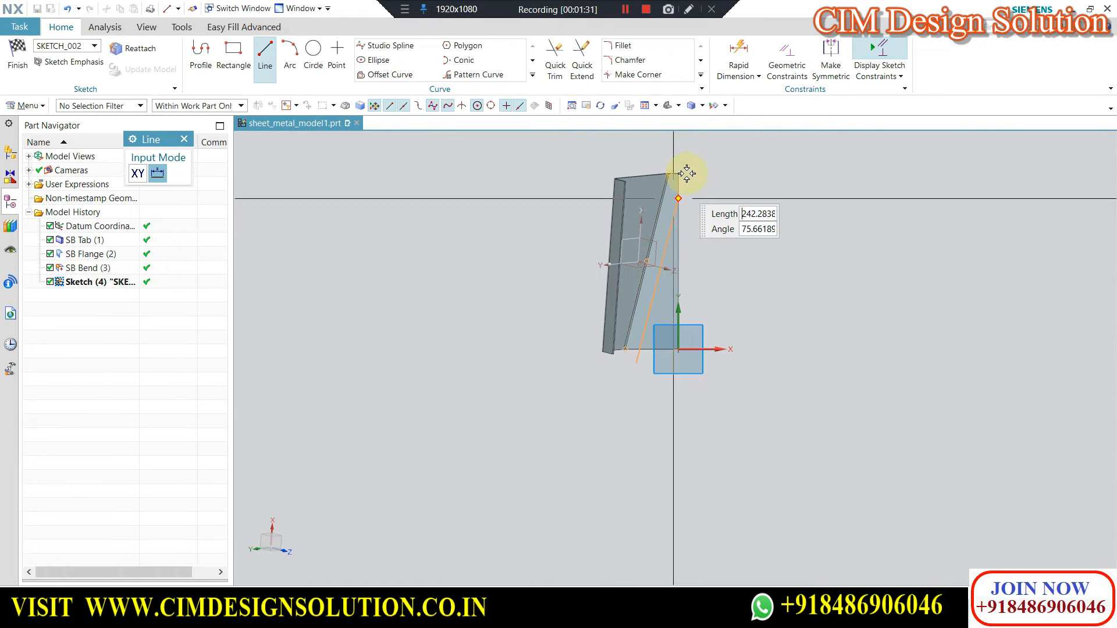
left_click(683, 174)
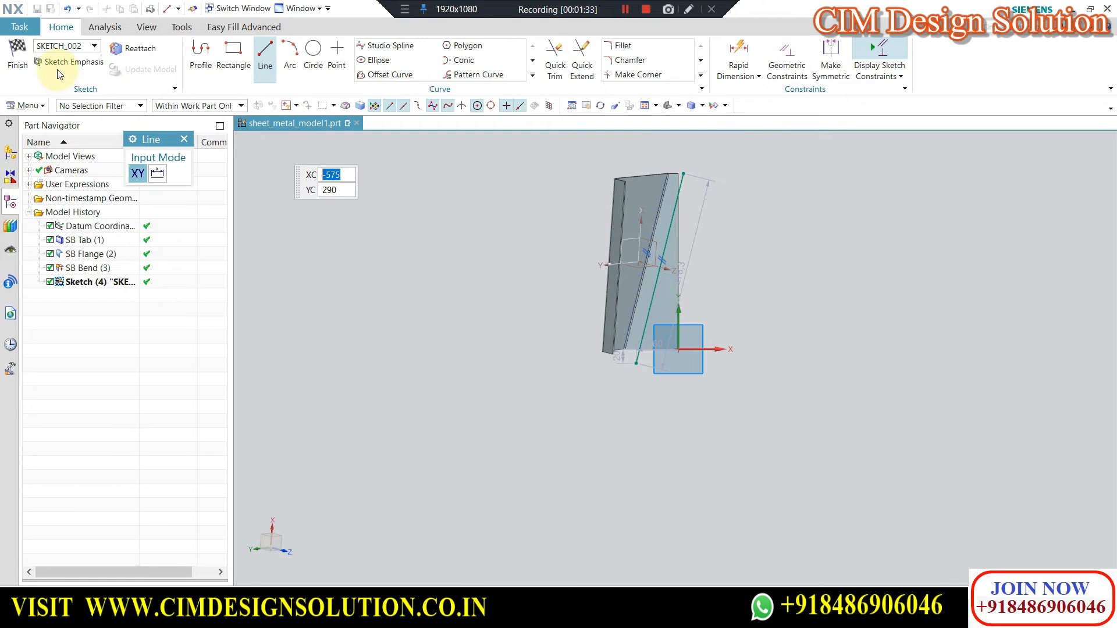
left_click(18, 58)
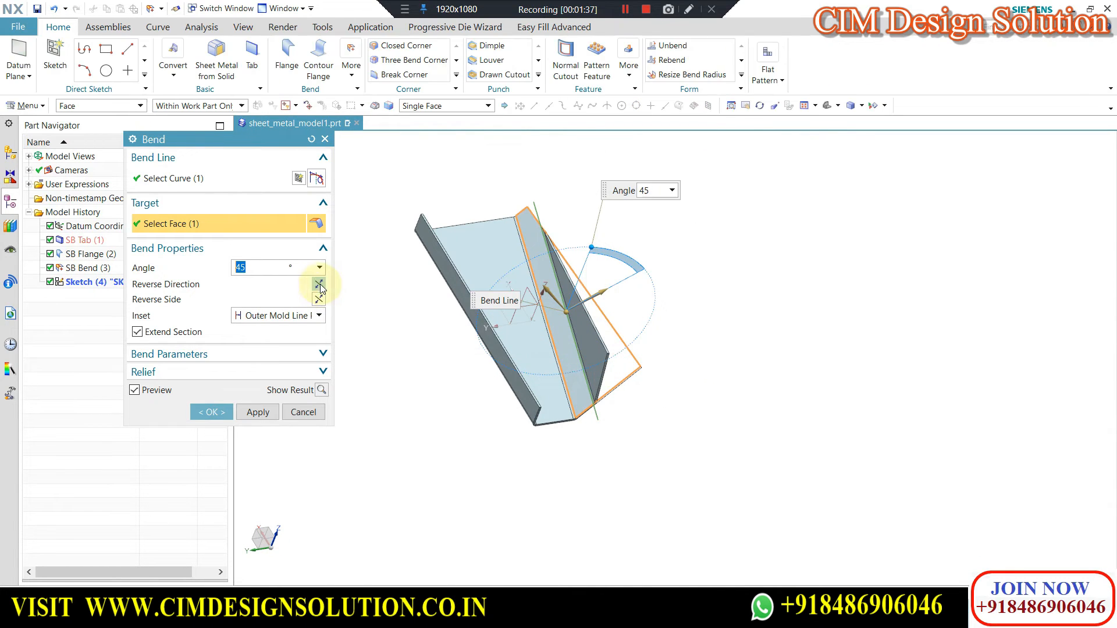
Reverse the second bend's direction and create it at 45° with the Outer Mold Line Profile inset.
middle_click(498, 332)
middle_click_drag(605, 331, 573, 338)
scroll(576, 341, "down", 1)
middle_click_drag(578, 341, 629, 381)
scroll(525, 378, "up", 3)
scroll(609, 434, "down", 3)
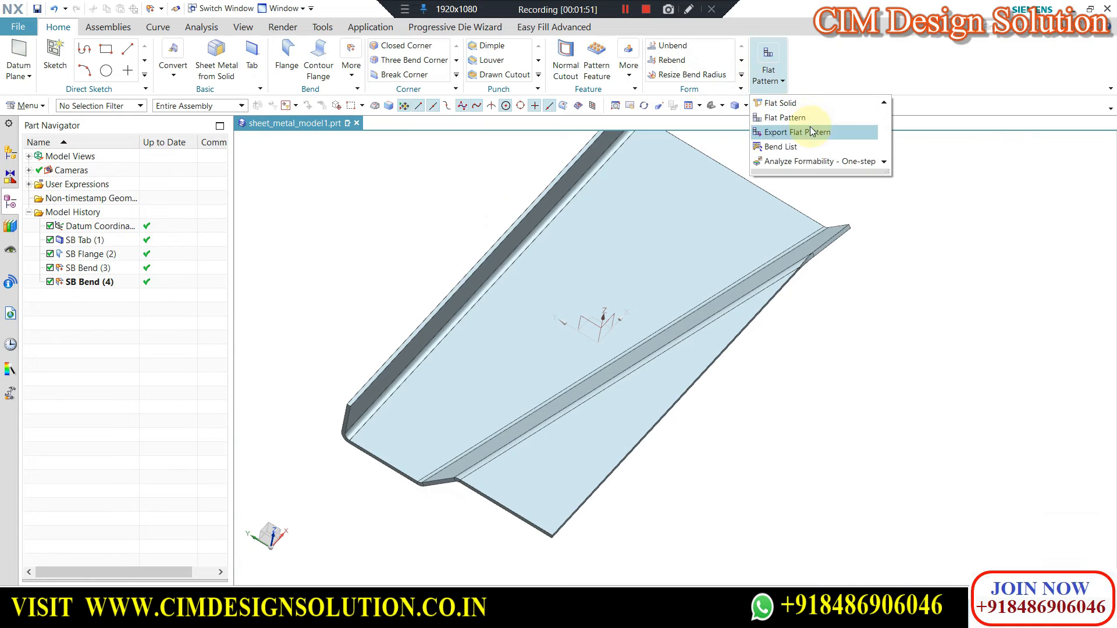
Create a Flat Solid of the twice-bent part with the tab's upper face as the stationary face.
left_click(782, 104)
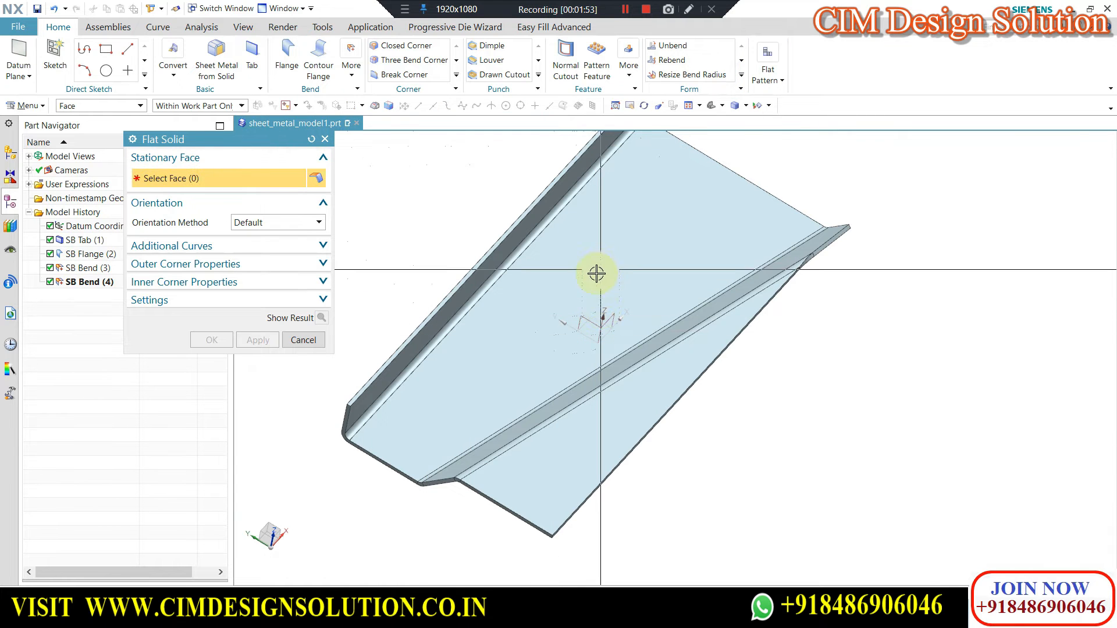
left_click(596, 273)
left_click(320, 319)
middle_click_drag(748, 337, 588, 305)
middle_click_drag(585, 279, 672, 380)
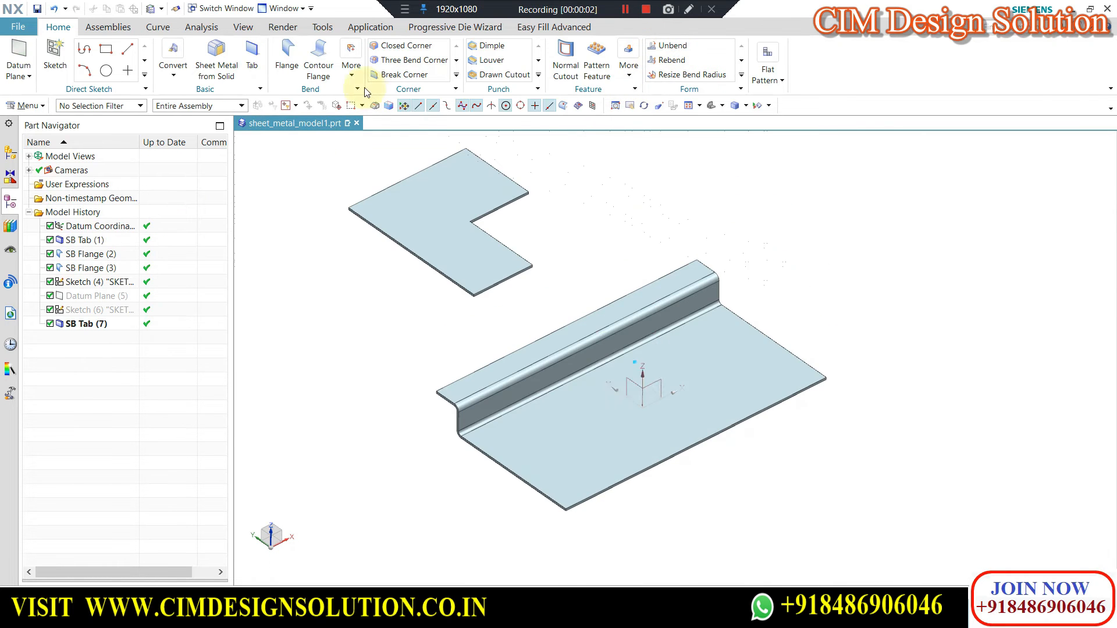
Start a Bridge Bend on the part with the separate L-shaped plate and the flanged tab.
left_click(351, 65)
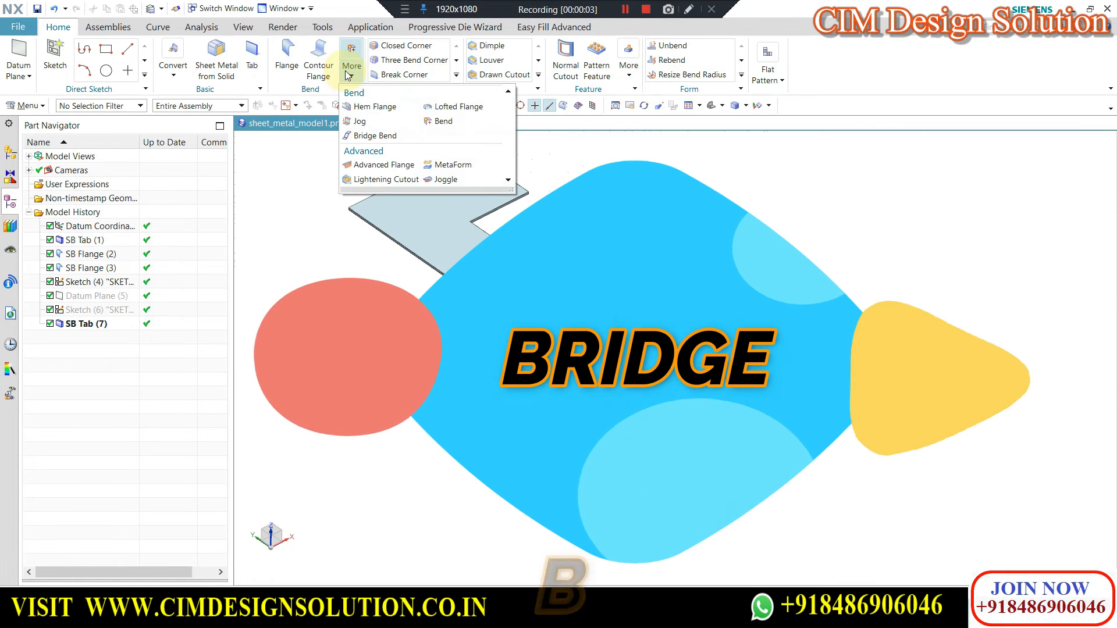
left_click(379, 137)
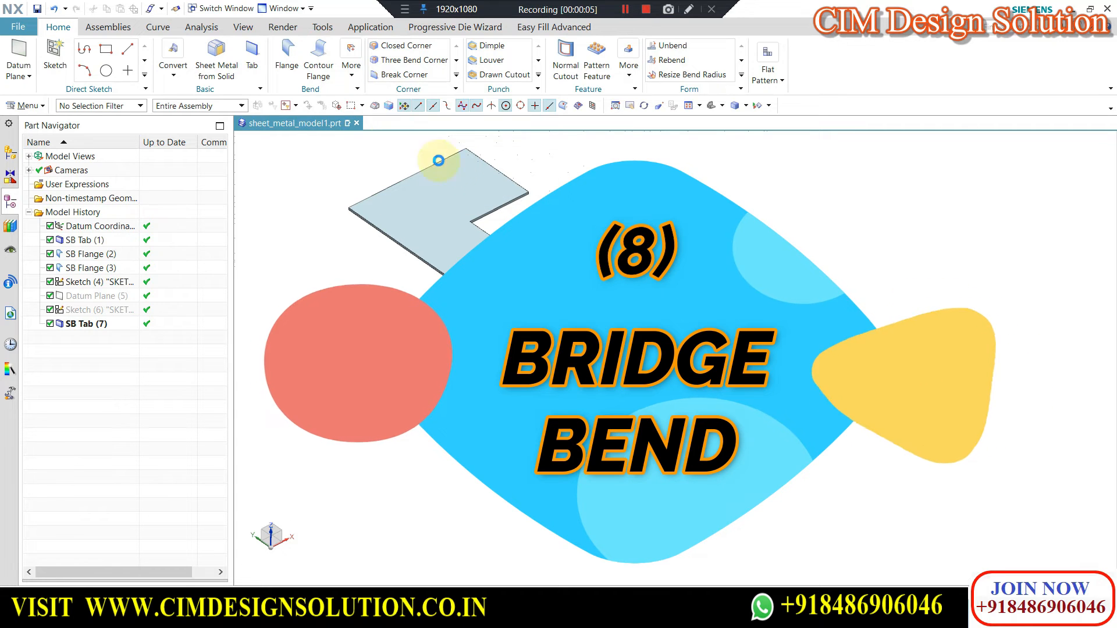
scroll(661, 232, "down", 2)
mouse_move(606, 280)
middle_mouse_down()
mouse_move(626, 274)
mouse_move(610, 289)
middle_mouse_up()
scroll(573, 245, "up", 3)
Switch the bridge bend type to Fold Transition and back to Z or U Transition.
left_click(156, 163)
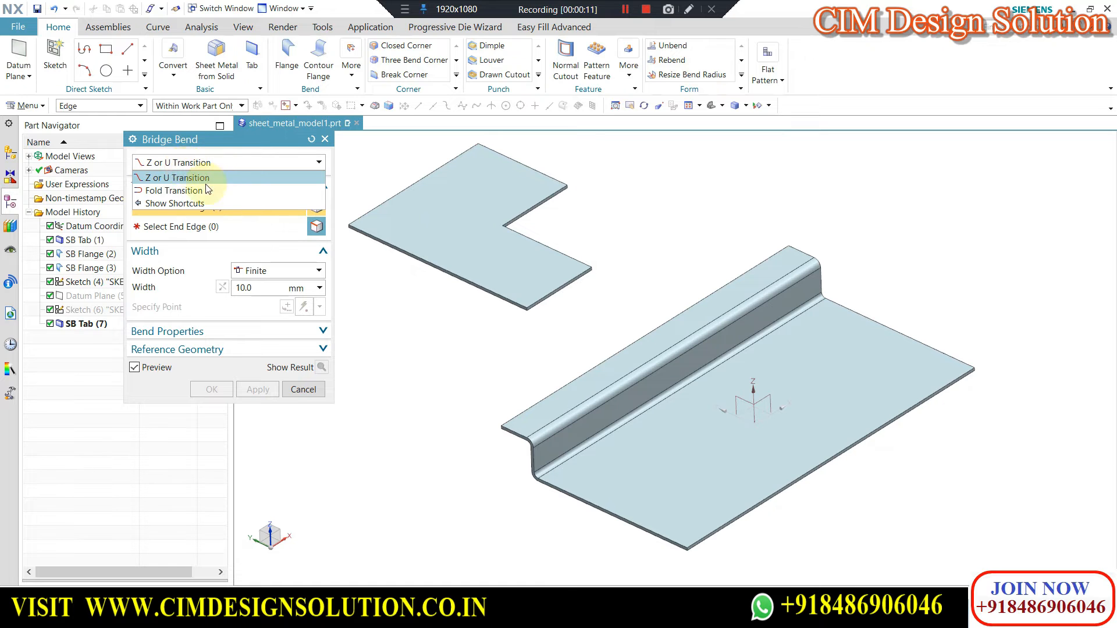
left_click(192, 191)
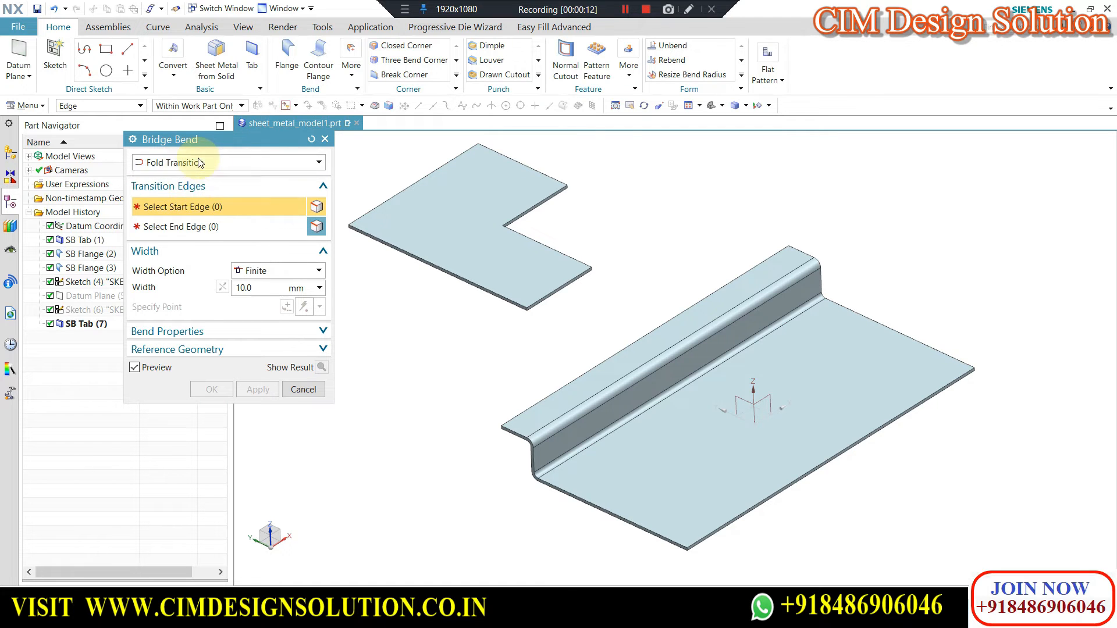
left_click(200, 163)
left_click(181, 177)
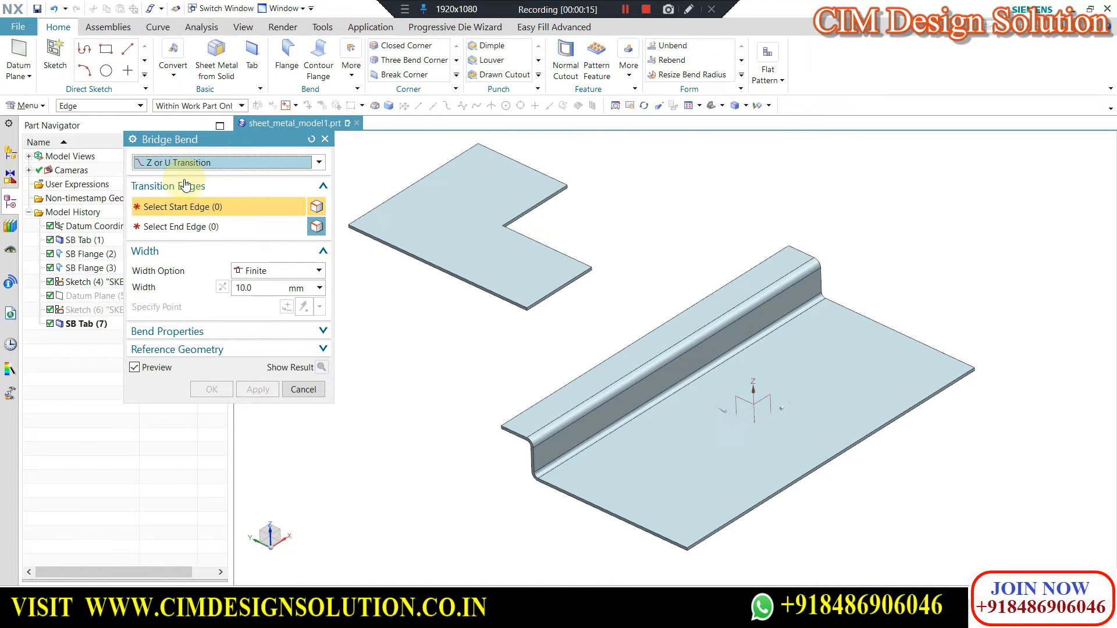
Select the L-shaped plate's upper end edge as the start edge and the flange's facing outer edge as the end edge.
scroll(549, 305, "up", 3)
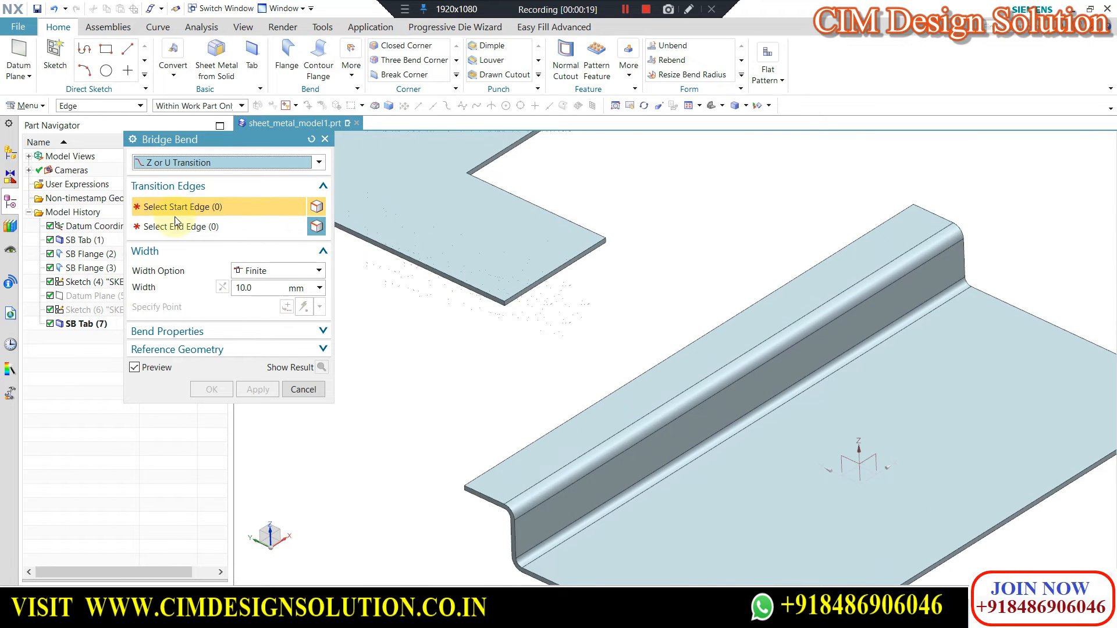
scroll(643, 320, "down", 2)
scroll(551, 289, "up", 5)
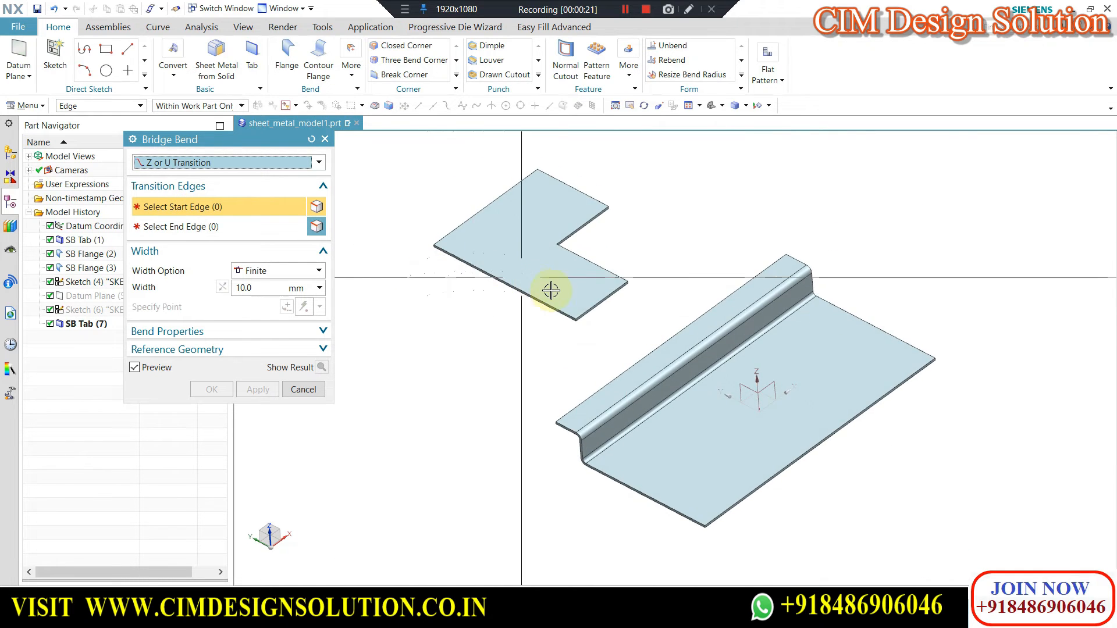
scroll(705, 317, "up", 4)
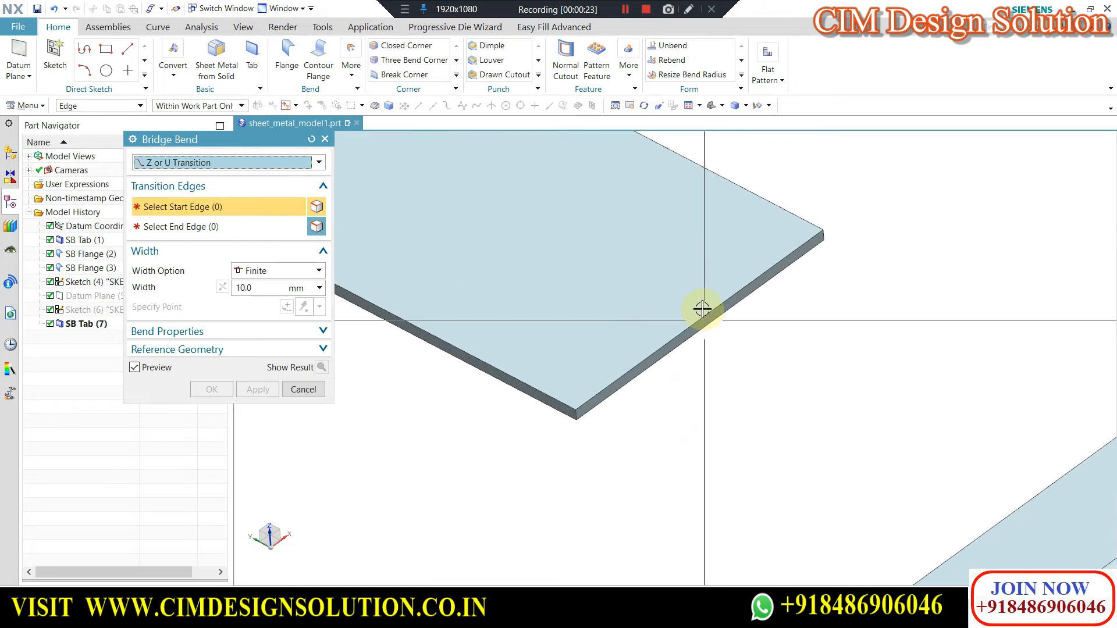
scroll(783, 317, "down", 4)
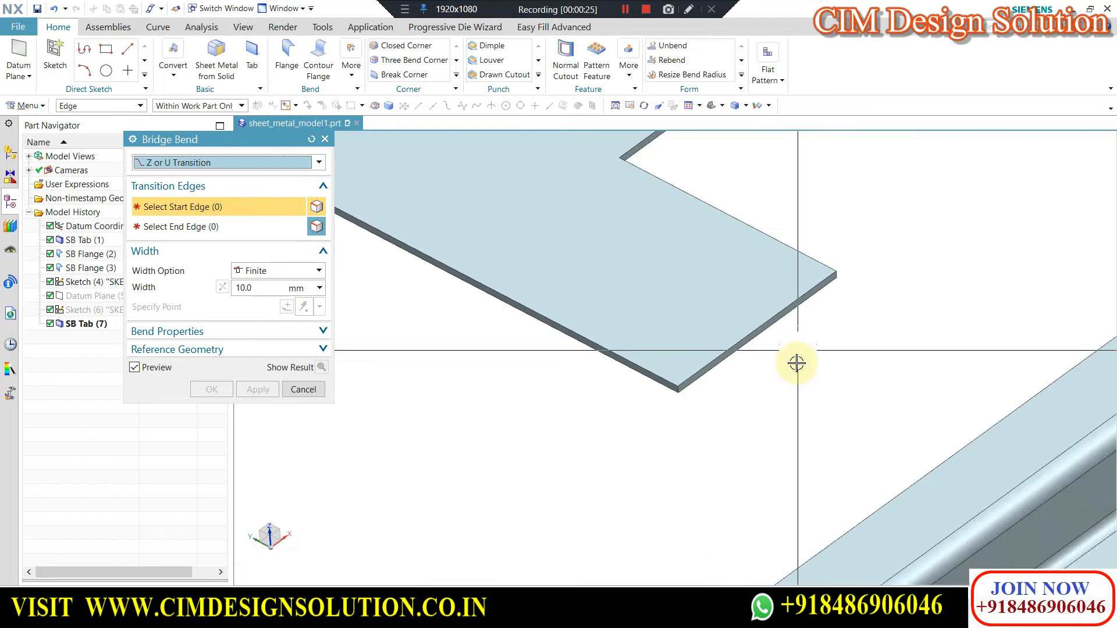
middle_click_drag(805, 349, 592, 392)
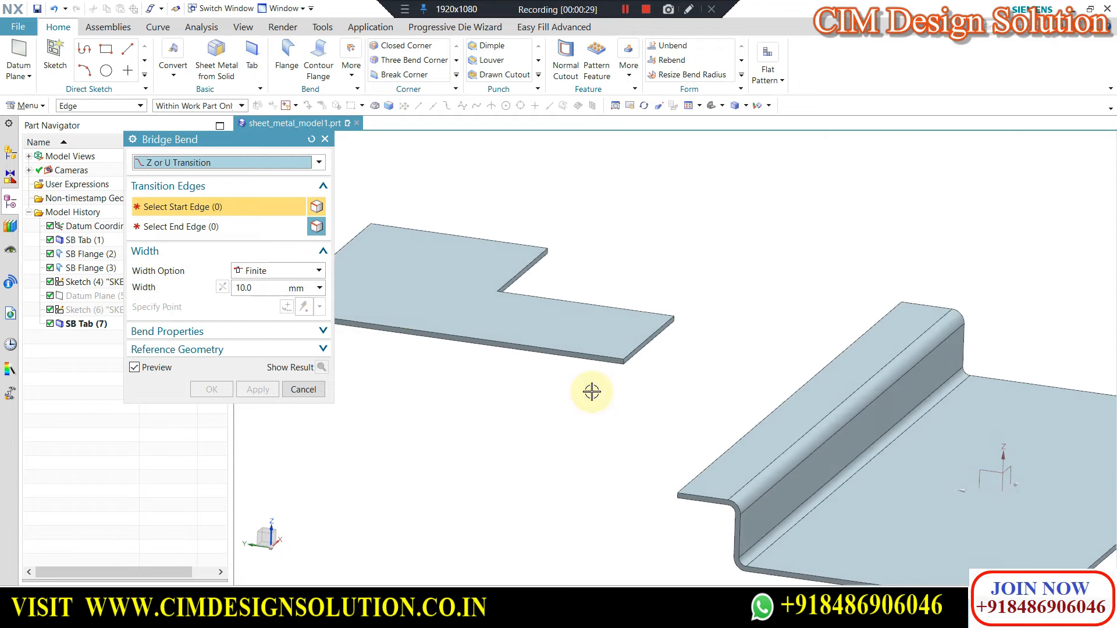
scroll(444, 264, "down", 1)
scroll(652, 363, "up", 4)
scroll(656, 333, "down", 4)
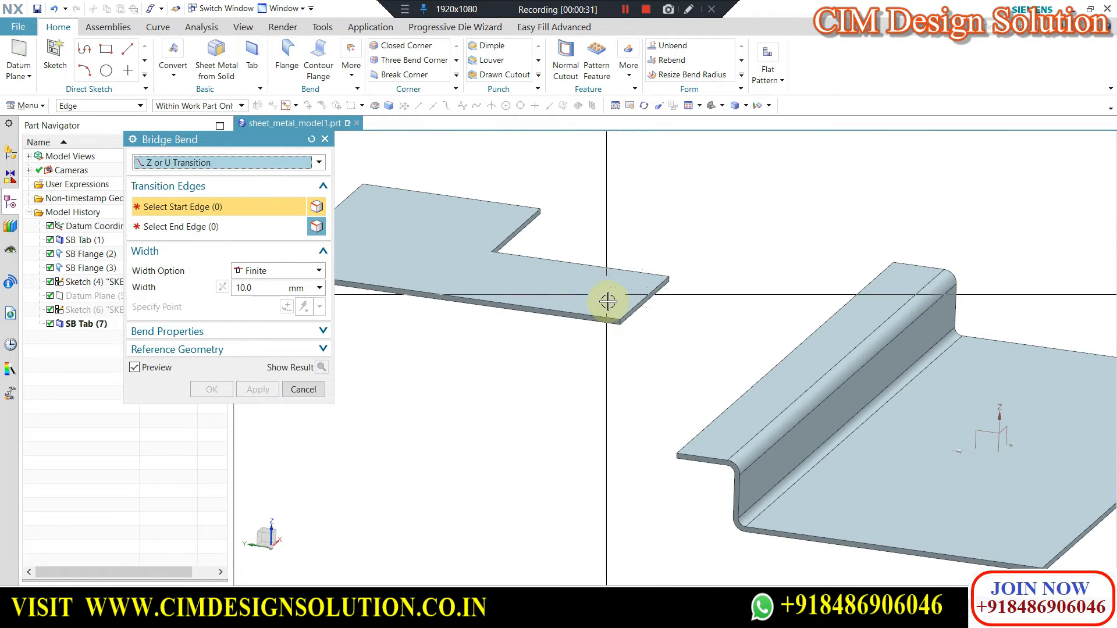
scroll(666, 332, "up", 4)
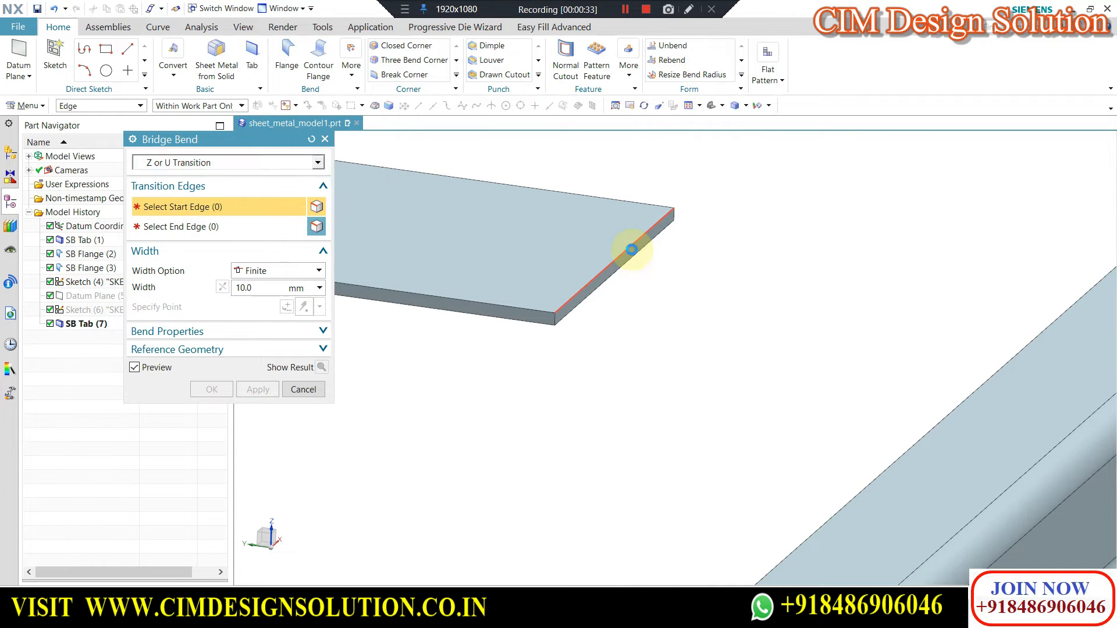
left_click(631, 249)
scroll(853, 399, "down", 4)
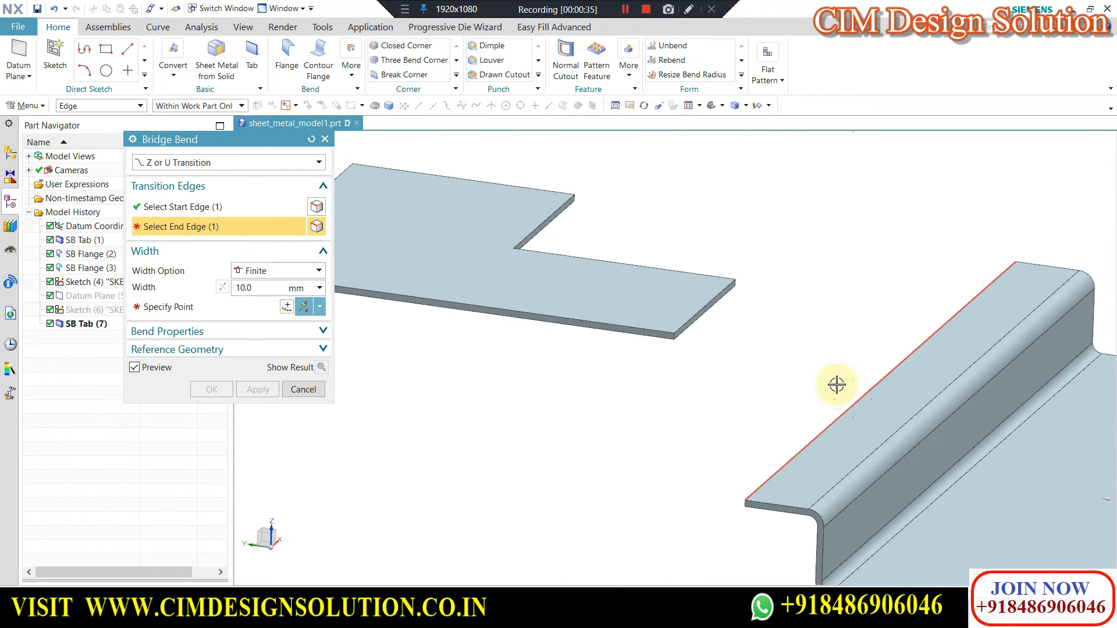
left_click(835, 384)
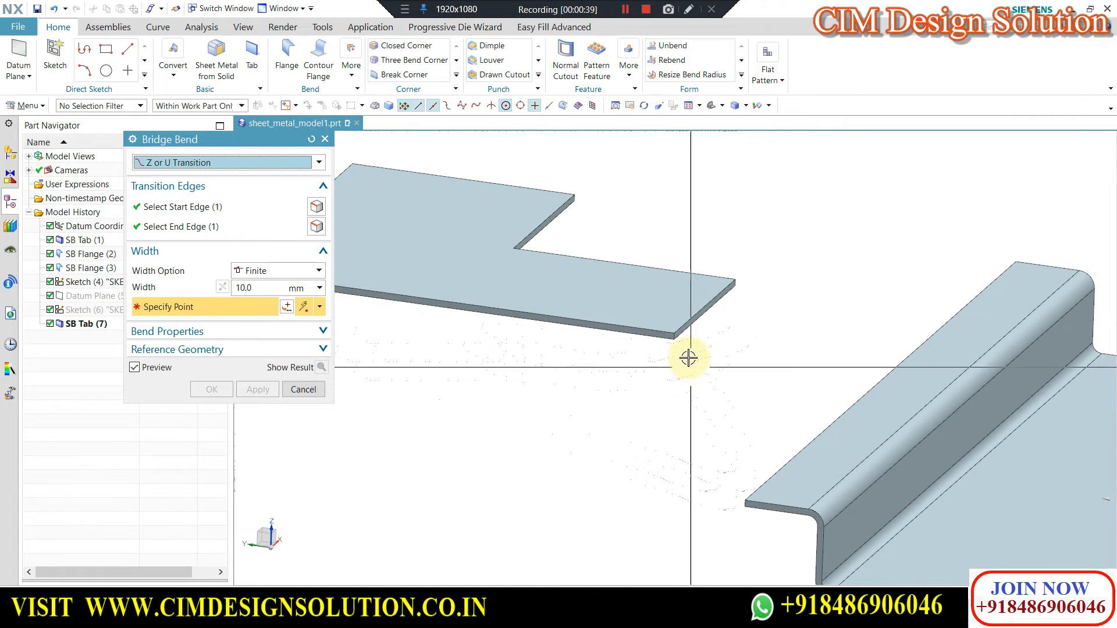
Anchor the Finite bridge at the near corner of the plate's start edge and set its width to 20 mm.
left_click(675, 329)
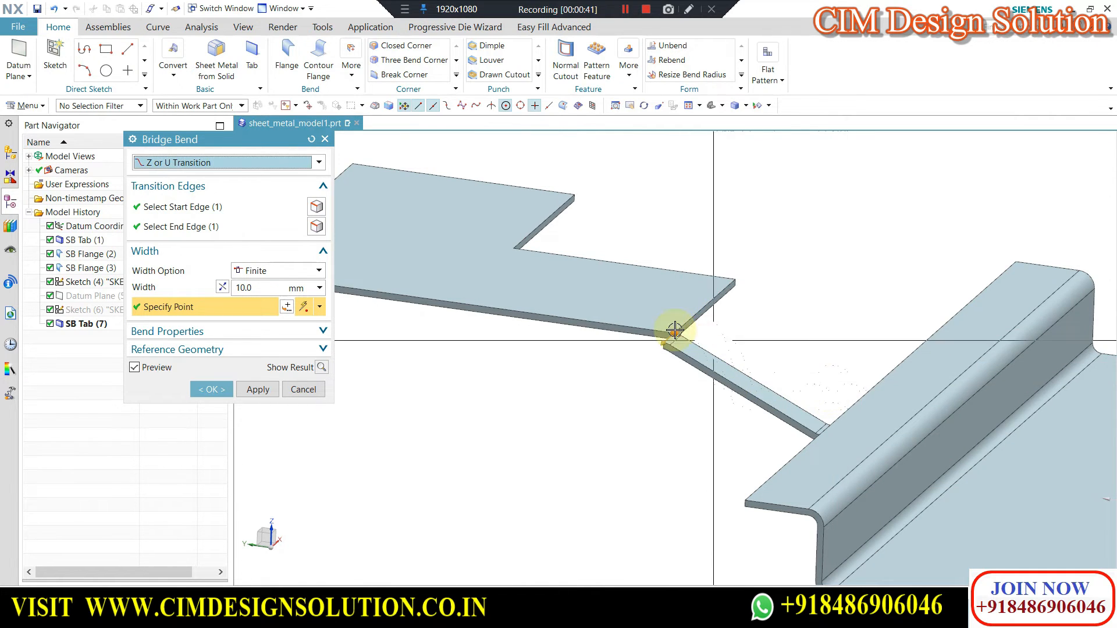
scroll(673, 327, "up", 2)
scroll(697, 319, "up", 2)
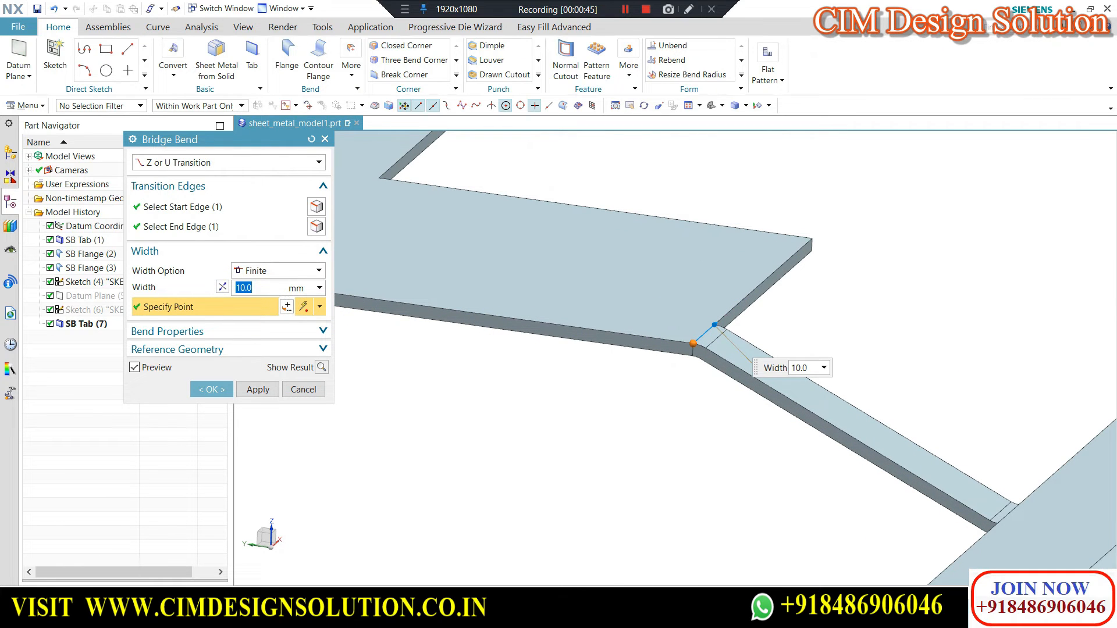
scroll(588, 254, "down", 4)
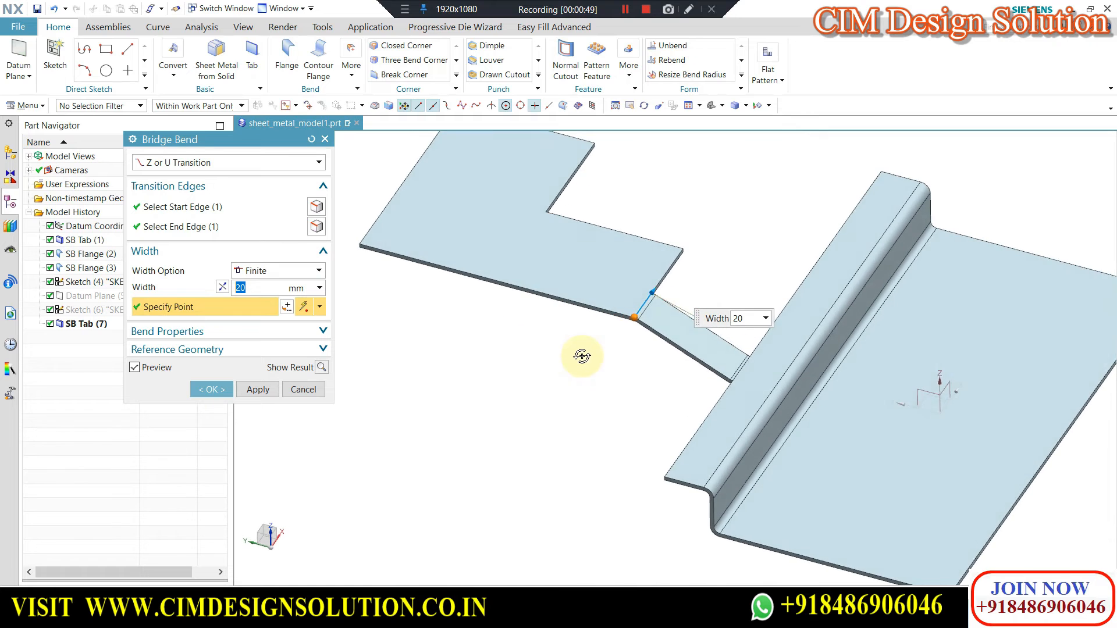
Change the bridge's width option to Symmetric and centre it on the midpoint of the plate's start edge.
scroll(668, 267, "up", 3)
left_click(272, 269)
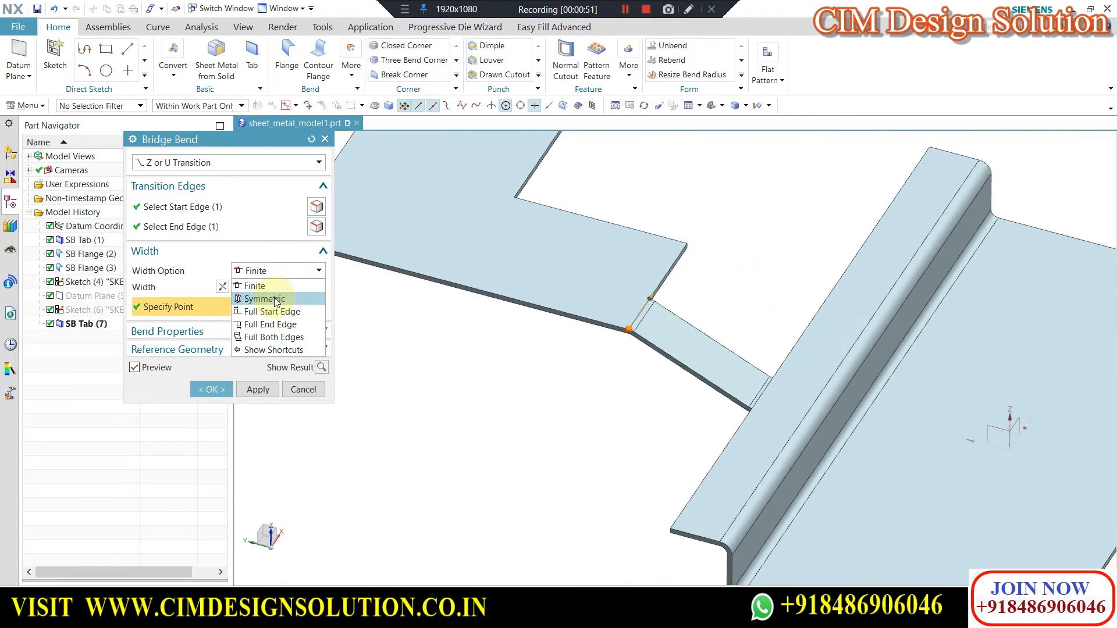
left_click(274, 298)
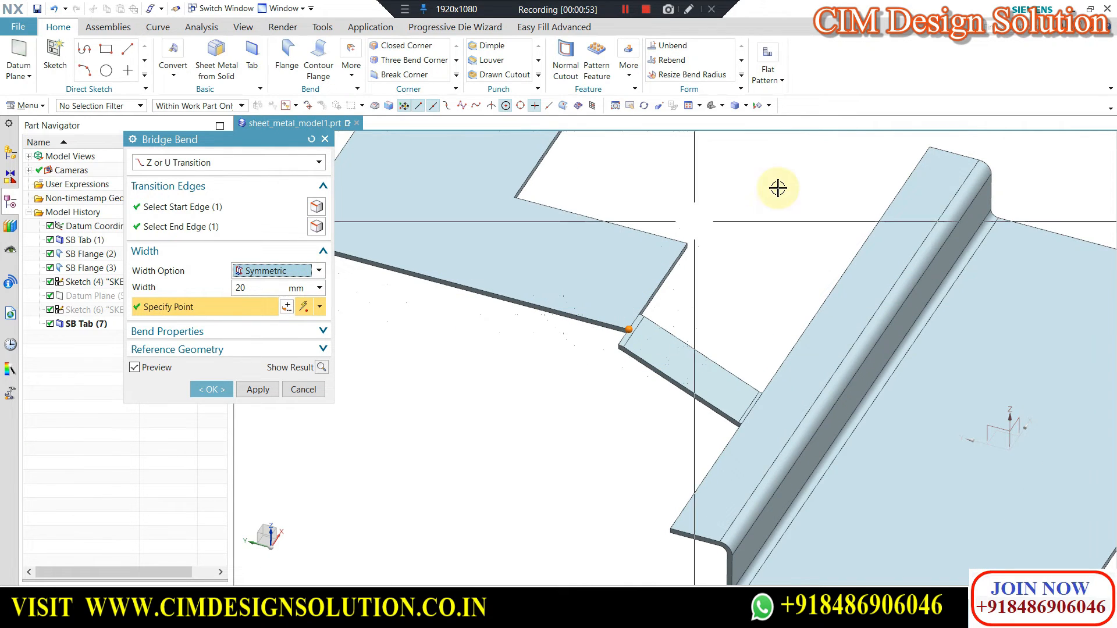
left_click(628, 328)
left_click(657, 286)
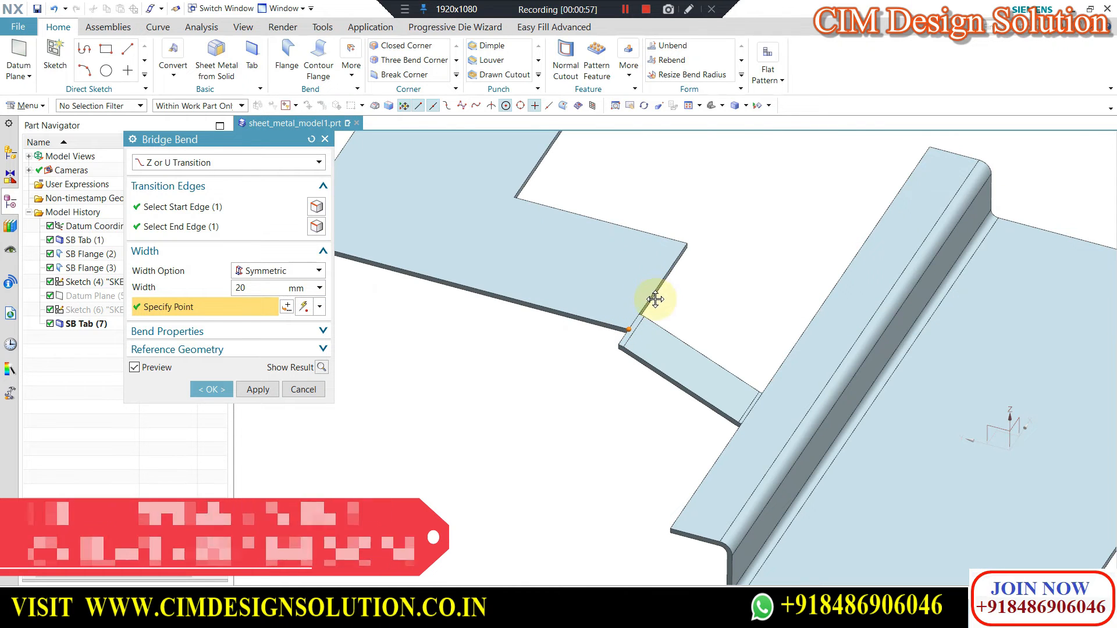
Change the bridge's width option to Full Start Edge and inspect the previewed transition.
left_click(279, 274)
left_click(267, 312)
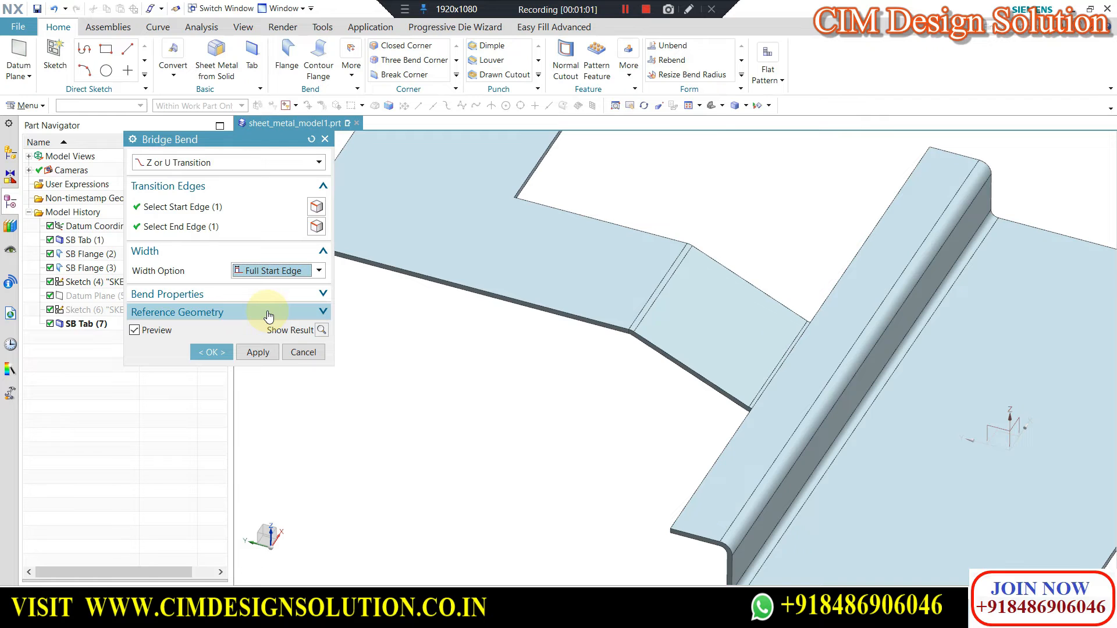
scroll(681, 327, "up", 1)
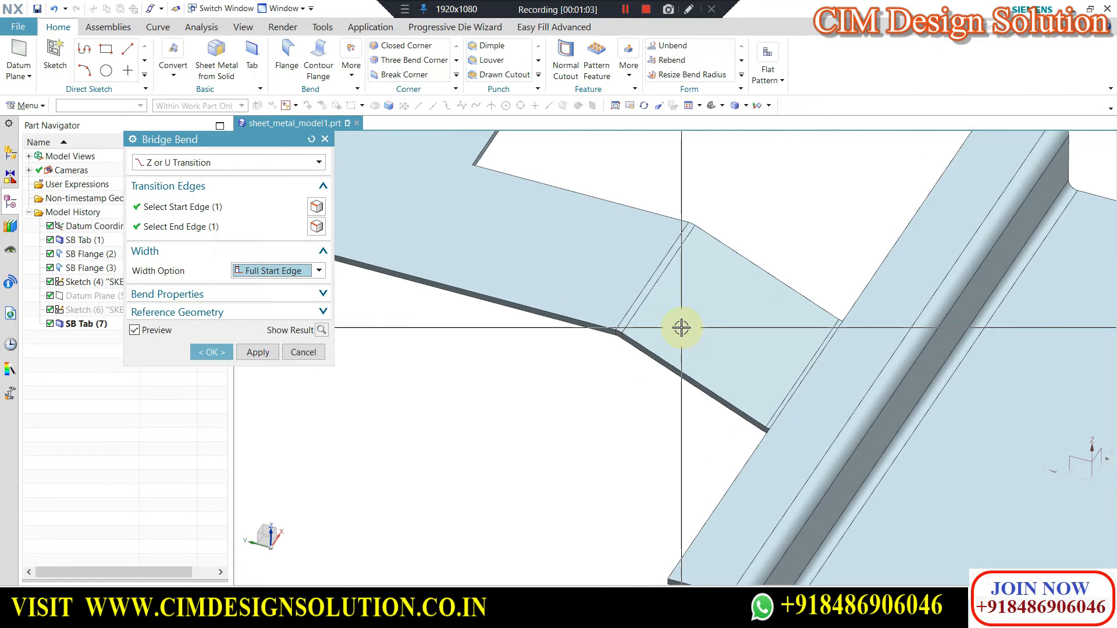
Change the bridge's width option to Full End Edge and view the whole part.
left_click(279, 272)
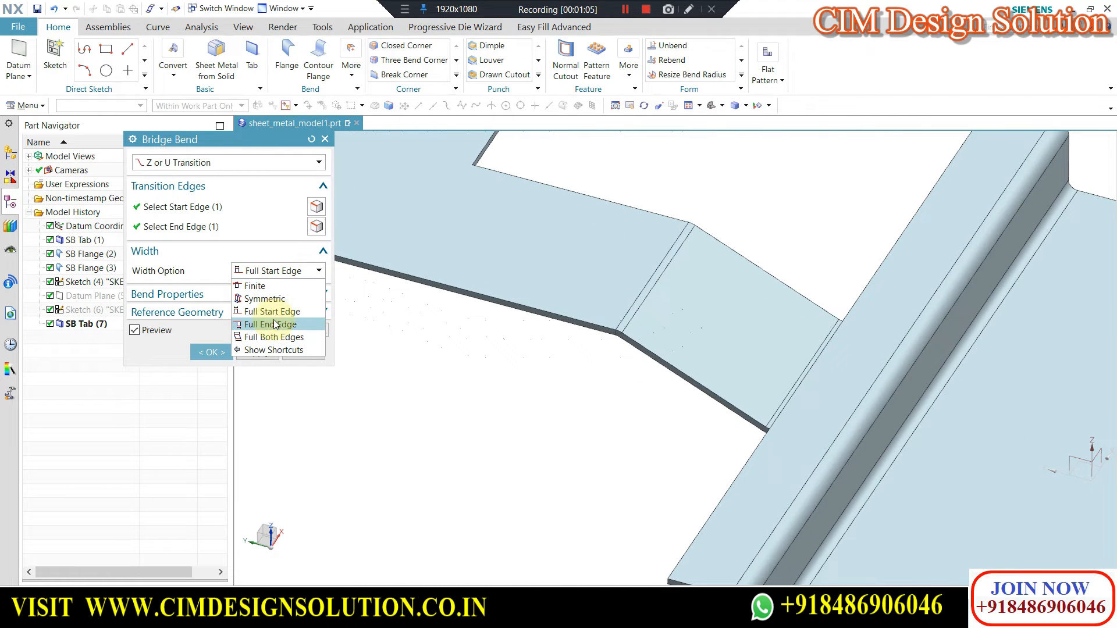
left_click(276, 324)
scroll(656, 373, "down", 2)
middle_click_drag(654, 366, 664, 344)
Open the list of width options for the bridge bend.
left_click(254, 272)
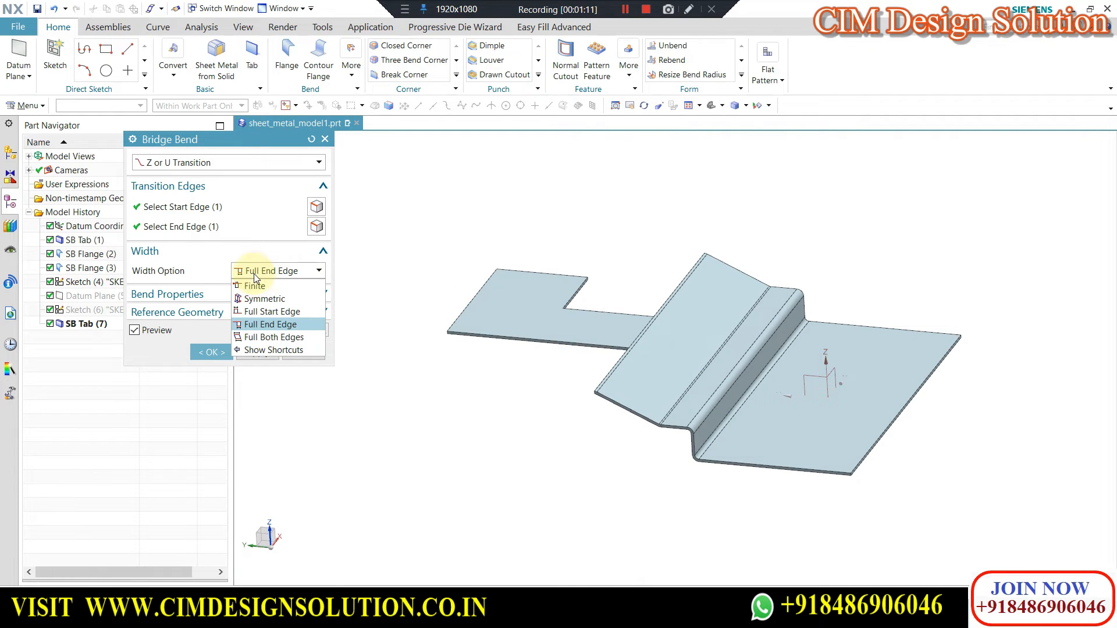
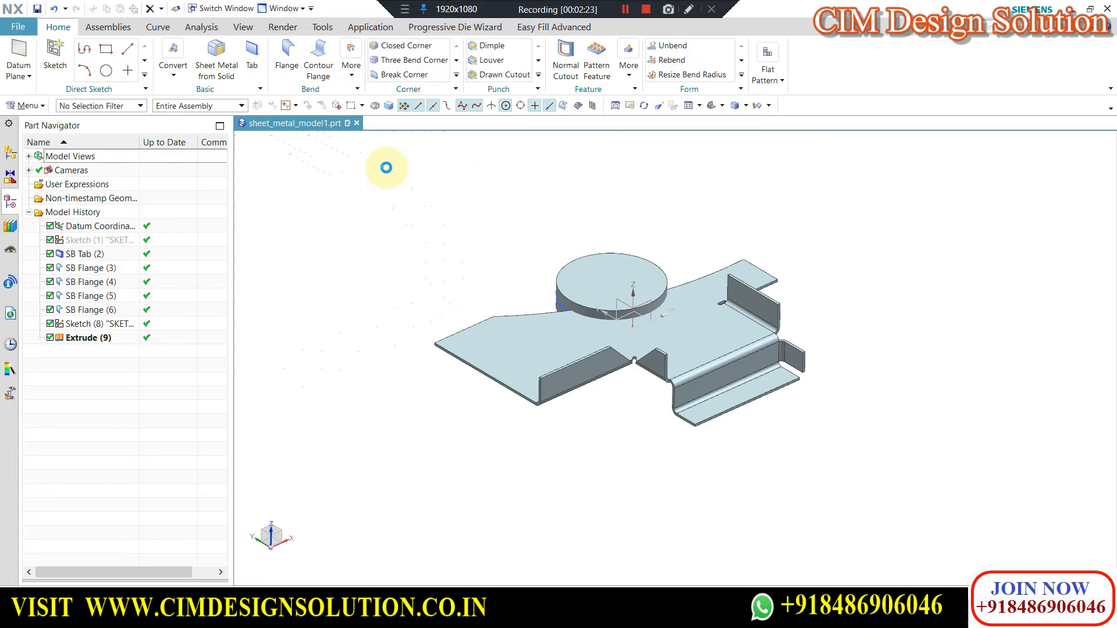
Set up a To Reference Advanced Flange from the plate's long edge beside the extruded disc, with the disc's cylindrical side face as reference.
left_click(190, 163)
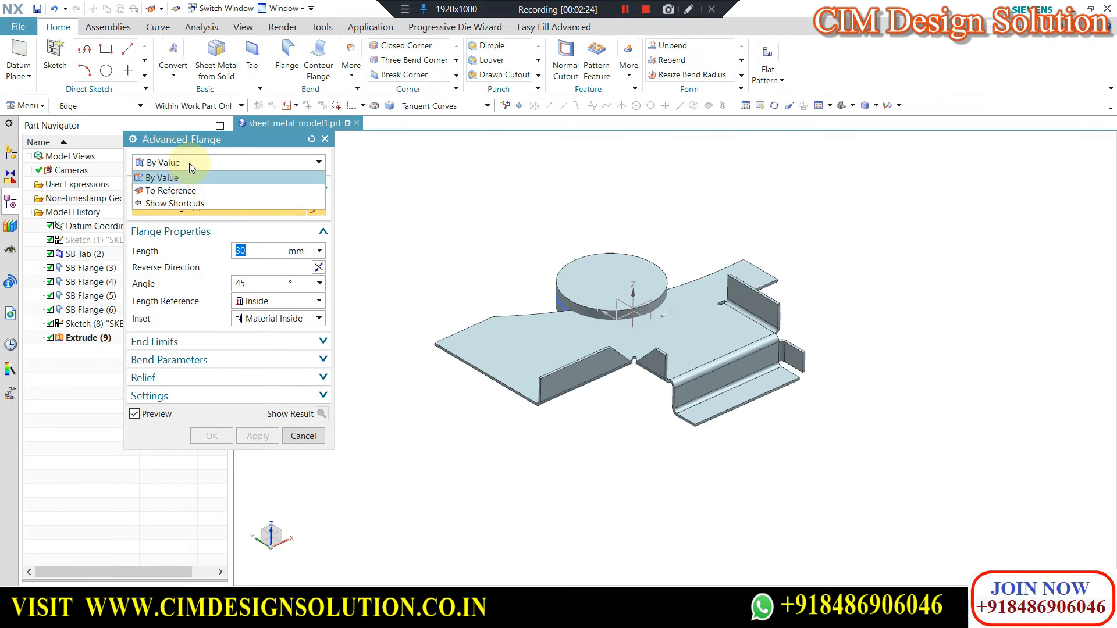
left_click(172, 190)
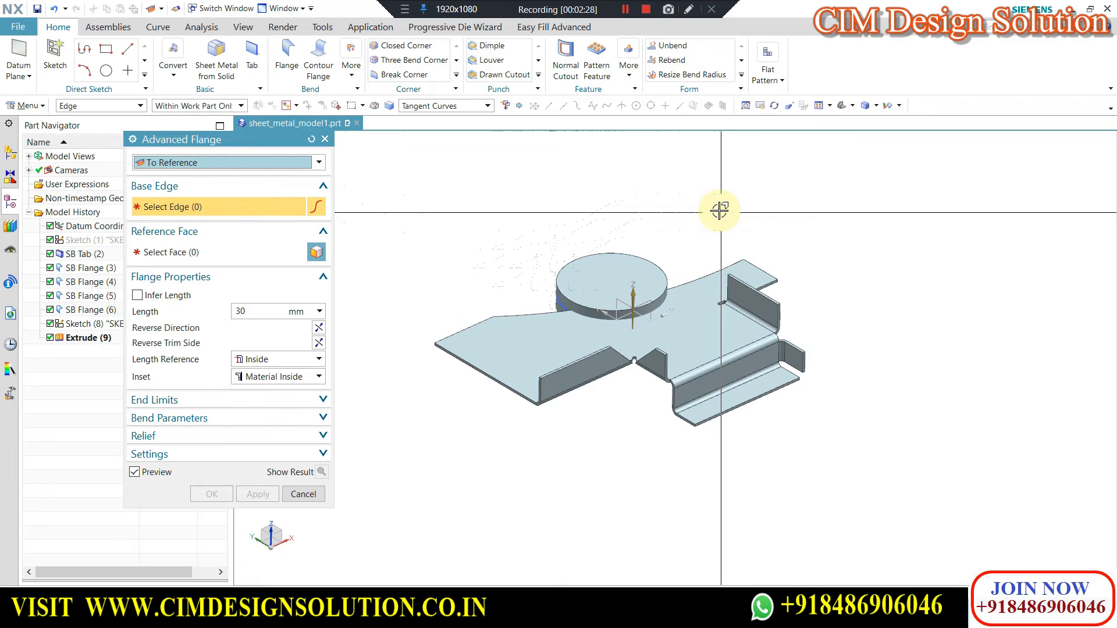
scroll(536, 310, "up", 3)
left_click(537, 310)
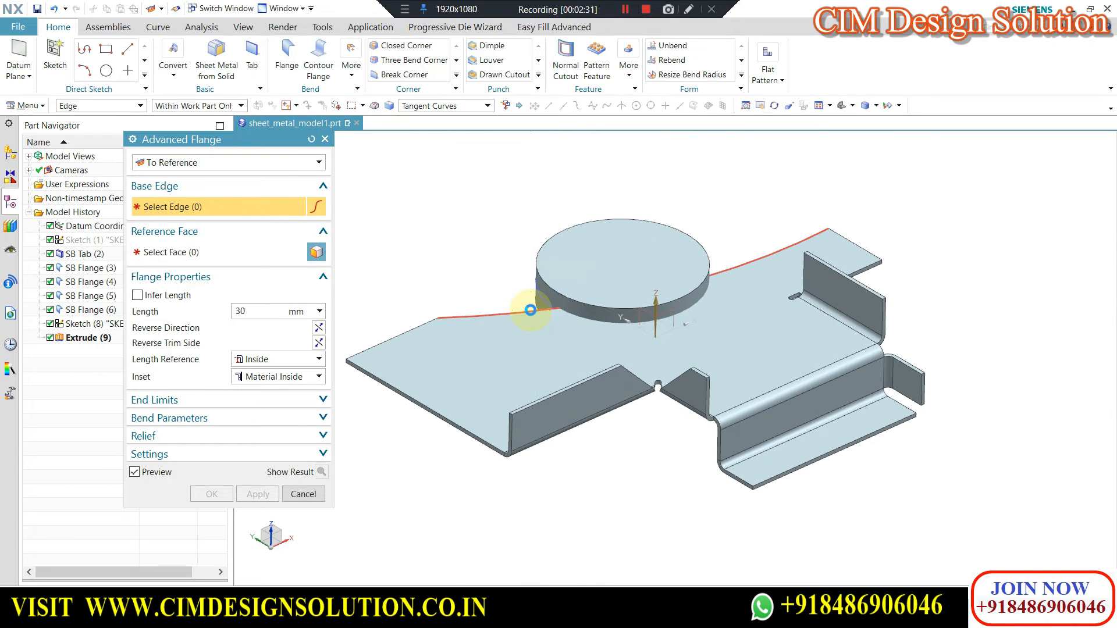
left_click(193, 256)
left_click(599, 311)
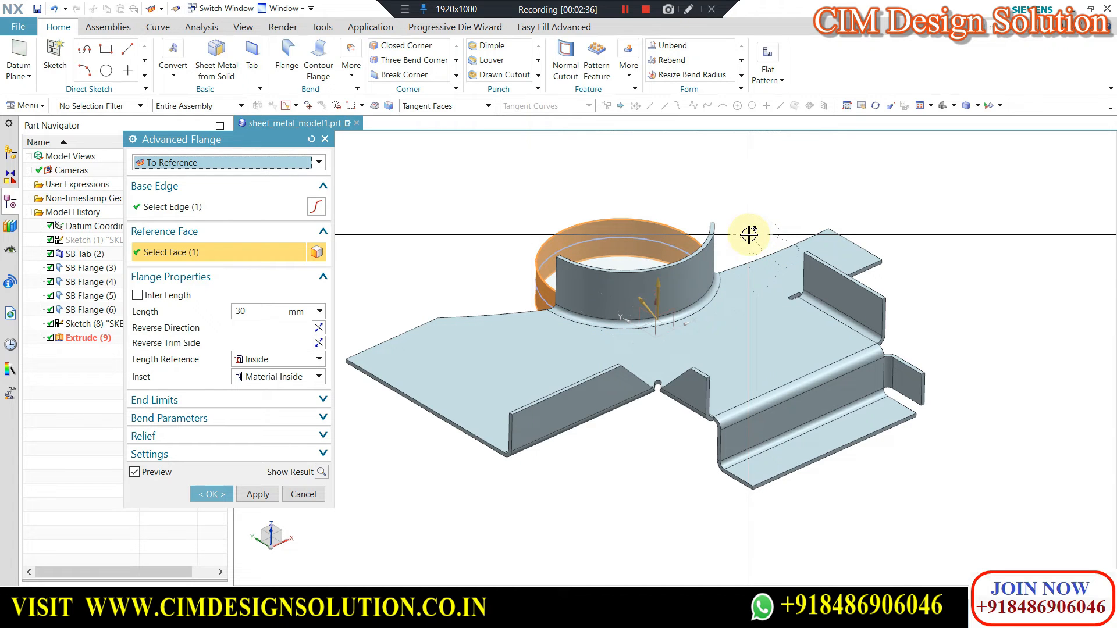
Infer the flange's length from the reference face and create the curved flange.
scroll(682, 277, "down", 3)
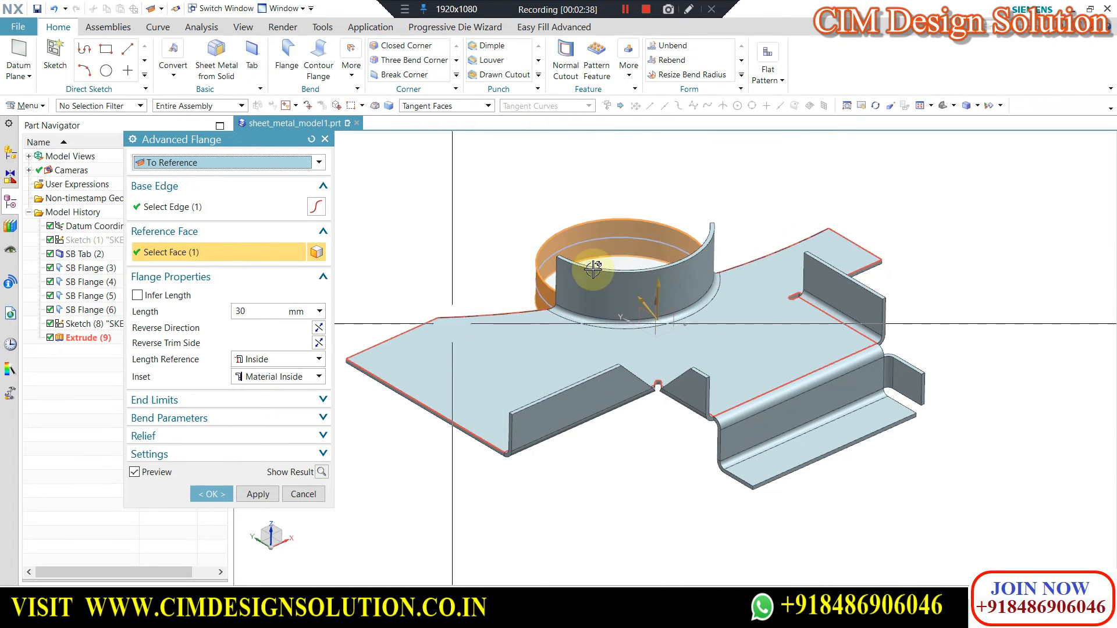
middle_click_drag(681, 277, 369, 316)
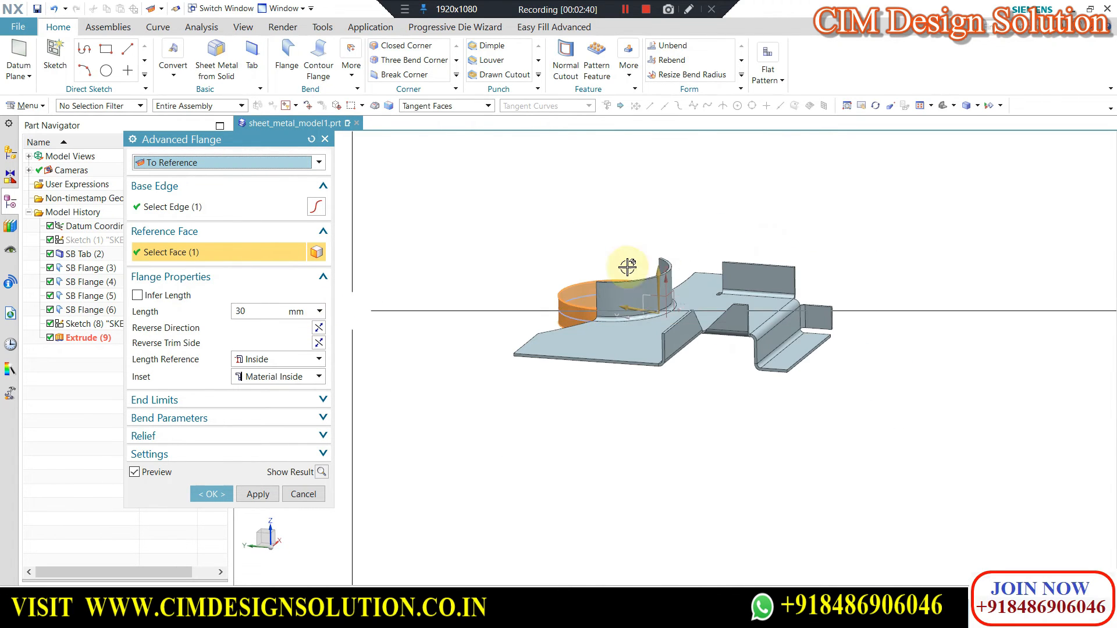
scroll(641, 307, "up", 6)
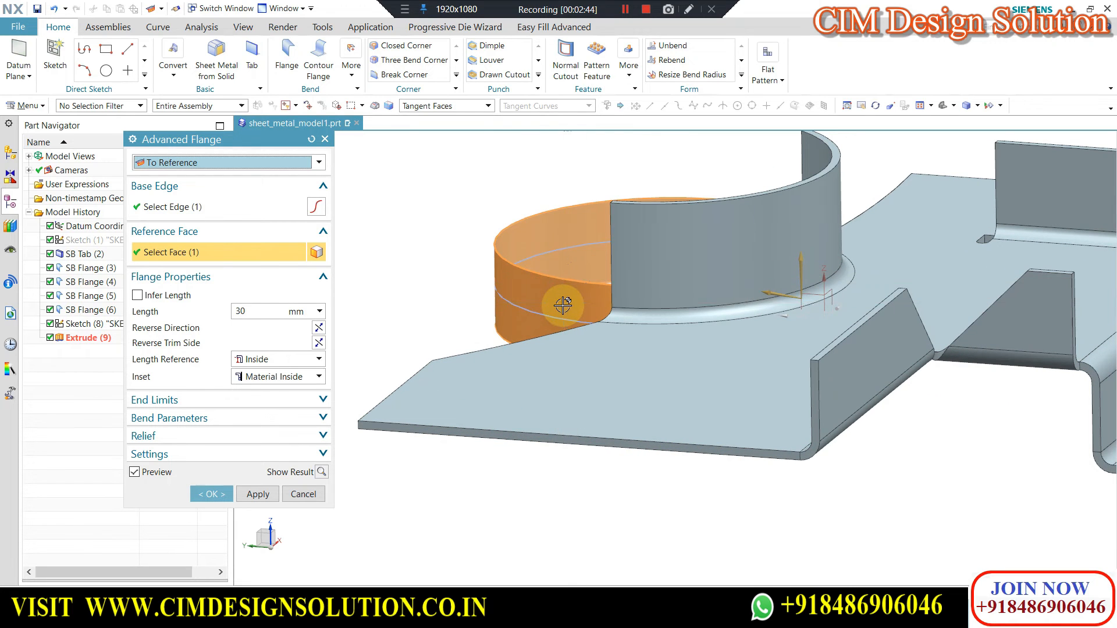
scroll(558, 317, "up", 2)
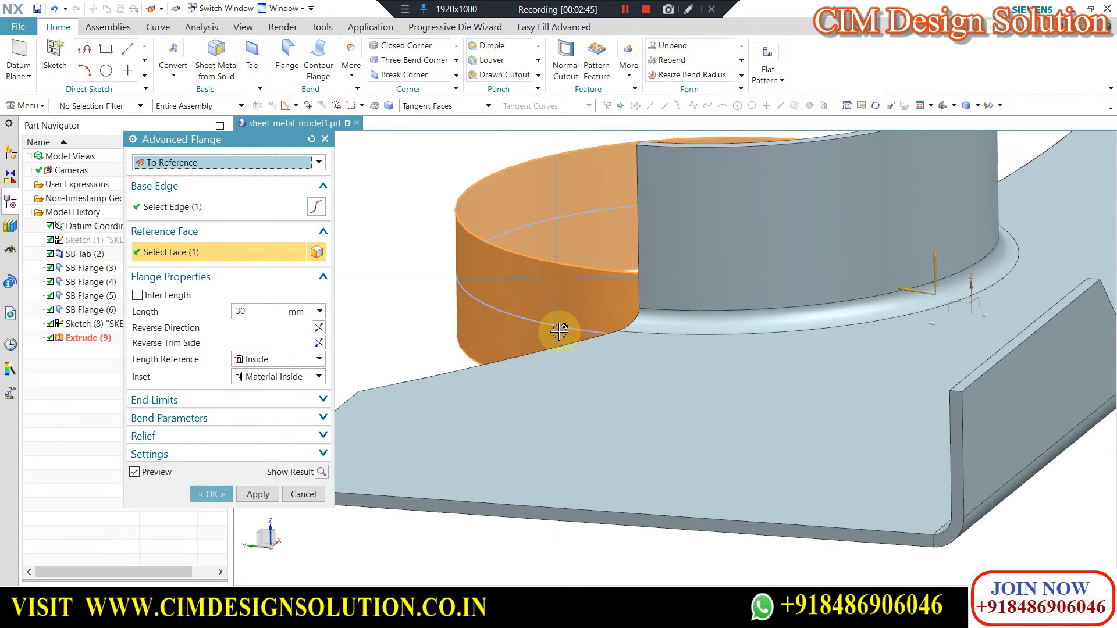
left_click(137, 295)
scroll(612, 256, "down", 2)
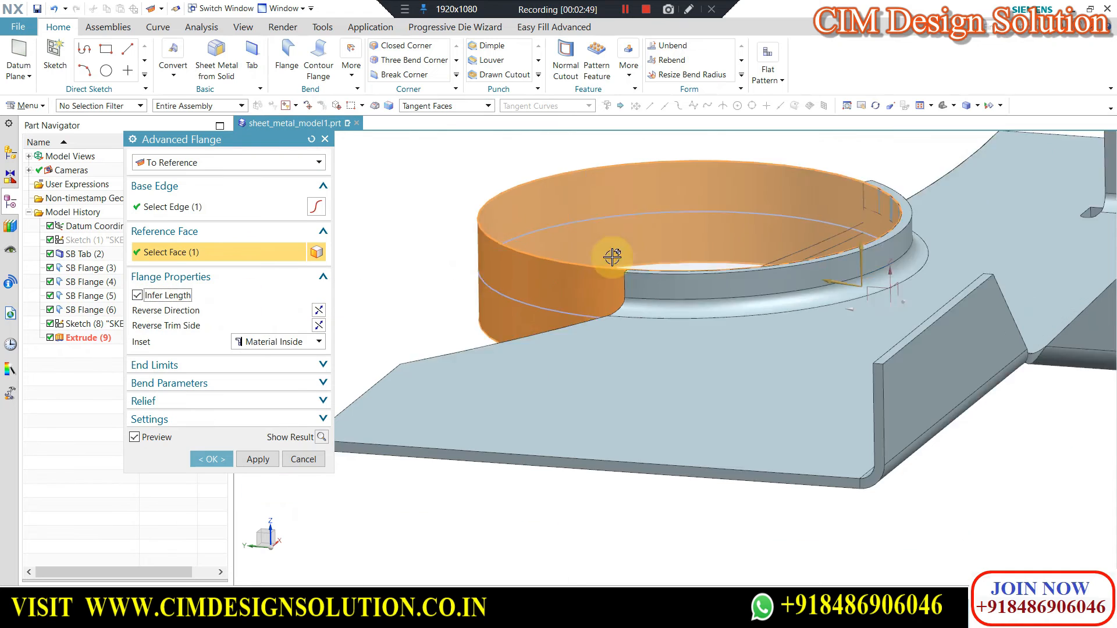
scroll(612, 256, "down", 1)
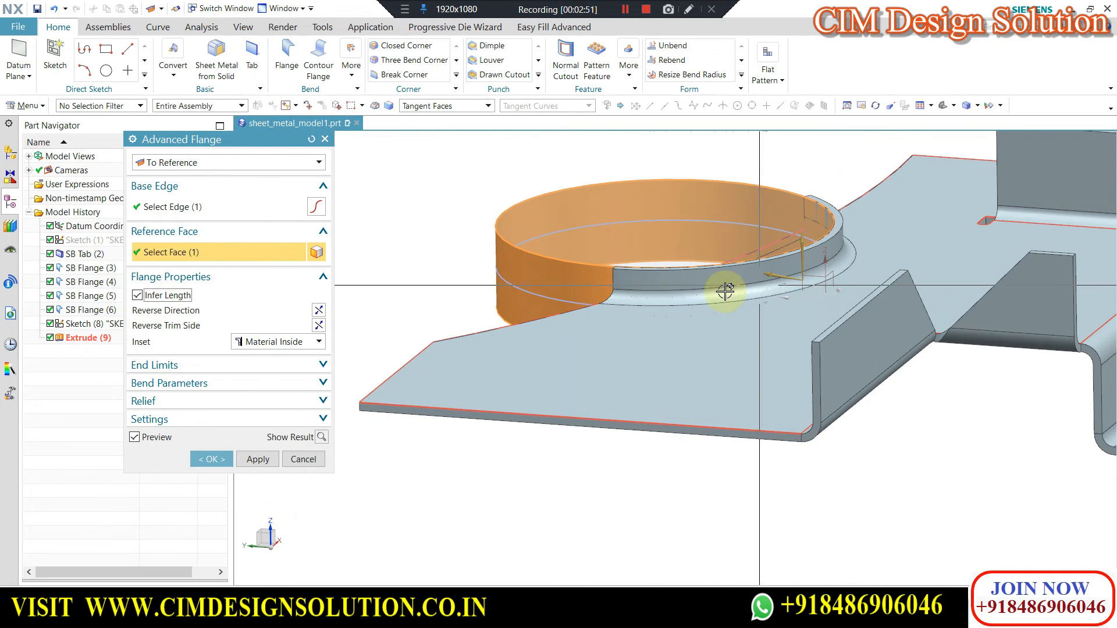
scroll(681, 250, "down", 4)
middle_click_drag(693, 236, 681, 279)
scroll(658, 385, "down", 2)
scroll(755, 233, "up", 2)
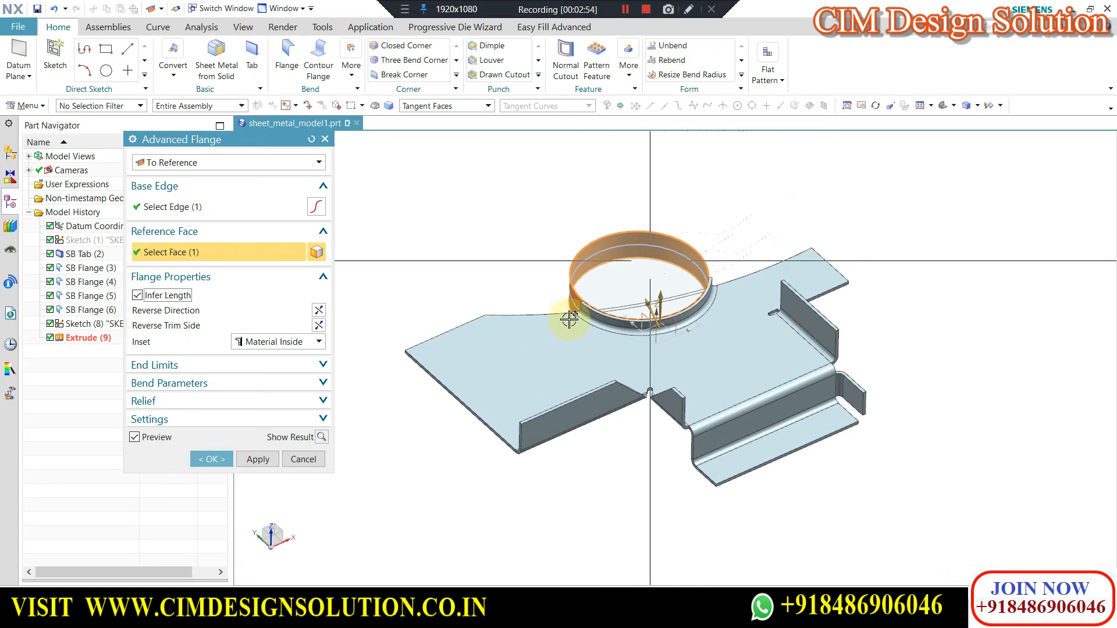
scroll(572, 320, "up", 2)
left_click(750, 270)
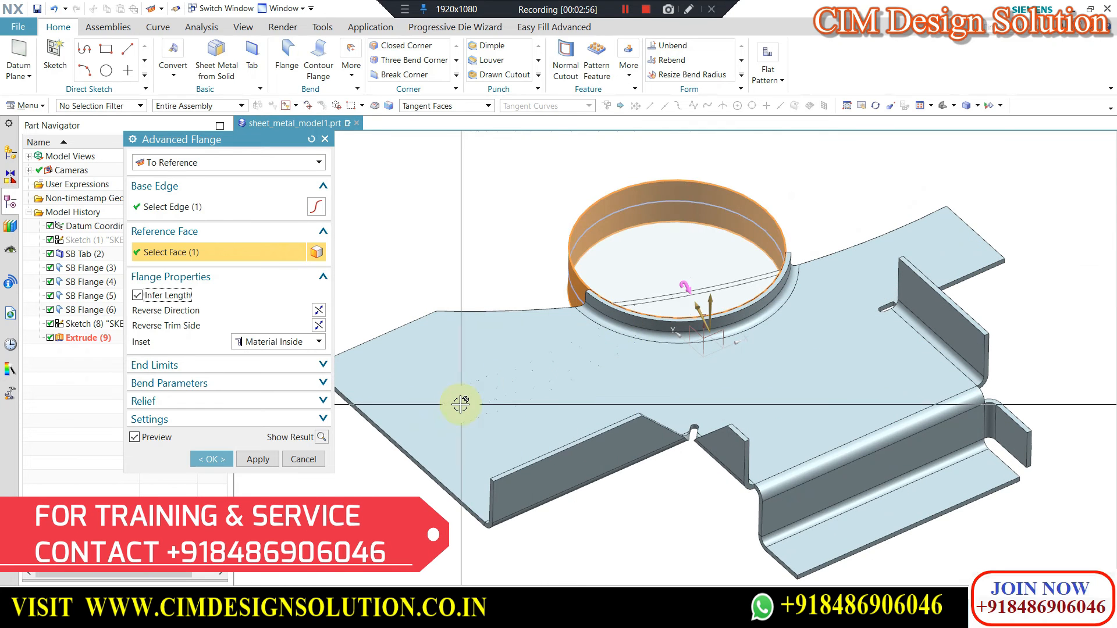
left_click(212, 459)
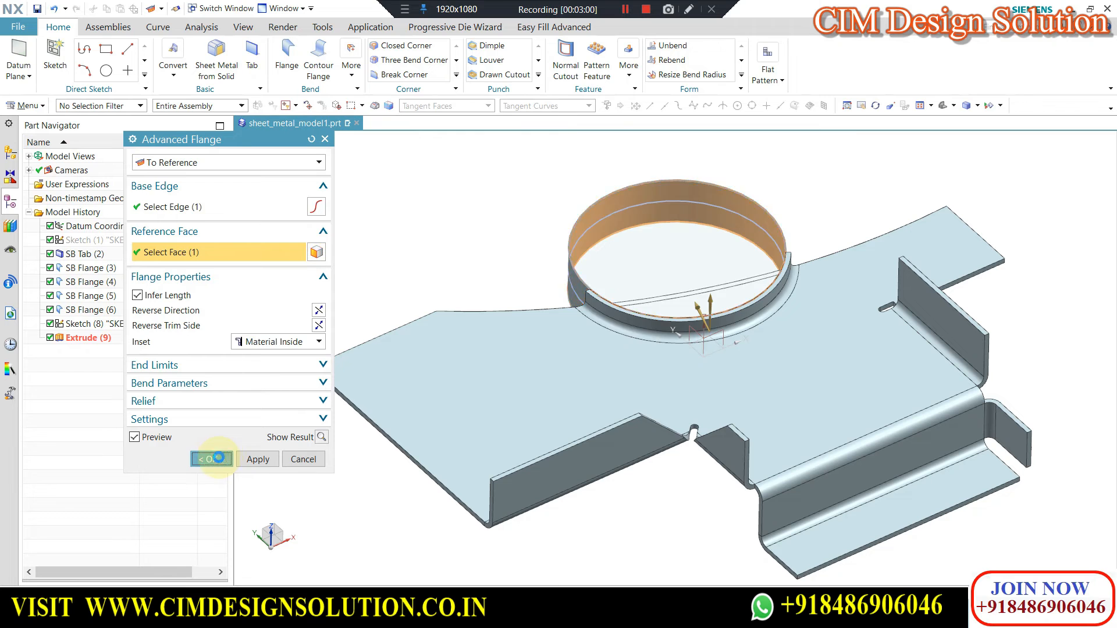
Hide the extruded disc to expose the new curved flange.
left_click(637, 240)
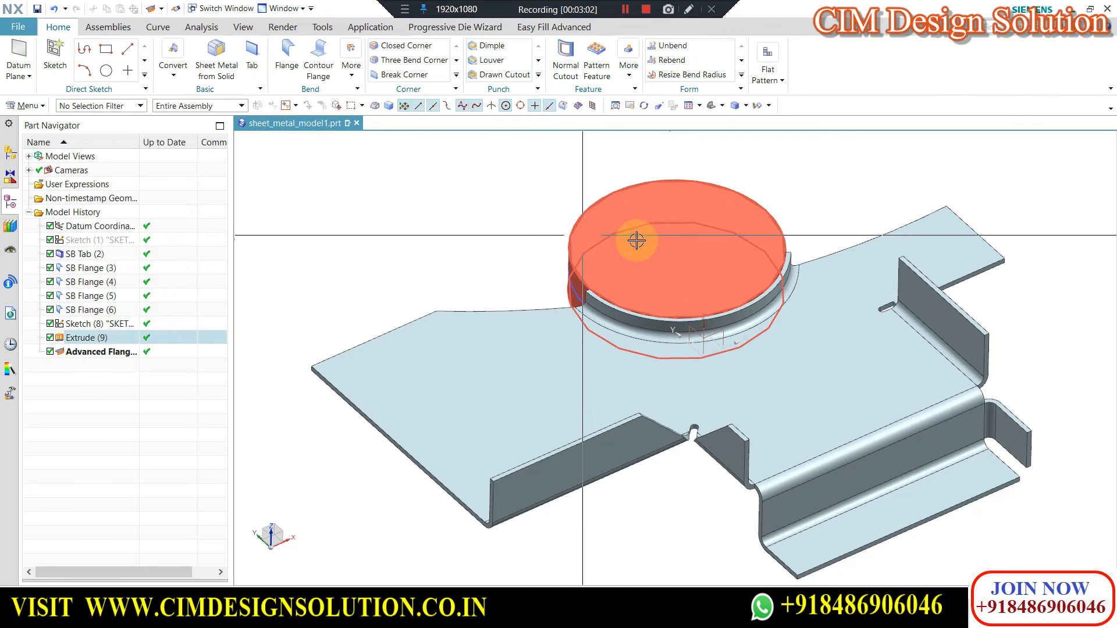
key("ctrl+b")
middle_click_drag(639, 364, 748, 326)
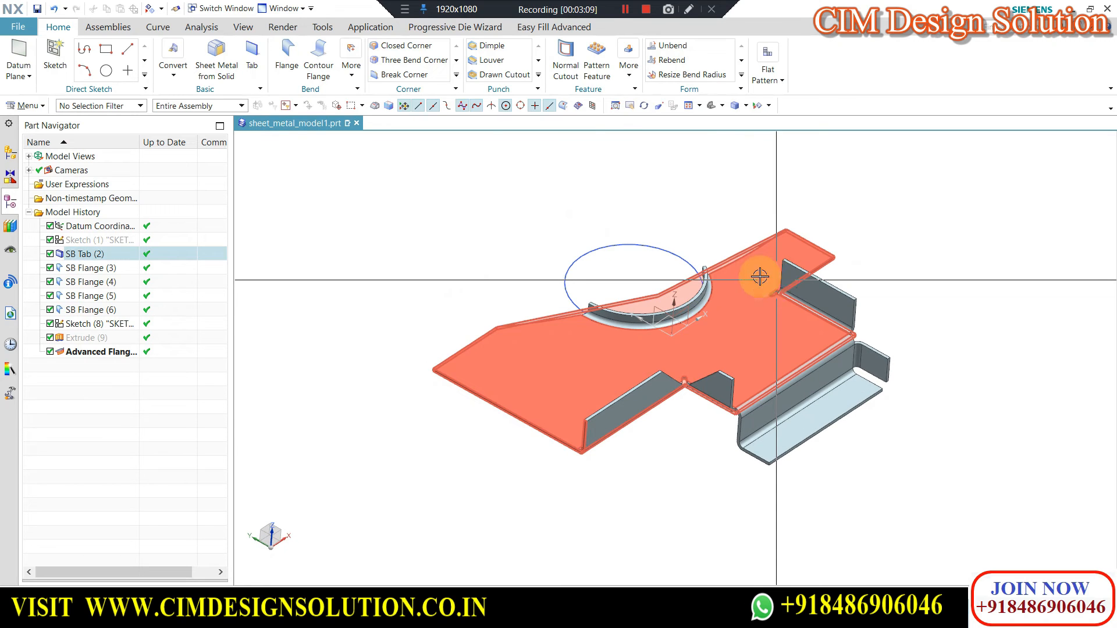
Start MetaForm in the Bracket_17_stp part and select the bracket's tangent upper faces as the start region.
left_click(352, 78)
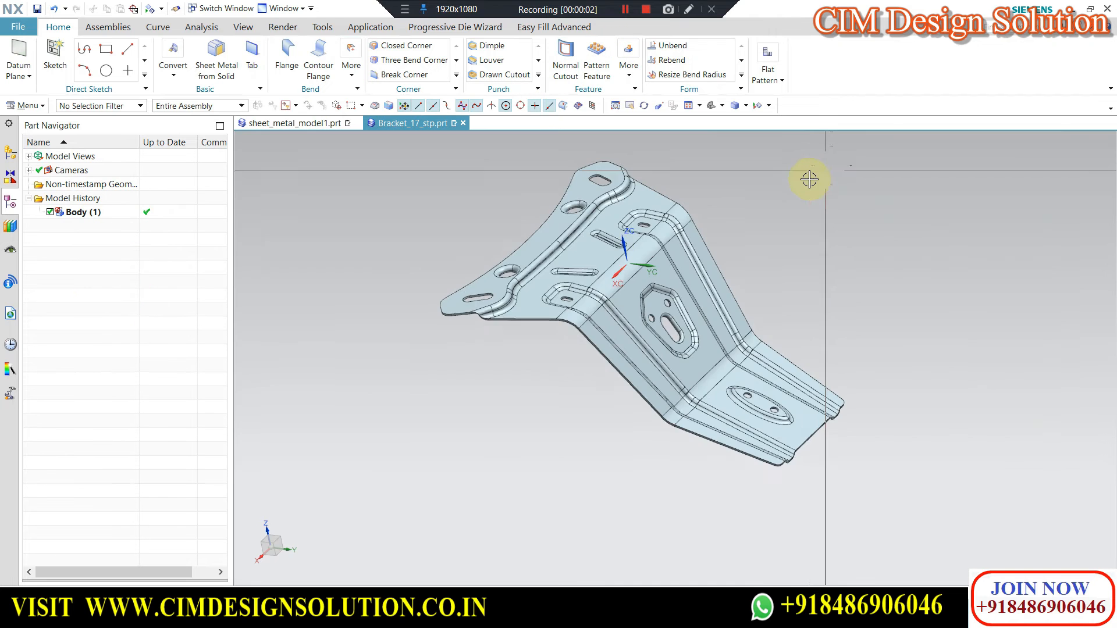
left_click(352, 61)
left_click(443, 167)
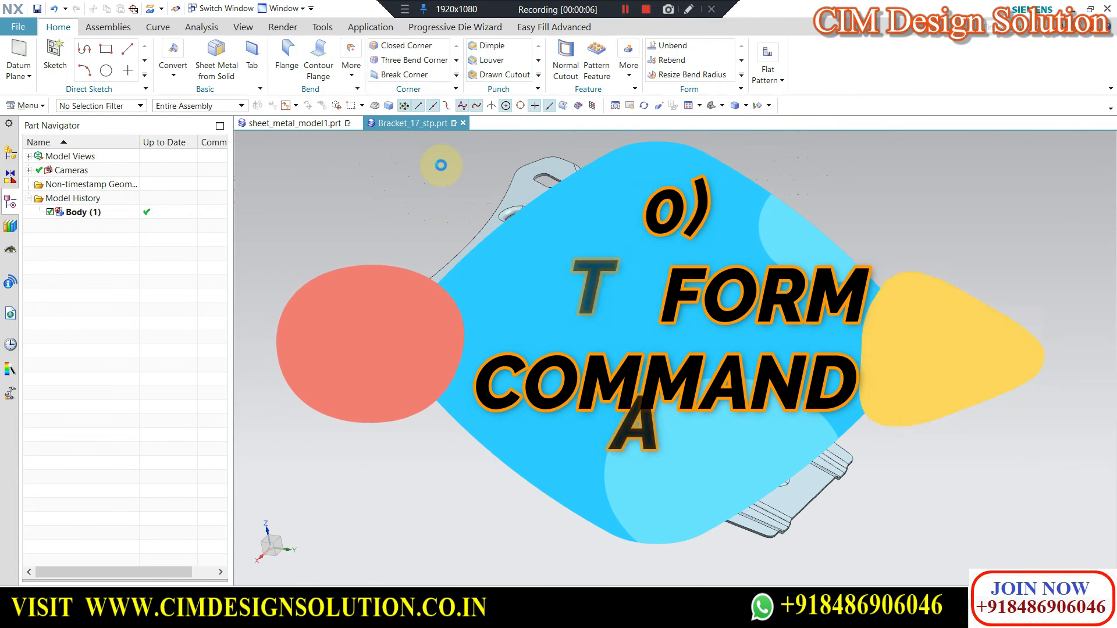
scroll(632, 244, "down", 2)
mouse_move(615, 252)
middle_mouse_down()
mouse_move(605, 237)
mouse_move(618, 267)
mouse_move(638, 242)
mouse_move(624, 263)
middle_mouse_up()
scroll(656, 277, "down", 1)
scroll(627, 272, "up", 2)
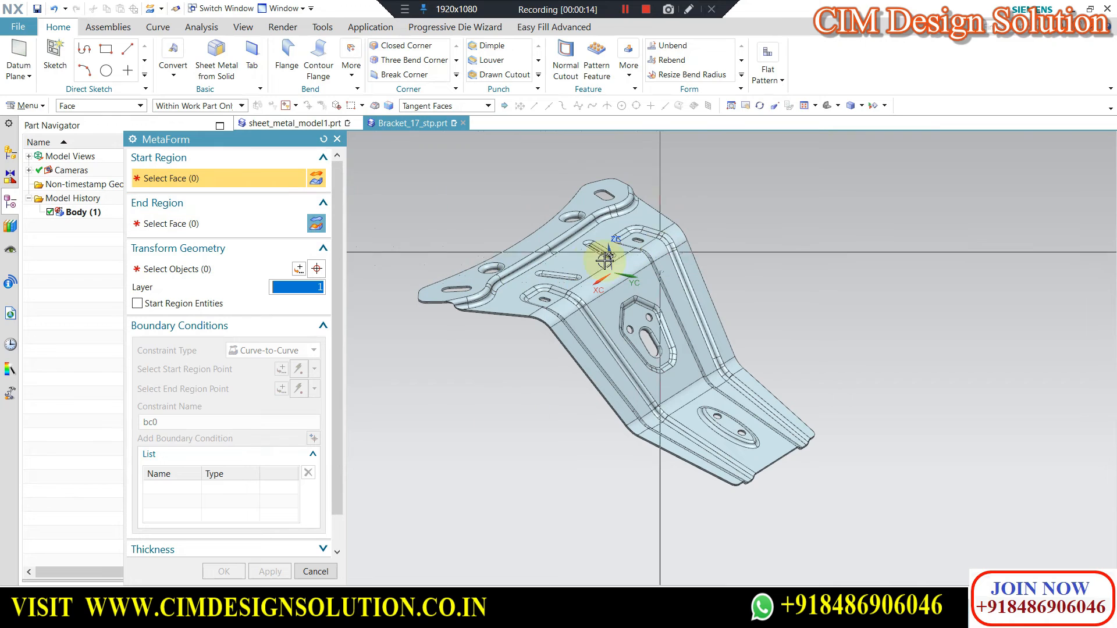
left_click(578, 258)
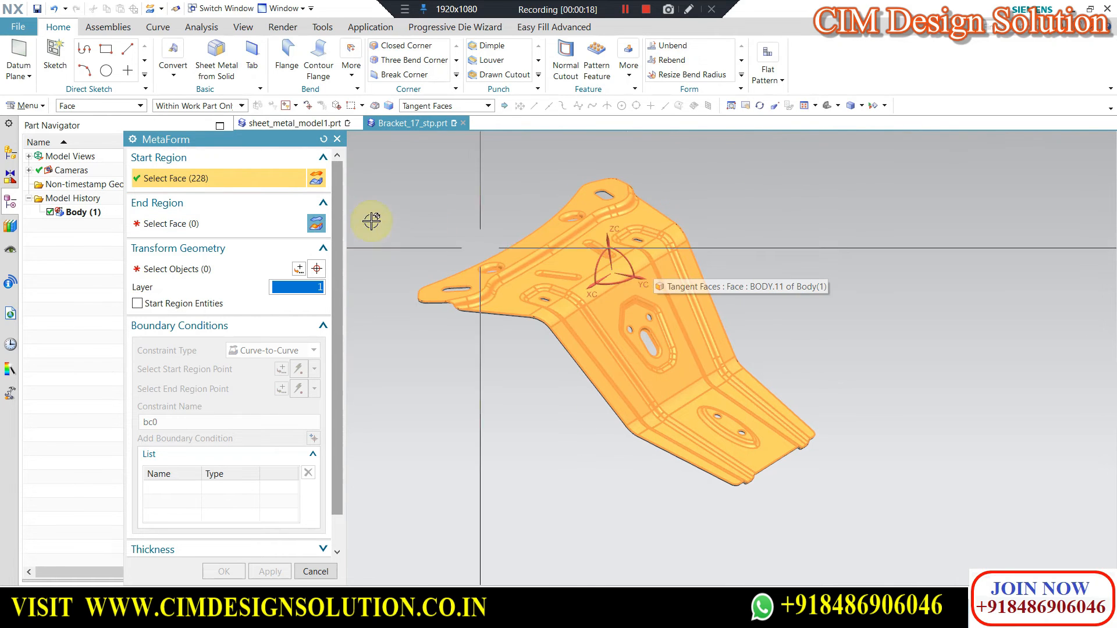
Select the single flat face of the bracket's upper mounting flange as the end region.
left_click(237, 223)
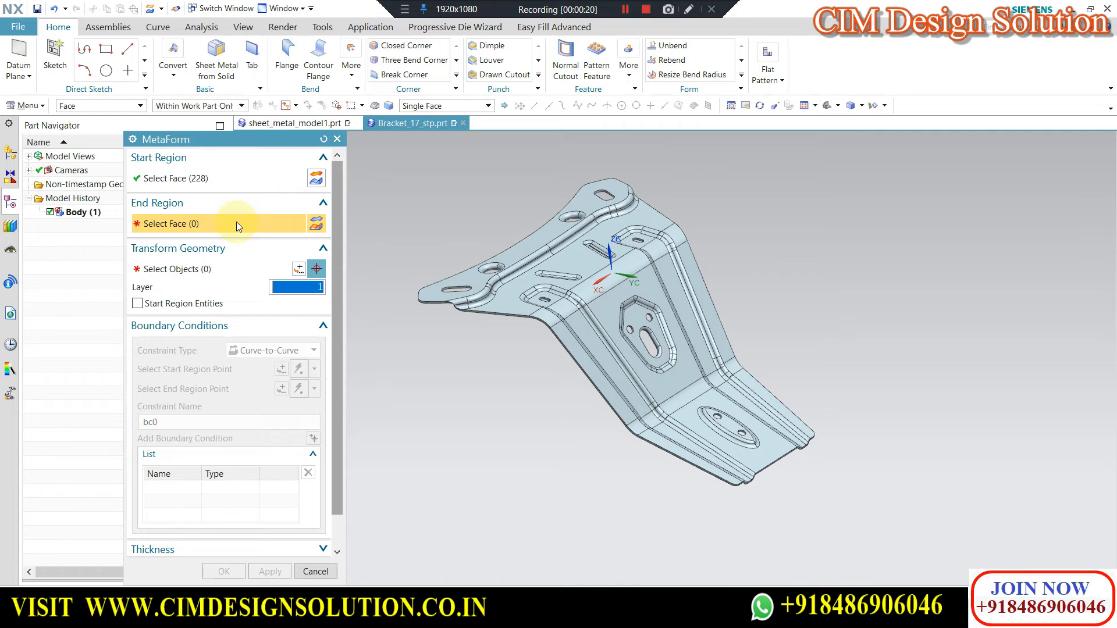
scroll(534, 233, "up", 2)
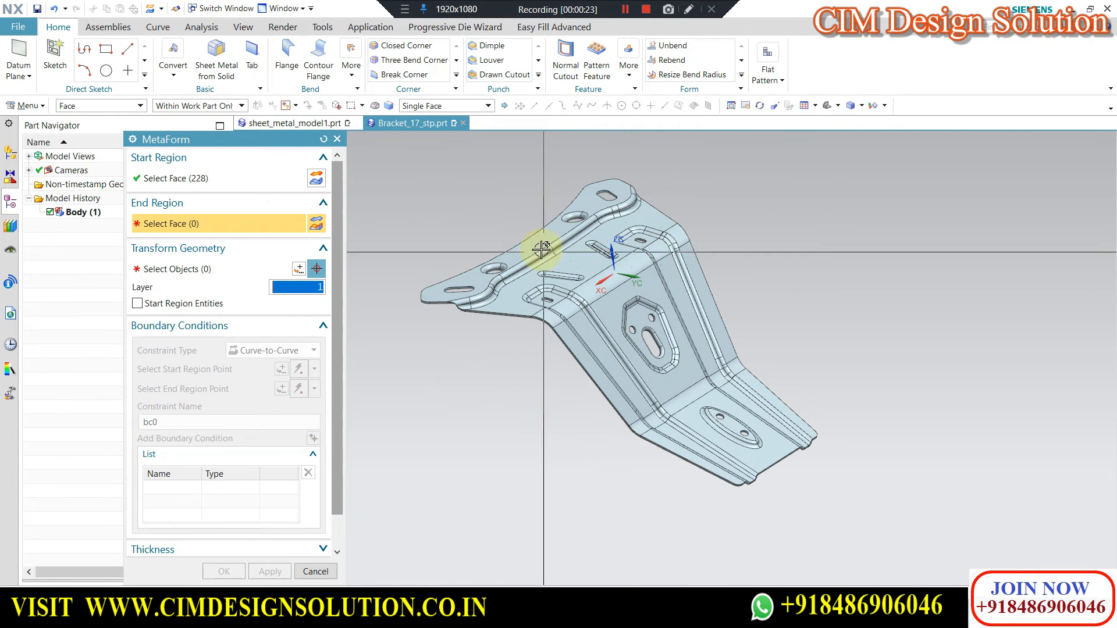
scroll(550, 234, "up", 1)
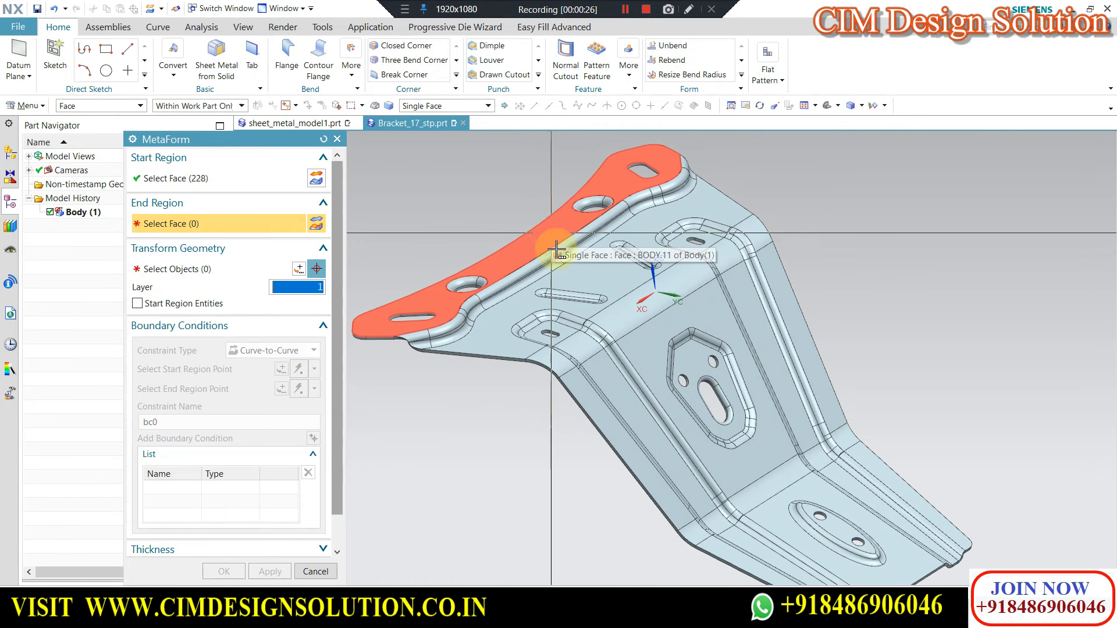
scroll(555, 249, "down", 1)
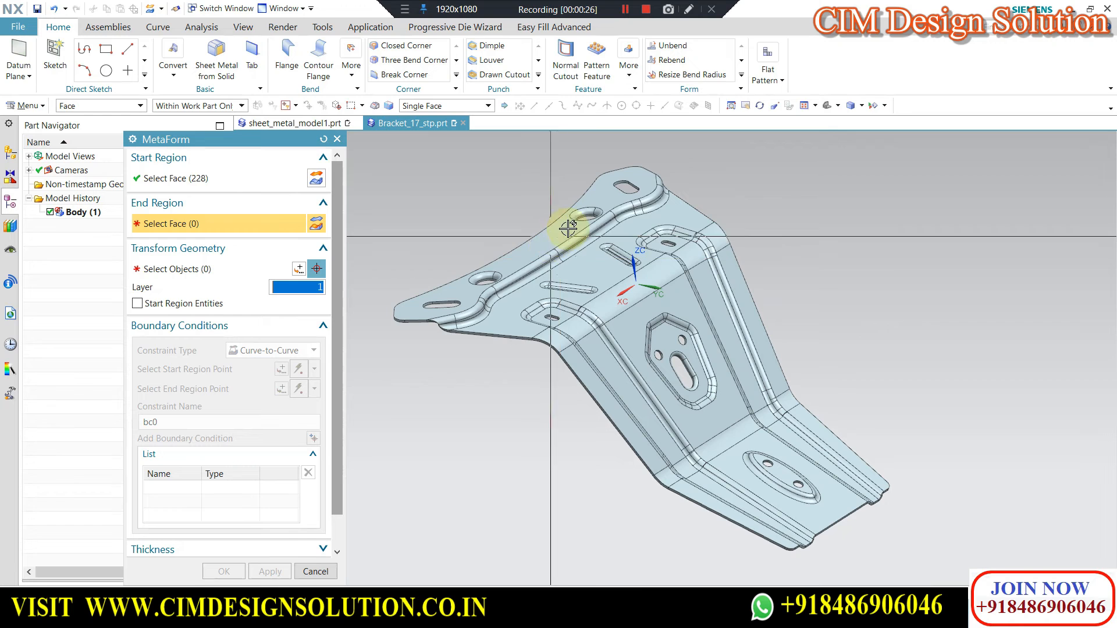
left_click(540, 245)
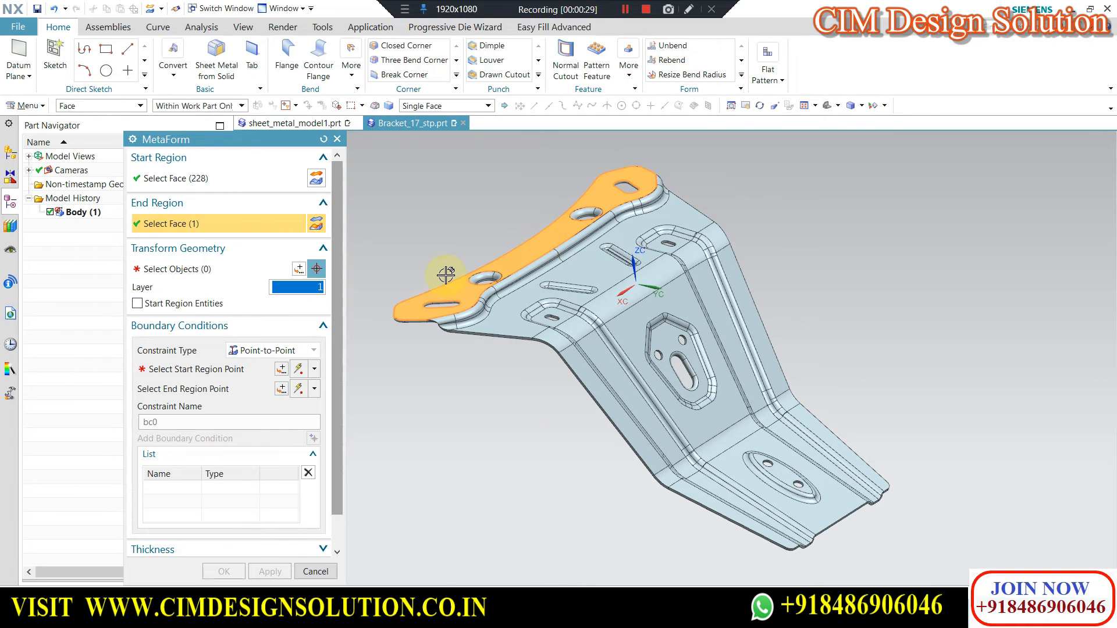
Select all geometry of the whole bracket as the objects to transform.
left_click(222, 270)
scroll(386, 262, "down", 1)
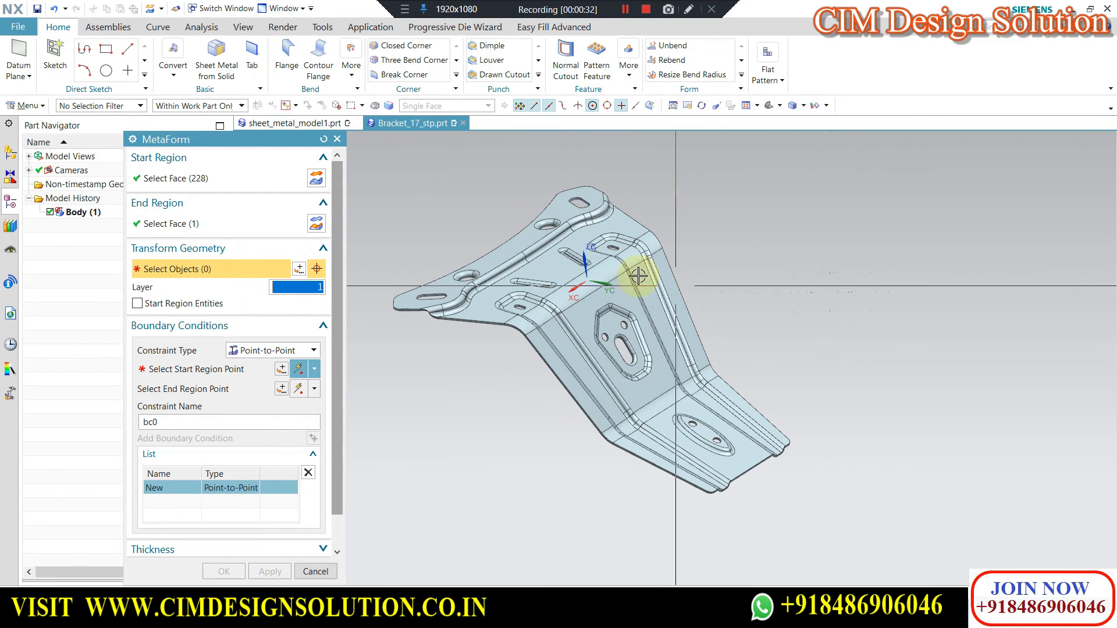
scroll(685, 226, "down", 1)
left_click_drag(818, 164, 400, 476)
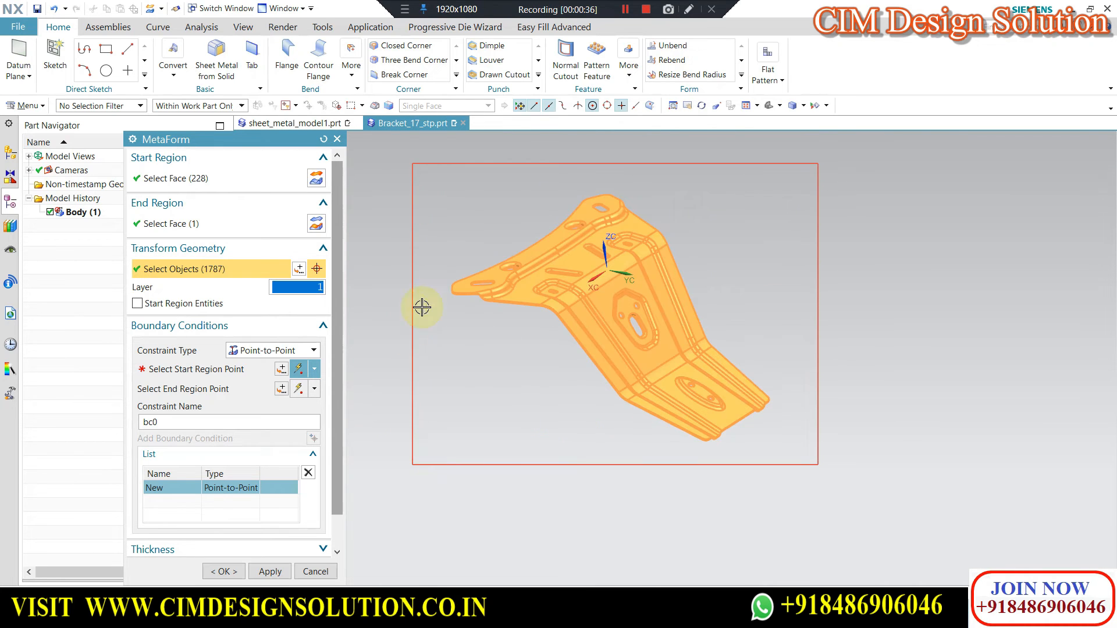
Set the boundary constraint type to Curve-to-Curve and pick the upper mounting flange's outer curved edge as the start region curve.
left_click(201, 374)
scroll(564, 245, "up", 5)
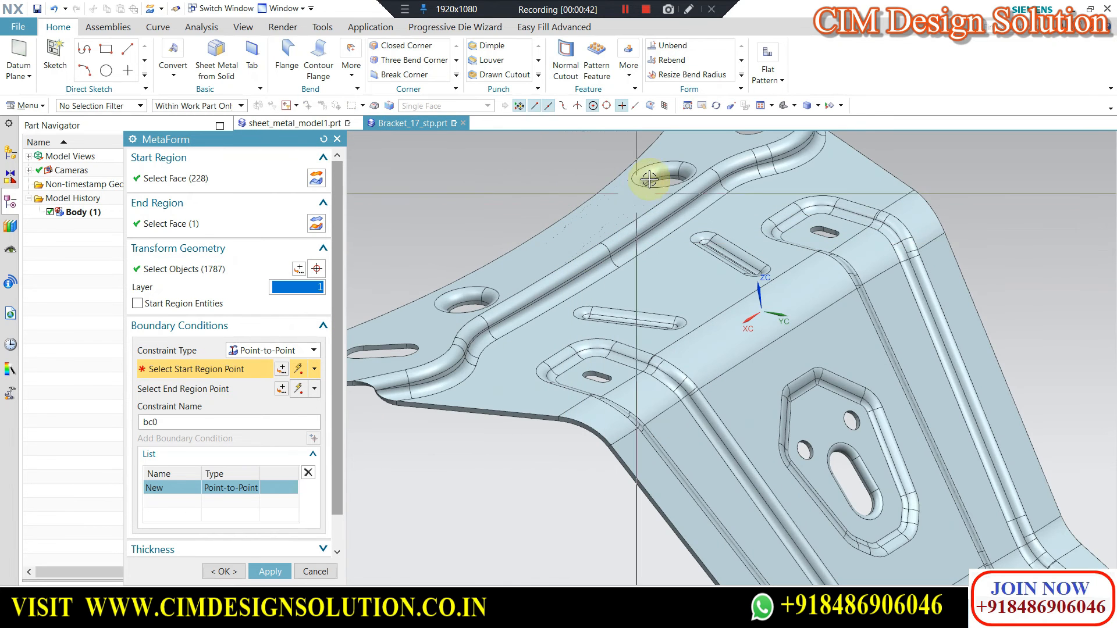
scroll(672, 180, "down", 2)
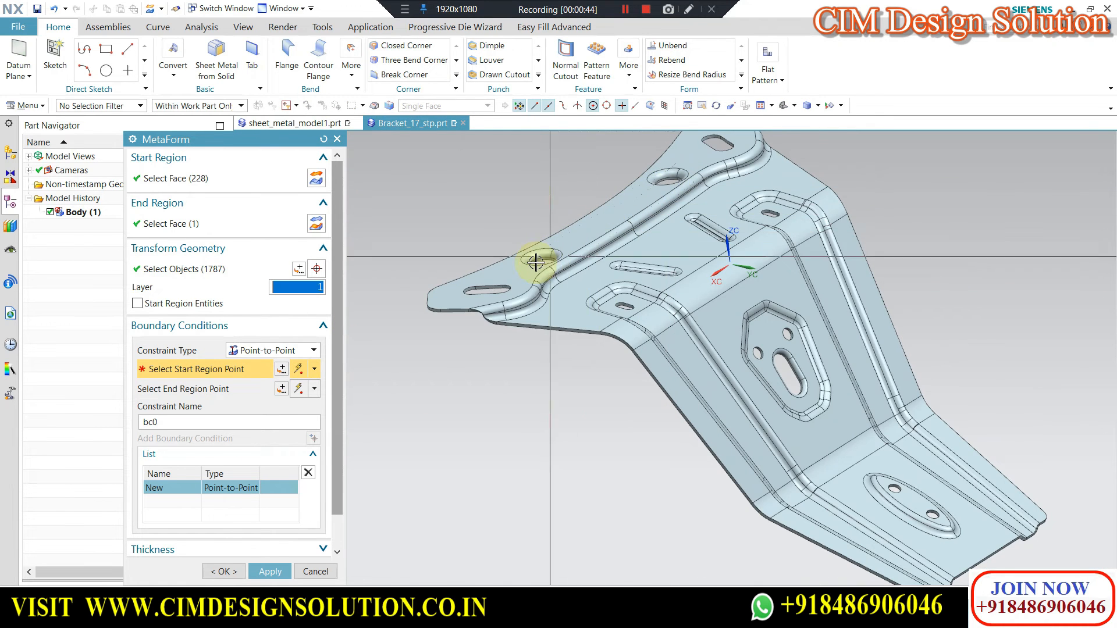
scroll(518, 270, "up", 1)
scroll(542, 314, "down", 1)
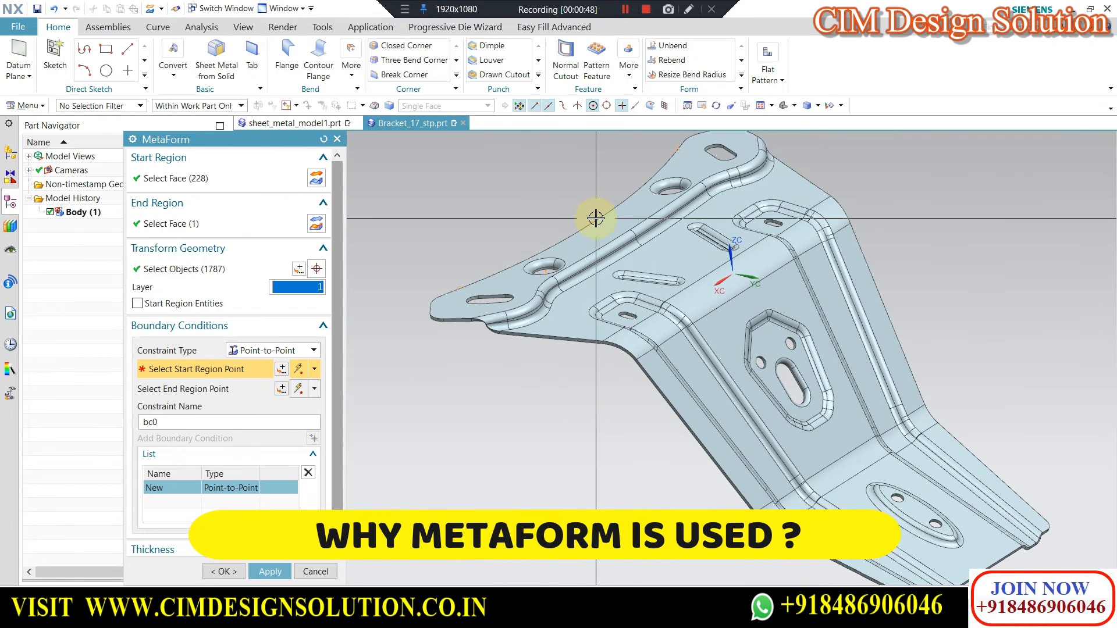
left_click(262, 351)
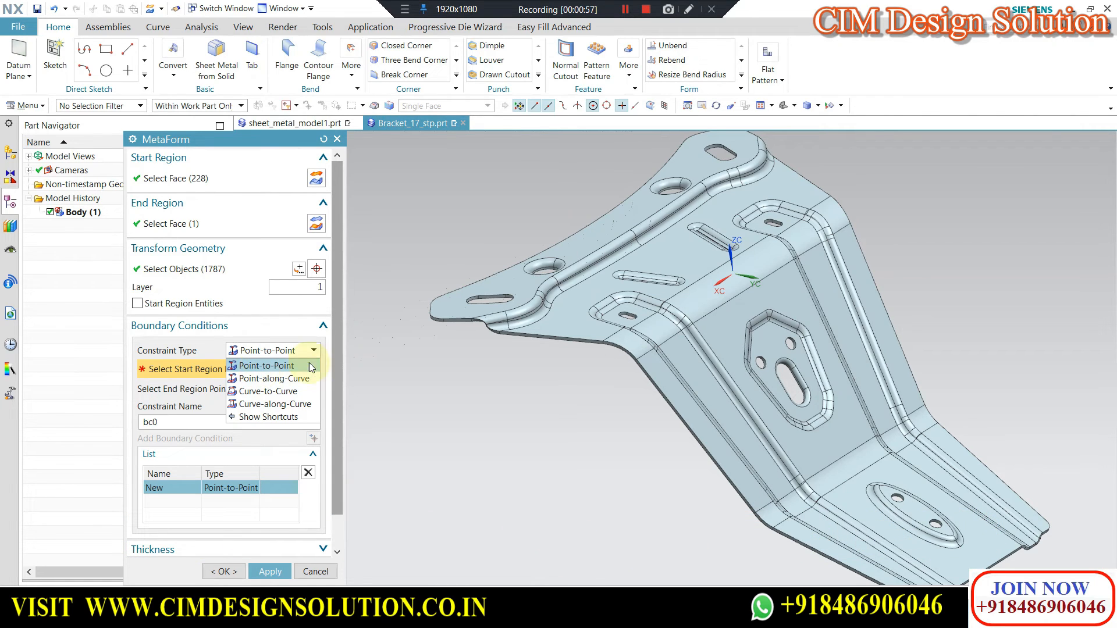
left_click(266, 393)
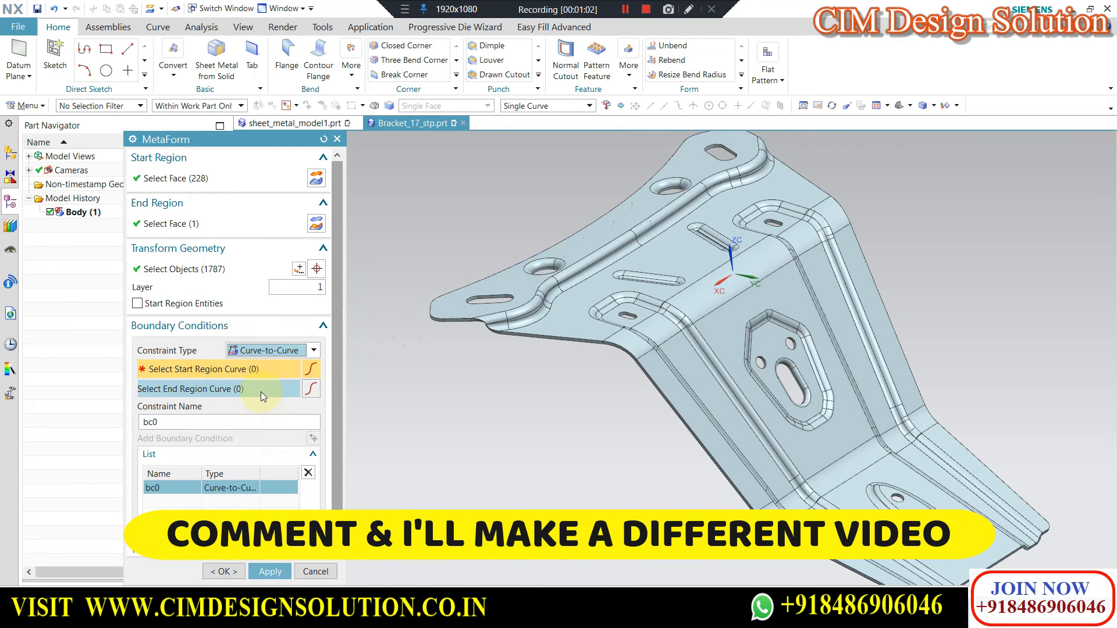
left_click(608, 208)
Expand the MetaForm Thickness and Settings groups and examine the thickness and material properties.
scroll(232, 470, "down", 1)
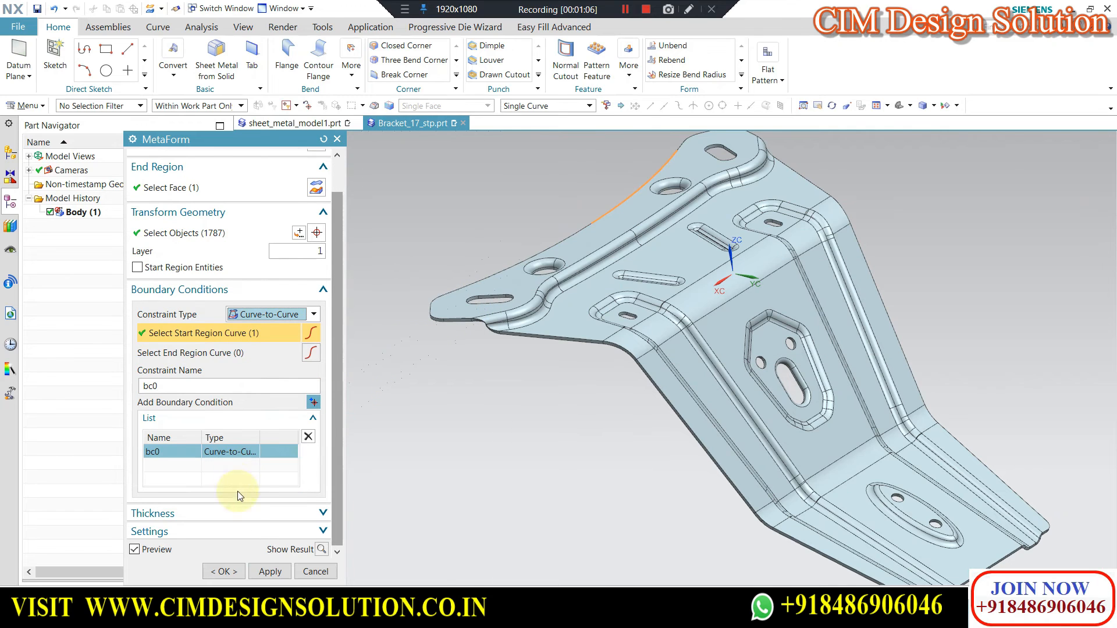
left_click(257, 511)
scroll(278, 512, "down", 1)
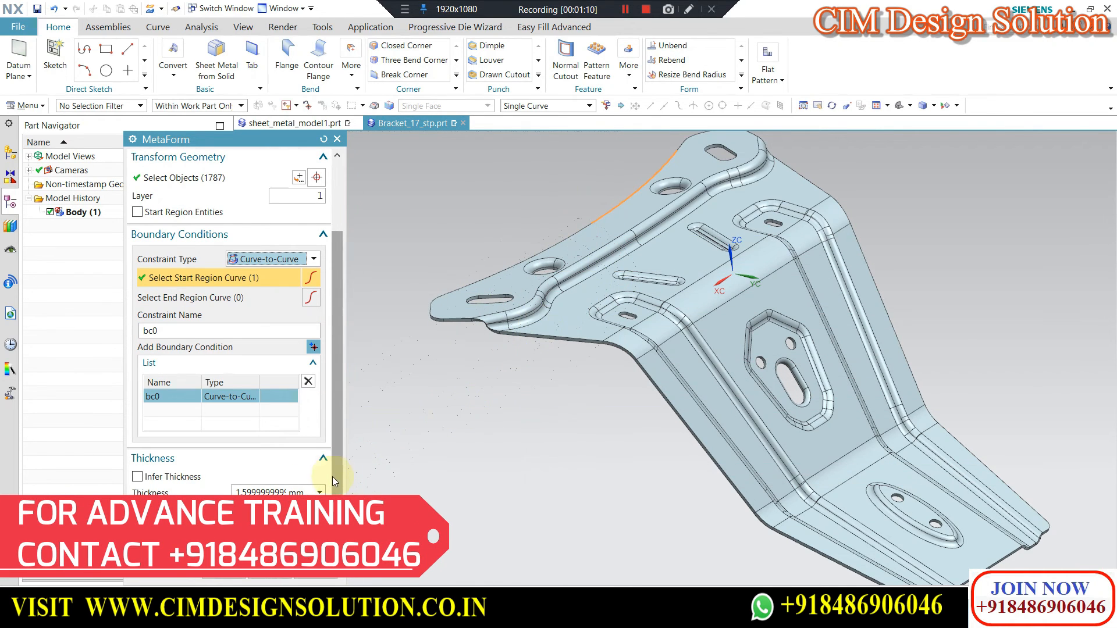
scroll(245, 496, "down", 2)
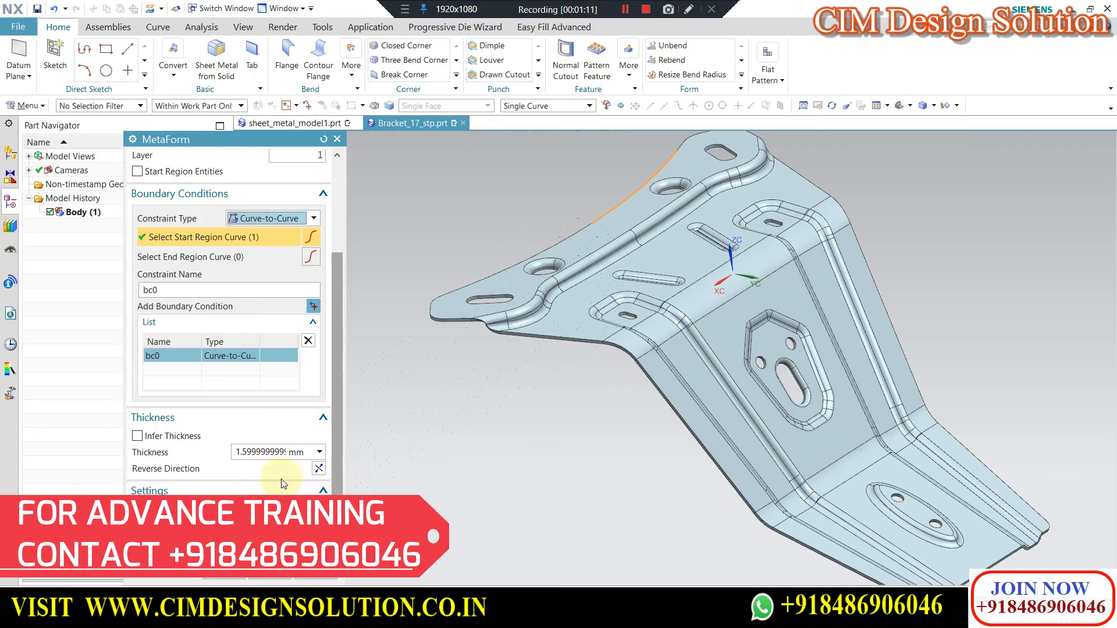
left_click(245, 495)
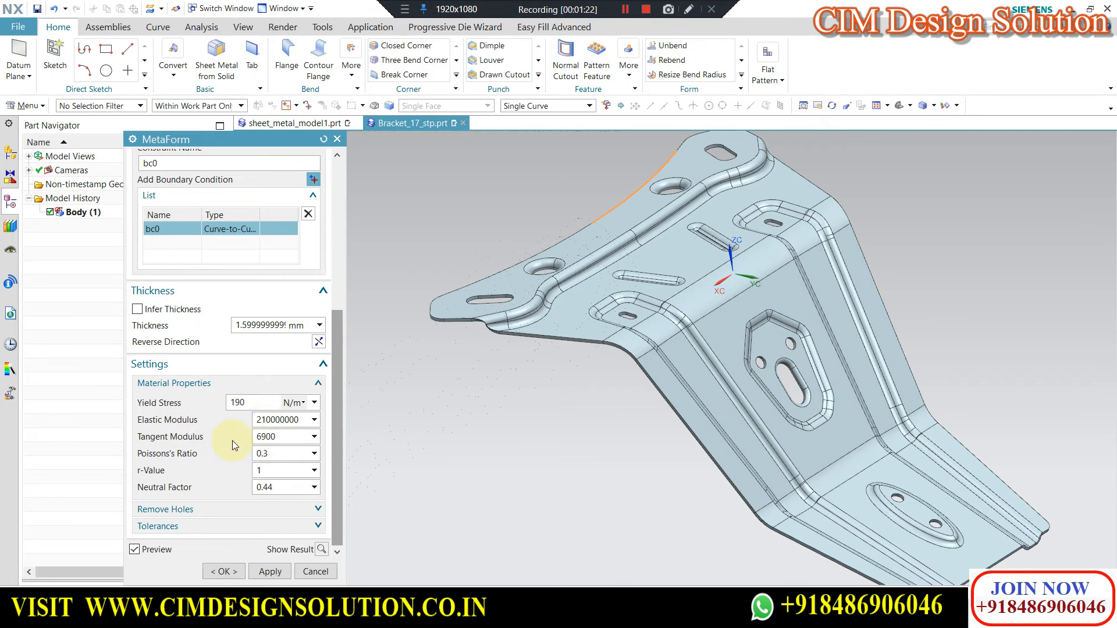
Apply the MetaForm to flatten the formed bracket, and close the command without defining another transformation.
left_click(268, 572)
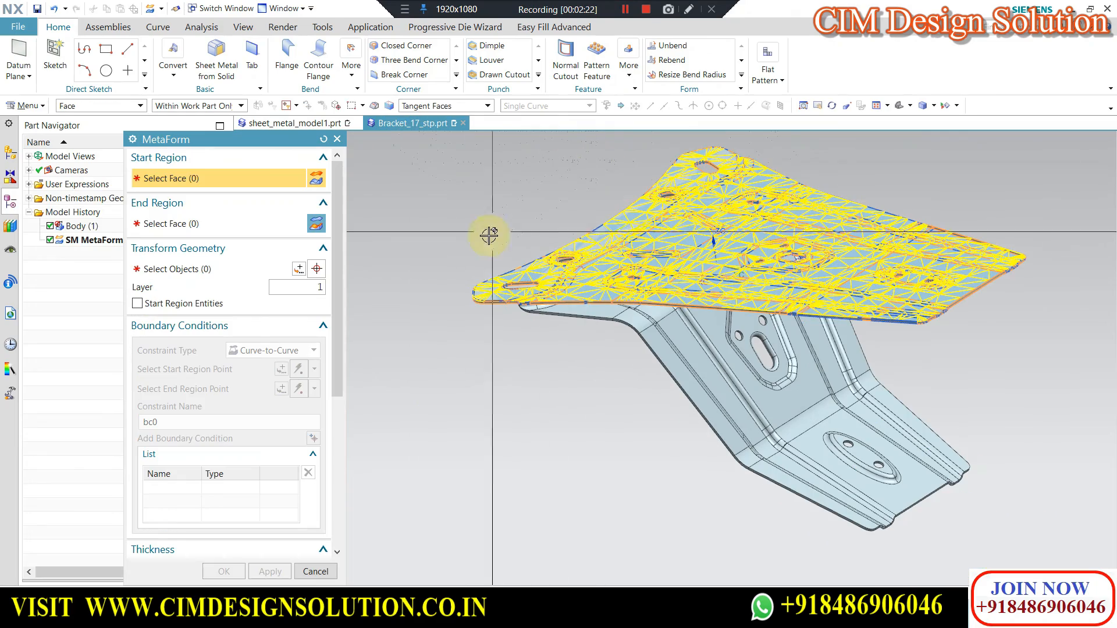
middle_click_drag(445, 245, 873, 268)
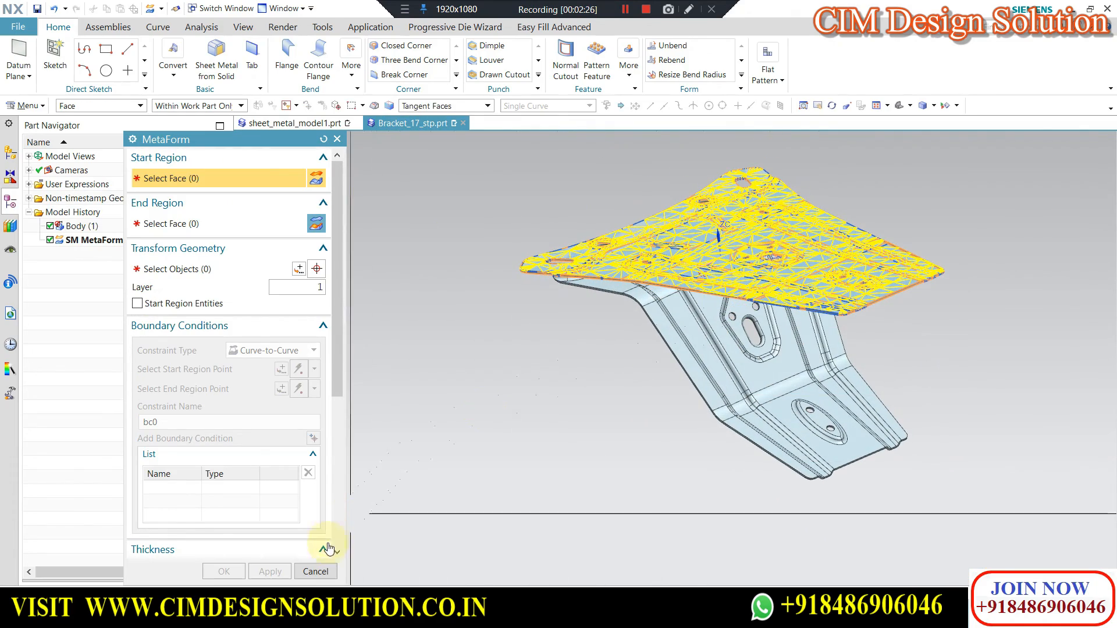
left_click(315, 572)
Temporarily hide the formed bracket body to examine the flattened shape alone, restore the body and compare both in plan view.
left_click(692, 350)
key("ctrl+b")
middle_click_drag(705, 319, 644, 370)
key("ctrl+shift+k")
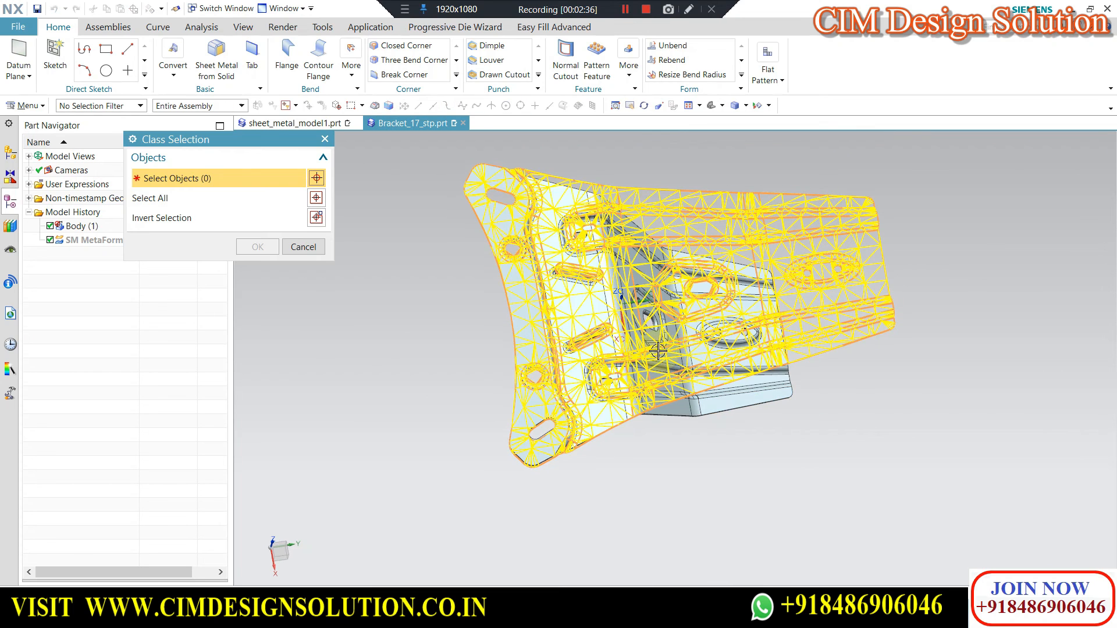
left_click(738, 396)
middle_click(767, 415)
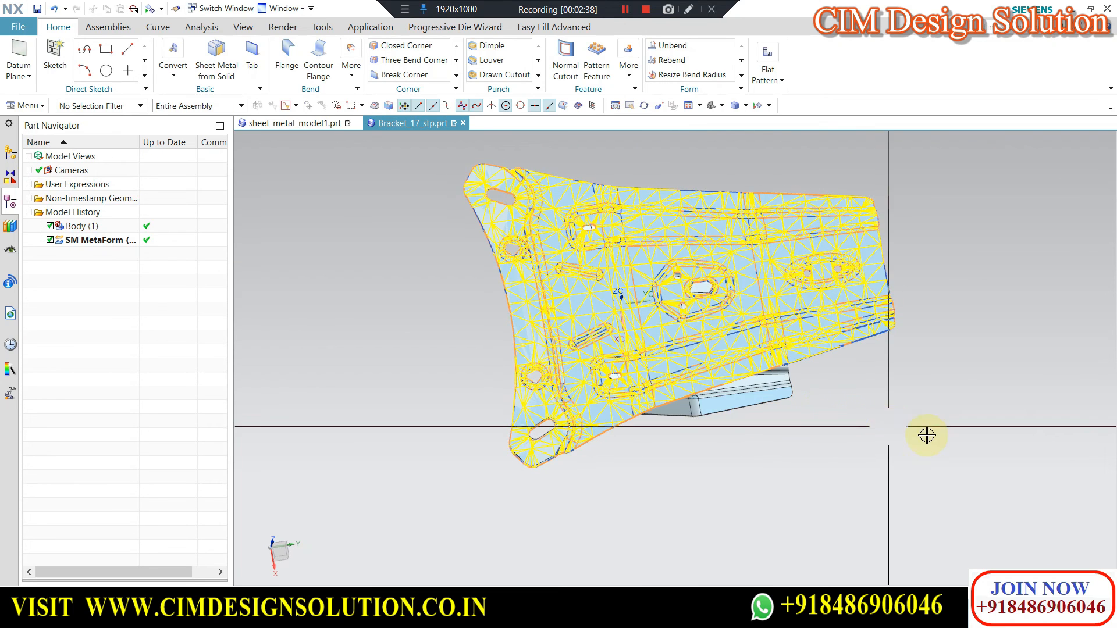
key("F8")
scroll(821, 195, "up", 1)
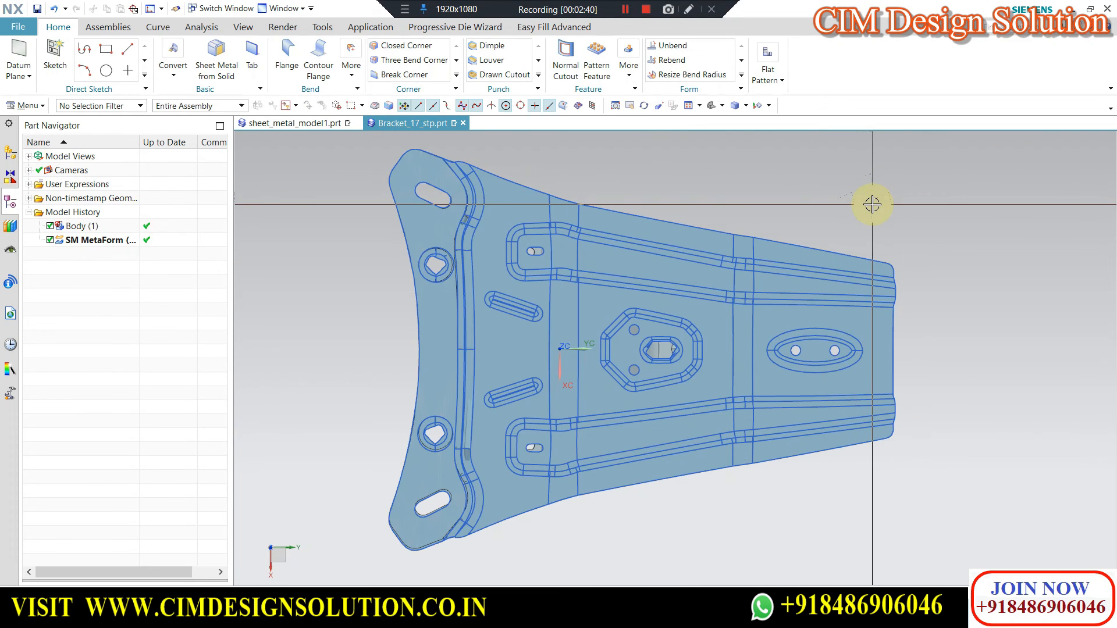
middle_click_drag(736, 407, 733, 328)
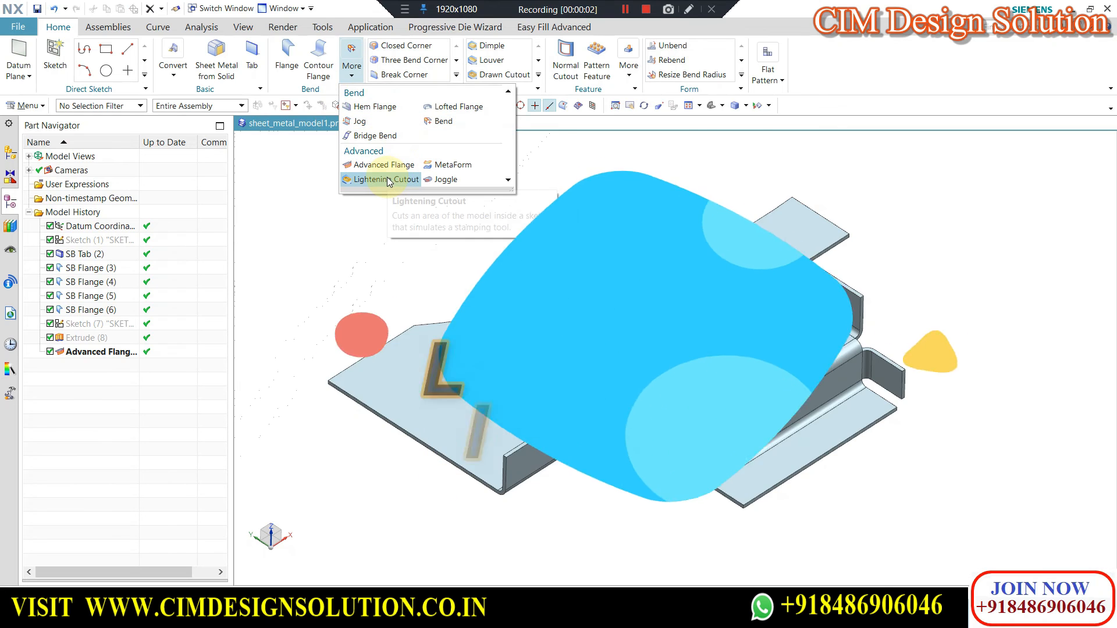
Start a User Defined Lightening Cutout and sketch a 15 mm diameter circle on the wide, open part of the main tab face.
left_click(386, 180)
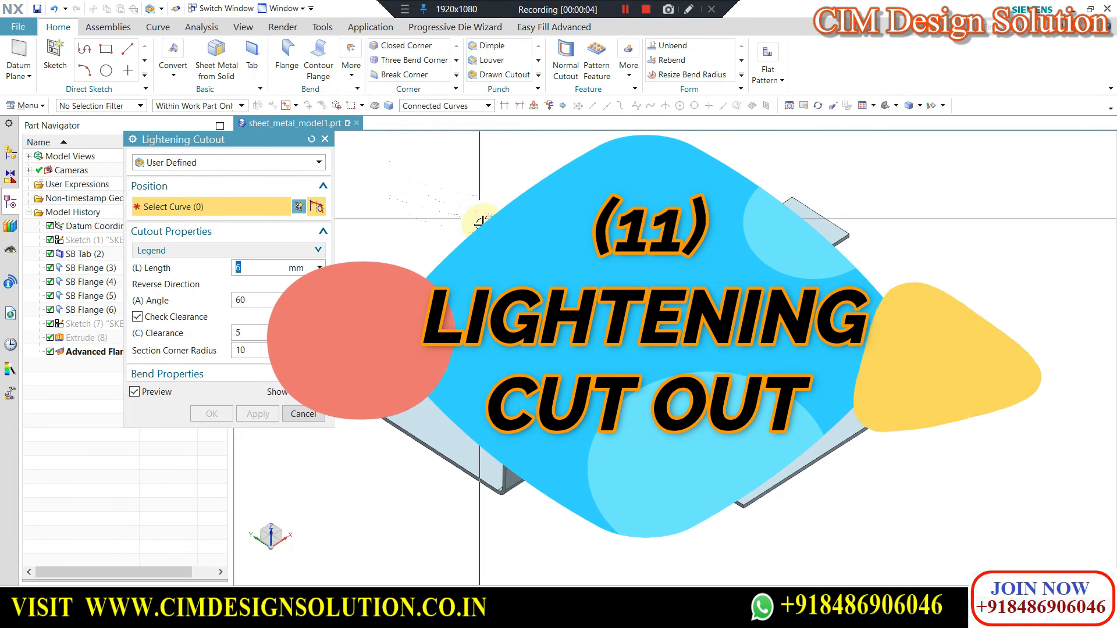
left_click(500, 378)
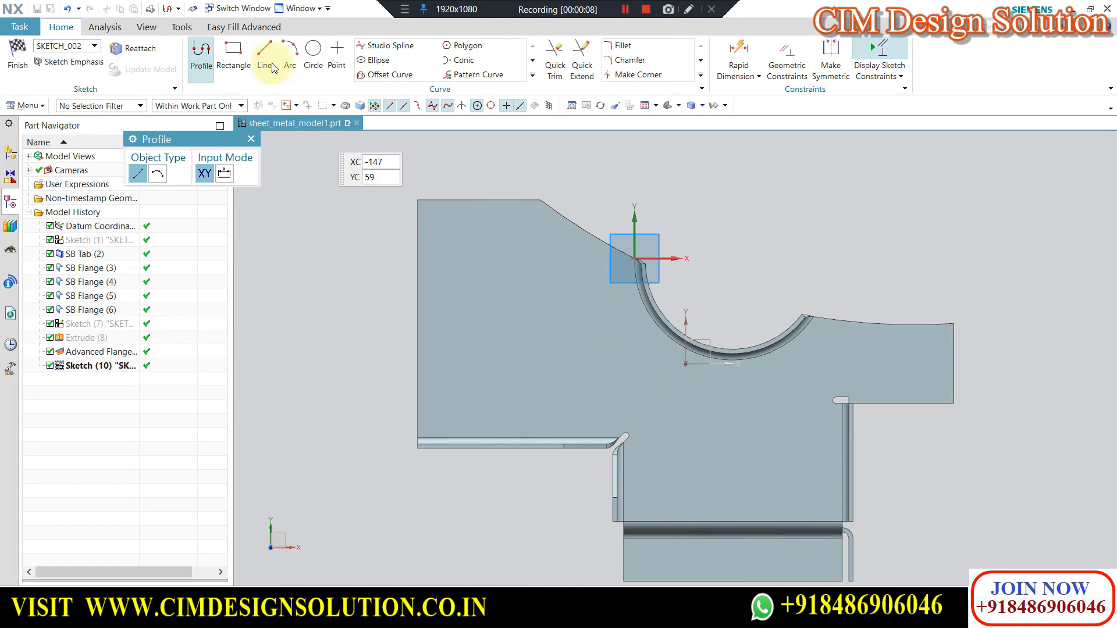
left_click(314, 52)
scroll(512, 292, "up", 1)
left_click(523, 320)
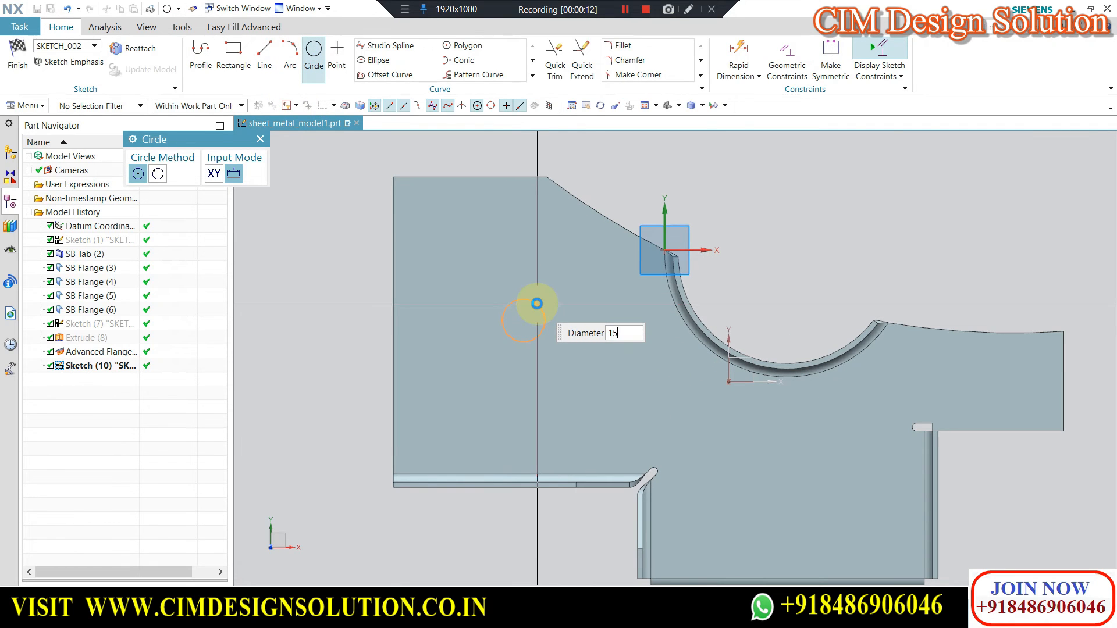
key("Return")
left_click(260, 139)
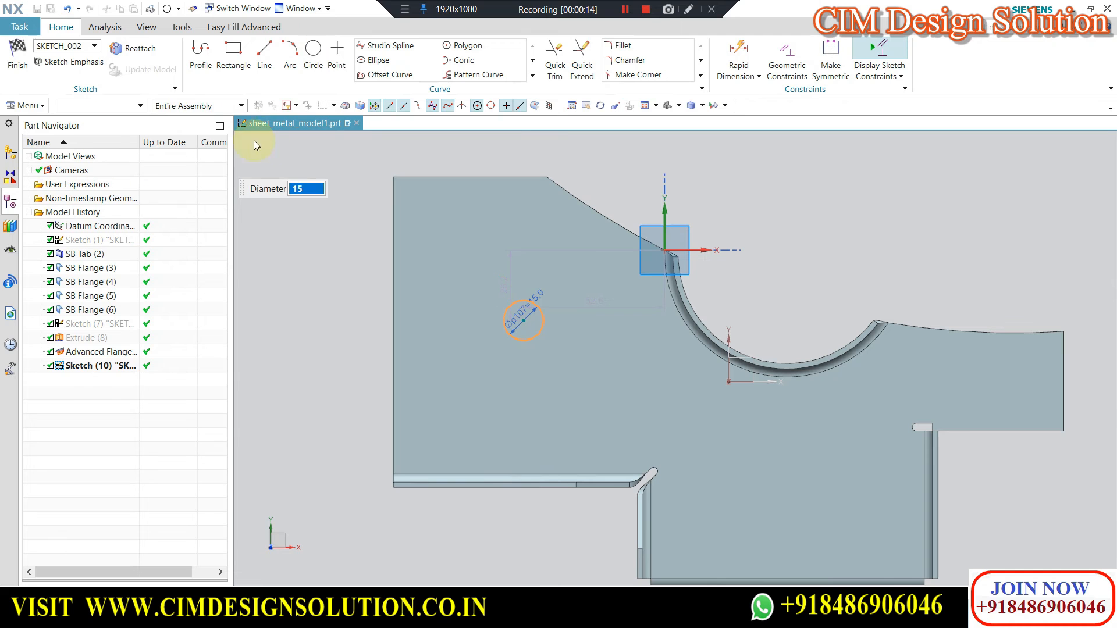
left_click(17, 53)
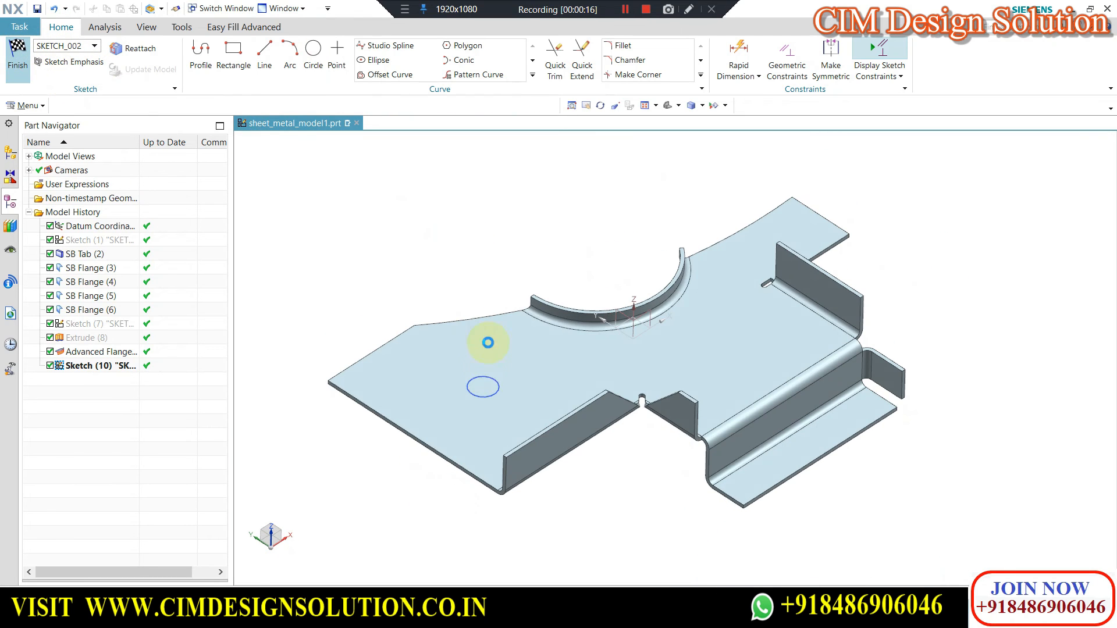
Set the diameter of the lightening cutout's sketched circle to 20 mm.
scroll(455, 465, "up", 2)
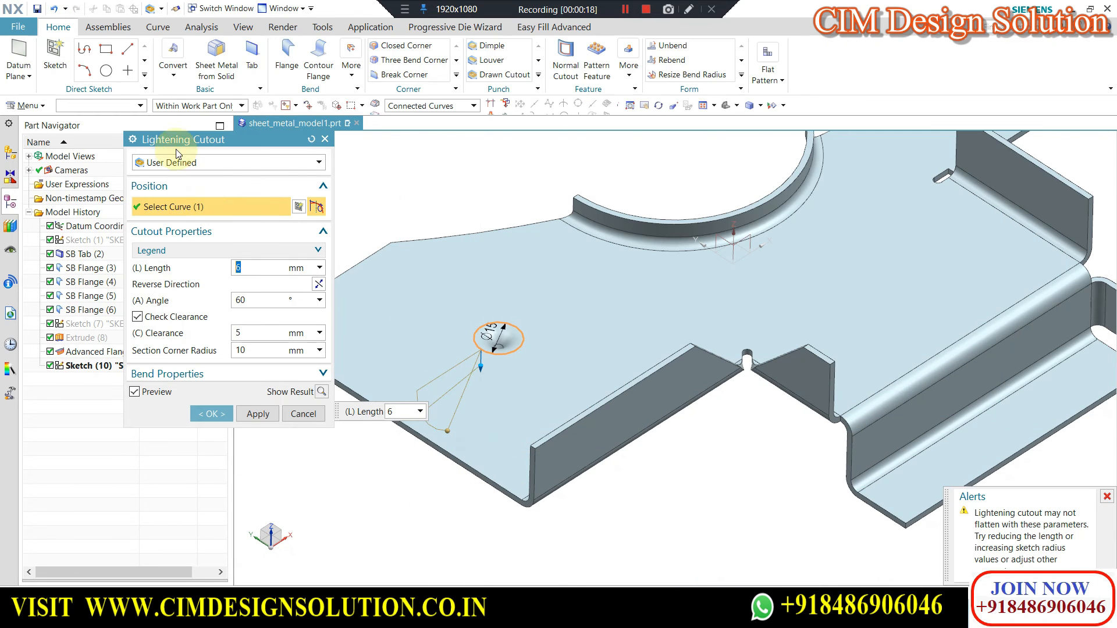
left_click(182, 163)
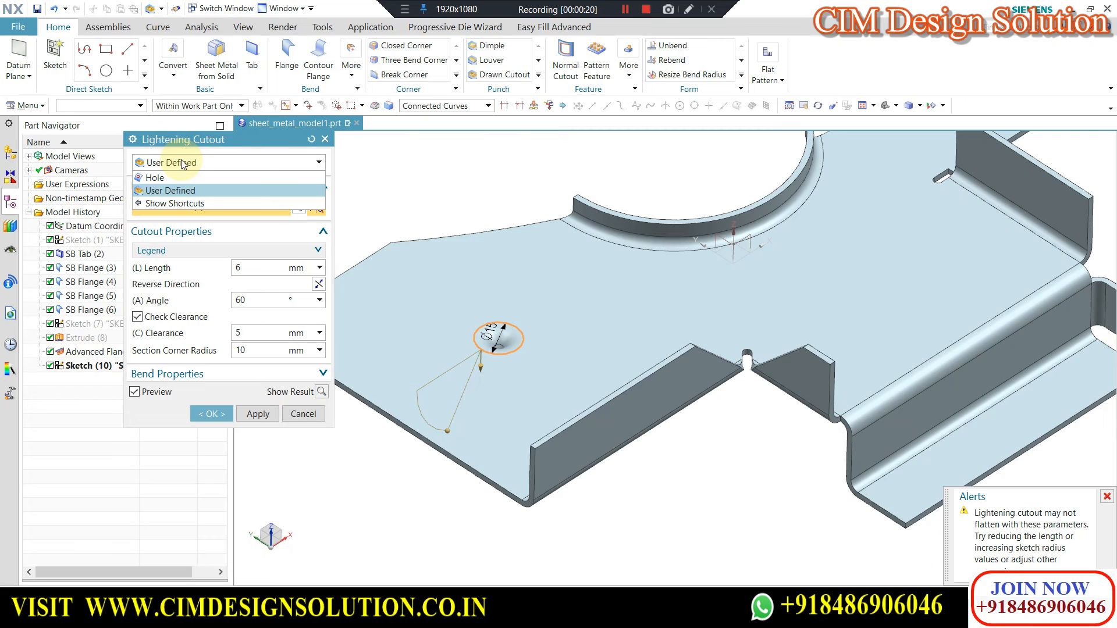
left_click(182, 163)
scroll(431, 379, "up", 1)
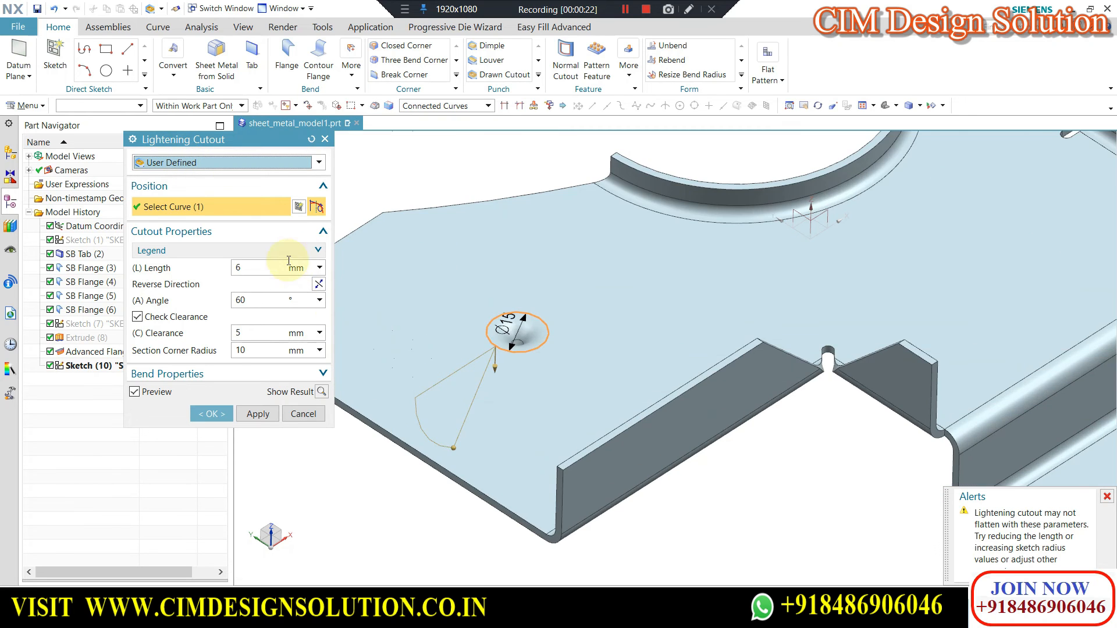
scroll(446, 334, "up", 2)
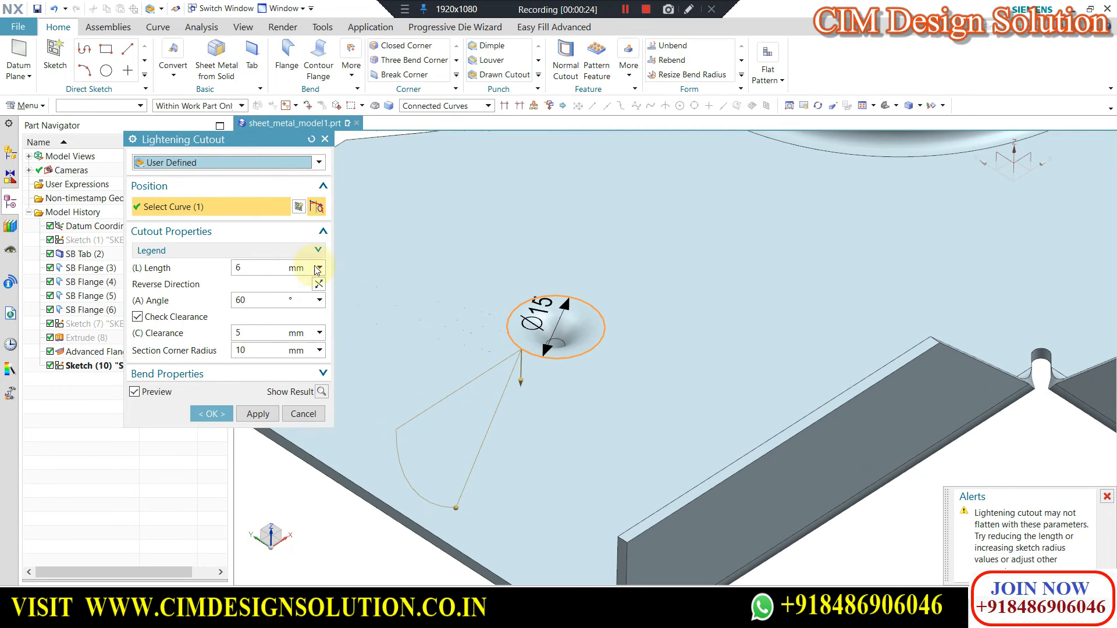
double_click(534, 320)
type("20")
key("Return")
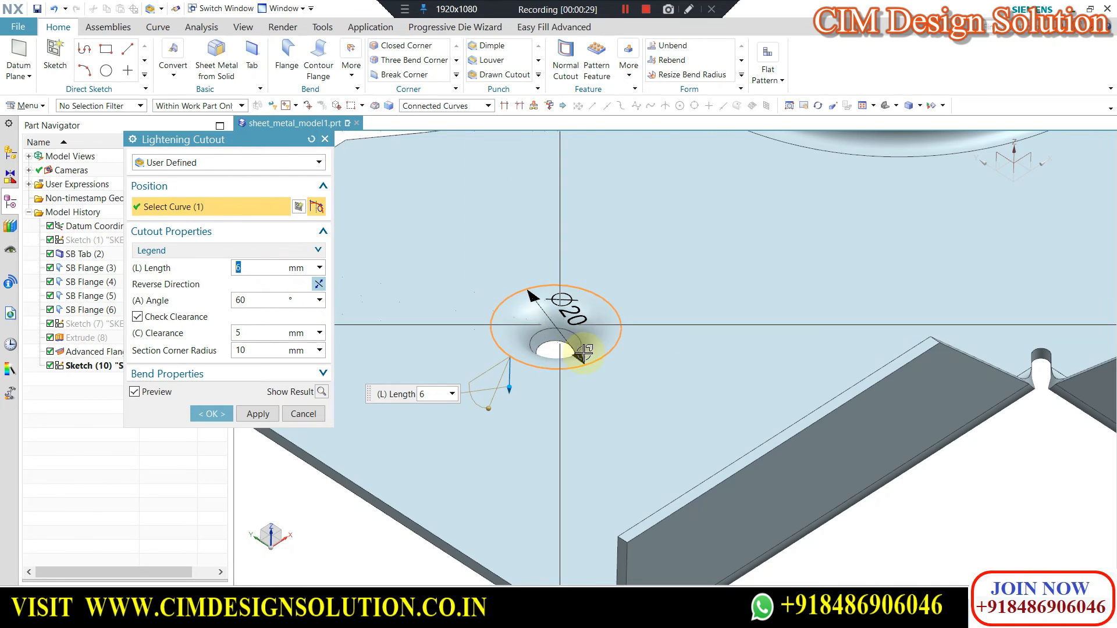
Set the cutout's angle to 45°, clearance to 3 mm and section corner radius to 5 mm, and create the cutout.
scroll(573, 352, "up", 3)
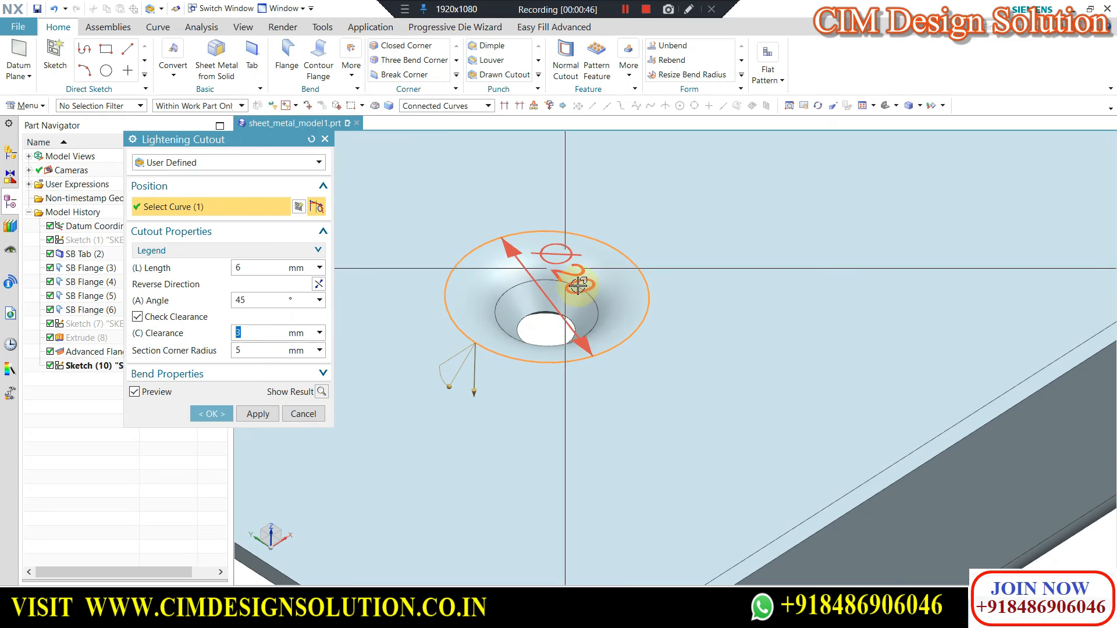
scroll(618, 268, "down", 3)
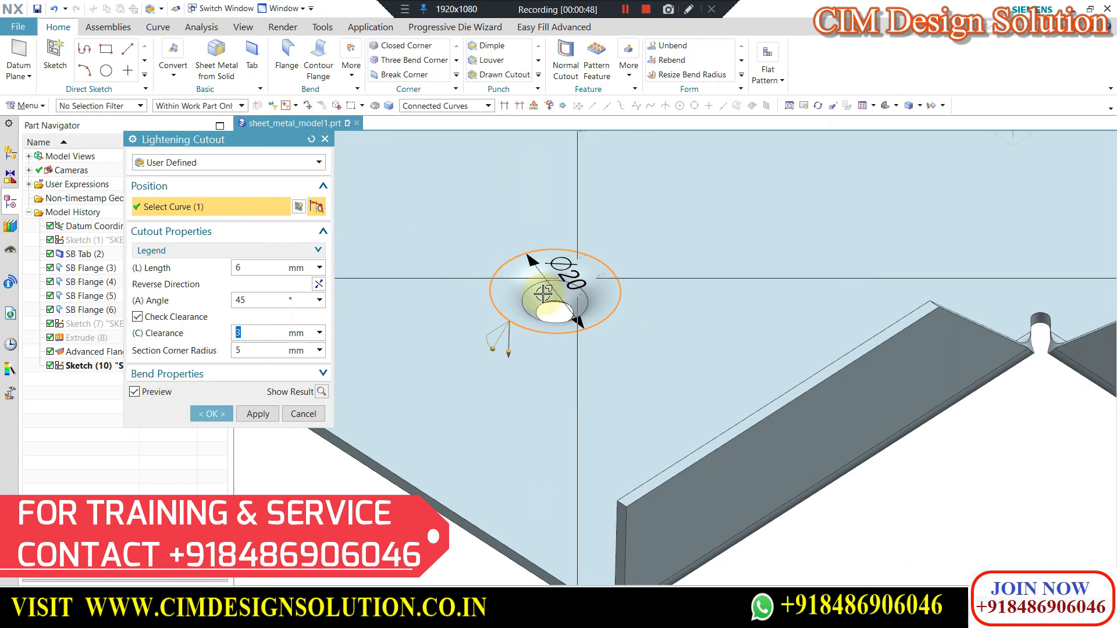
left_click(211, 416)
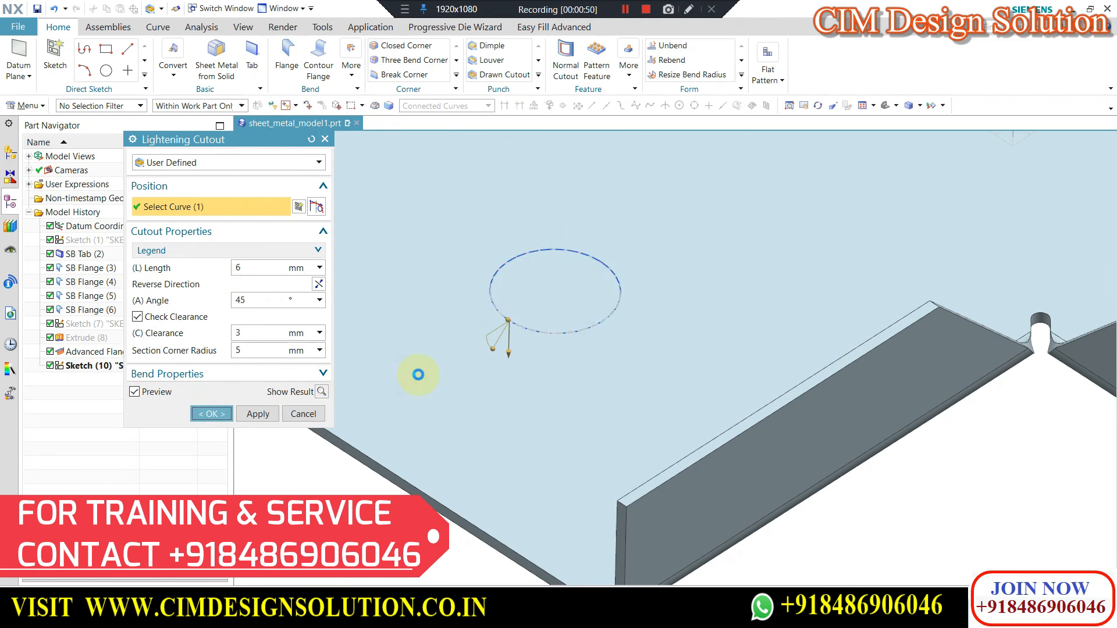
middle_click_drag(449, 320, 408, 262)
Start another Lightening Cutout with the Hole type and place its center point on the main tab face near the step bend.
left_click(356, 69)
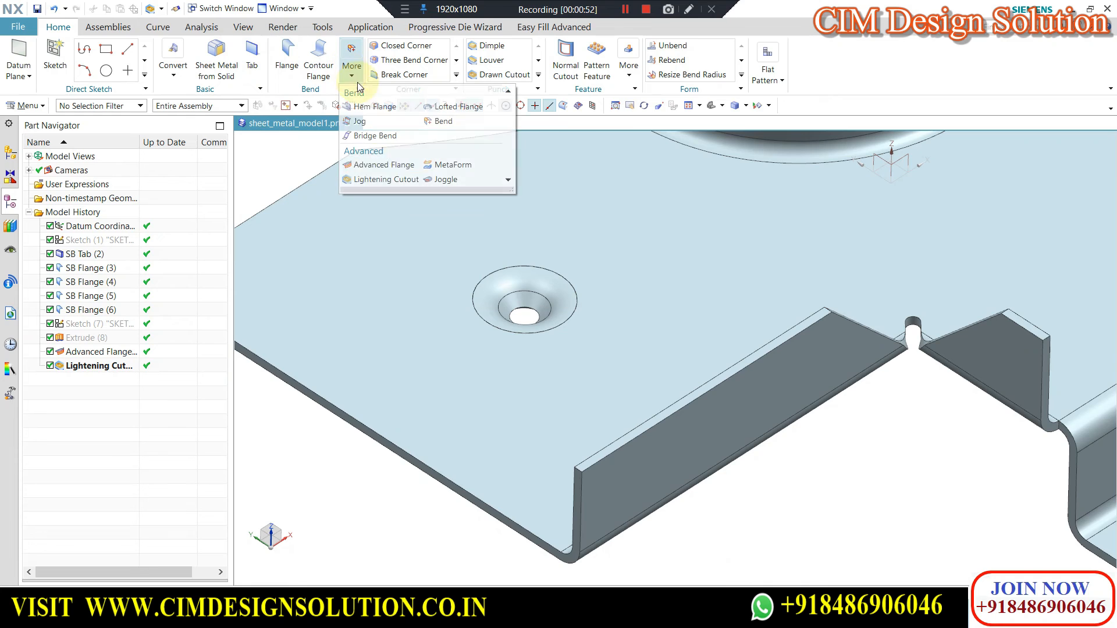
left_click(375, 177)
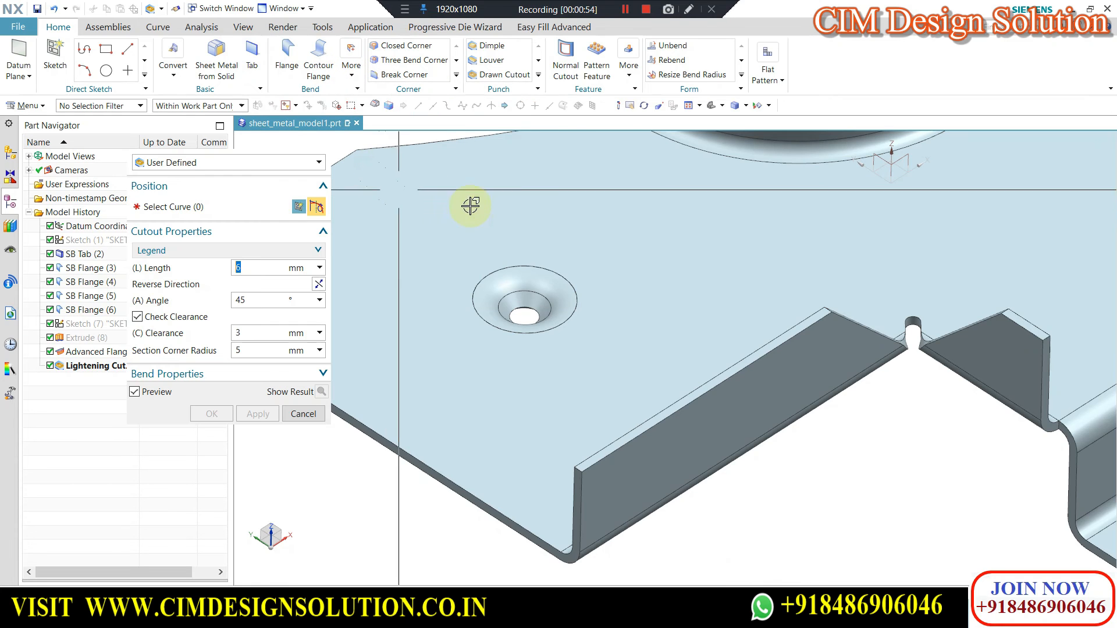
left_click(227, 163)
left_click(206, 180)
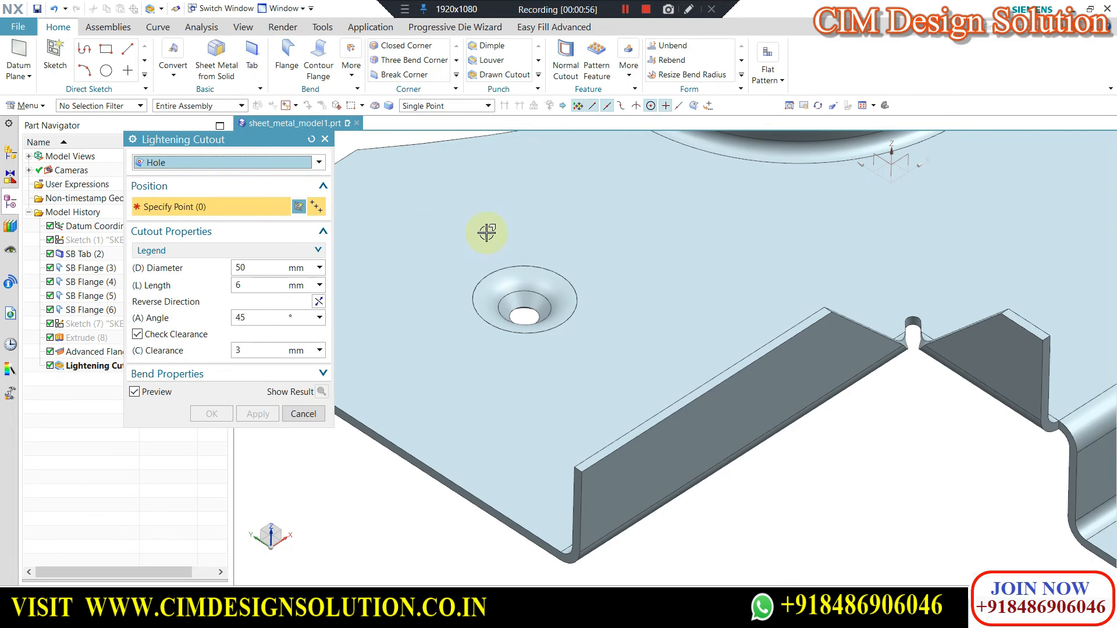
middle_click_drag(486, 231, 665, 260)
left_click(802, 281)
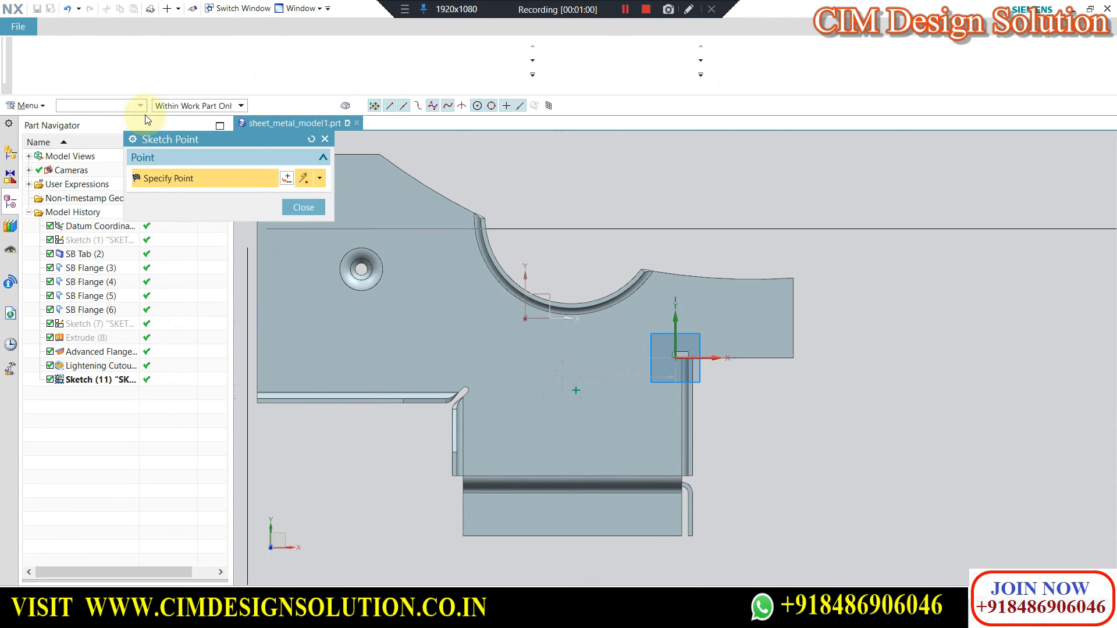
left_click(18, 53)
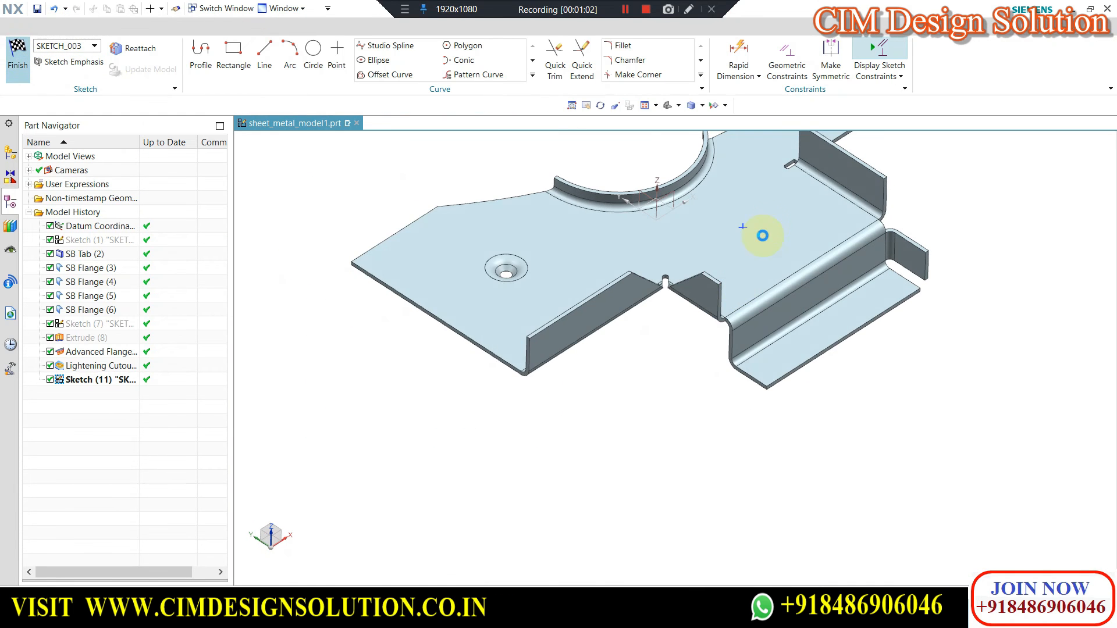
Try a diameter of 10 mm and a length of 3 mm for the hole-type lightening cutout.
scroll(773, 193, "up", 3)
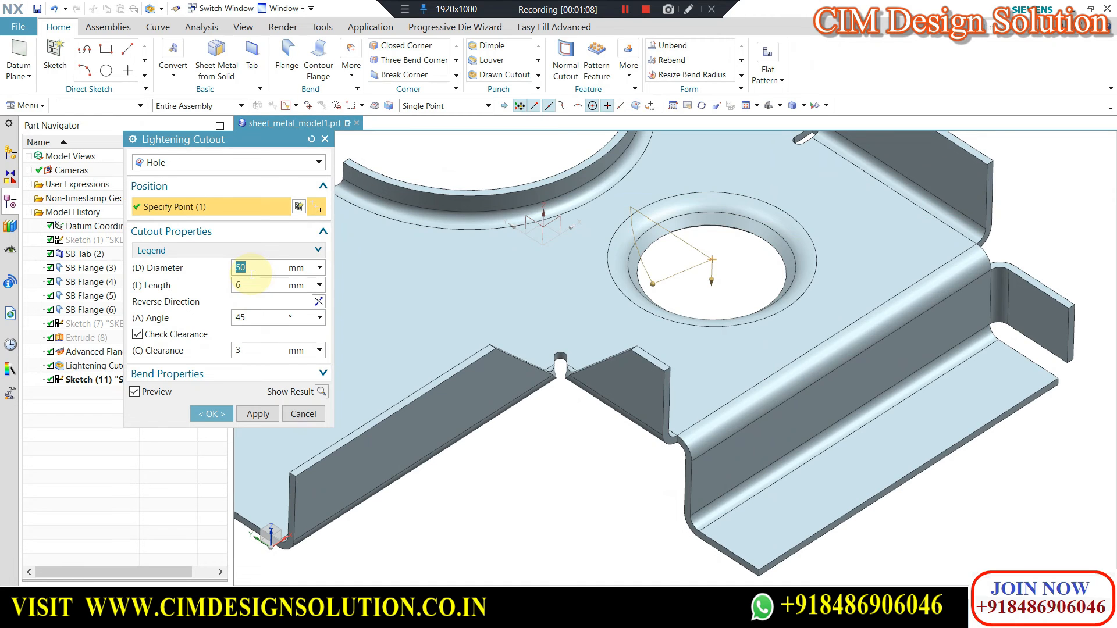
scroll(711, 215, "up", 1)
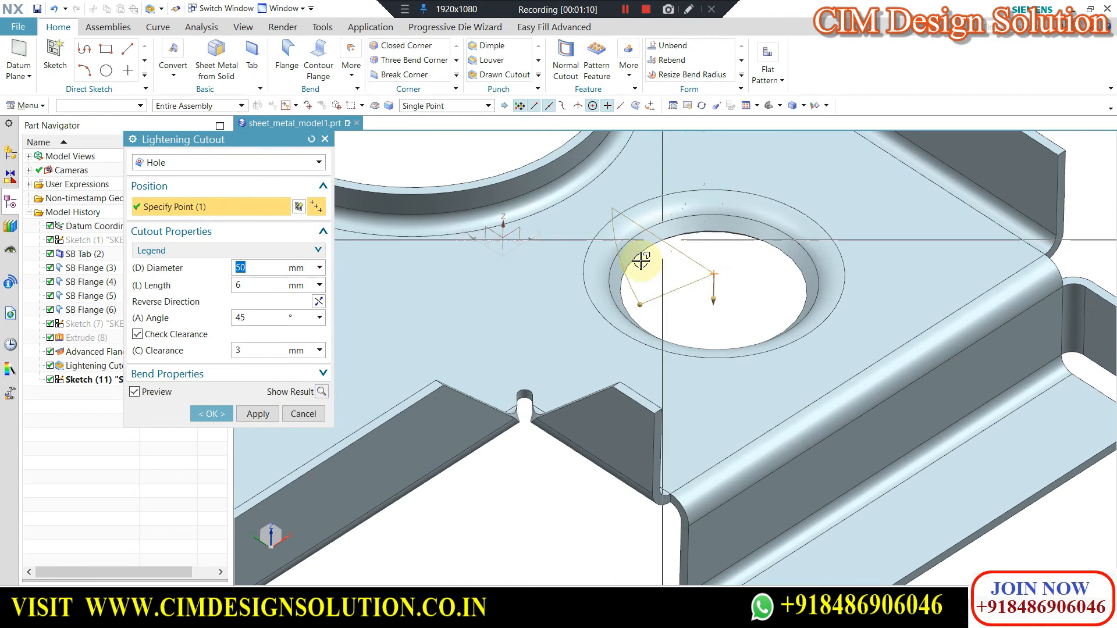
scroll(601, 333, "down", 1)
scroll(737, 221, "up", 1)
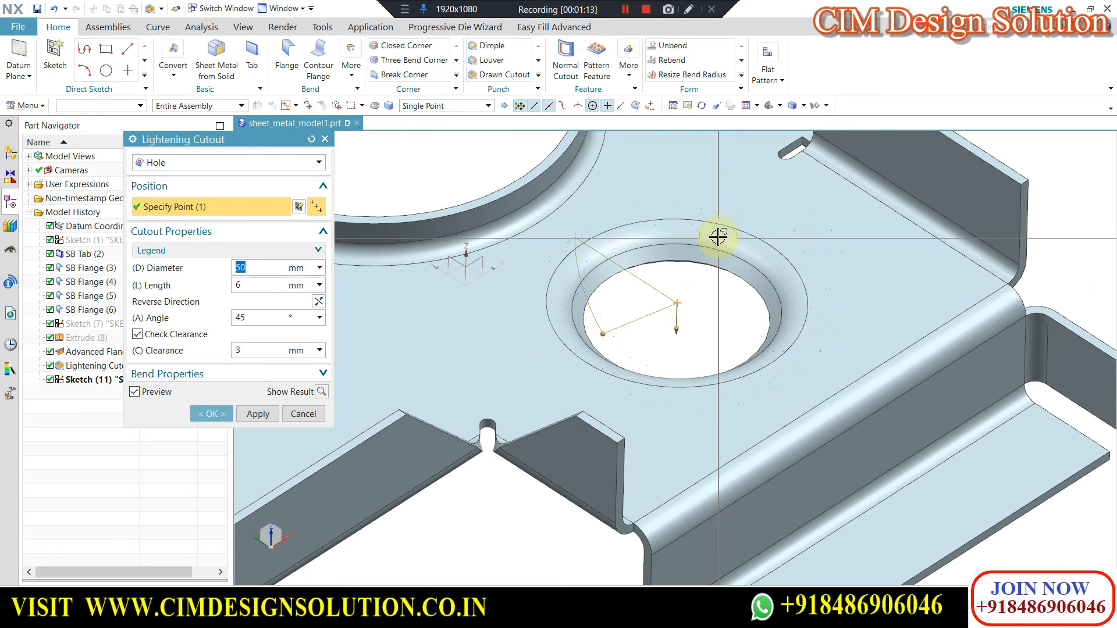
scroll(719, 236, "up", 1)
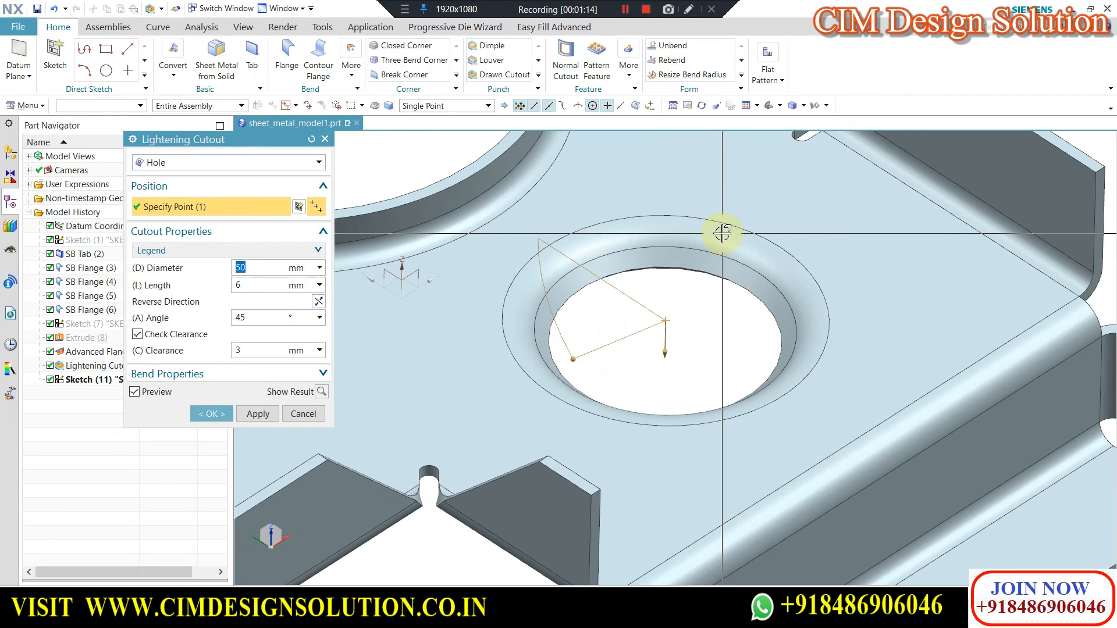
left_click(270, 232)
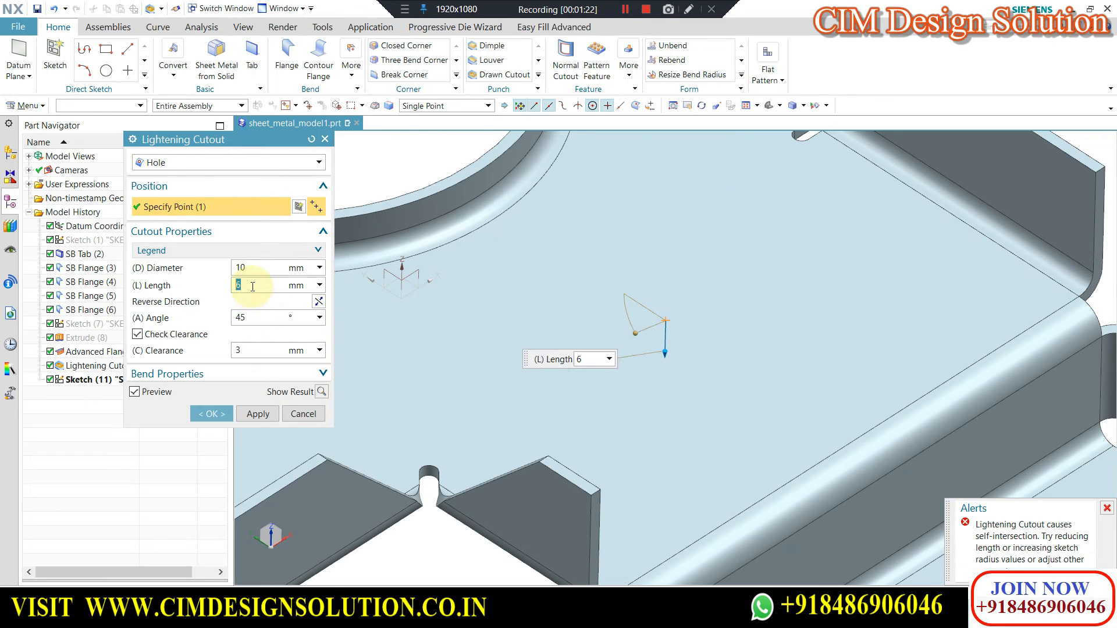
type("3")
key("Return")
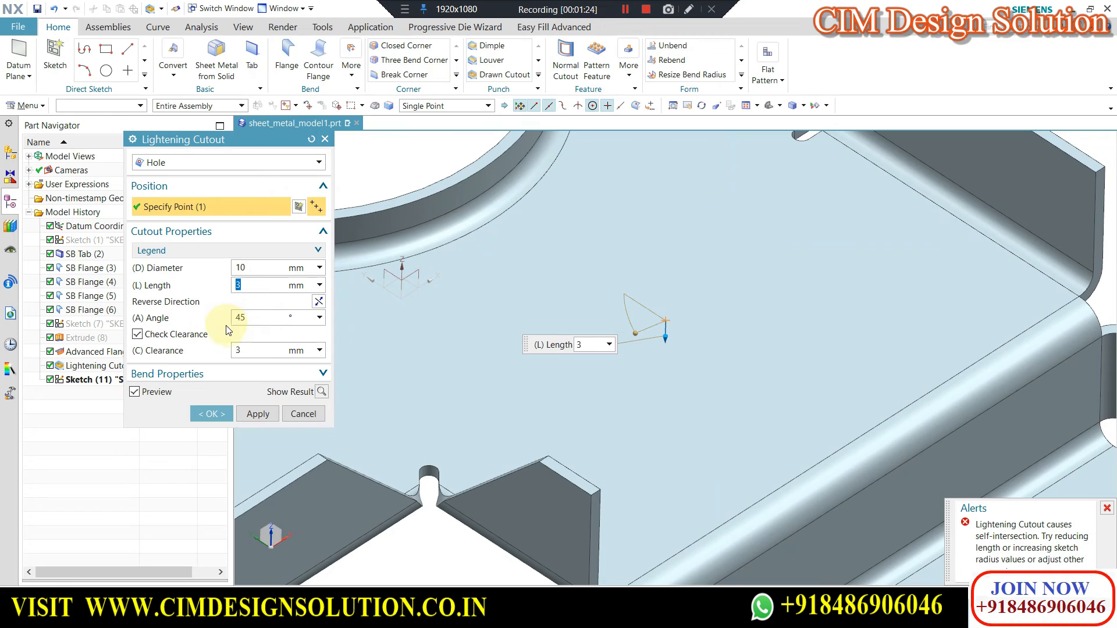
Try a diameter of 15 mm with a length of 6 mm for the hole cutout and inspect the preview.
type("15")
left_click(250, 266)
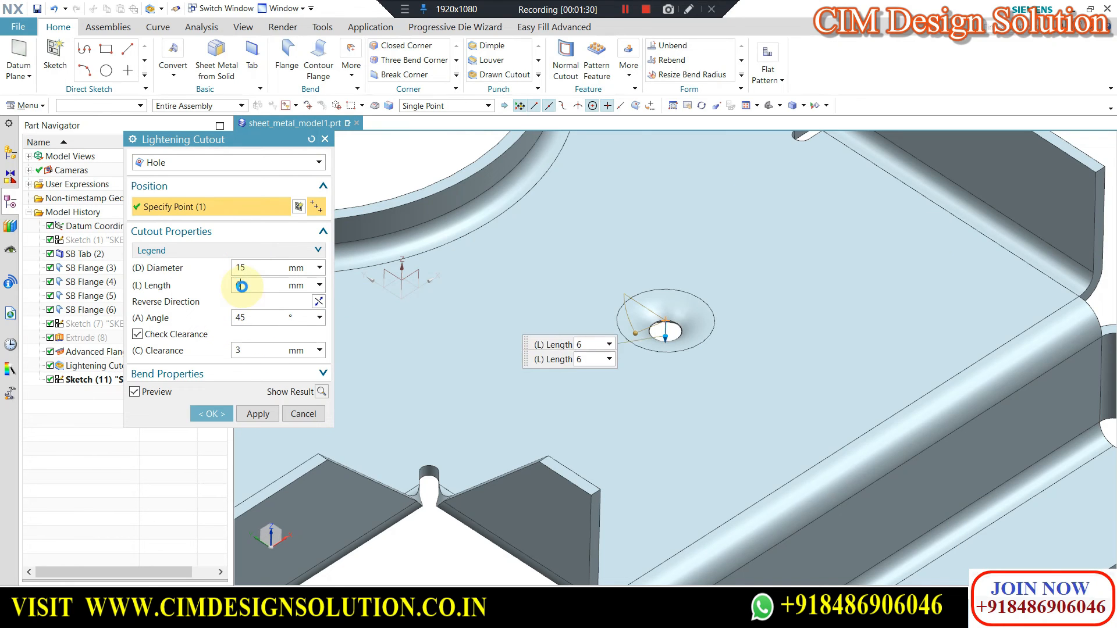
double_click(242, 286)
scroll(693, 344, "up", 5)
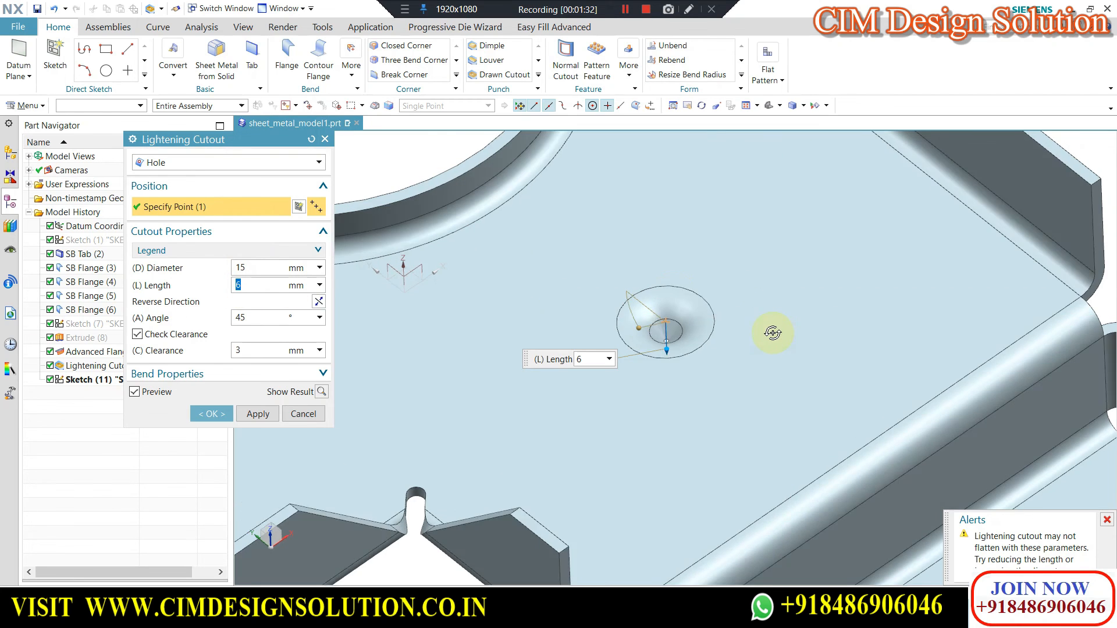
scroll(675, 319, "up", 1)
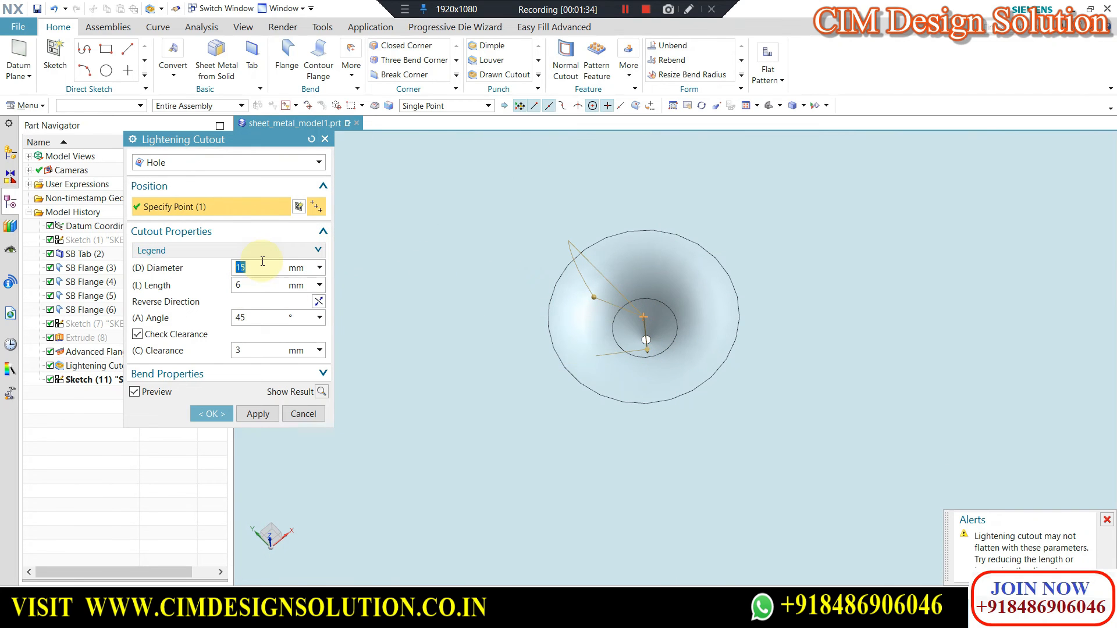
Set the hole-type lightening cutout's diameter to 20 mm and its length to 3 mm.
type("20")
key("Return")
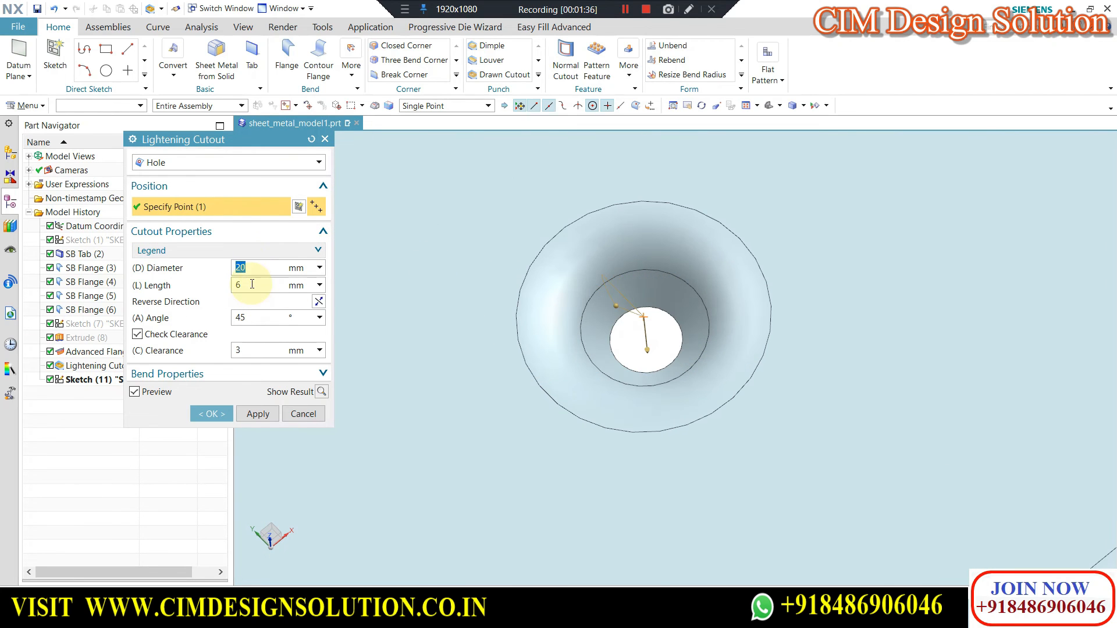
double_click(251, 284)
middle_click_drag(690, 348, 734, 335)
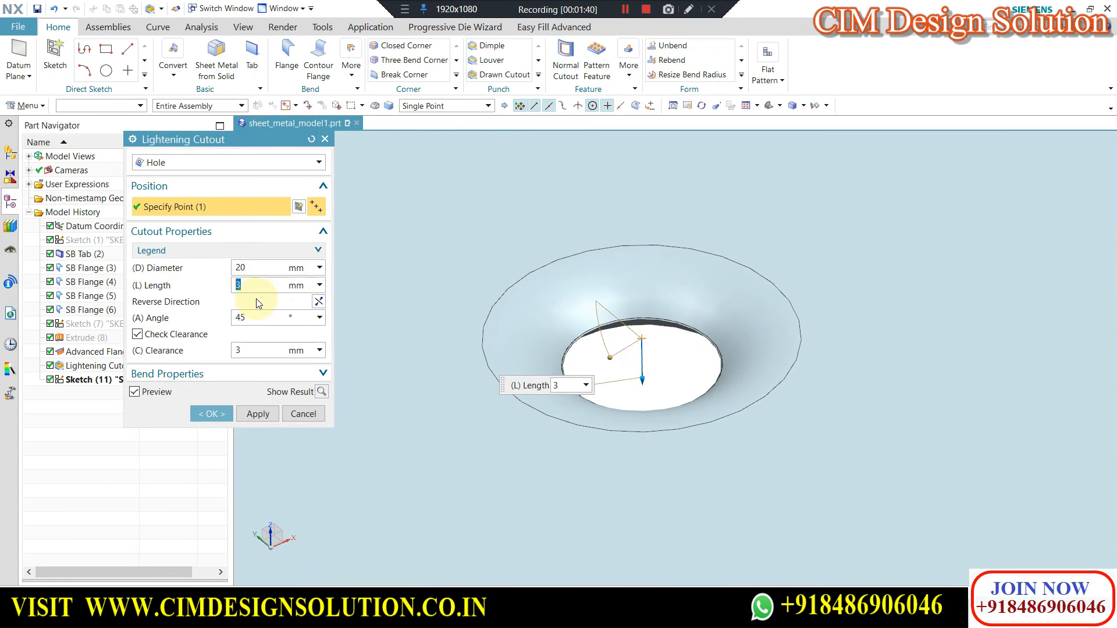
Try an 8 mm length for the hole cutout, and settle on a 6 mm length, 90° angle and 5 mm clearance.
type("8")
key("Return")
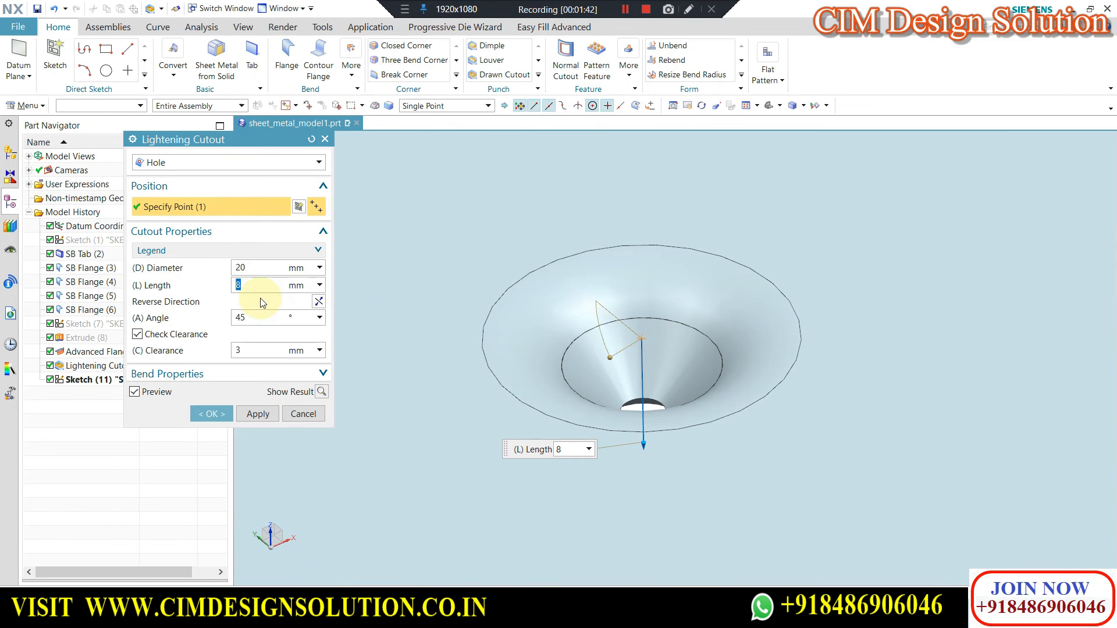
key("Return")
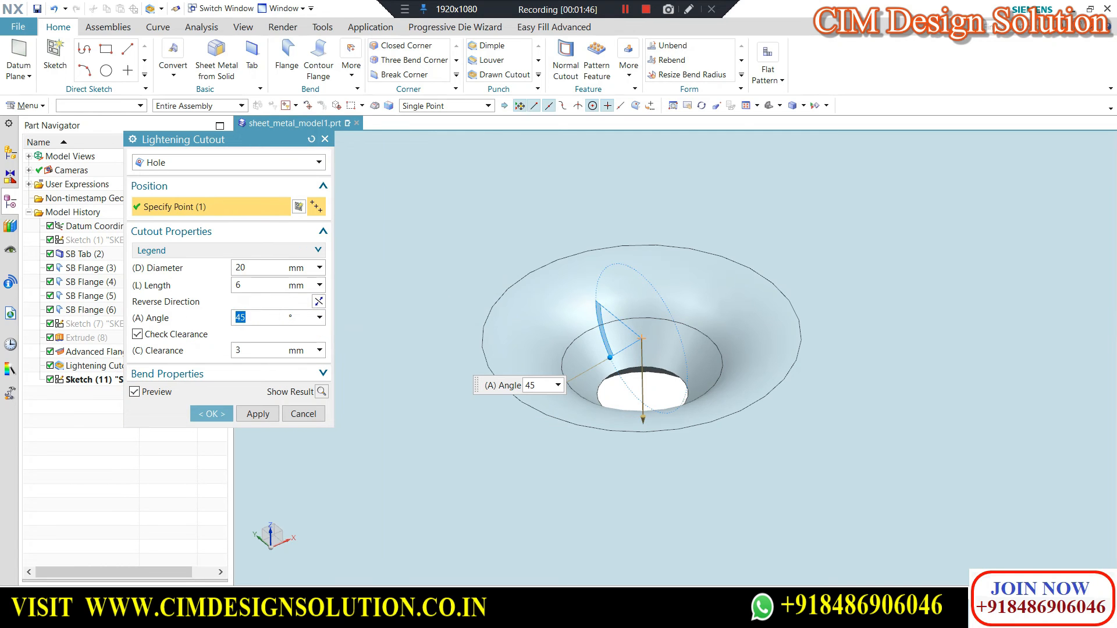
key("Return")
middle_click_drag(754, 274, 538, 304)
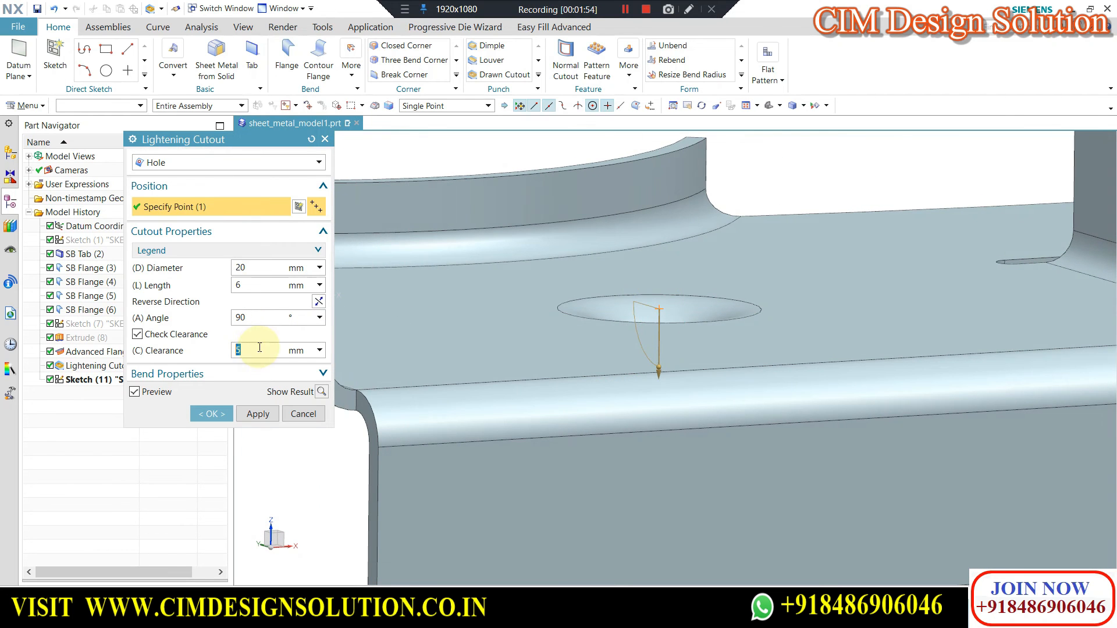
Check the hole cutout preview from above and reverse its forming direction.
scroll(619, 245, "down", 3)
middle_click_drag(652, 242, 653, 164)
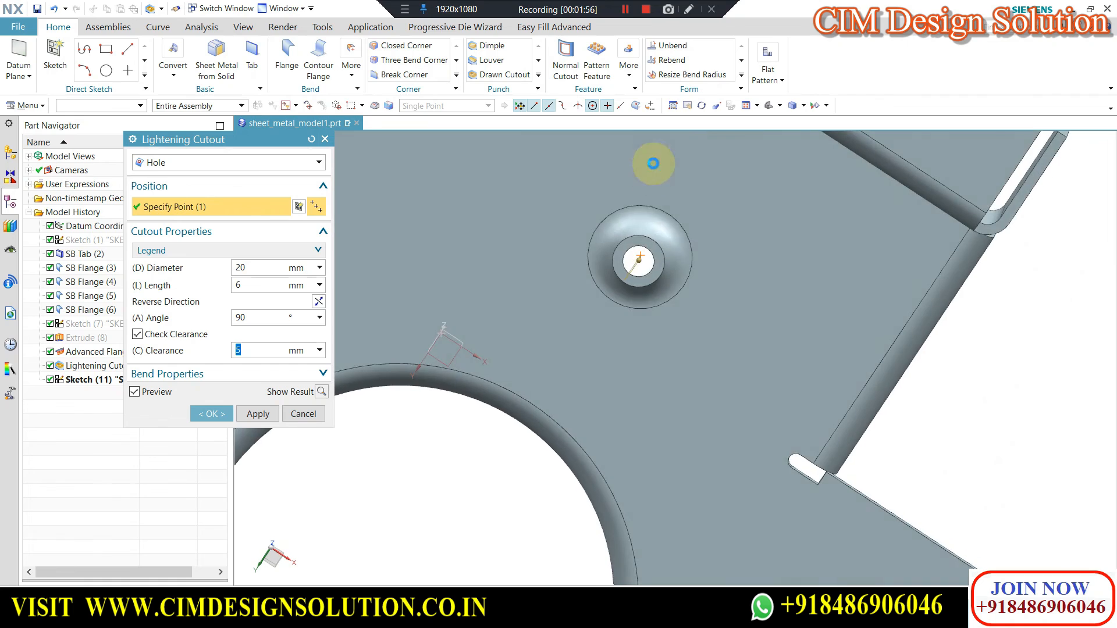
scroll(630, 258, "up", 2)
scroll(627, 257, "up", 1)
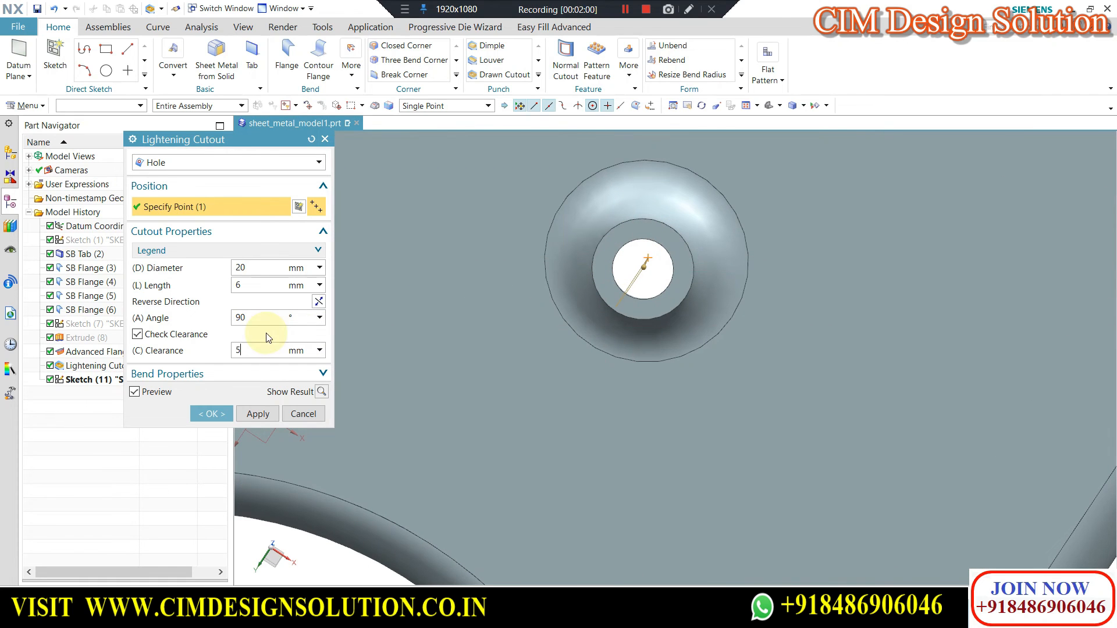
left_click(320, 302)
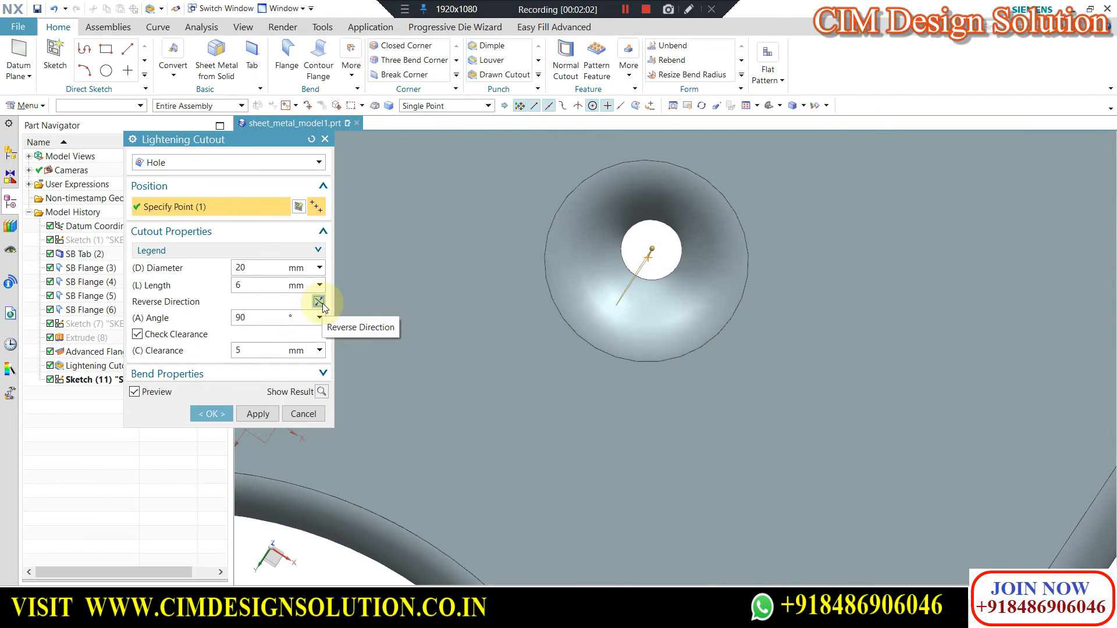
Inspect the reversed hole cutout on the main tab from several angles and accept the feature.
scroll(627, 267, "down", 3)
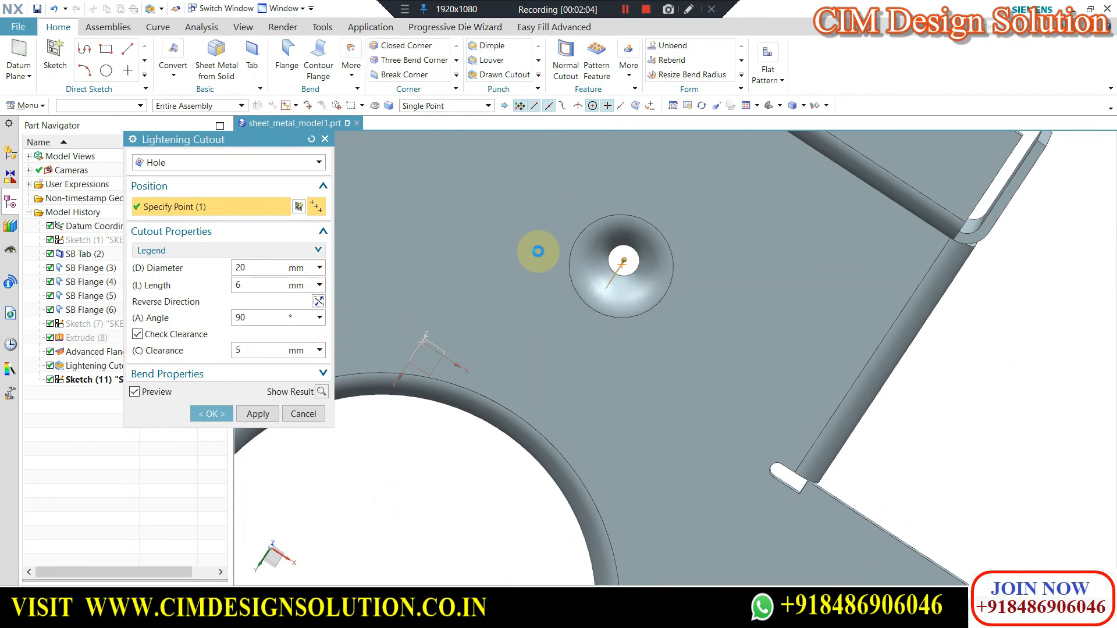
scroll(538, 251, "down", 3)
middle_click_drag(578, 249, 617, 377)
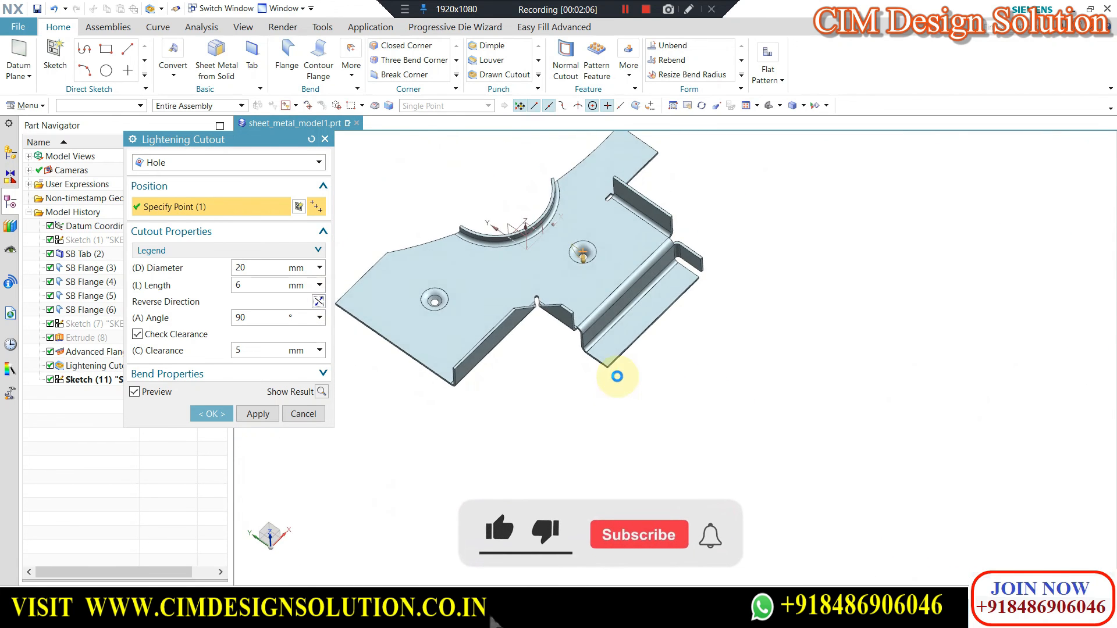
scroll(579, 247, "up", 5)
middle_click_drag(591, 195, 593, 235)
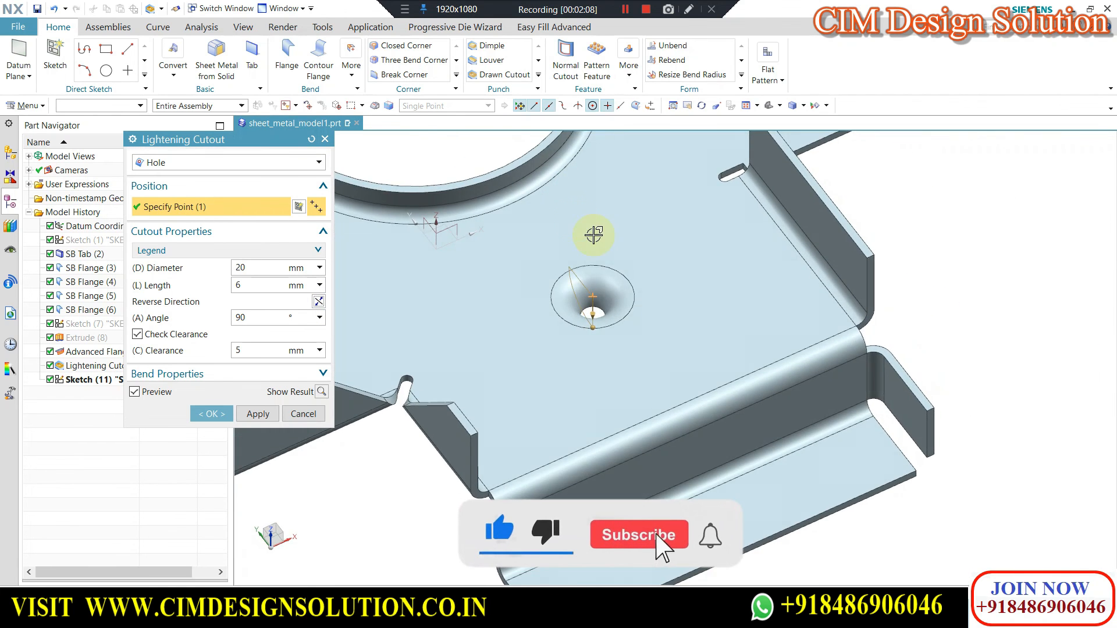
scroll(594, 235, "up", 3)
scroll(640, 259, "down", 2)
scroll(634, 268, "up", 1)
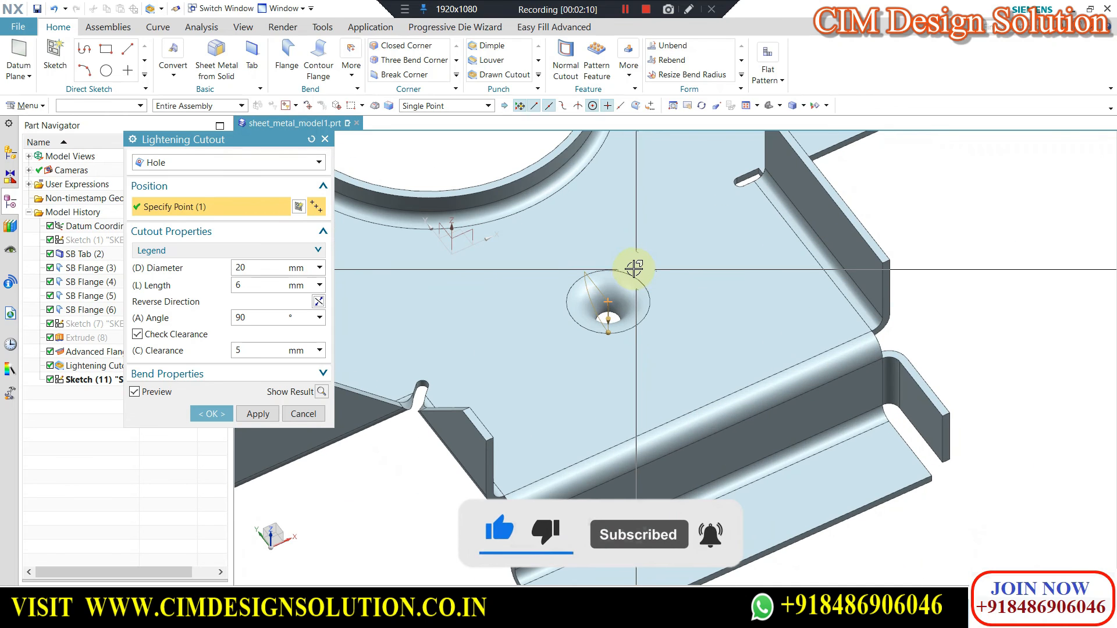
middle_click_drag(653, 237, 691, 291)
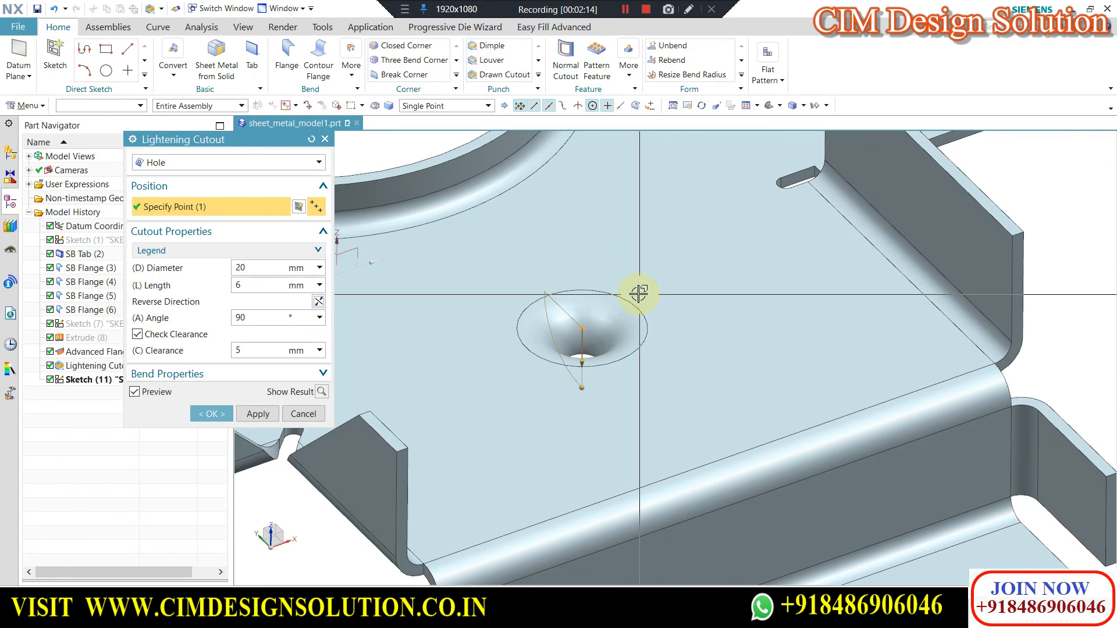
scroll(628, 325, "down", 2)
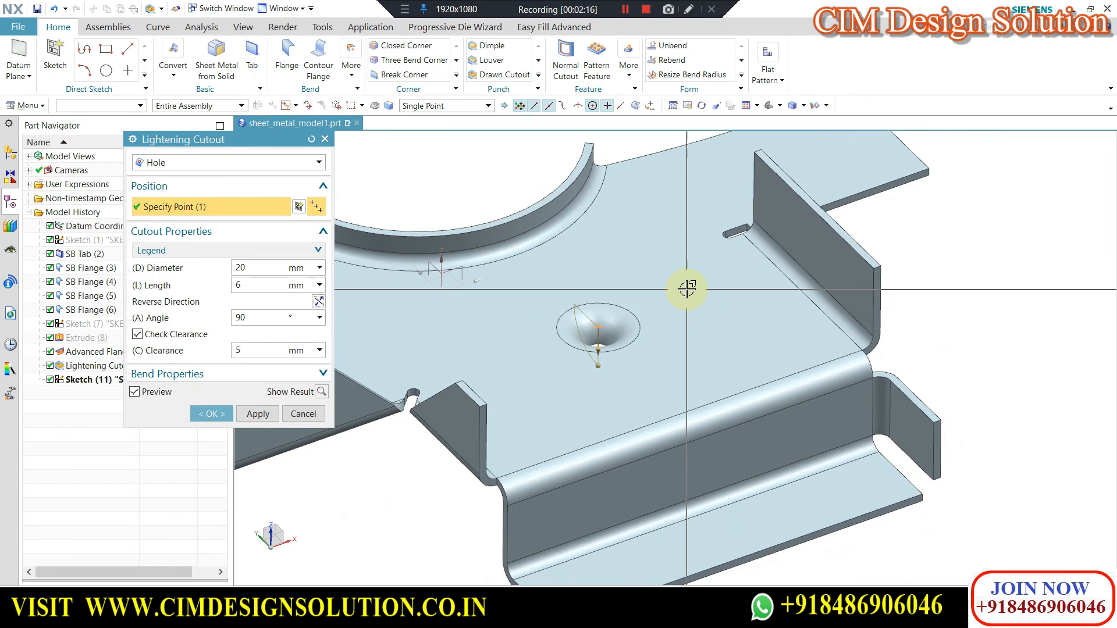
scroll(634, 313, "up", 1)
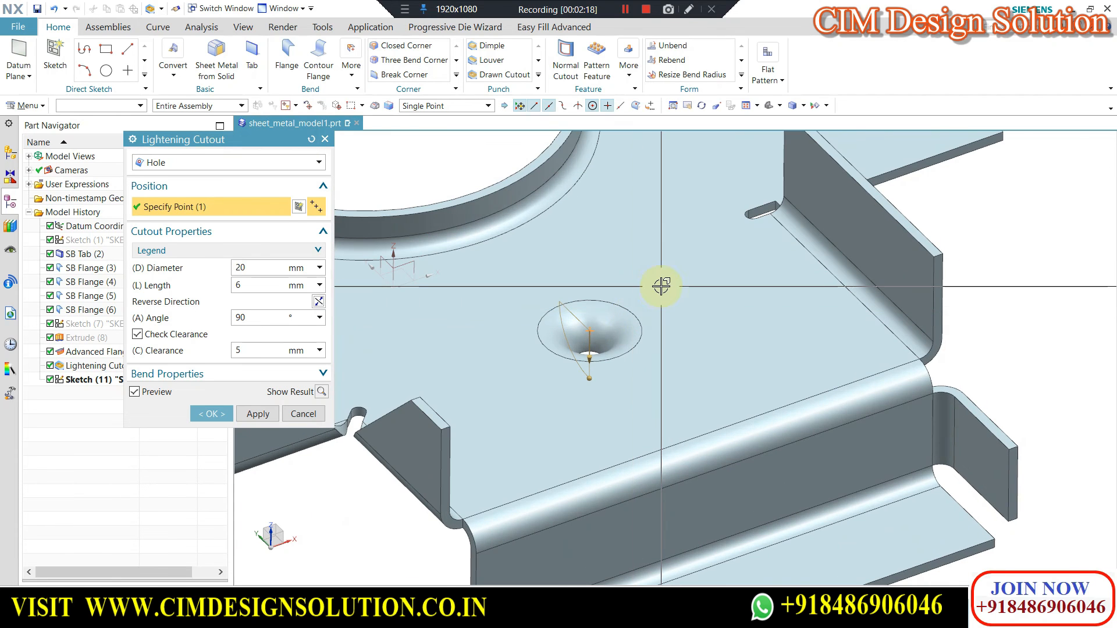
scroll(644, 320, "down", 1)
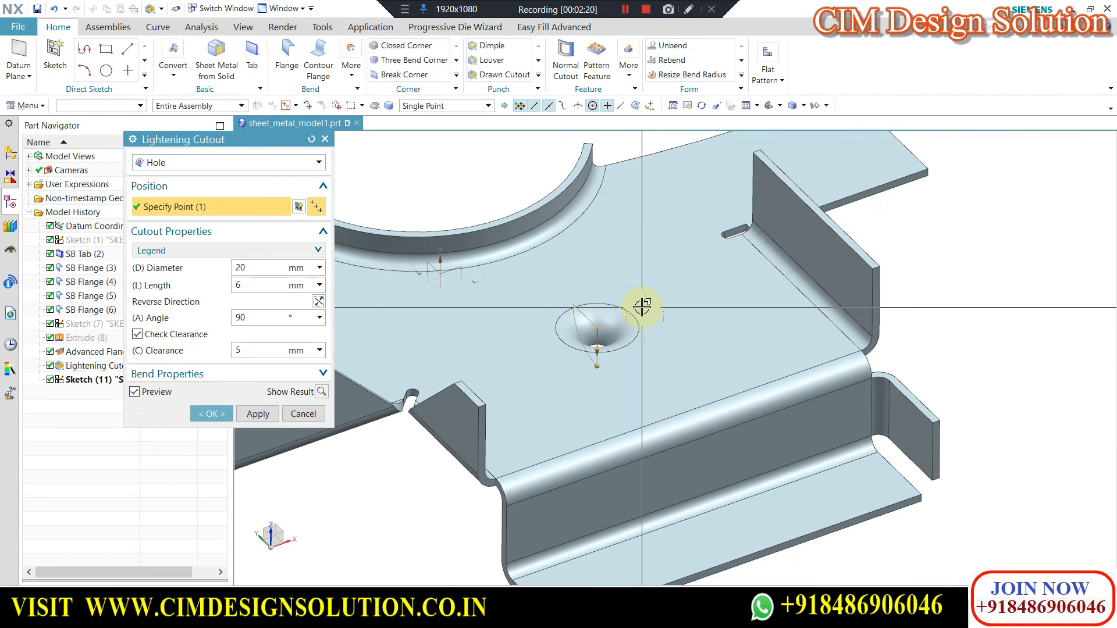
scroll(675, 310, "down", 1)
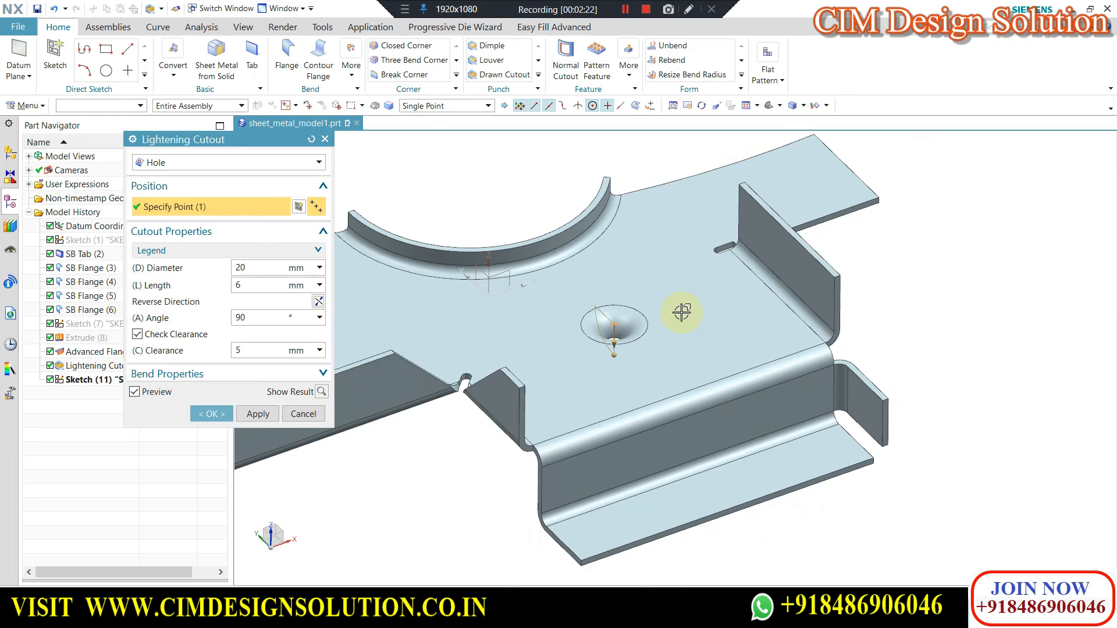
scroll(646, 286, "up", 2)
scroll(669, 282, "down", 3)
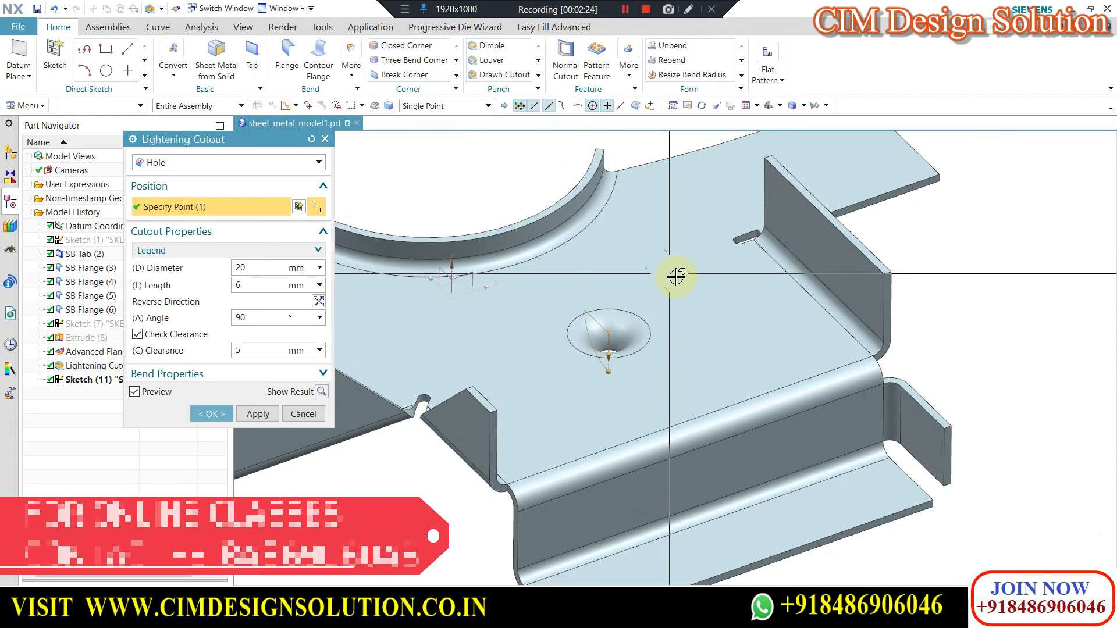
scroll(668, 273, "up", 2)
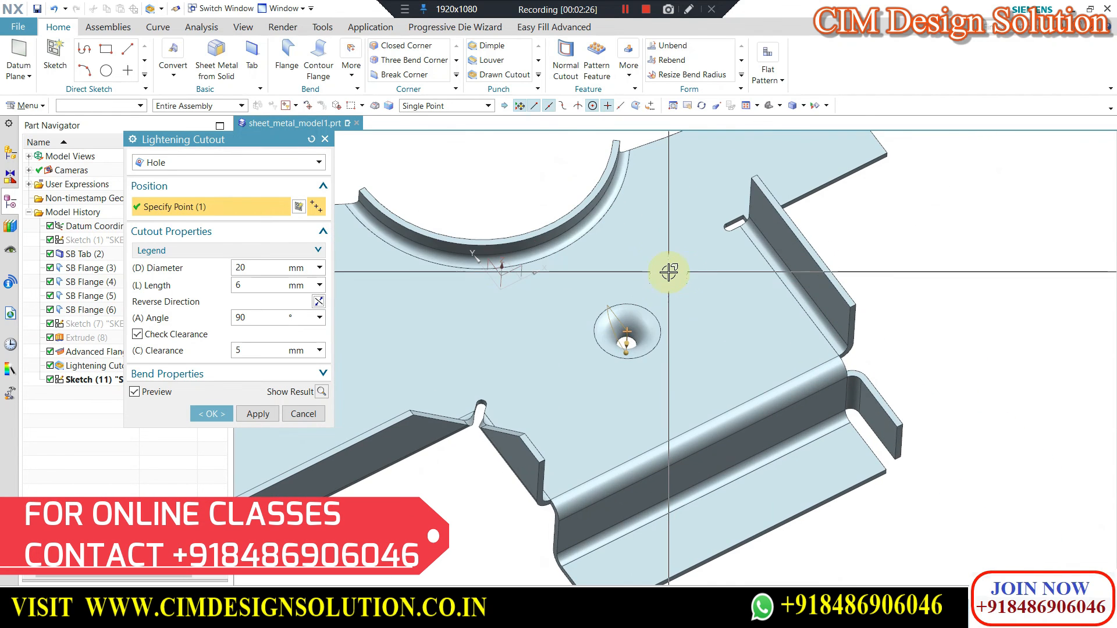
scroll(723, 294, "down", 2)
scroll(686, 274, "up", 3)
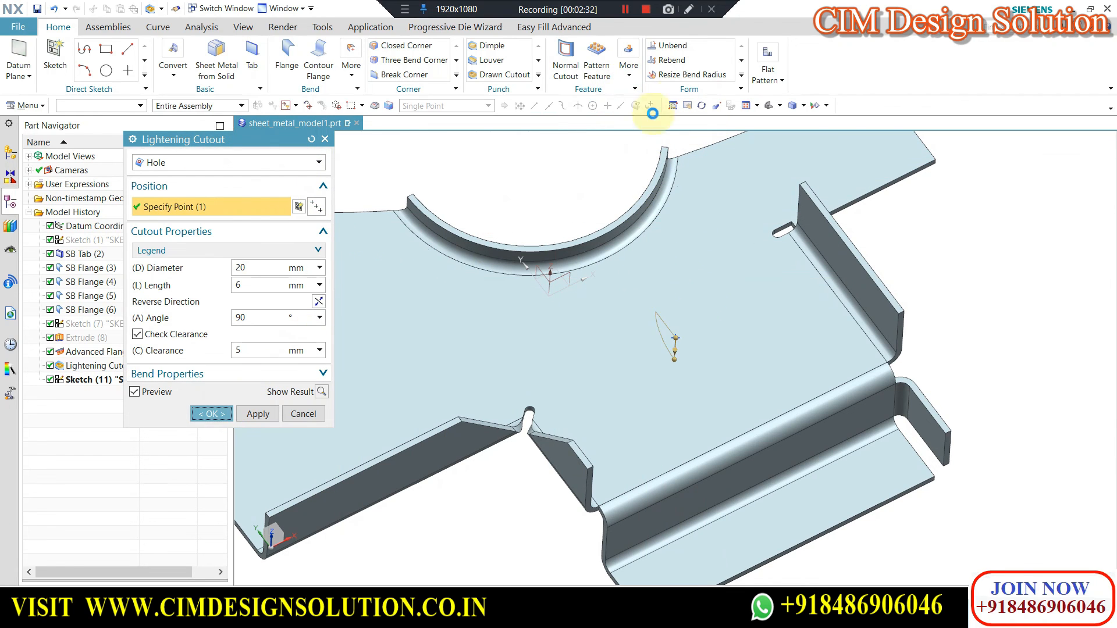
Create a Flat Solid with the main tab's top face as the stationary face, and hide the folded body.
left_click(768, 76)
left_click(776, 107)
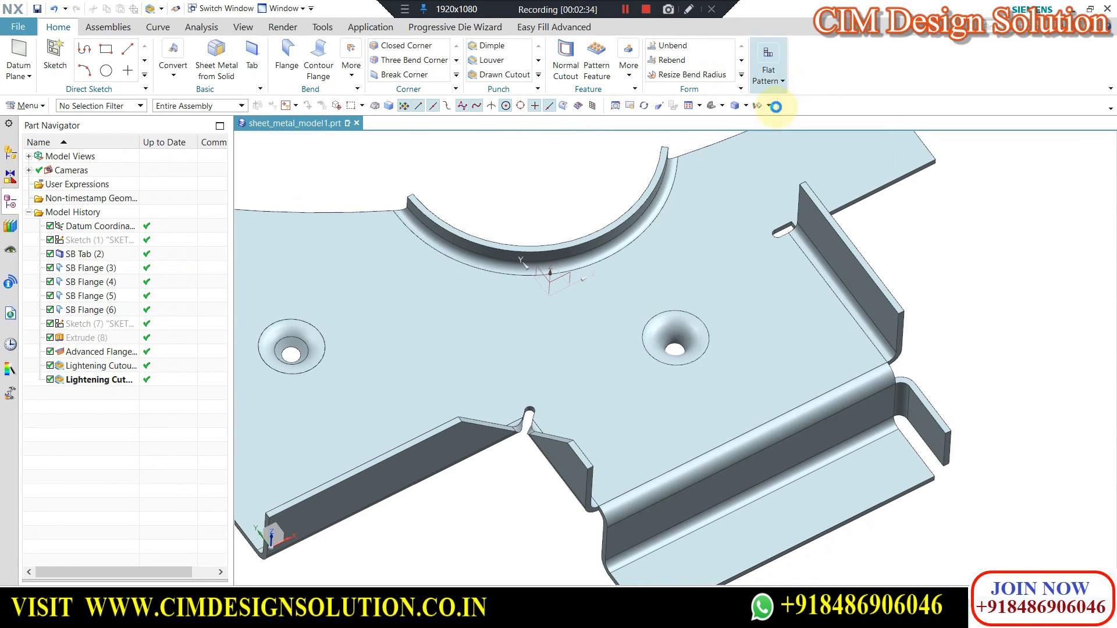
left_click(532, 329)
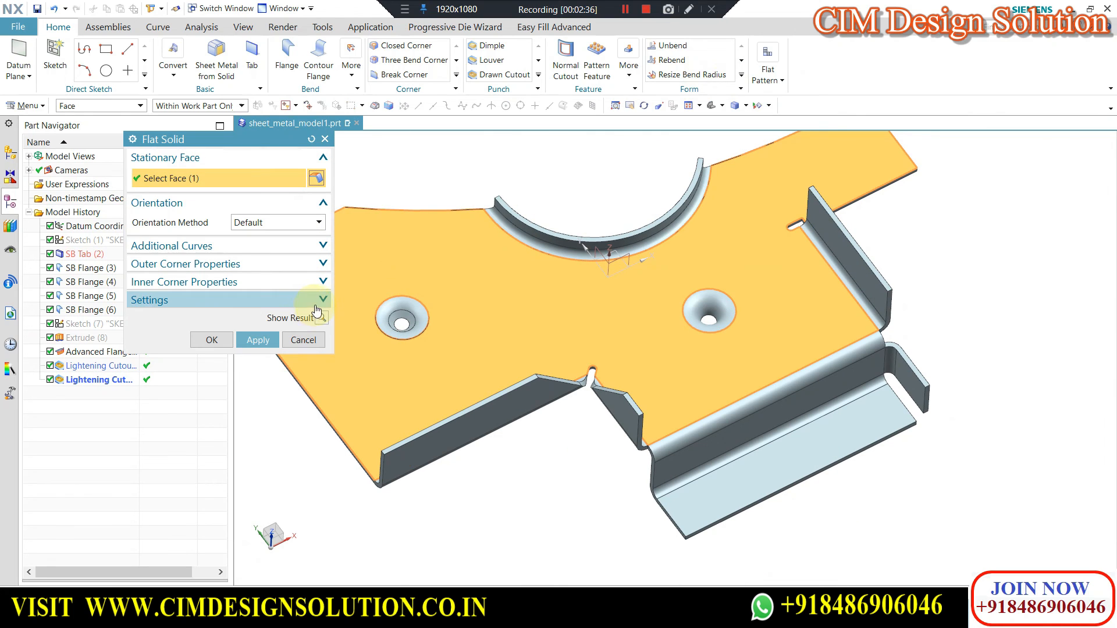
left_click(211, 344)
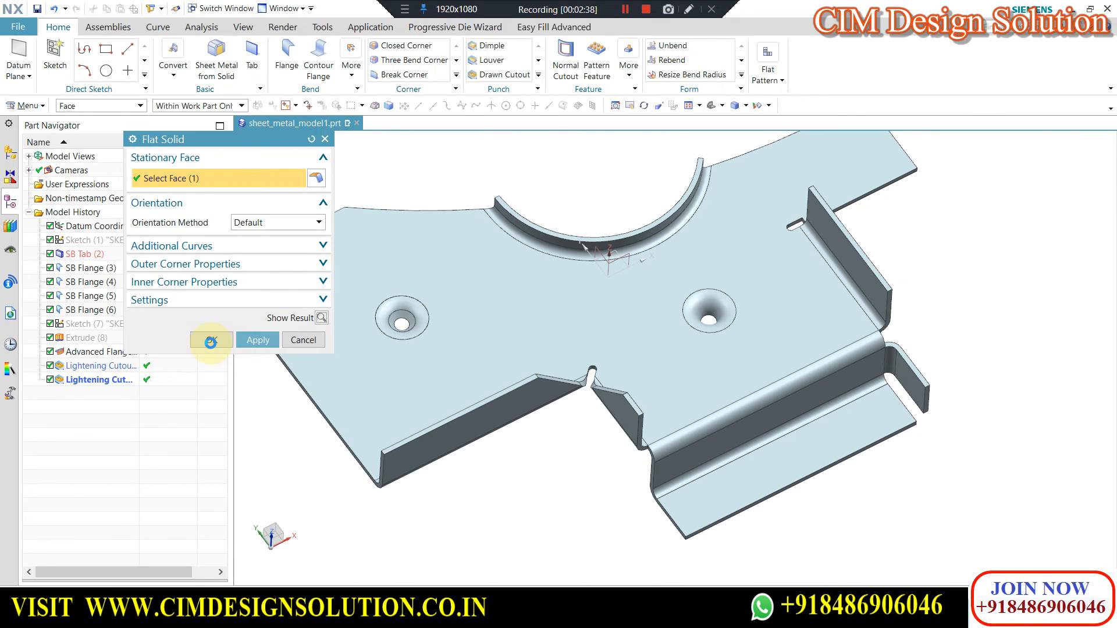
left_click(465, 424)
key("ctrl+b")
scroll(707, 253, "down", 1)
middle_click_drag(712, 253, 715, 202)
left_click(360, 70)
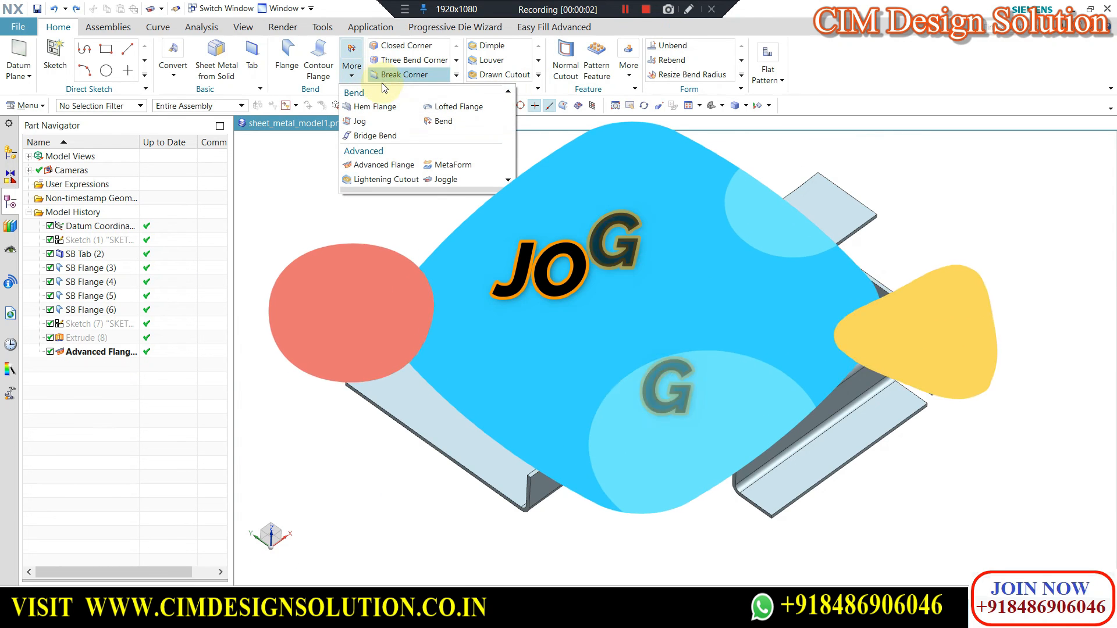
left_click(464, 180)
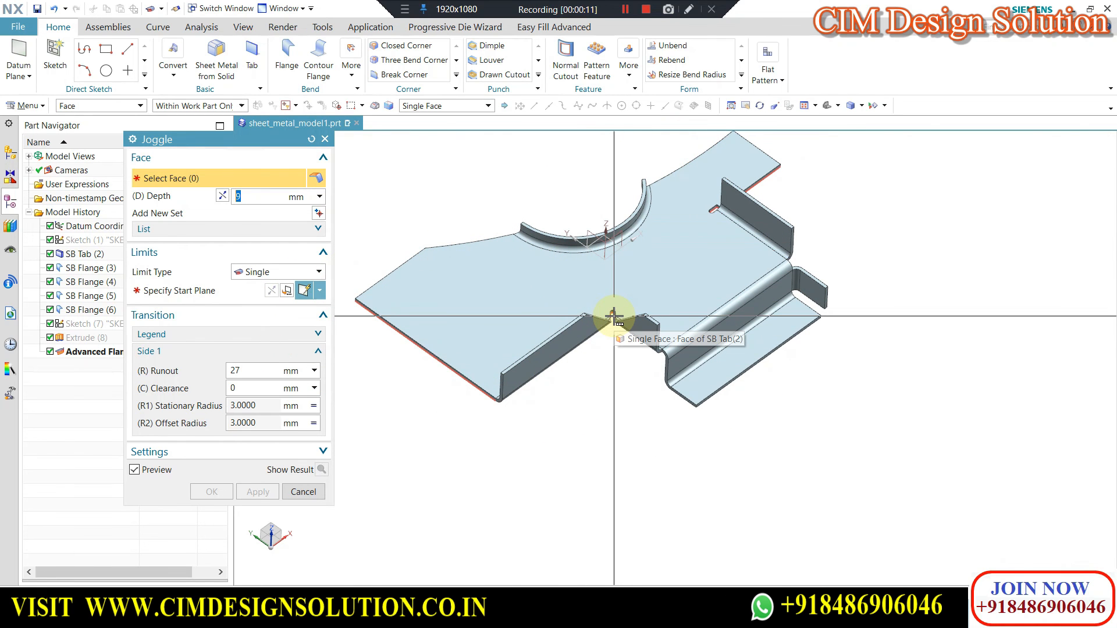
scroll(611, 308, "up", 3)
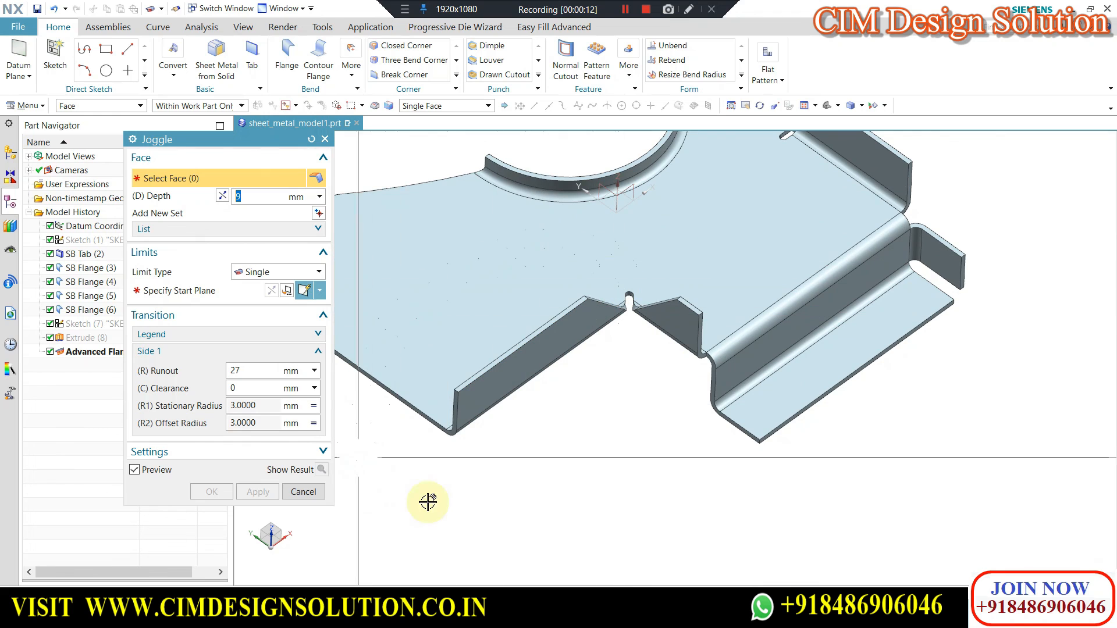
left_click(304, 493)
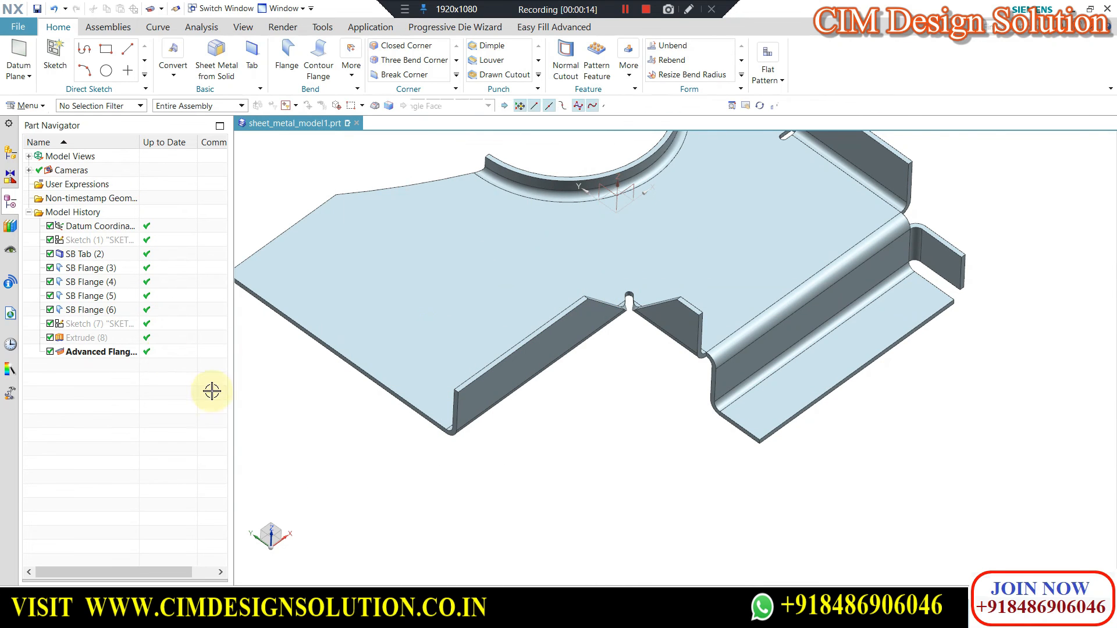
Edit SB Flange (4) to remove the flange from the tab's long edge, keeping only the short notch edge with Extend Relief enabled.
left_click(86, 282)
double_click(86, 282)
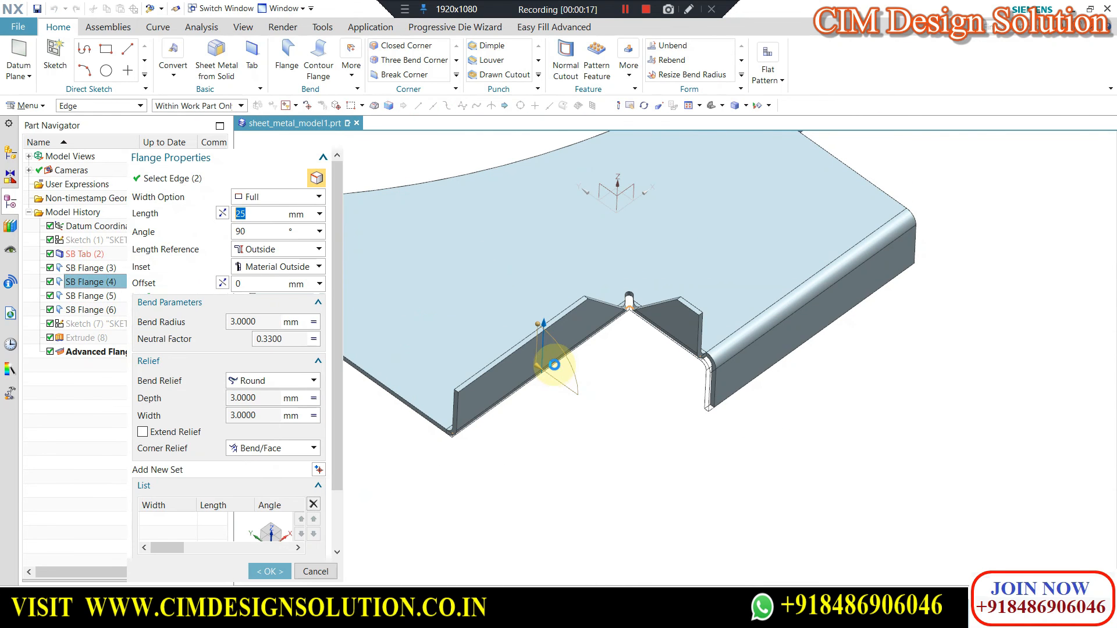
left_click(553, 364, "shift")
middle_click_drag(604, 374, 364, 464)
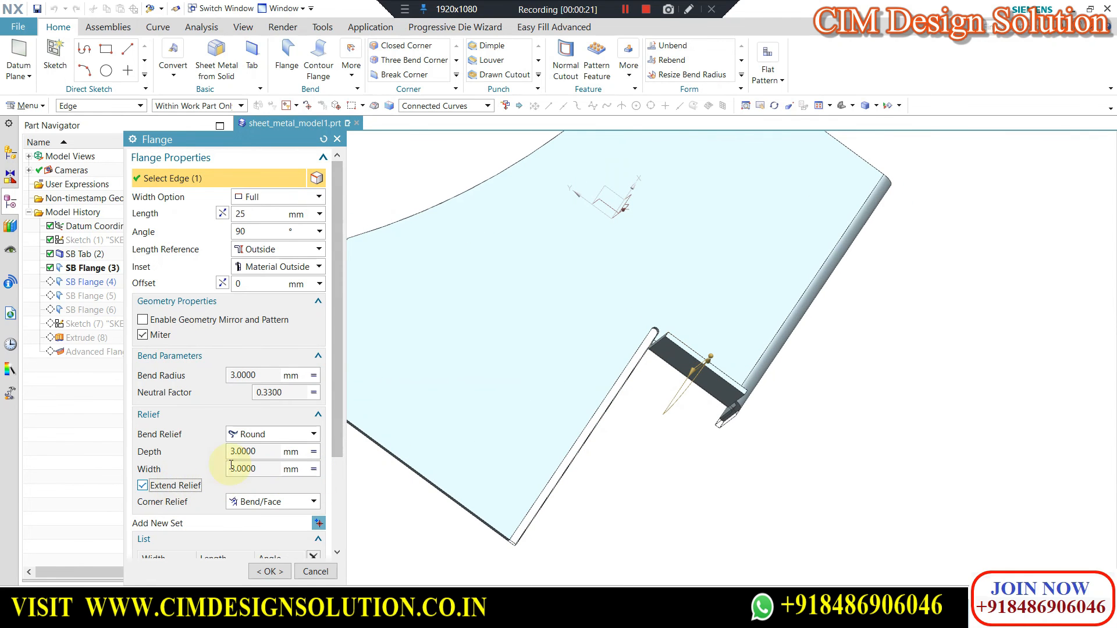
left_click(271, 572)
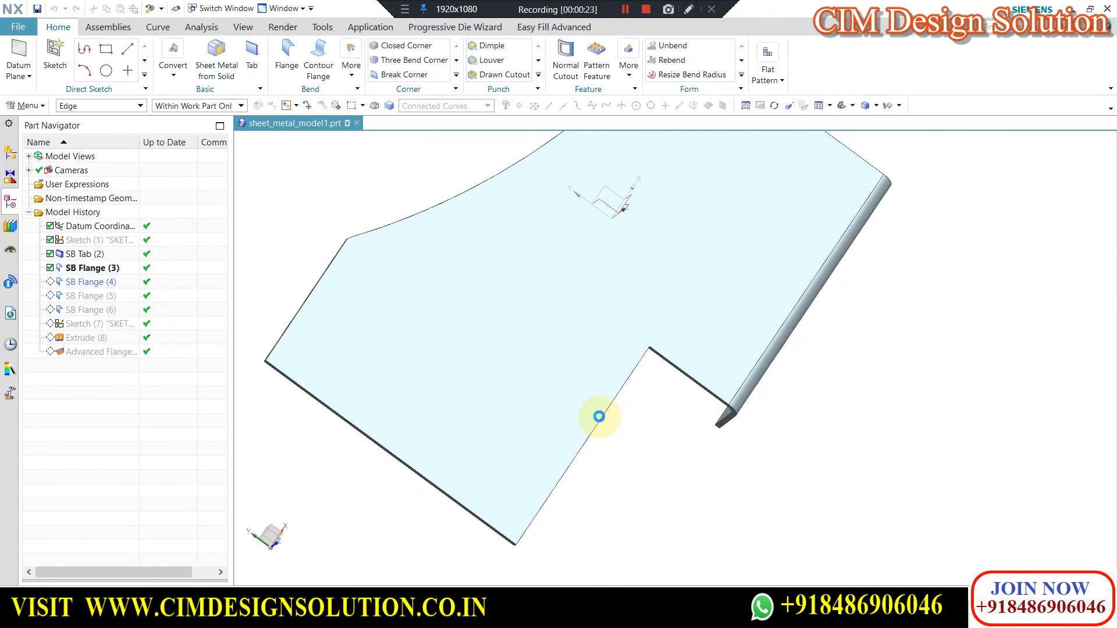
middle_click_drag(599, 407, 597, 373)
scroll(606, 374, "up", 1)
scroll(610, 347, "up", 3)
scroll(618, 340, "down", 2)
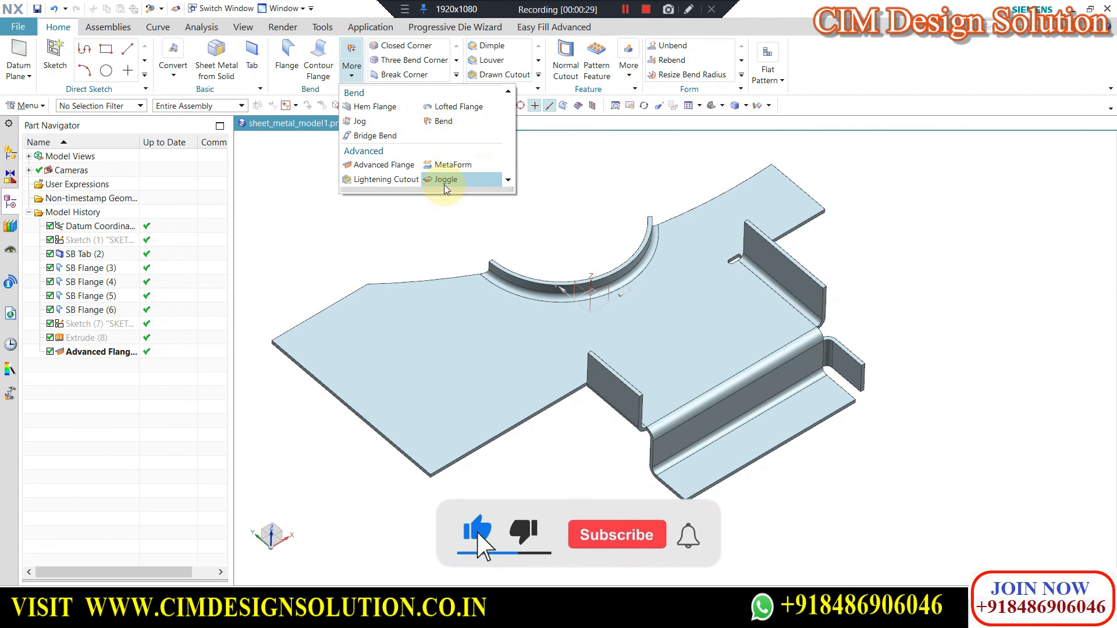
Start a Joggle with the Single limit type on the main tab's top face, using a depth of 10 mm.
left_click(446, 180)
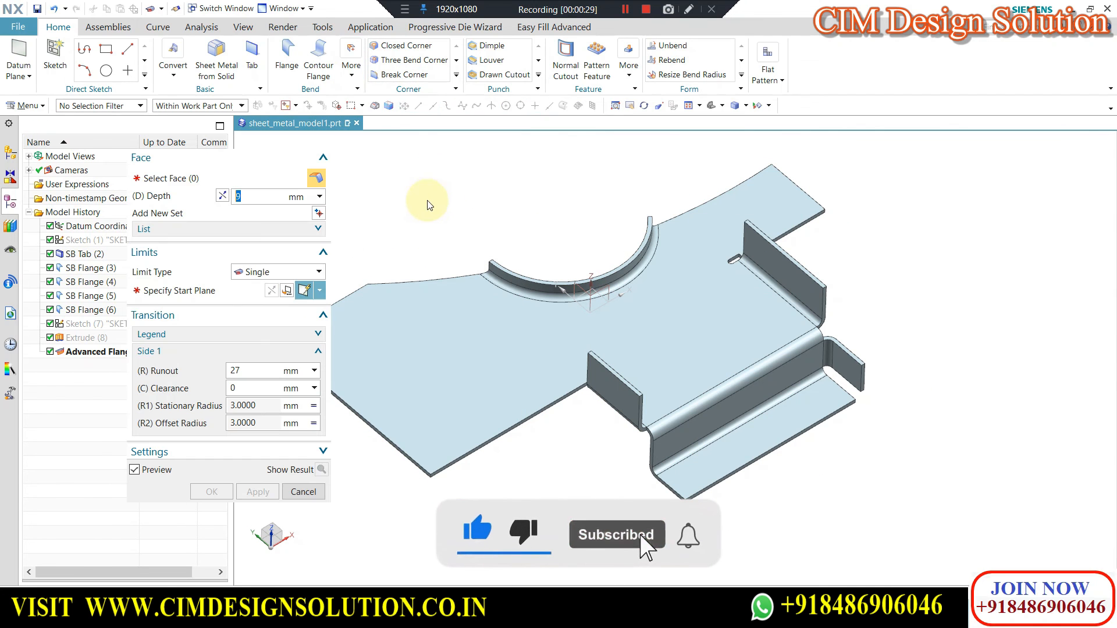
left_click(260, 274)
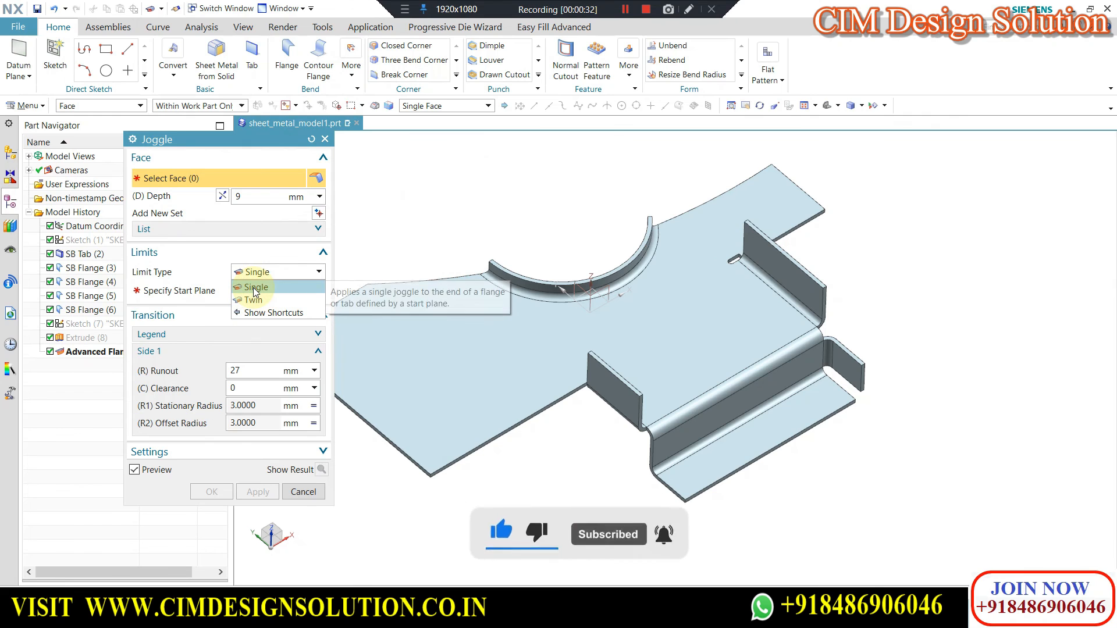
left_click(255, 287)
left_click(204, 179)
left_click(456, 361)
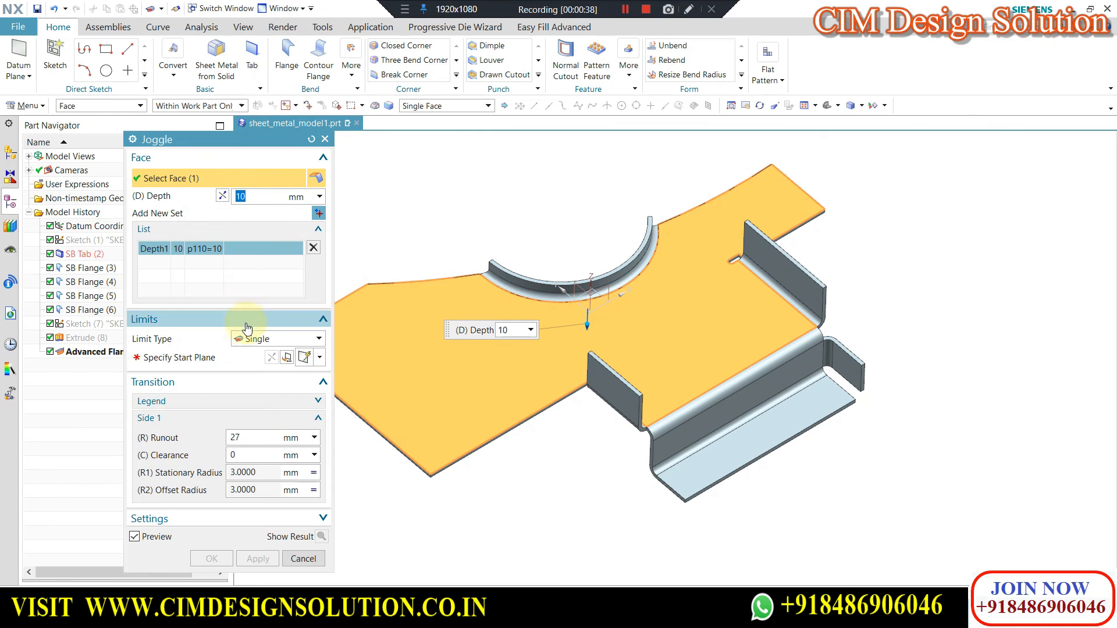
Define the joggle's start plane from a datum coordinate system plane, offset -63 mm toward the tab's wide unflanged wing.
left_click(201, 357)
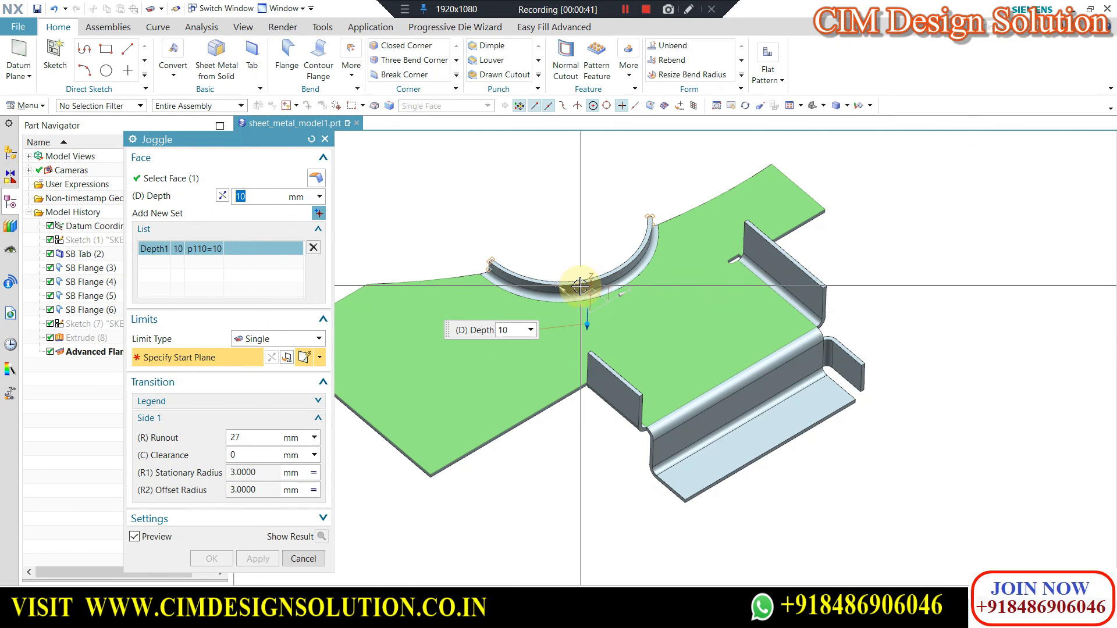
left_click(584, 290)
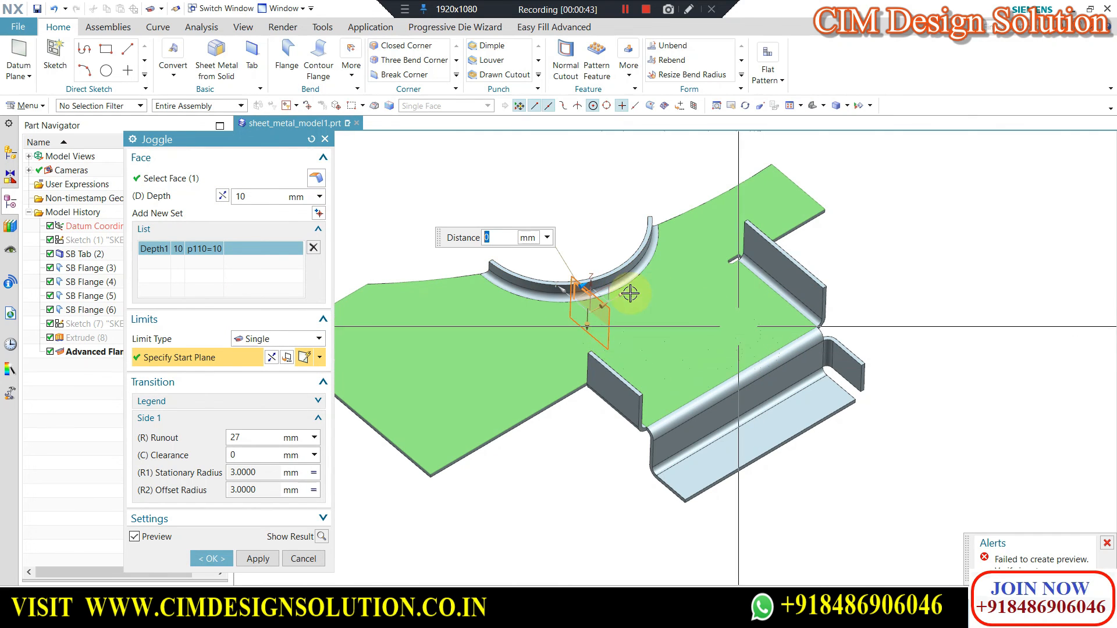
scroll(628, 289, "down", 2)
scroll(681, 302, "up", 1)
scroll(622, 264, "up", 1)
left_click_drag(627, 263, 540, 308)
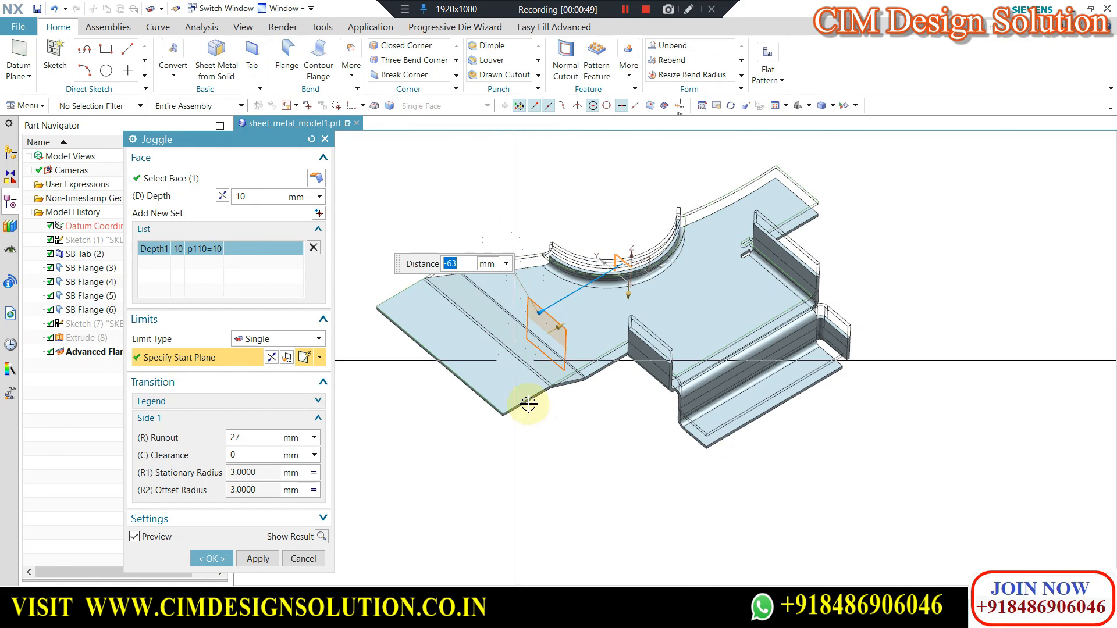
middle_click_drag(583, 419, 485, 315)
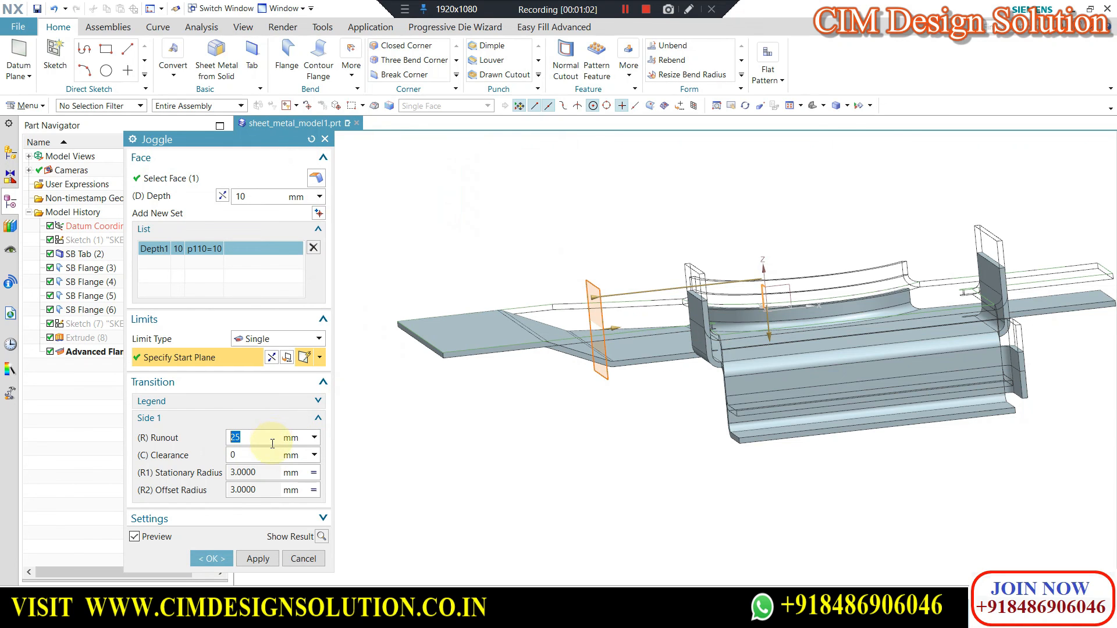
double_click(248, 457)
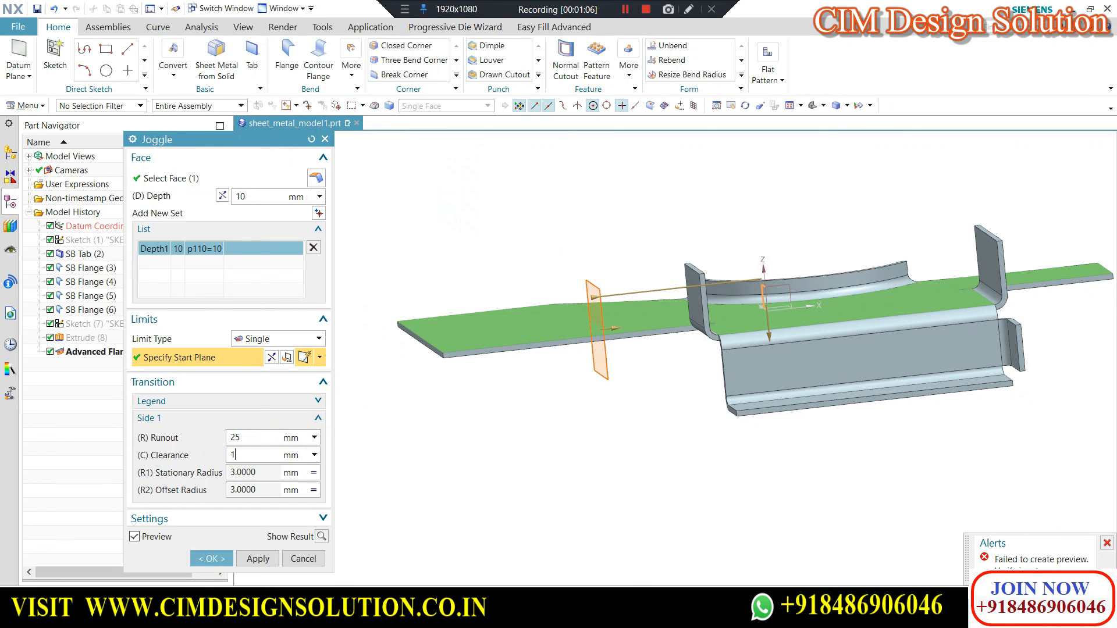
left_click(200, 454)
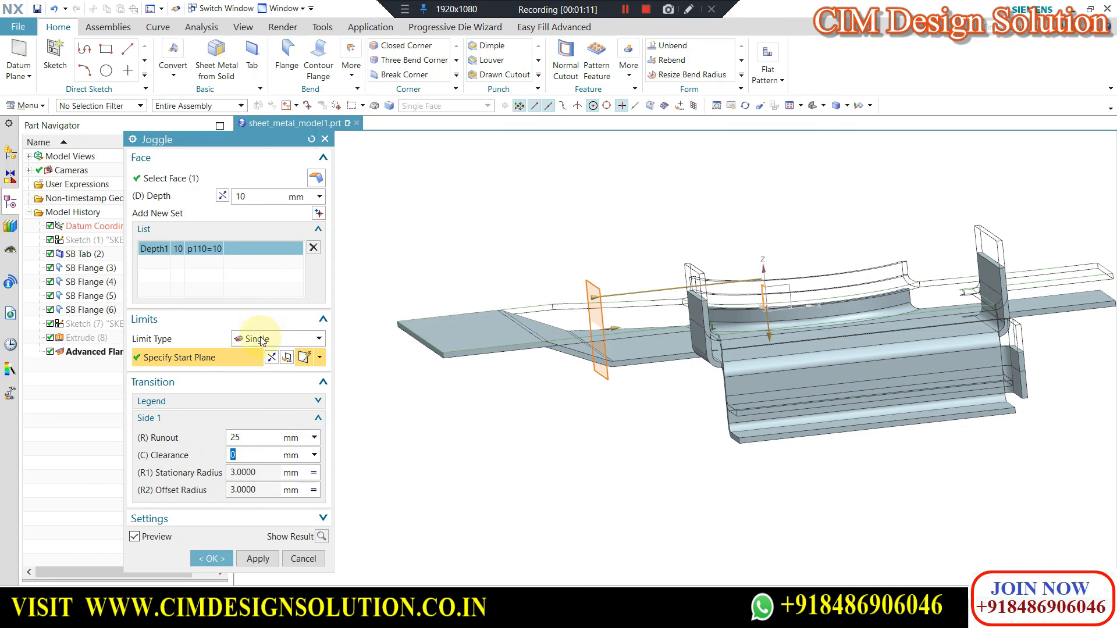
left_click(304, 564)
Create a datum plane across the tab's wide unflanged wing, offset -90 mm from a datum coordinate system plane.
middle_click_drag(466, 351, 515, 371)
scroll(514, 370, "down", 1)
scroll(456, 260, "up", 1)
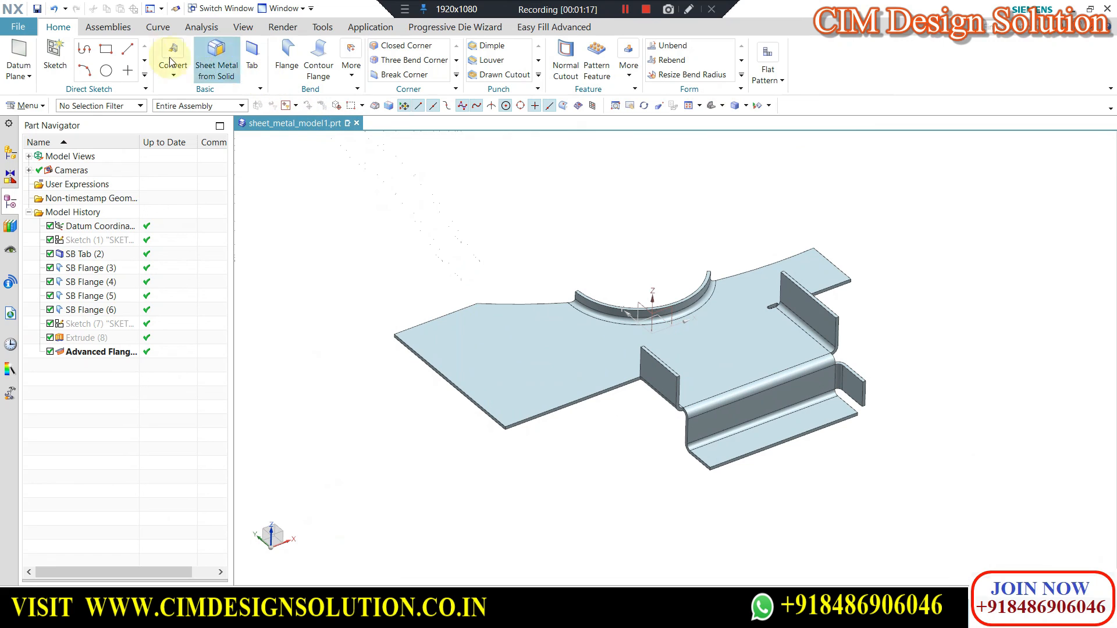
left_click(640, 303)
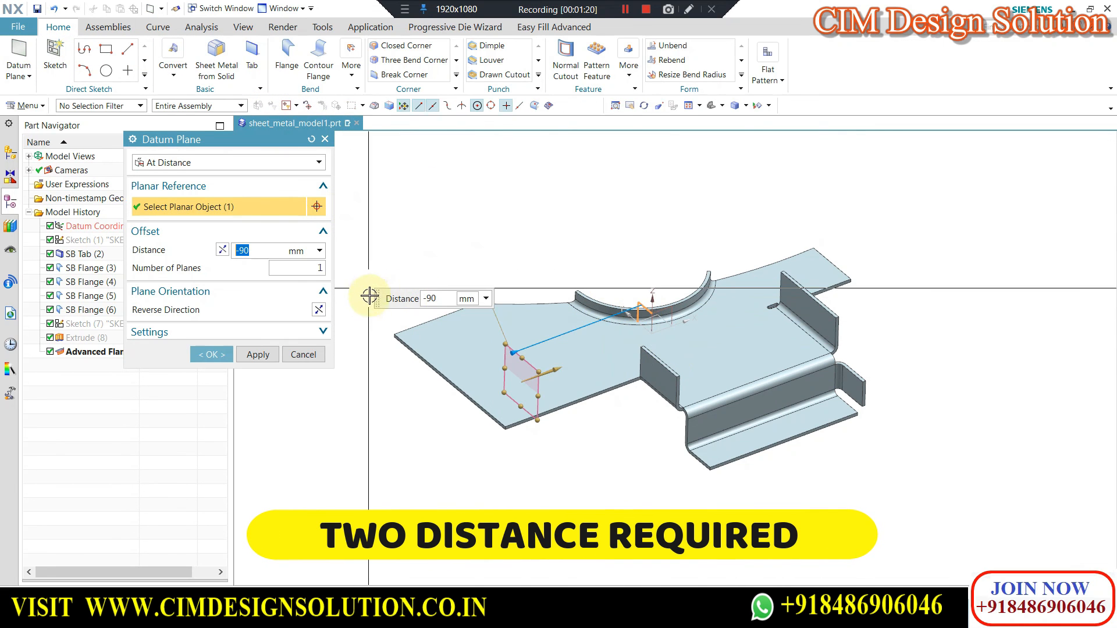
left_click(215, 355)
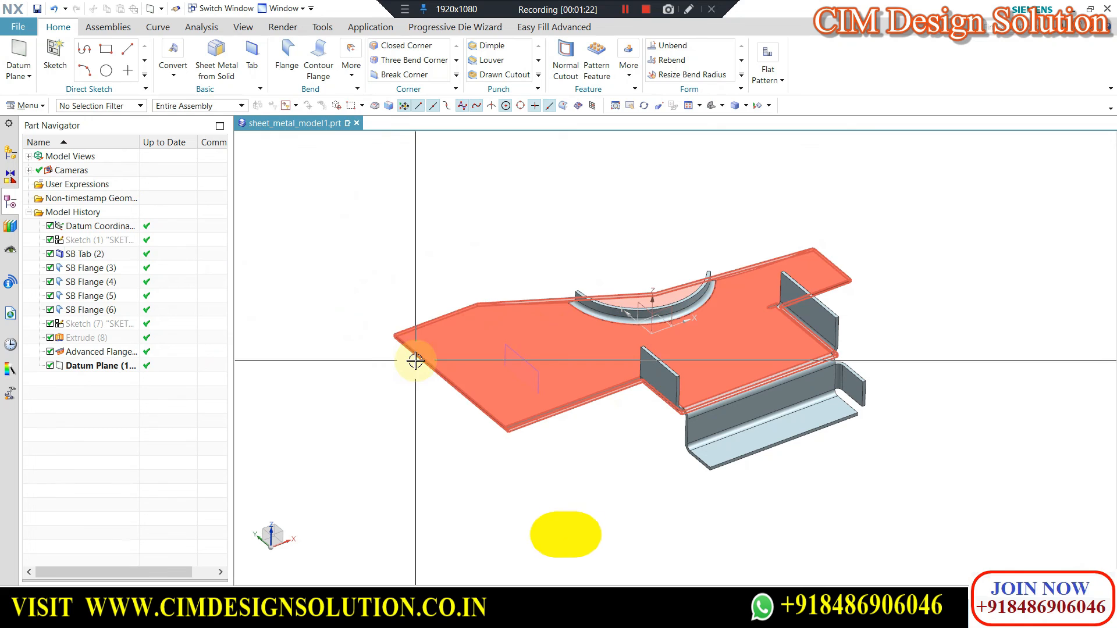
Start a Joggle with the Twin limit type on the main tab's top face, using a depth of 9 mm.
left_click(351, 72)
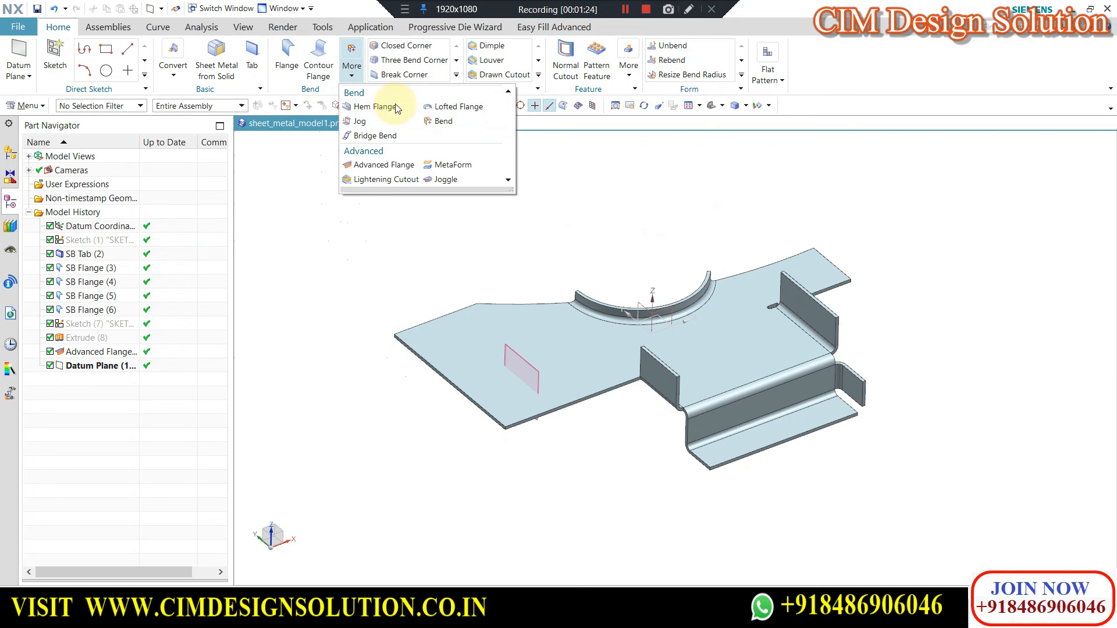
left_click(445, 180)
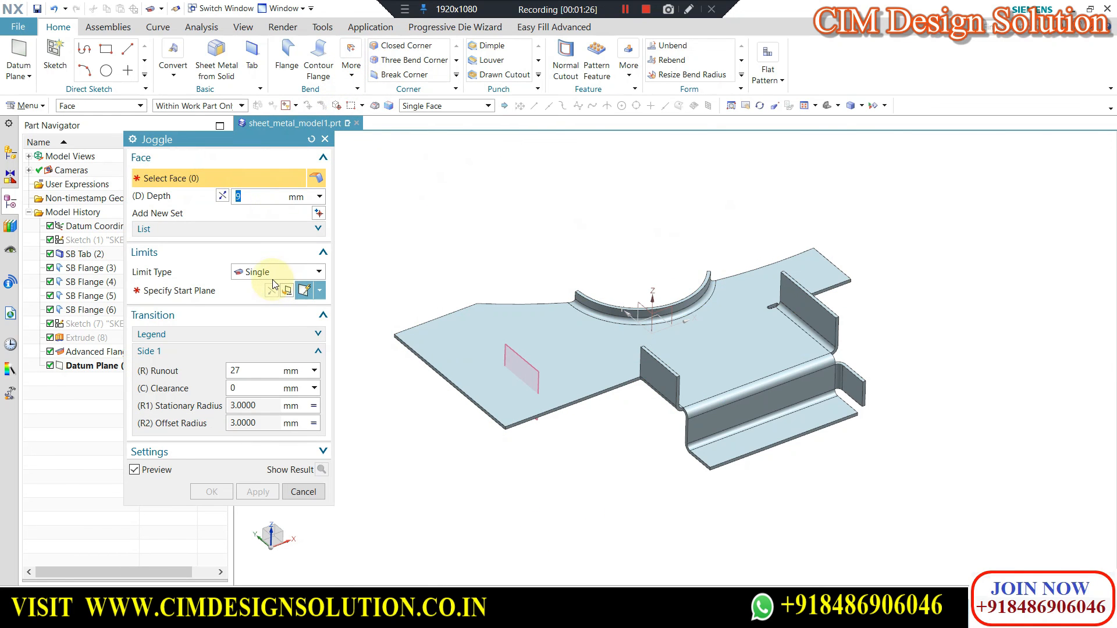
left_click(261, 300)
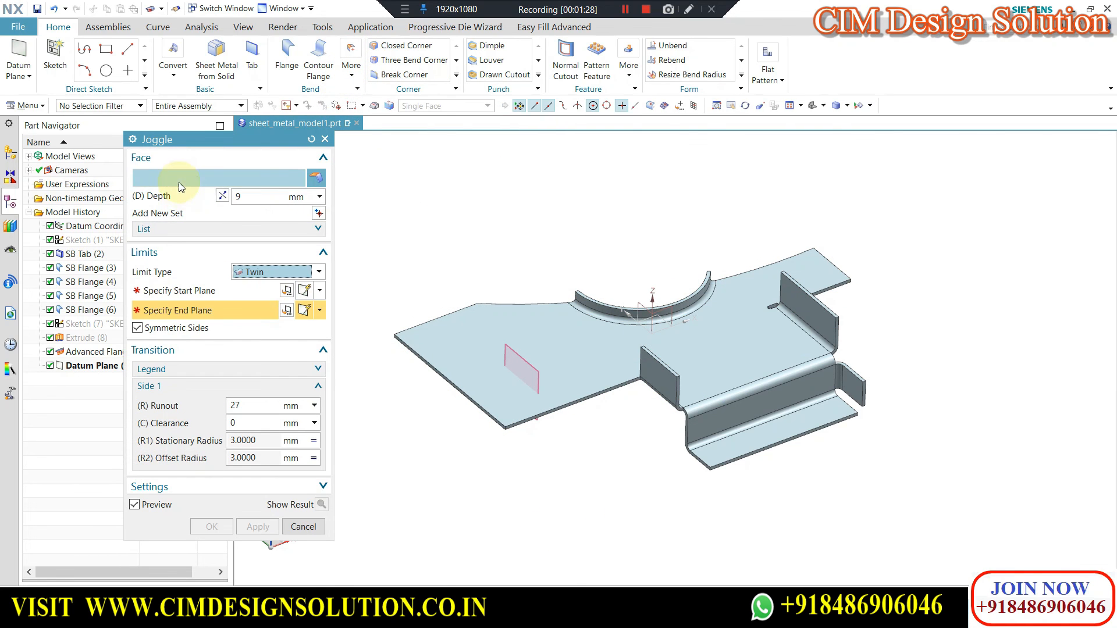
left_click(553, 368)
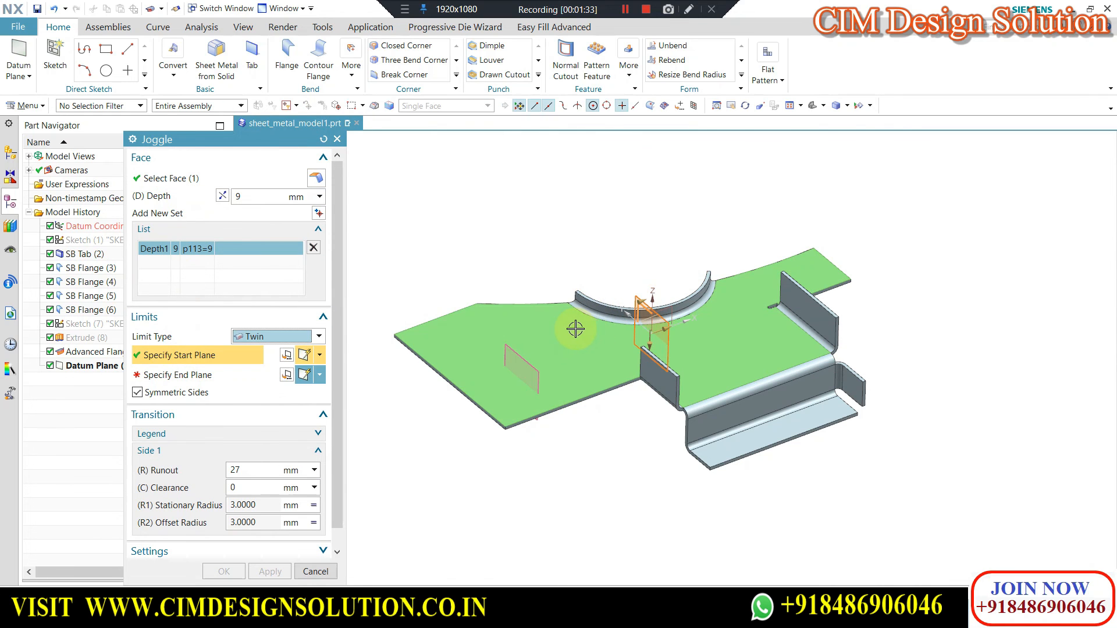
Offset the joggle's start plane -56 mm toward the wide wing and use the new datum plane as the end plane.
left_click_drag(642, 303, 521, 289)
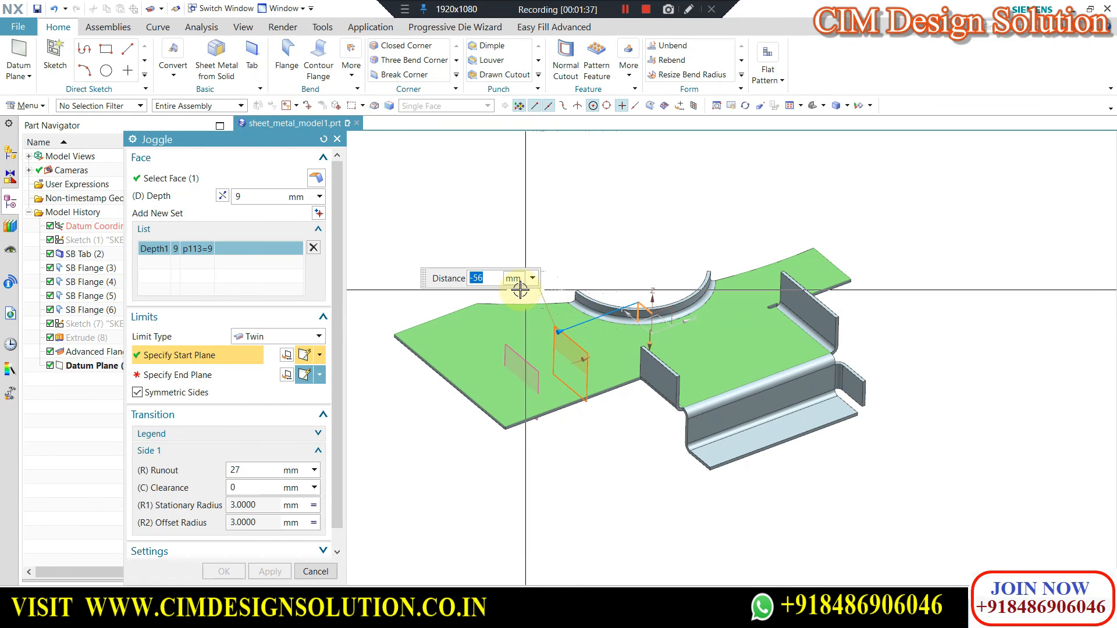
left_click(192, 375)
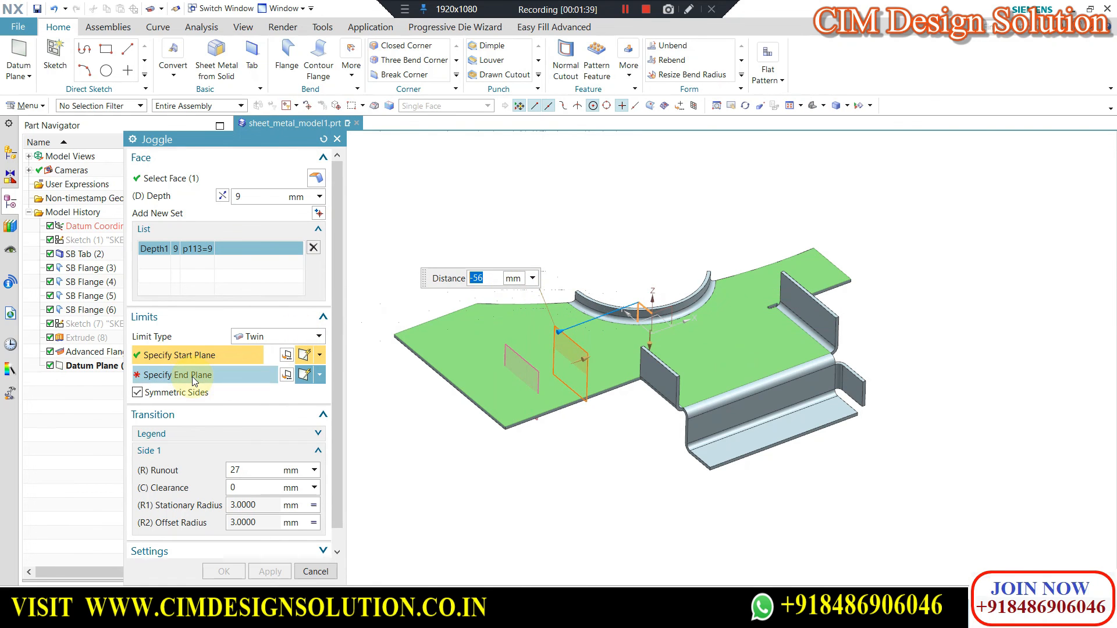
left_click(515, 351)
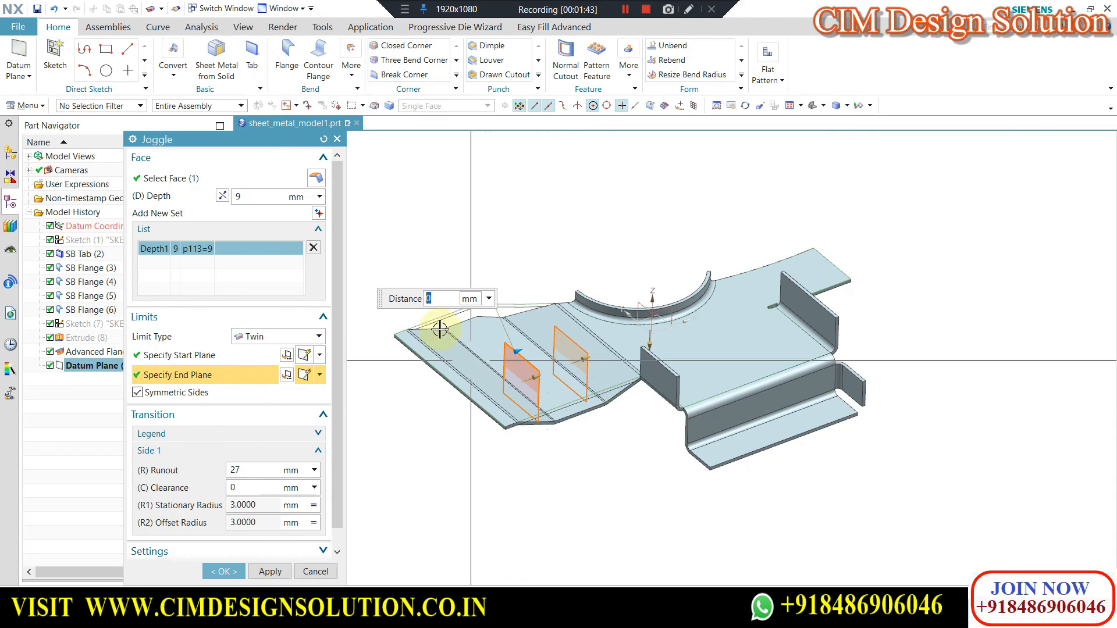
Set the twin joggle's runout to 15 mm with symmetric sides and create the feature.
middle_click_drag(629, 461, 506, 381)
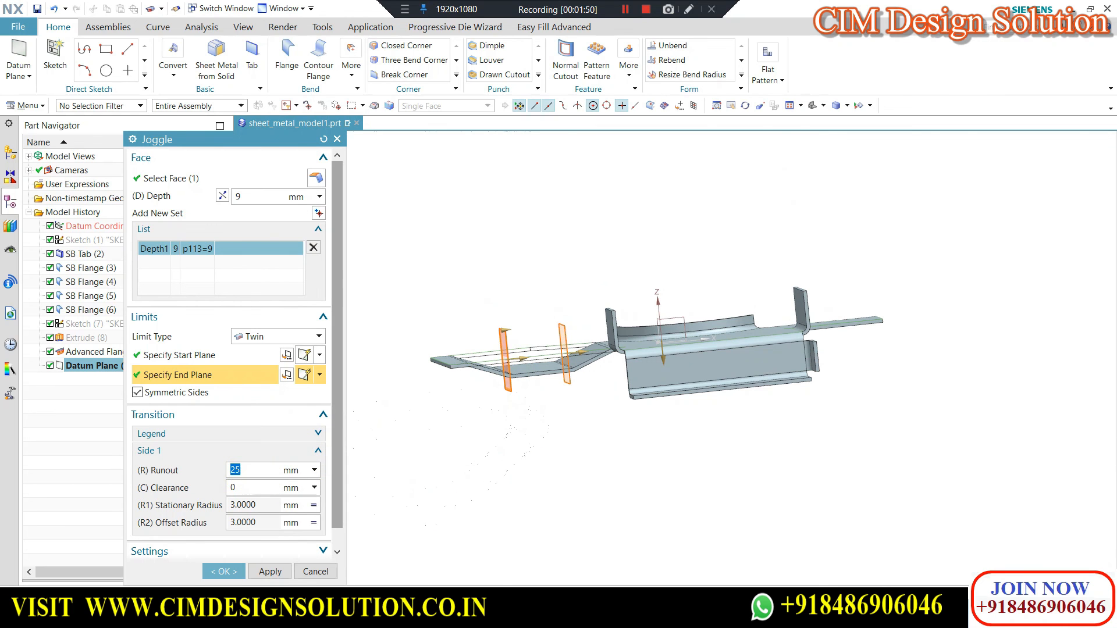
middle_click_drag(531, 391, 429, 255)
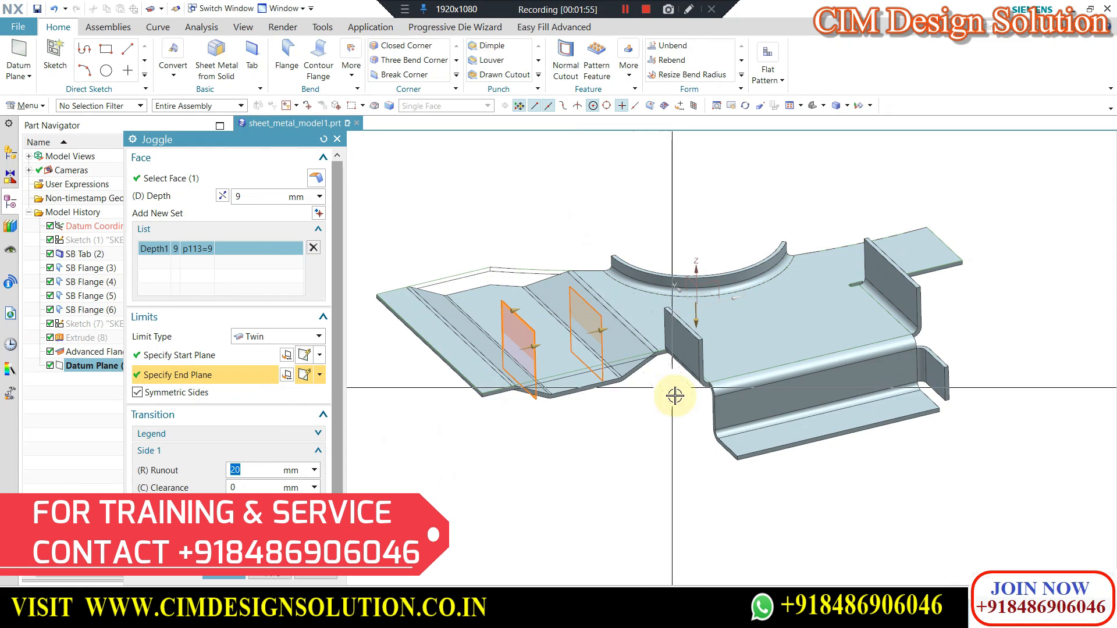
type("15")
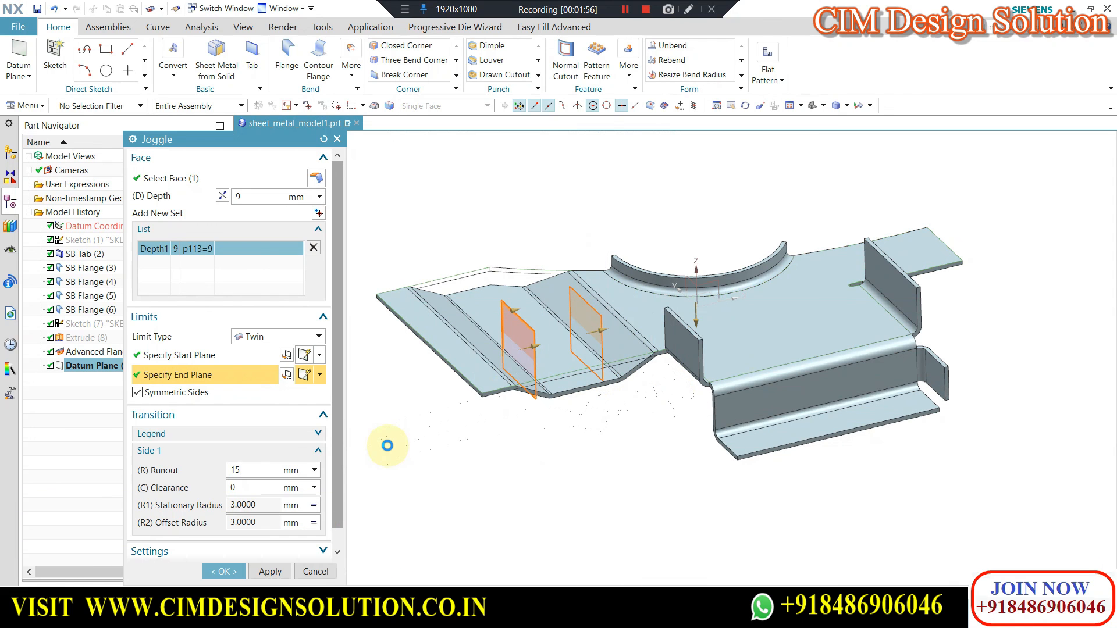
key("Return")
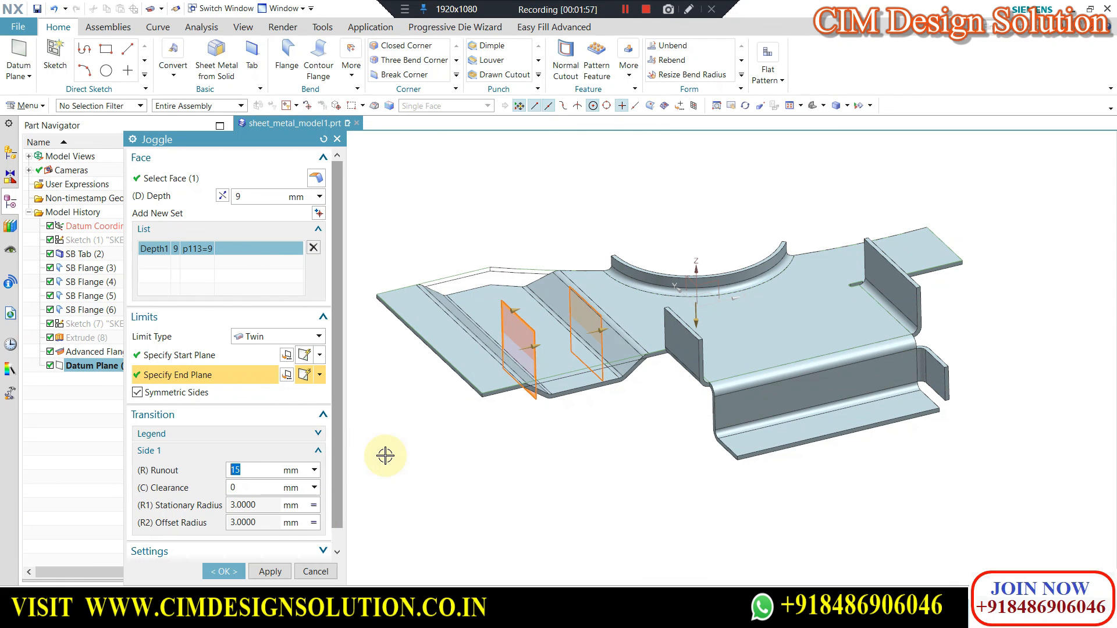
left_click(231, 570)
middle_click_drag(578, 294, 615, 328)
middle_click_drag(608, 390, 738, 385)
scroll(738, 385, "up", 1)
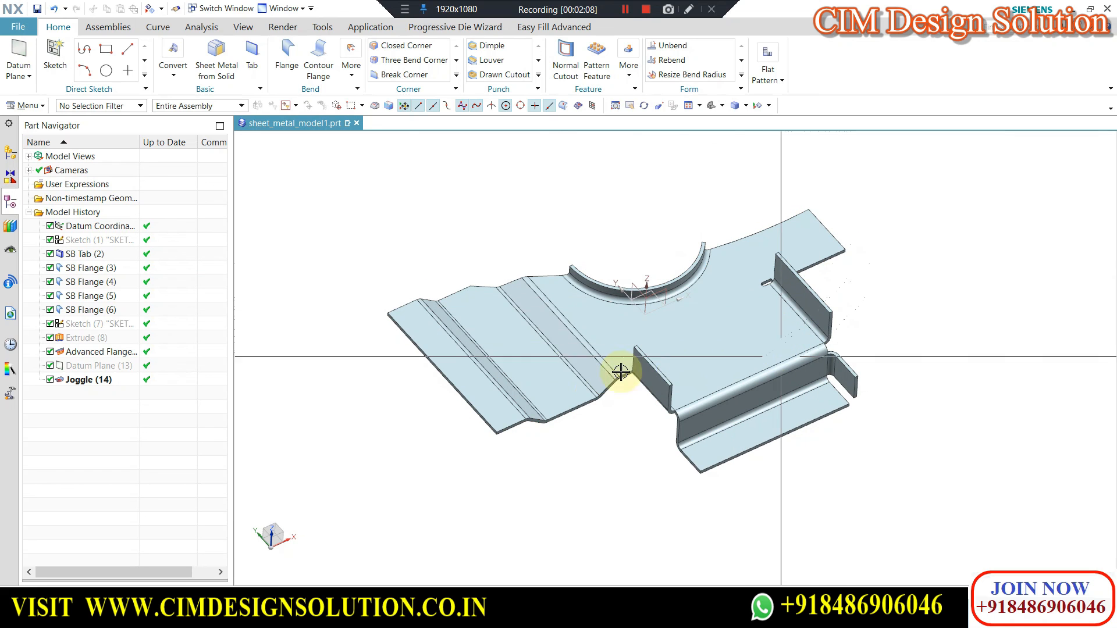
scroll(515, 309, "up", 1)
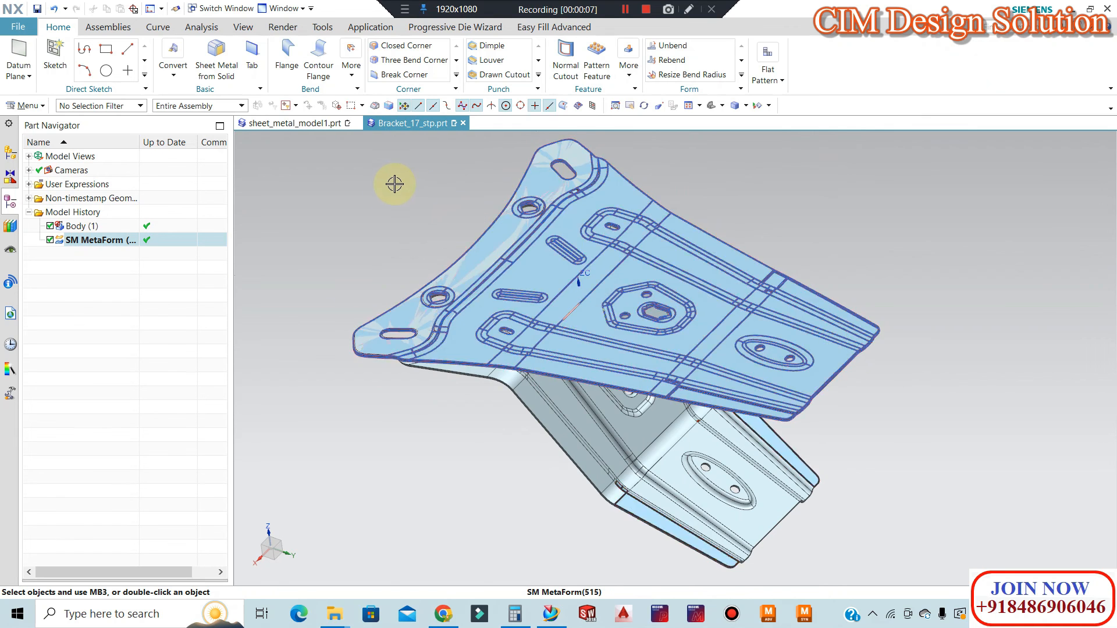
left_click(174, 64)
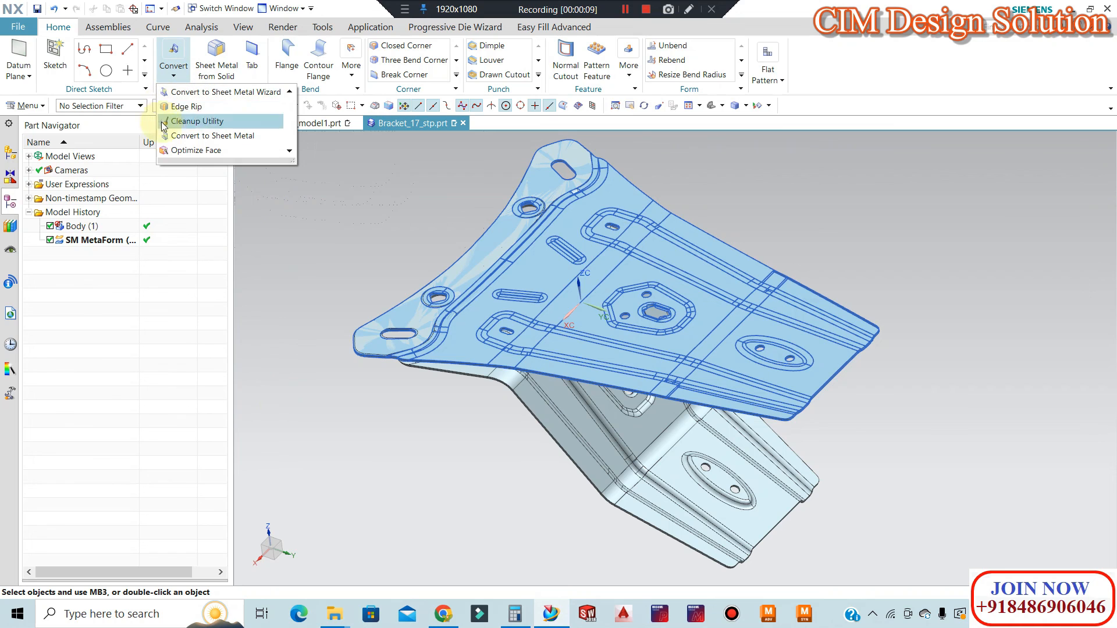
left_click(455, 89)
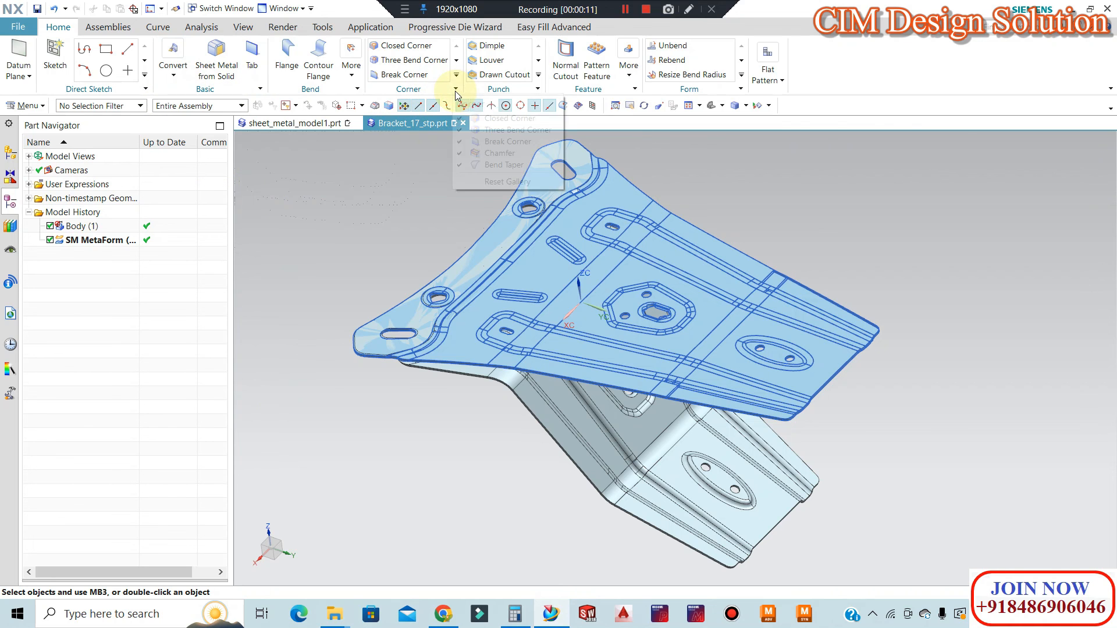
left_click(539, 90)
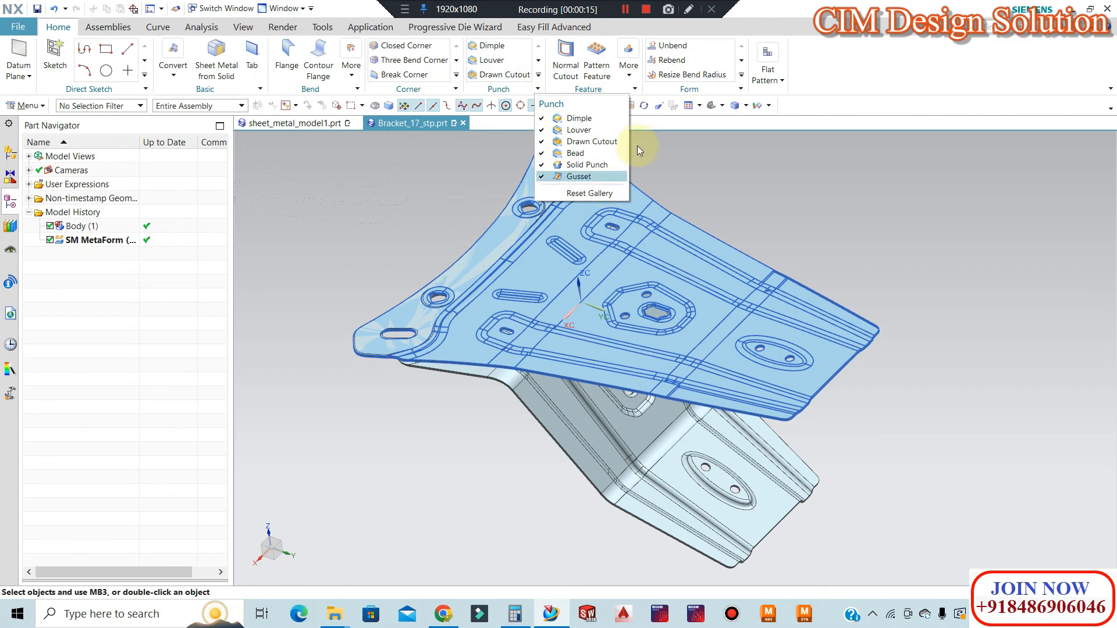
left_click(742, 76)
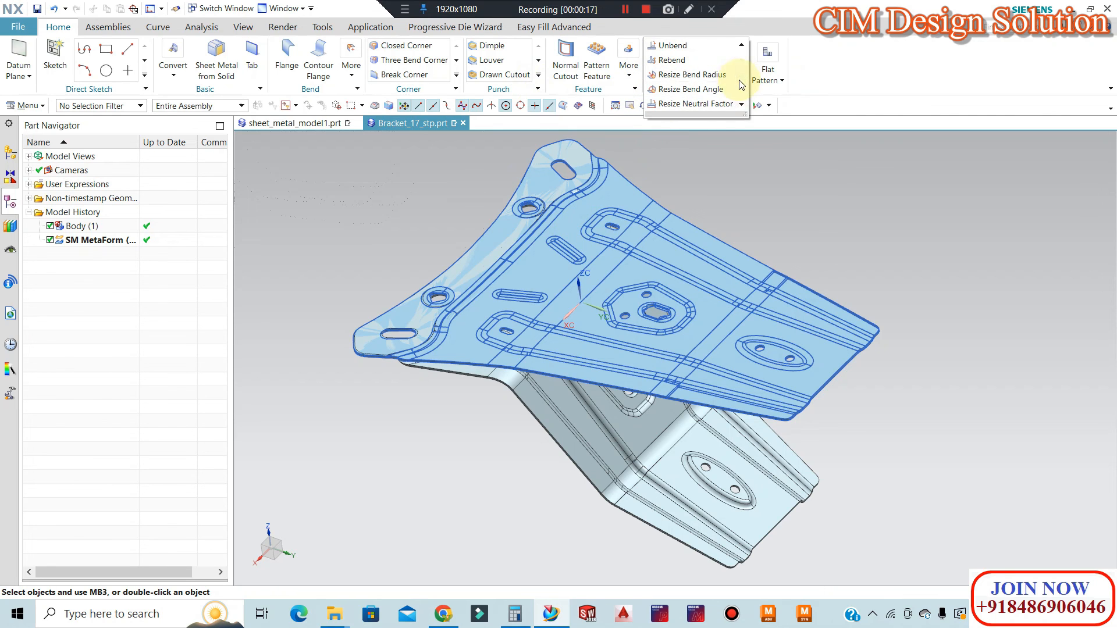
left_click(769, 73)
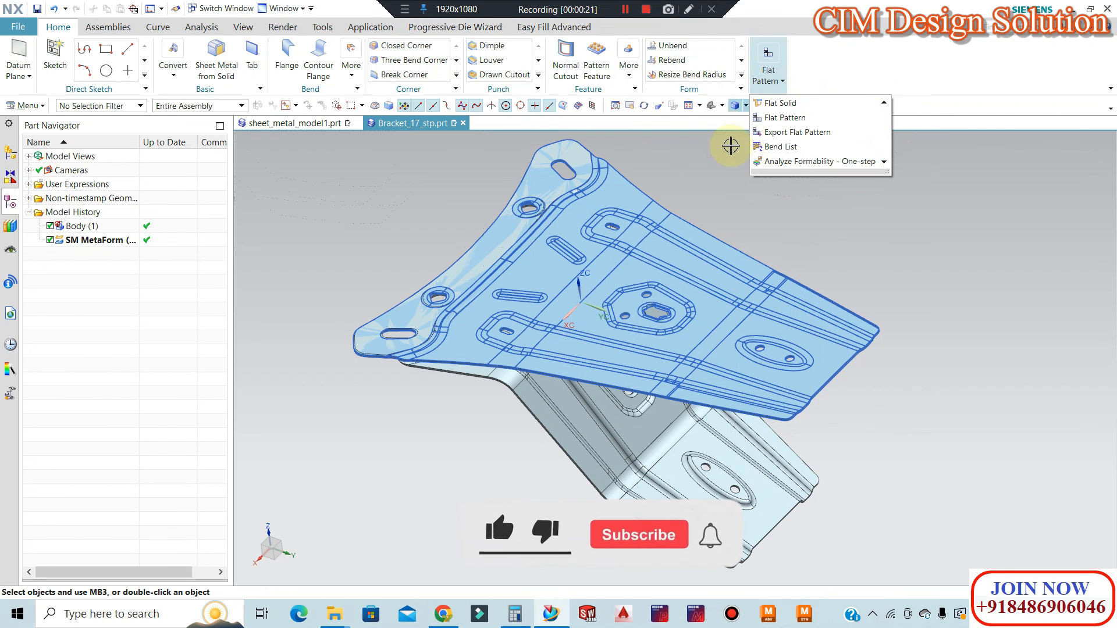
left_click(708, 178)
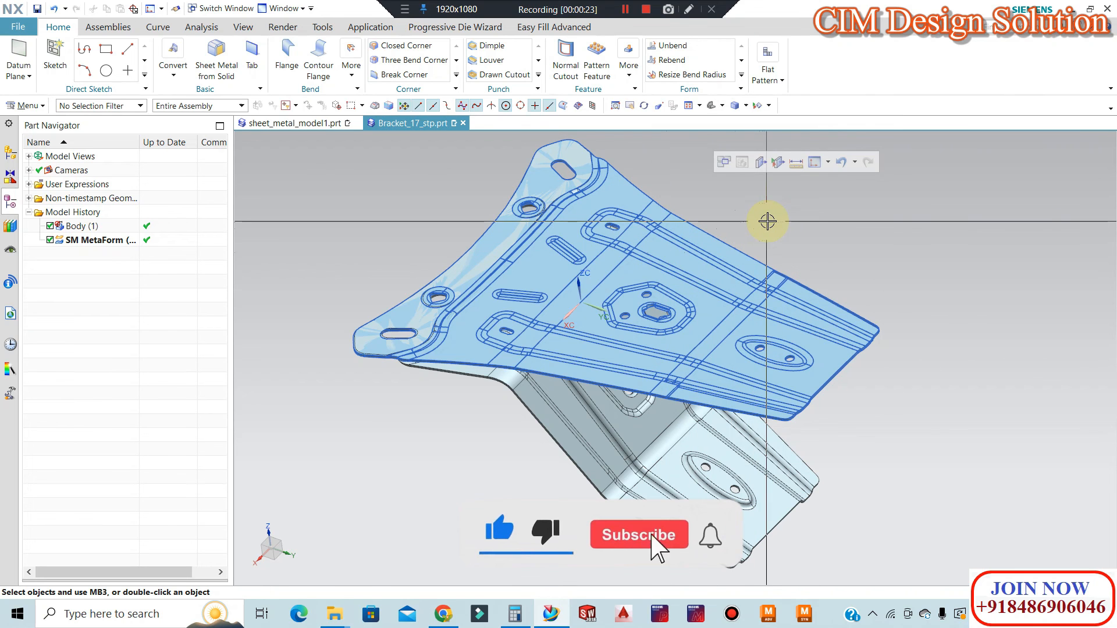
scroll(783, 284, "up", 2)
scroll(786, 278, "down", 1)
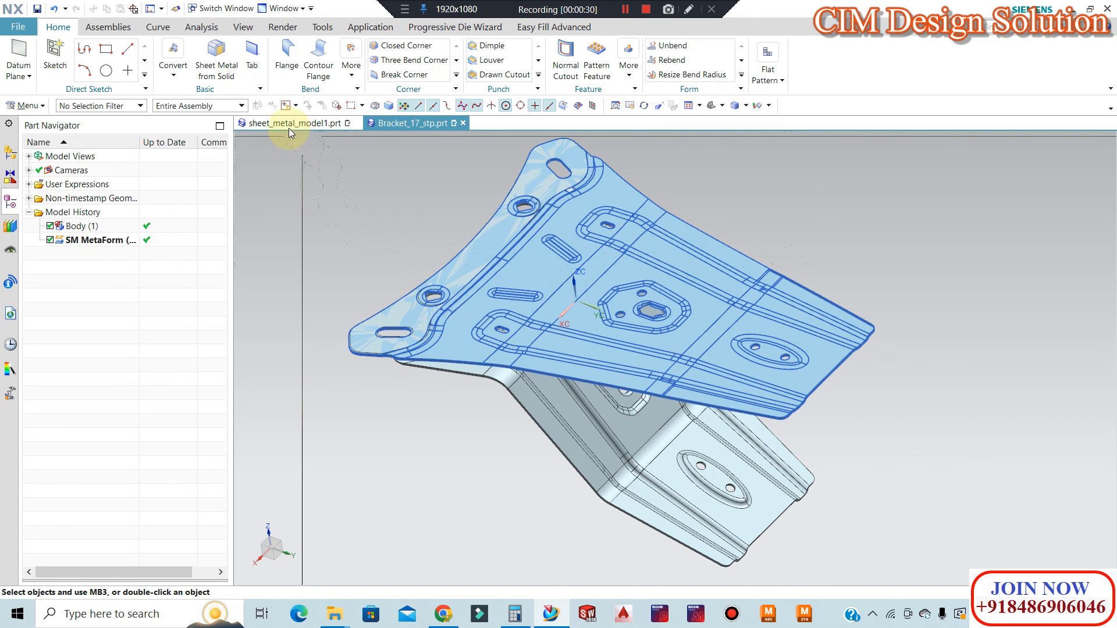
scroll(445, 240, "down", 1)
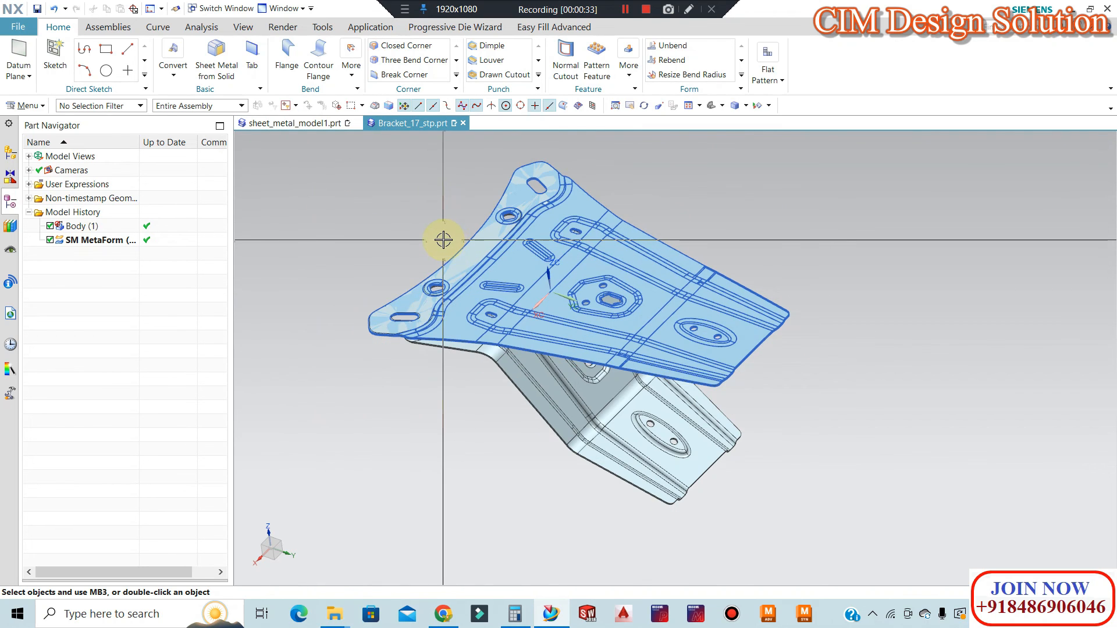
scroll(443, 240, "up", 1)
scroll(524, 227, "down", 1)
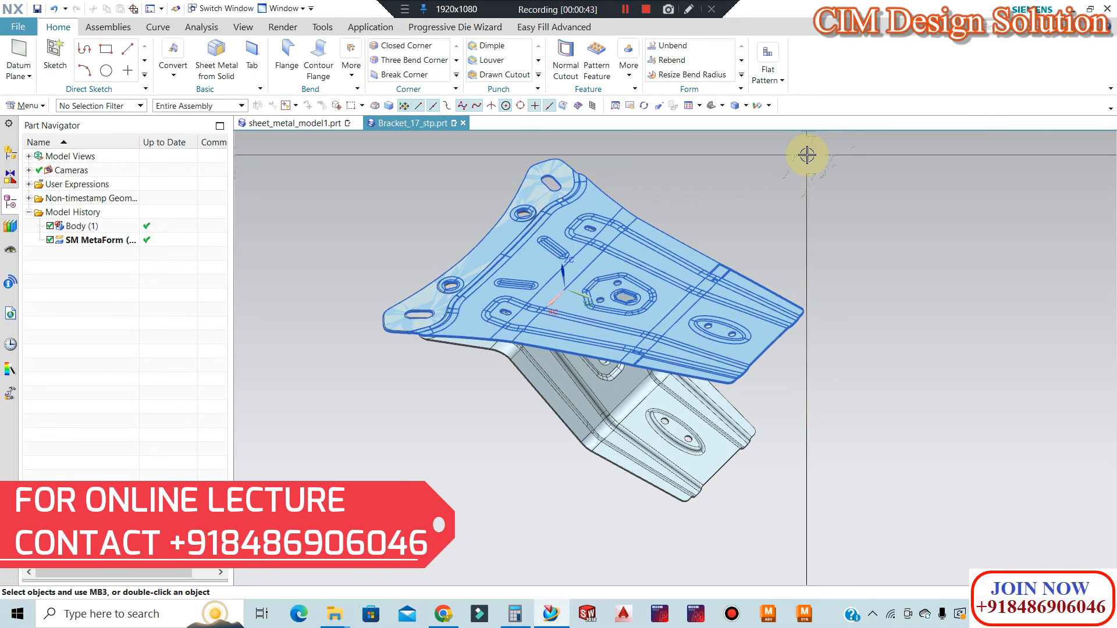
scroll(615, 279, "down", 2)
scroll(559, 237, "up", 2)
scroll(683, 295, "up", 1)
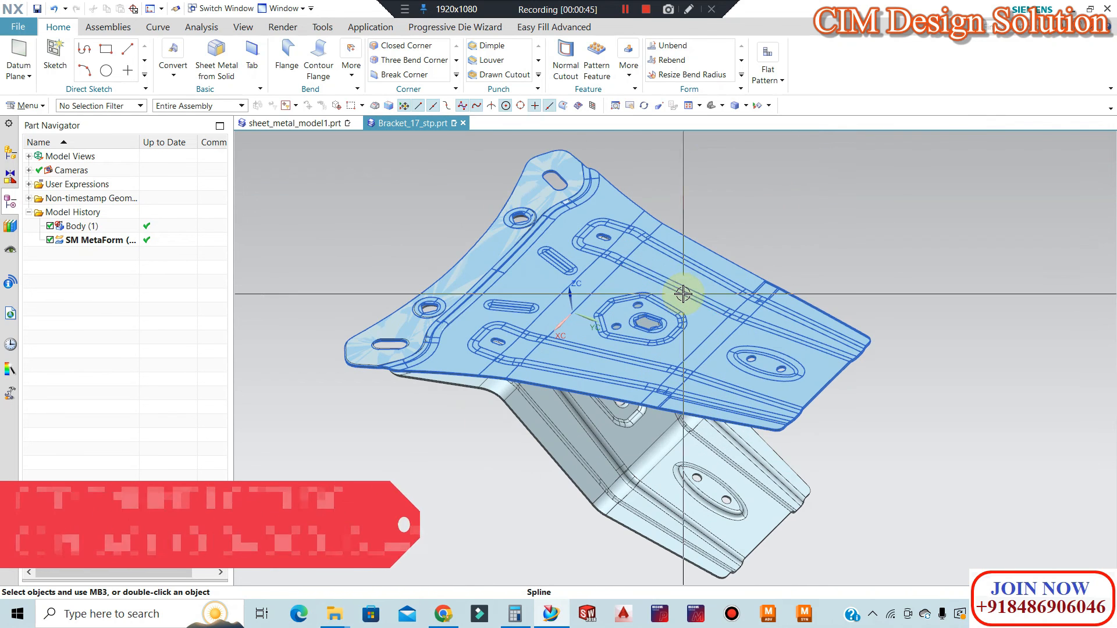
left_click(470, 32)
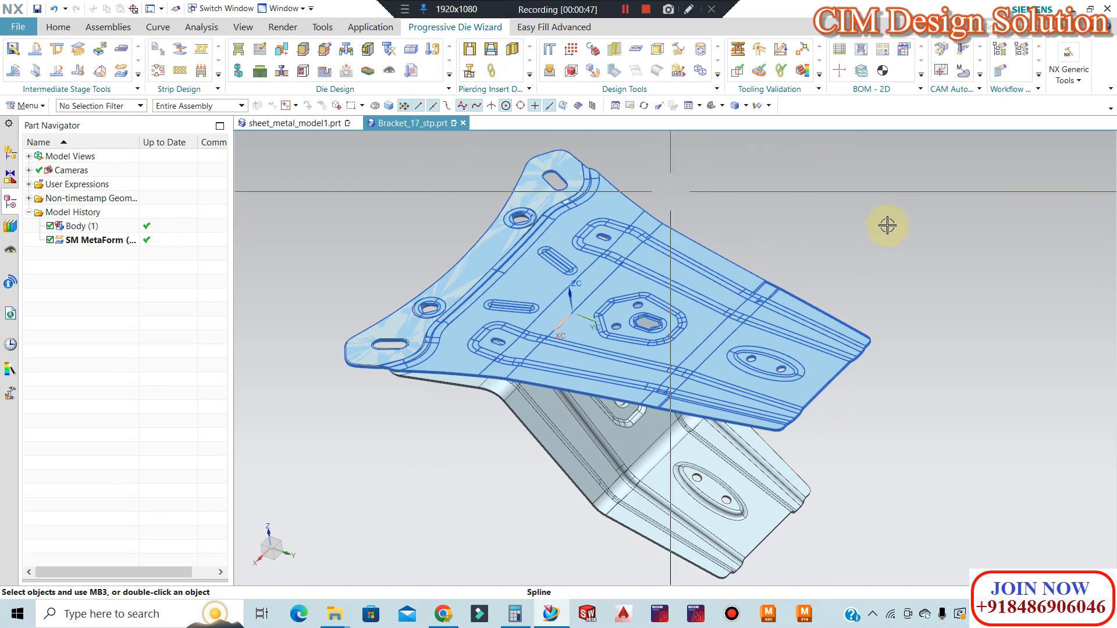
left_click(58, 26)
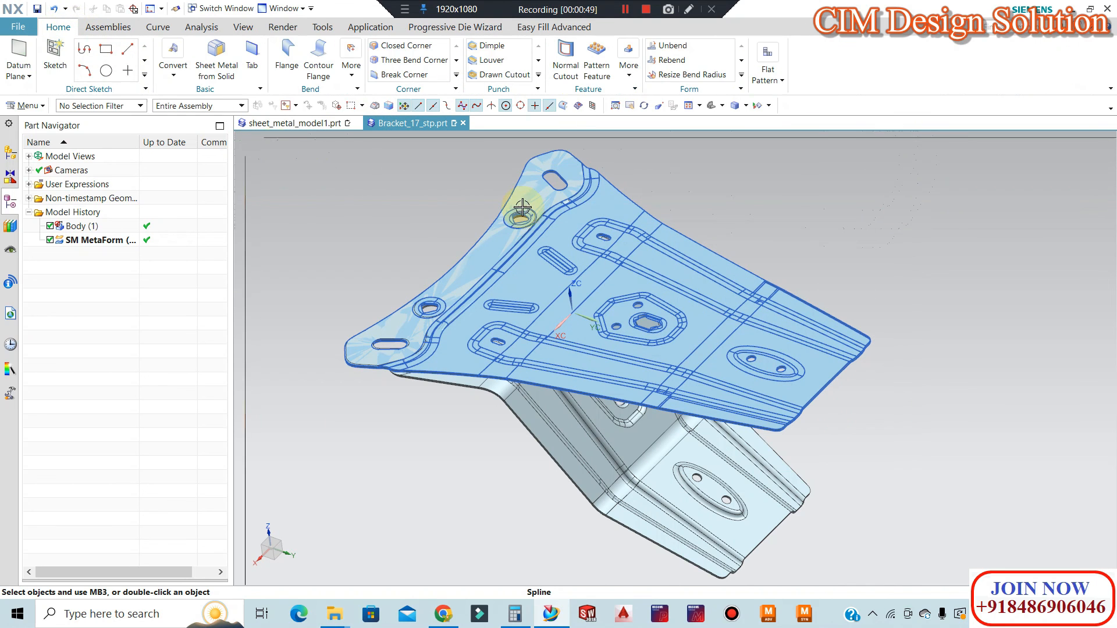
scroll(690, 280, "down", 1)
scroll(675, 303, "up", 1)
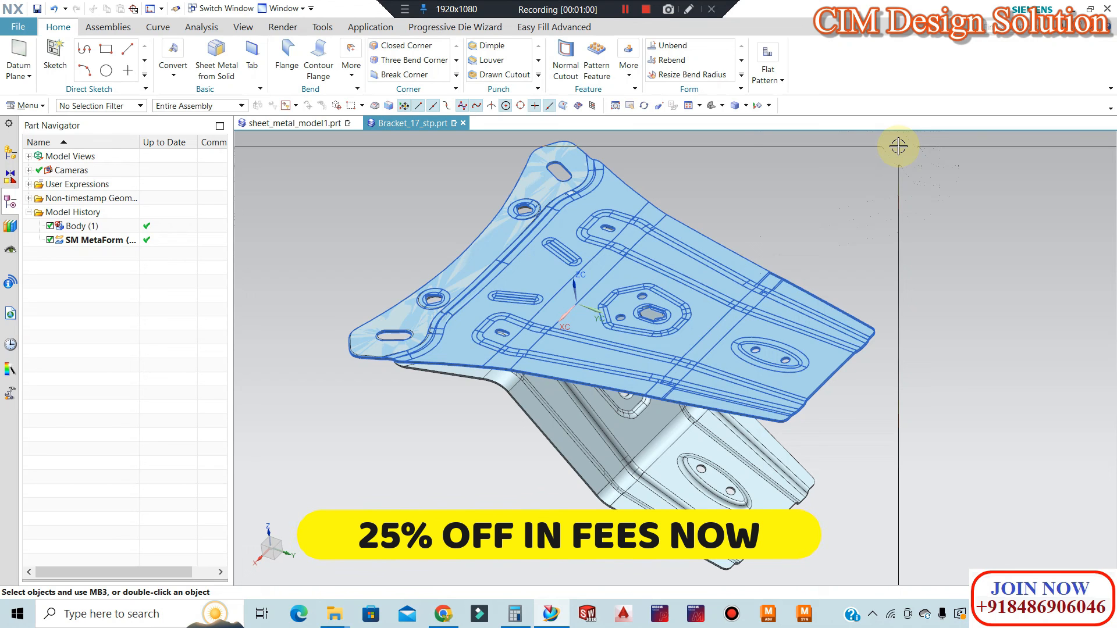
scroll(833, 170, "down", 1)
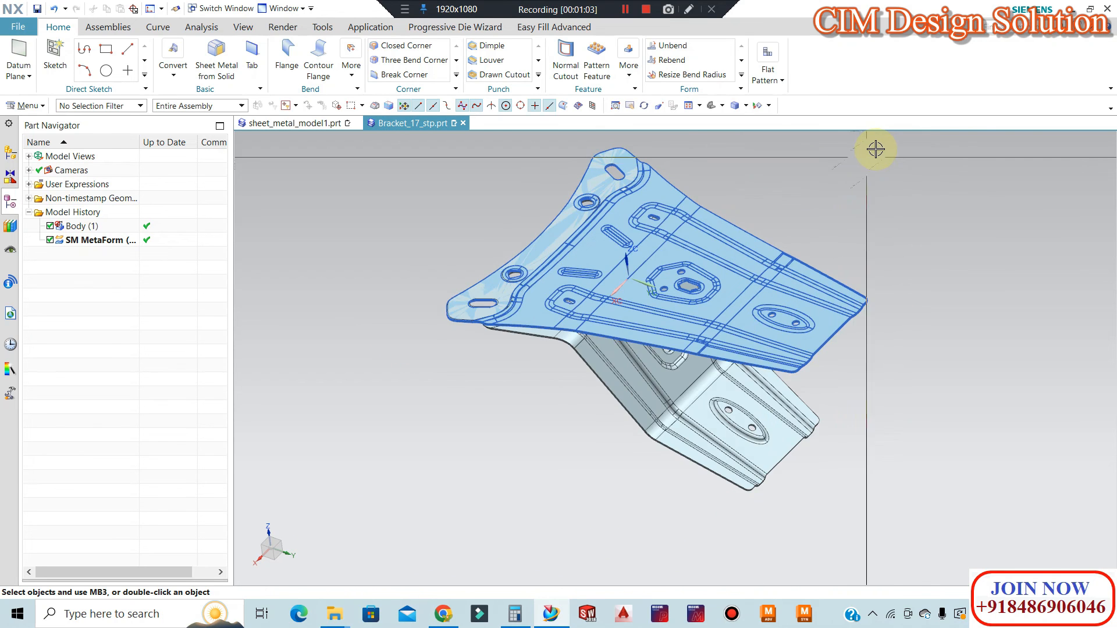